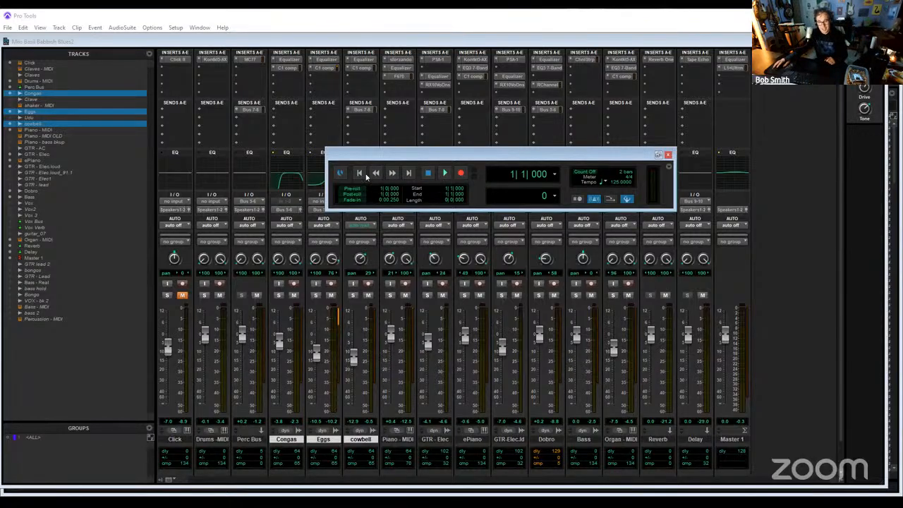
- Play the song from the start and show its whole arrangement in the Edit window, zoomed out horizontally
click(444, 173)
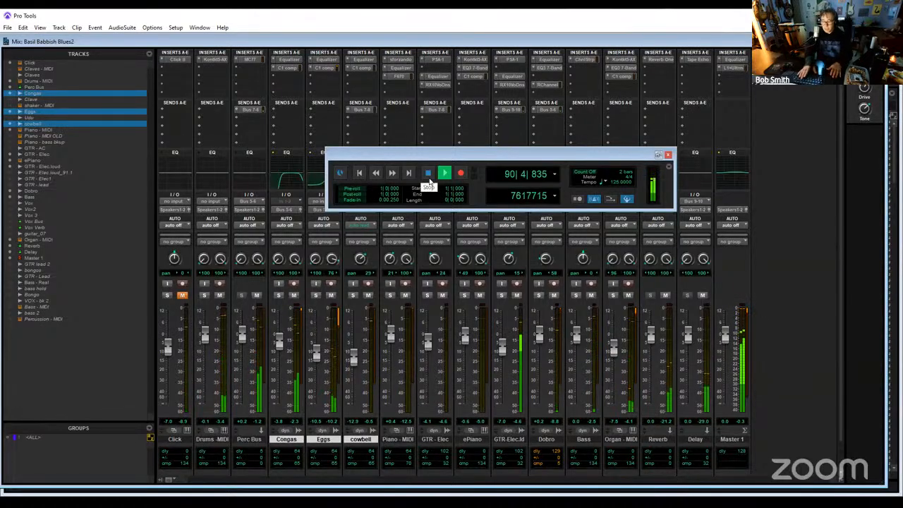
key(ctrl+equal)
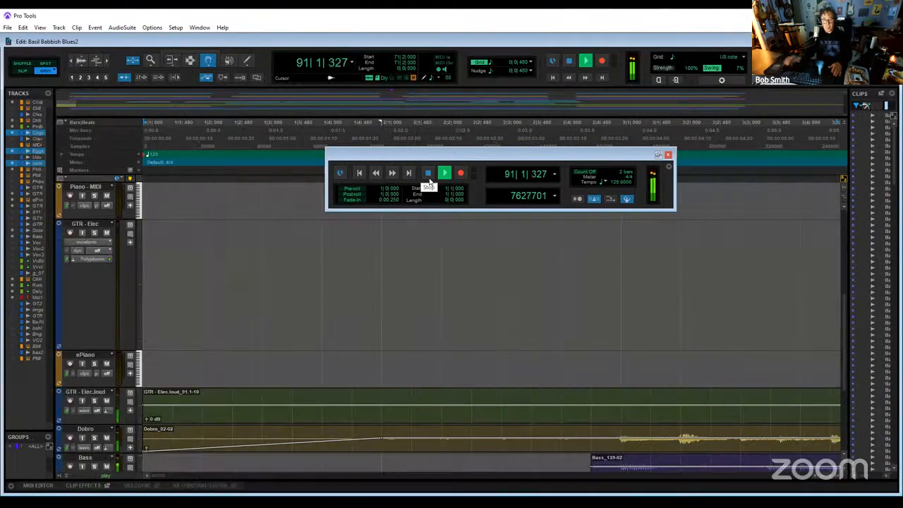
click(826, 478)
click(826, 478)
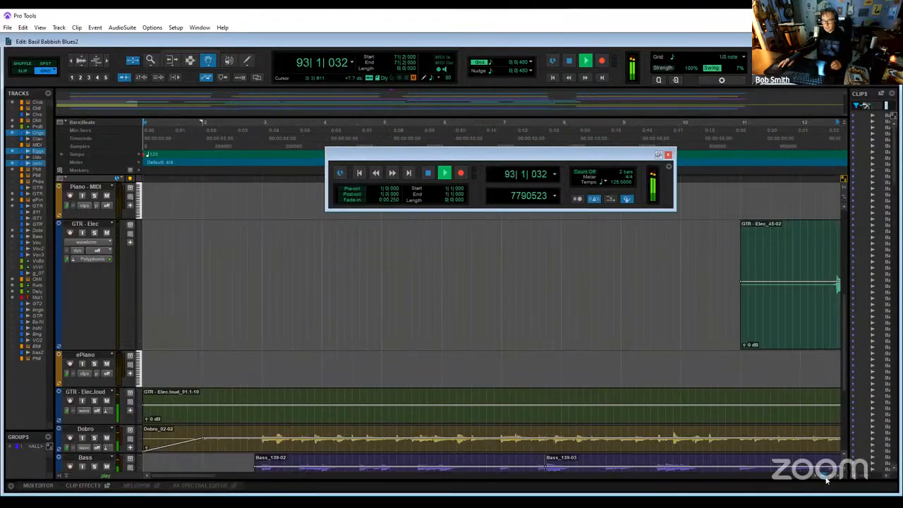
click(827, 478)
click(826, 479)
click(826, 478)
click(826, 479)
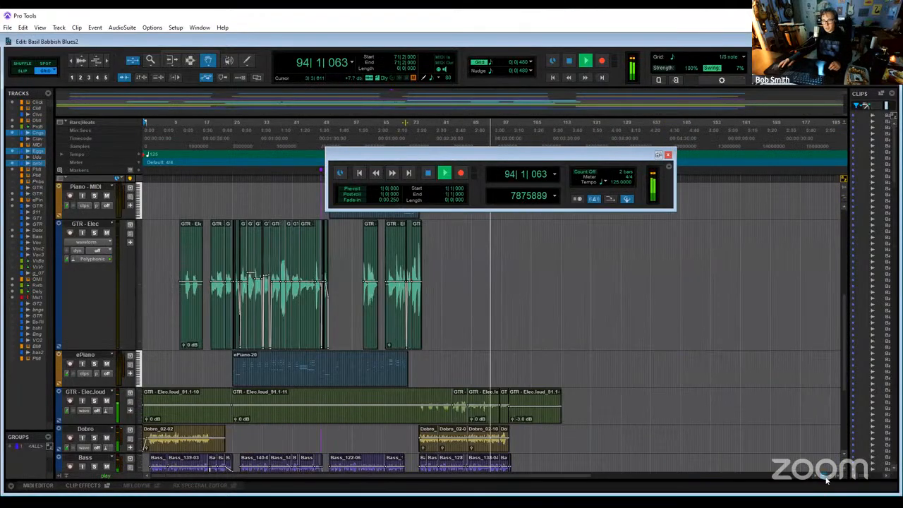
click(826, 478)
click(829, 479)
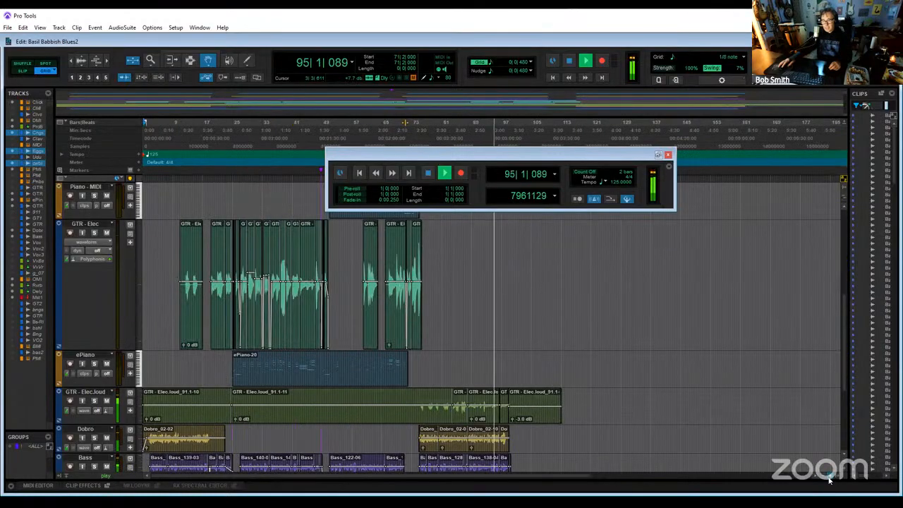
click(829, 479)
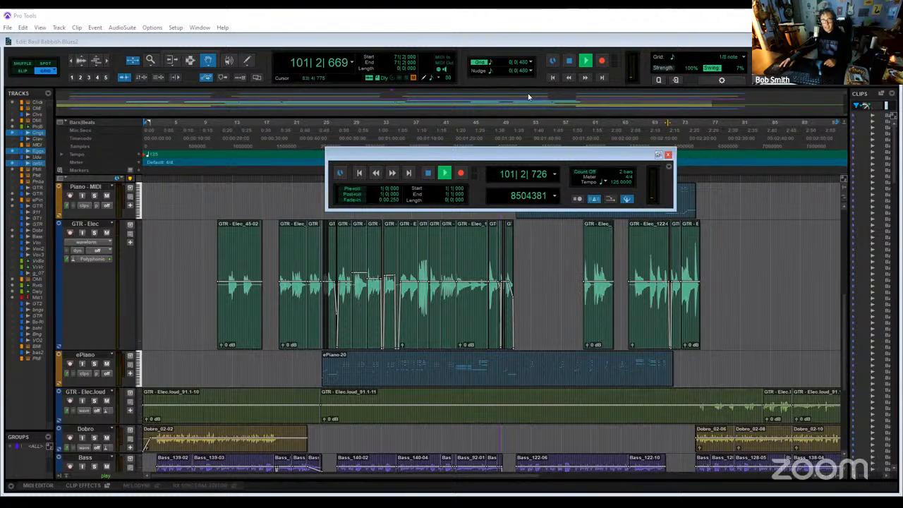
- Restart playback from the beginning of the song and set the grid value to 1 bar
click(359, 173)
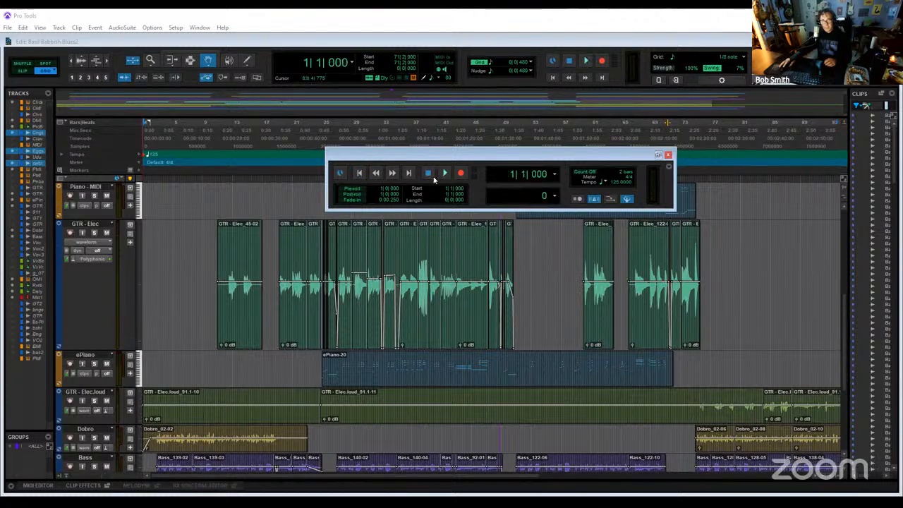
click(445, 174)
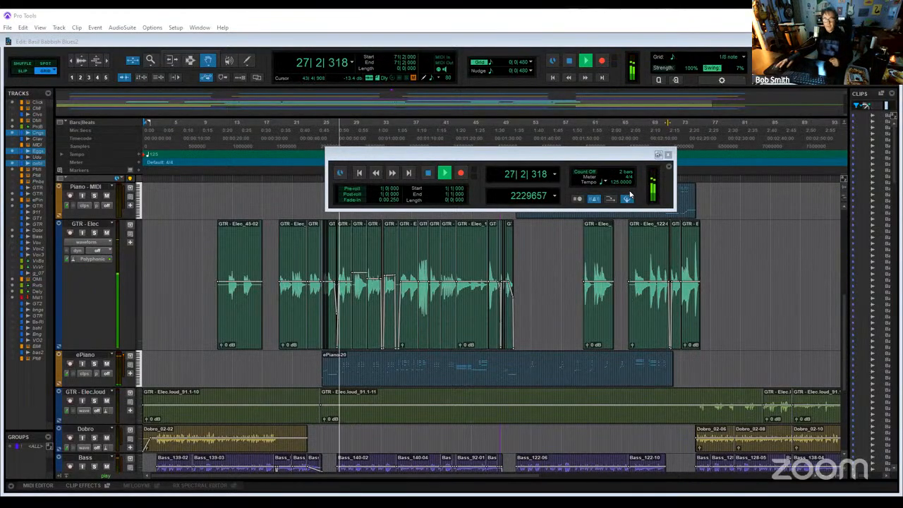
click(495, 64)
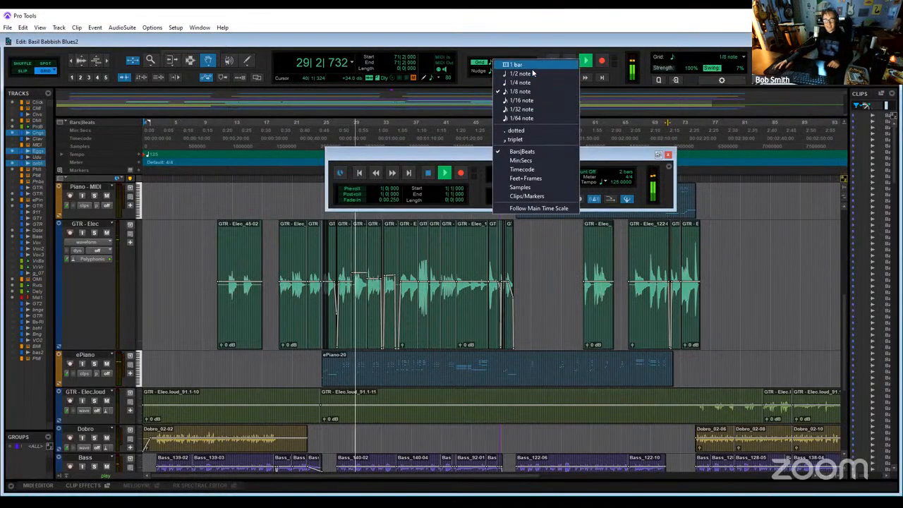
click(511, 63)
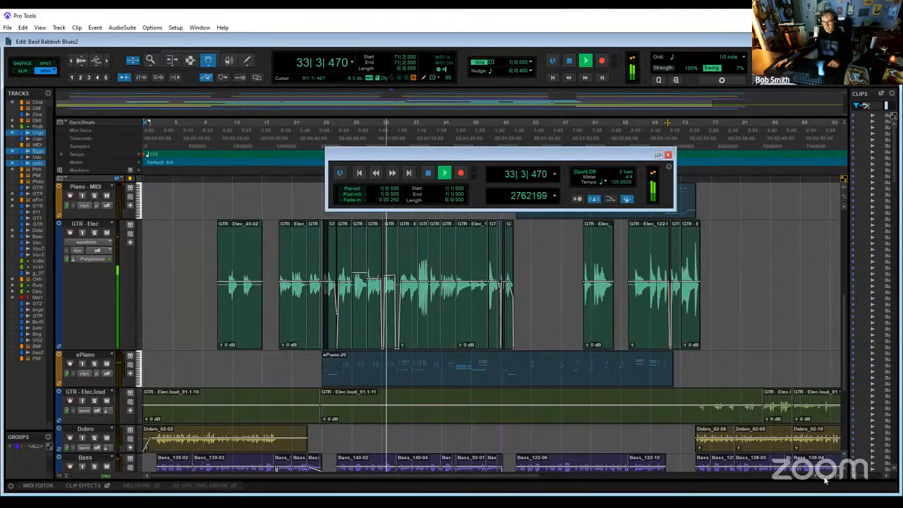
- Reduce the height of the GTR - Elec track, review the tracks from Perc Bus to Master 1, and stop playback
key(ctrl+bracketleft)
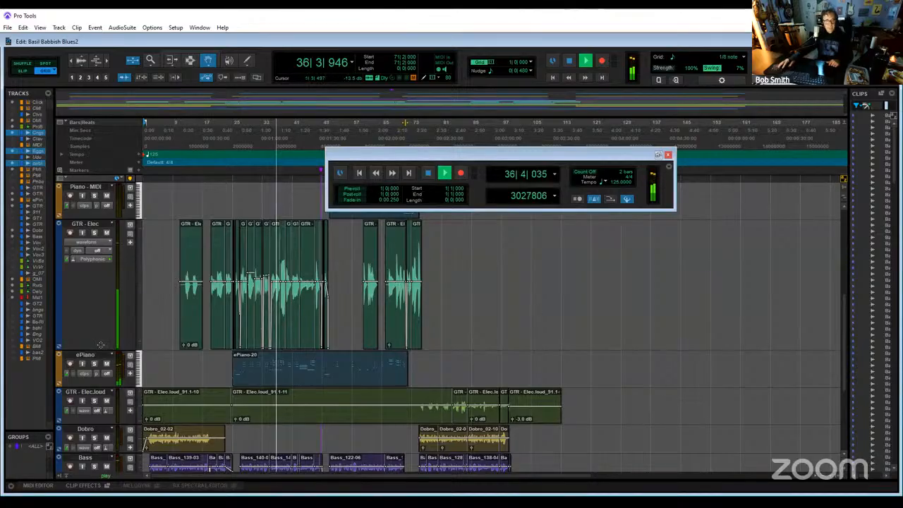
drag(97, 349, 101, 252)
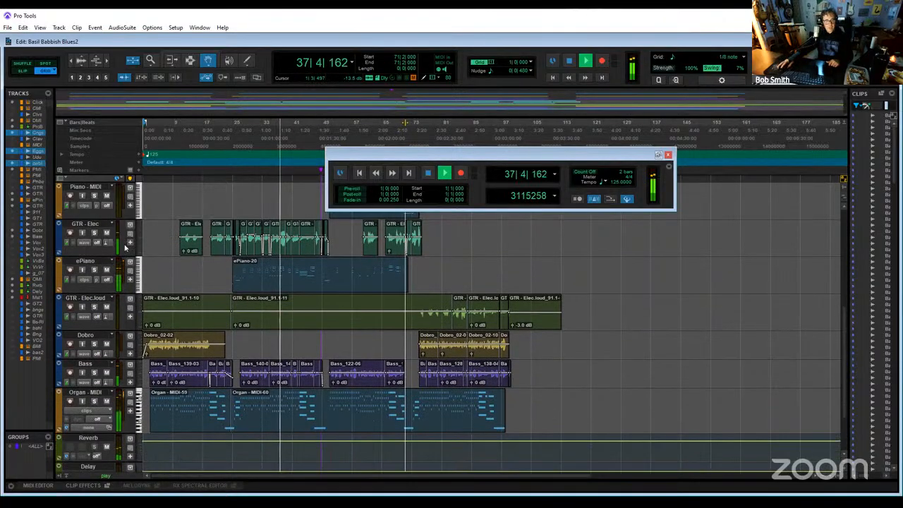
scroll(252, 356, down, 3)
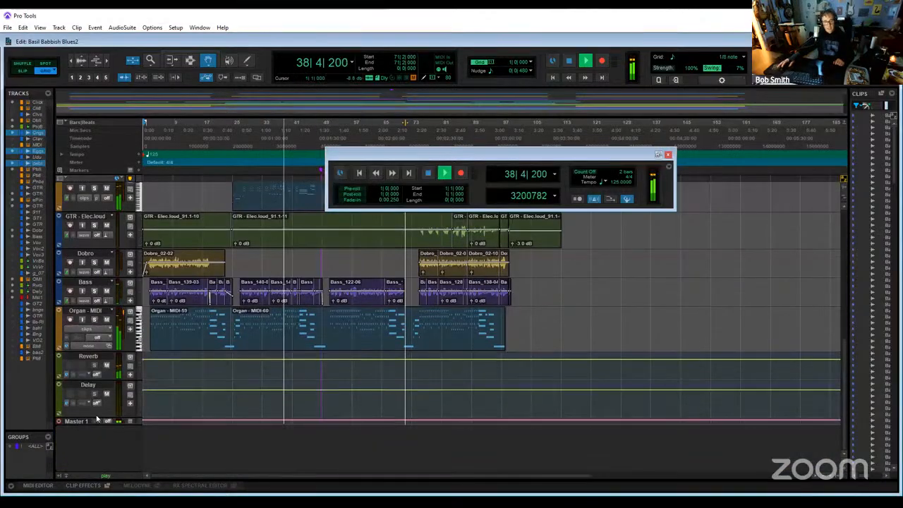
scroll(258, 456, up, 5)
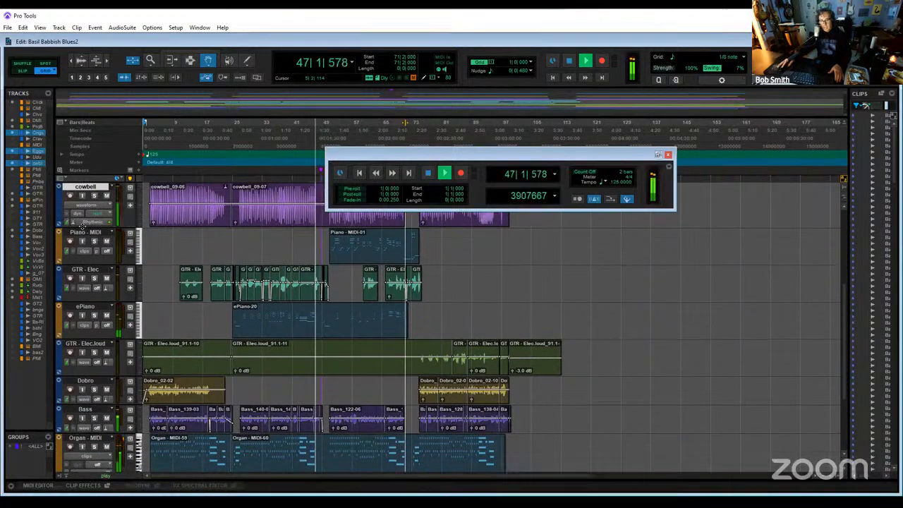
scroll(204, 358, up, 5)
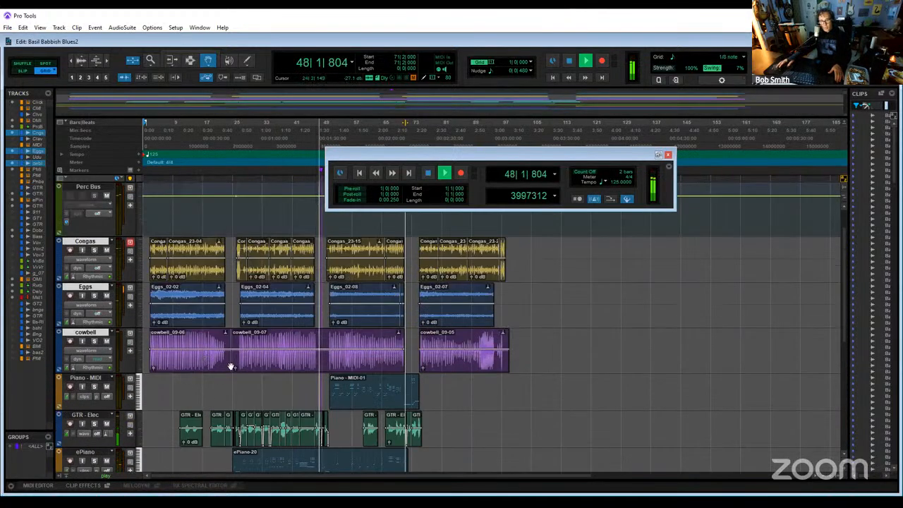
scroll(229, 366, down, 5)
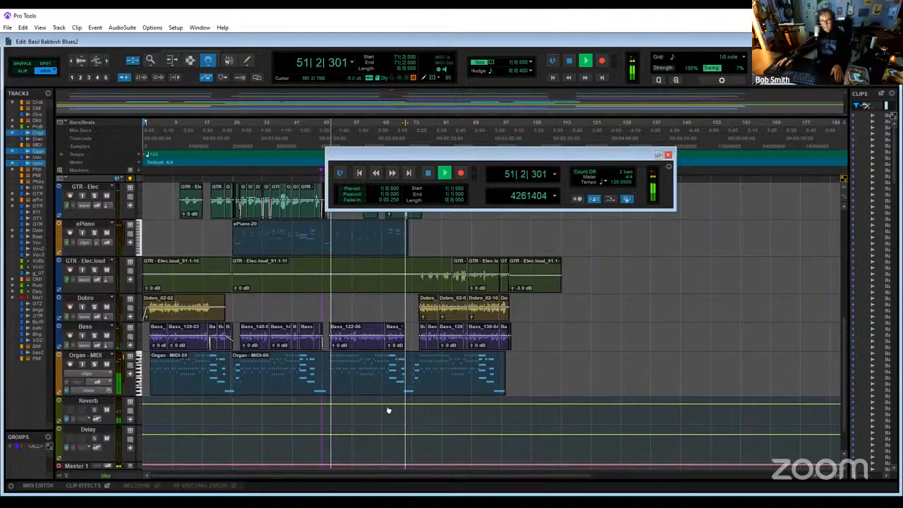
click(427, 173)
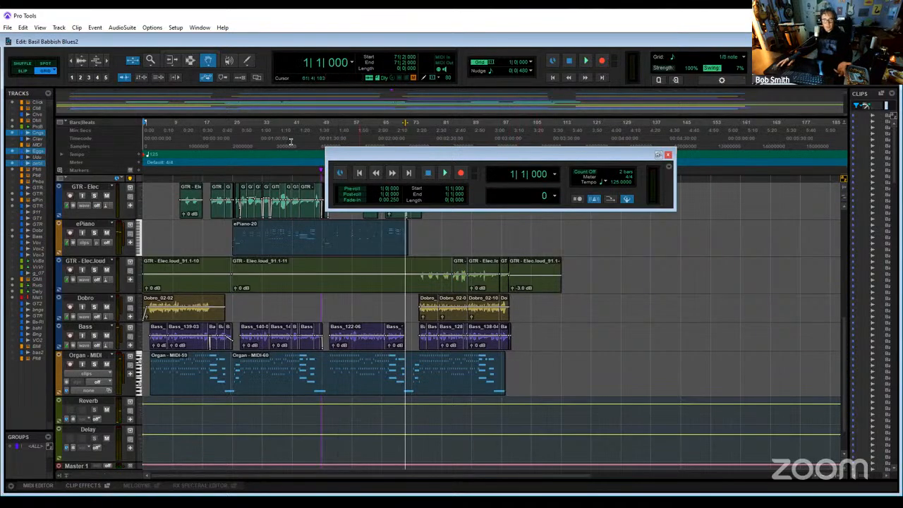
- Move the Transport window clear of the clips and select the Drums - MIDI track from bar 100 back to bar 1 with the Selector tool
click(189, 61)
scroll(557, 353, up, 5)
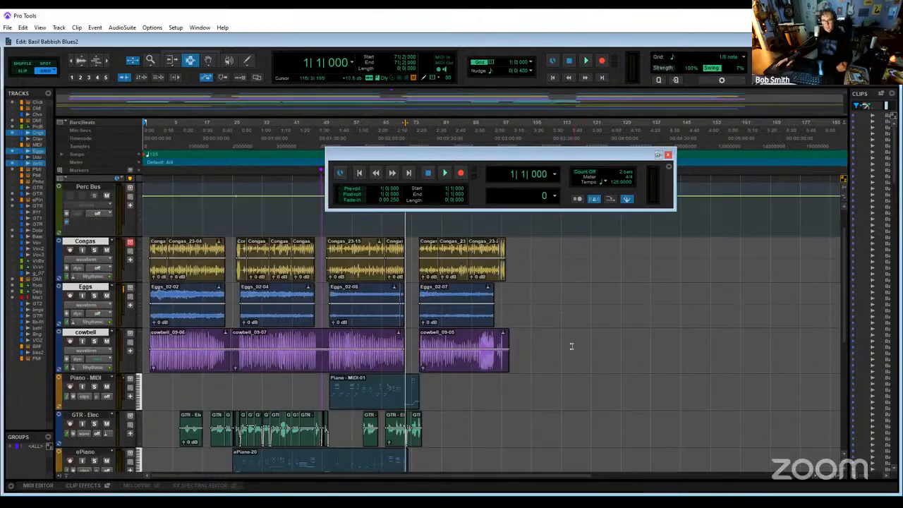
scroll(572, 345, up, 2)
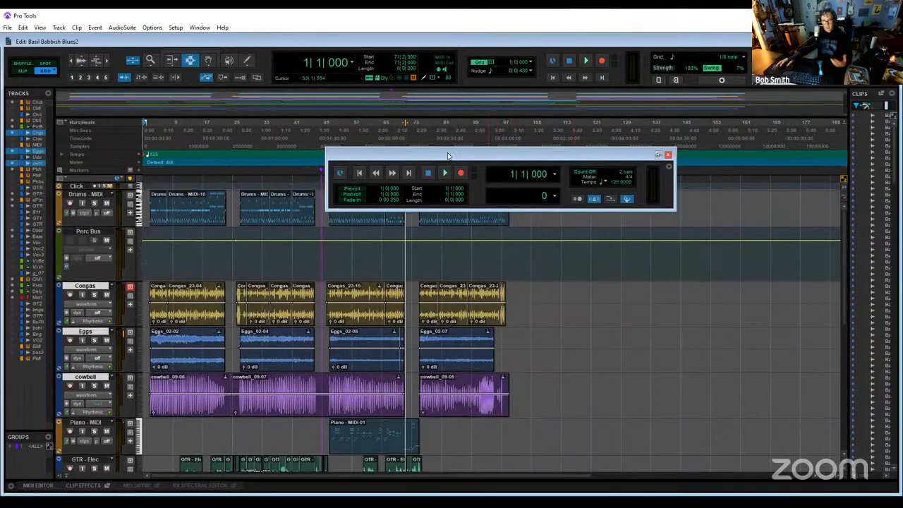
drag(490, 153, 603, 86)
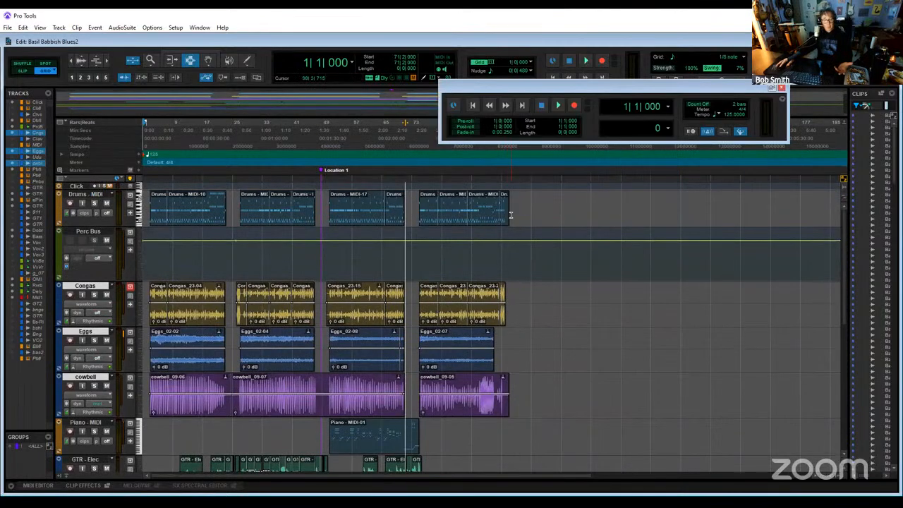
drag(512, 211, 93, 220)
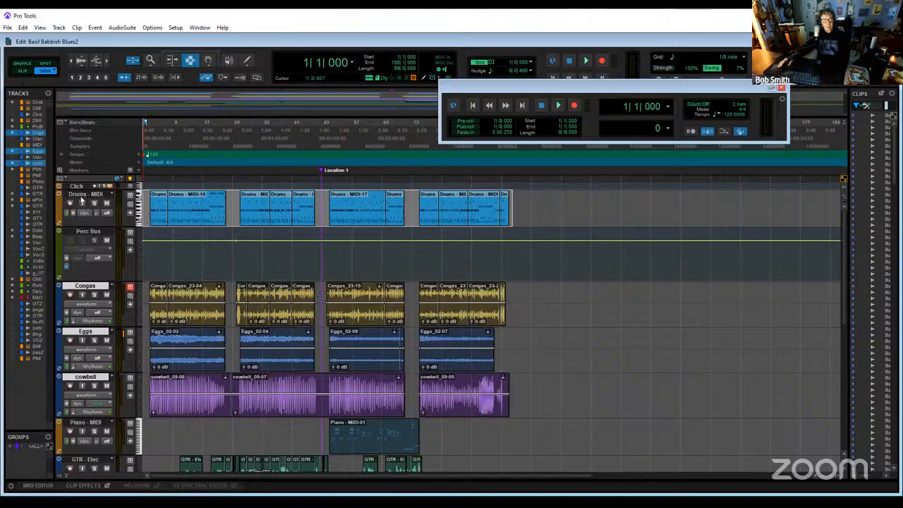
- Select the Drums - MIDI track by its name and record-enable it
right_click(81, 201)
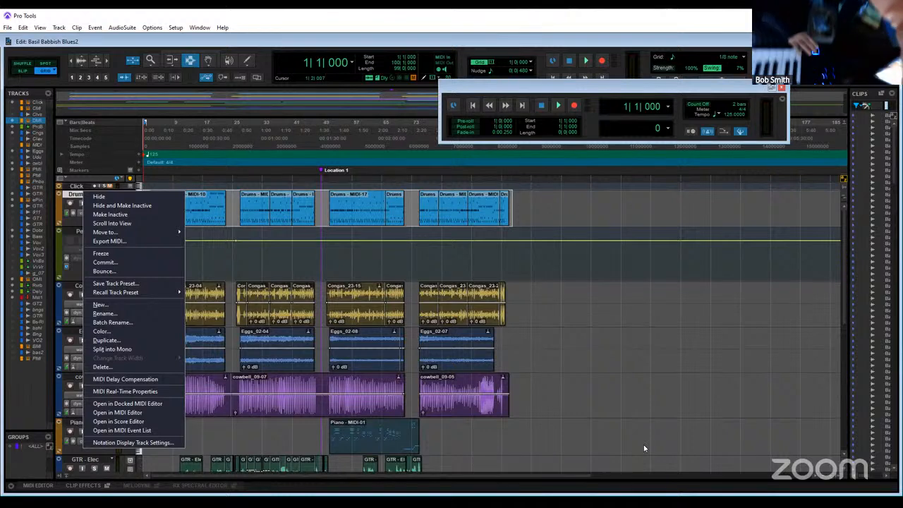
click(72, 226)
click(69, 203)
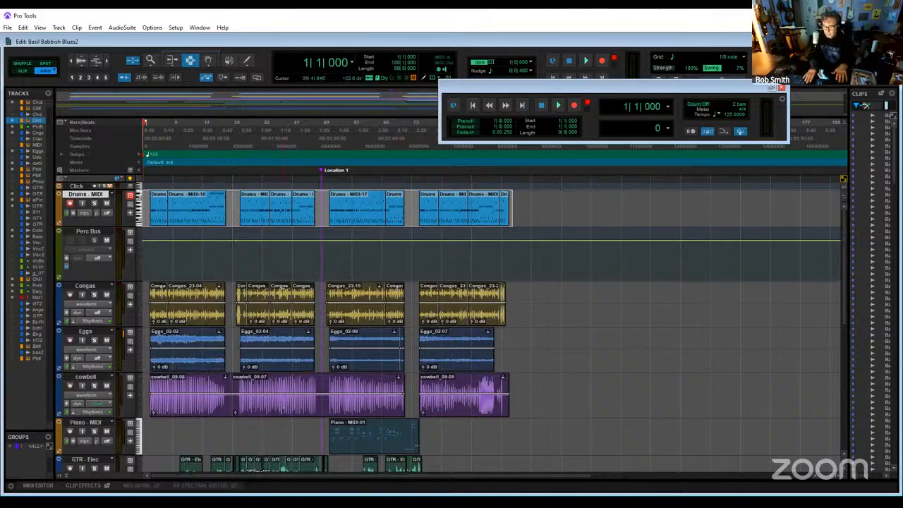
- View the Kontakt Jazz Kit instrument on the Drums - MIDI track from the Mix window, close it and return to the Edit window
key(ctrl+equal)
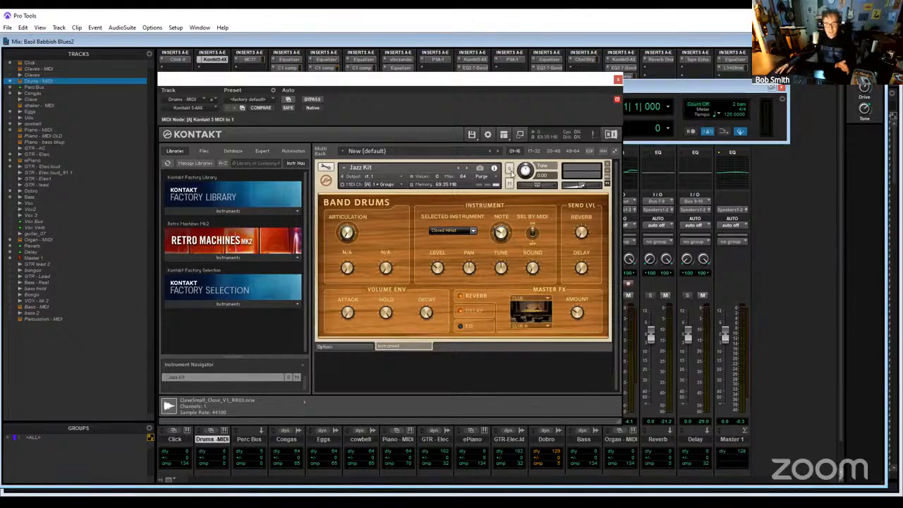
key(ctrl+w)
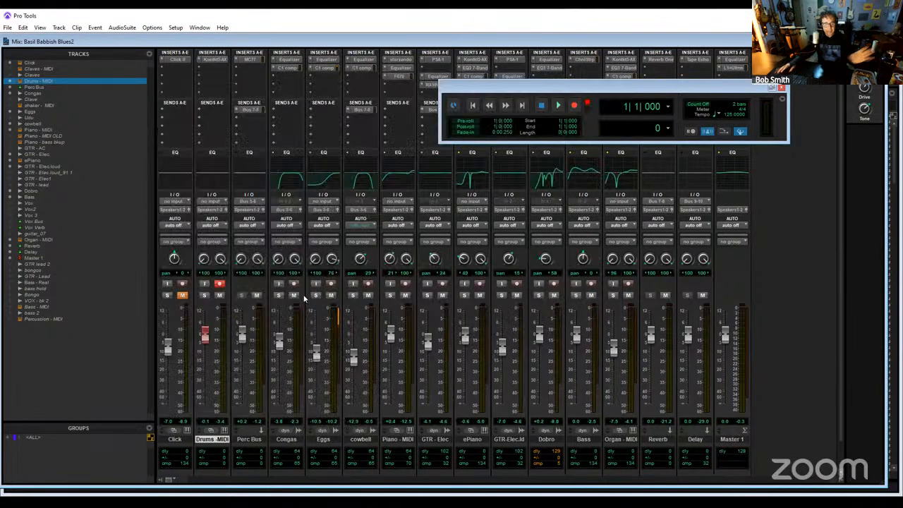
key(ctrl+equal)
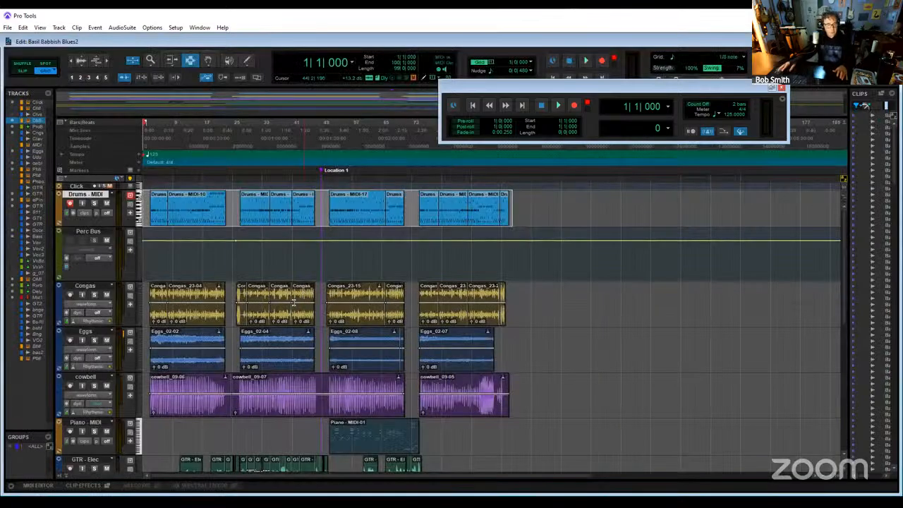
- Enlarge the Drums - MIDI track height and consolidate all its selected clips into one clip
scroll(89, 302, up, 1)
drag(89, 302, 88, 322)
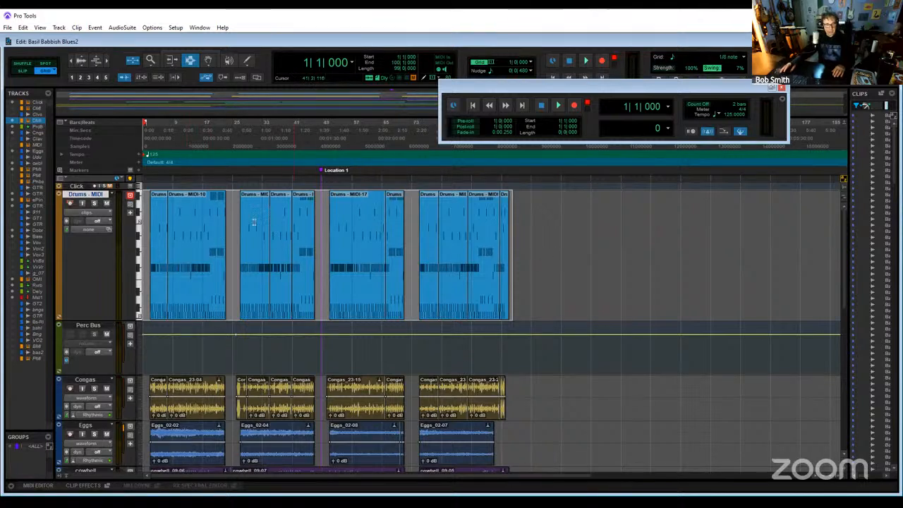
click(58, 28)
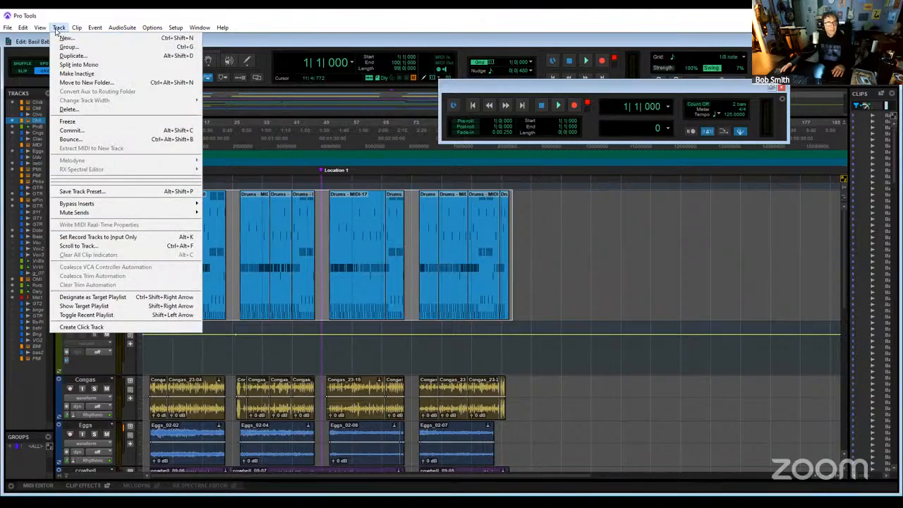
mouse_move(23, 28)
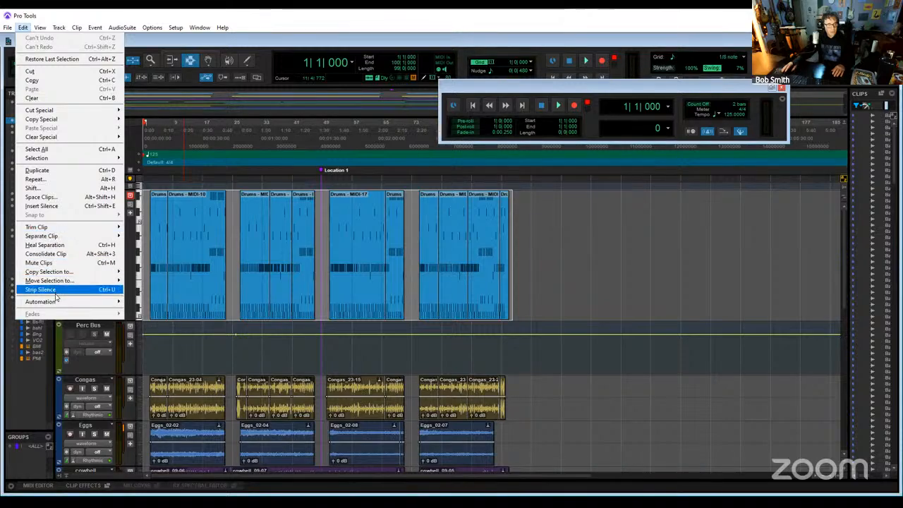
click(55, 253)
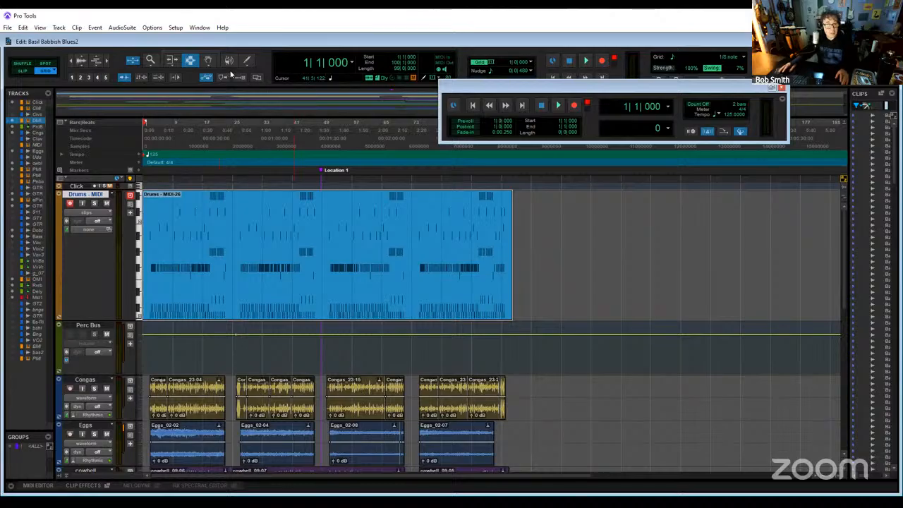
- Open the consolidated Drums - MIDI clip in the MIDI Editor with the Grabber tool and audition its drum pitches from C1 up to D2
click(209, 63)
double_click(303, 221)
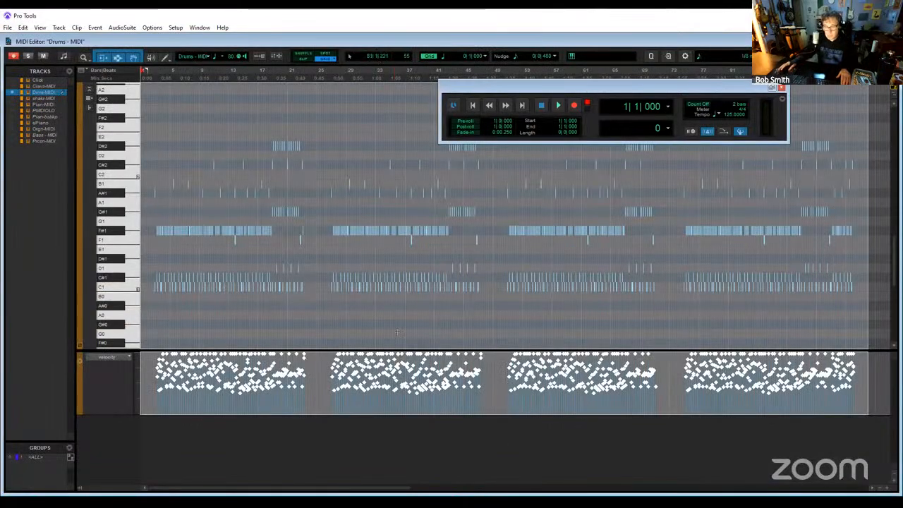
click(124, 288)
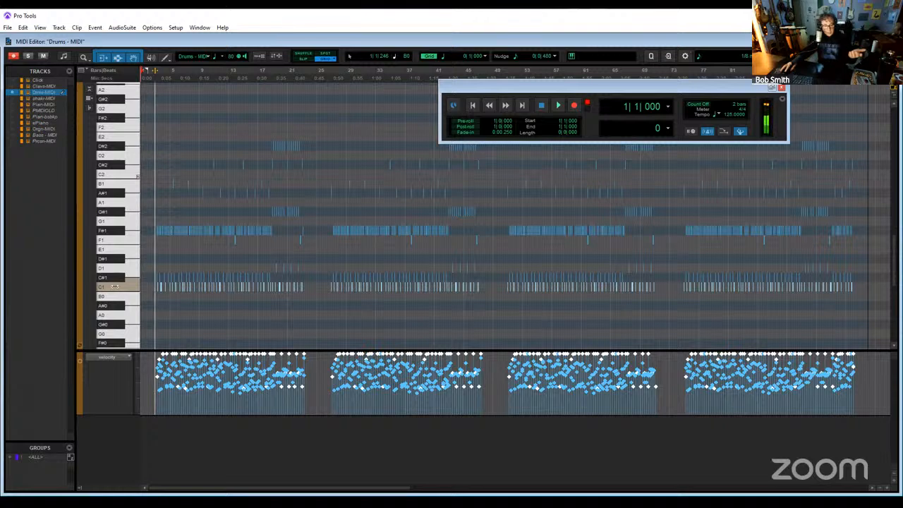
click(108, 277)
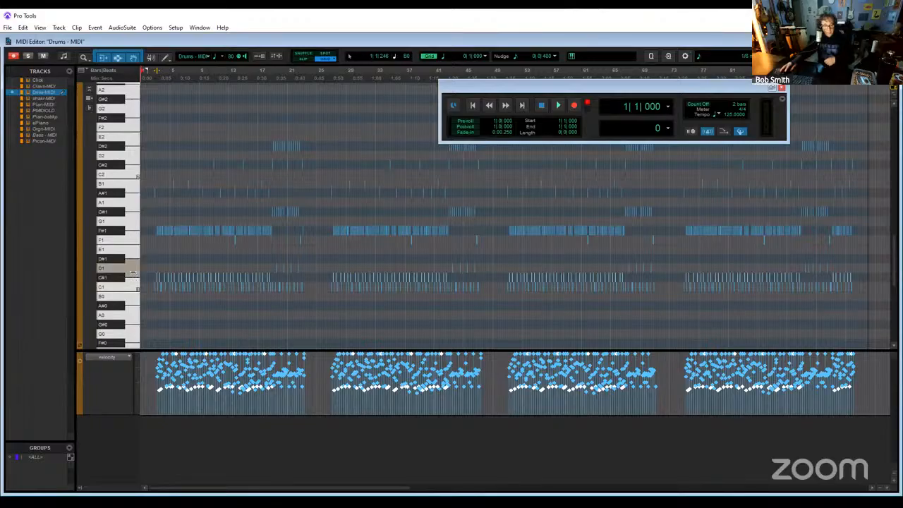
click(104, 259)
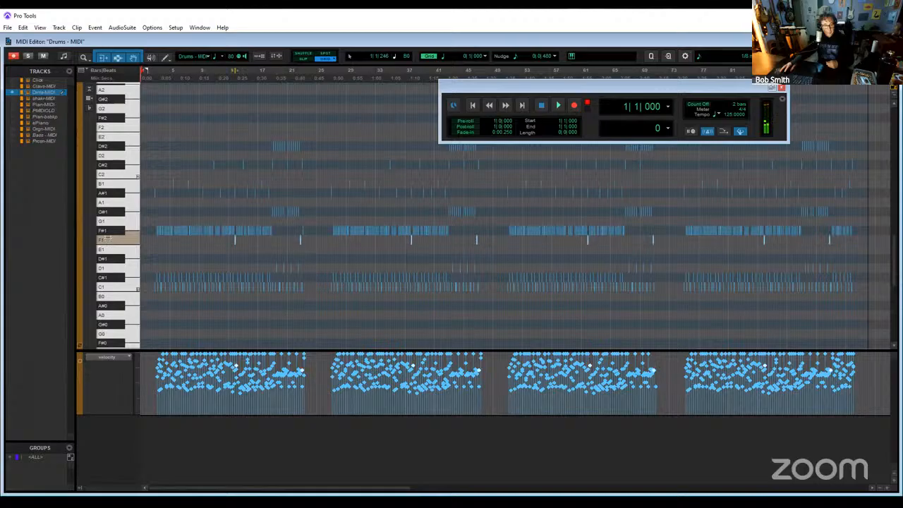
click(106, 231)
click(113, 222)
click(114, 211)
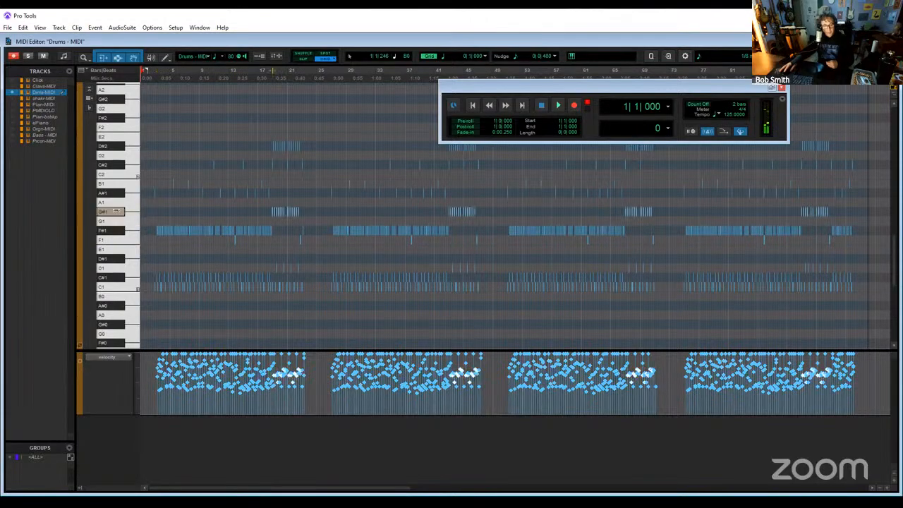
click(117, 202)
click(117, 195)
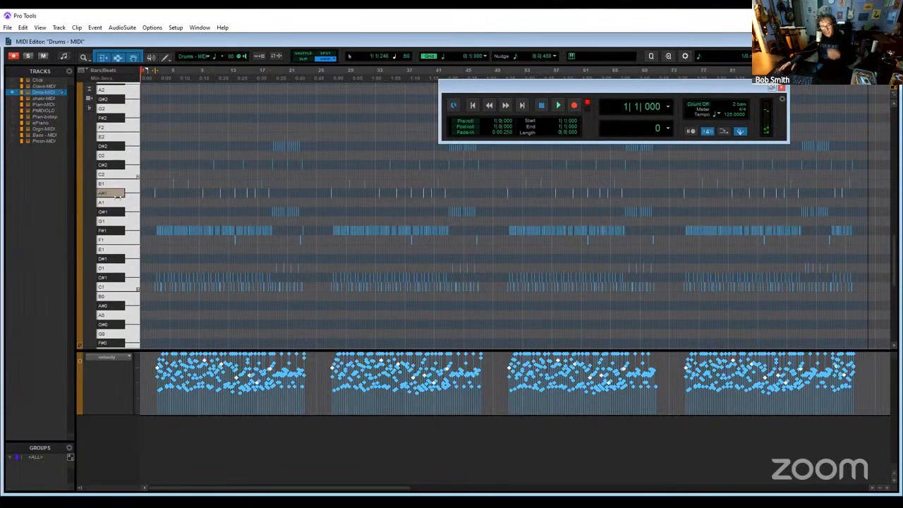
click(116, 156)
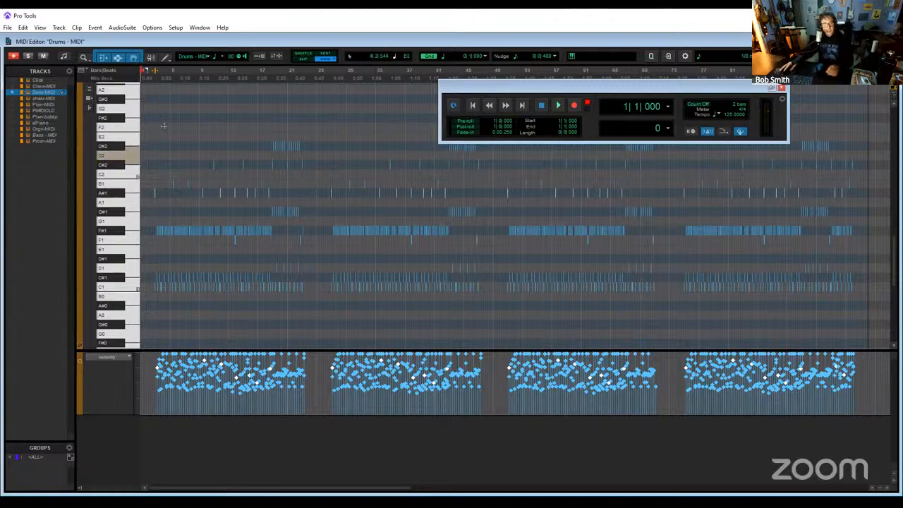
- Play the session from bar 7 and solo the shown Drums - MIDI track in the MIDI Editor, restarting playback to hear it alone
click(187, 79)
key(space)
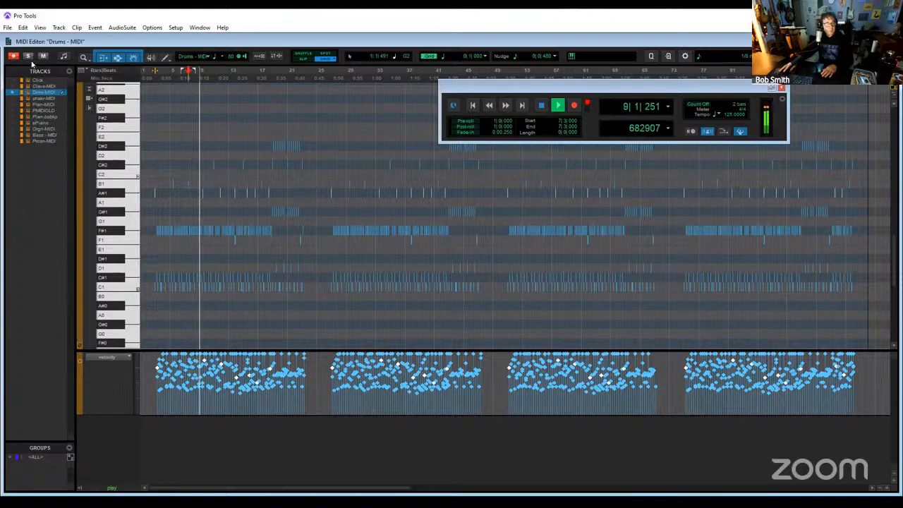
click(27, 56)
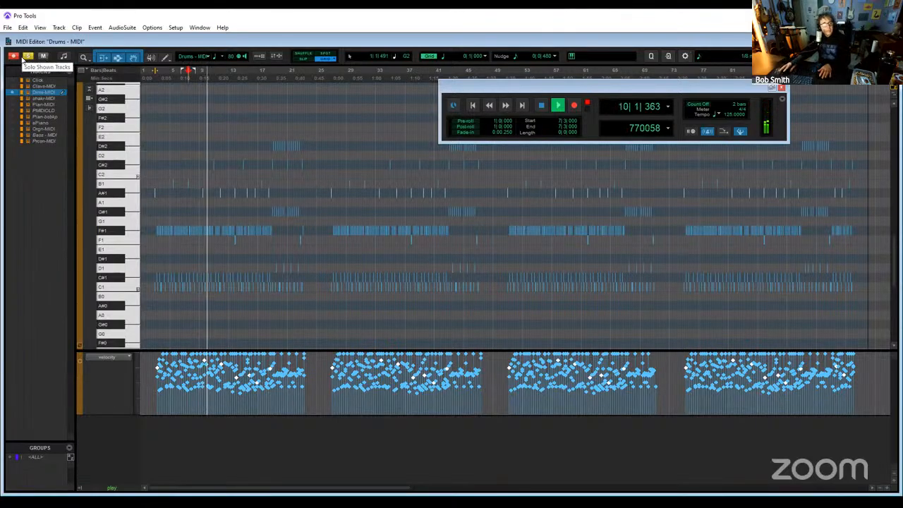
key(space)
key(space)
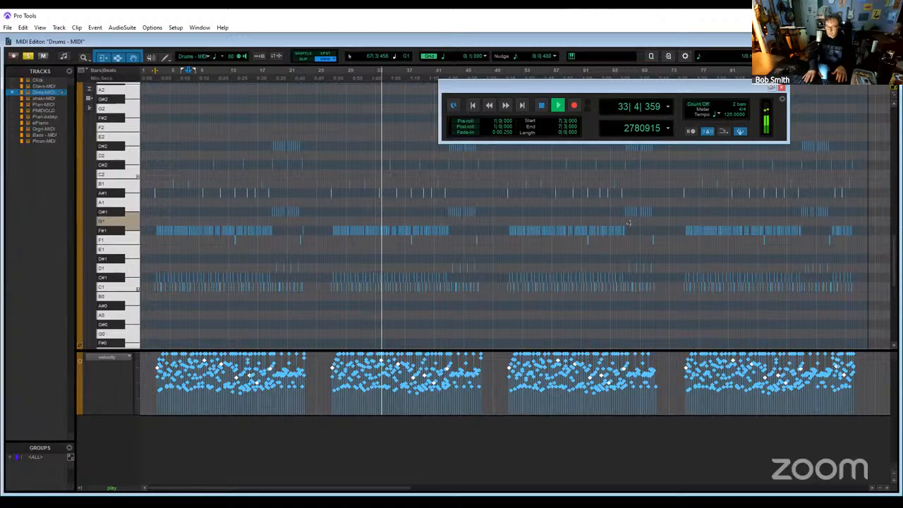
- Switch to the Mix window and add solos to the Perc Bus, Congas, Eggs and cowbell channels during playback
key(ctrl+equal)
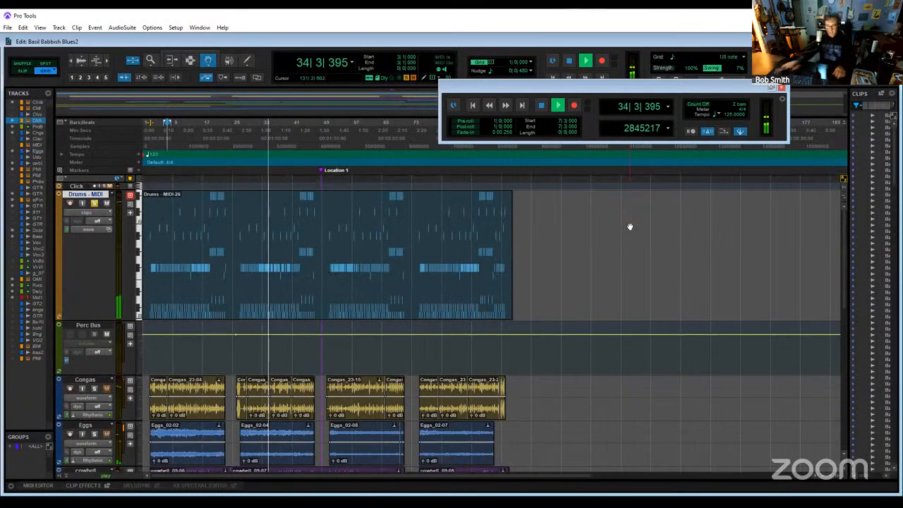
key(ctrl+equal)
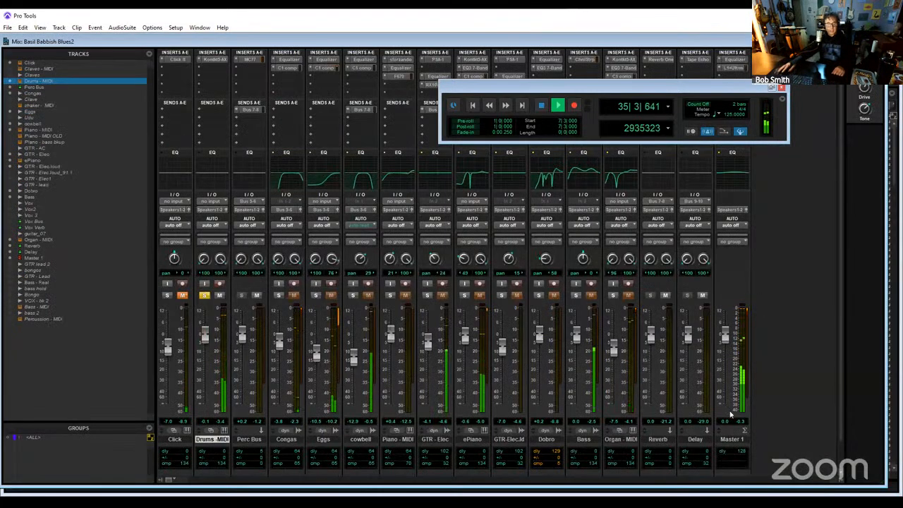
click(241, 294)
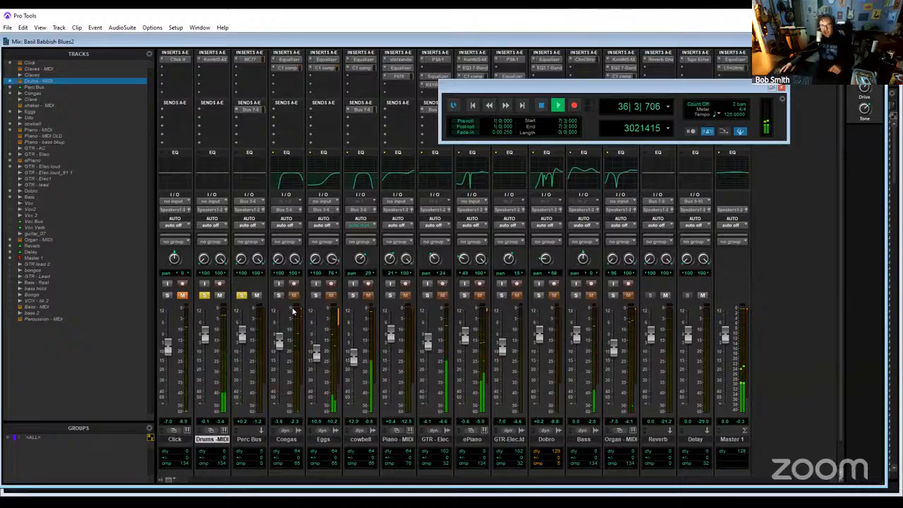
click(278, 295)
click(316, 295)
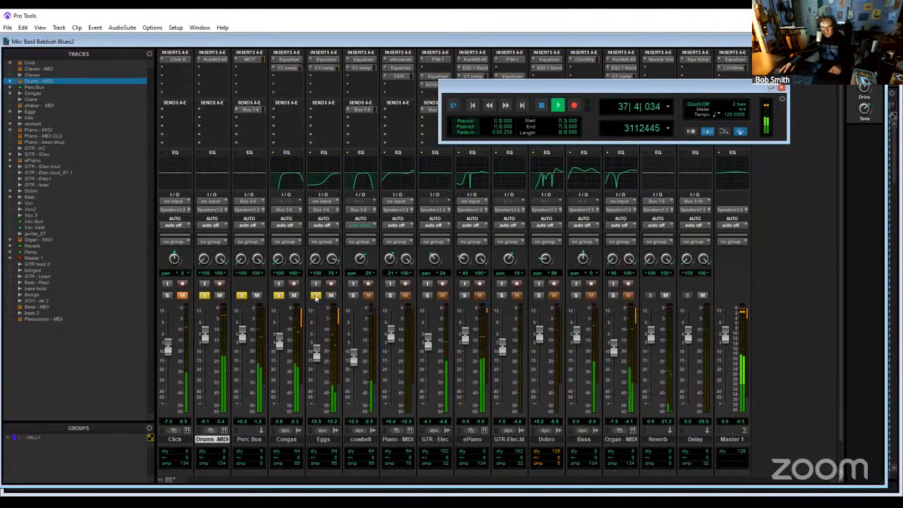
click(352, 294)
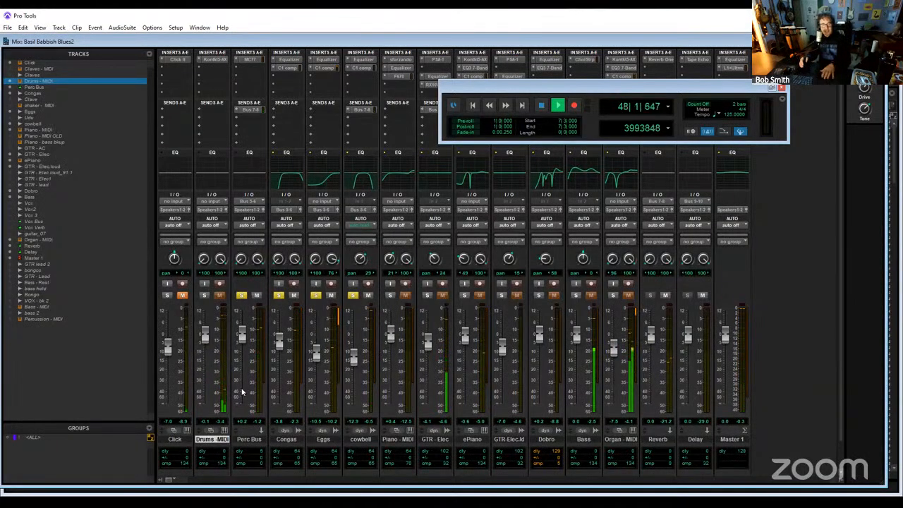
- Restart playback and build up the mix by soloing the Drums - MIDI, Bass, Organ - MIDI, ePiano, GTR - Elec and Piano - MIDI channels
key(space)
key(space)
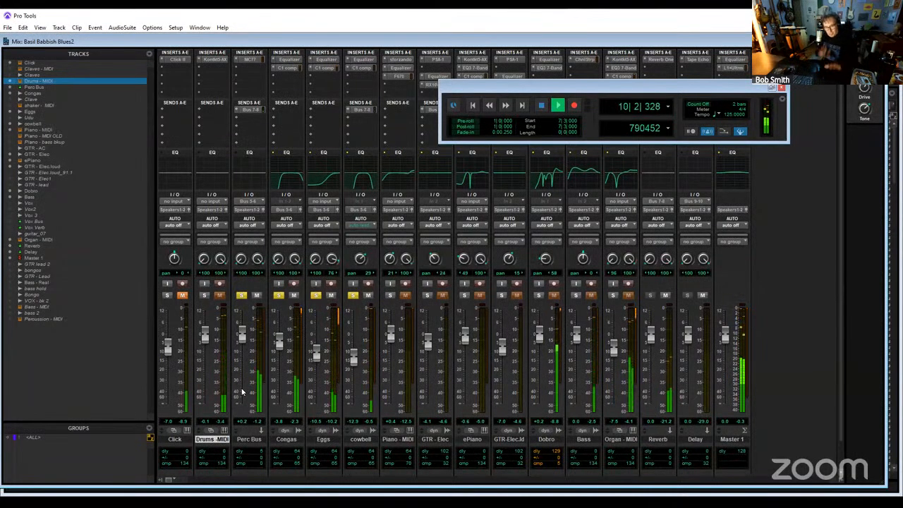
click(204, 295)
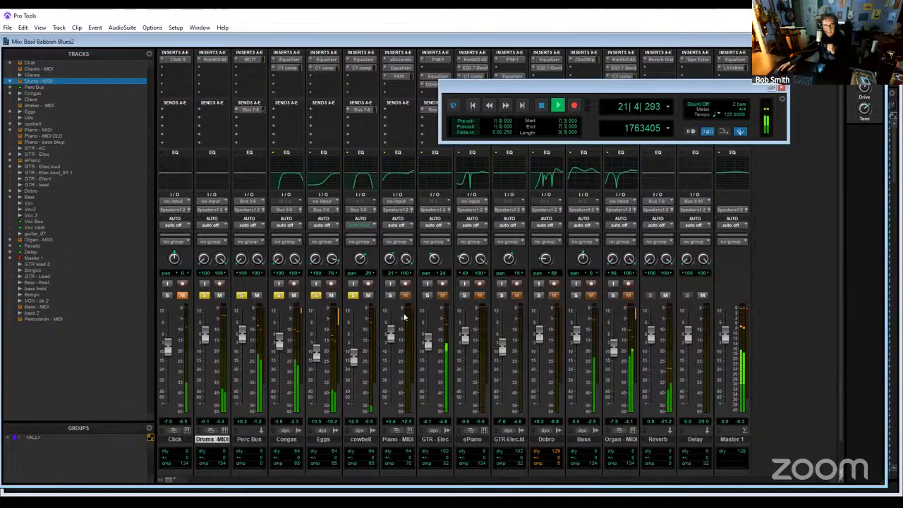
click(576, 295)
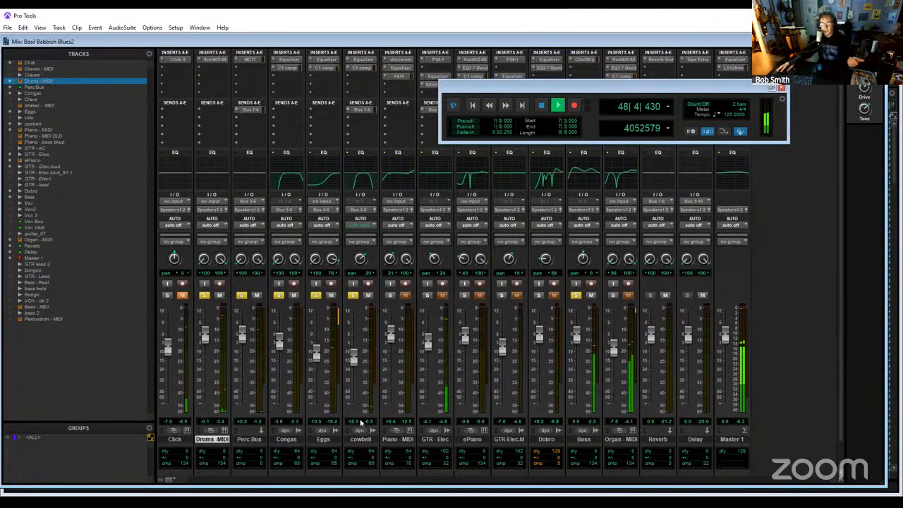
click(612, 296)
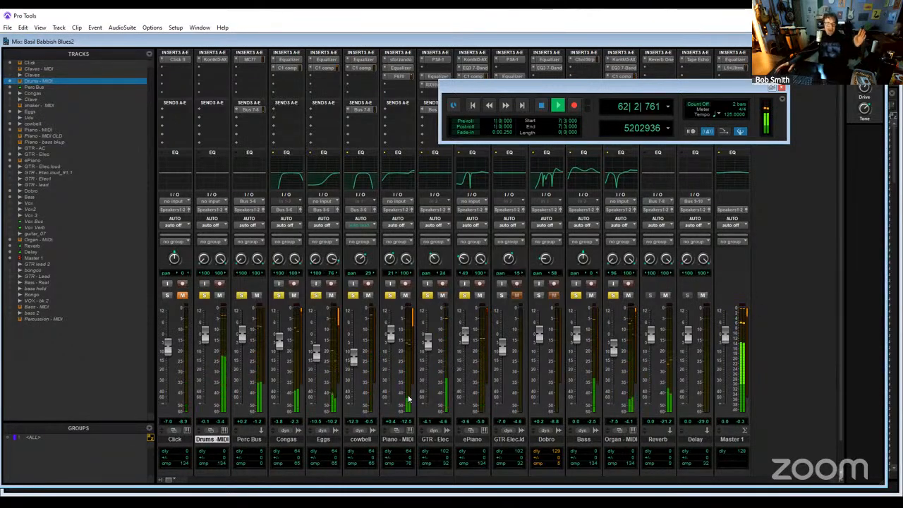
- Add the GTR-Elec.ld, Dobro, Reverb and Delay channels to the soloed mix
click(501, 295)
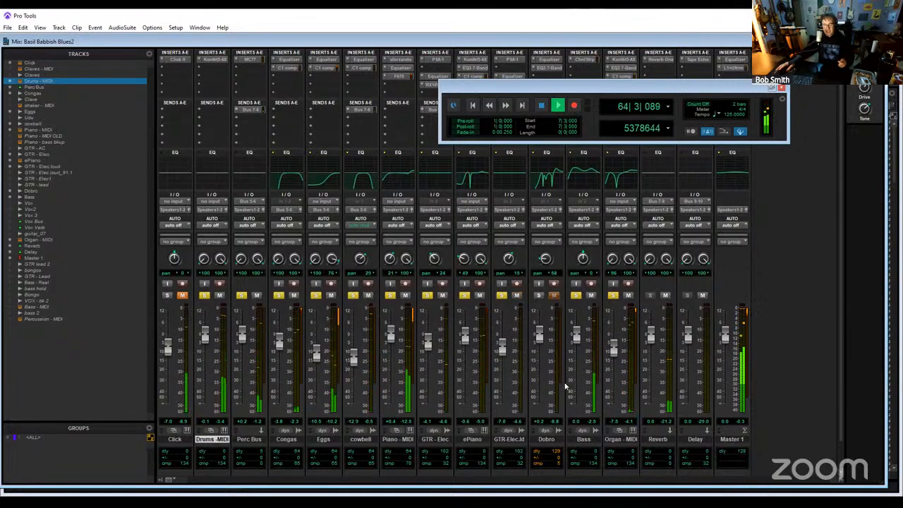
click(538, 295)
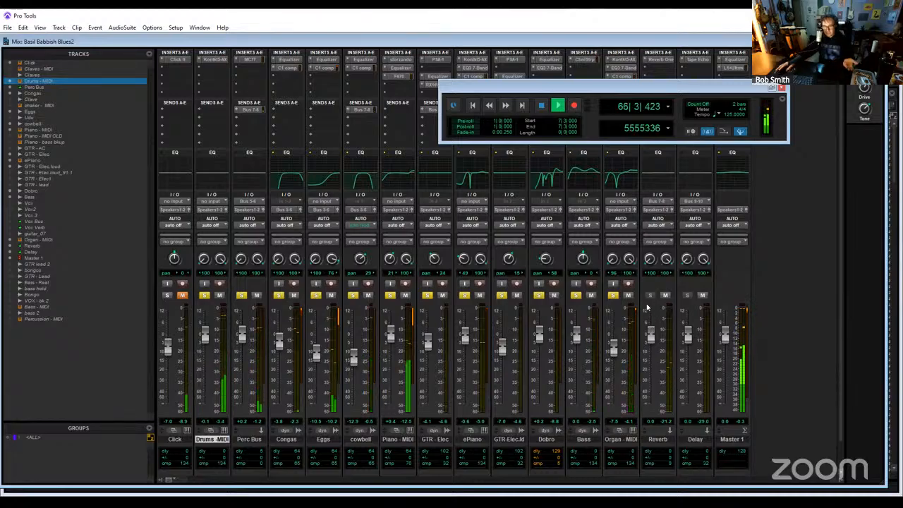
click(649, 295)
click(687, 295)
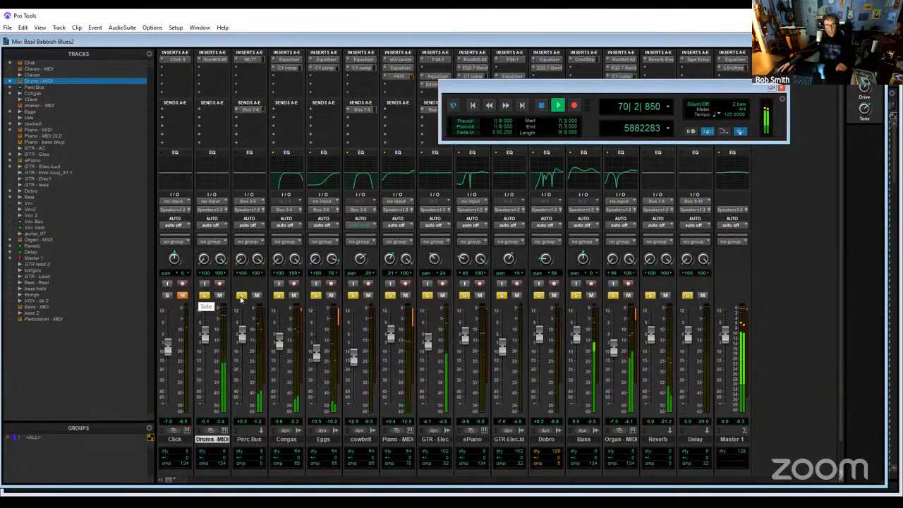
- Clear the solos across all mixer channels and stop playback
drag(241, 296, 687, 296)
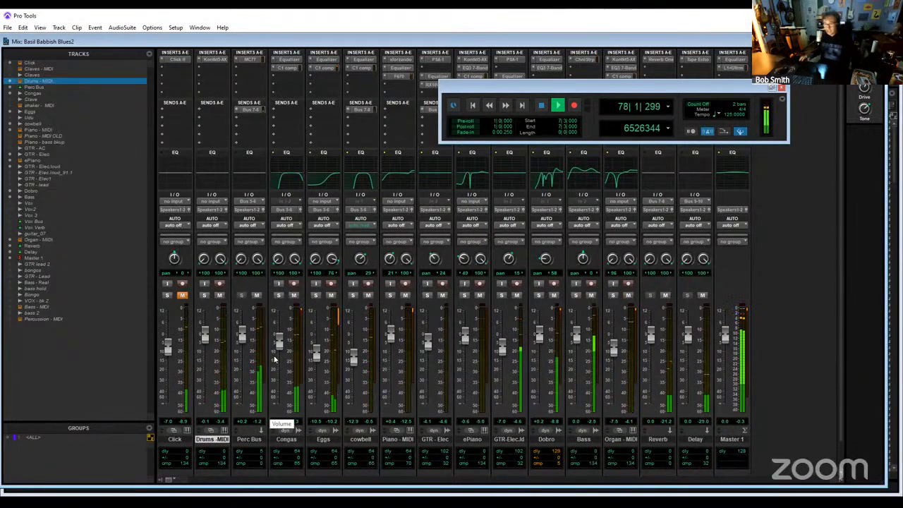
key(space)
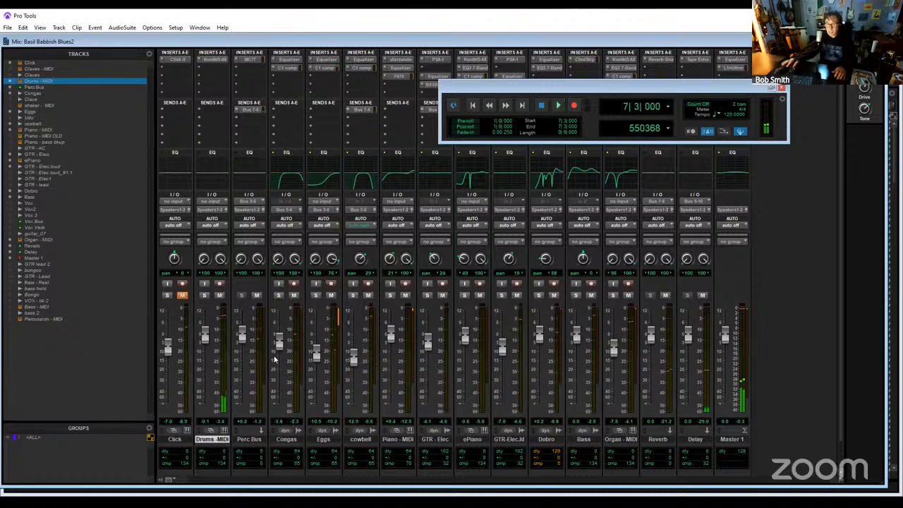
- Make four duplicates of the Drums - MIDI track in the Edit window, including playlists, automation, inserts and sends, inserted after the last selected track
key(ctrl+equal)
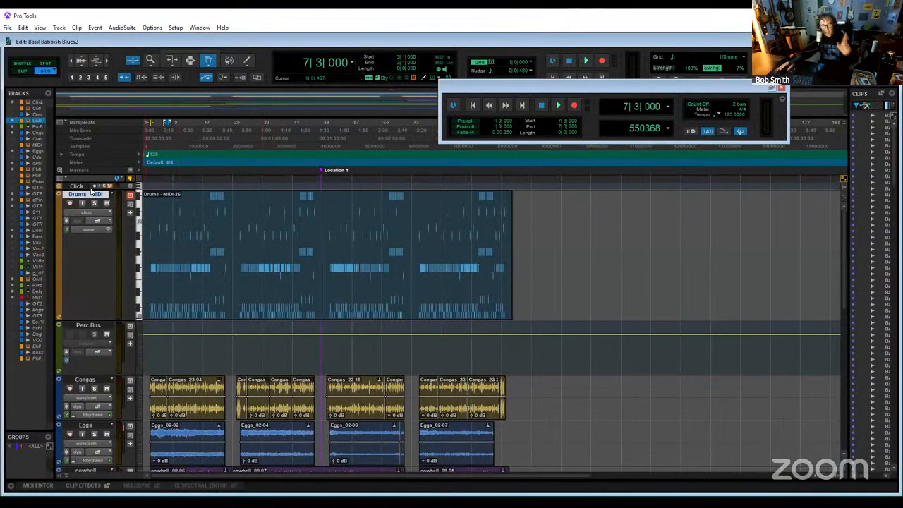
right_click(89, 194)
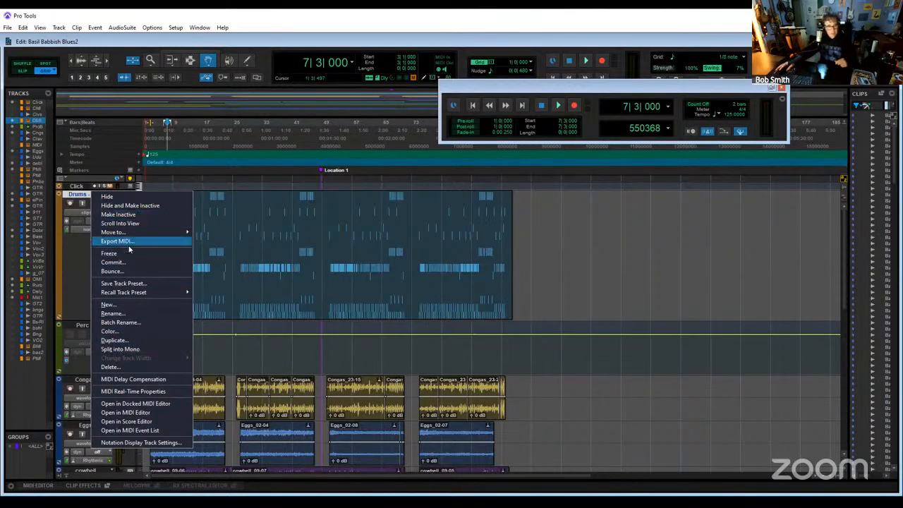
click(163, 343)
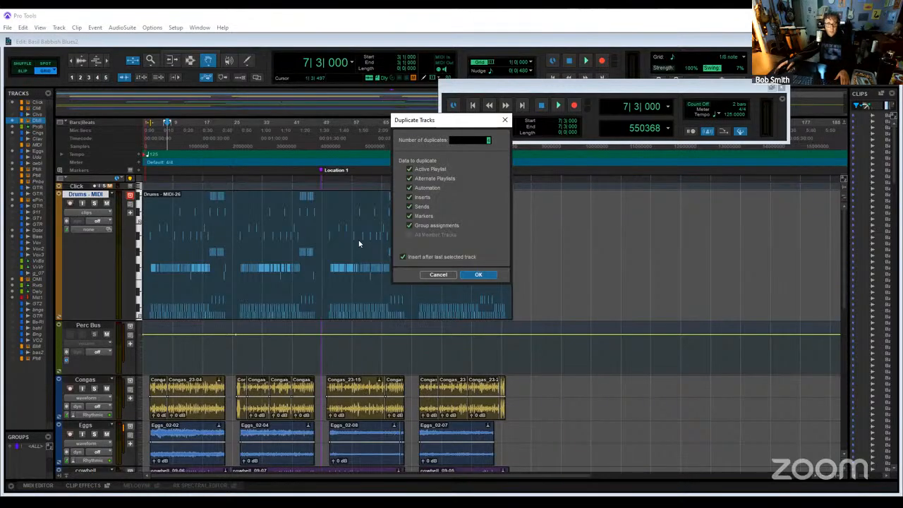
key(Return)
- Hide the original Drums - MIDI track and make it inactive
scroll(147, 286, up, 1)
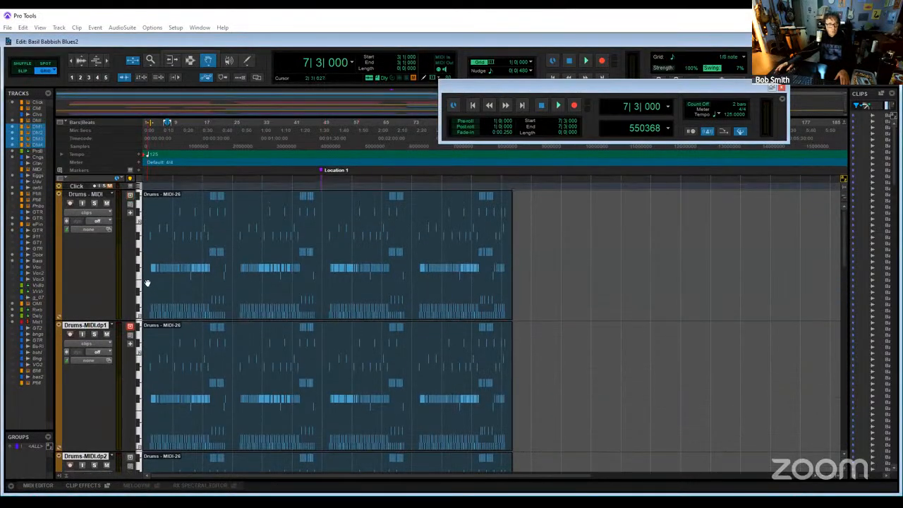
right_click(80, 201)
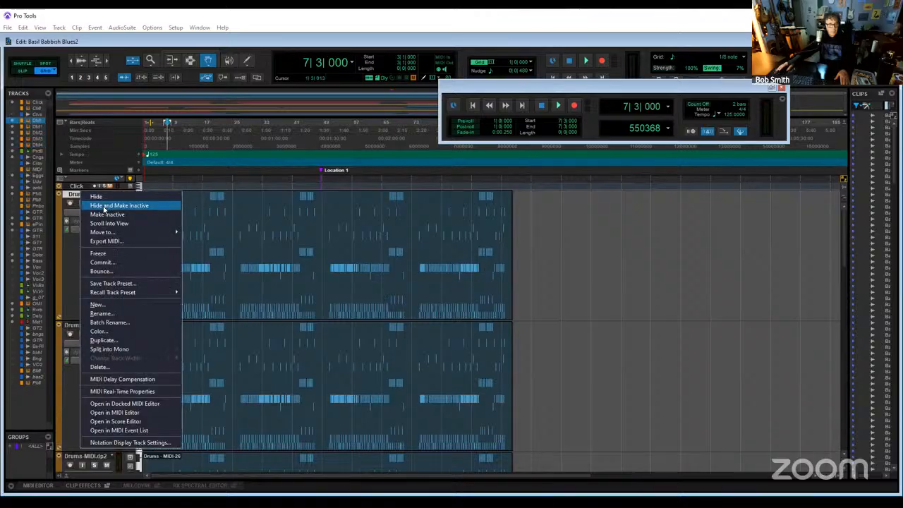
click(100, 212)
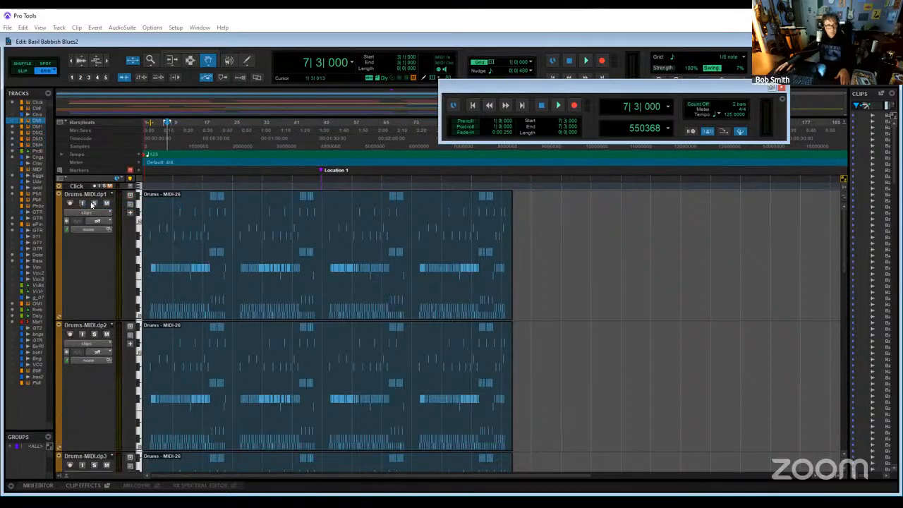
- Select the clip on the first duplicated drum track and rename that track Kick - MIDI
double_click(183, 236)
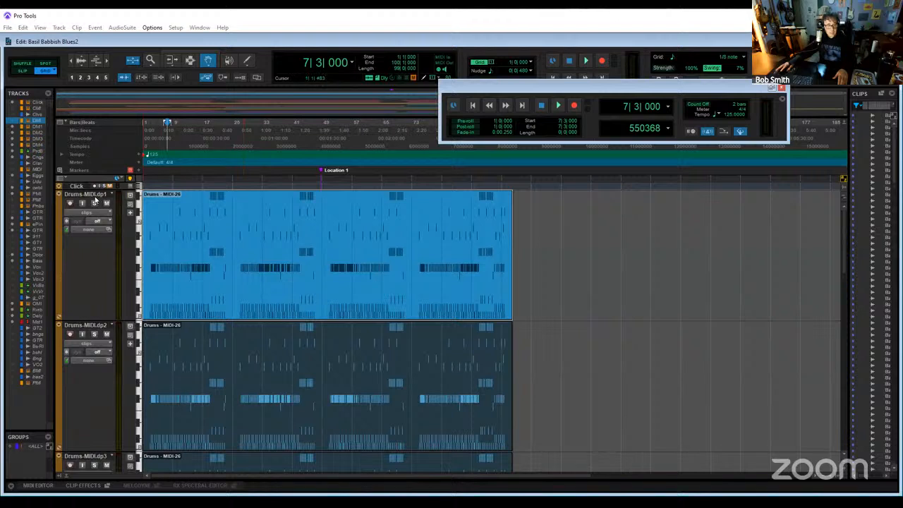
click(94, 198)
double_click(95, 198)
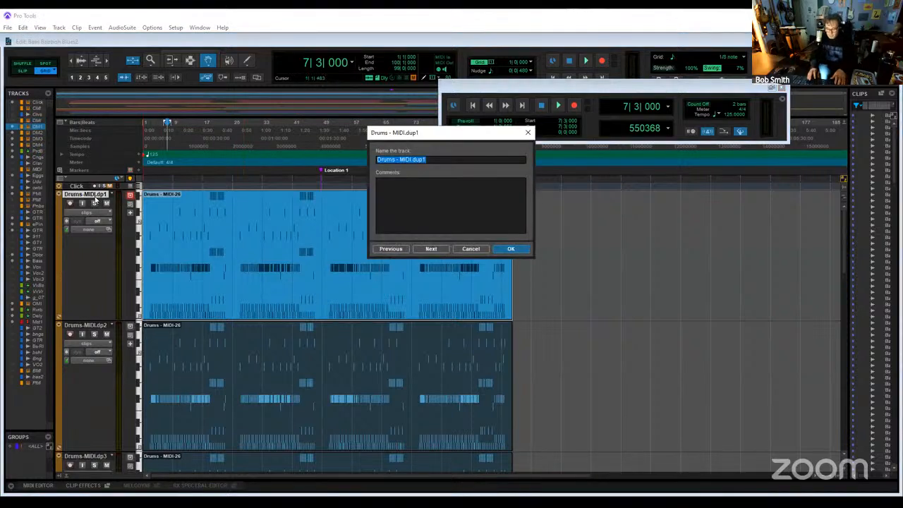
text(Kick - )
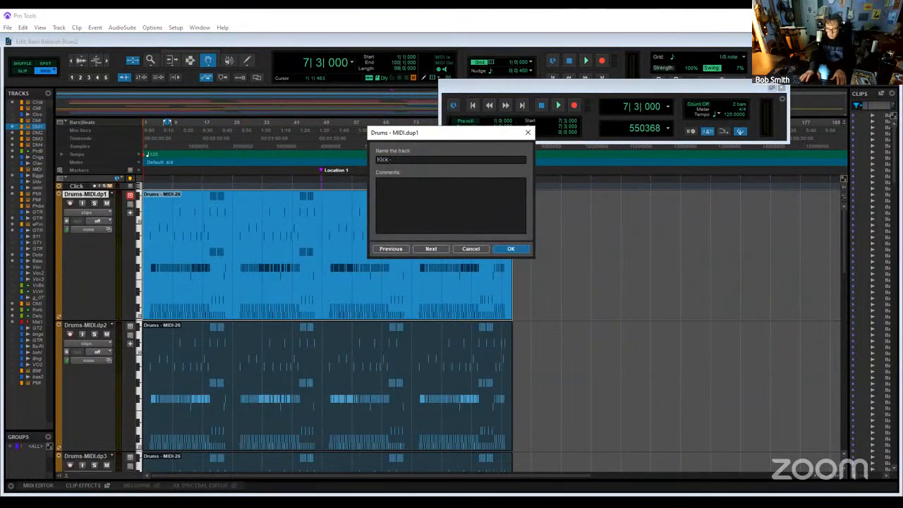
text(MIDI)
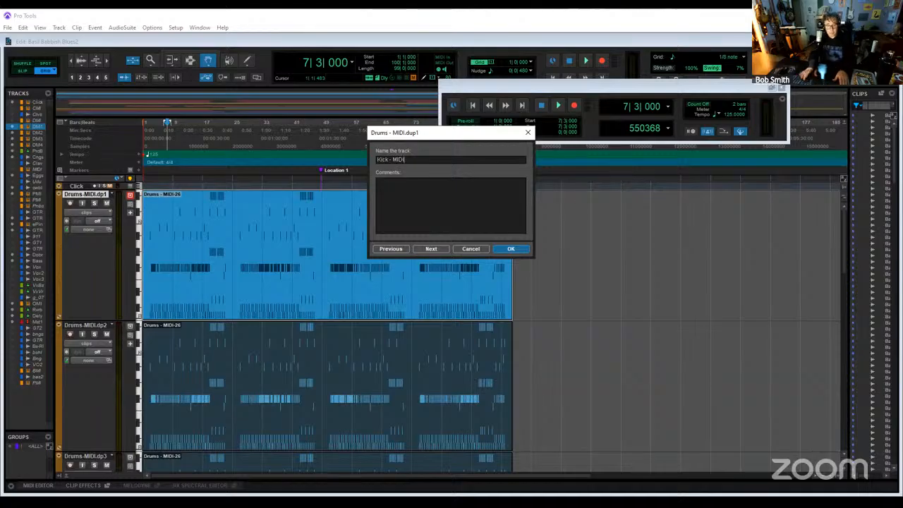
key(Return)
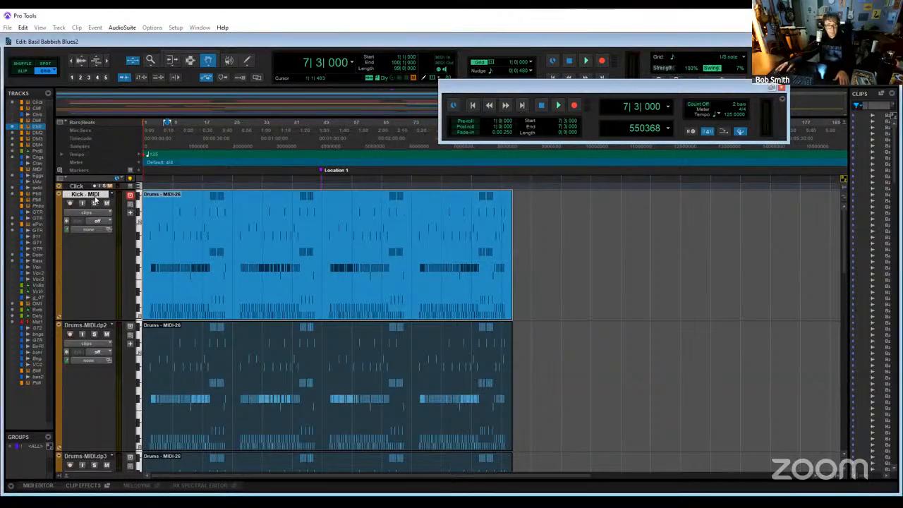
- Rename the second duplicated drum track snare - MIDI
double_click(79, 326)
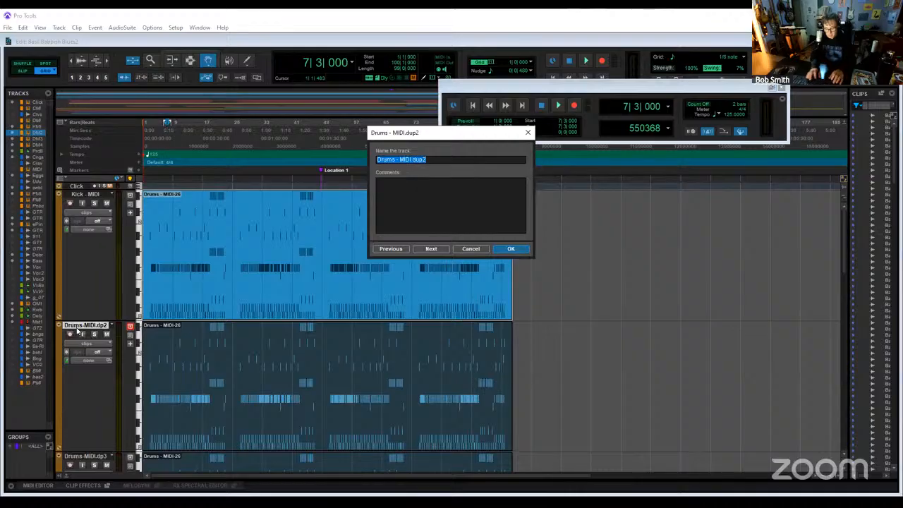
text(S)
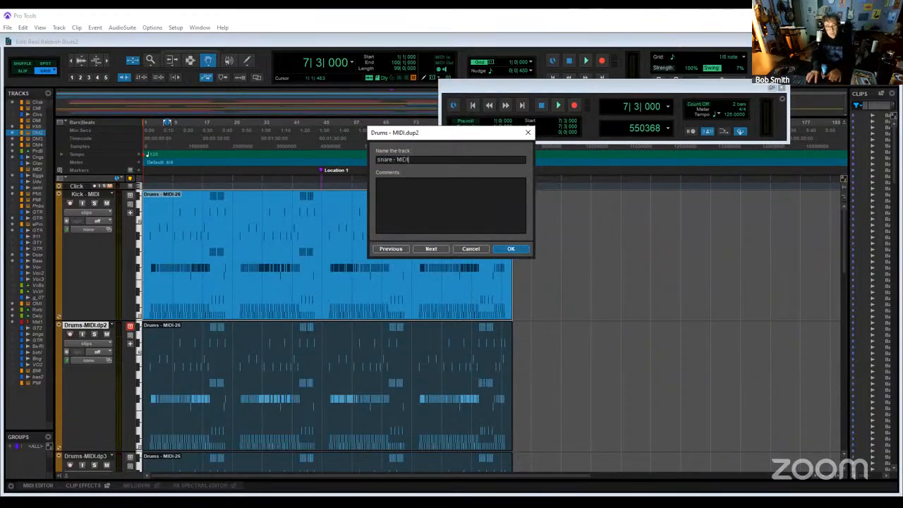
key(Return)
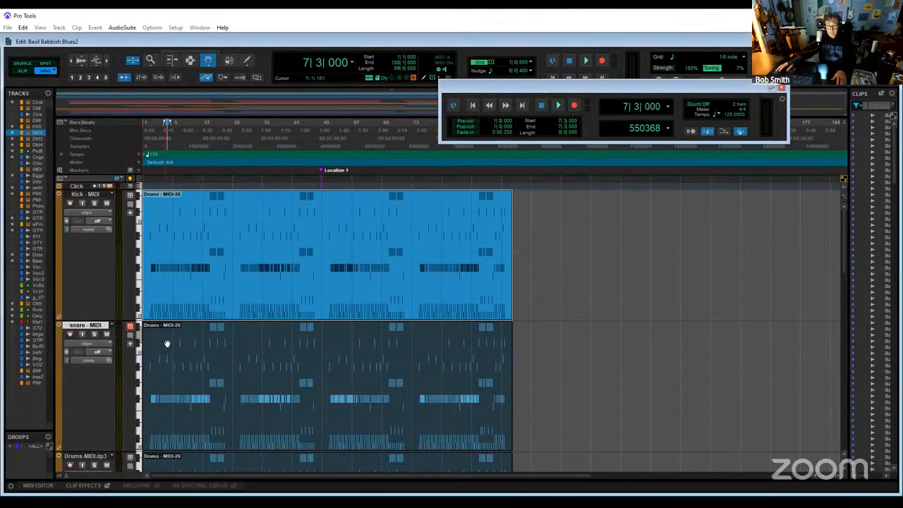
- Rename the third duplicated drum track hats - MIDI
scroll(165, 345, down, 2)
double_click(91, 321)
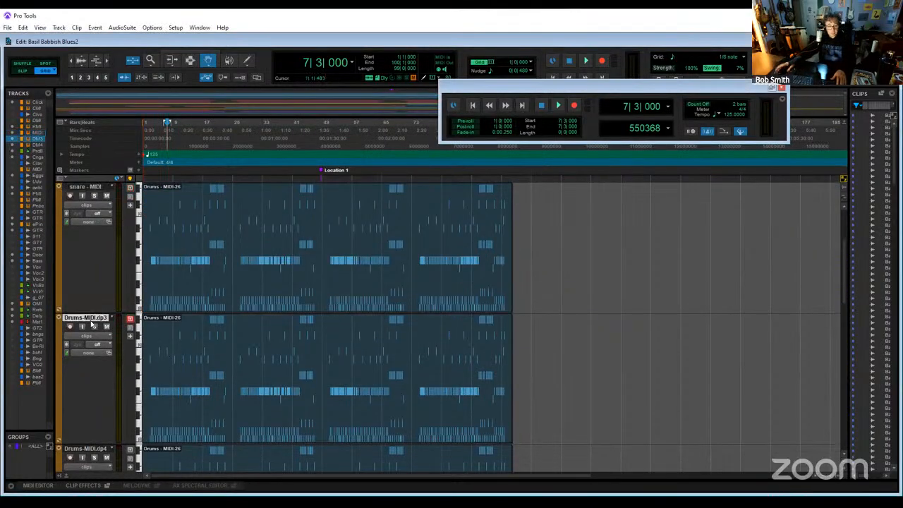
text(sha)
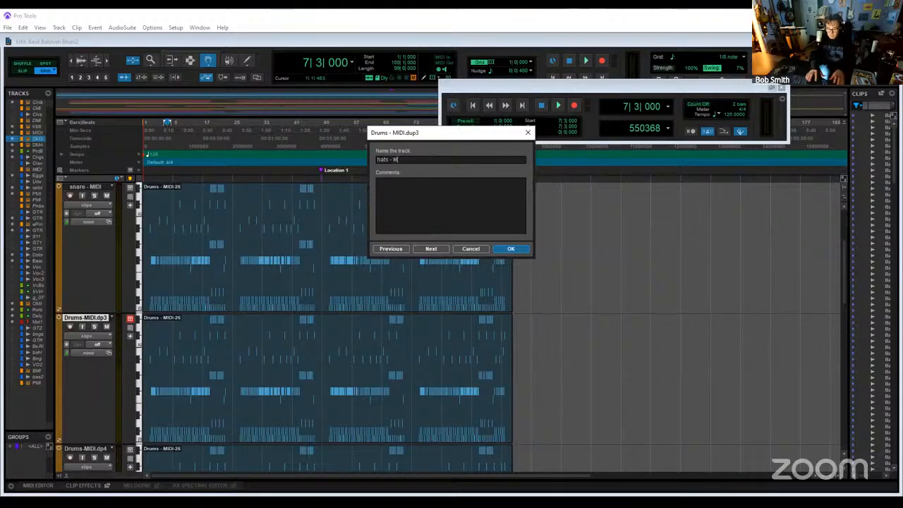
text(s - MIDI)
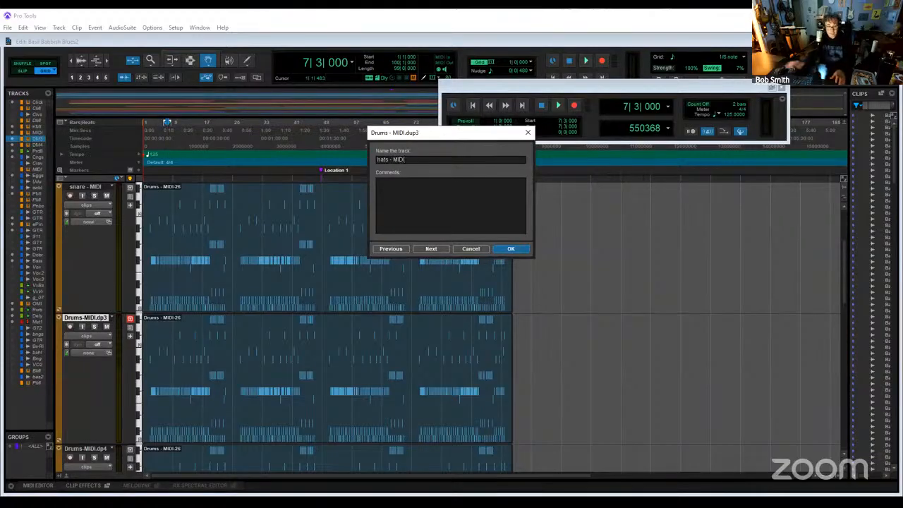
key(Return)
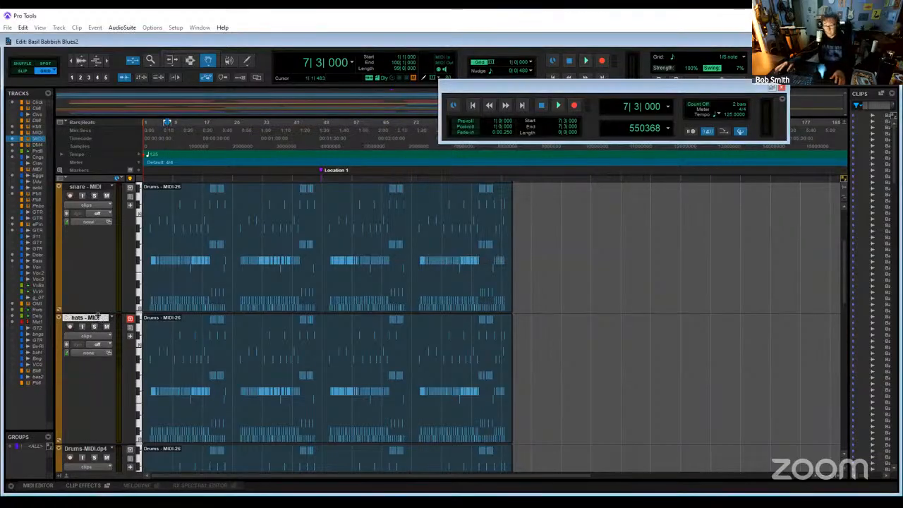
- Rename the fourth duplicated drum track cymbals - MIDI
double_click(87, 448)
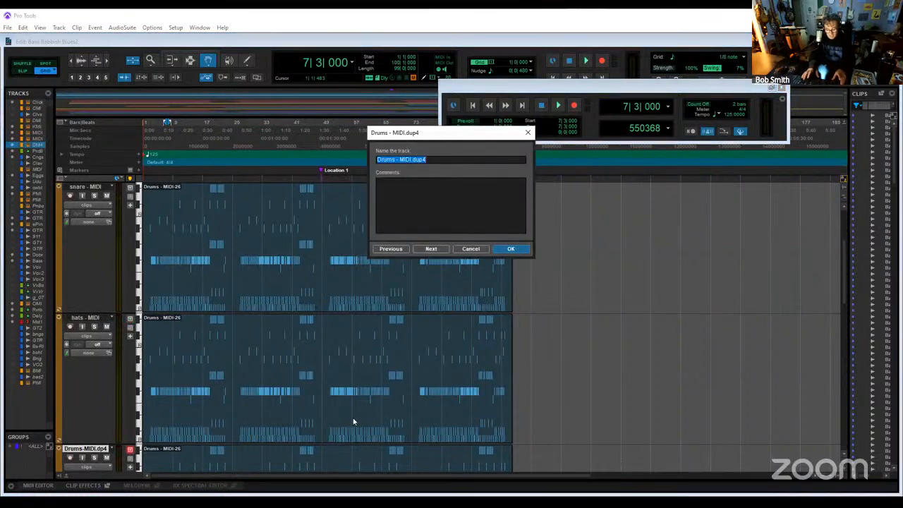
text(cymbals)
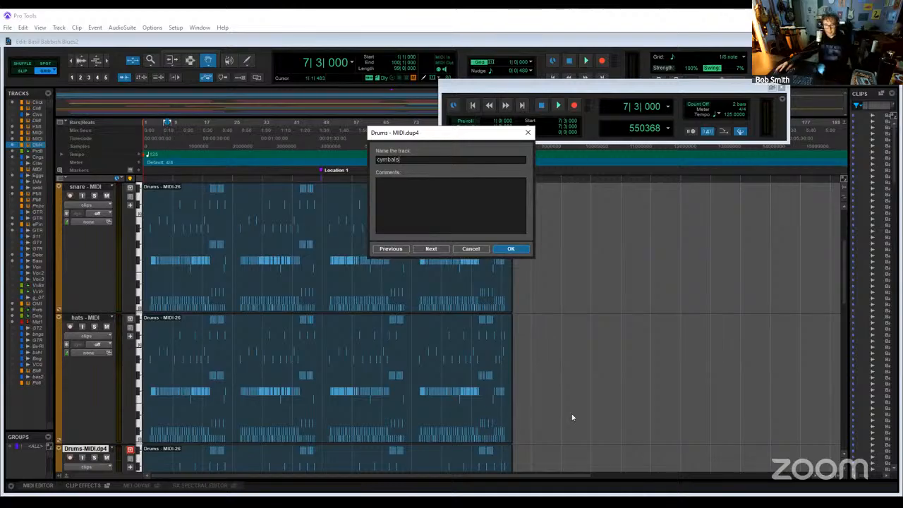
click(511, 249)
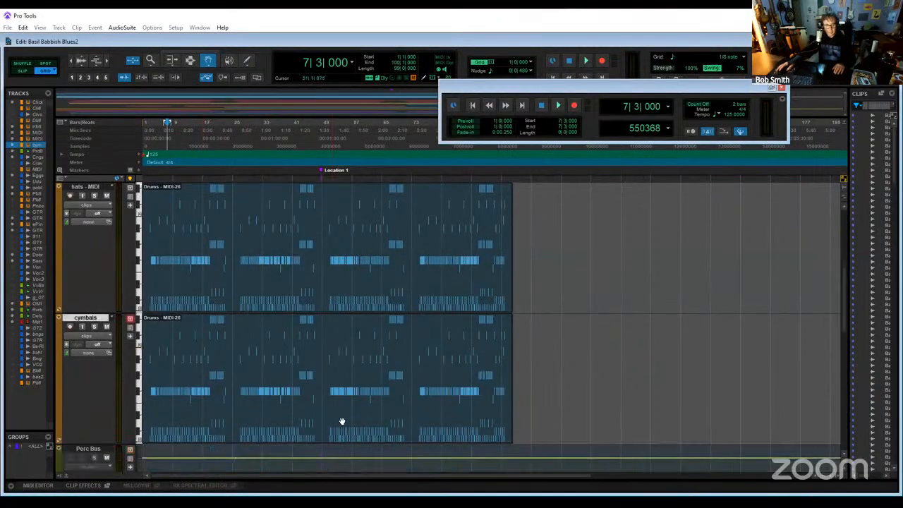
scroll(237, 375, down, 3)
scroll(222, 383, up, 4)
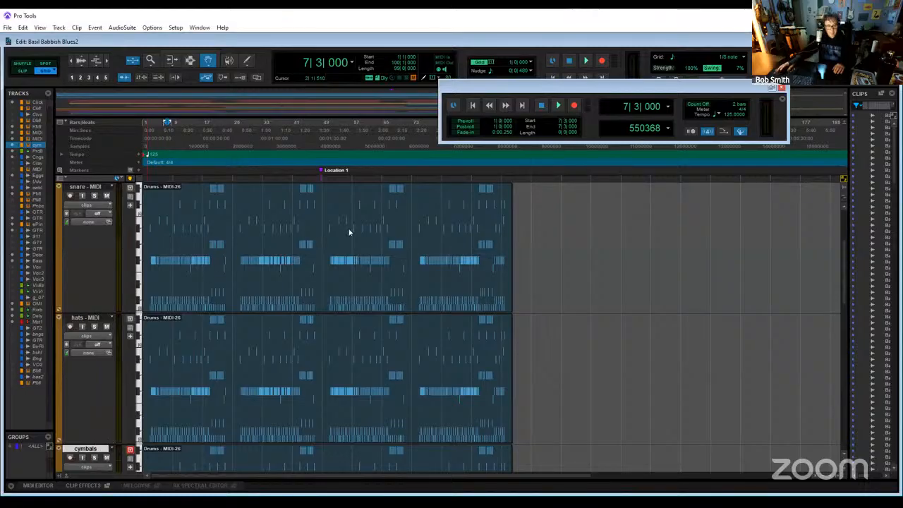
click(435, 159)
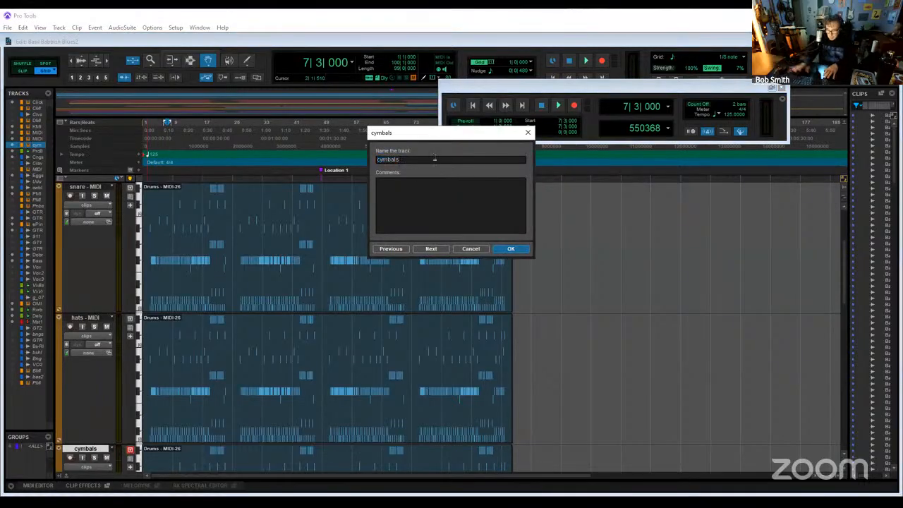
text(- M)
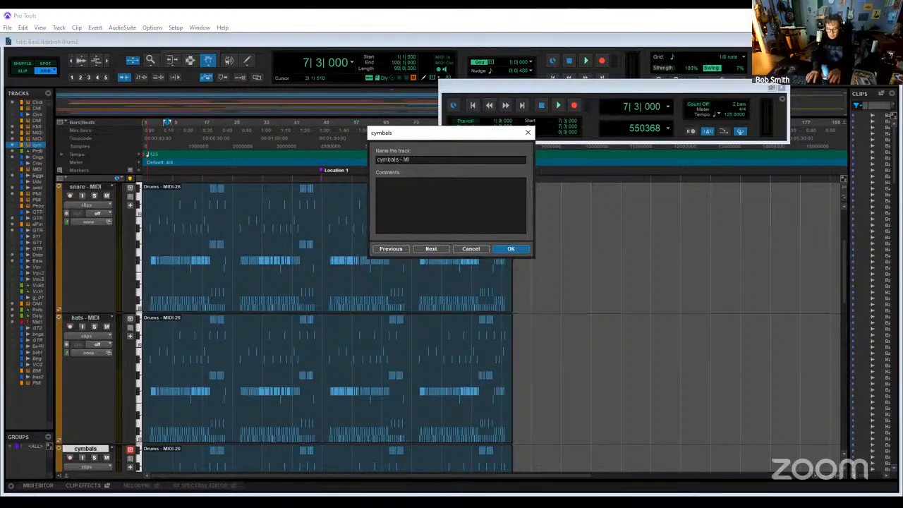
text(IDI)
key(Return)
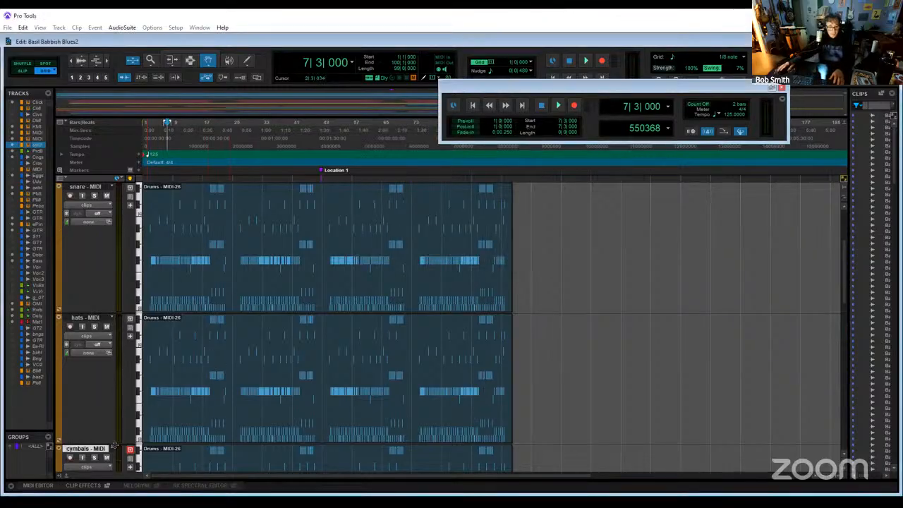
- Duplicate the cymbals - MIDI track with all its data, and hide the copy and make it inactive
right_click(101, 452)
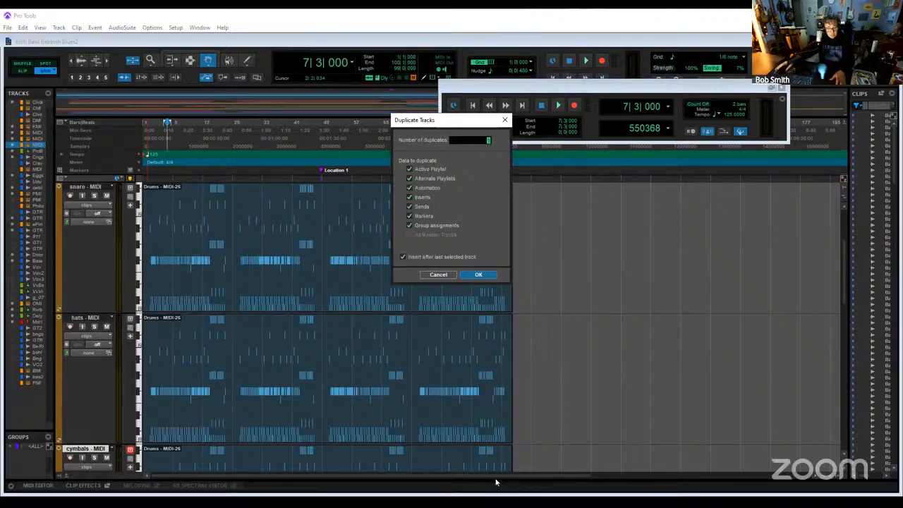
key(Return)
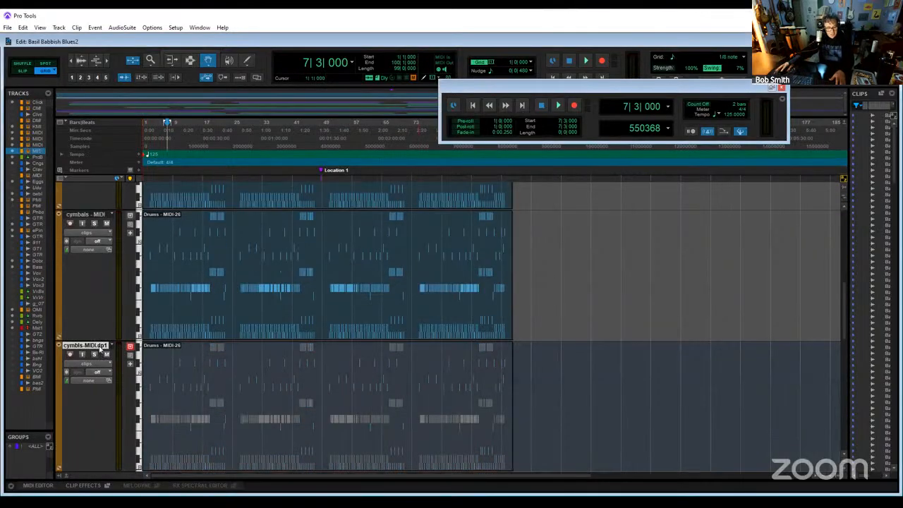
double_click(100, 349)
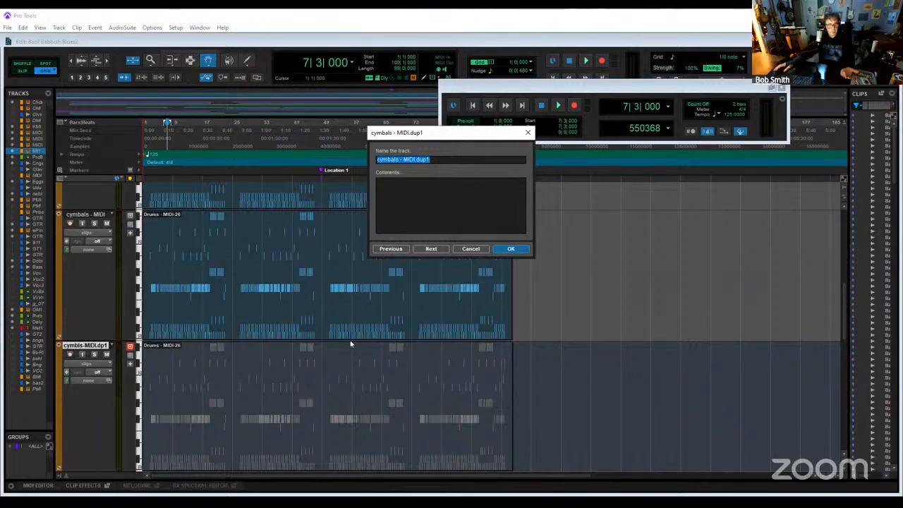
click(470, 249)
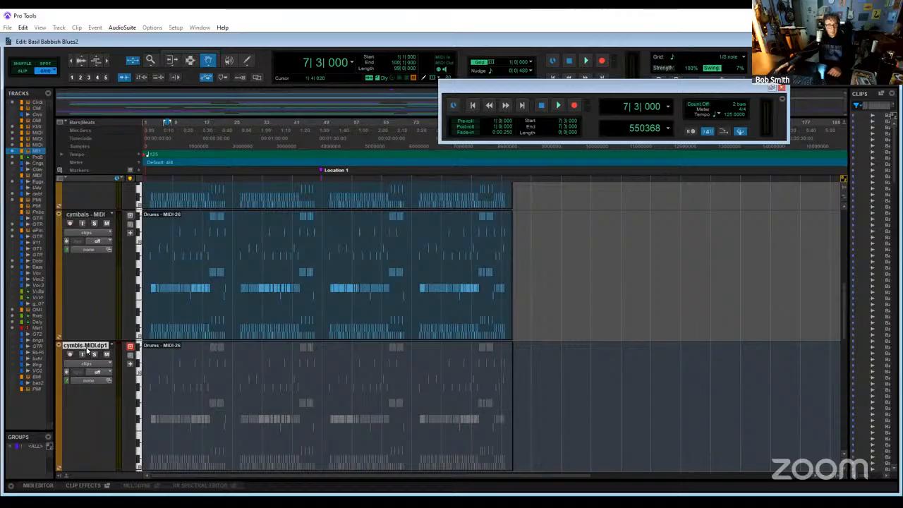
right_click(87, 349)
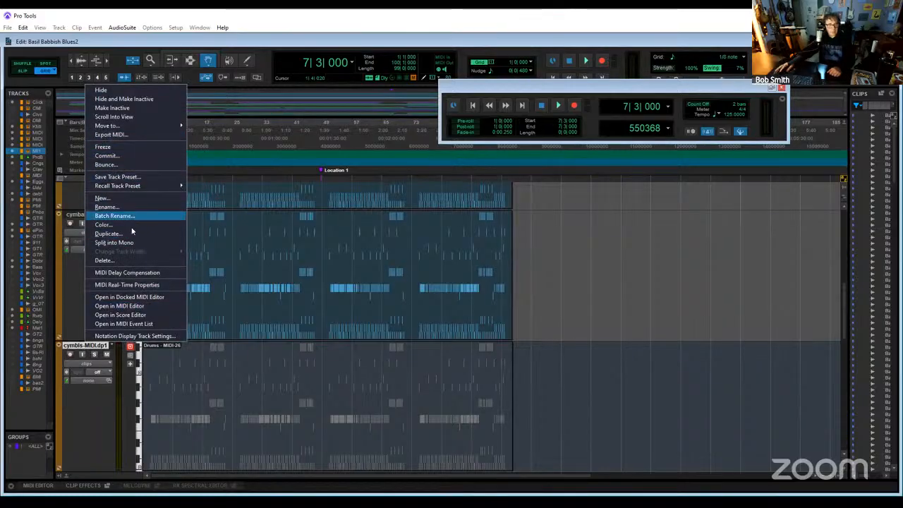
click(125, 99)
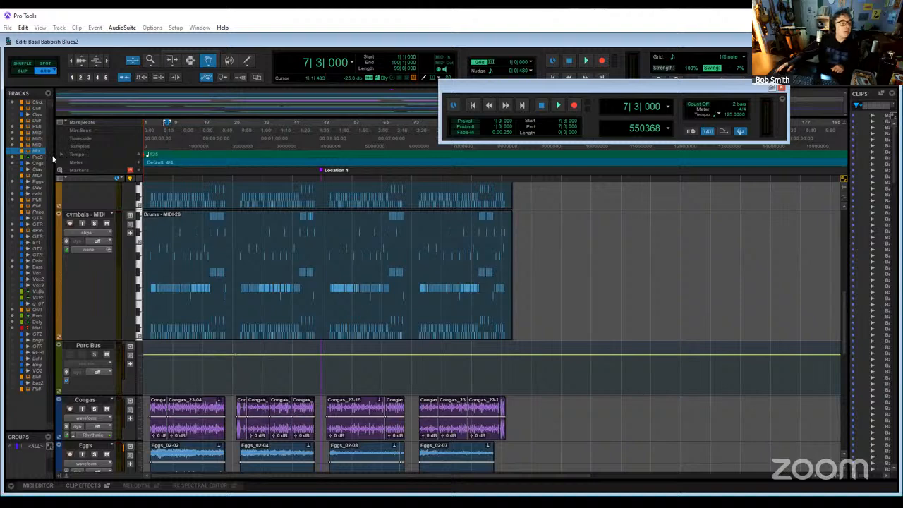
- Widen the track list, then show the hidden original Drums - MIDI track and make it active again
drag(53, 155, 176, 157)
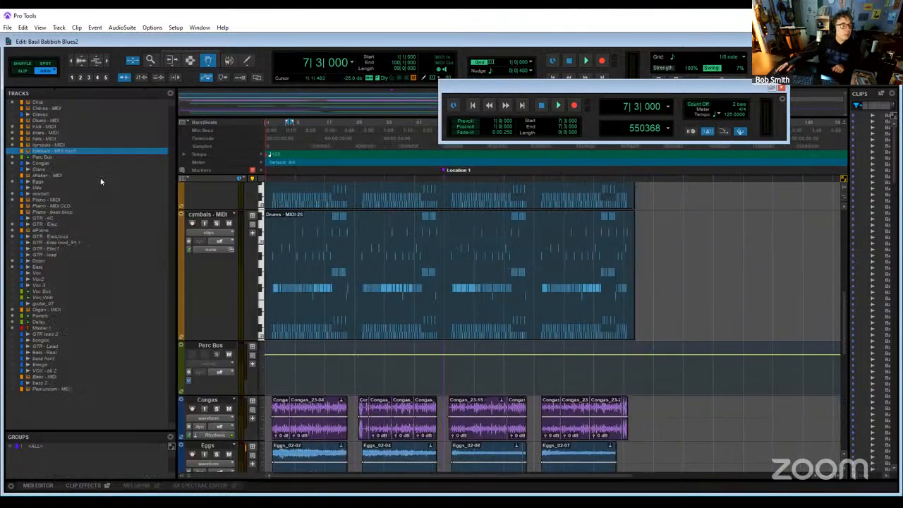
click(55, 121)
right_click(56, 124)
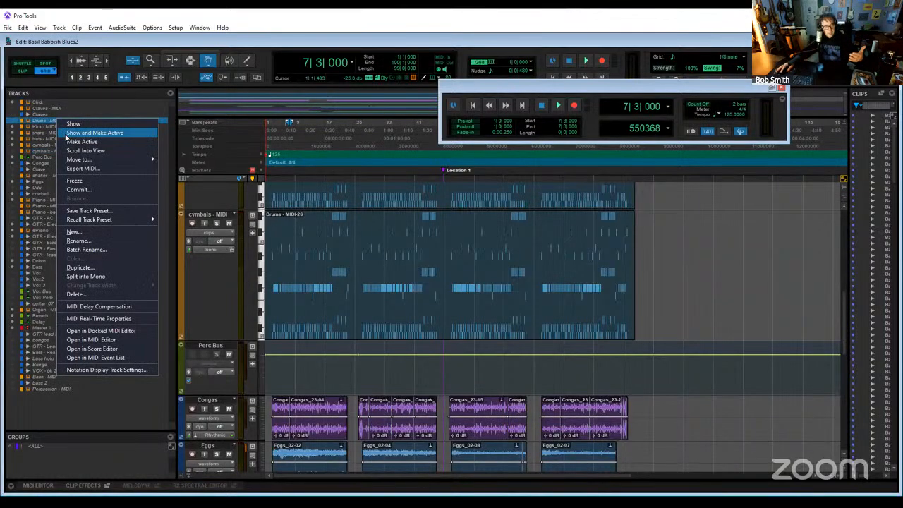
click(65, 136)
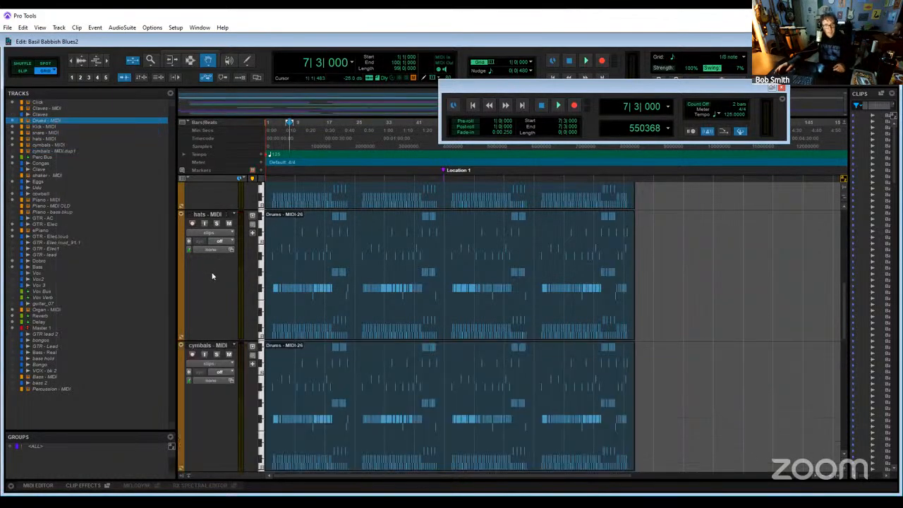
- Duplicate the original Drums - MIDI track, placing the copy directly after it
scroll(212, 276, up, 5)
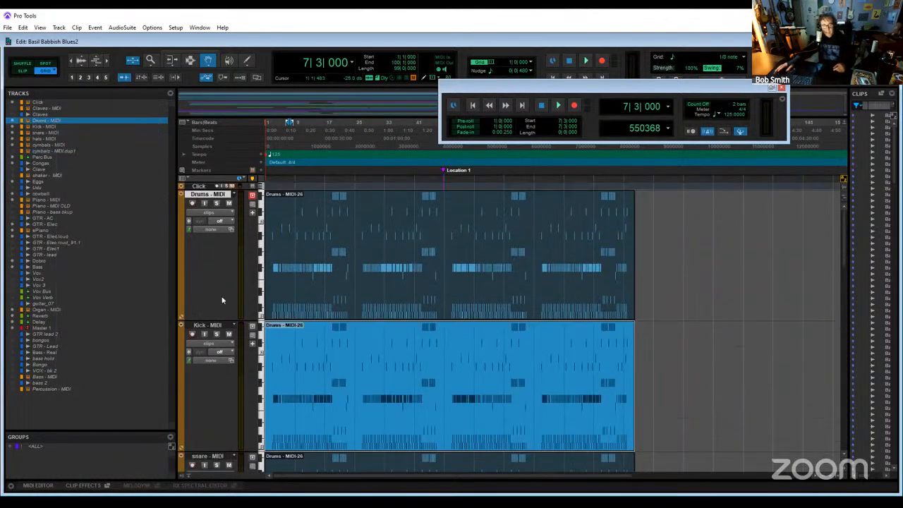
right_click(209, 196)
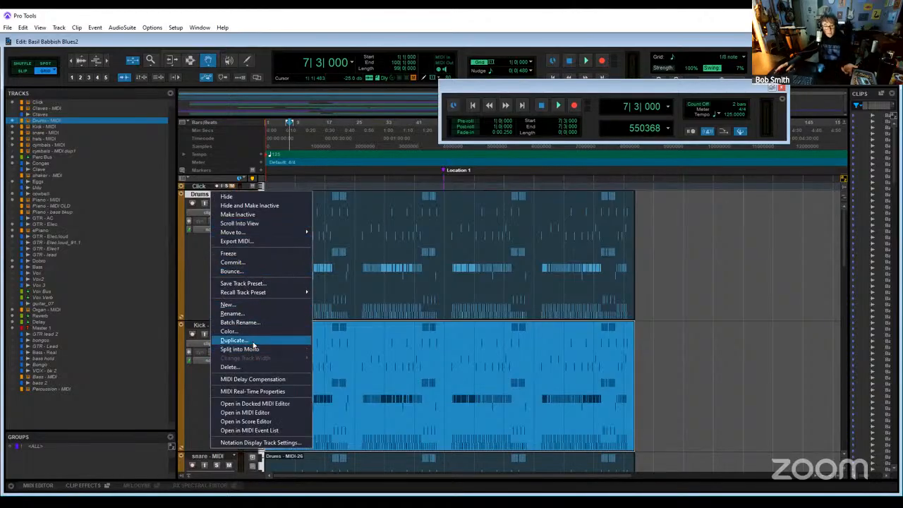
click(234, 340)
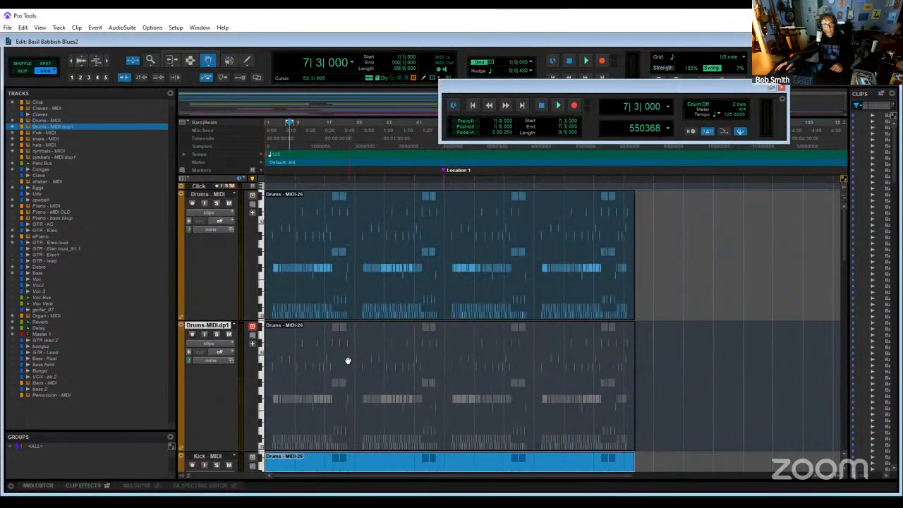
- Hide the original Drums - MIDI track and its new duplicate and make both inactive
scroll(395, 402, down, 5)
scroll(367, 378, up, 5)
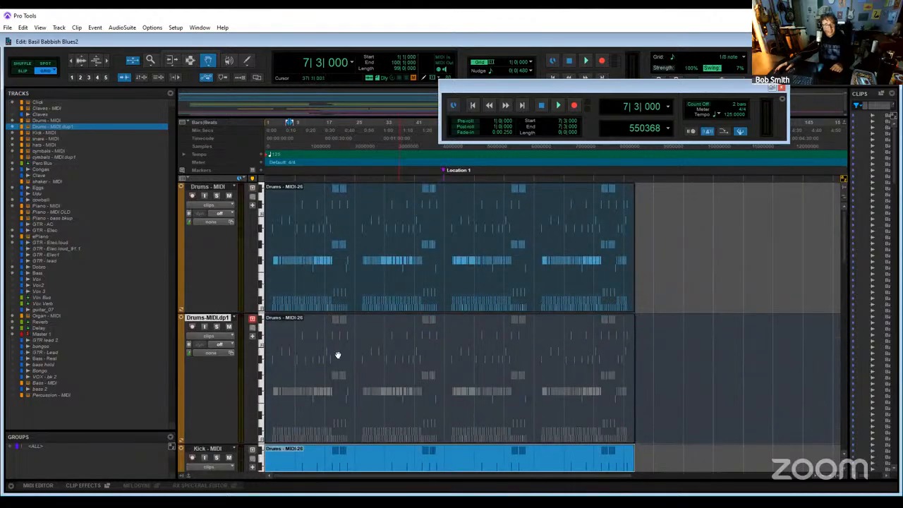
right_click(214, 319)
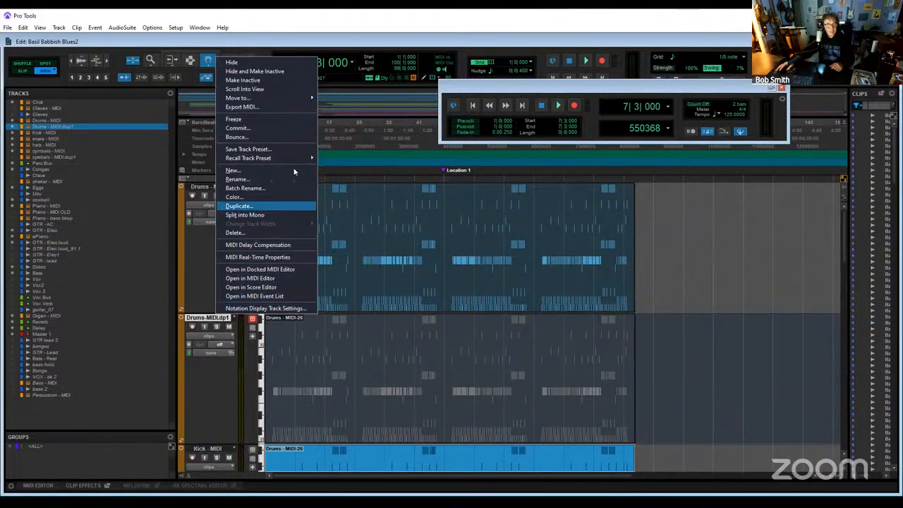
click(255, 71)
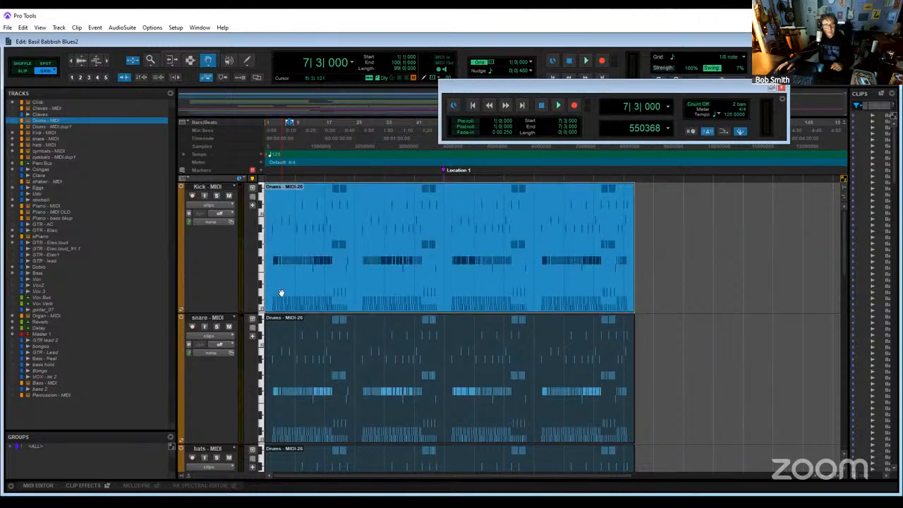
- Open the Kick - MIDI clip in the MIDI Editor, delete all notes from C#1 upward, keeping only C1, and play the result
scroll(356, 306, up, 1)
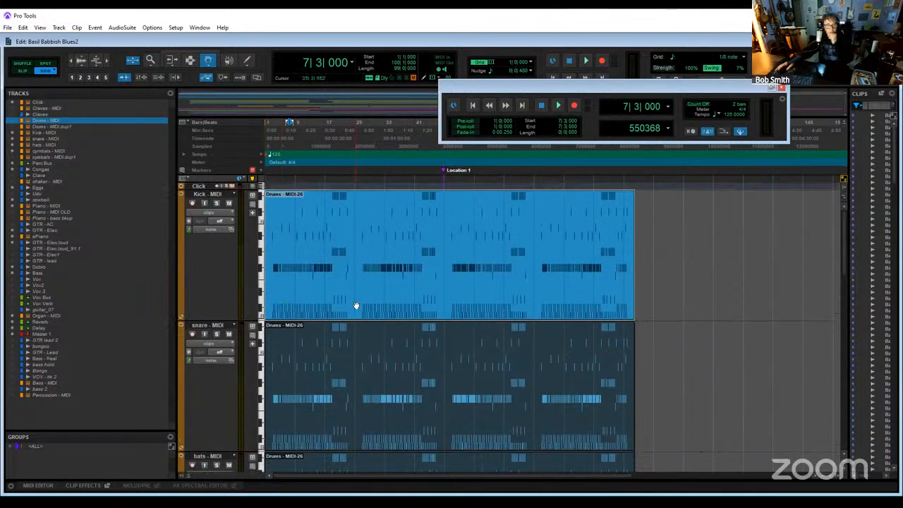
double_click(336, 237)
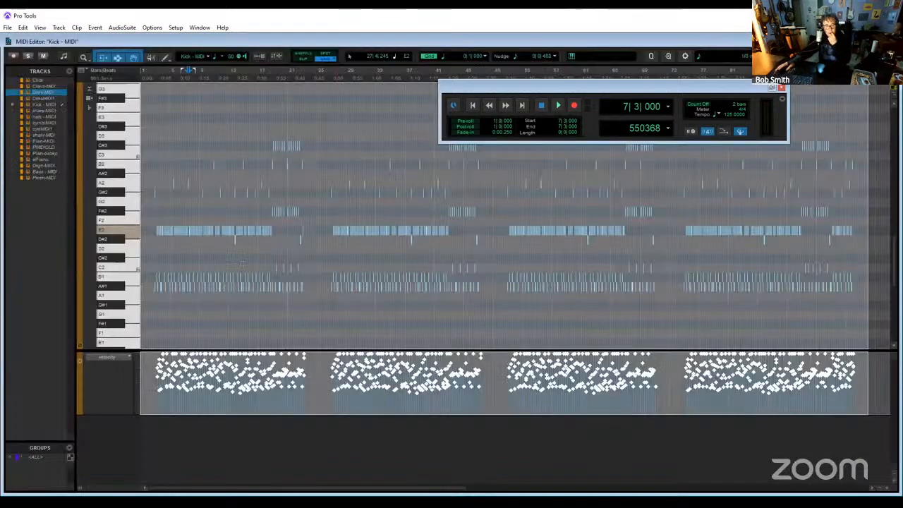
key(ctrl+a)
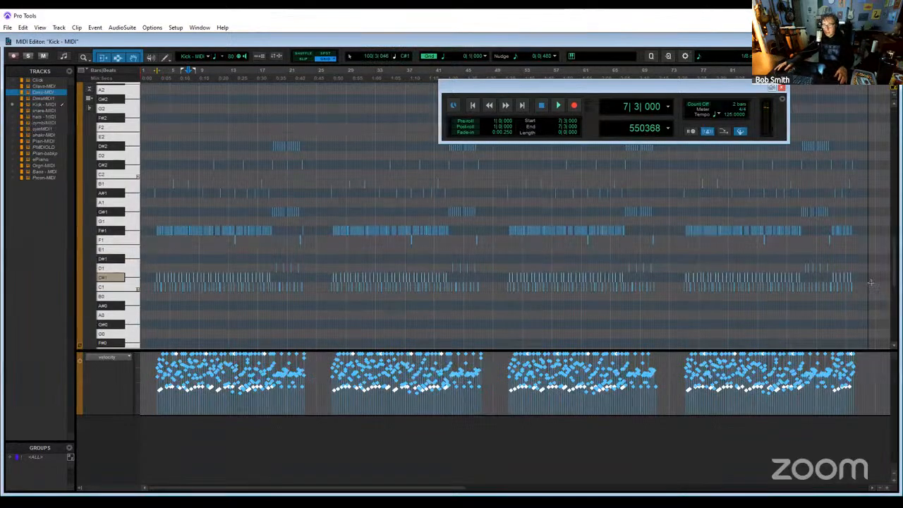
drag(878, 278, 106, 118)
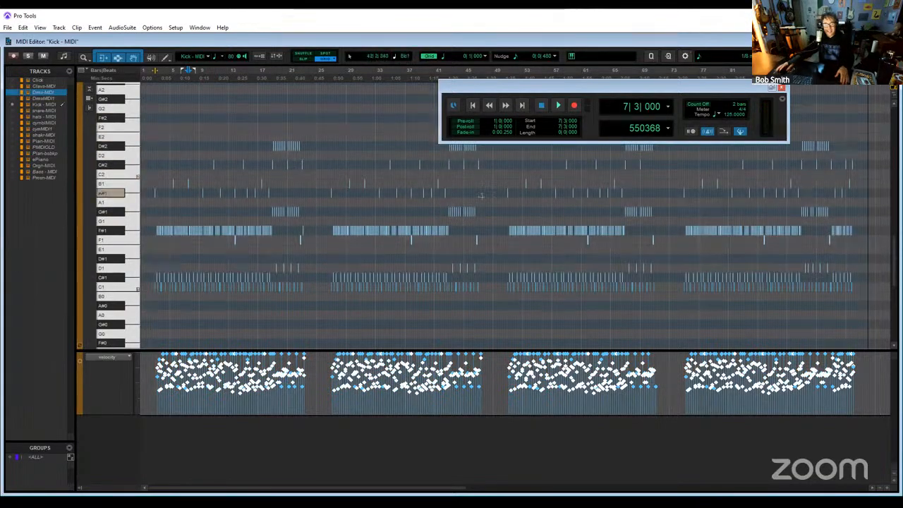
key(Delete)
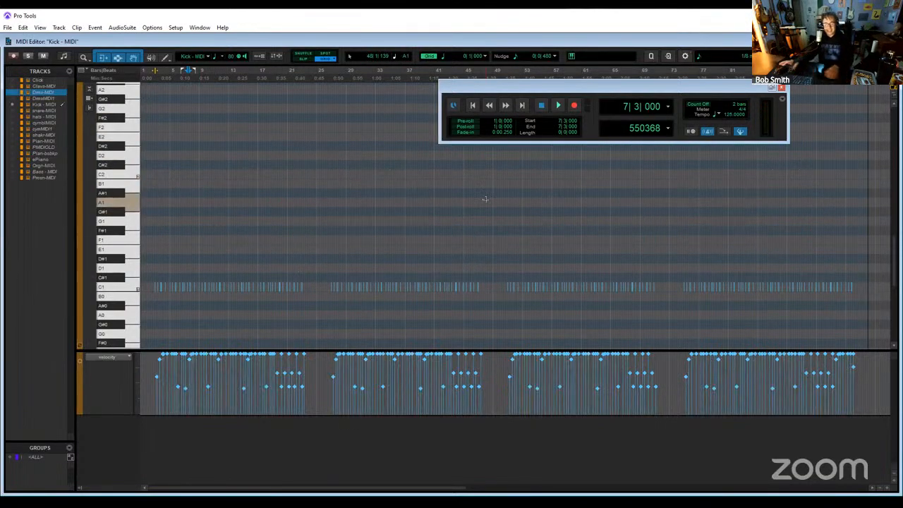
key(space)
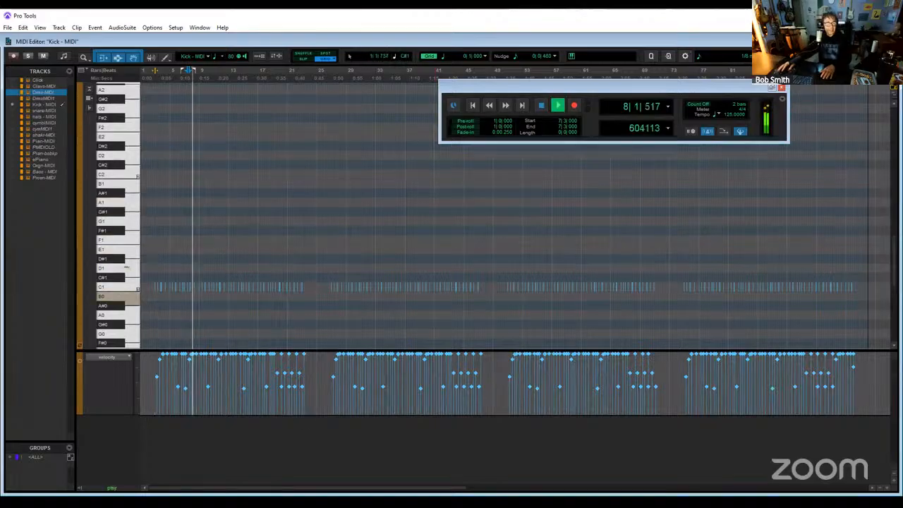
- Solo the Kick - MIDI track during playback, return to the Edit window and stop playback
click(28, 56)
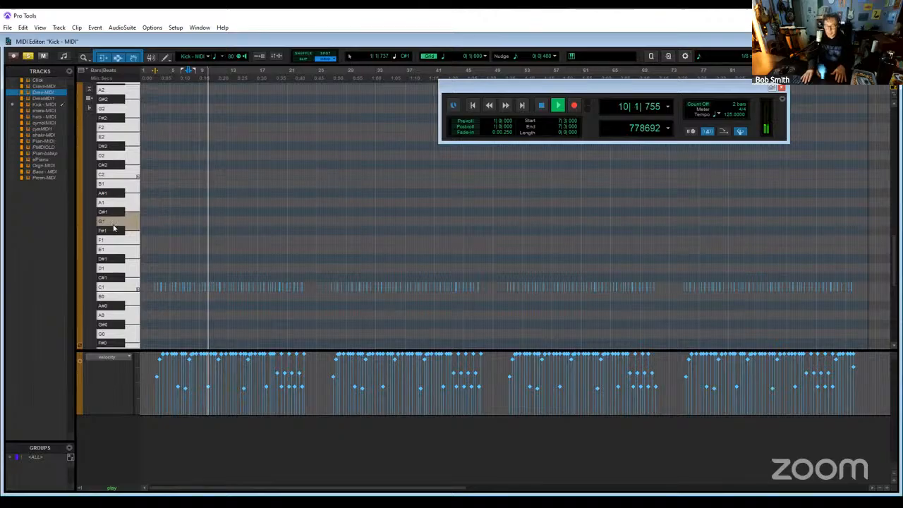
key(ctrl+=)
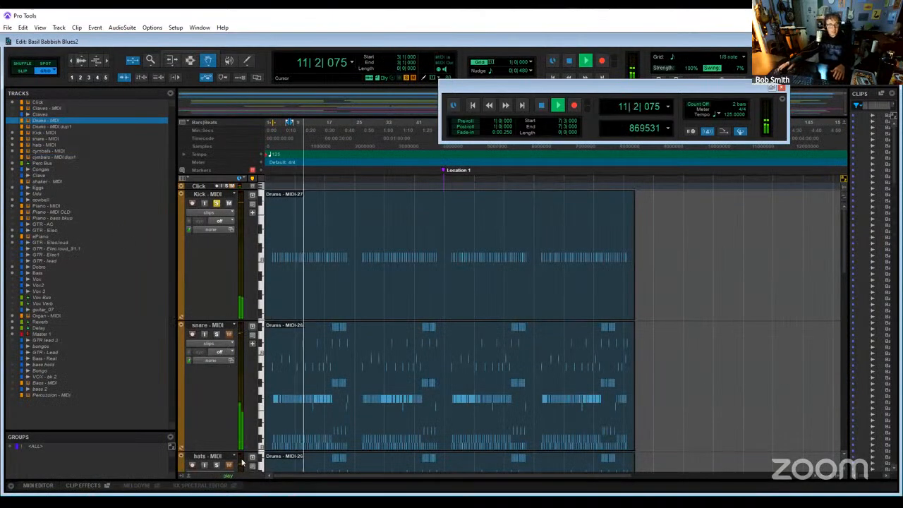
key(space)
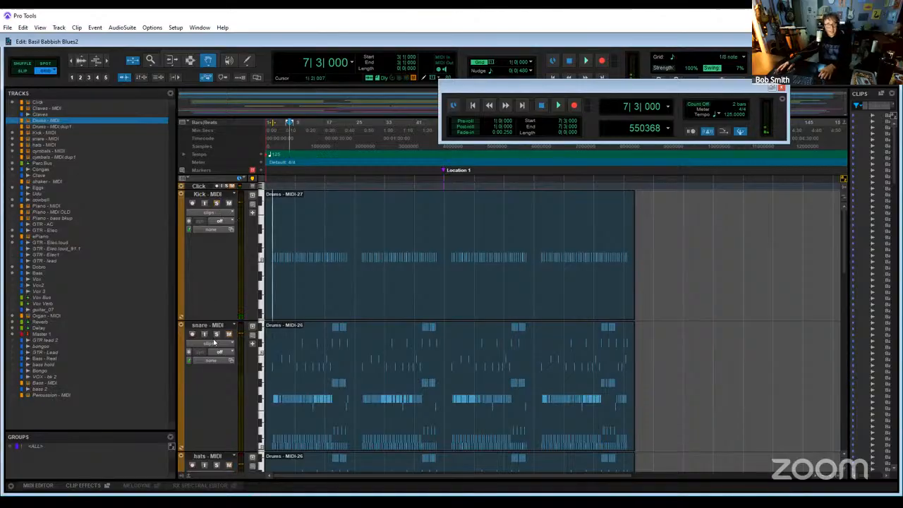
- Open the snare - MIDI clip in the MIDI Editor and delete all of its C1 kick notes
double_click(373, 372)
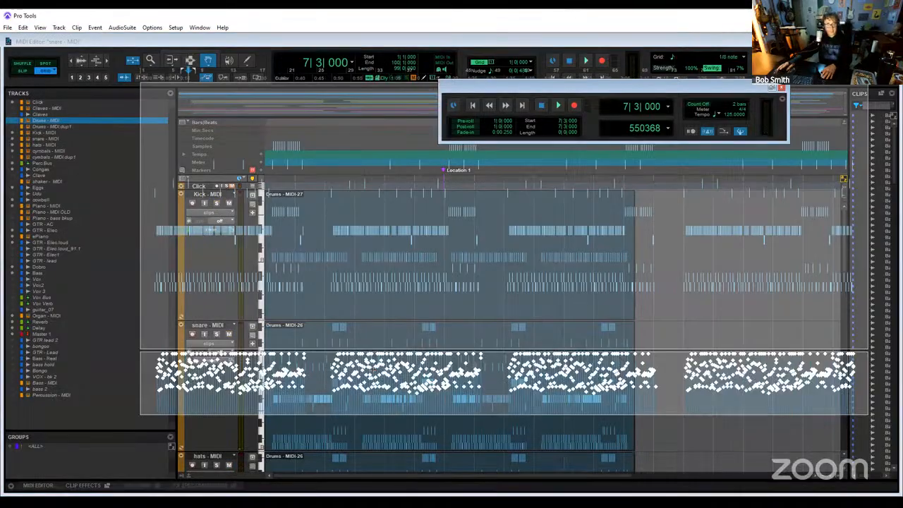
click(133, 290)
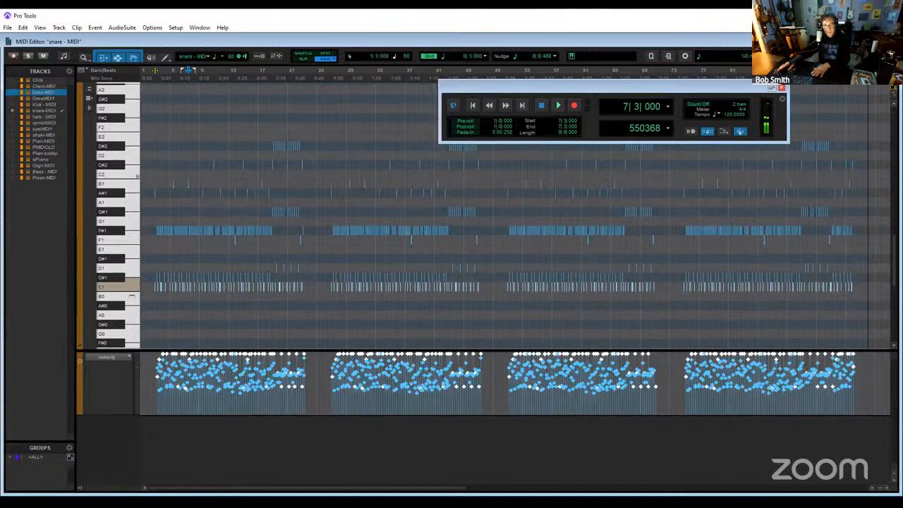
key(Delete)
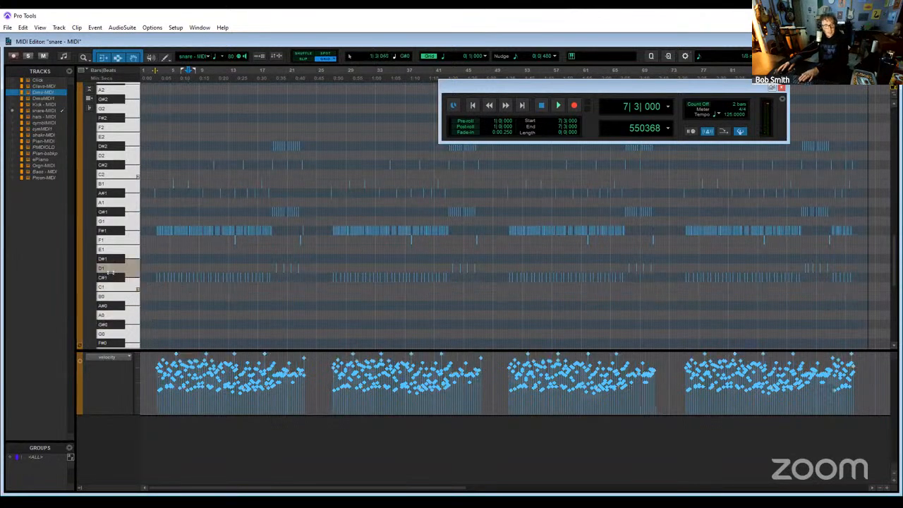
- Audition the keys from C#1 to E1, delete all snare - MIDI notes above D1 so only C#1 and D1 remain, and return to the Edit window
click(111, 277)
click(111, 268)
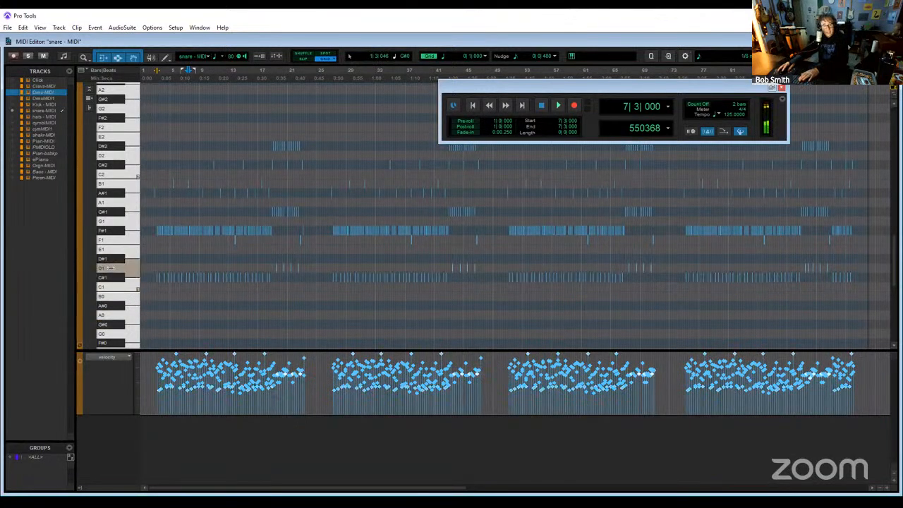
click(111, 259)
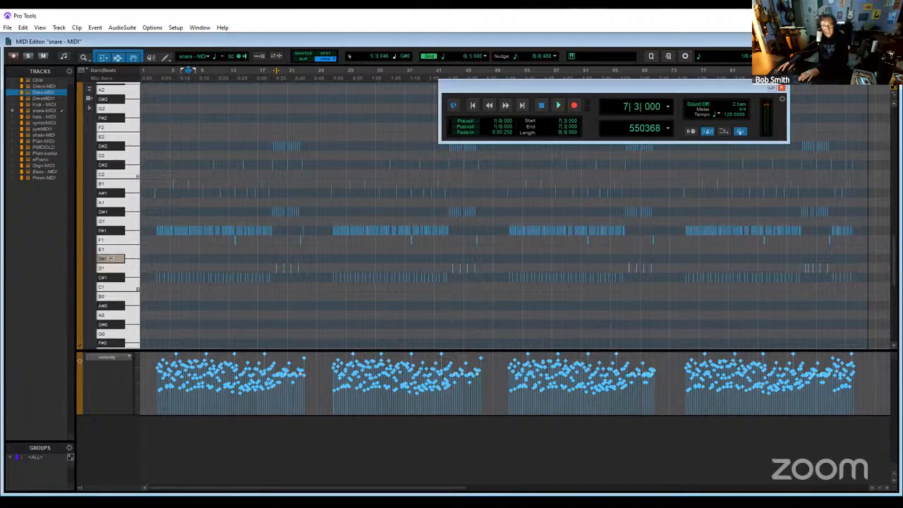
click(111, 250)
click(110, 268)
click(110, 250)
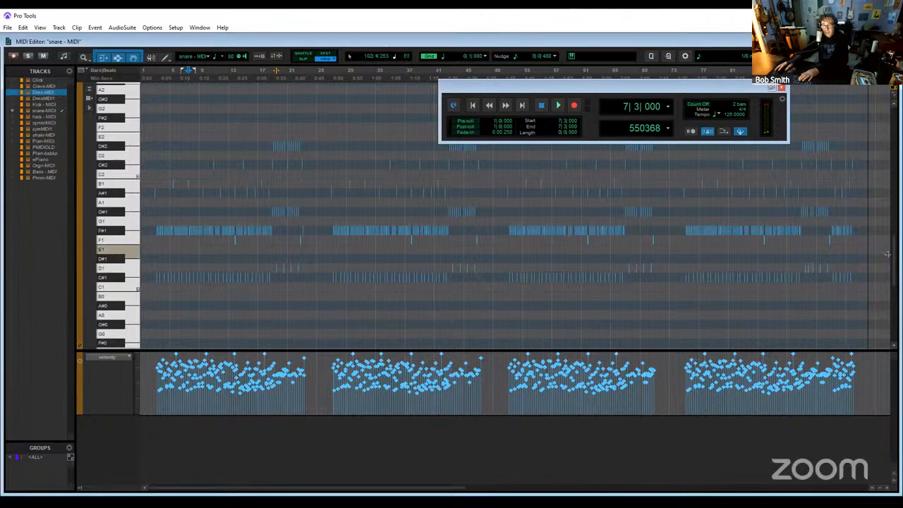
scroll(800, 238, up, 1)
scroll(638, 205, down, 1)
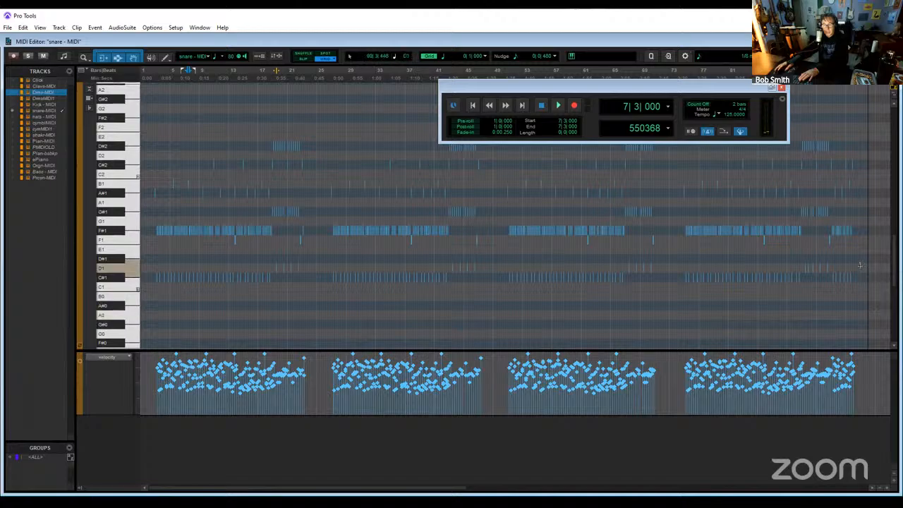
scroll(868, 296, up, 4)
scroll(867, 298, down, 4)
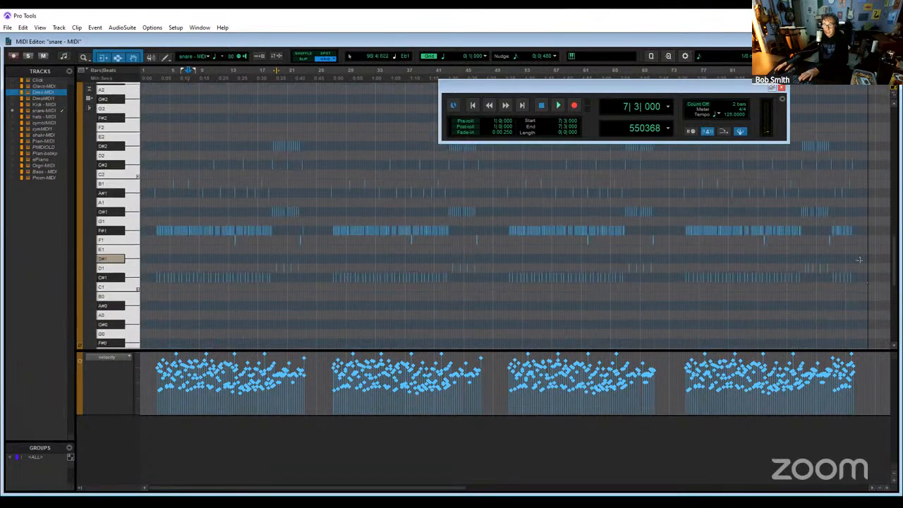
drag(860, 259, 16, 130)
key(Delete)
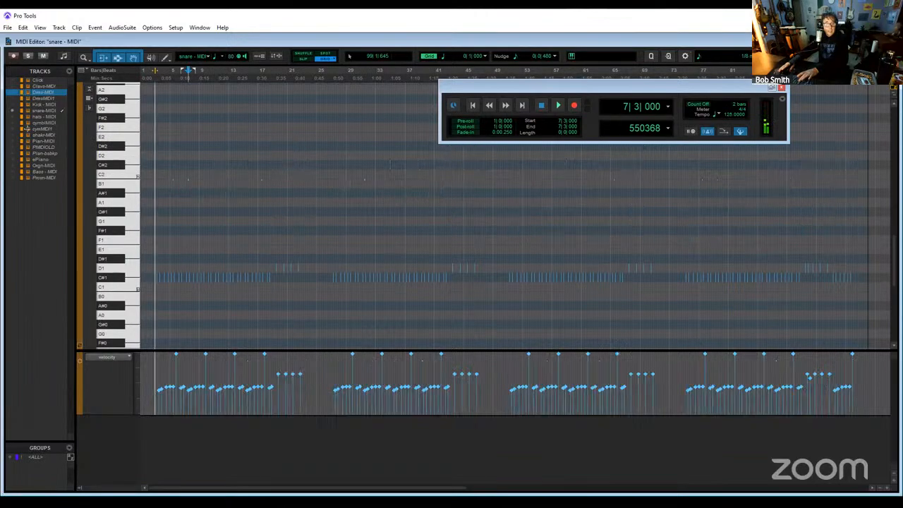
click(119, 280)
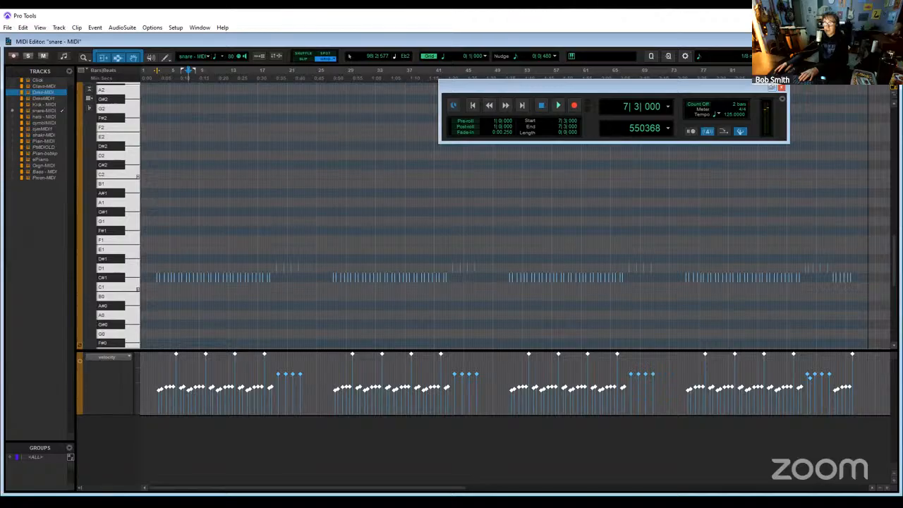
key(ctrl+equal)
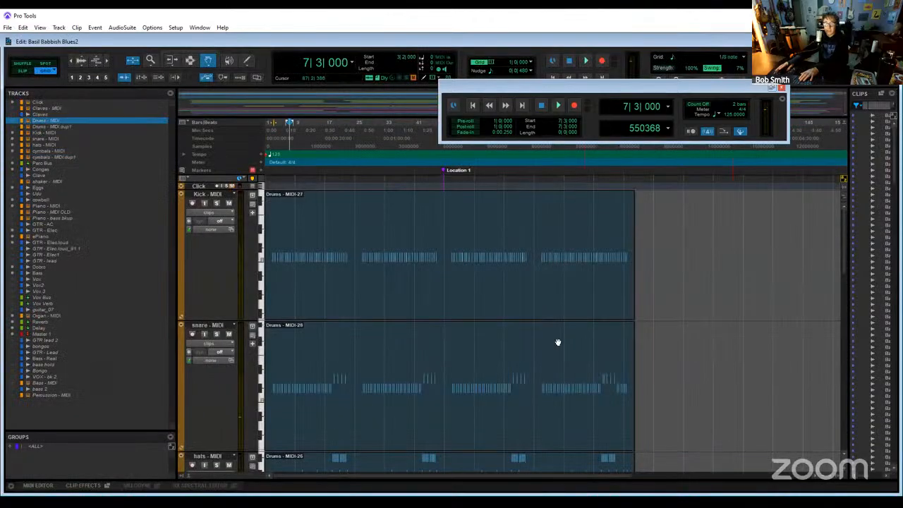
- Open the hats - MIDI clip in the MIDI Editor and delete all notes from F1 downward
scroll(372, 369, down, 3)
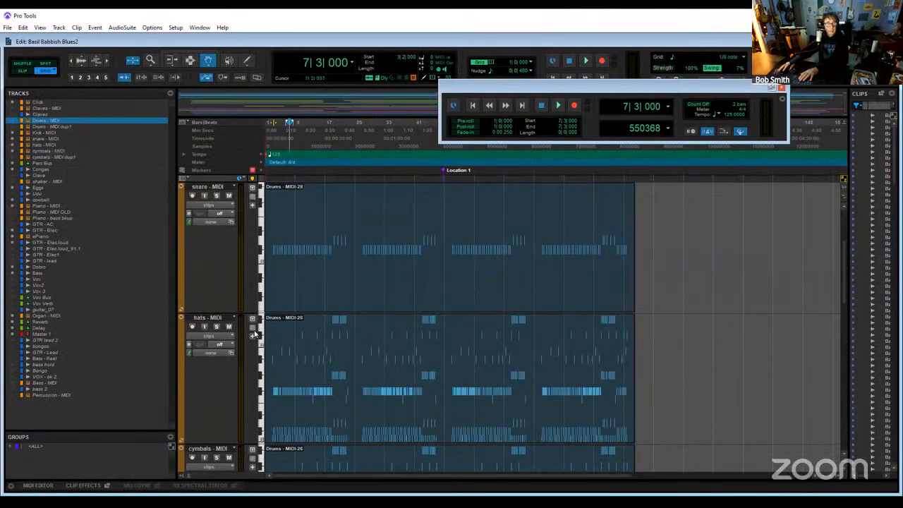
double_click(423, 406)
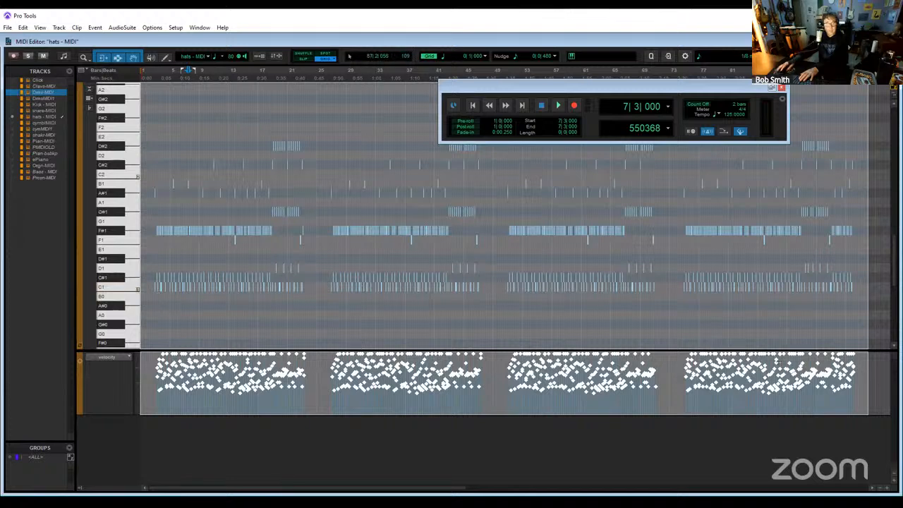
key(ctrl+a)
drag(254, 277, 171, 258)
click(602, 324)
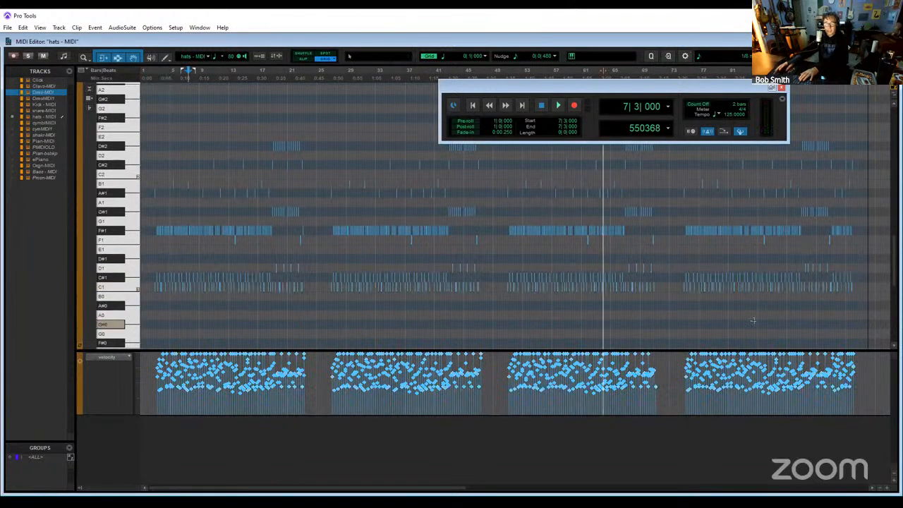
drag(867, 325, 134, 241)
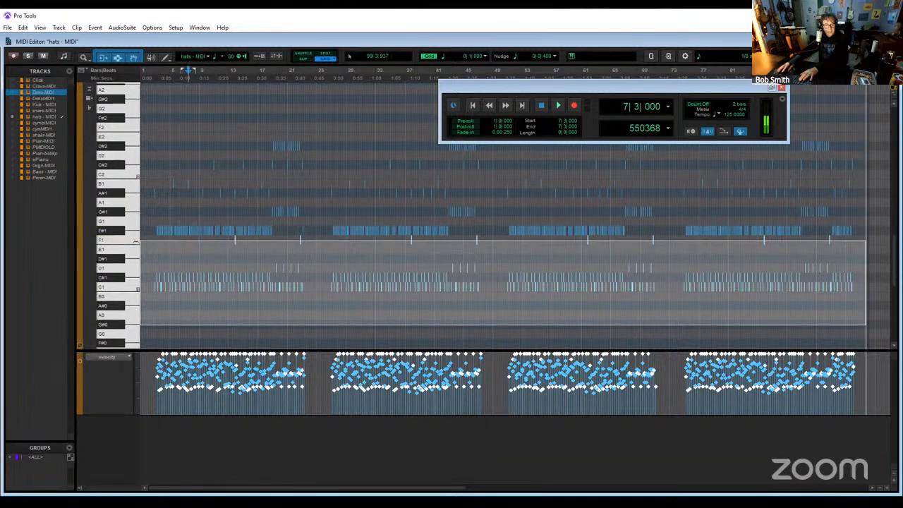
key(Delete)
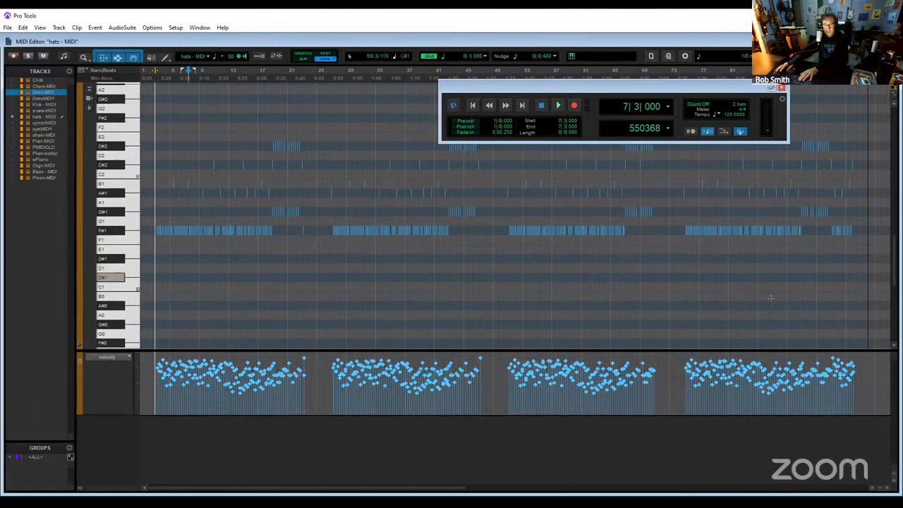
- Delete all hats - MIDI notes from C#2 upward, keeping F#1 to B1, and audition the remaining notes before returning to the Edit window
drag(863, 255, 126, 175)
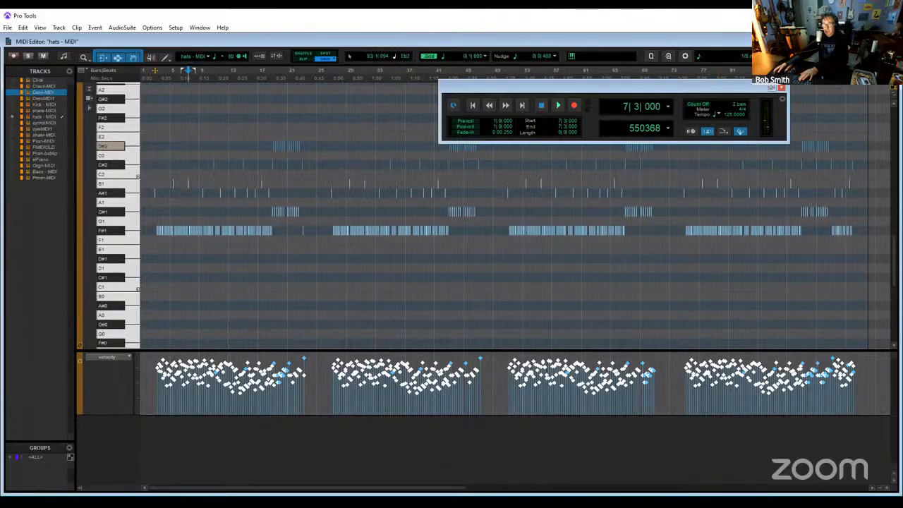
drag(887, 177, 175, 126)
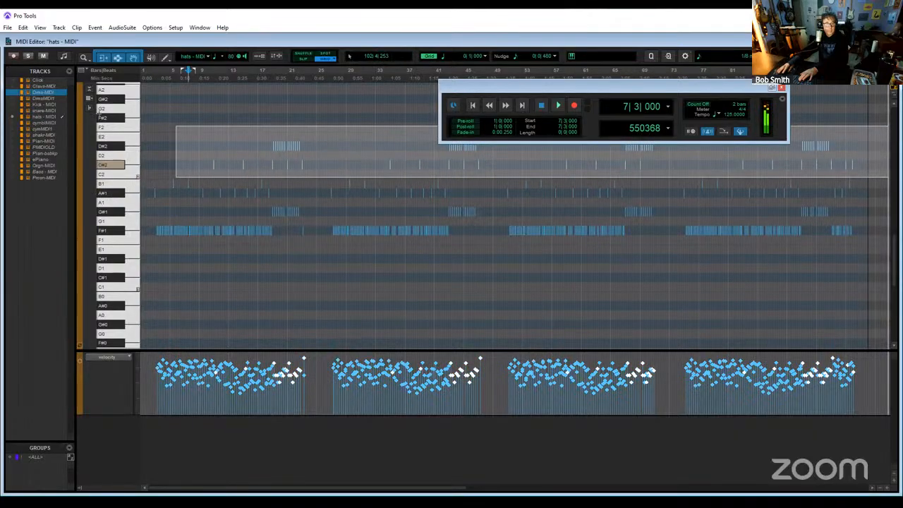
drag(99, 111, 99, 69)
key(Delete)
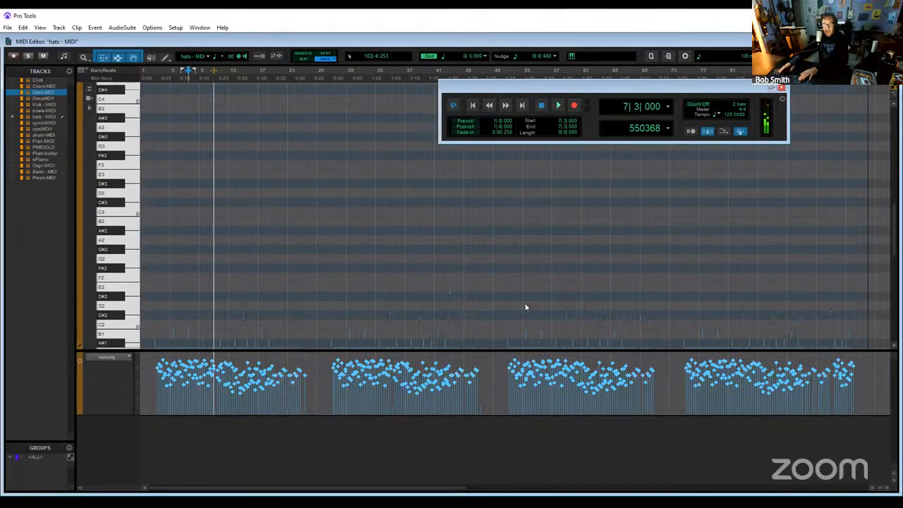
scroll(525, 306, down, 5)
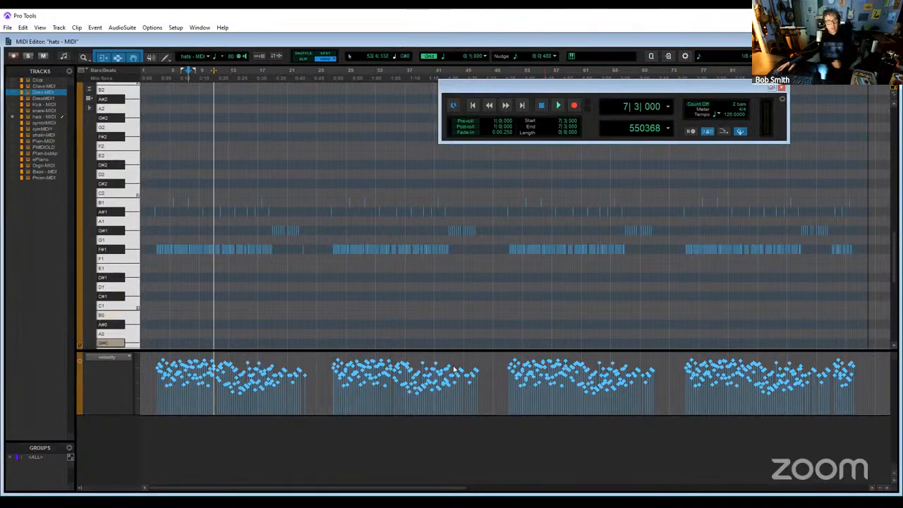
click(106, 232)
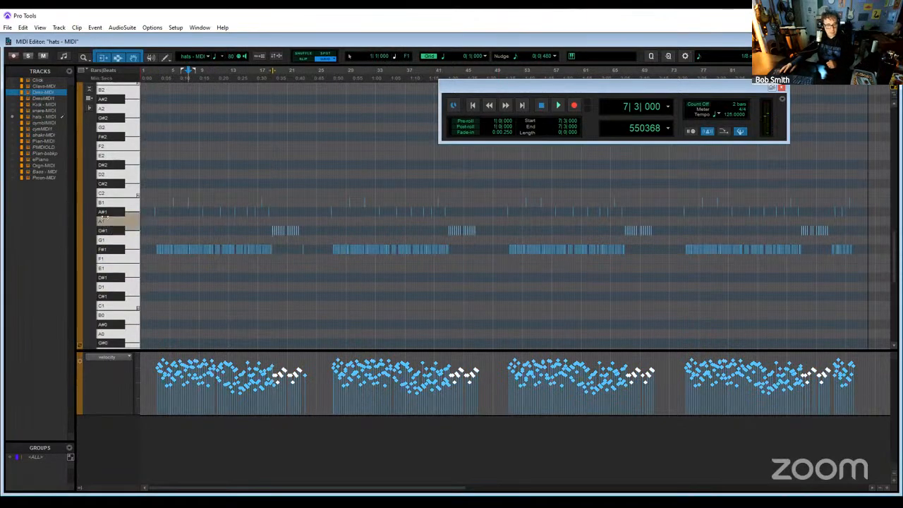
click(103, 219)
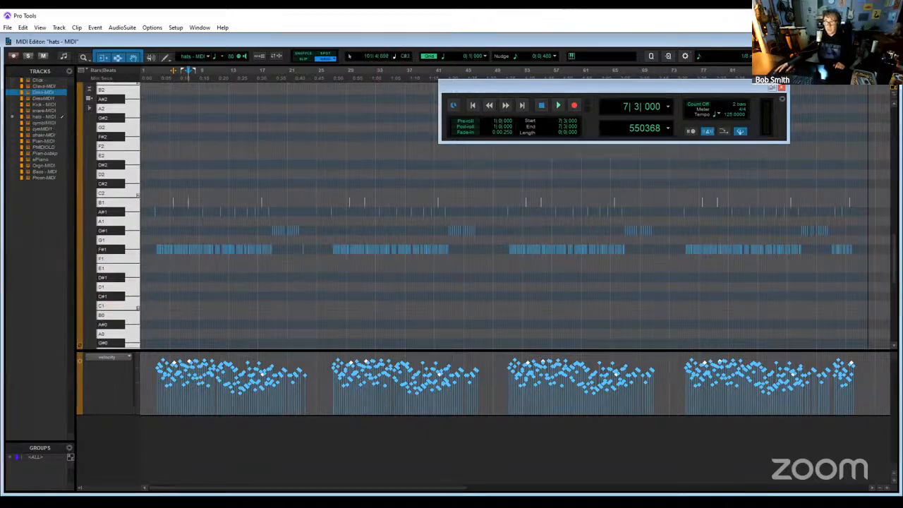
click(893, 42)
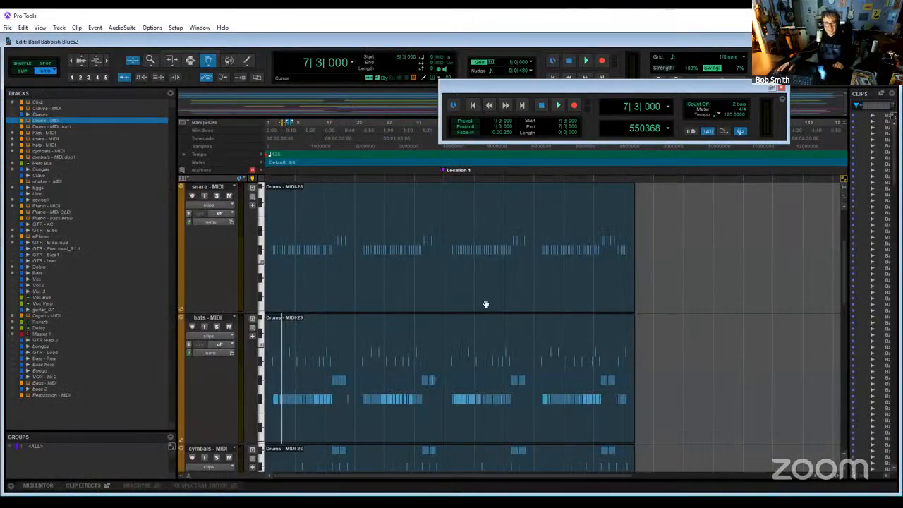
- Open the cymbals - MIDI clip in the MIDI Editor, audition its lower keys, and delete the hat notes from F#1 to B1
scroll(593, 343, down, 3)
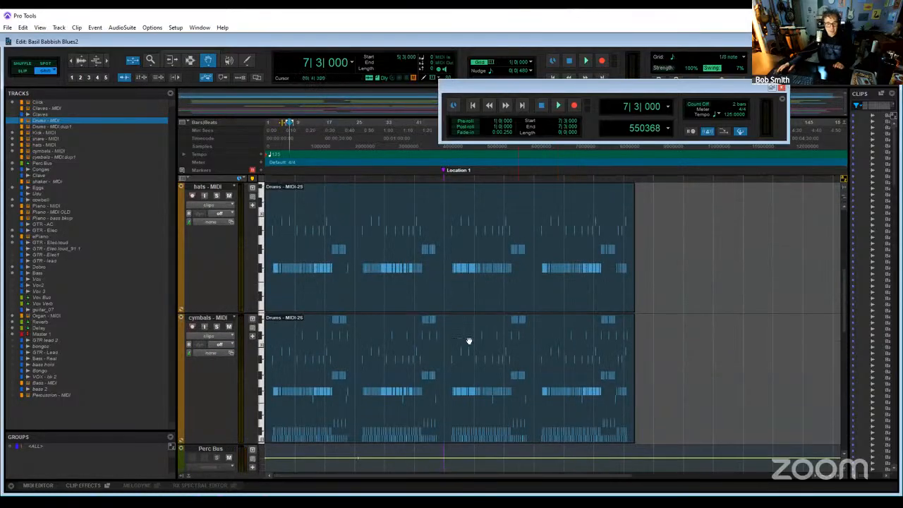
double_click(393, 364)
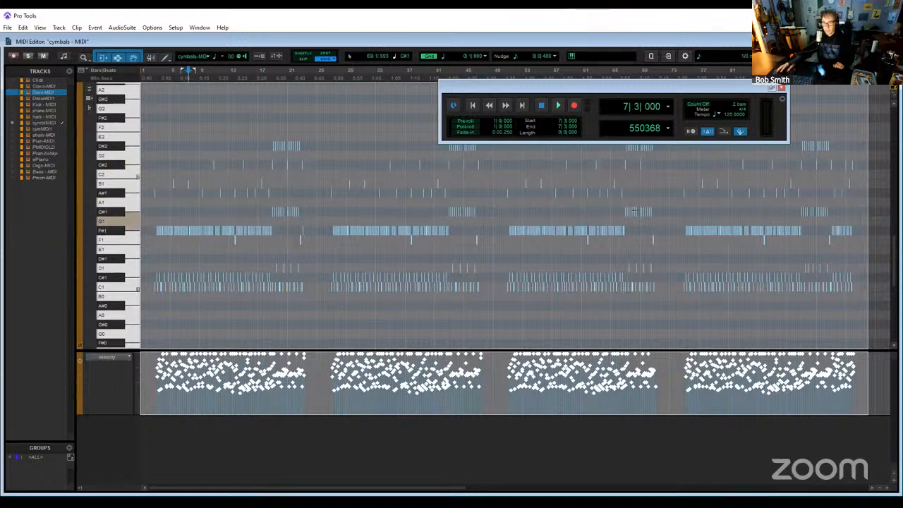
click(120, 214)
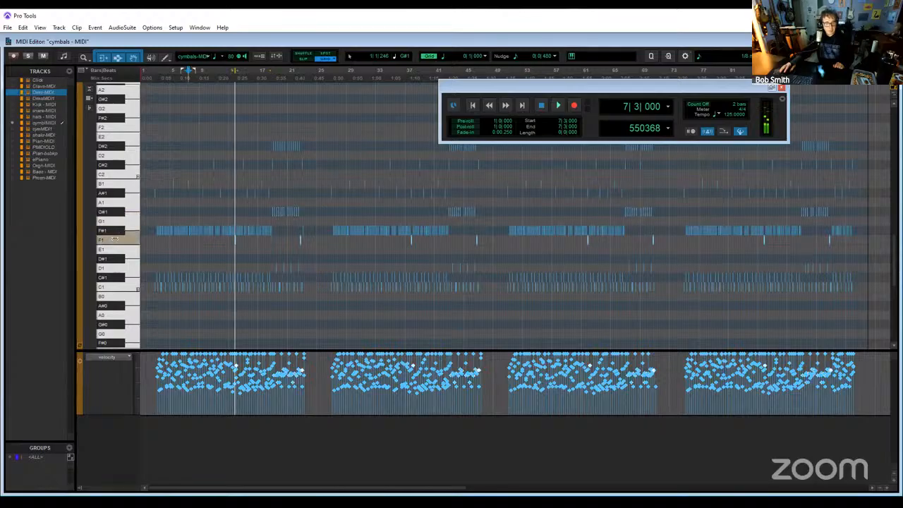
click(114, 249)
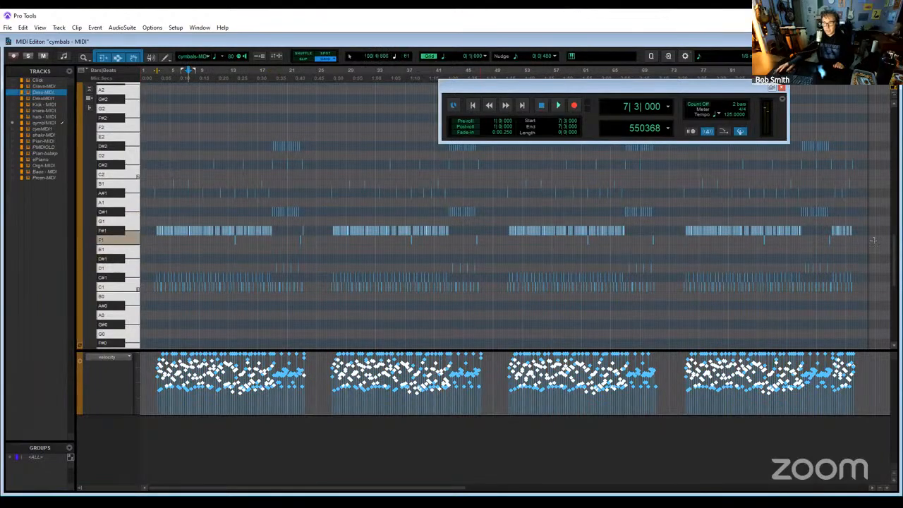
drag(882, 231, 134, 177)
key(Delete)
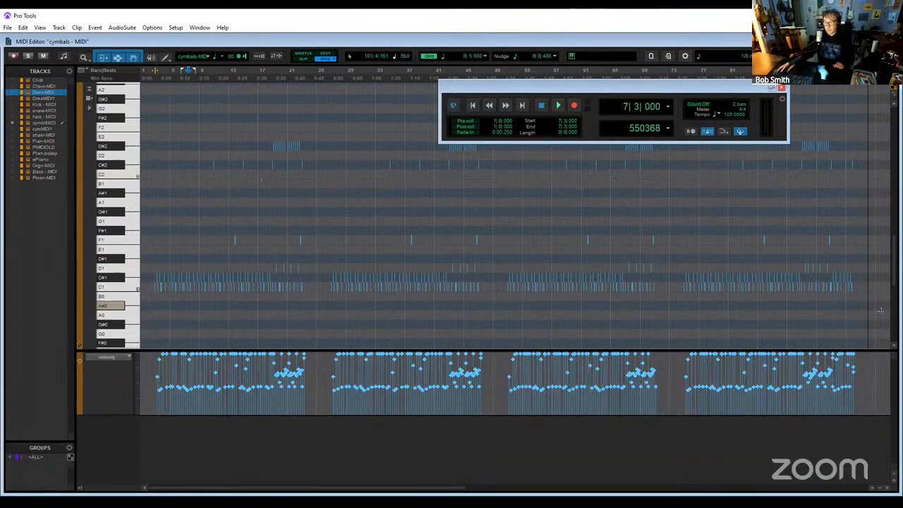
- Delete the cymbals - MIDI kick and snare notes from D1 downward, keeping F1, C#2 and D#2, and check the upper notes by selecting them
drag(881, 309, 2, 265)
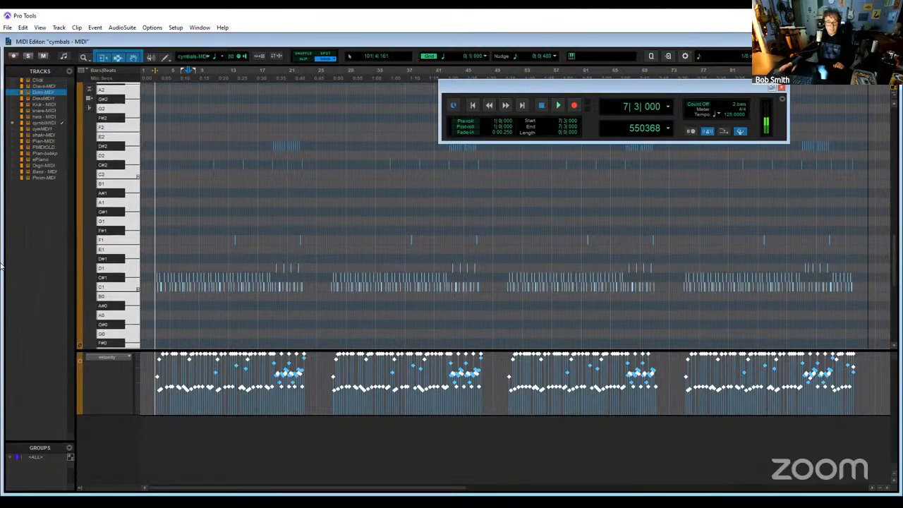
key(Delete)
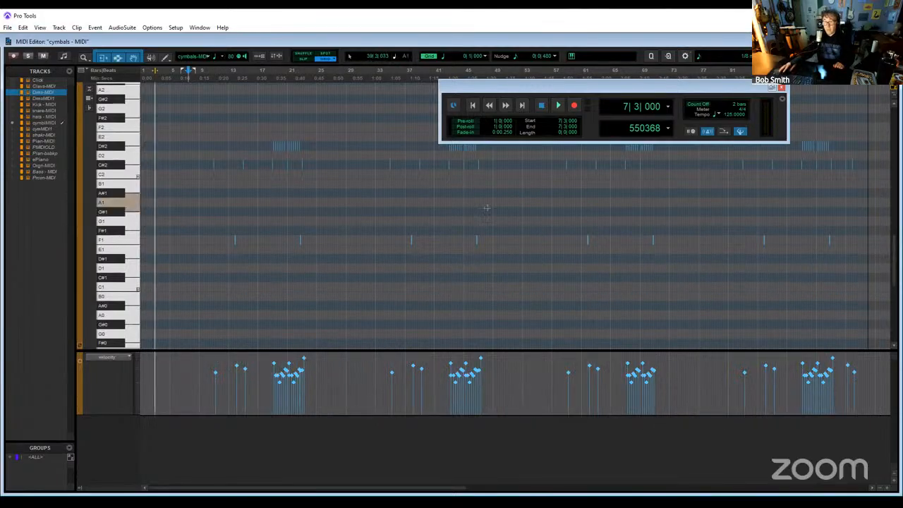
drag(875, 199, 18, 104)
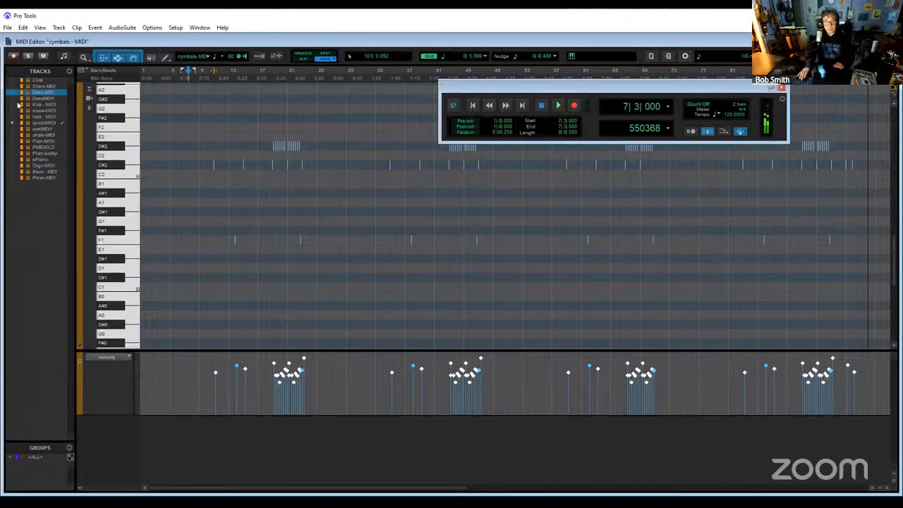
click(268, 170)
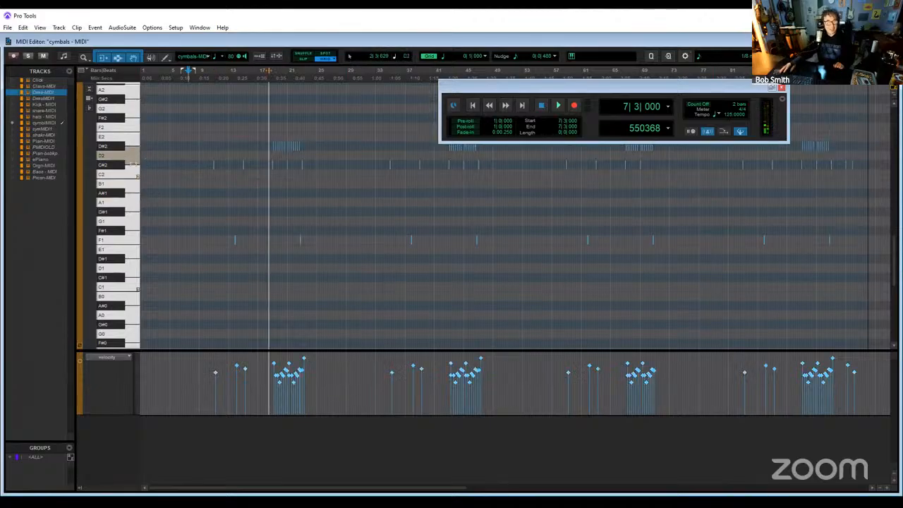
- Check the cymbals - MIDI crash notes by selecting all C#2 notes, and return to the Edit window
click(115, 165)
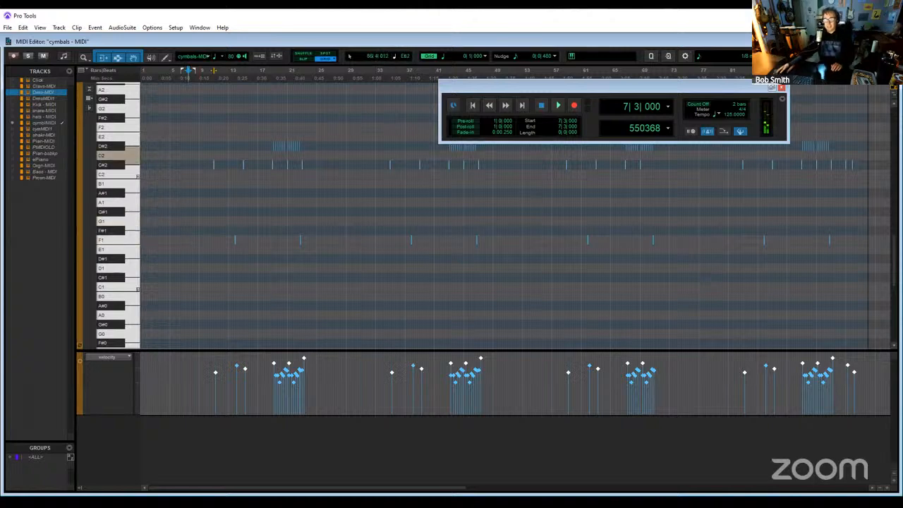
click(891, 41)
scroll(507, 369, up, 5)
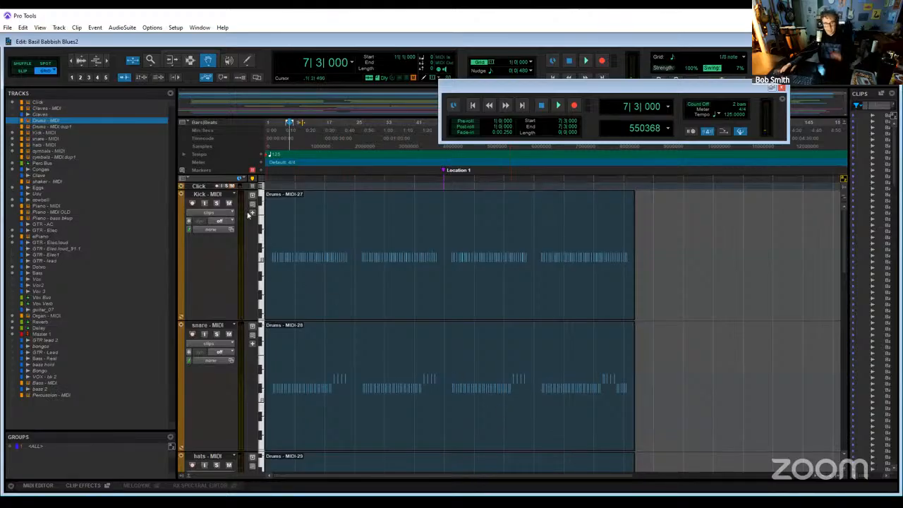
click(294, 239)
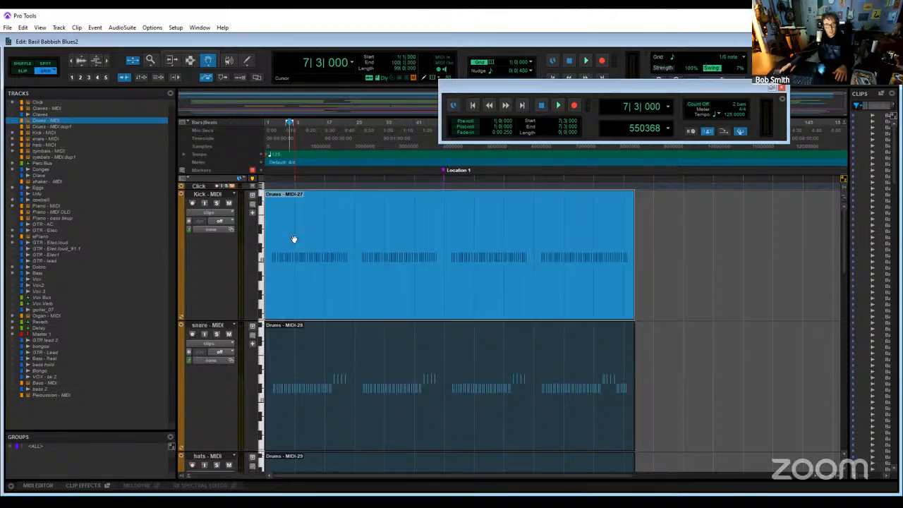
right_click(294, 238)
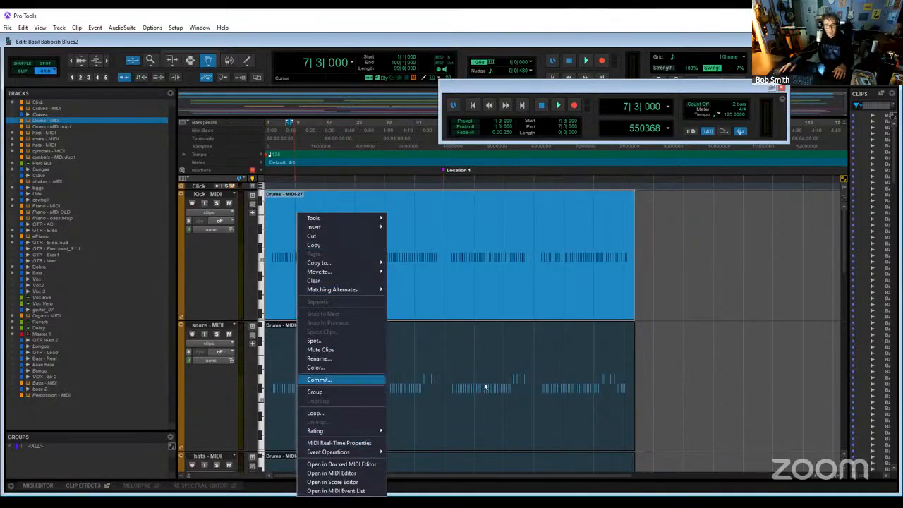
click(674, 360)
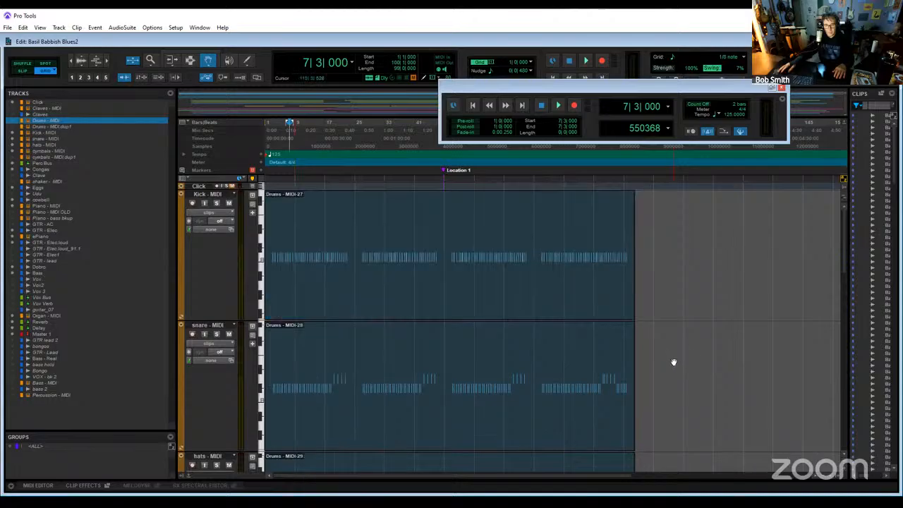
- Play the session from bar 11 with the Kick, snare and hats MIDI tracks soloed, and compare their clips with the cymbals clip
click(302, 127)
key(space)
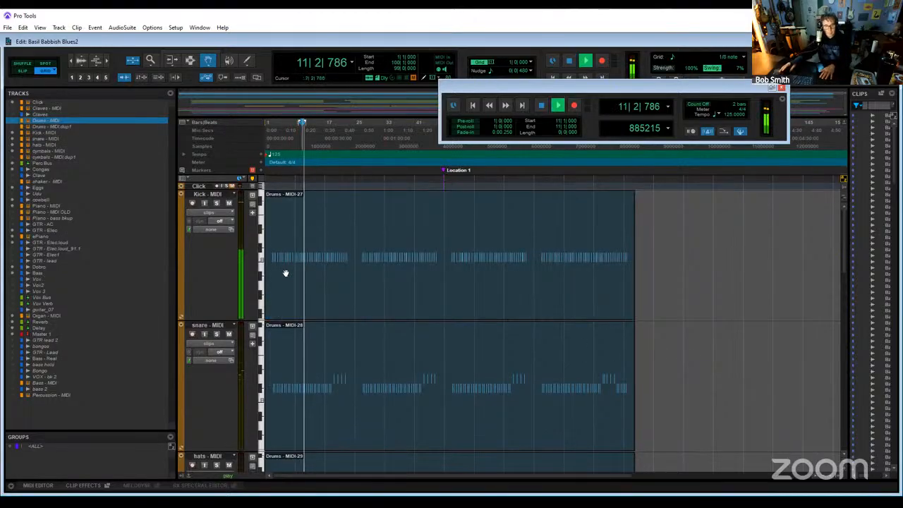
click(217, 203)
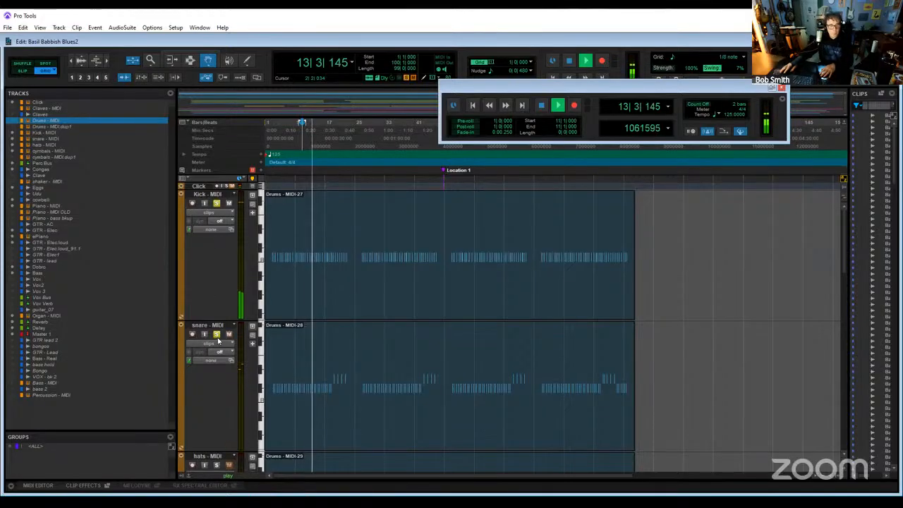
click(217, 333)
click(216, 465)
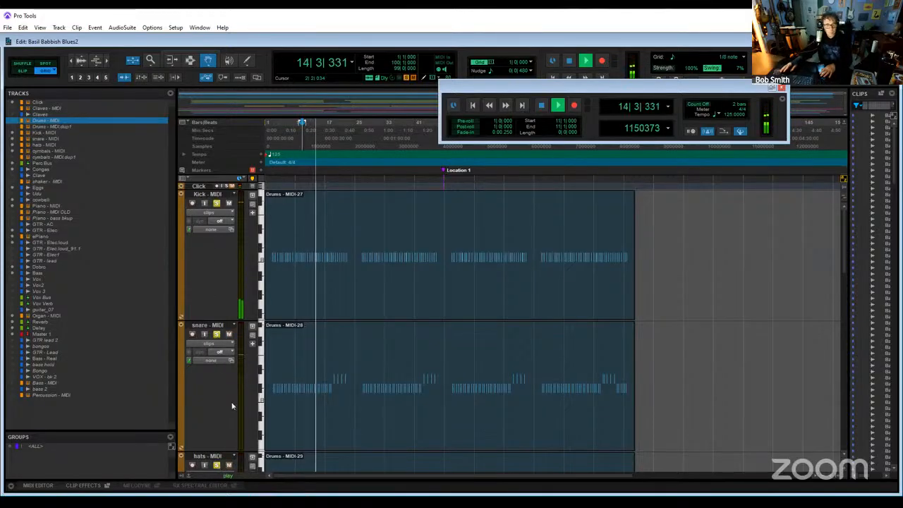
scroll(358, 373, down, 2)
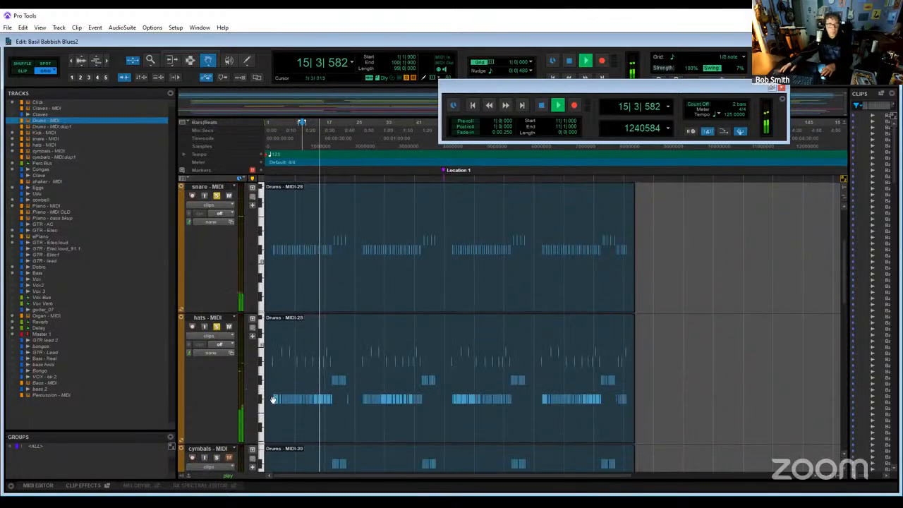
scroll(306, 407, down, 4)
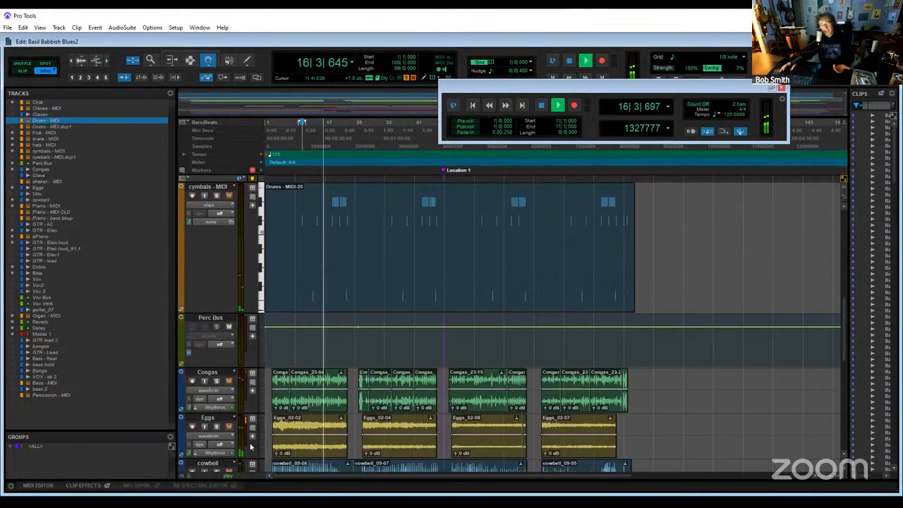
scroll(321, 395, up, 4)
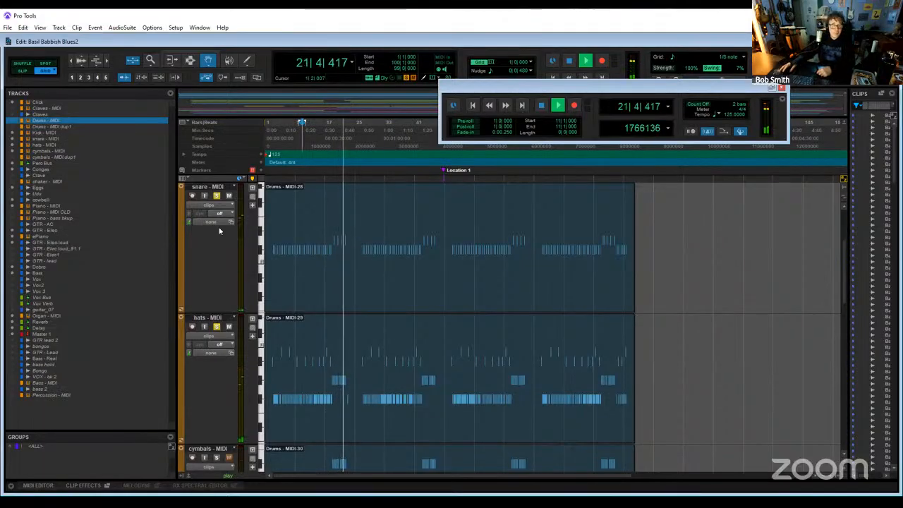
- Clear the snare and Kick solos to audition hats - MIDI alone, and review the other tracks during playback
click(217, 196)
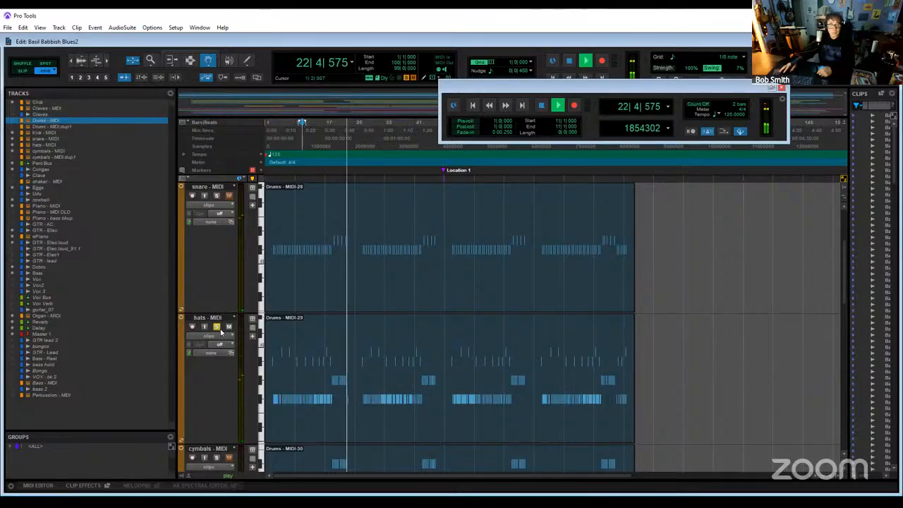
scroll(218, 329, down, 2)
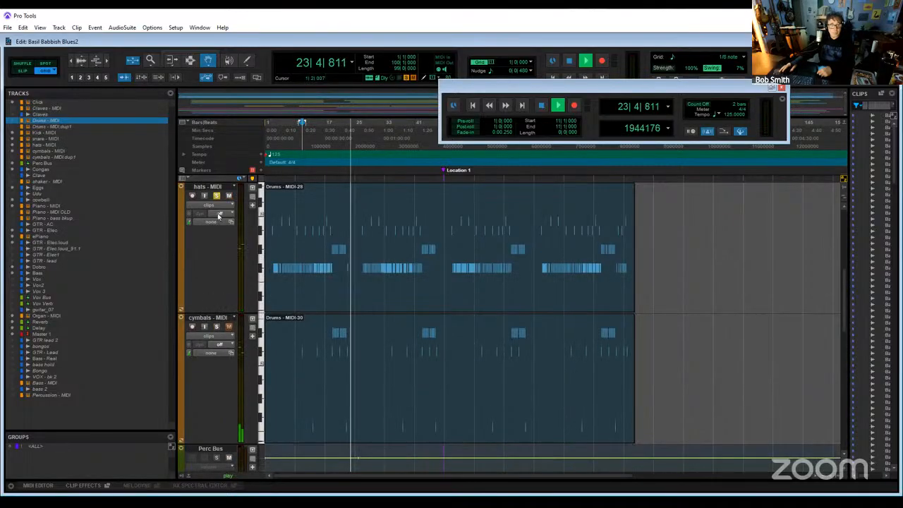
scroll(296, 346, up, 4)
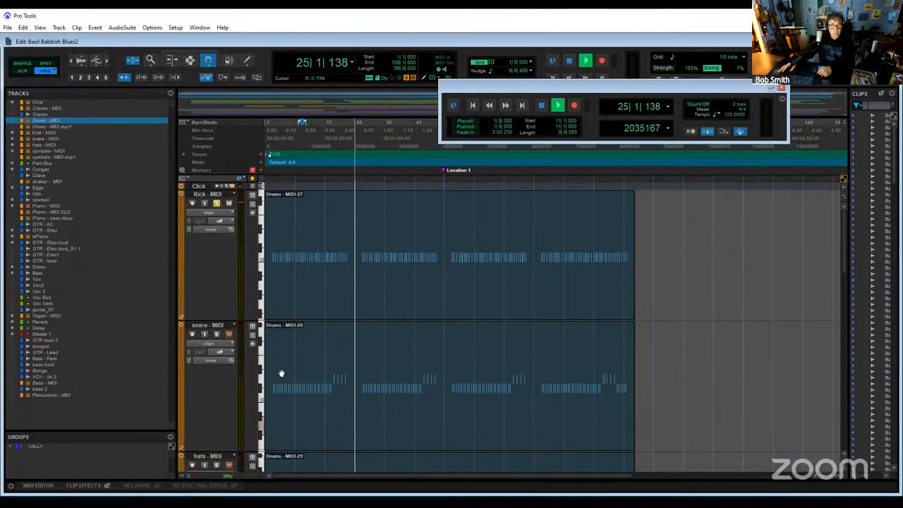
scroll(281, 378, down, 4)
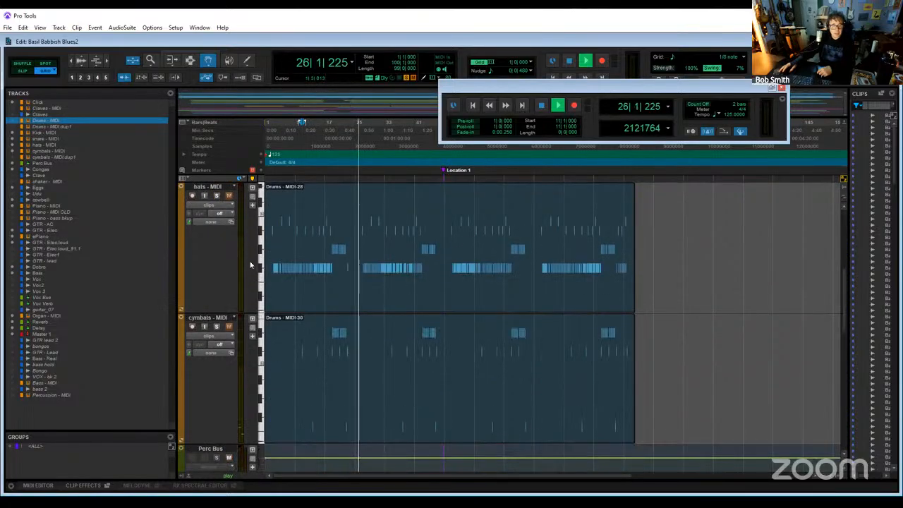
click(216, 195)
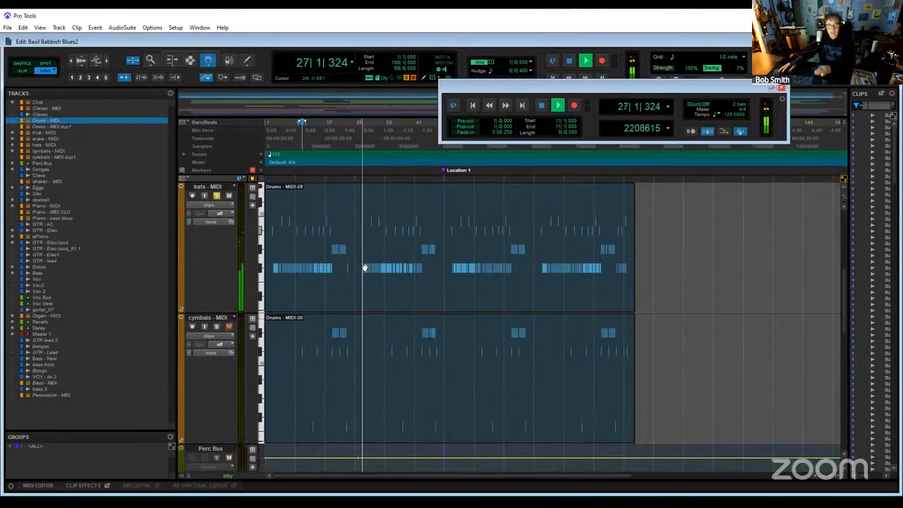
scroll(294, 270, up, 4)
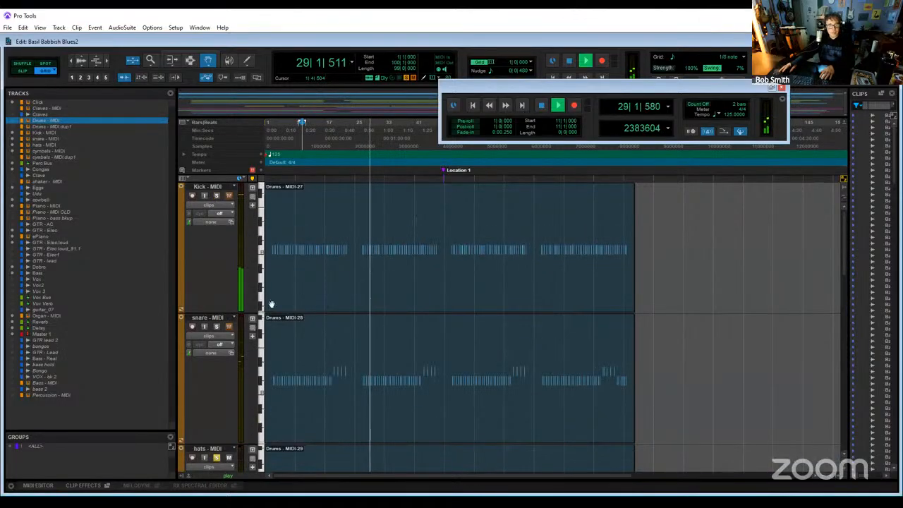
scroll(278, 310, down, 4)
scroll(331, 356, down, 5)
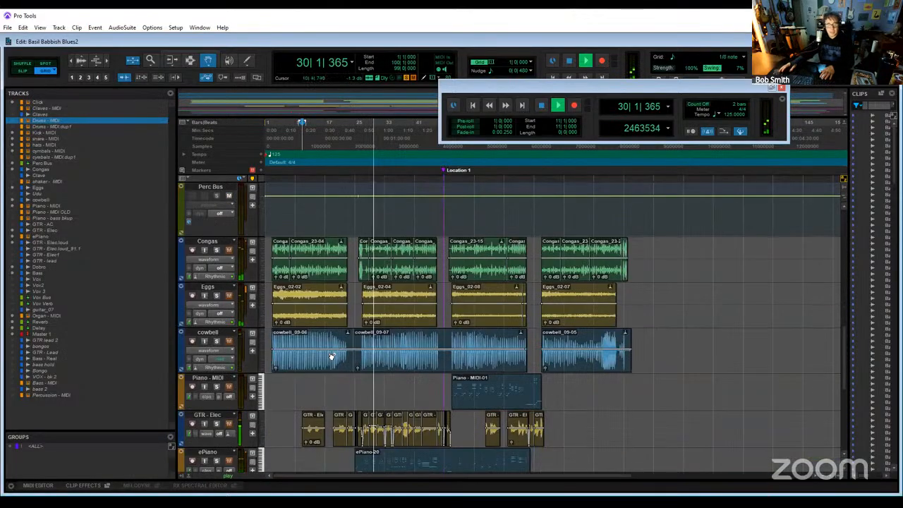
scroll(330, 349, up, 3)
scroll(330, 348, up, 4)
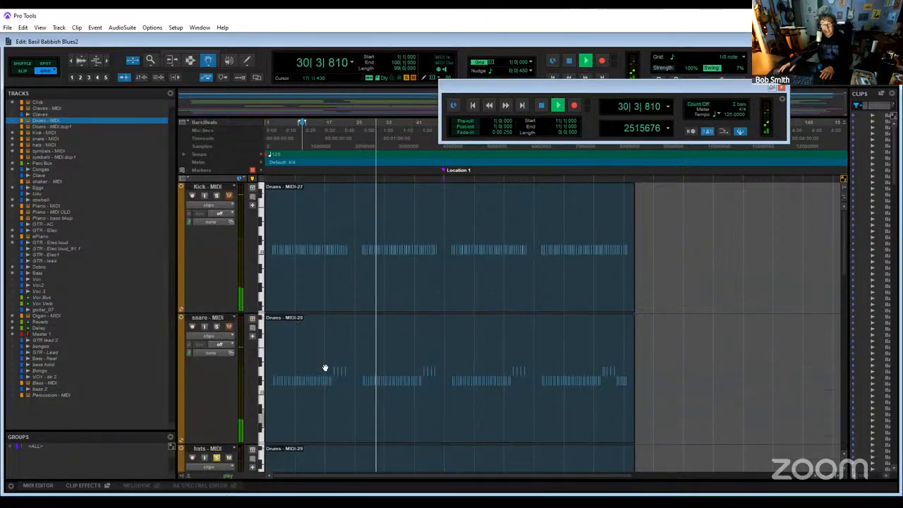
- Clear the hats - MIDI solo, listen to the split drum tracks with the full arrangement, and stop playback
click(217, 459)
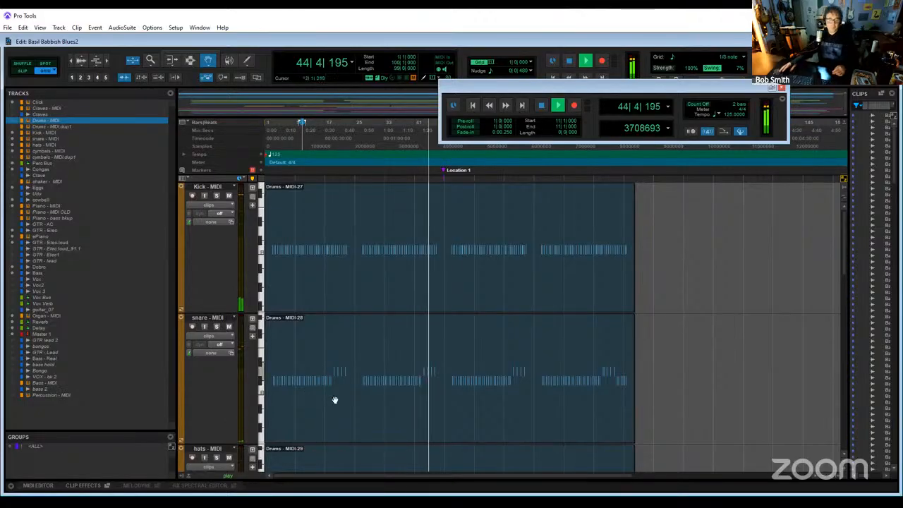
scroll(335, 400, down, 4)
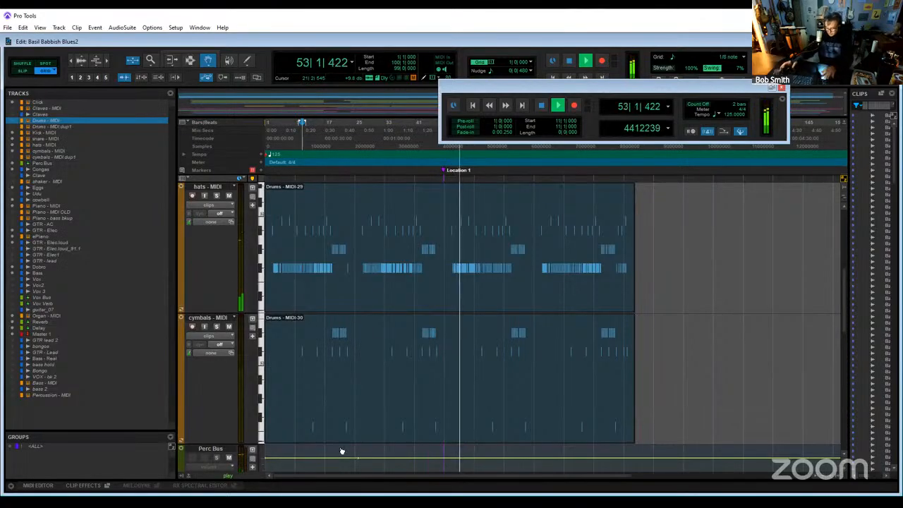
key(space)
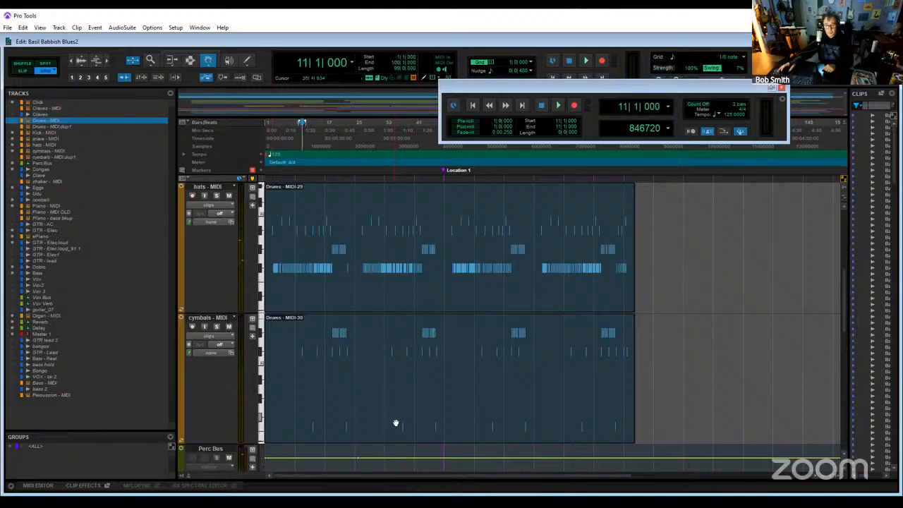
- Select the Kick - MIDI clip and switch to the Mix window
scroll(590, 362, up, 5)
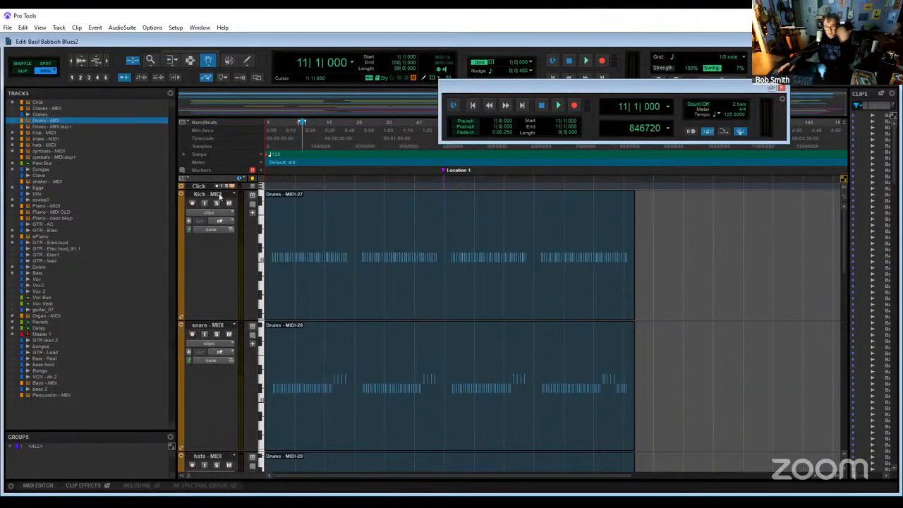
click(347, 244)
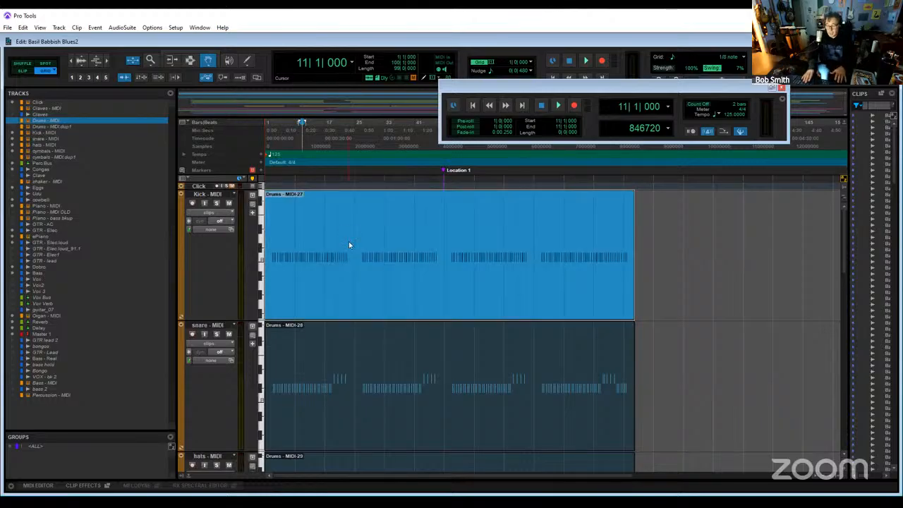
click(350, 245)
key(ctrl+=)
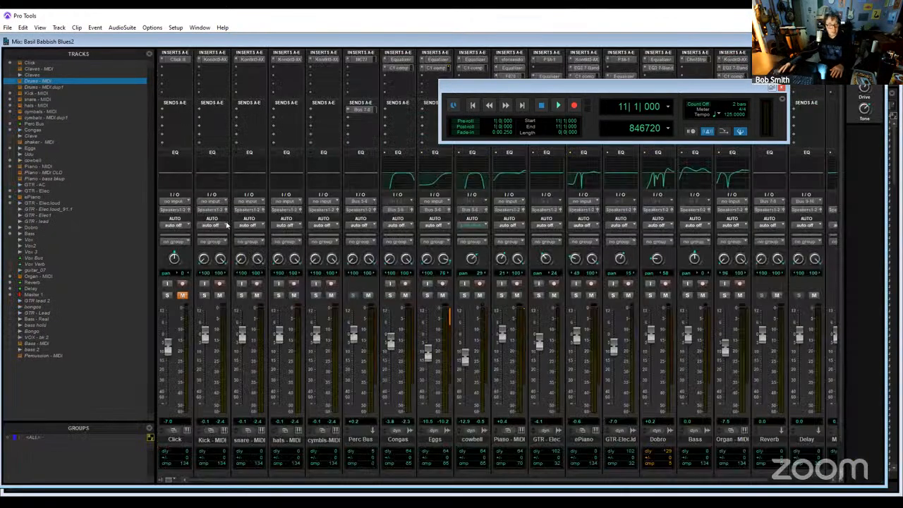
- Browse the multichannel plug-in categories and the Avid insert presets available for the Kick - MIDI track's second insert slot
click(211, 70)
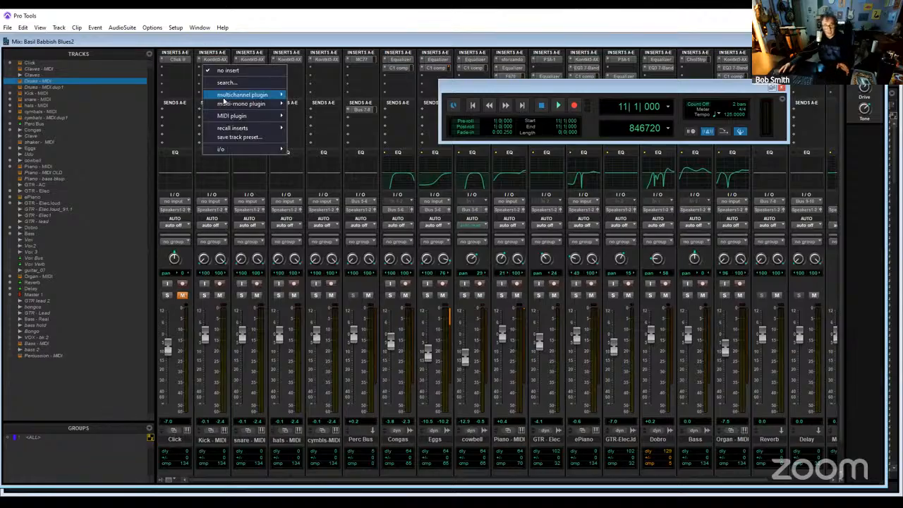
mouse_move(226, 97)
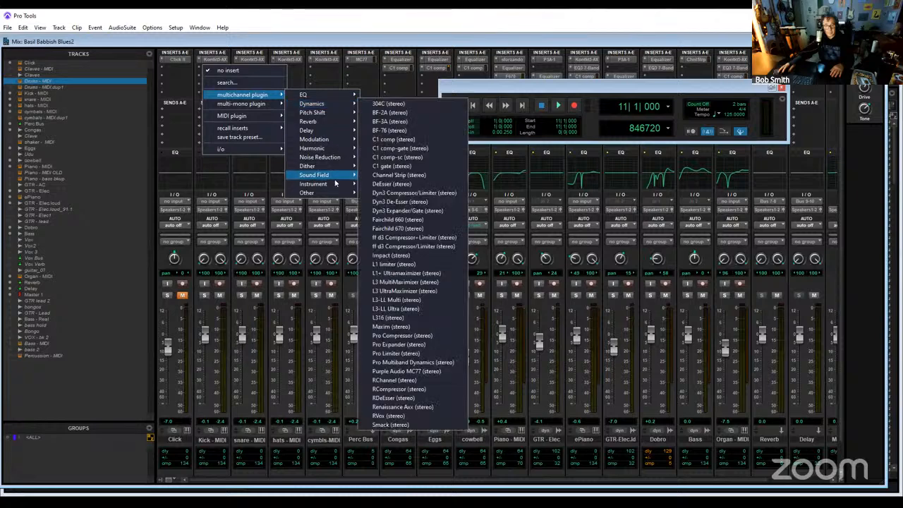
mouse_move(338, 196)
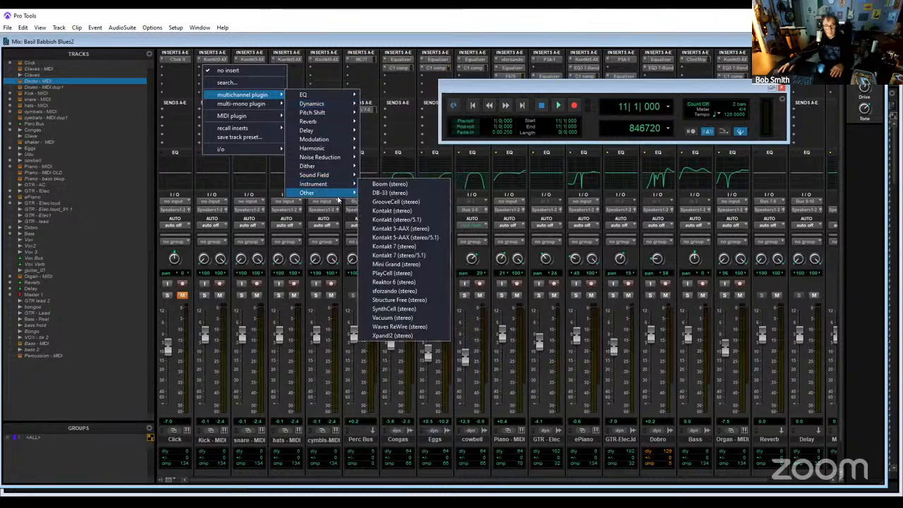
mouse_move(256, 132)
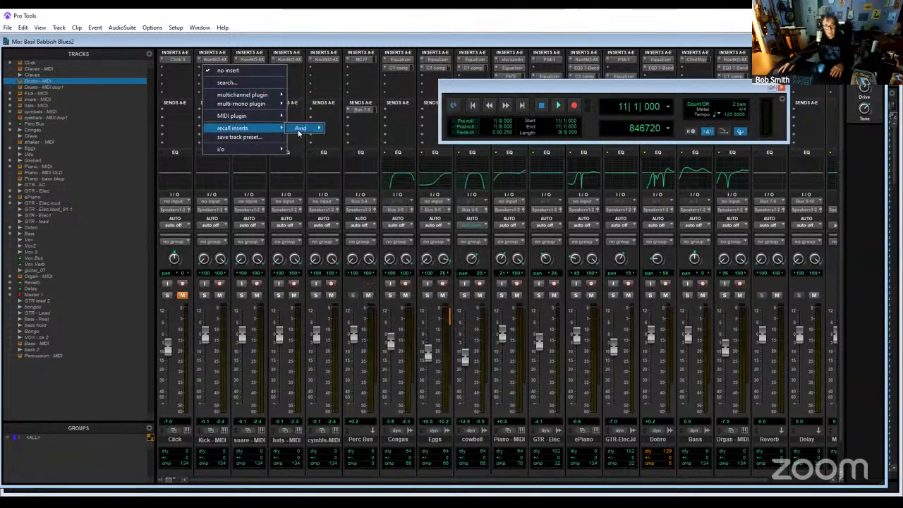
mouse_move(300, 128)
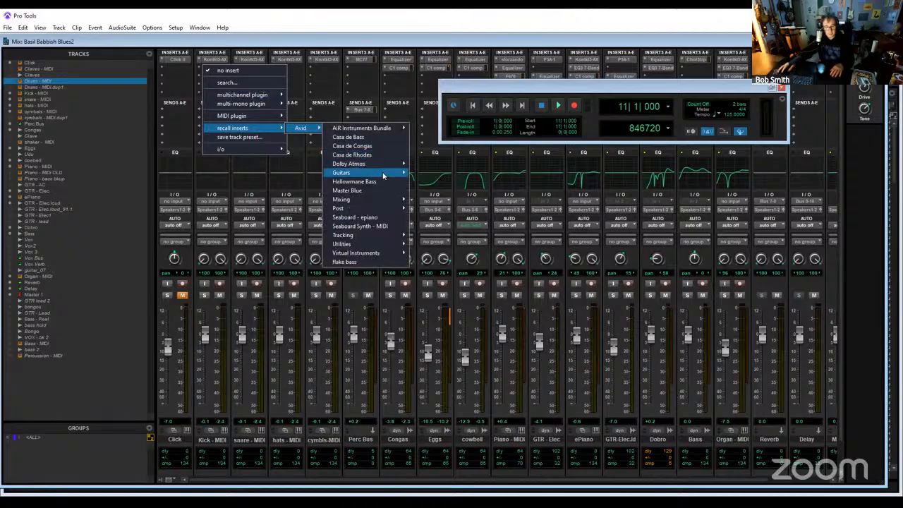
mouse_move(384, 176)
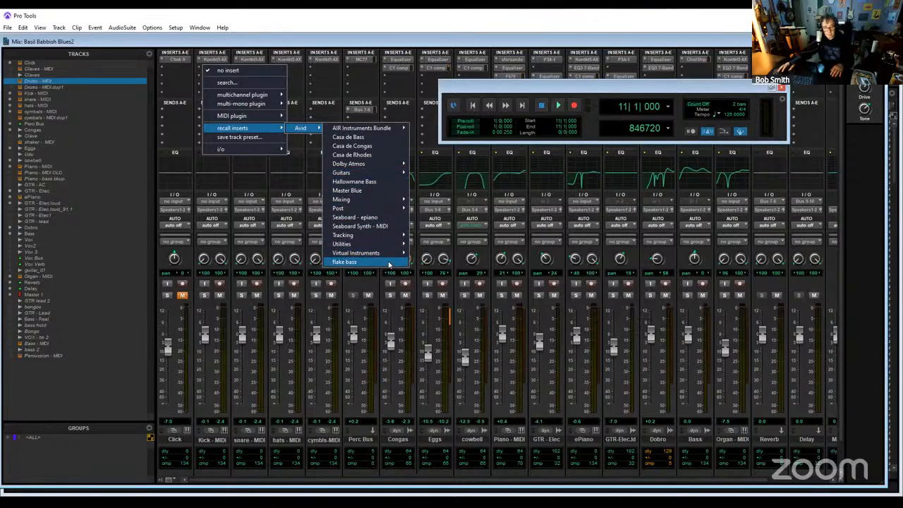
mouse_move(396, 257)
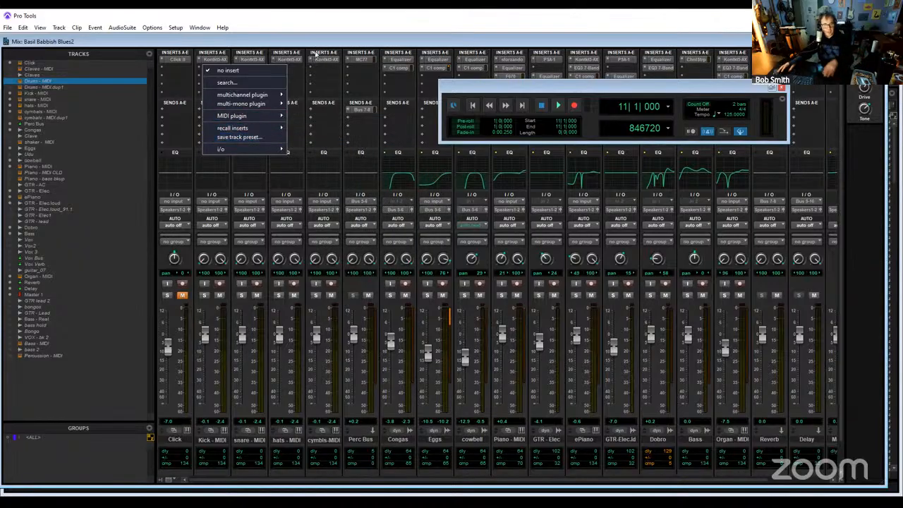
click(274, 54)
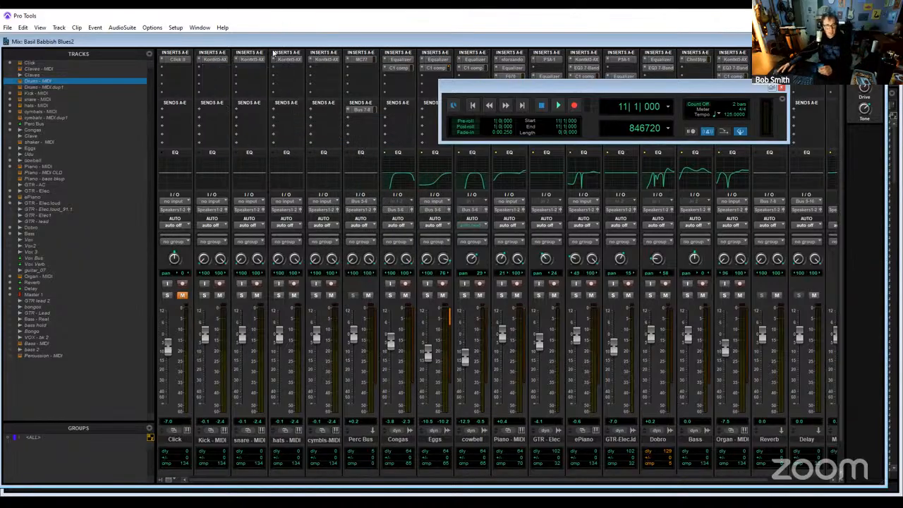
- Insert the stereo C1 comp in the second insert slot of Kick - MIDI, load its Classic compressor preset, and close the plug-in window
click(205, 70)
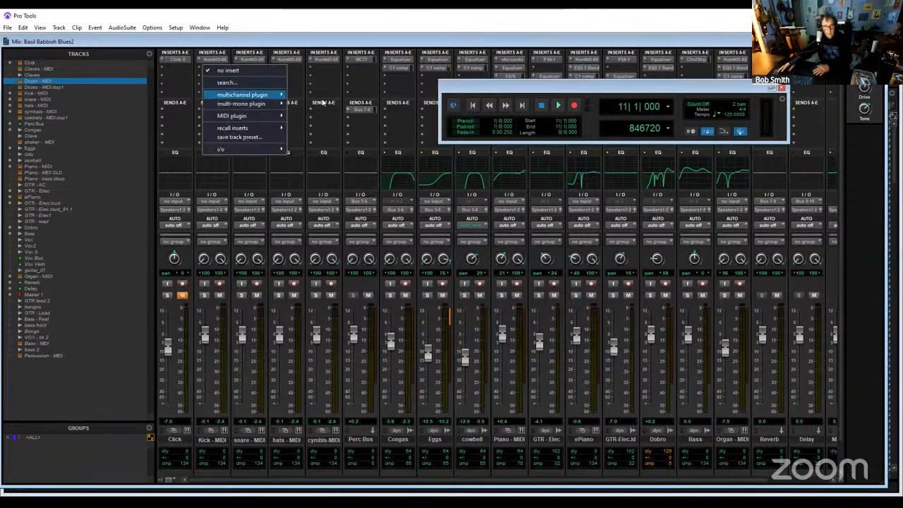
mouse_move(243, 94)
mouse_move(347, 112)
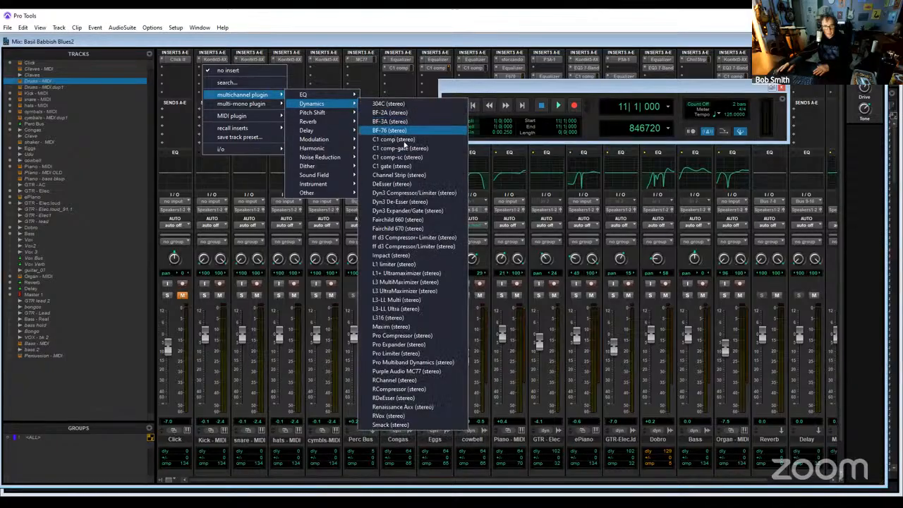
click(427, 148)
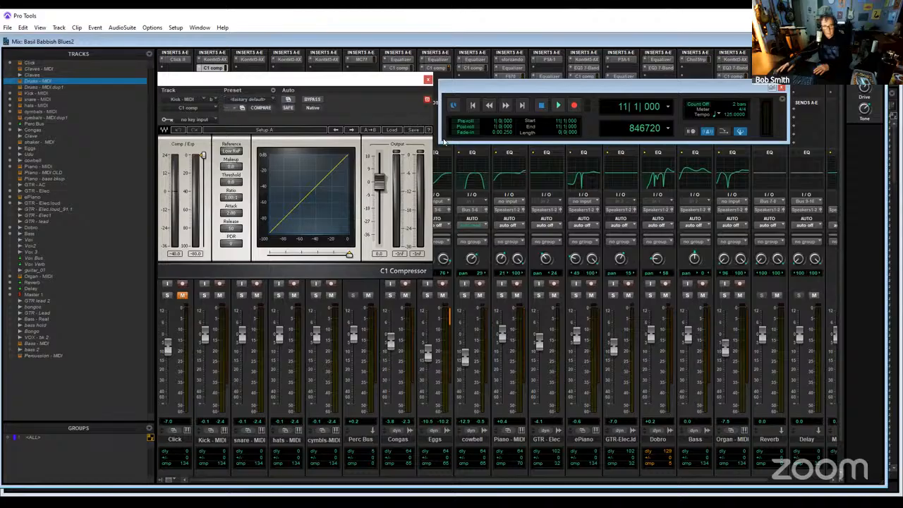
click(392, 130)
click(424, 181)
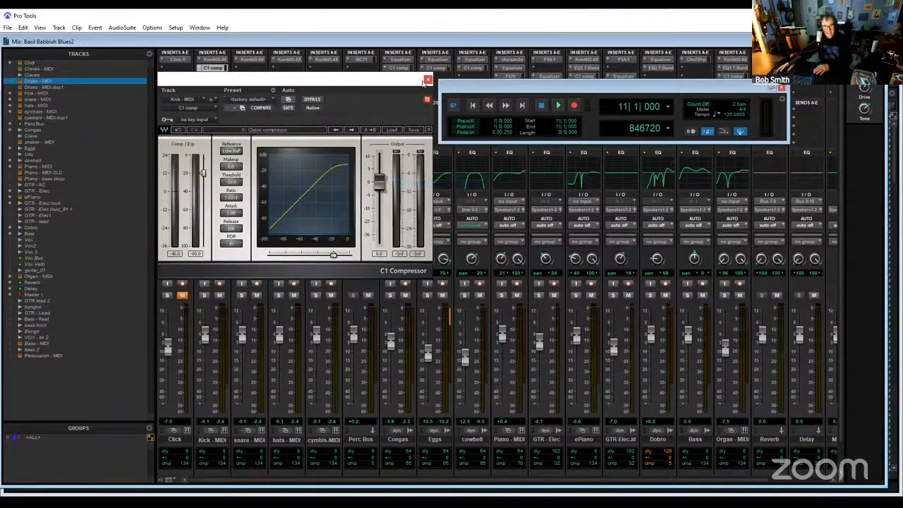
key(ctrl+w)
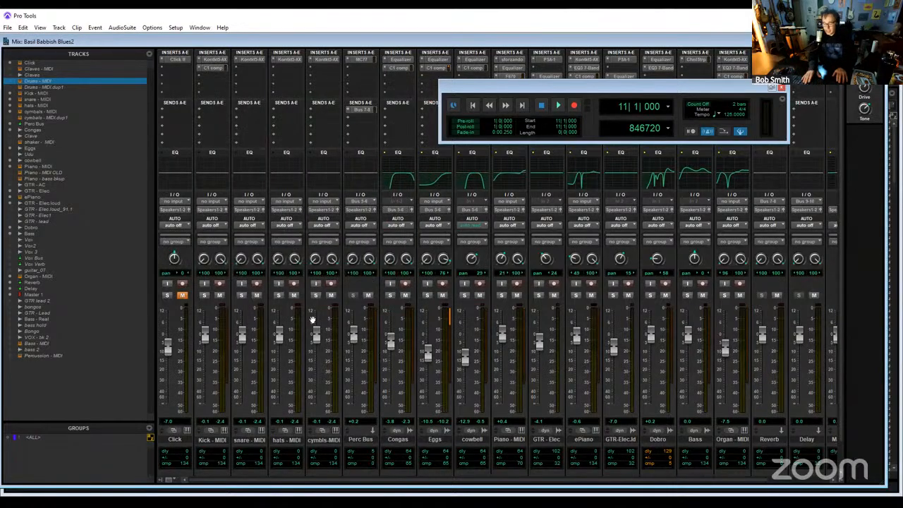
- Switch to the Edit window, select the Kick - MIDI track, start playback, and solo the track
key(ctrl+equal)
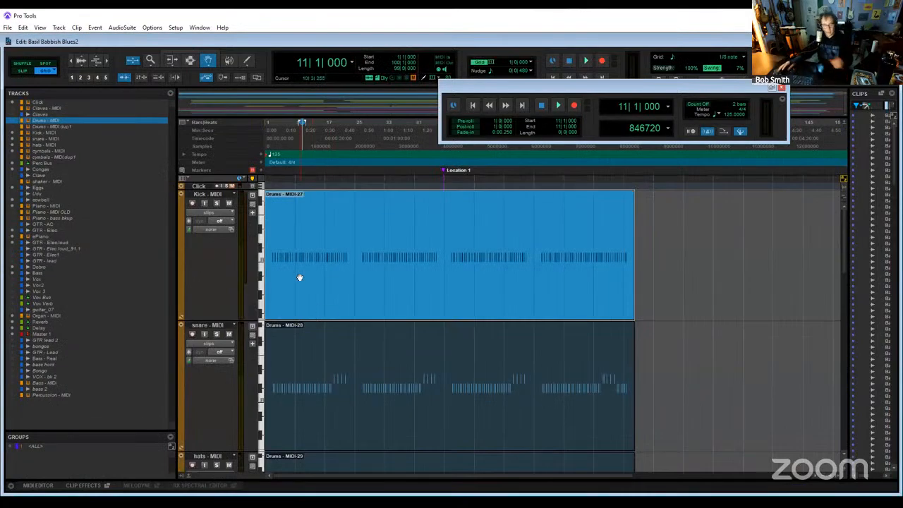
right_click(210, 199)
click(362, 241)
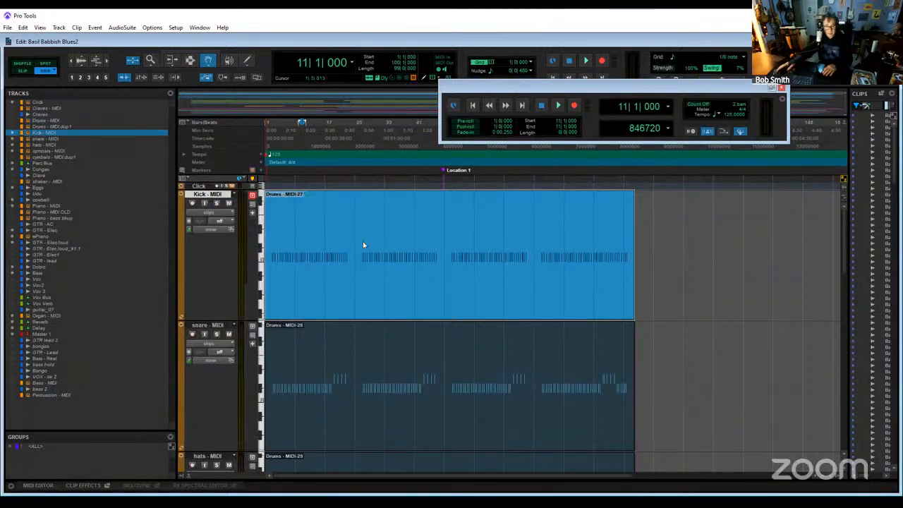
right_click(363, 241)
key(Escape)
key(space)
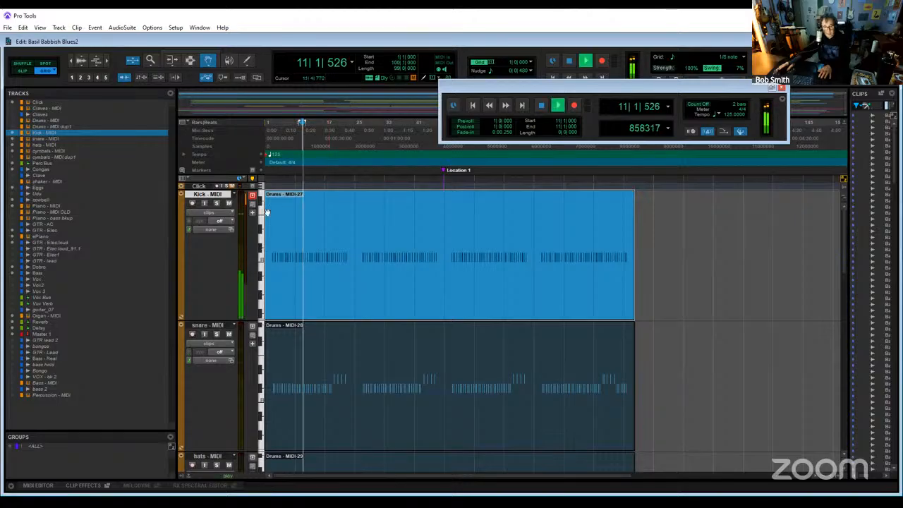
click(217, 204)
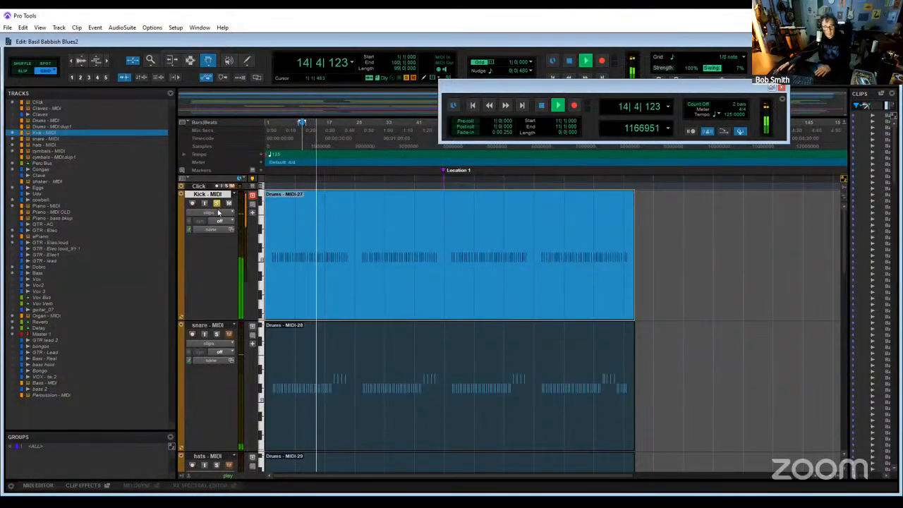
- In the Mix window, insert TB_Equalizer_v4 (stereo) ahead of the C1 comp on Kick - MIDI and load the EQ template preset
key(ctrl+equal)
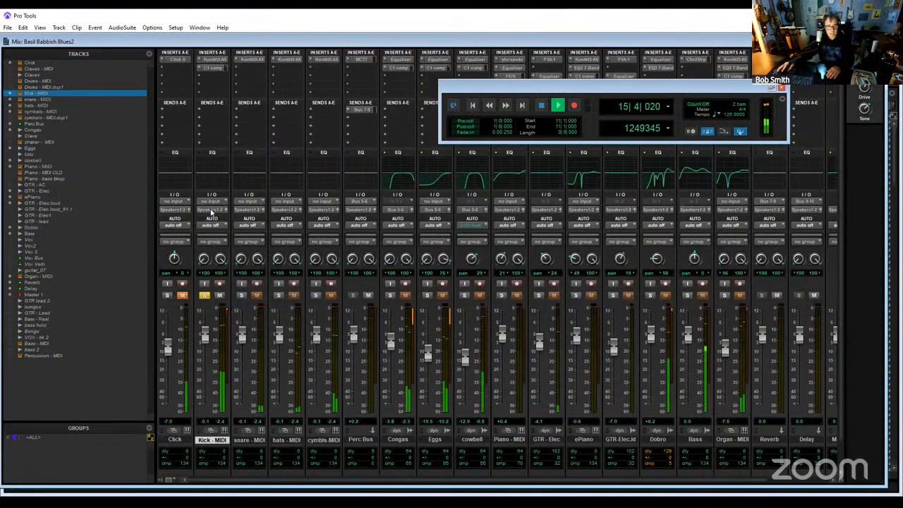
click(211, 71)
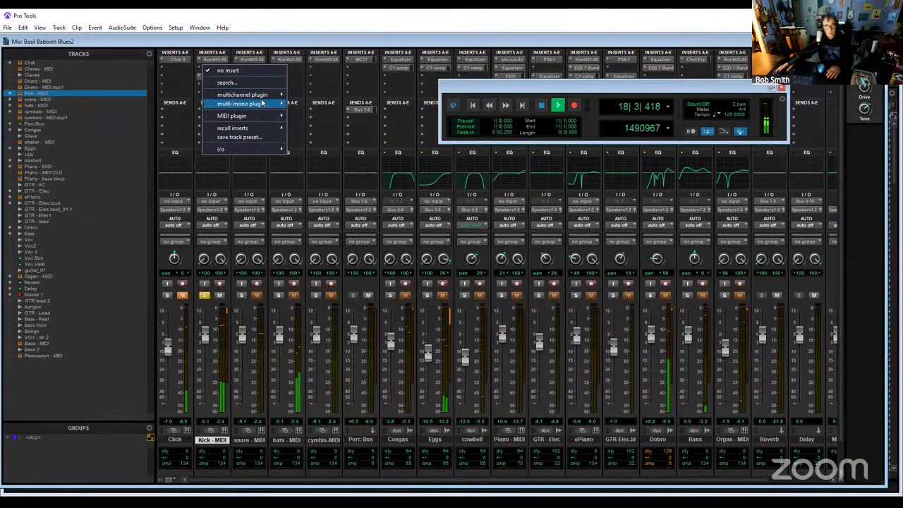
mouse_move(303, 94)
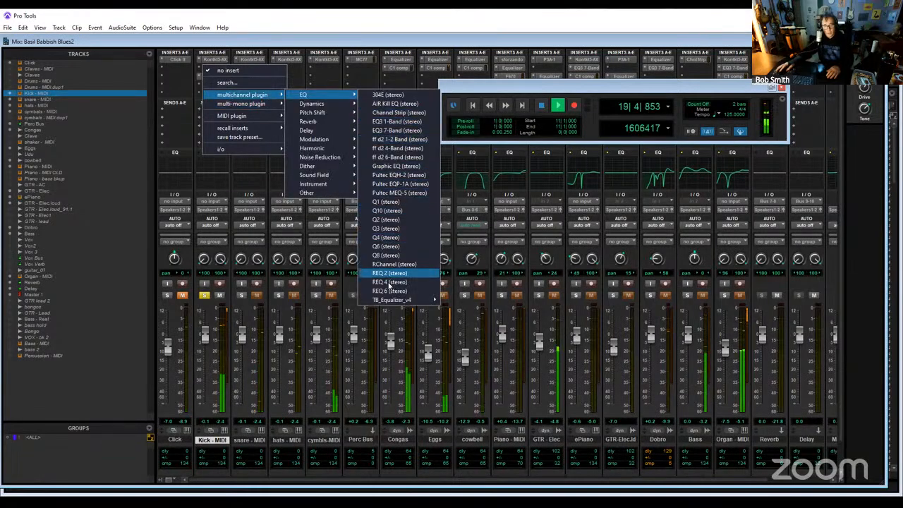
mouse_move(434, 301)
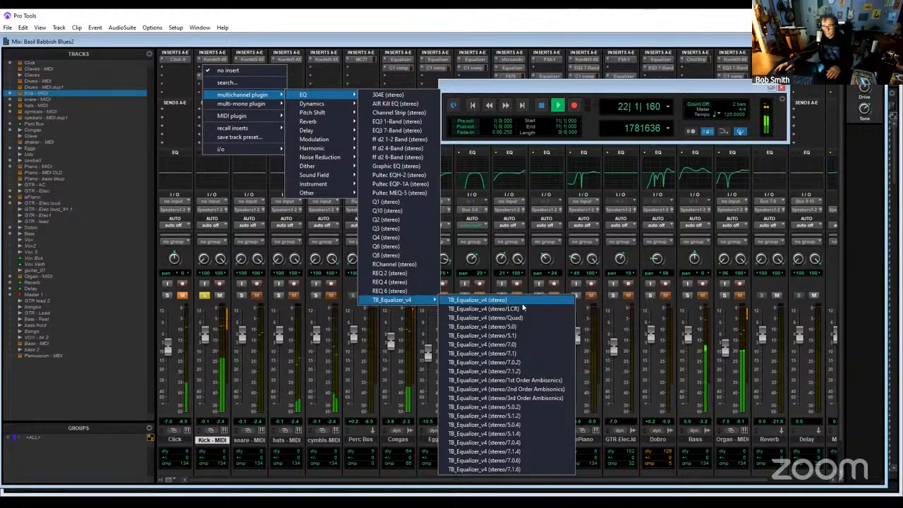
click(500, 300)
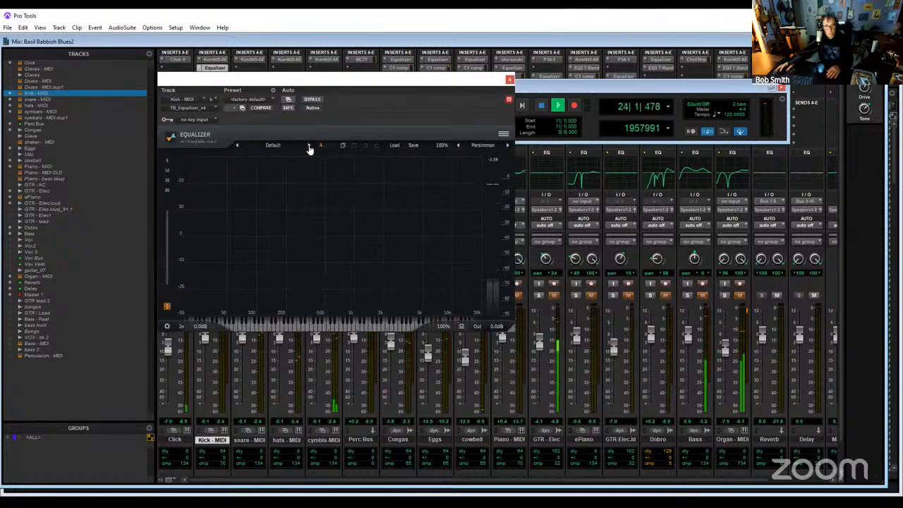
click(309, 146)
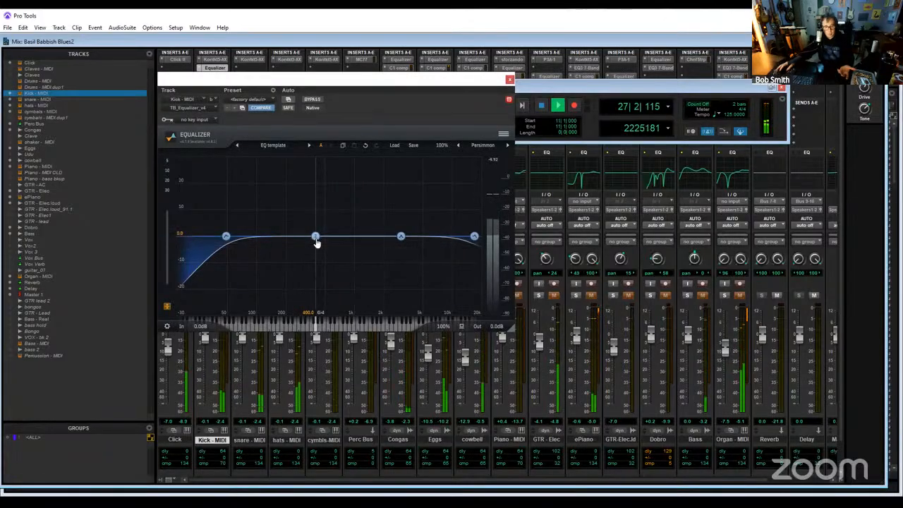
- Shape the equalizer's 400 Hz band into a narrow bell with Q 6.67 and 30 dB gain, moved to about 83 Hz
drag(316, 237, 321, 212)
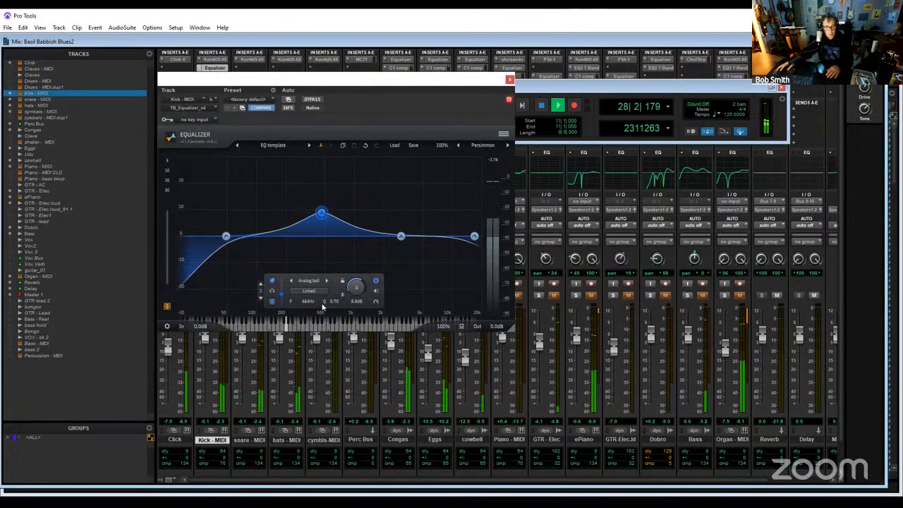
scroll(321, 216, up, 10)
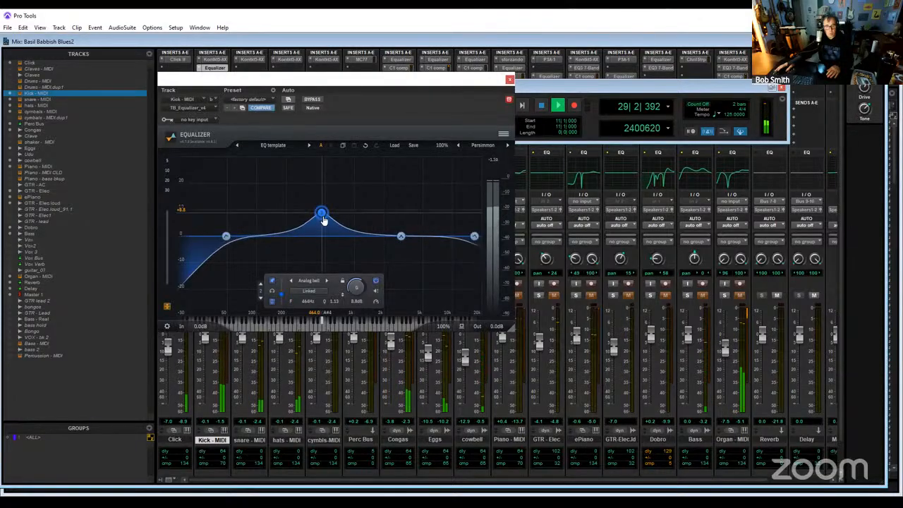
scroll(321, 216, up, 5)
drag(322, 216, 248, 154)
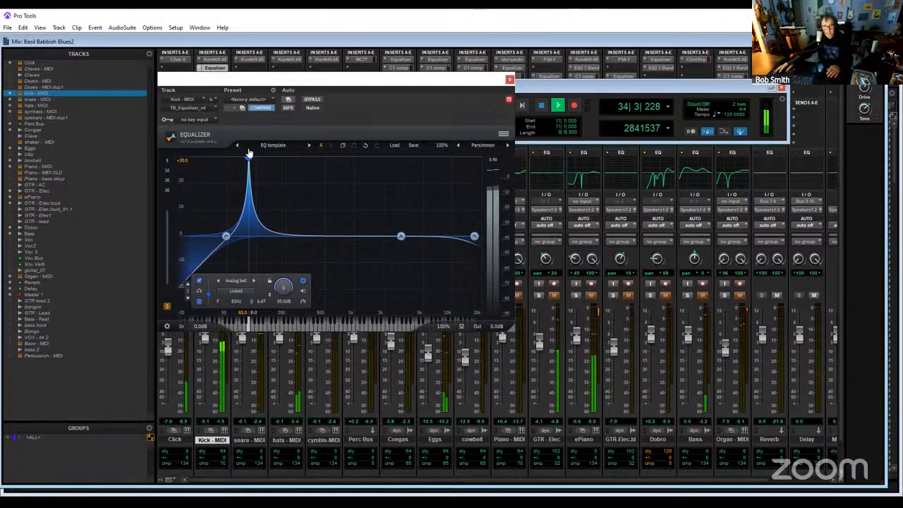
- Sweep the boosted narrow bell up to 134 Hz and on to about 148 Hz while listening to the kick
drag(248, 154, 270, 155)
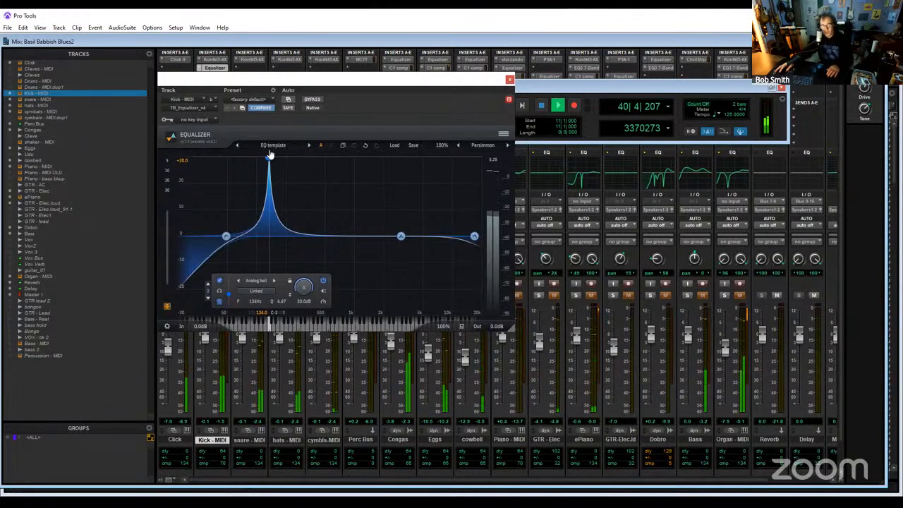
drag(268, 155, 273, 154)
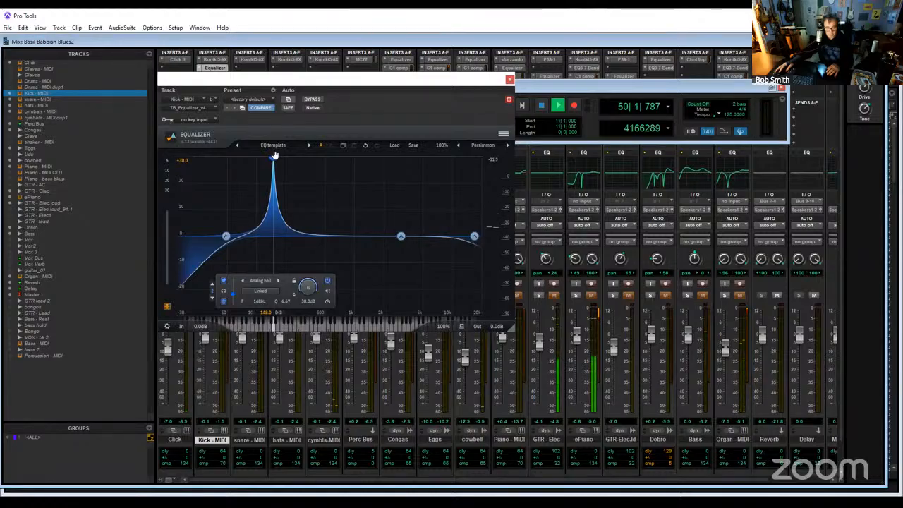
mouse_move(274, 154)
mouse_down()
mouse_move(288, 153)
mouse_move(266, 155)
mouse_move(273, 153)
mouse_up()
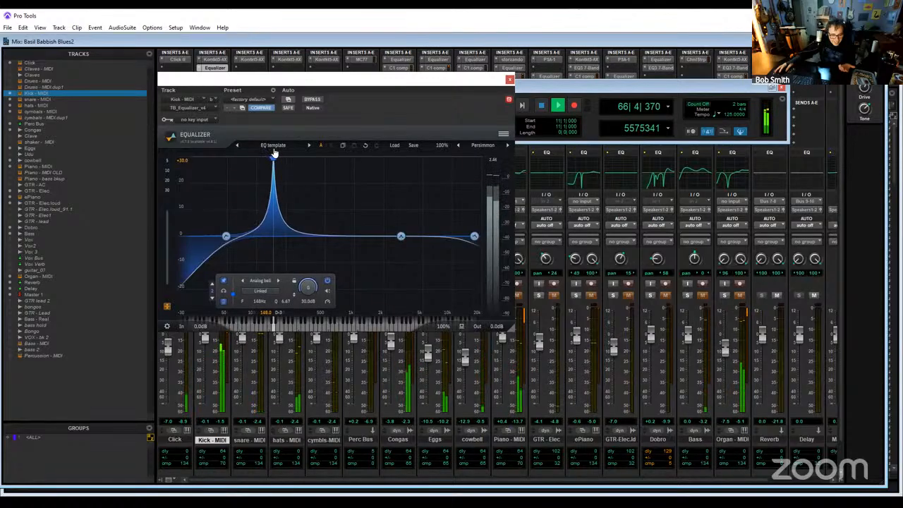
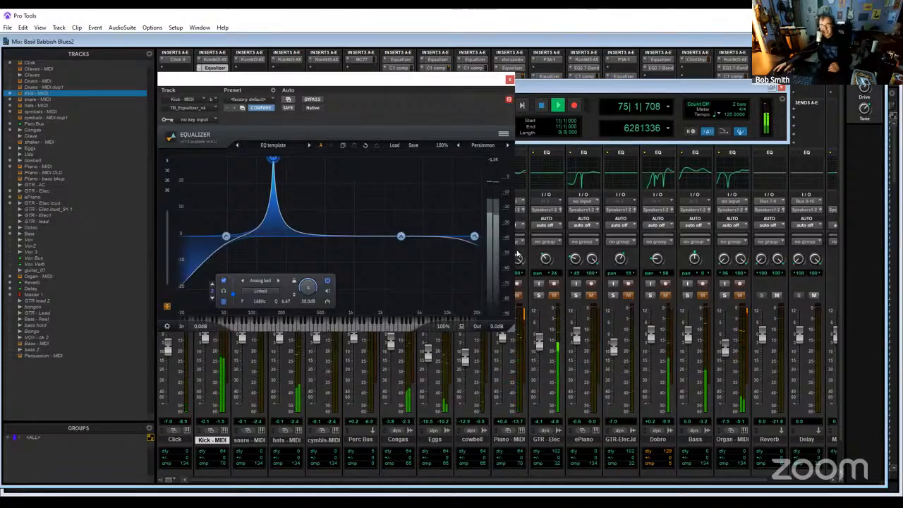
- Record-enable and solo the Piano - MIDI track
drag(345, 86, 281, 87)
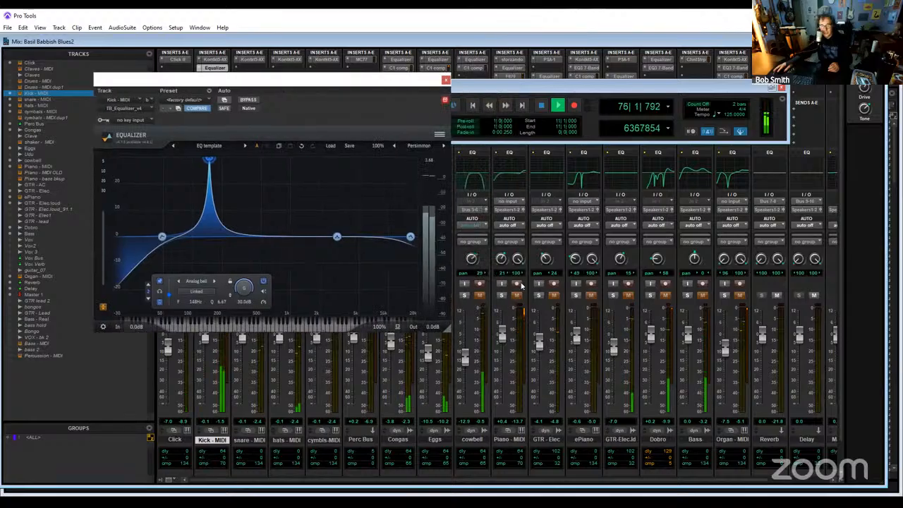
click(516, 284)
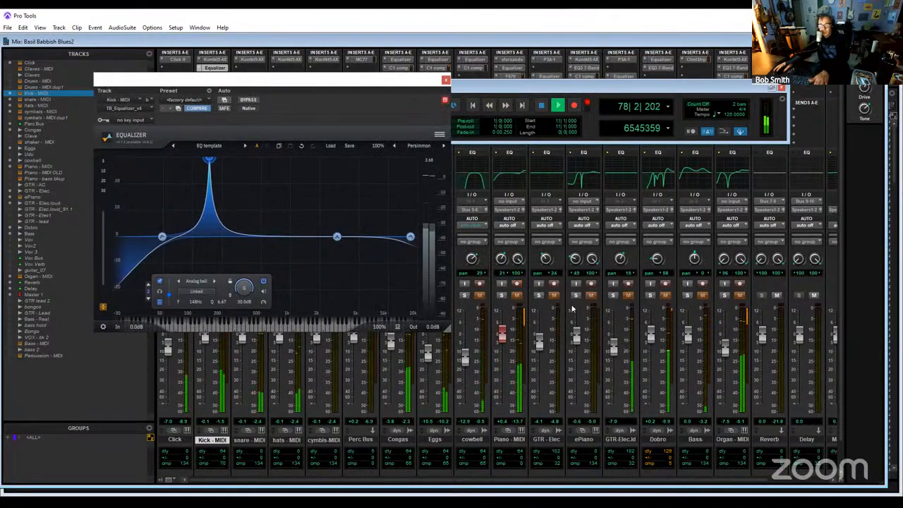
click(502, 294)
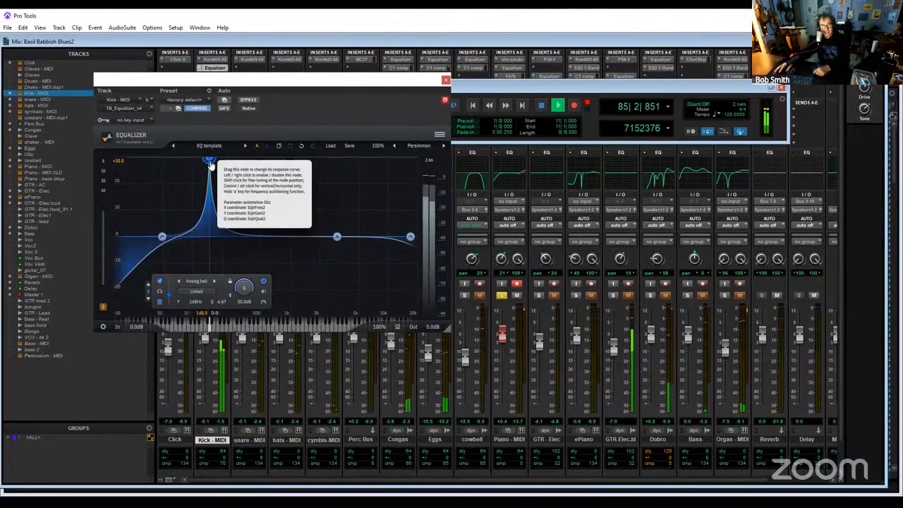
- Turn the kick equalizer's 148 Hz bell into a 30 dB cut and sweep the upper bell to about 15.5 kHz at -28.8 dB
drag(210, 163, 210, 346)
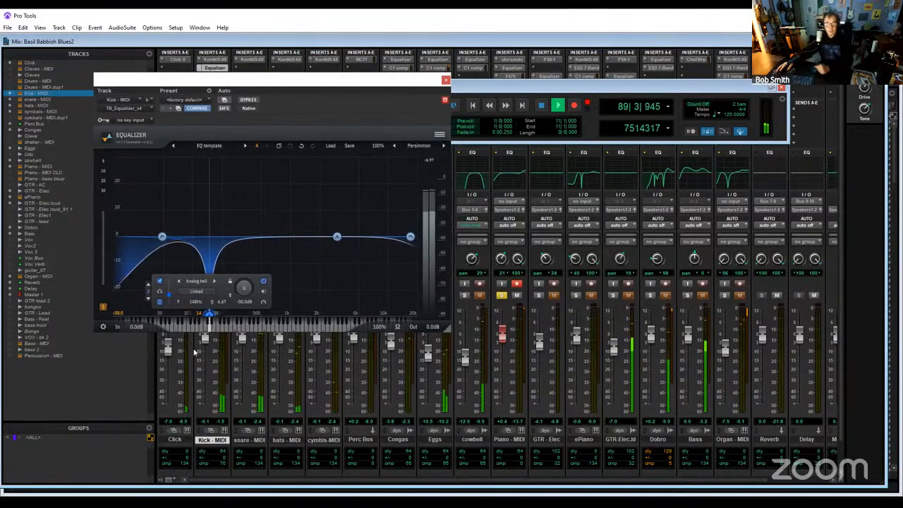
drag(337, 236, 406, 317)
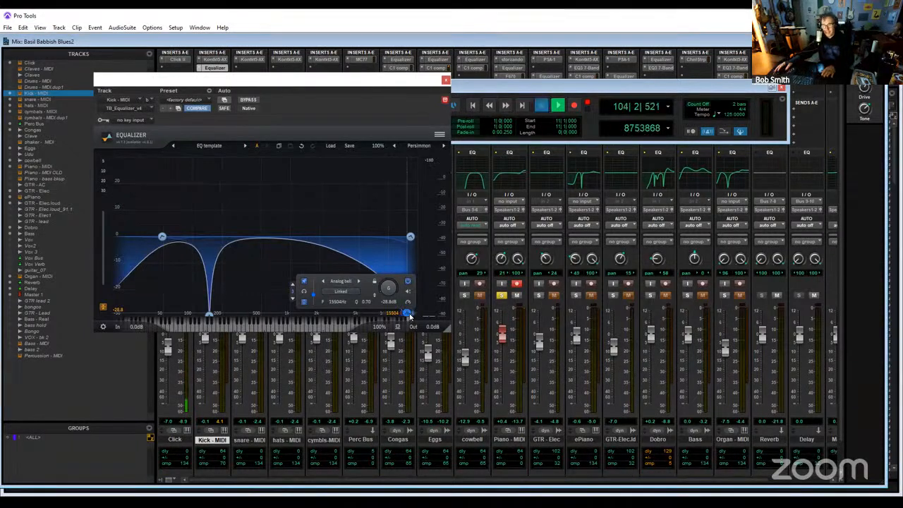
key(space)
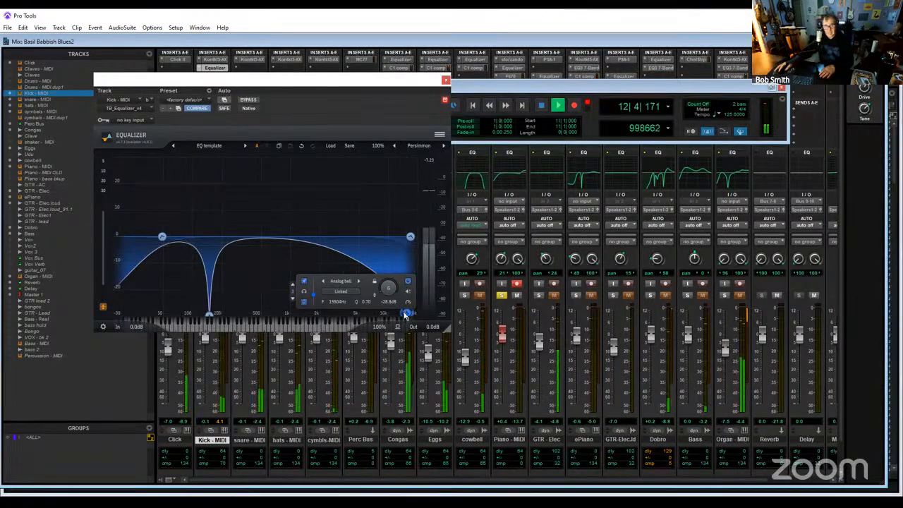
- Sweep the upper bell down through about 1 kHz and set it as a 30 dB cut near 1419 Hz with Q 2.33
drag(406, 315, 292, 285)
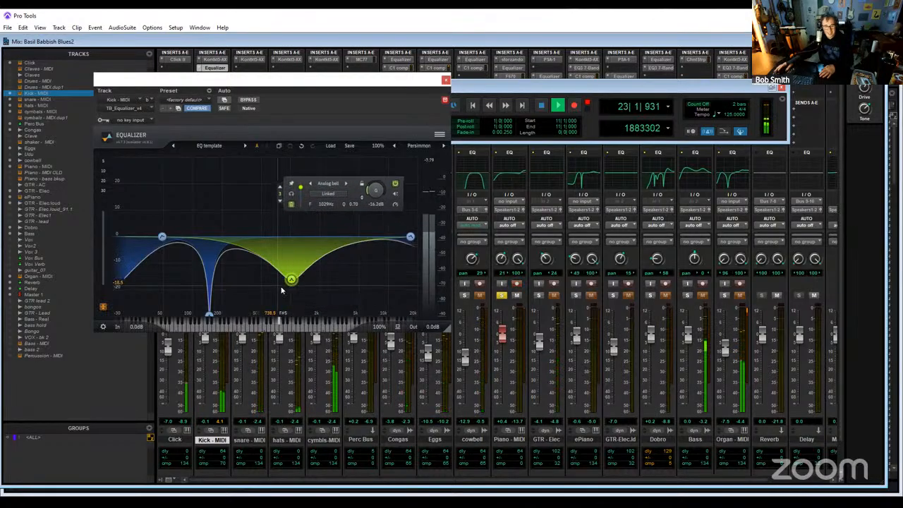
scroll(291, 282, up, 4)
drag(290, 283, 292, 301)
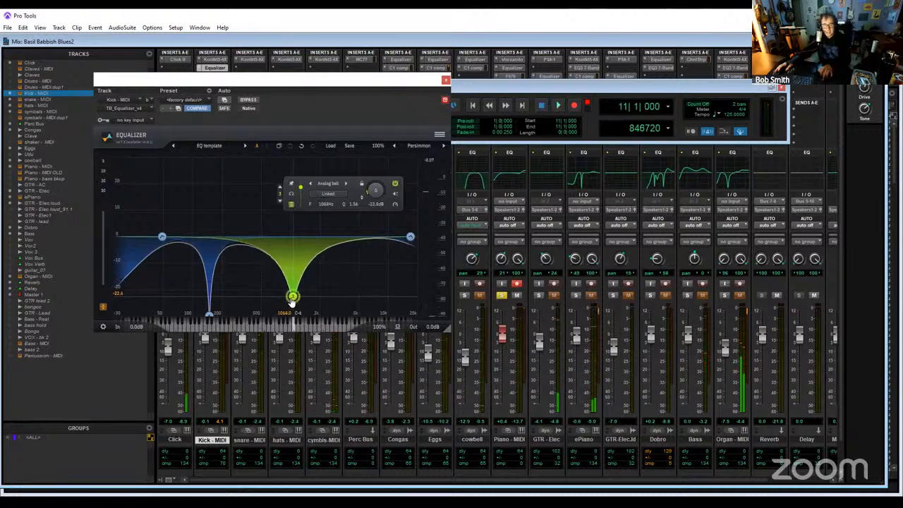
scroll(292, 300, up, 7)
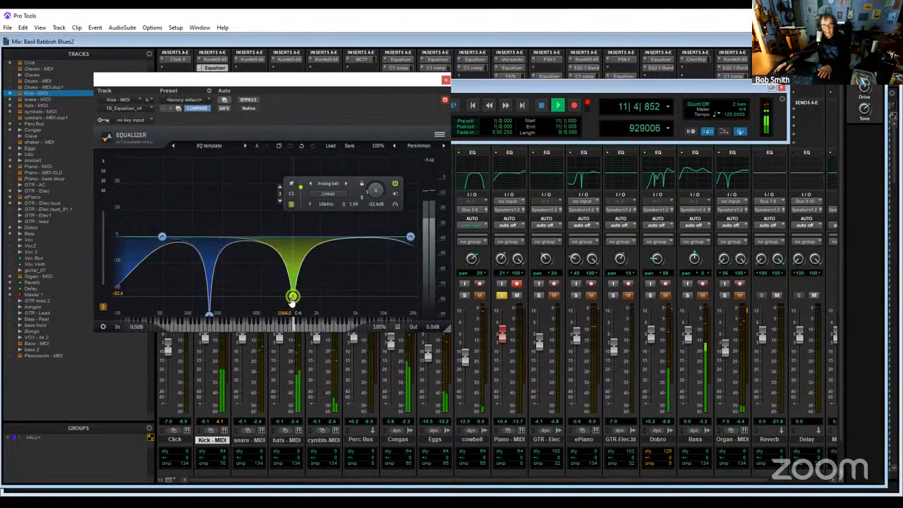
drag(292, 300, 295, 323)
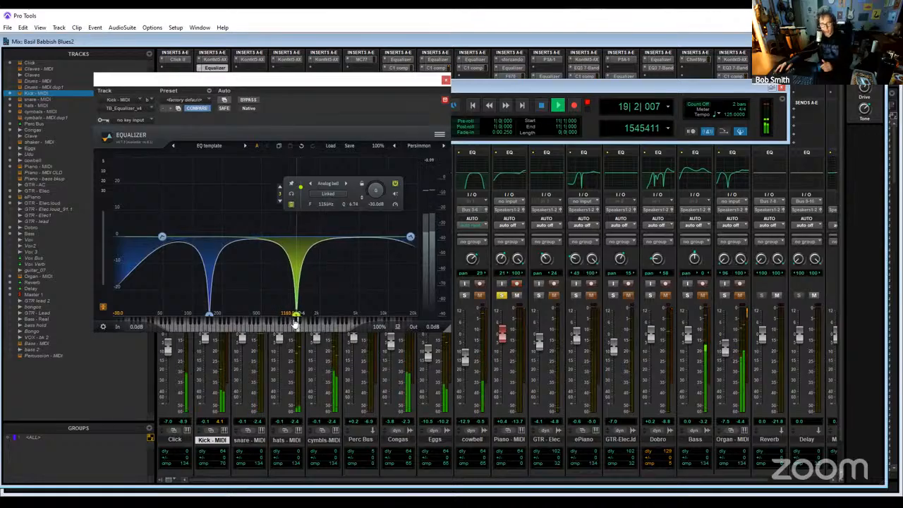
drag(295, 323, 294, 323)
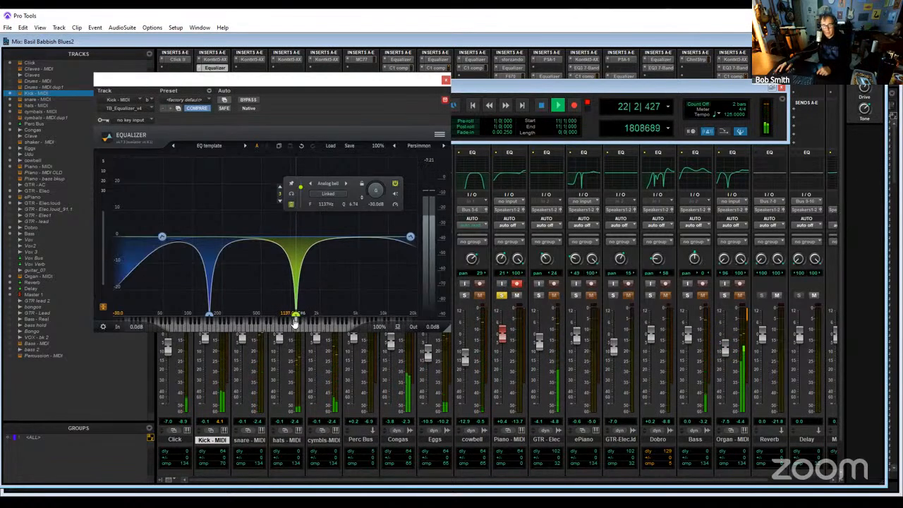
mouse_move(295, 323)
mouse_down()
mouse_move(286, 325)
mouse_move(305, 318)
mouse_up()
key(space)
scroll(299, 321, up, 2)
scroll(298, 320, down, 6)
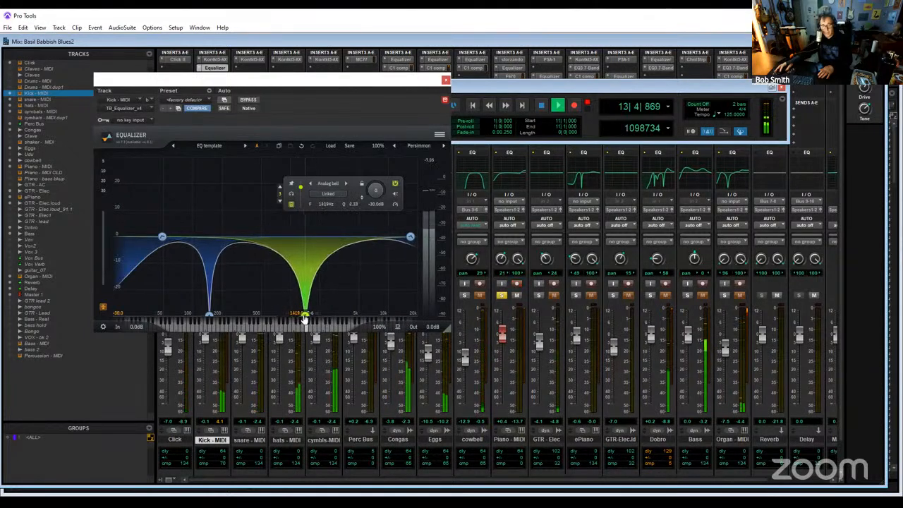
- Sweep the equalizer's high-pass filter up to about 86 Hz, and bring it back to about 45 Hz with Q 0.85 while listening
drag(163, 238, 188, 244)
scroll(152, 240, down, 2)
scroll(153, 241, up, 6)
scroll(169, 242, down, 2)
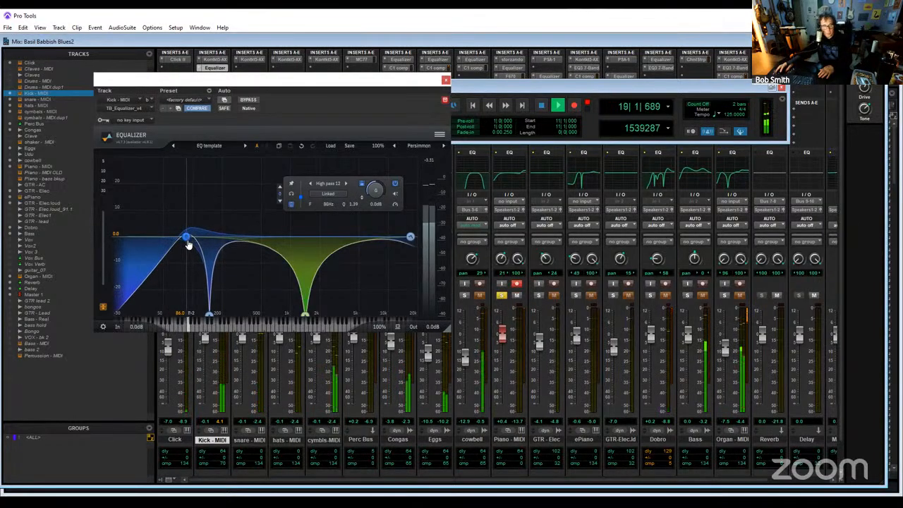
scroll(189, 245, up, 2)
drag(188, 244, 168, 246)
scroll(198, 244, down, 2)
scroll(199, 245, down, 2)
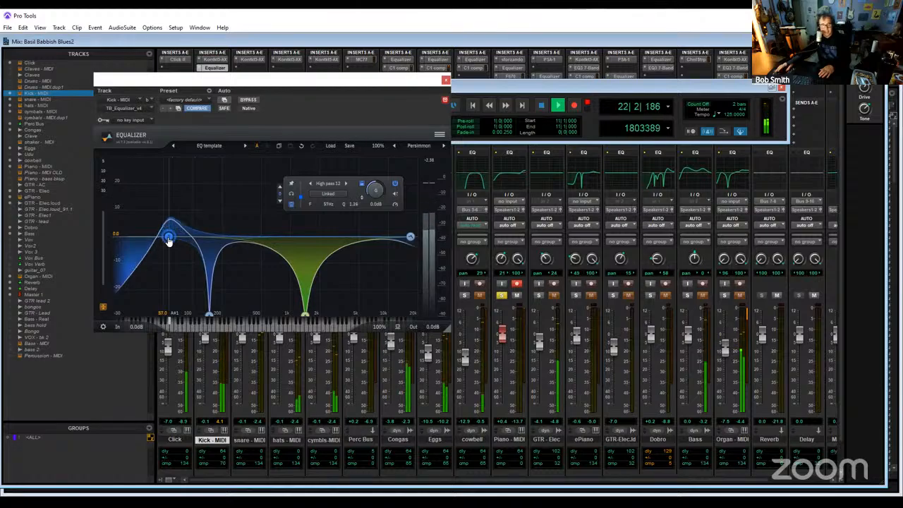
scroll(168, 240, down, 3)
mouse_move(169, 240)
mouse_down()
mouse_move(150, 241)
mouse_move(158, 242)
mouse_up()
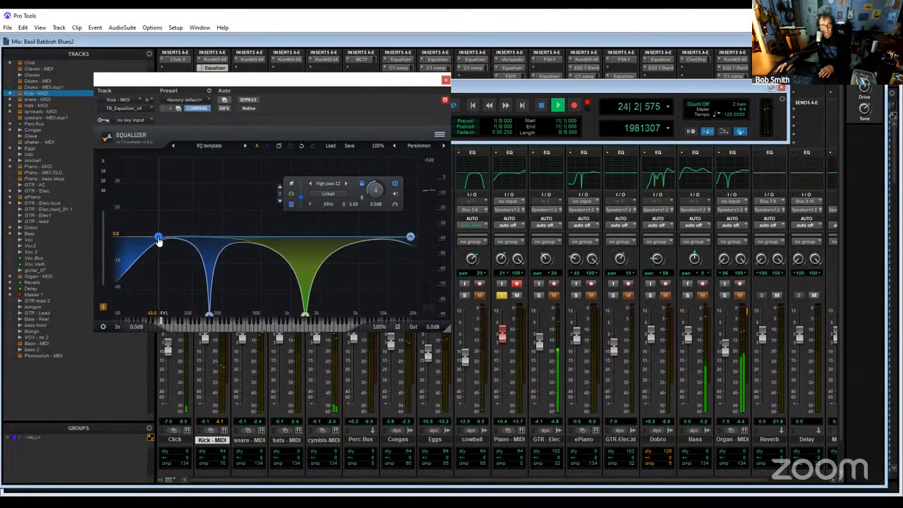
key(space)
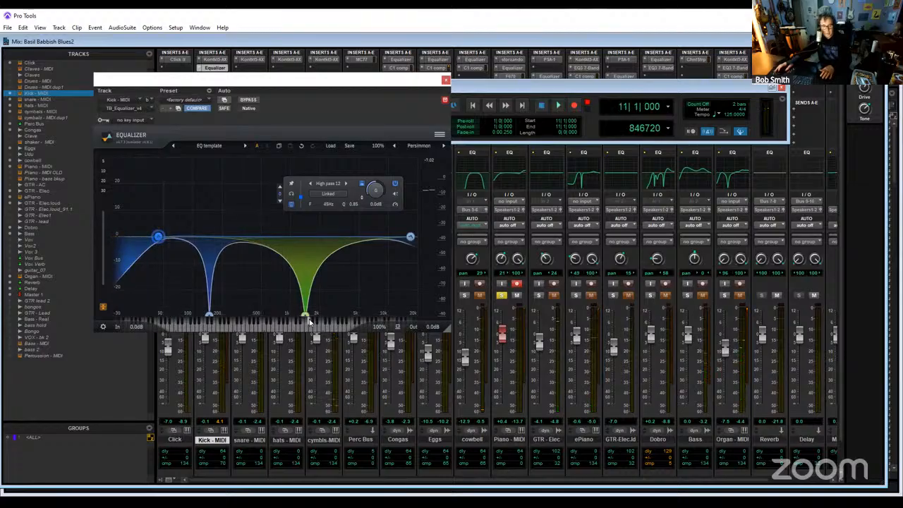
- Play the song and compare the kick with the equalizer bypassed and active
key(space)
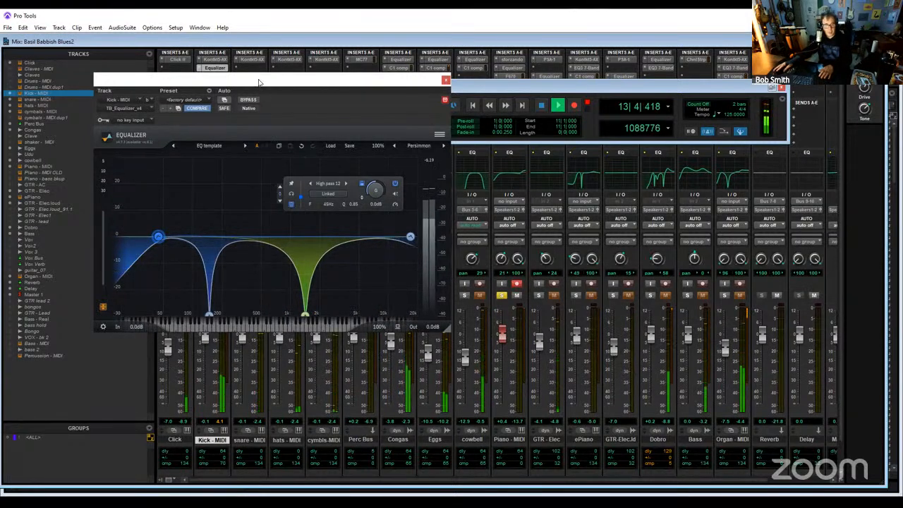
drag(264, 80, 447, 84)
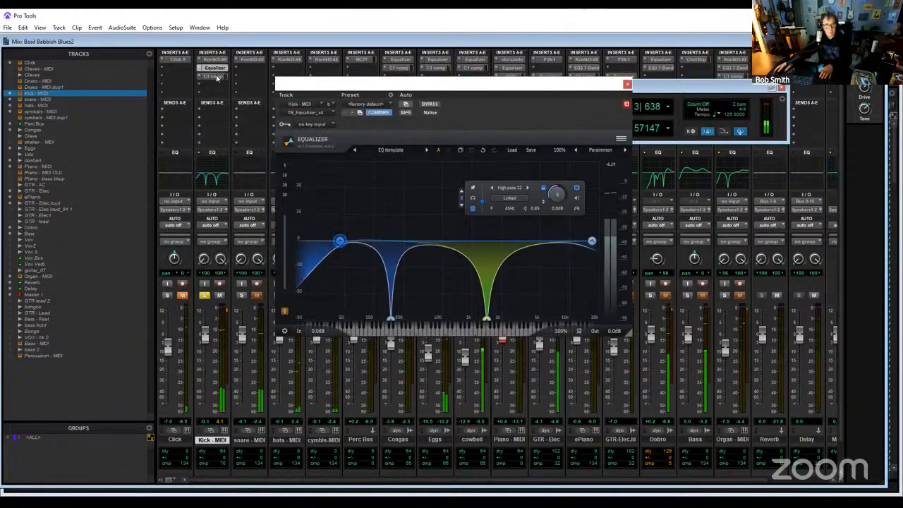
click(431, 105)
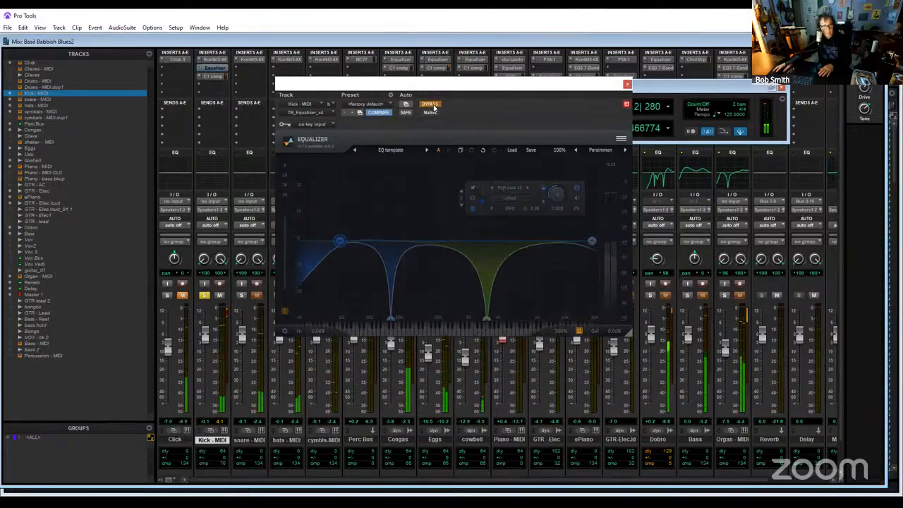
click(432, 105)
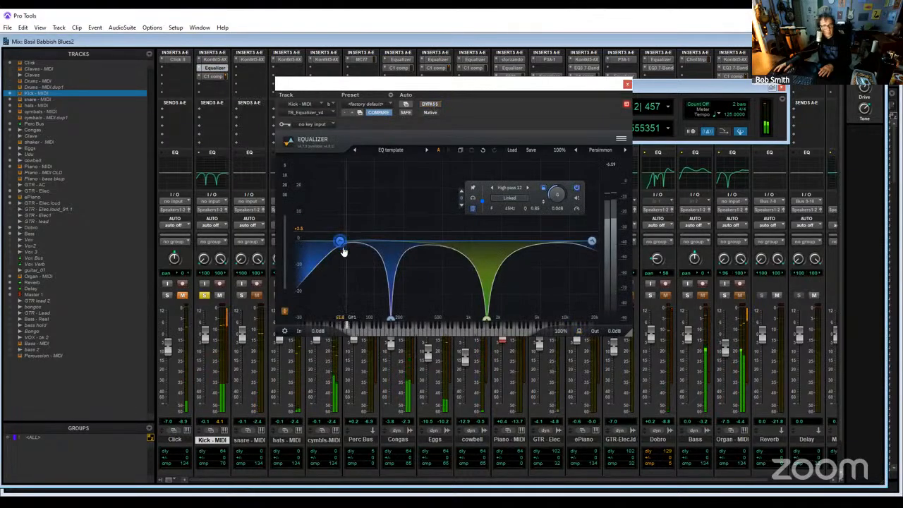
- Lower the high-pass filter to 36 Hz and adjust its Q to 1.00
drag(345, 242, 334, 238)
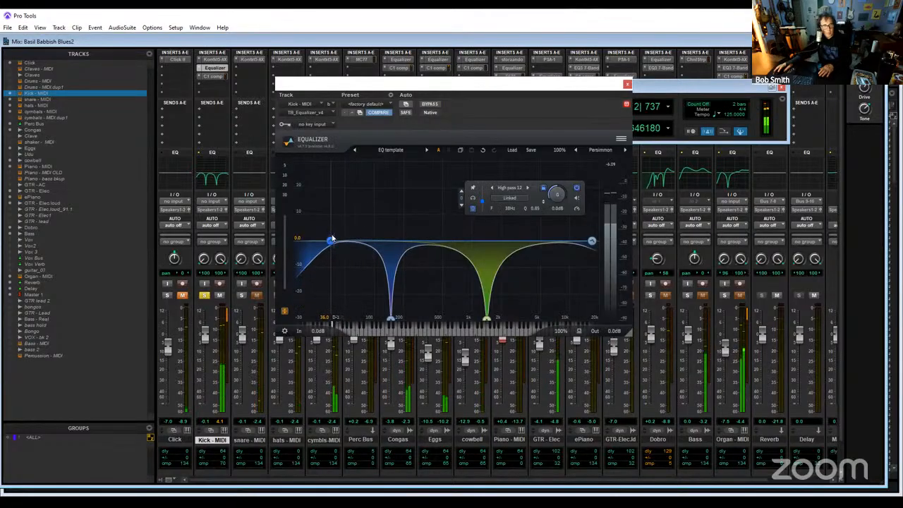
scroll(331, 243, down, 3)
scroll(332, 243, up, 6)
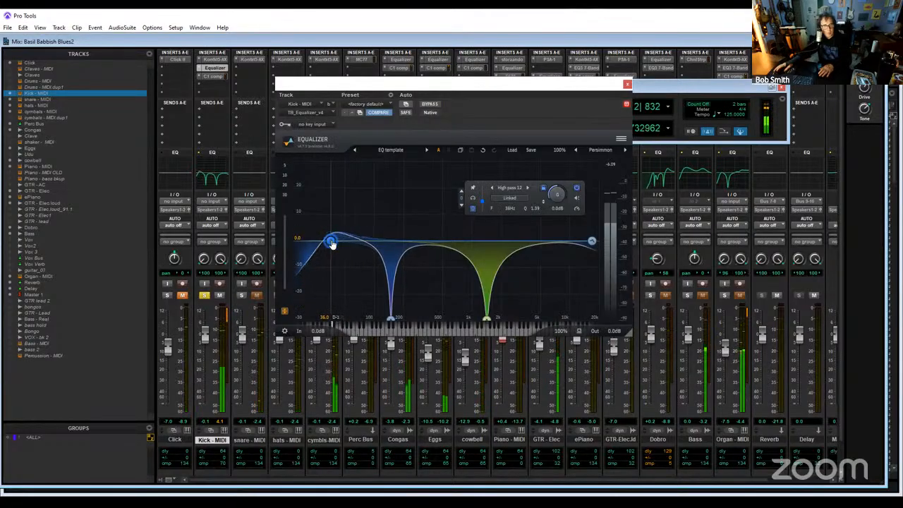
scroll(332, 244, down, 3)
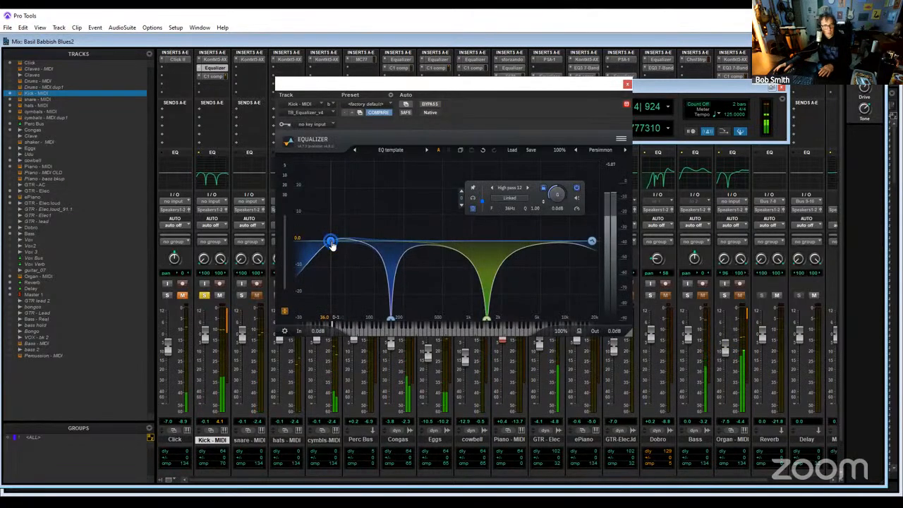
- Set the low-frequency bell cut to 150 Hz with -25.9 dB gain and Q 10.00
click(392, 309)
drag(391, 308, 391, 311)
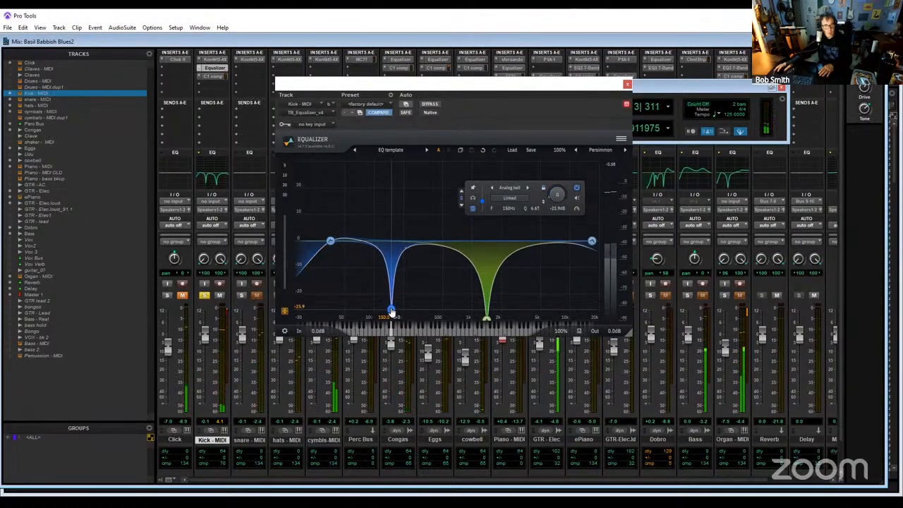
scroll(391, 310, up, 3)
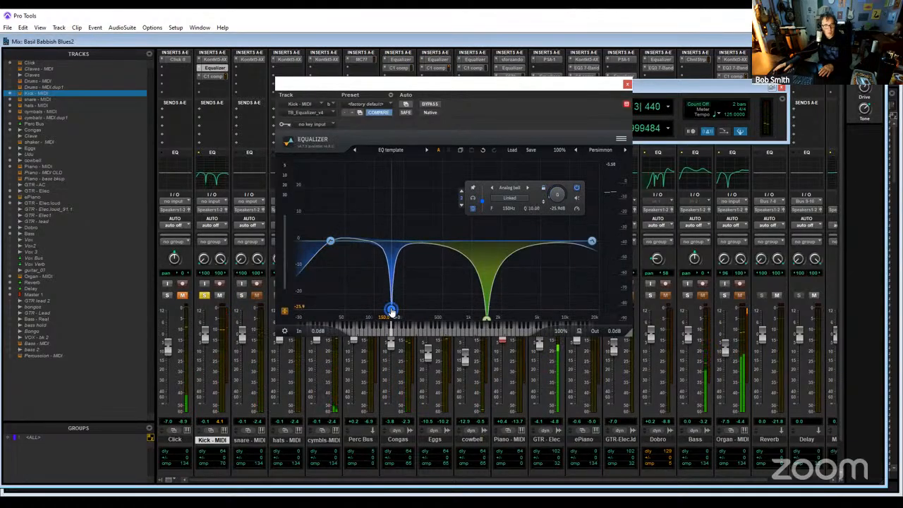
- Raise the high-pass filter to 63 Hz with Q 1.00
drag(331, 240, 341, 241)
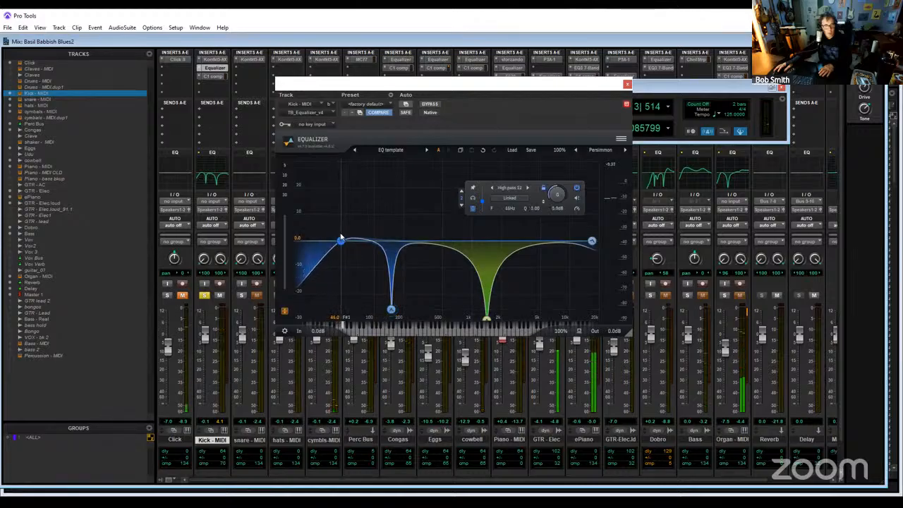
scroll(340, 244, up, 3)
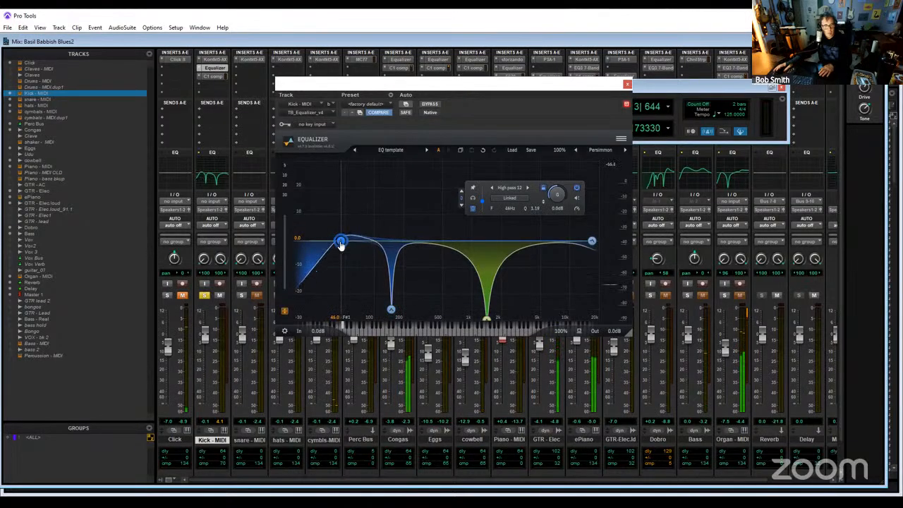
drag(340, 243, 354, 241)
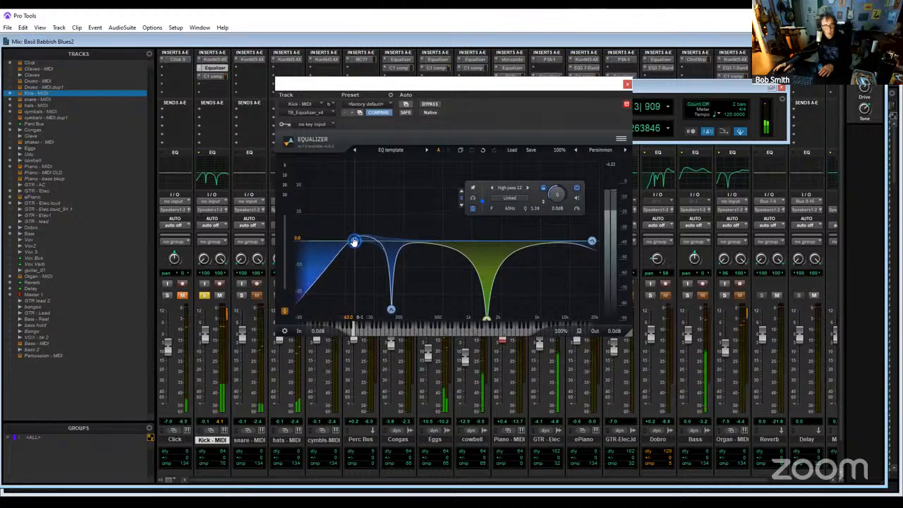
scroll(354, 242, down, 3)
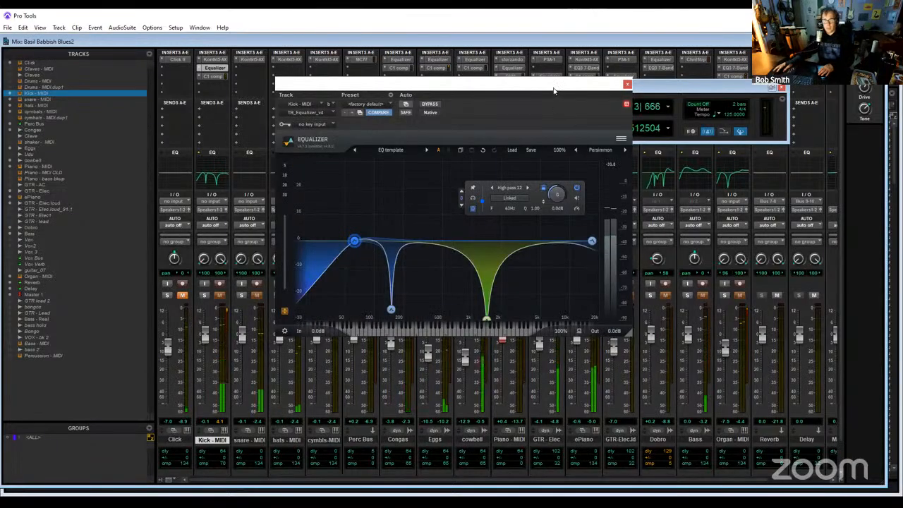
- Raise the output gain of the C1 comp on Kick - MIDI to 4.3 dB and solo the track
drag(451, 84, 227, 72)
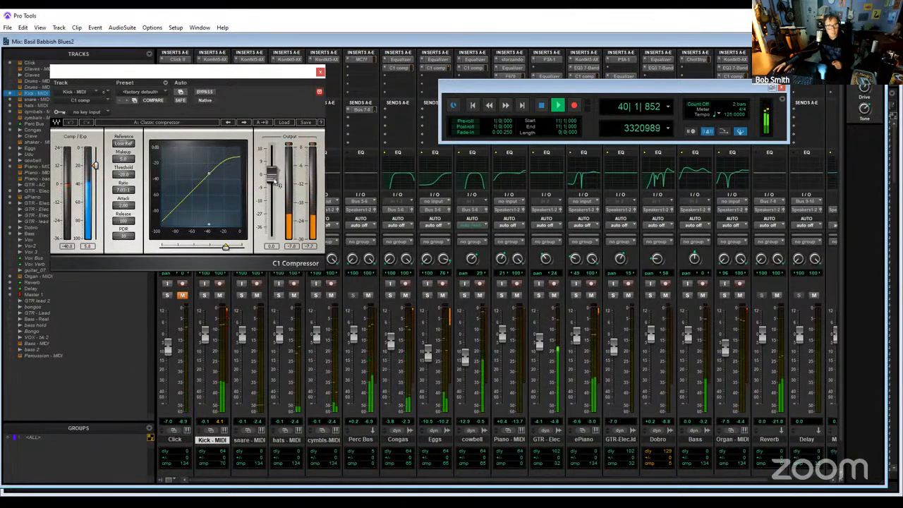
drag(277, 184, 278, 179)
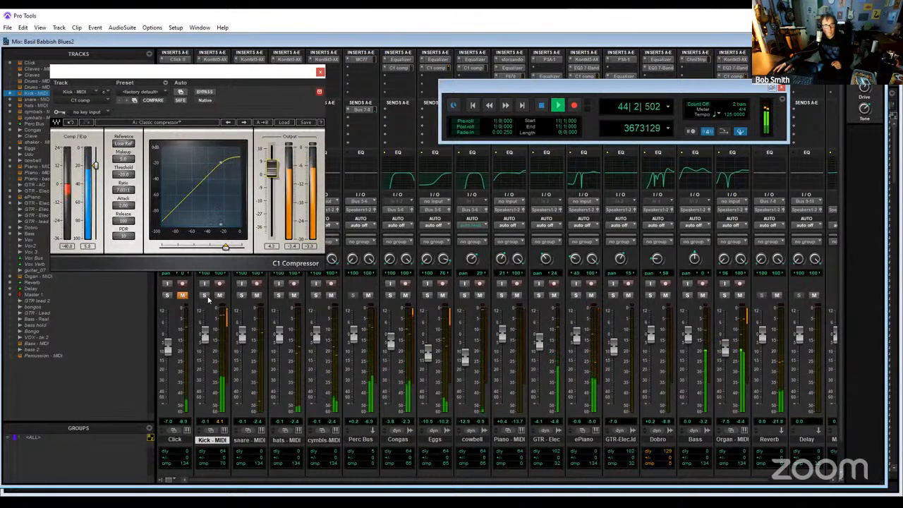
click(205, 295)
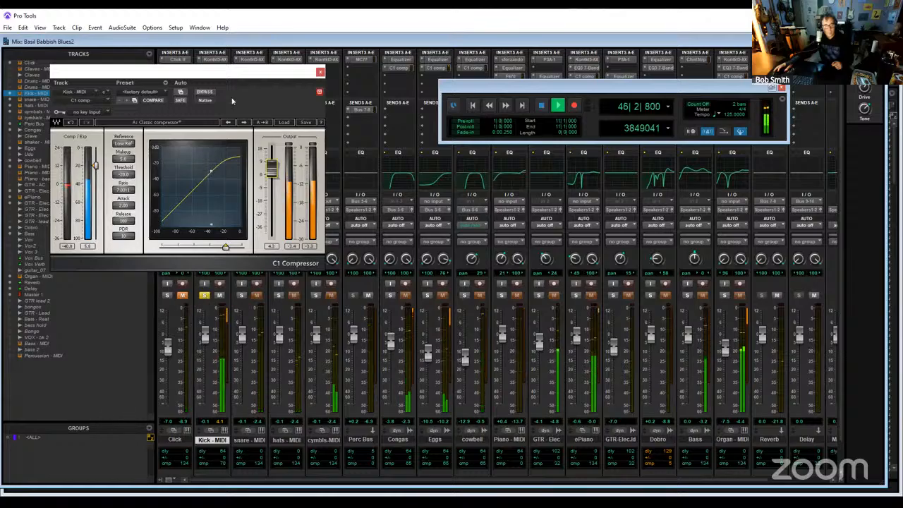
- Reopen the equalizer on Kick - MIDI and bypass it to compare the kick sound
drag(197, 72, 498, 58)
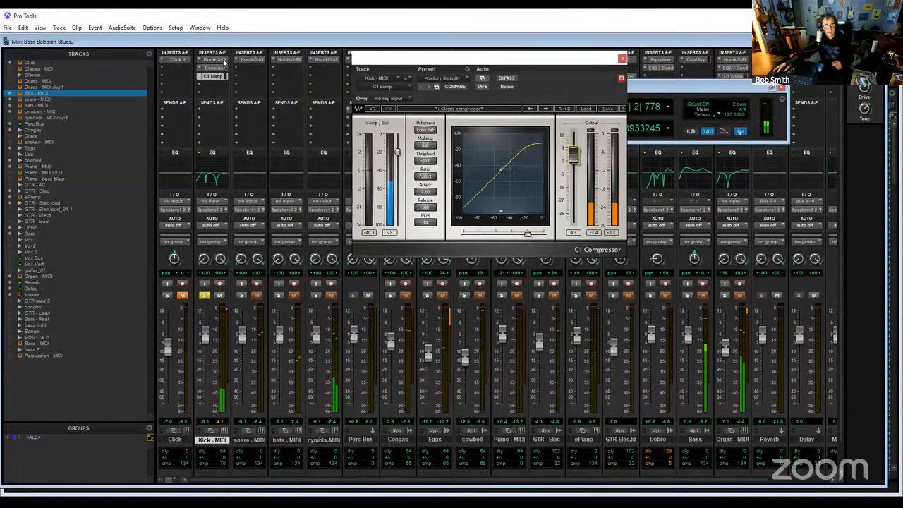
click(221, 70)
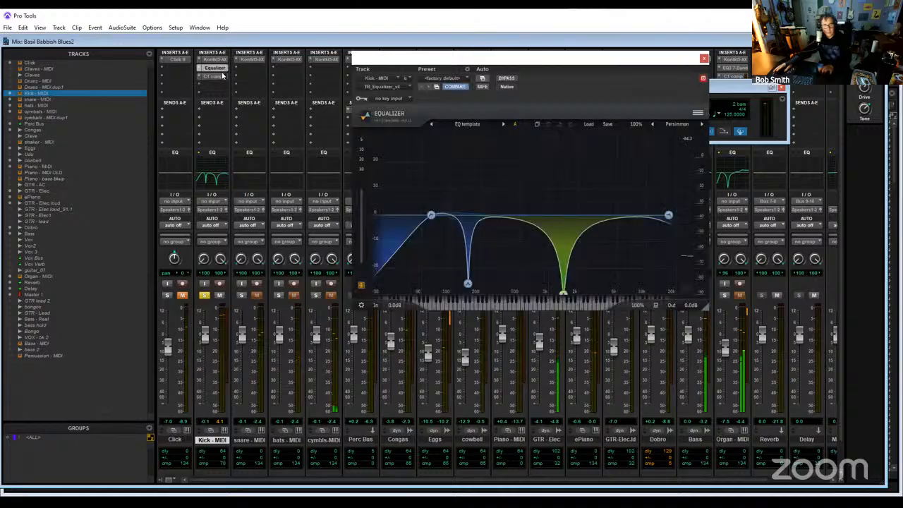
click(508, 80)
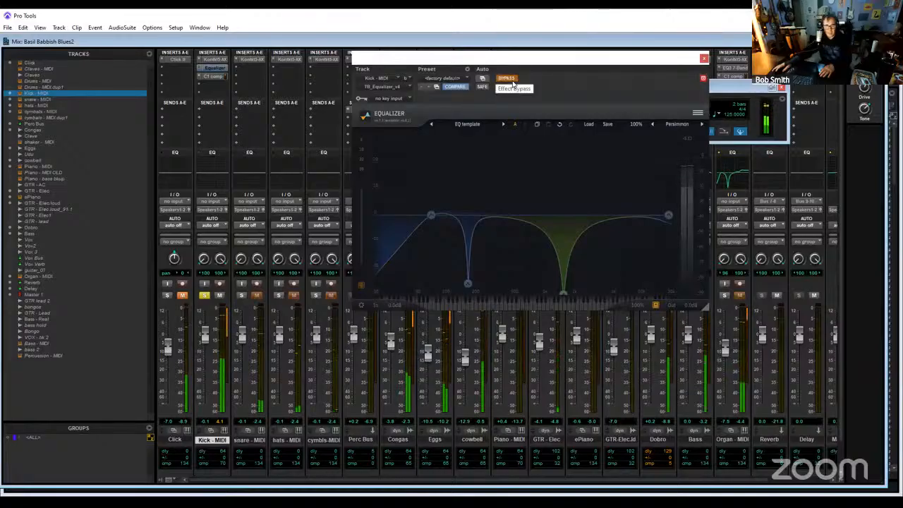
- Compare the kick with its equalizer active and bypassed, and check it both soloed and in the full mix
click(512, 82)
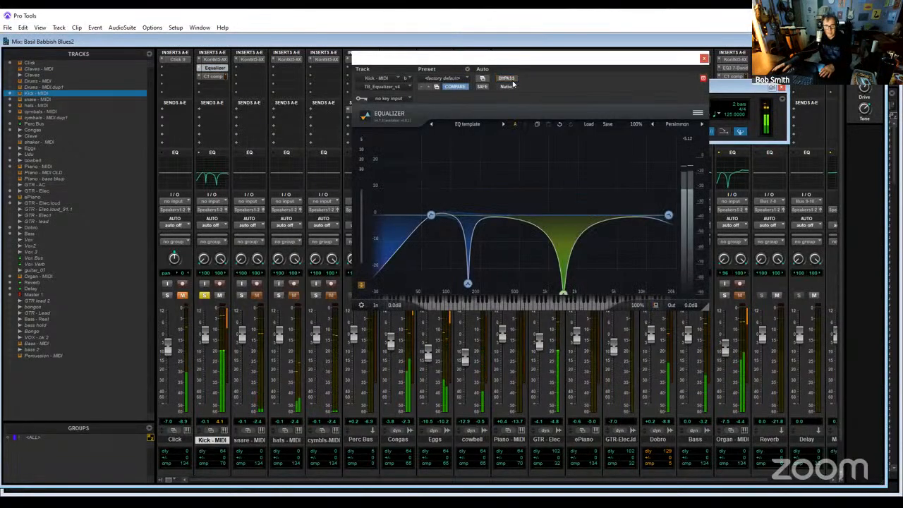
click(513, 83)
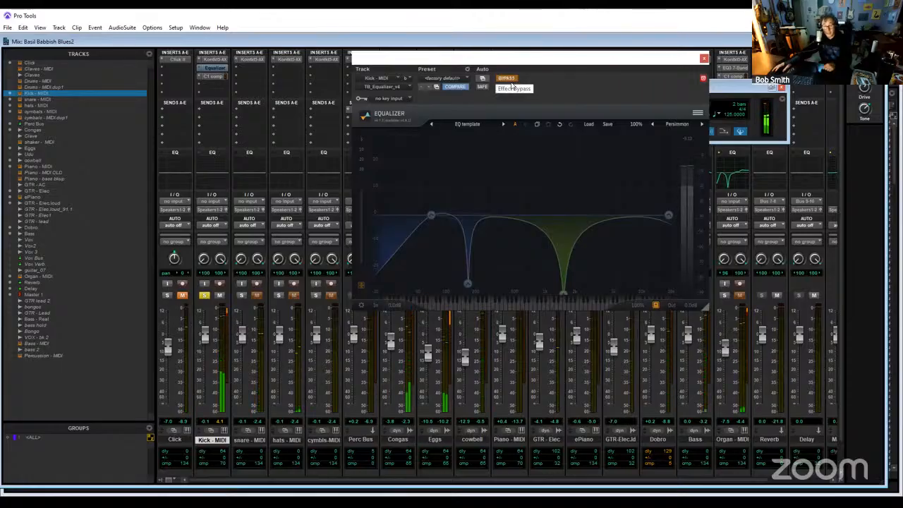
click(512, 83)
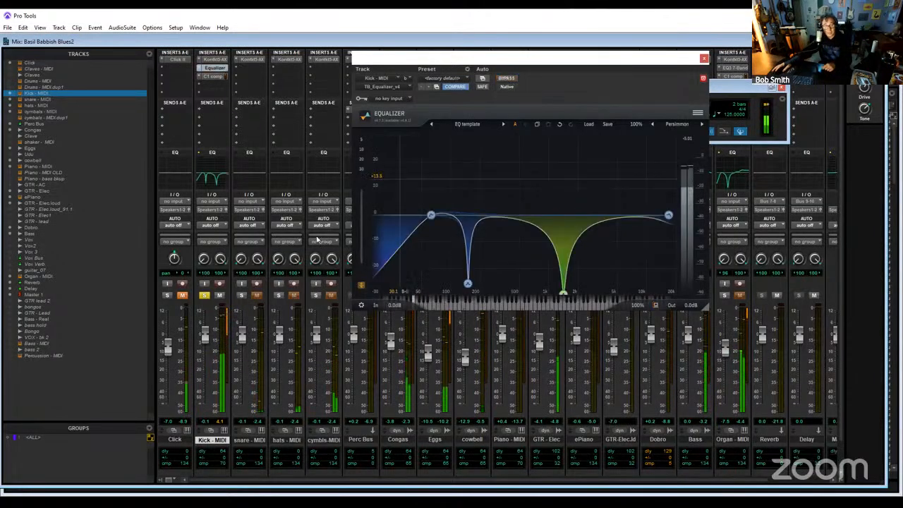
click(205, 295)
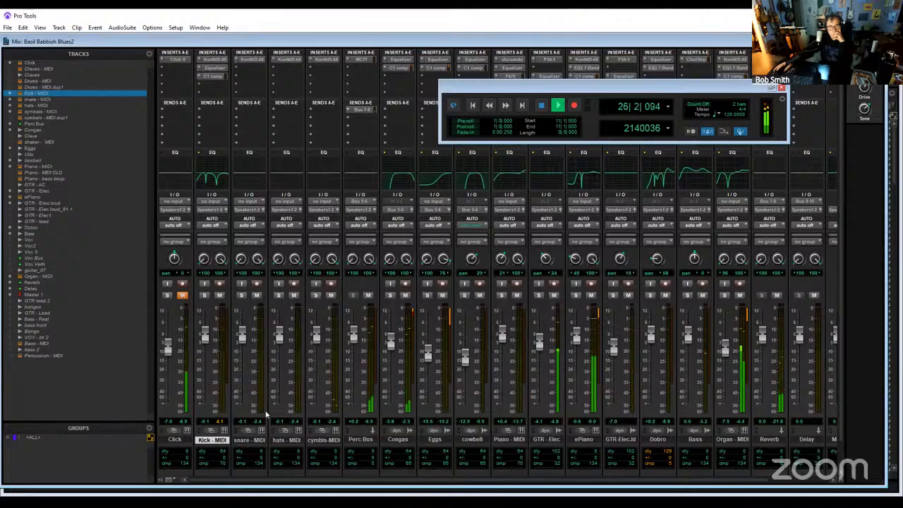
click(204, 294)
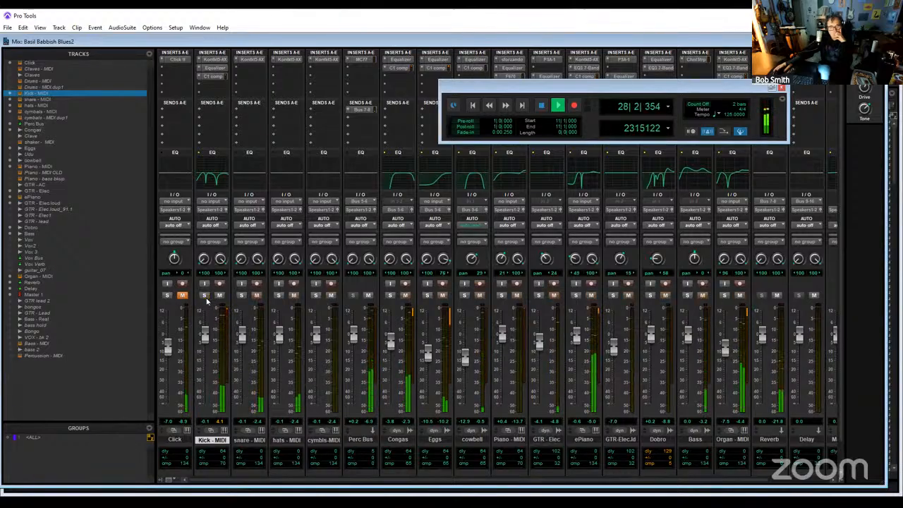
click(206, 300)
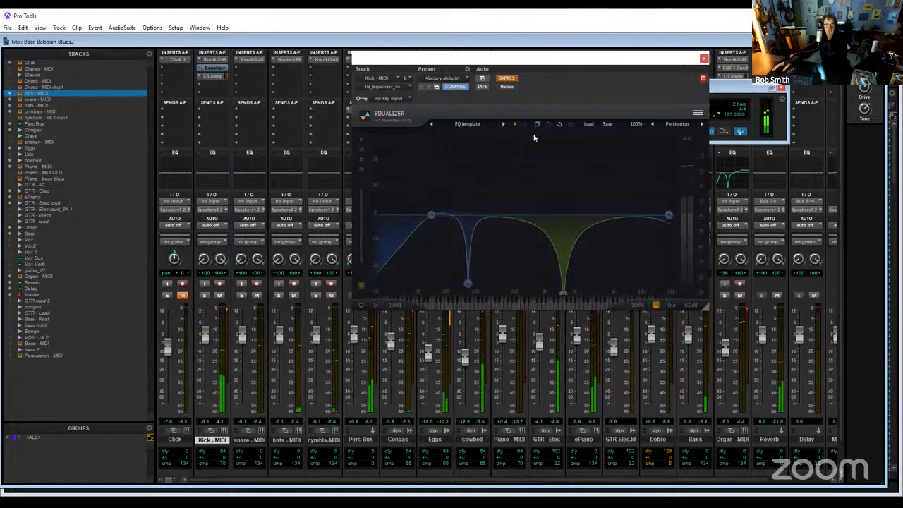
- Toggle the equalizer bypass on Kick - MIDI to compare the sound again, leave it active, and close the equalizer
click(508, 79)
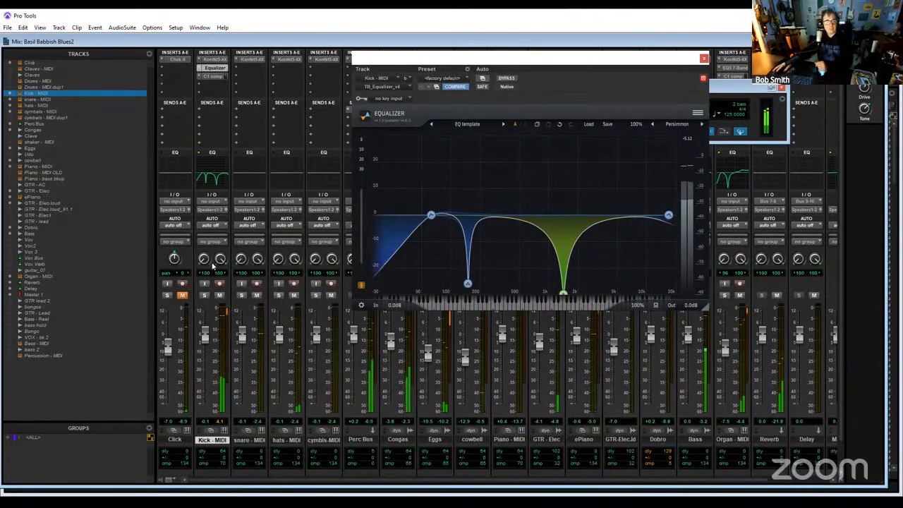
click(204, 295)
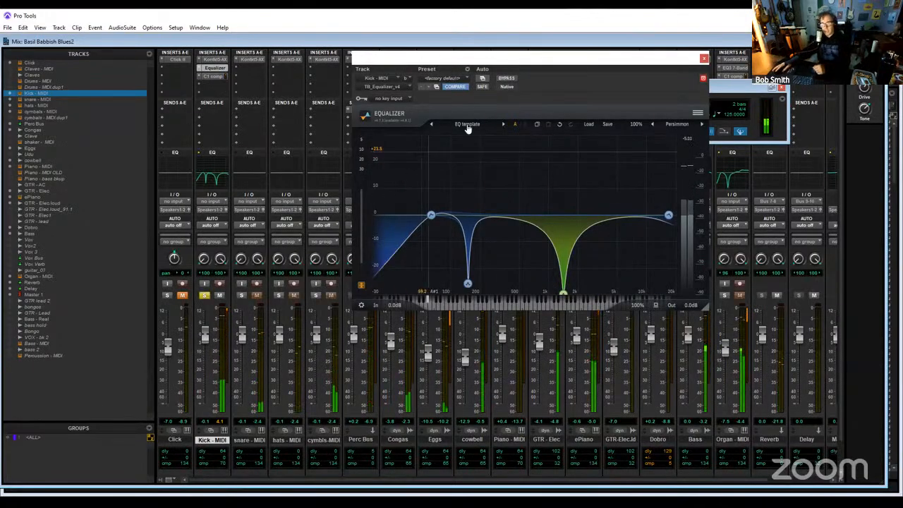
click(509, 78)
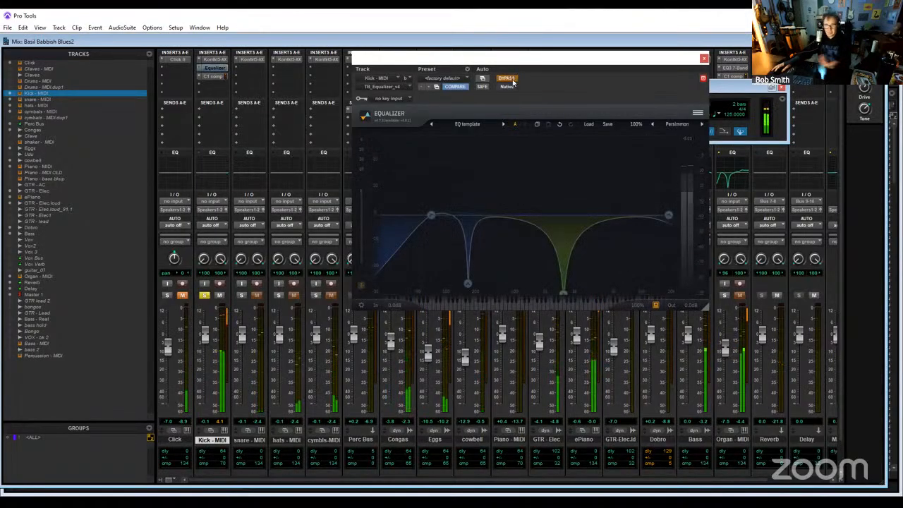
click(509, 79)
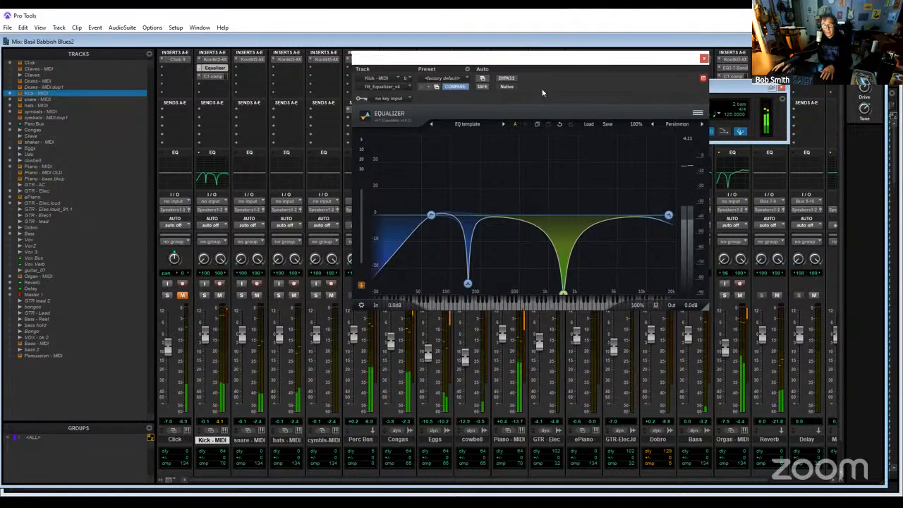
click(505, 78)
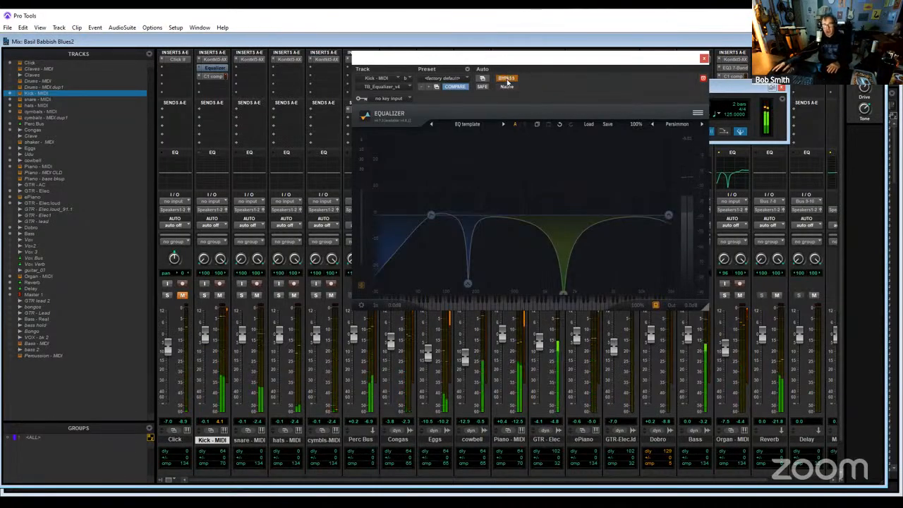
click(506, 79)
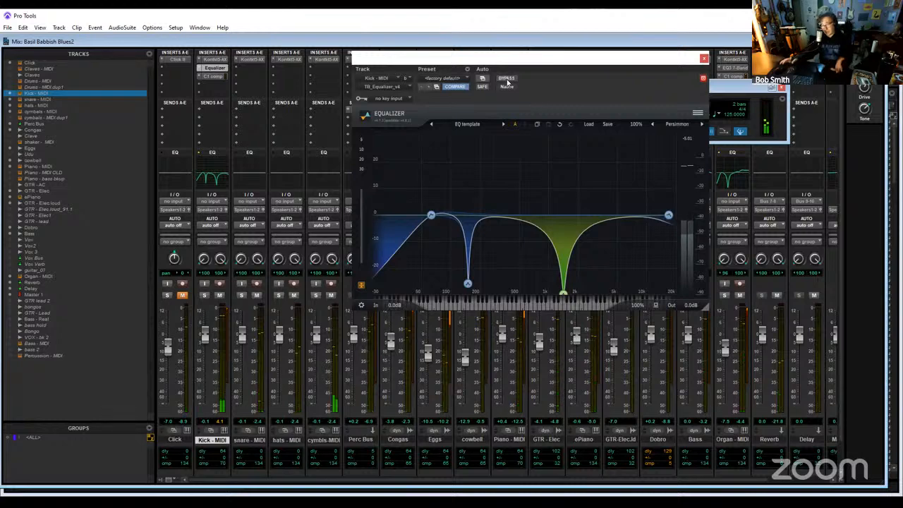
click(704, 60)
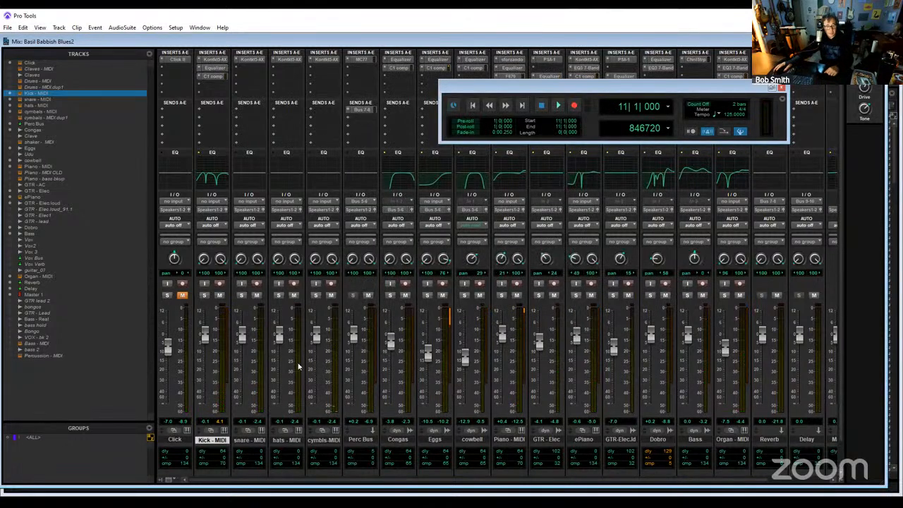
- Start playback with snare - MIDI soloed and insert the stereo EQ3 1-Band on that track
key(space)
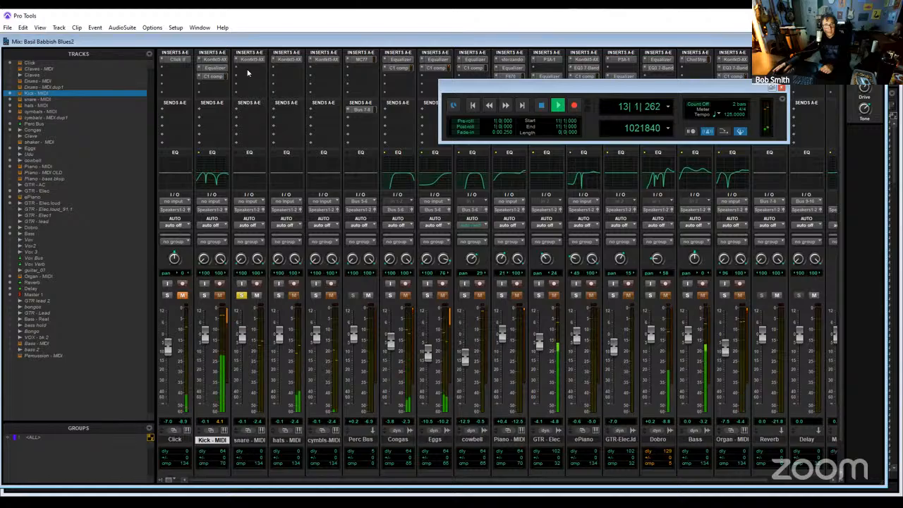
click(260, 89)
mouse_move(276, 98)
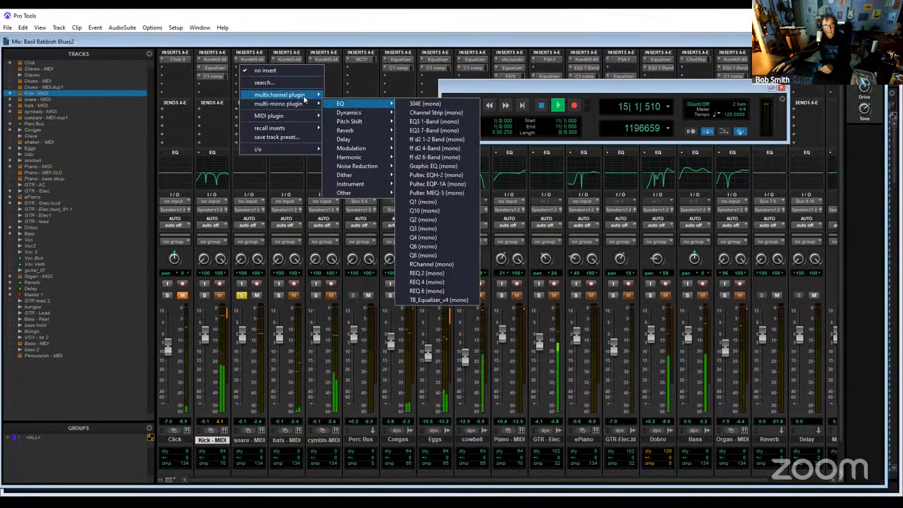
mouse_move(341, 97)
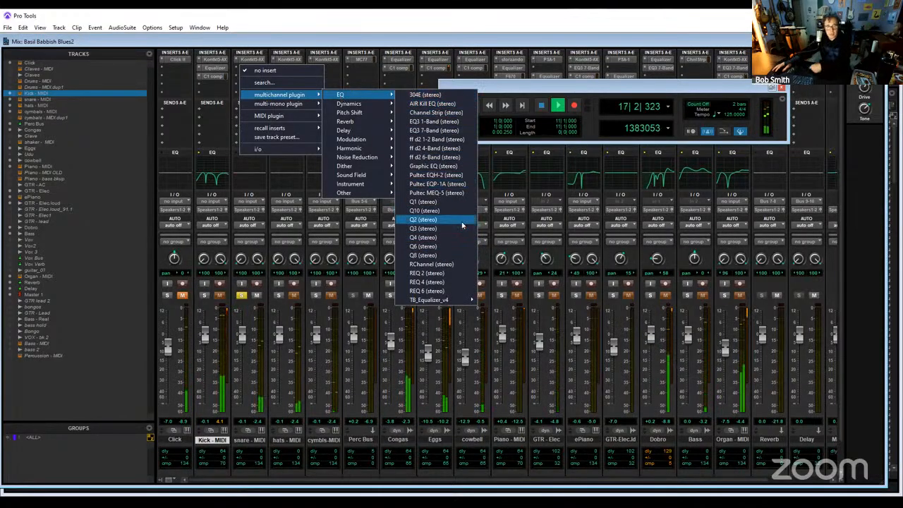
click(448, 124)
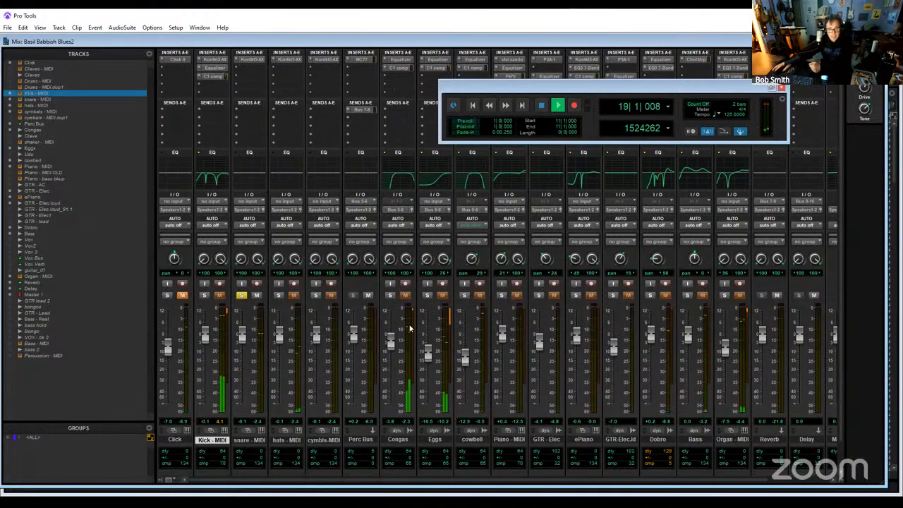
- Switch the EQ3 1-Band on snare - MIDI to a high-pass filter and set its frequency to 407.2 Hz
drag(531, 134, 496, 200)
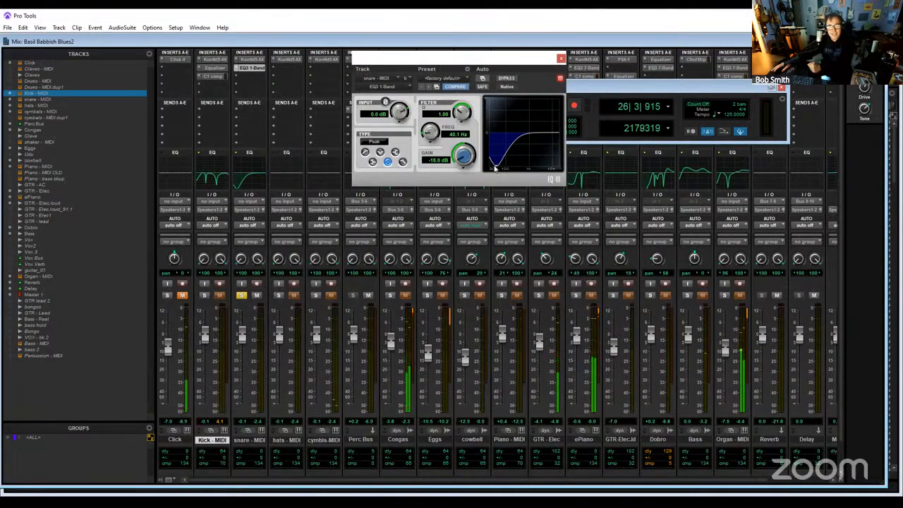
click(380, 152)
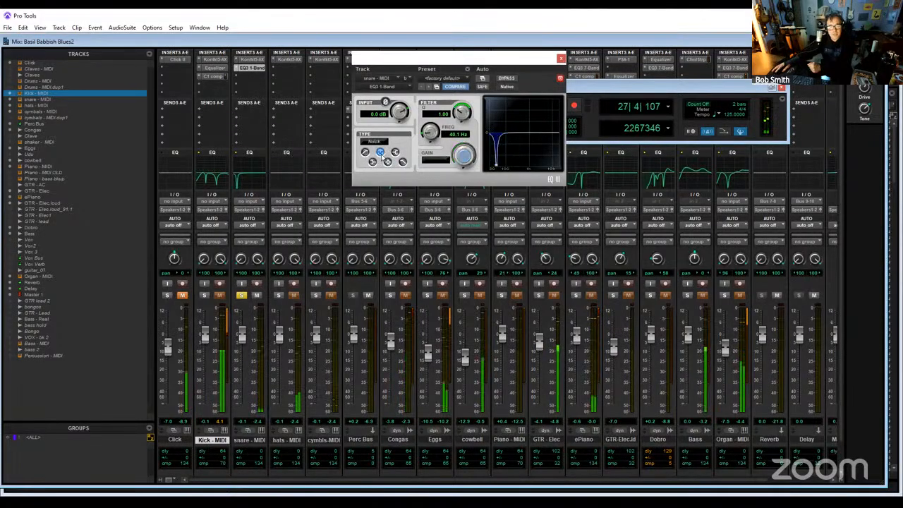
click(364, 152)
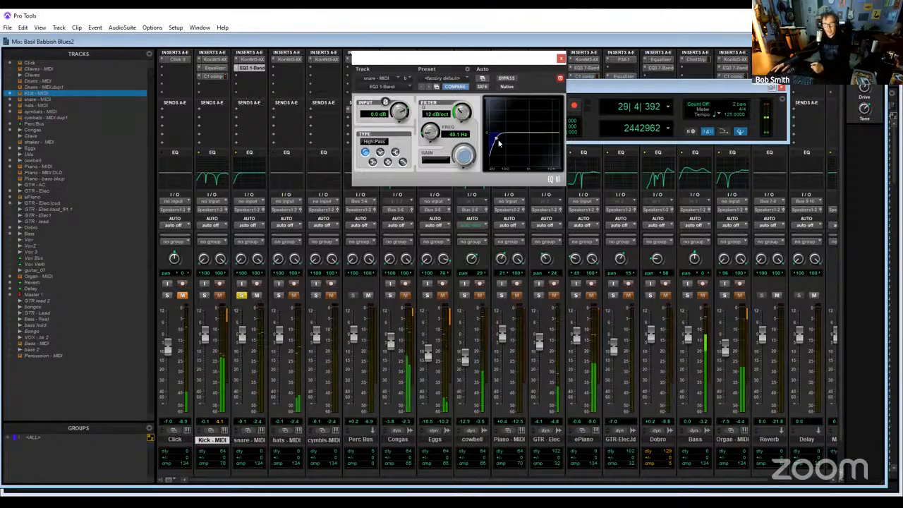
drag(493, 153, 520, 161)
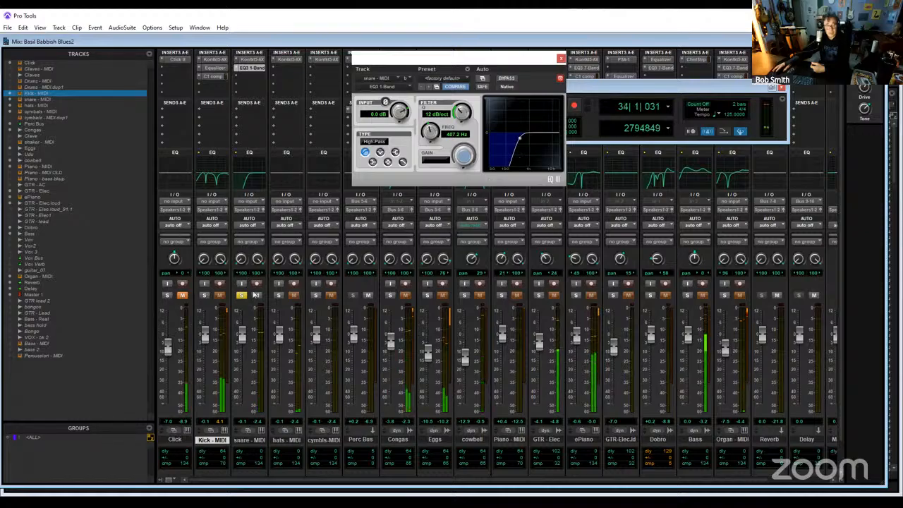
- Lower the snare's high-pass frequency to 308.3 Hz with the full mix playing, and check the snare soloed and unsoloed
click(244, 298)
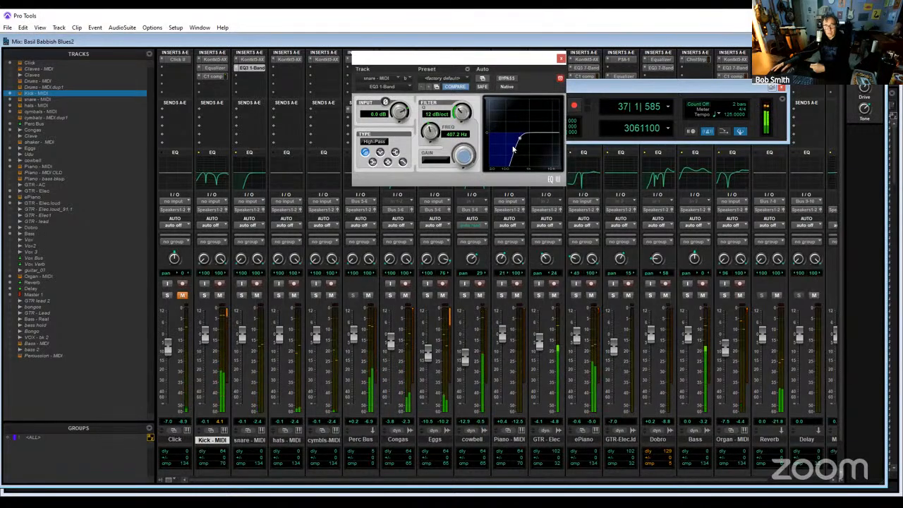
drag(517, 143, 515, 144)
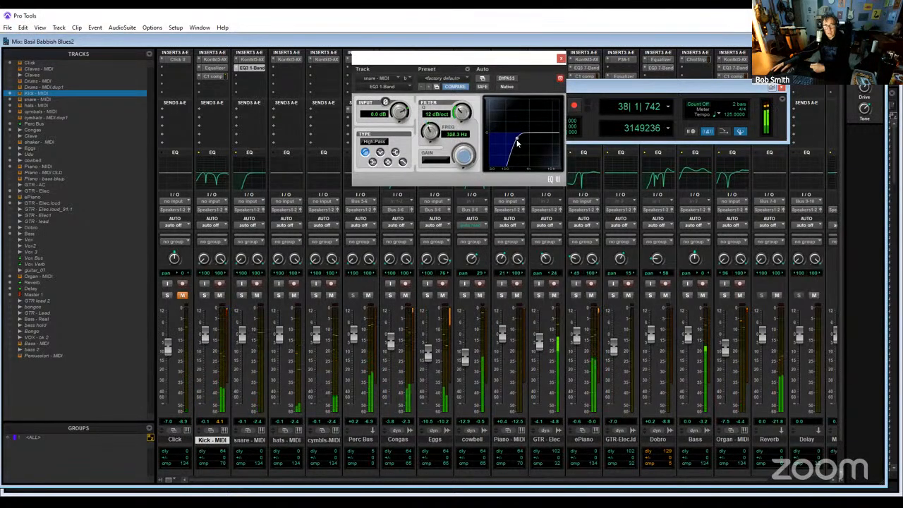
click(241, 295)
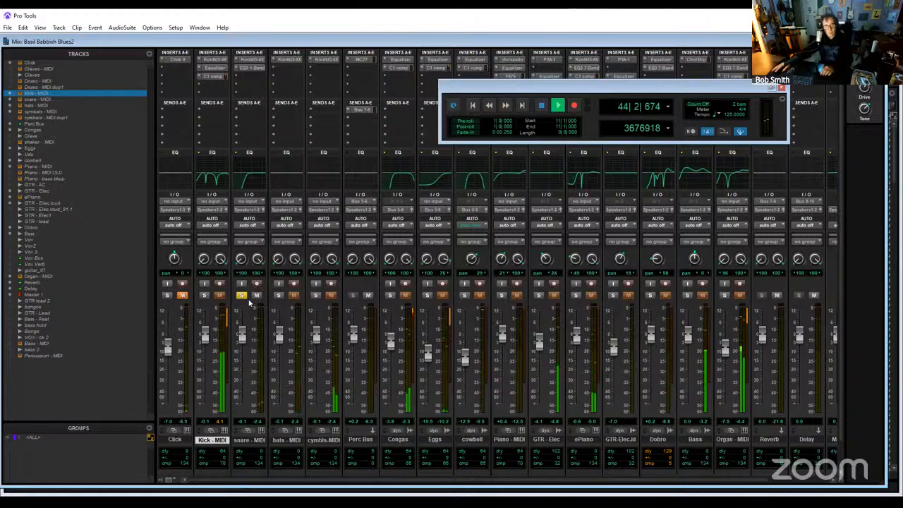
click(243, 296)
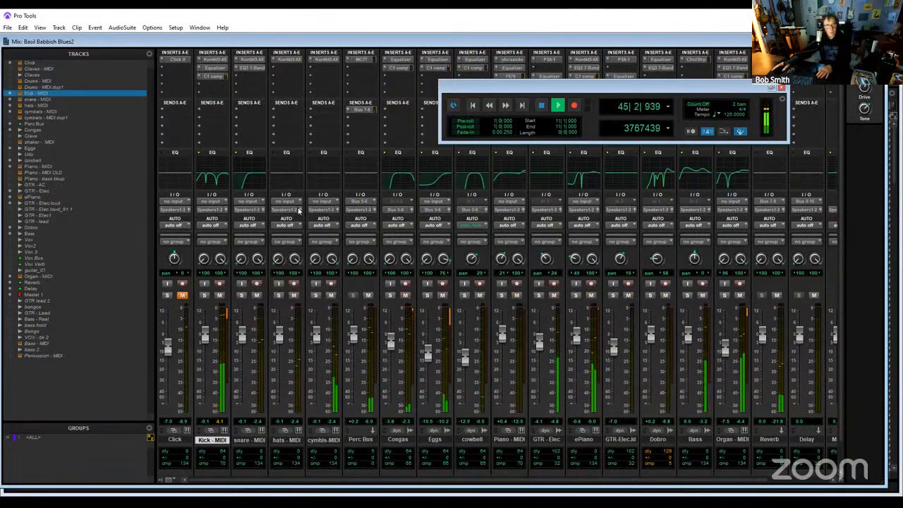
- Insert the stereo C1 comp after the EQ on snare - MIDI and load its Classic compressor preset
click(253, 80)
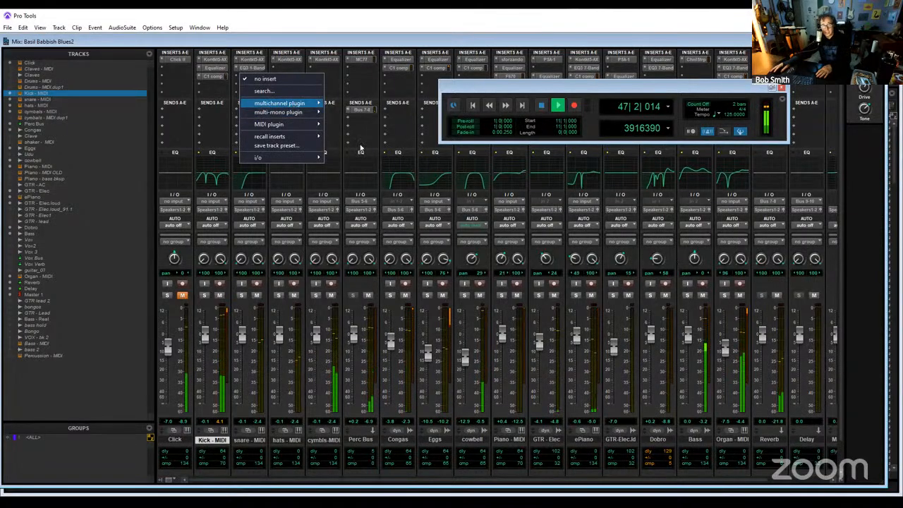
mouse_move(282, 103)
mouse_move(348, 111)
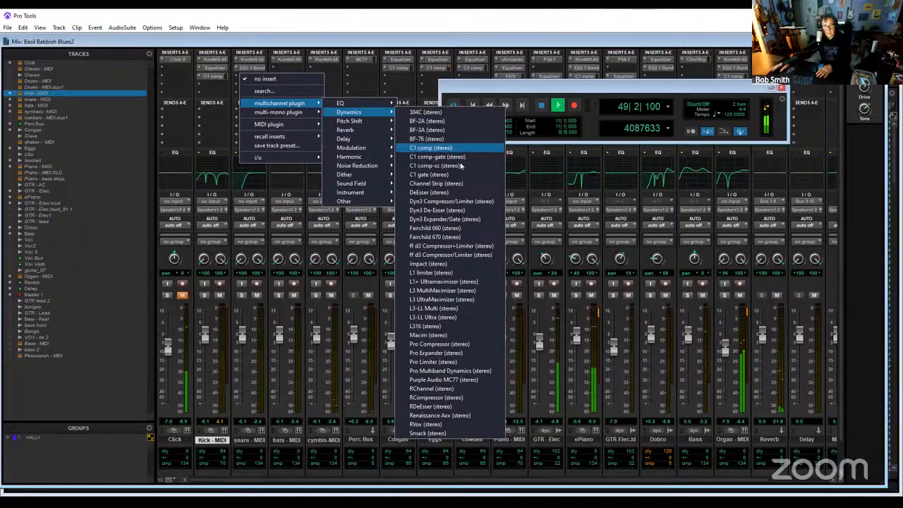
click(452, 147)
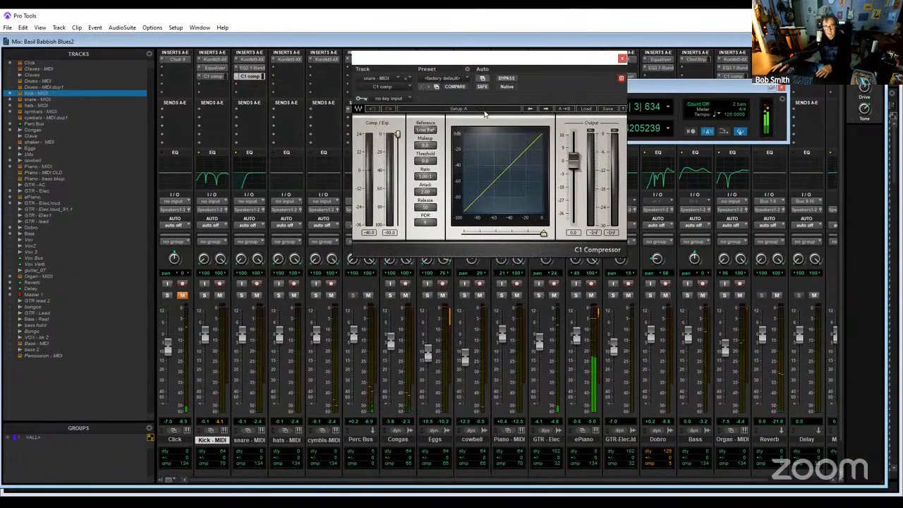
click(586, 109)
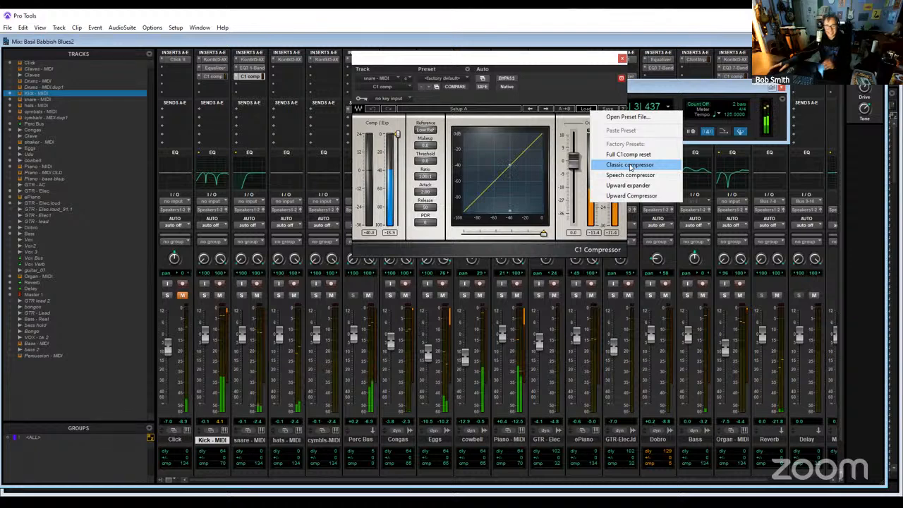
click(630, 166)
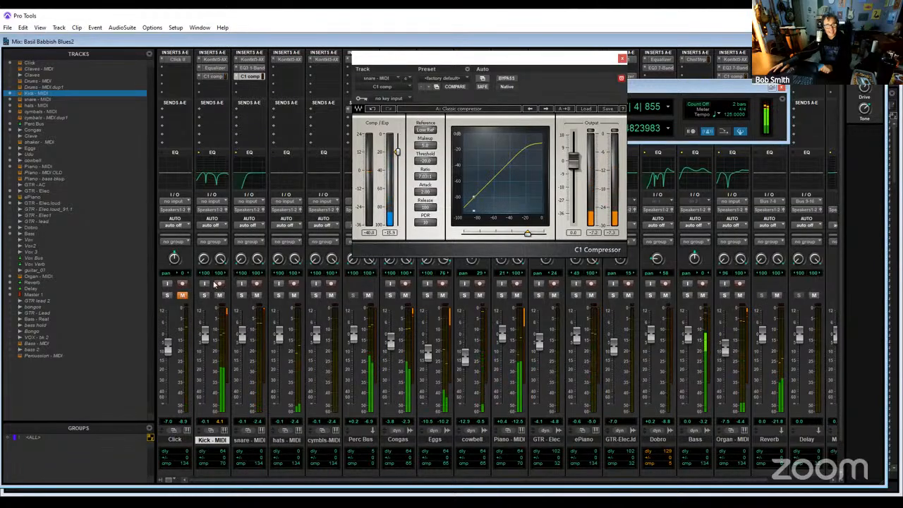
- Solo Kick - MIDI, reopen its equalizer, and audition presets from Default through Spectrum analyzer to AI template
key(shift+s)
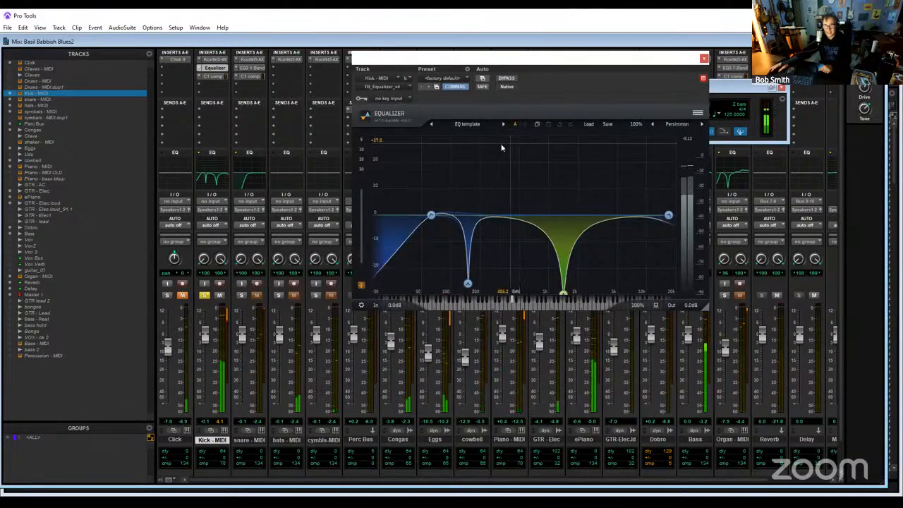
click(479, 128)
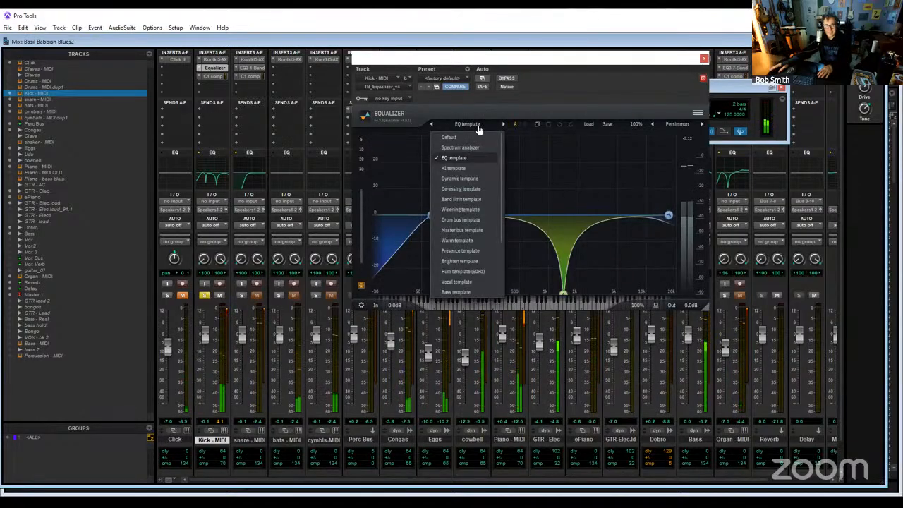
click(469, 137)
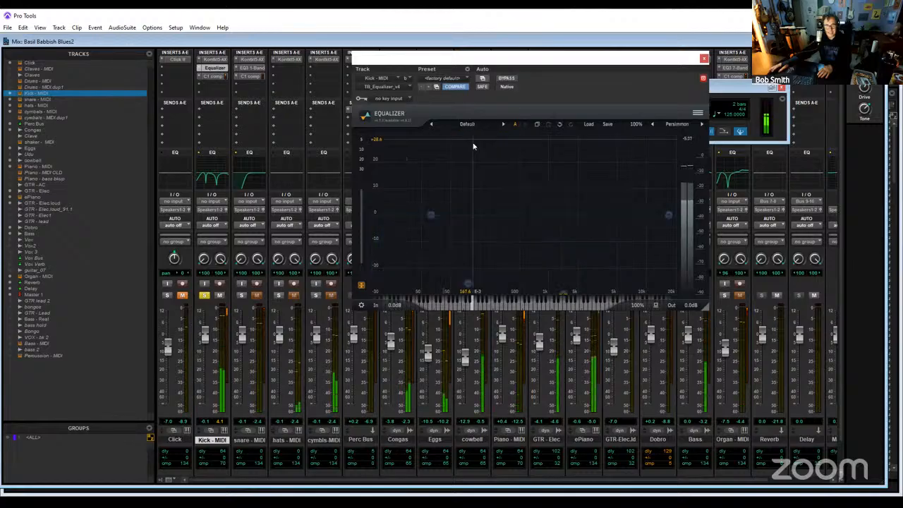
click(504, 125)
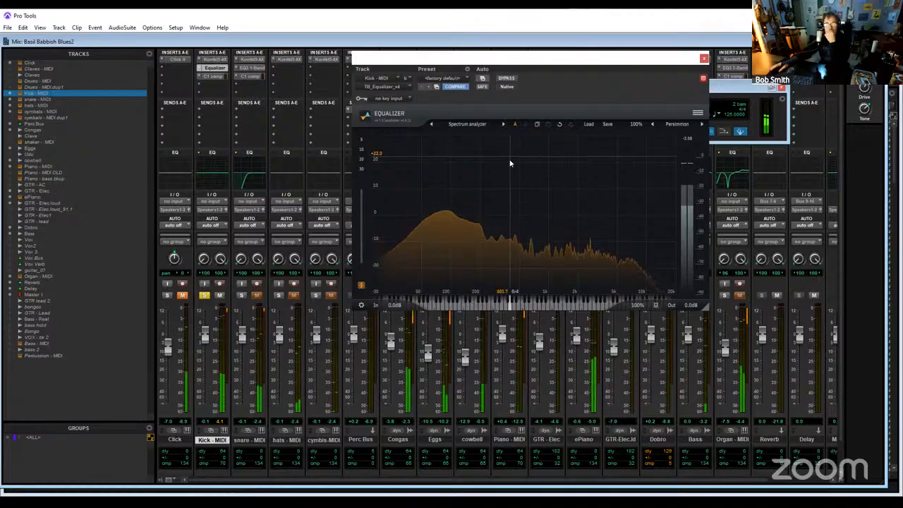
click(503, 124)
click(503, 124)
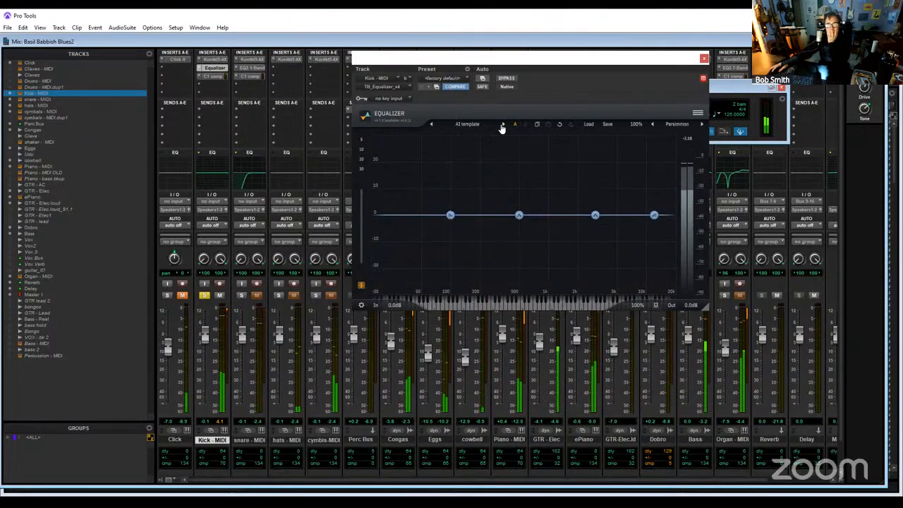
- Advance the kick equalizer's presets past Band limit template and load Drum bus template
click(503, 124)
click(503, 124)
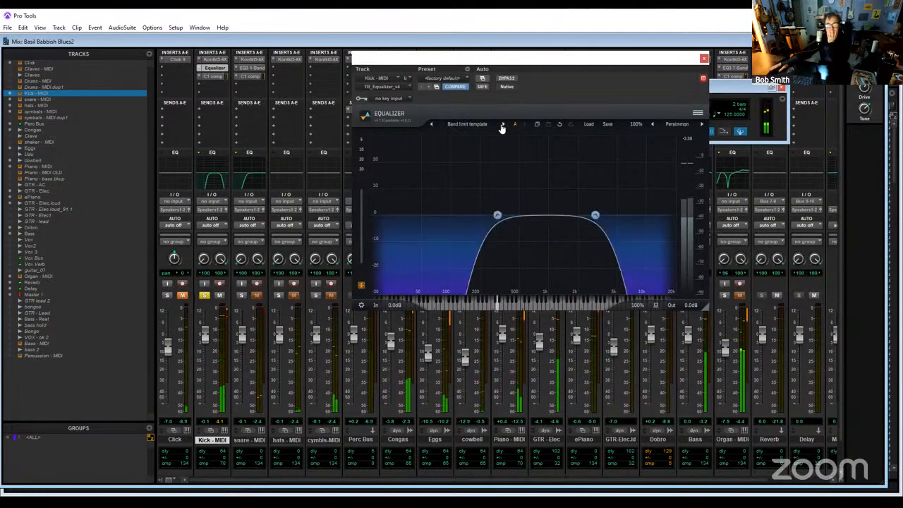
click(503, 124)
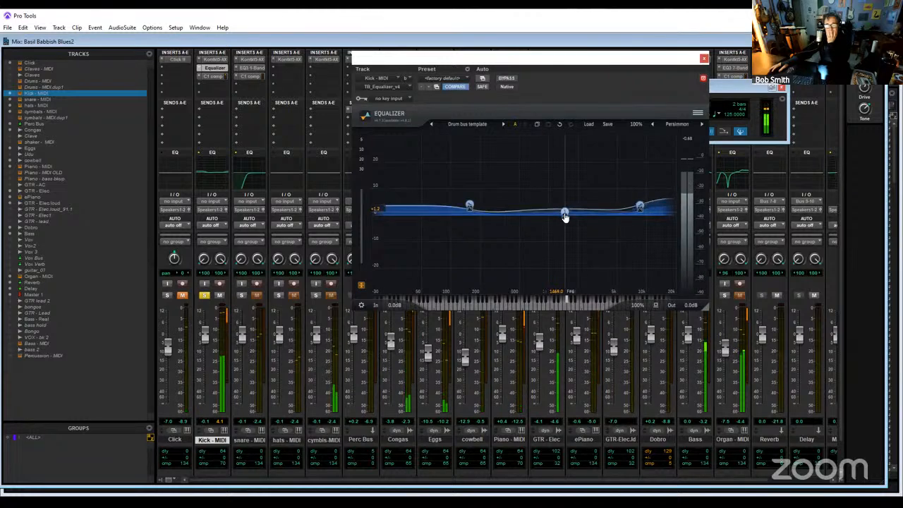
- Reshape the kick EQ with a mid bell at about 439 Hz, -7.2 dB, a high shelf near 17000 Hz, -29.5 dB, and a low shelf at 23 Hz, -30.0 dB
drag(565, 216, 516, 240)
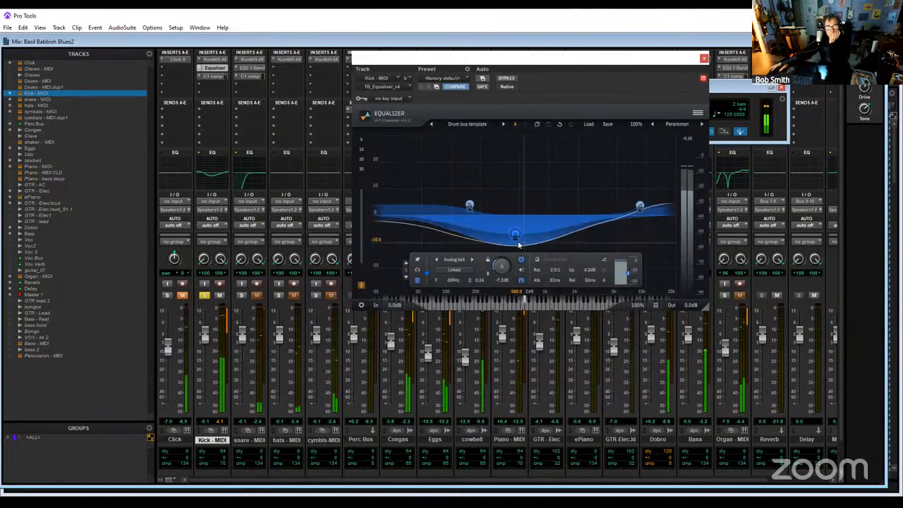
drag(641, 211, 675, 301)
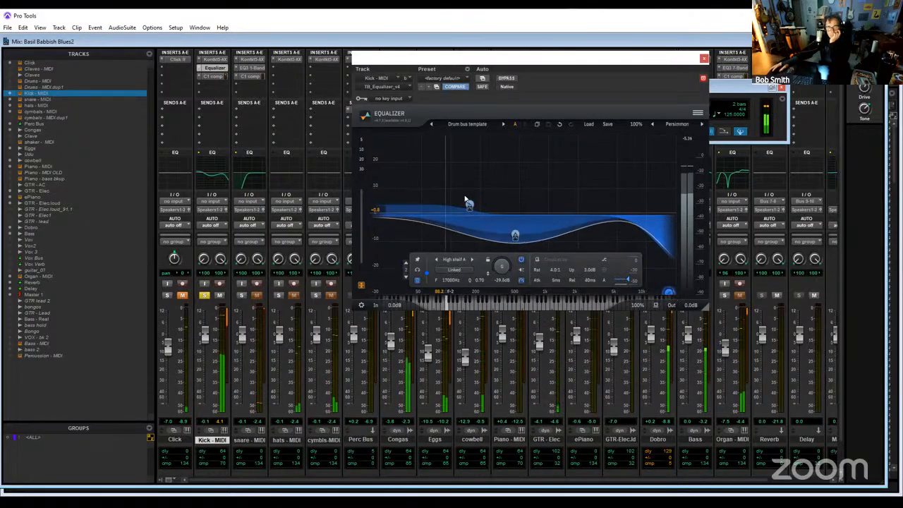
drag(470, 210, 331, 314)
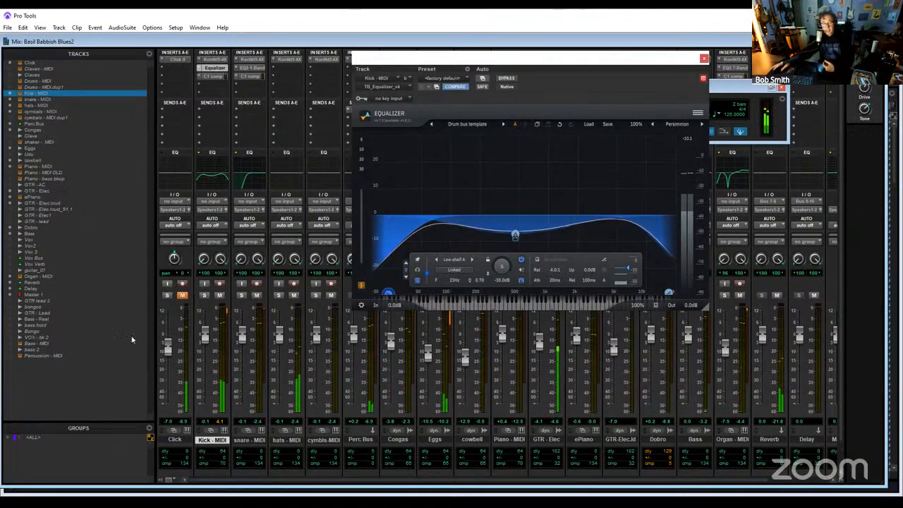
- Compare the kick soloed and in the full mix, with its equalizer bypassed and active, and close the equalizer with the kick unsoloed
click(204, 296)
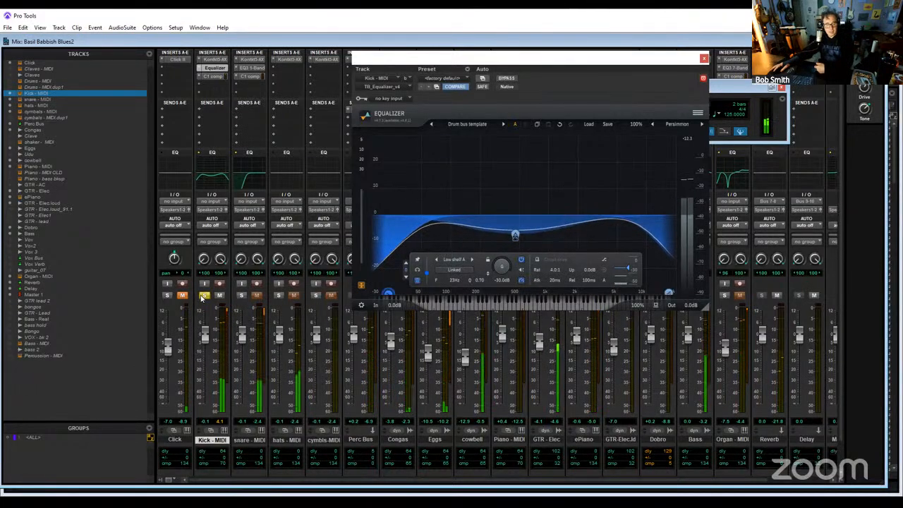
click(204, 295)
click(204, 296)
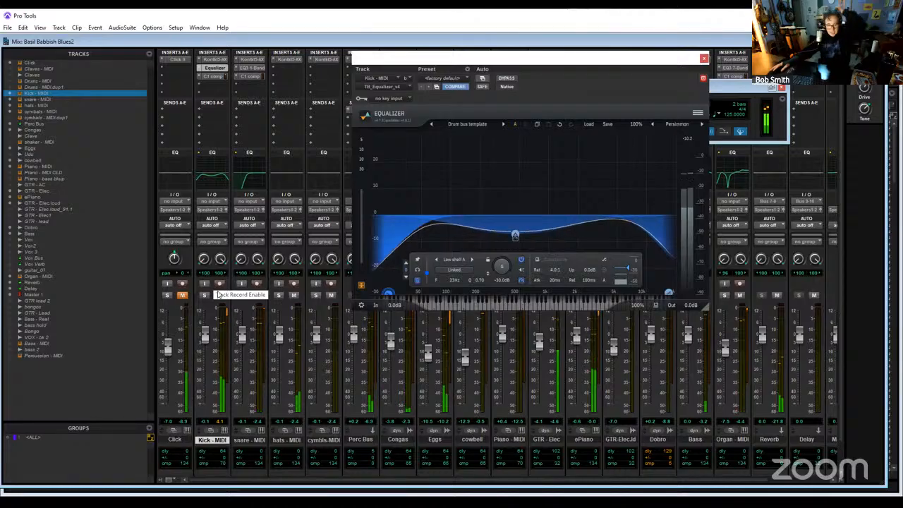
click(507, 79)
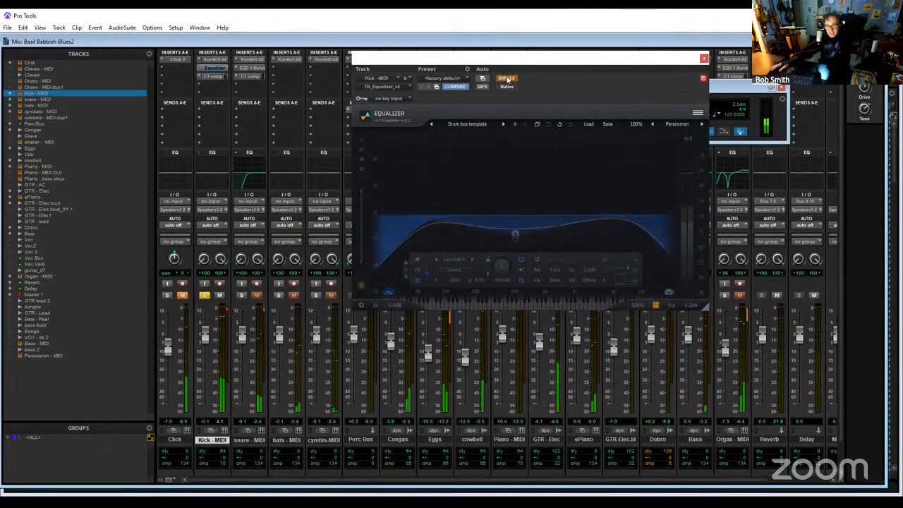
click(506, 79)
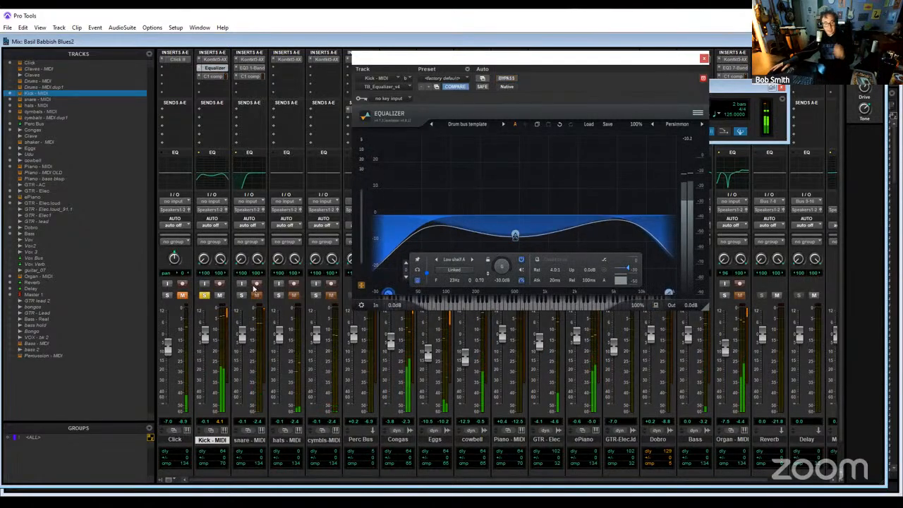
click(204, 295)
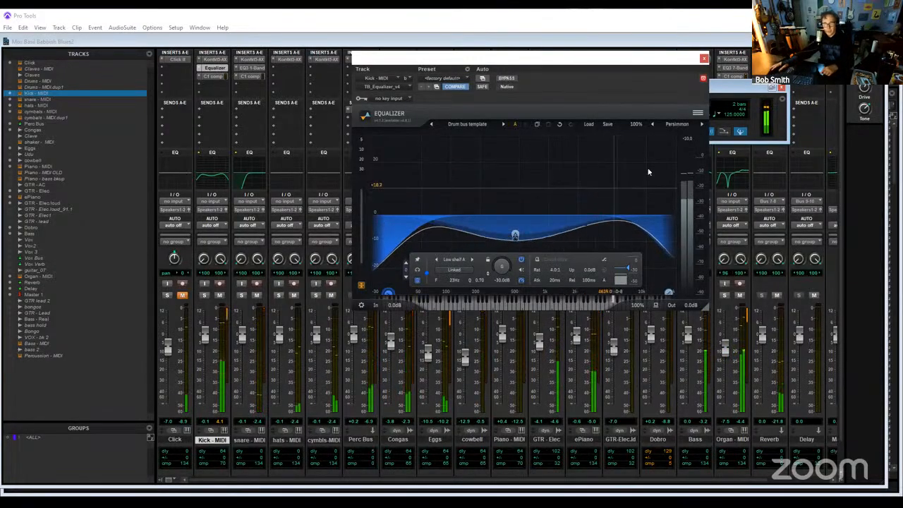
click(704, 58)
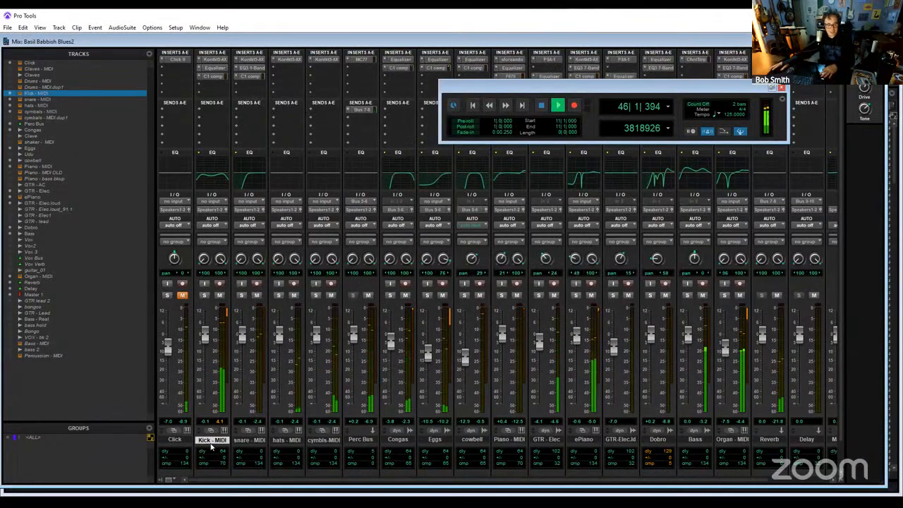
- Listen to snare - MIDI and Kick - MIDI soloed together, and return both to the full mix
click(241, 296)
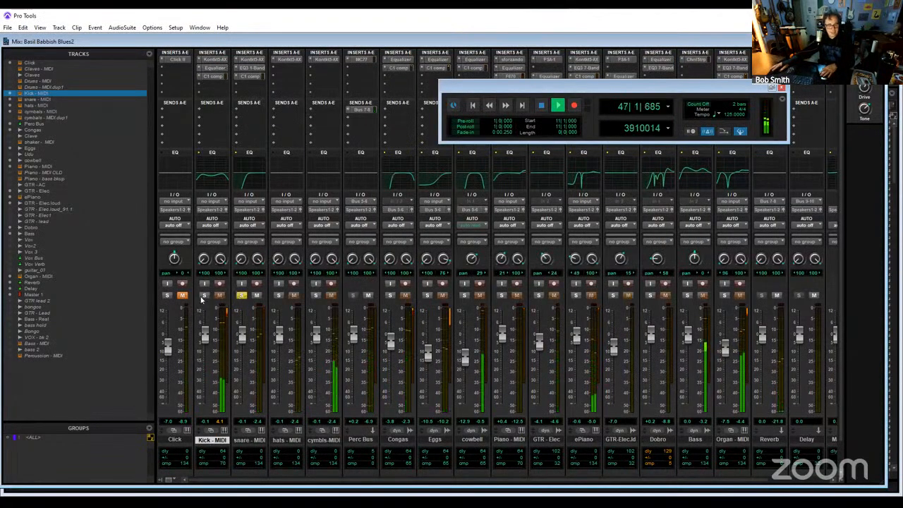
click(205, 296)
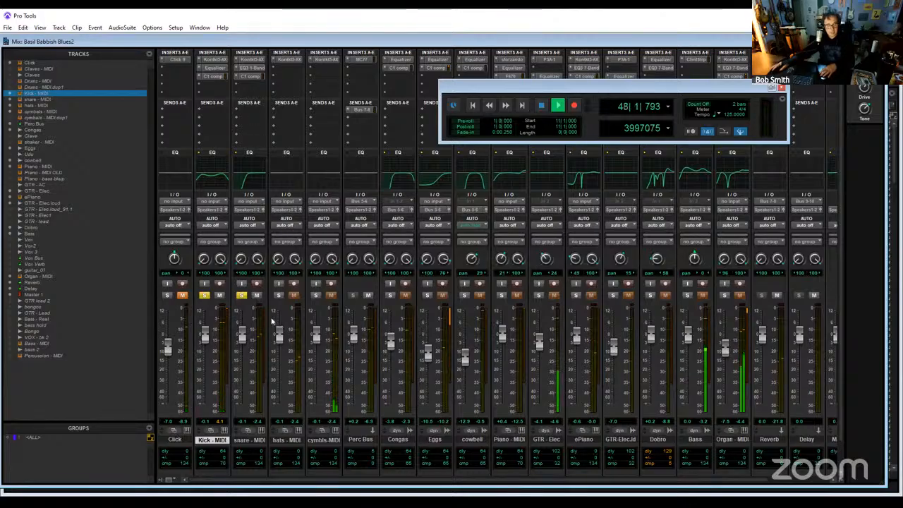
click(247, 77)
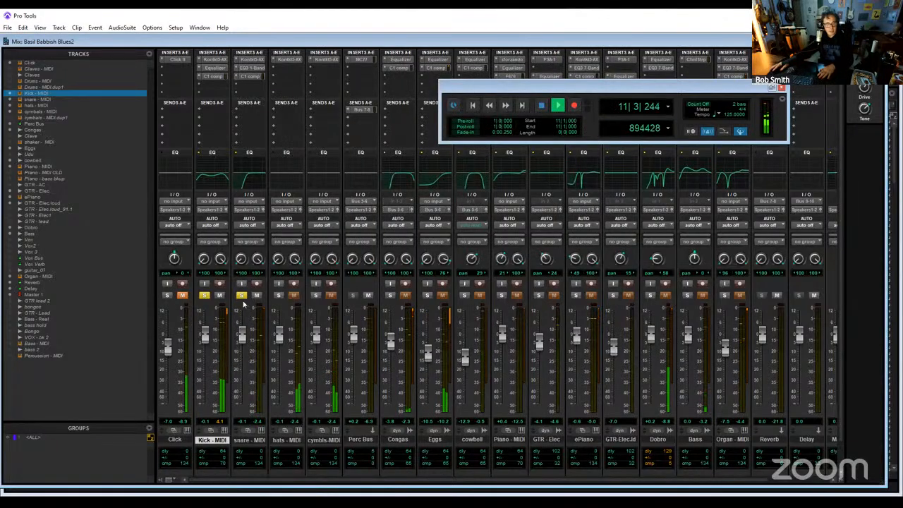
click(242, 295)
click(205, 296)
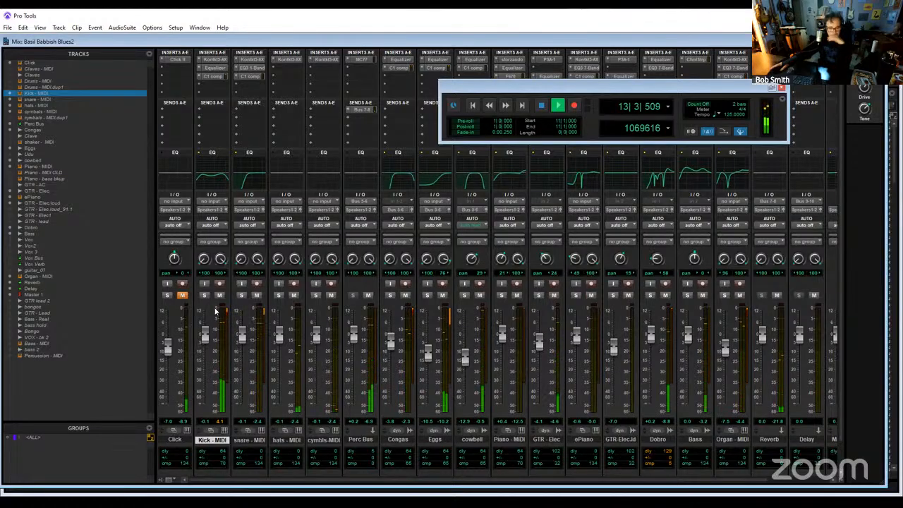
- Insert the stereo EQ3 1-Band multichannel plugin on hats - MIDI below its instrument
click(289, 70)
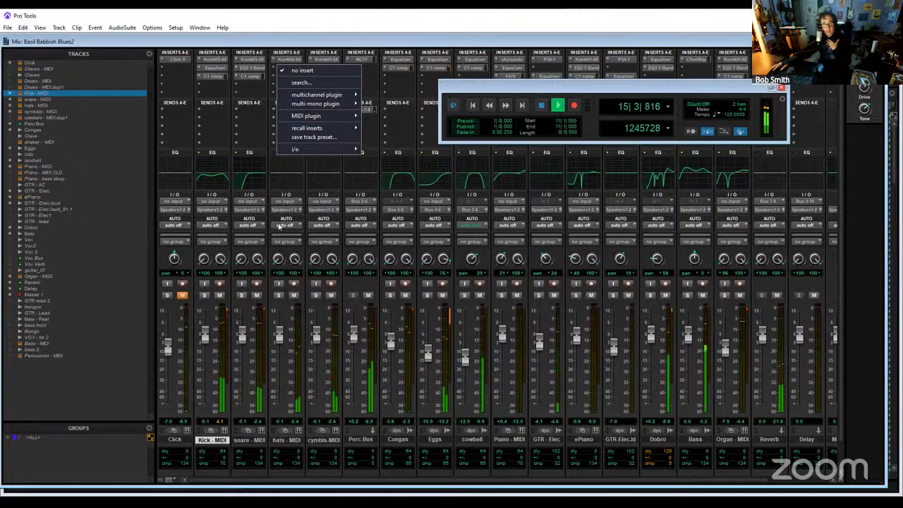
click(252, 87)
click(252, 85)
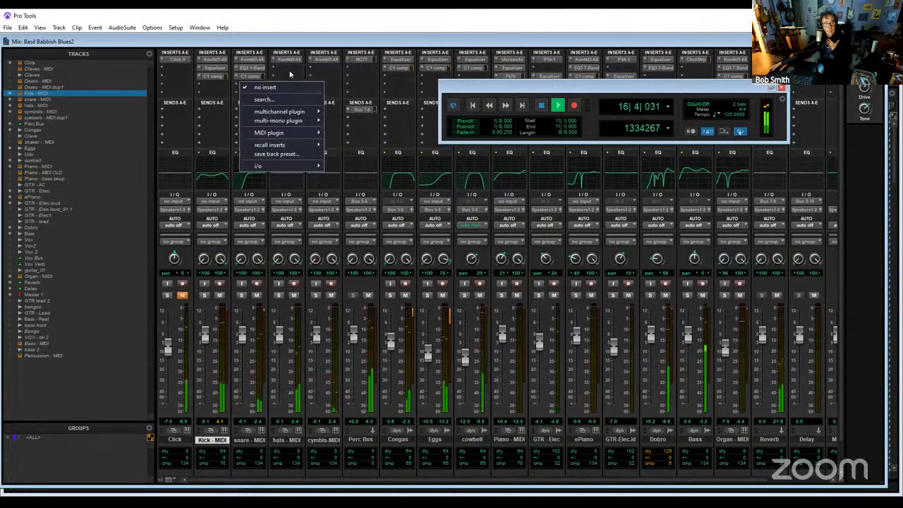
click(289, 76)
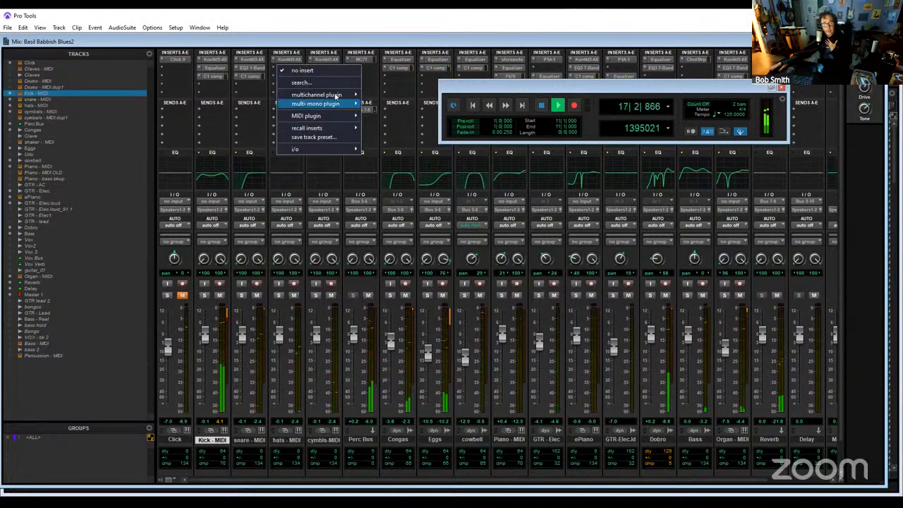
mouse_move(353, 94)
mouse_move(388, 94)
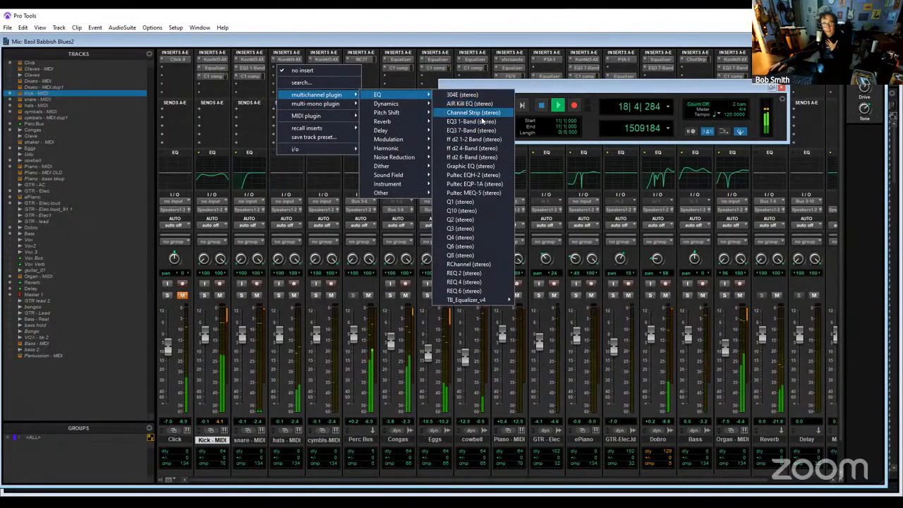
click(471, 122)
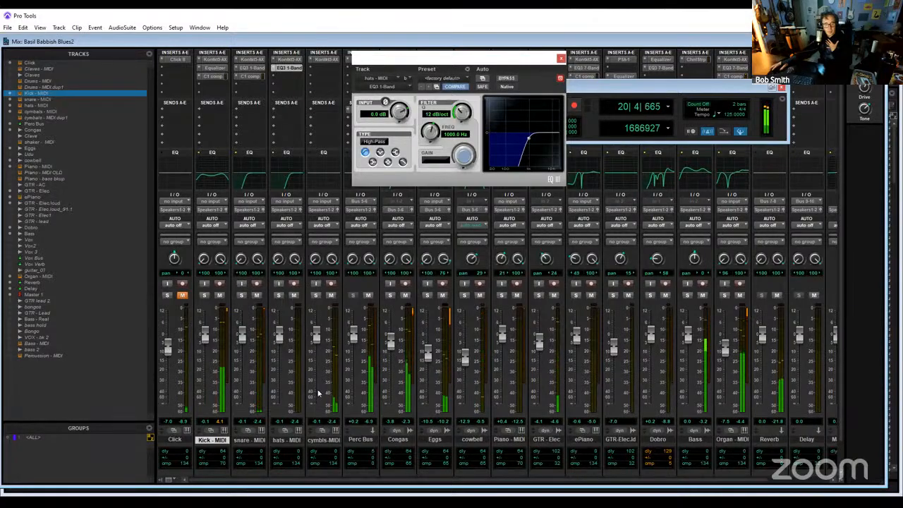
- Solo hats - MIDI and lower its high-pass filter frequency to 490.1 Hz while listening
click(278, 295)
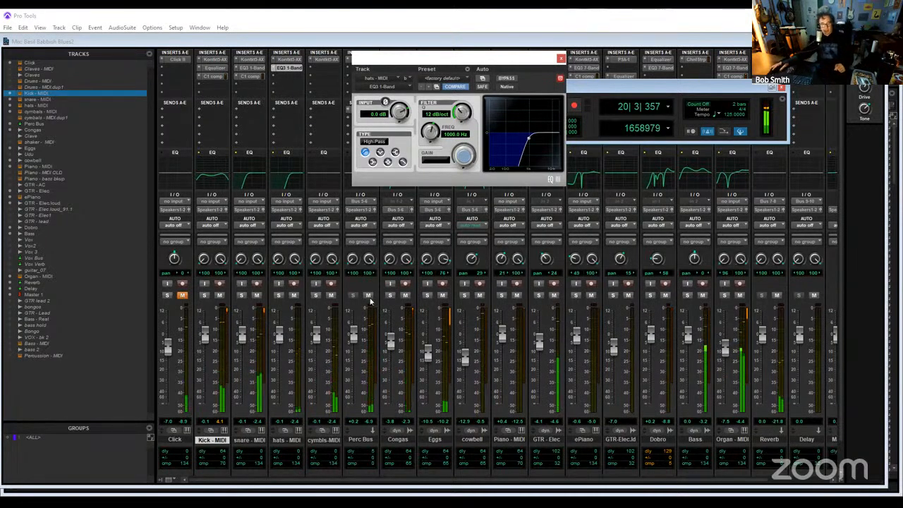
click(278, 296)
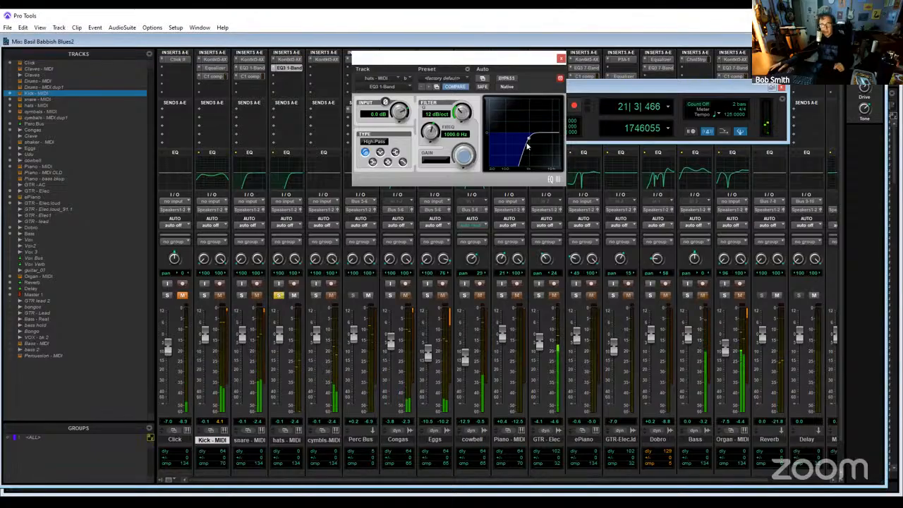
mouse_move(527, 143)
mouse_down()
mouse_move(505, 145)
mouse_move(527, 143)
mouse_up()
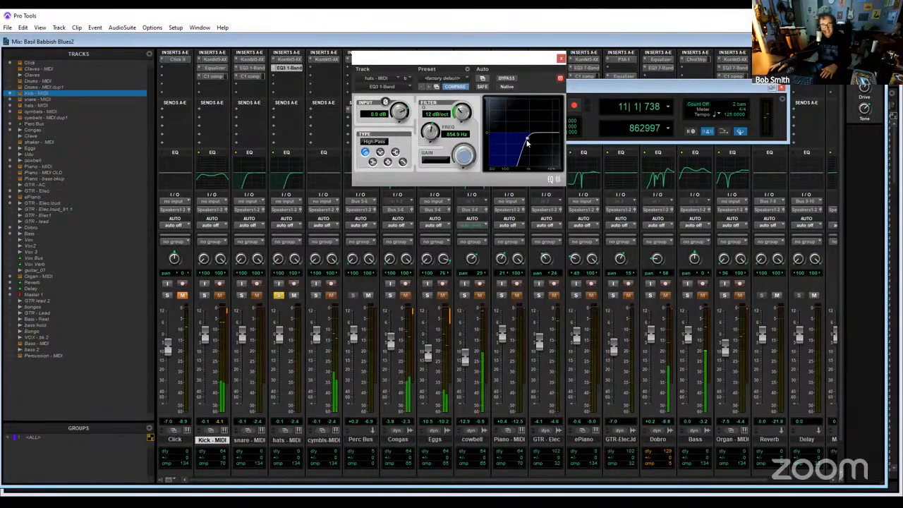
mouse_move(527, 143)
mouse_down()
mouse_move(494, 148)
mouse_move(520, 140)
mouse_up()
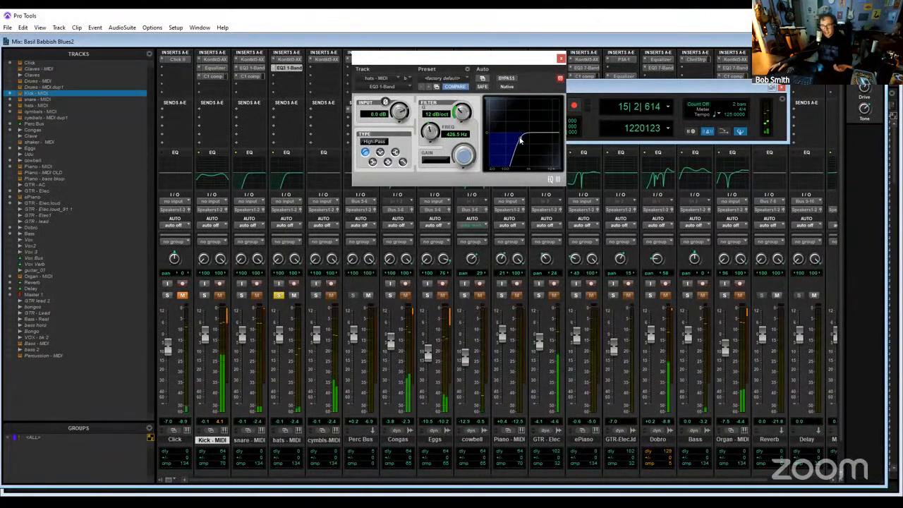
drag(520, 140, 522, 141)
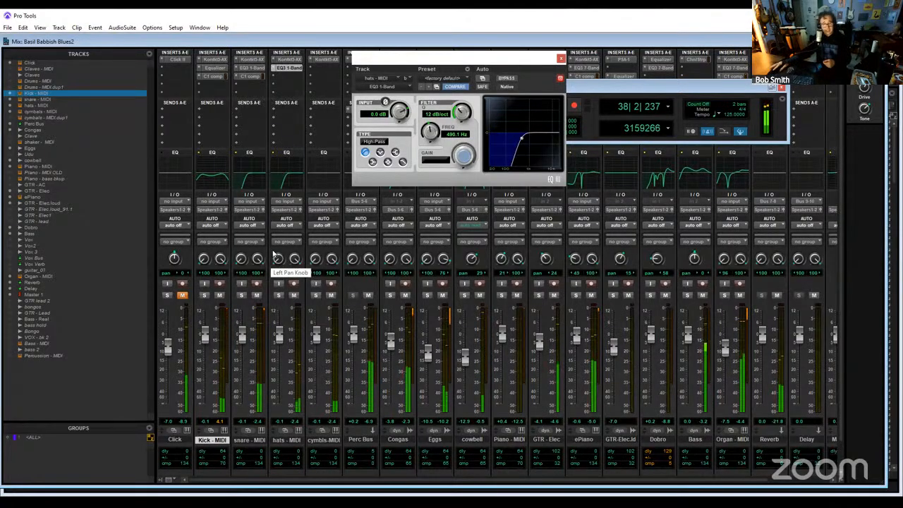
- Reopen the hats equalizer, stop playback, move the plugin window clear of the transport, and close it
click(295, 68)
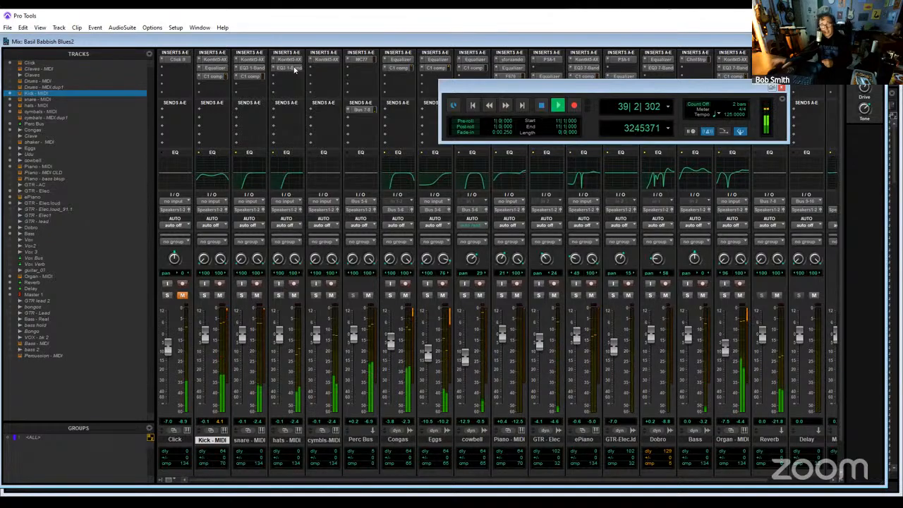
click(290, 68)
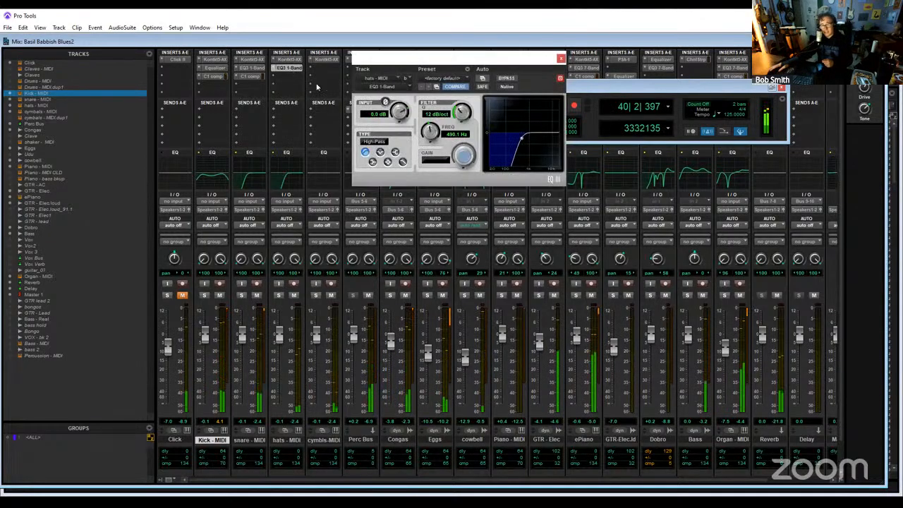
click(628, 91)
key(space)
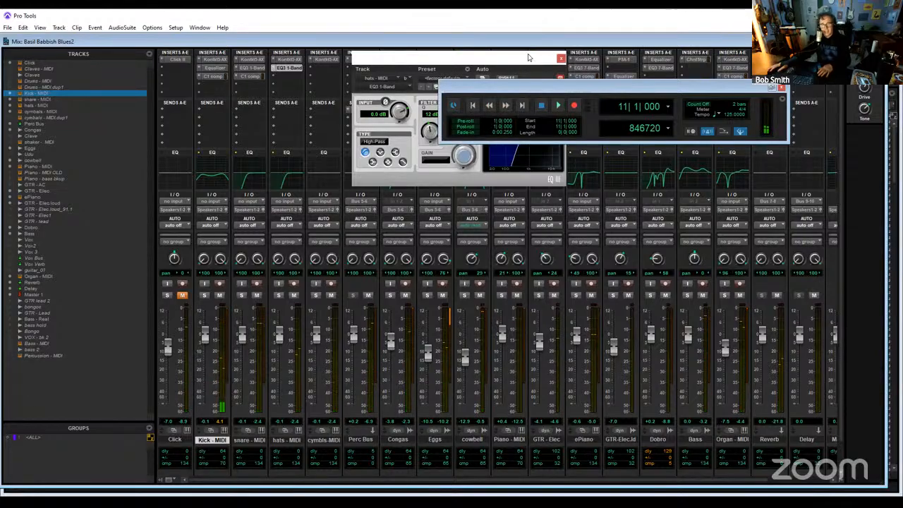
drag(525, 59, 423, 165)
click(460, 166)
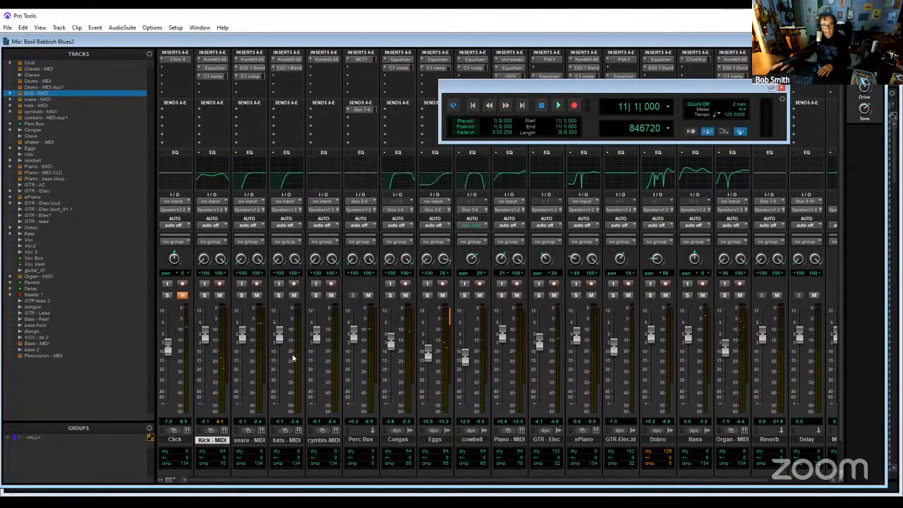
- Insert the stereo EQ3 1-Band on cymbals - MIDI, set it to high-pass, and move its window away from the solo controls
click(325, 74)
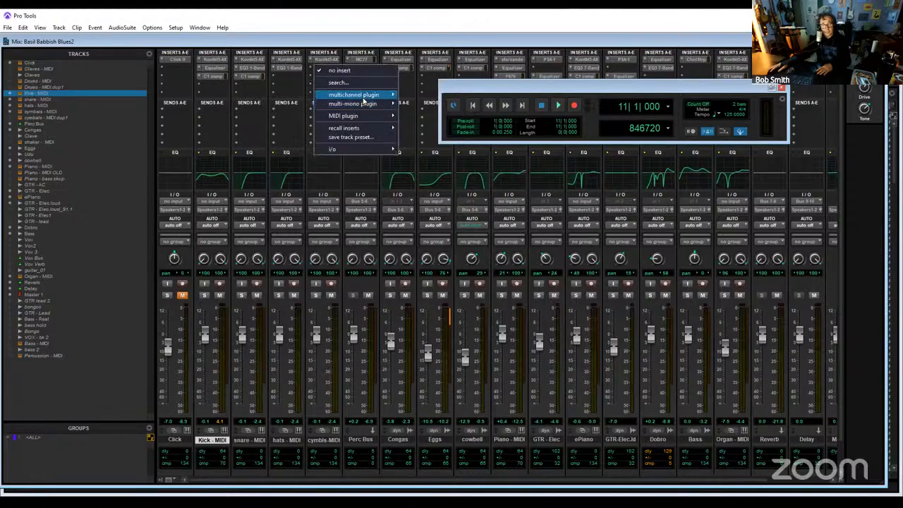
mouse_move(361, 94)
mouse_move(415, 96)
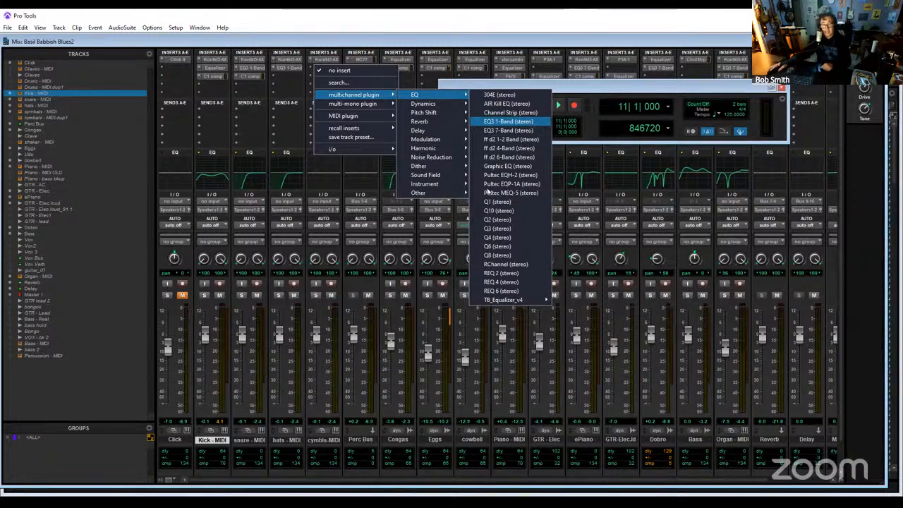
click(263, 259)
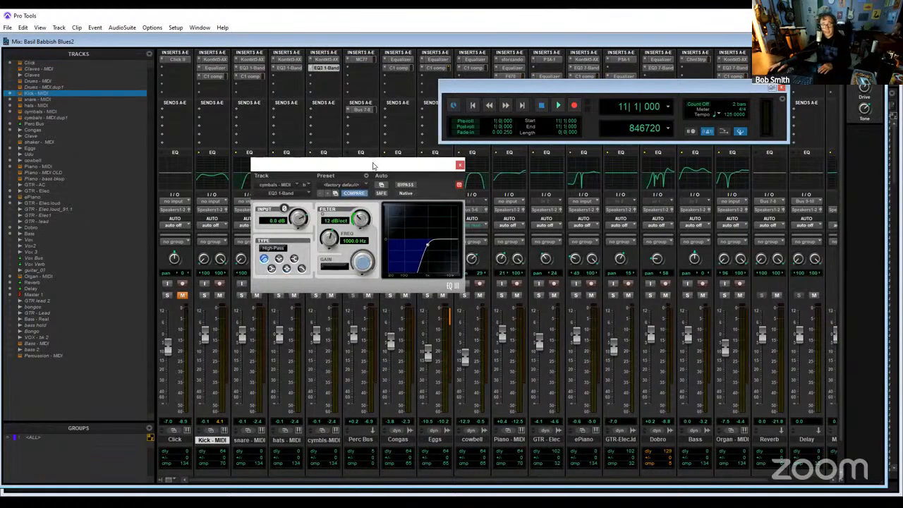
drag(339, 165, 517, 122)
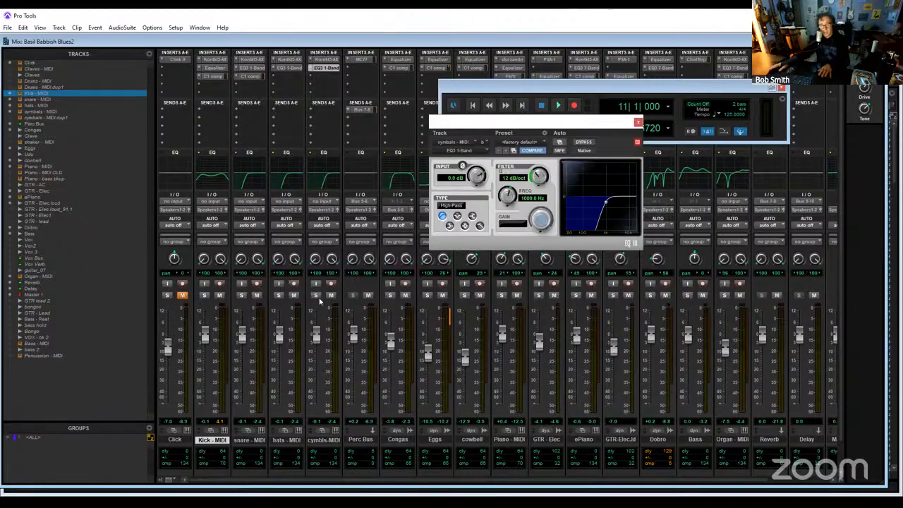
- Solo cymbals - MIDI, start playback, and switch from the Mix window to the Edit window
click(316, 295)
key(space)
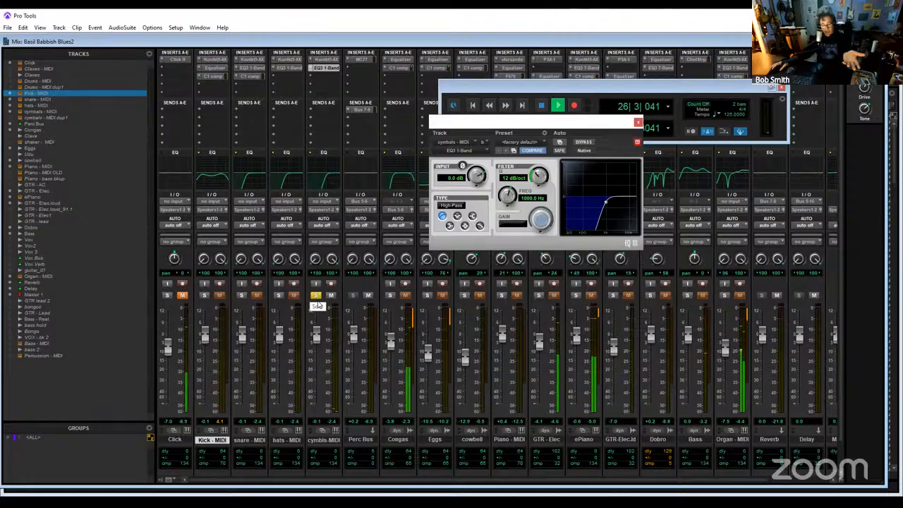
key(ctrl+equal)
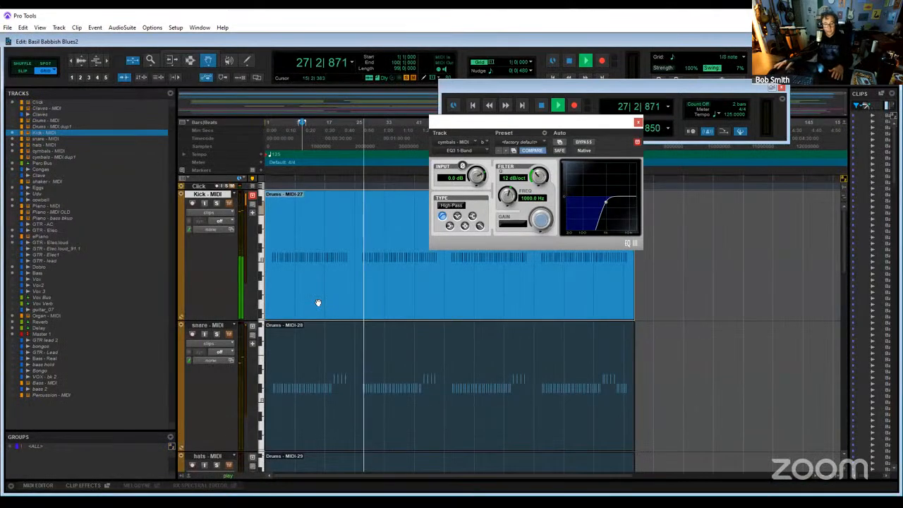
- Compare cymbals - MIDI soloed and unsoloed during playback, replay it from bar 36, and stop
scroll(429, 405, down, 10)
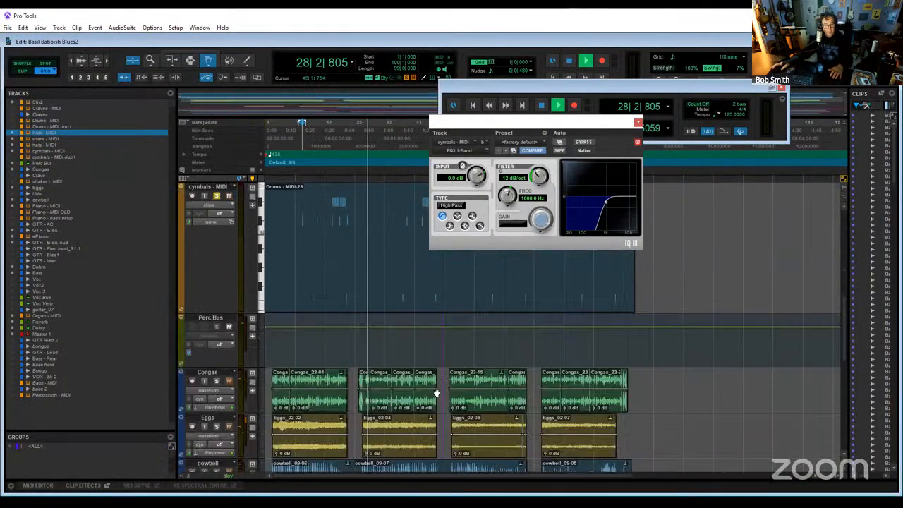
scroll(433, 393, up, 7)
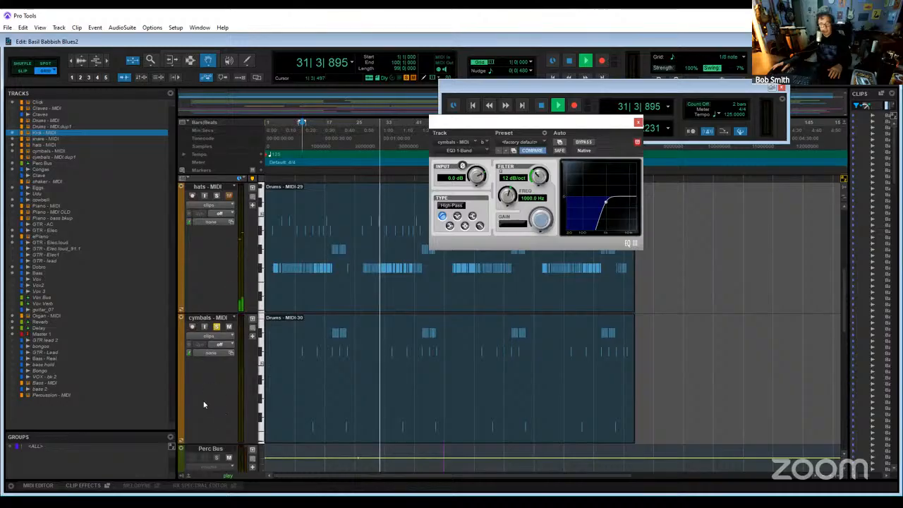
click(216, 328)
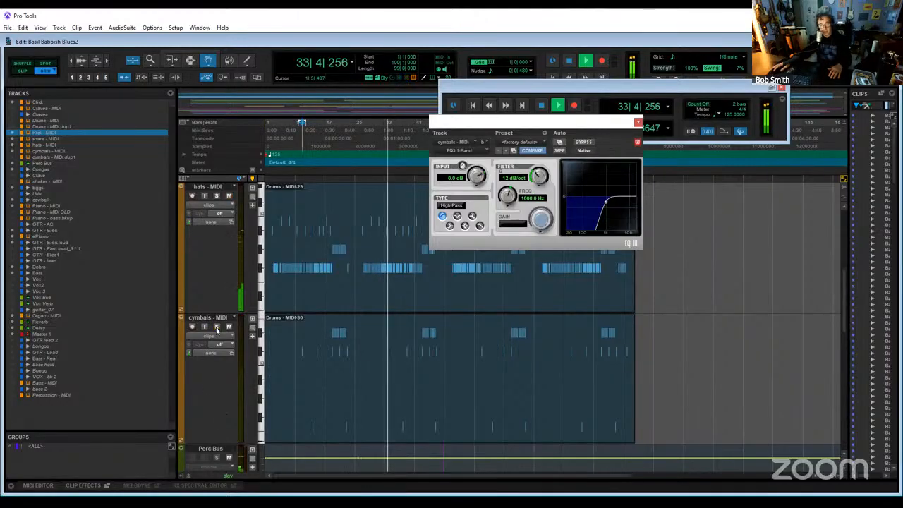
click(216, 328)
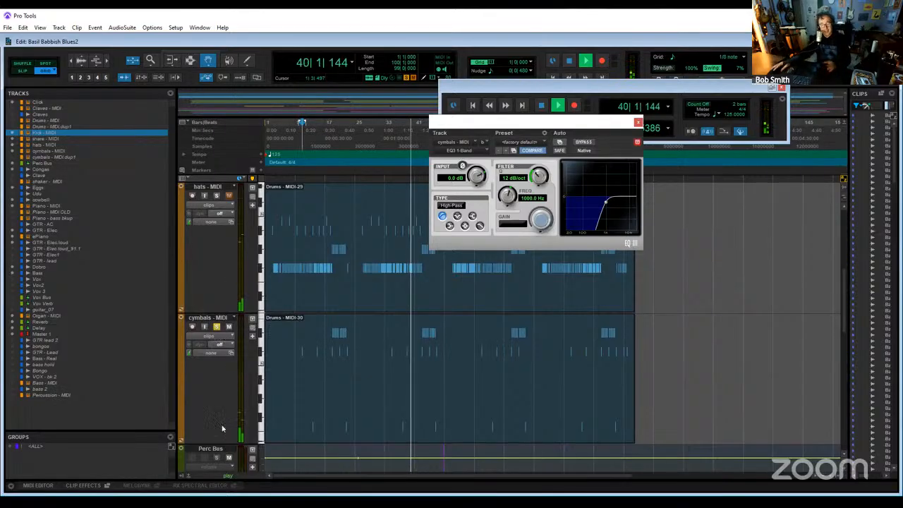
click(396, 125)
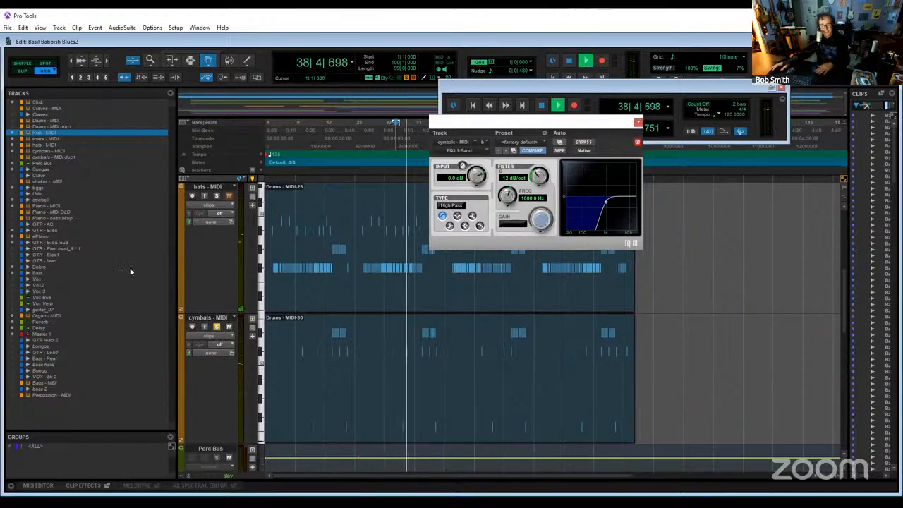
key(space)
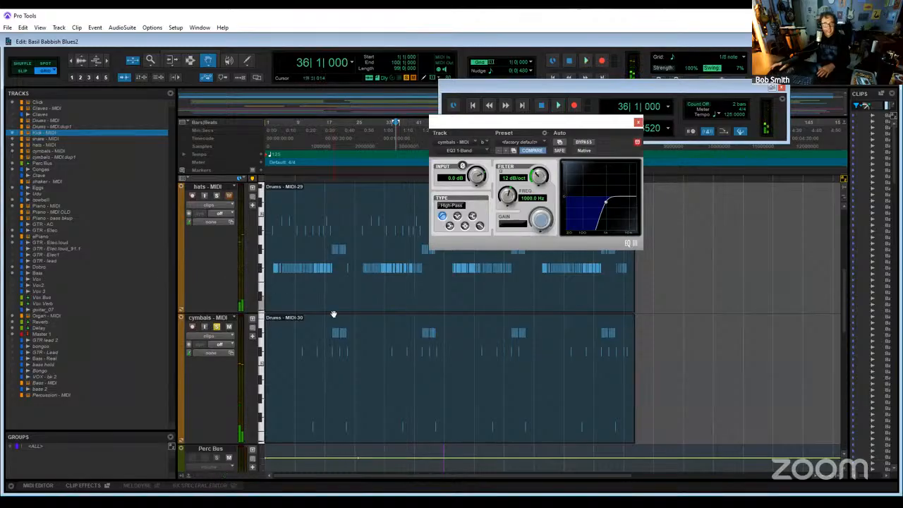
- Commit the Kick - MIDI track to audio offline, with its source track hidden and made inactive
scroll(334, 317, up, 4)
scroll(335, 344, down, 3)
scroll(335, 345, up, 3)
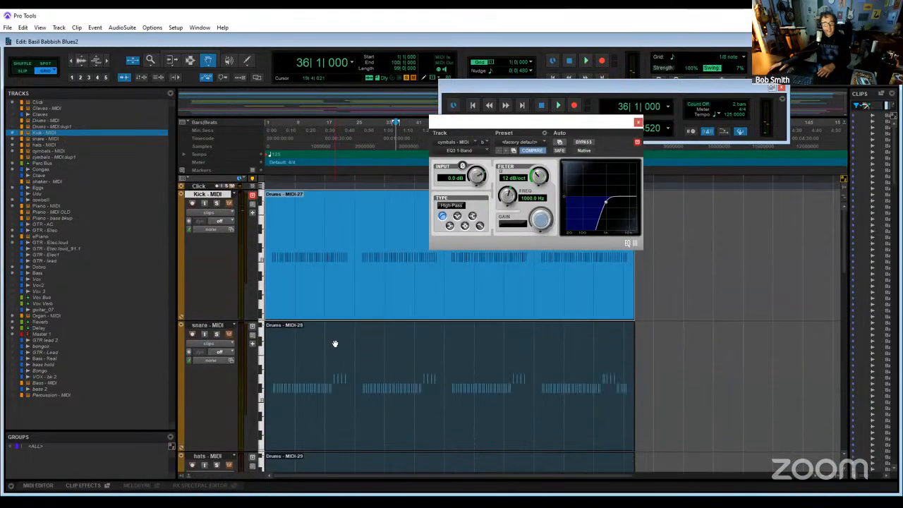
scroll(289, 311, down, 3)
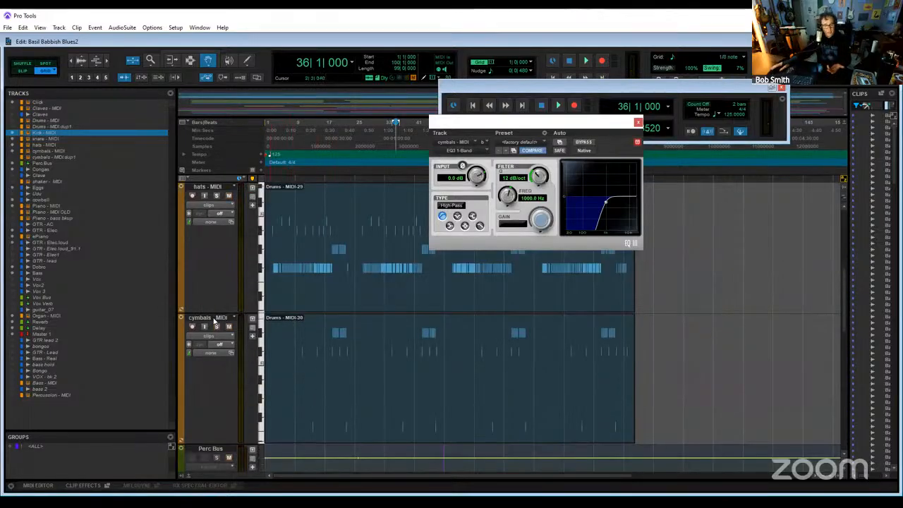
scroll(264, 361, up, 3)
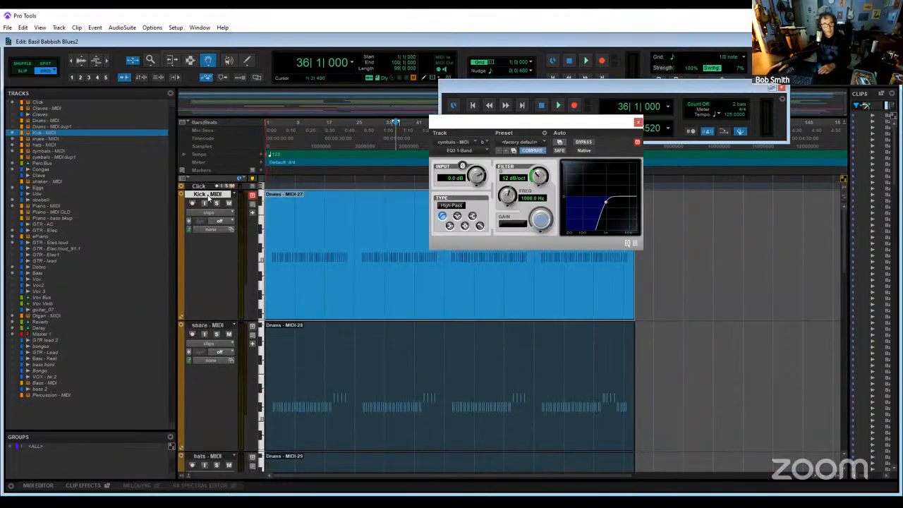
right_click(209, 197)
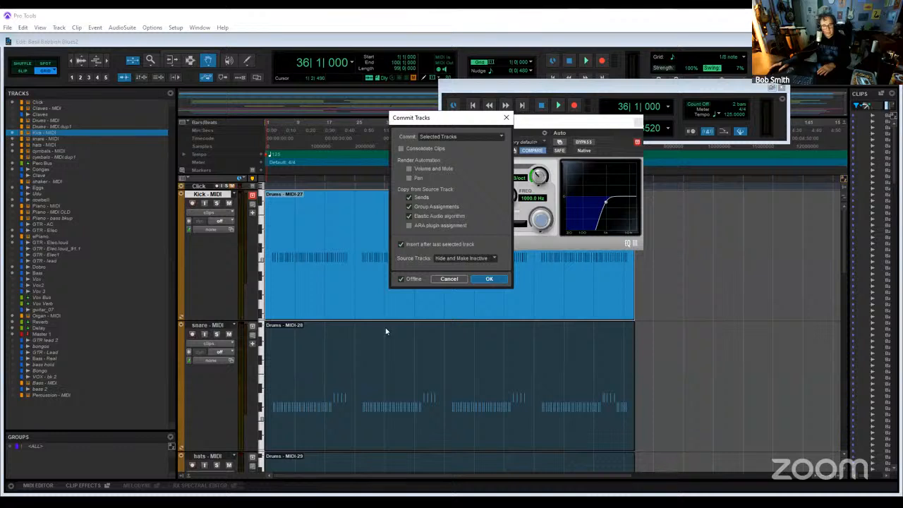
key(Return)
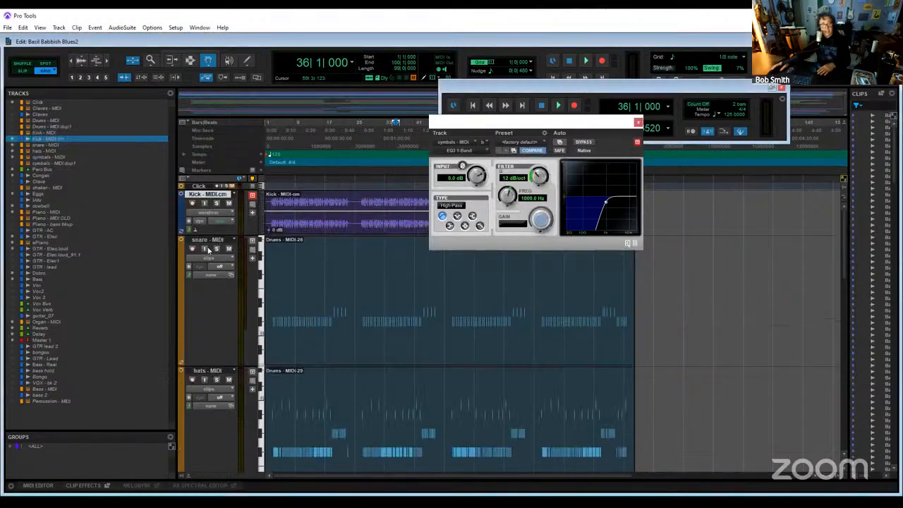
- Commit the snare - MIDI and hats - MIDI tracks to audio offline, hiding and making each source track inactive
right_click(209, 243)
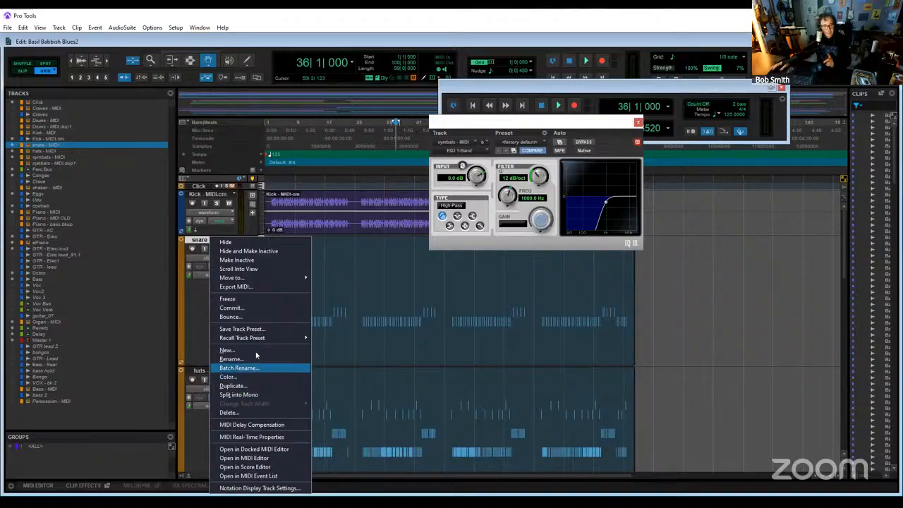
click(244, 307)
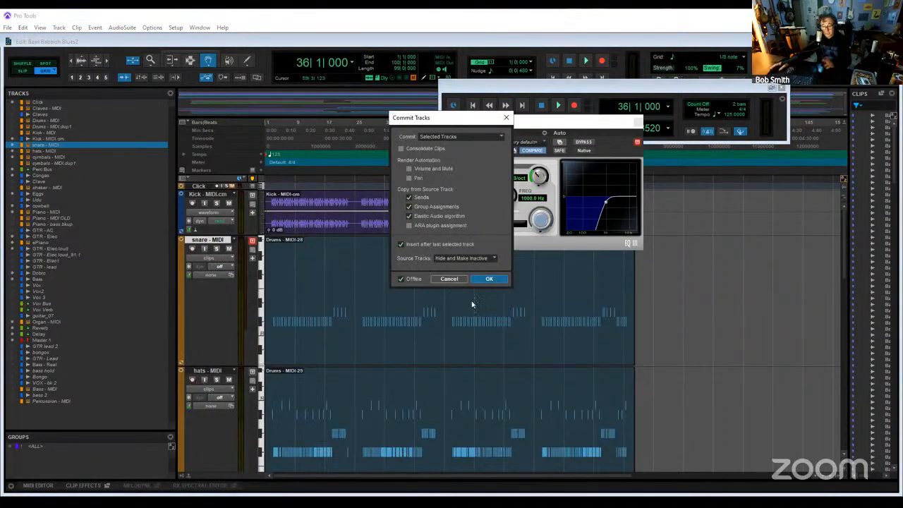
key(Return)
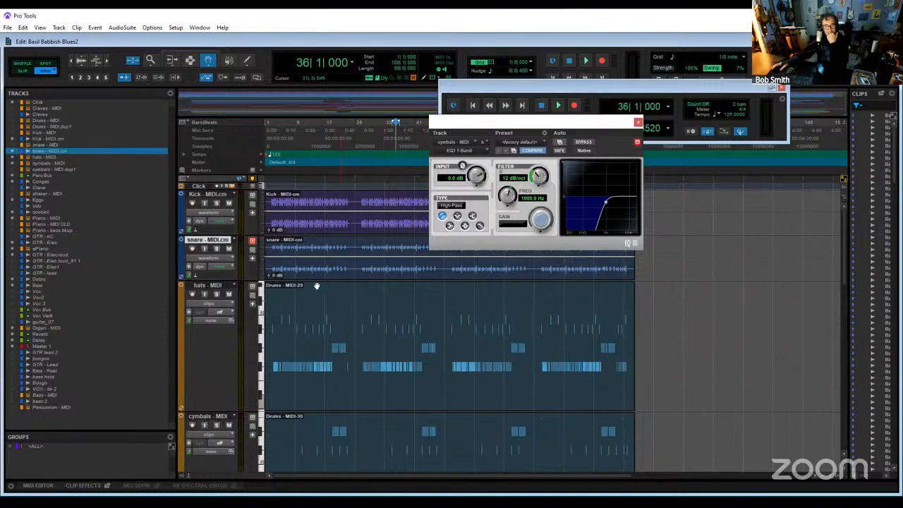
right_click(218, 287)
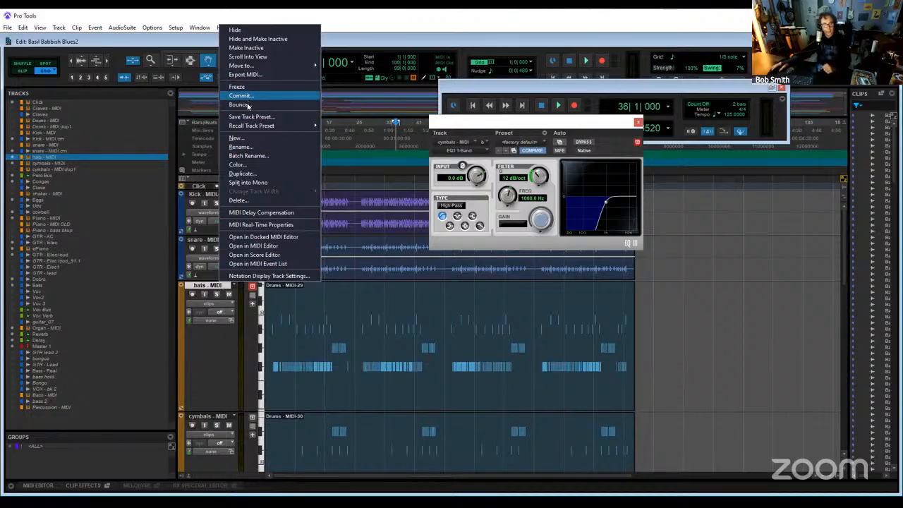
key(Return)
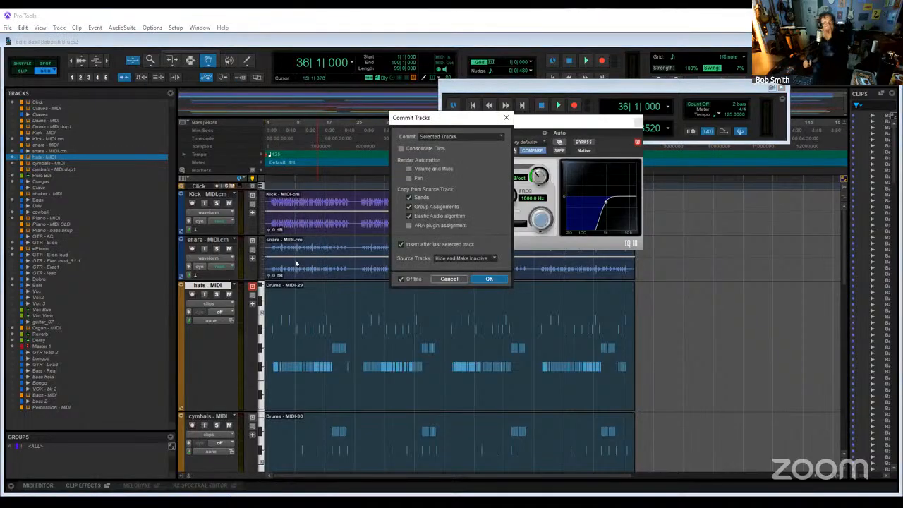
key(Return)
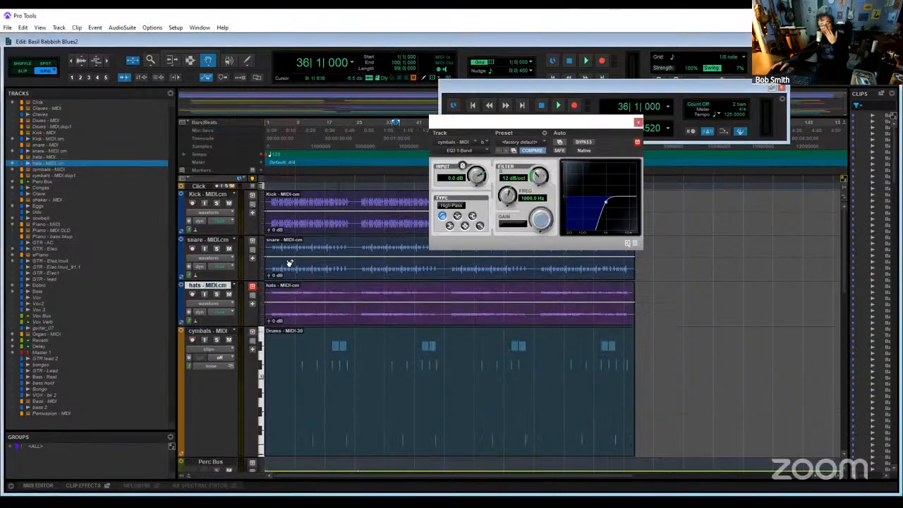
- Make one duplicate of the cymbals - MIDI track and select the clip on the duplicate
click(209, 331)
right_click(217, 334)
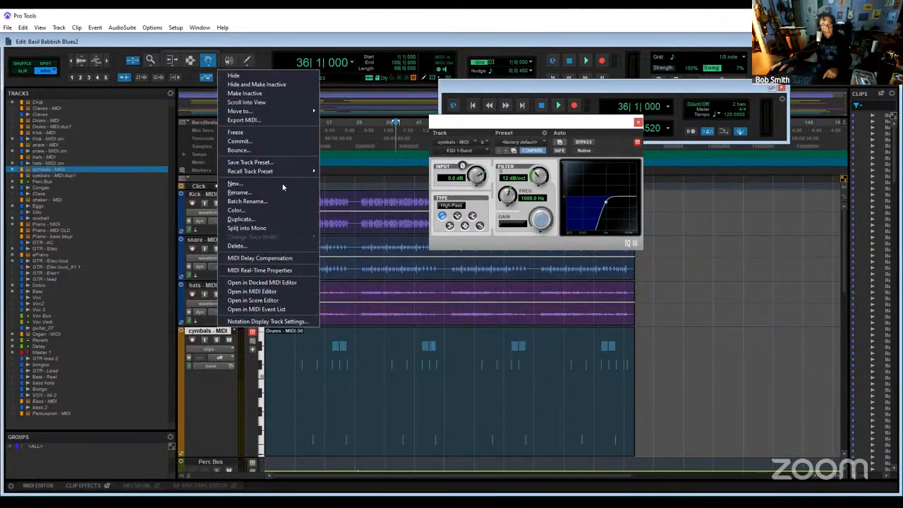
click(285, 221)
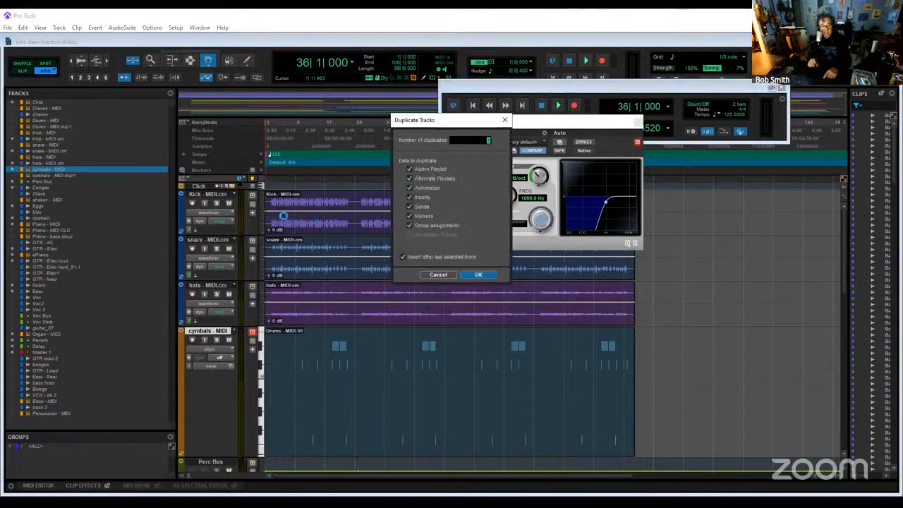
key(Return)
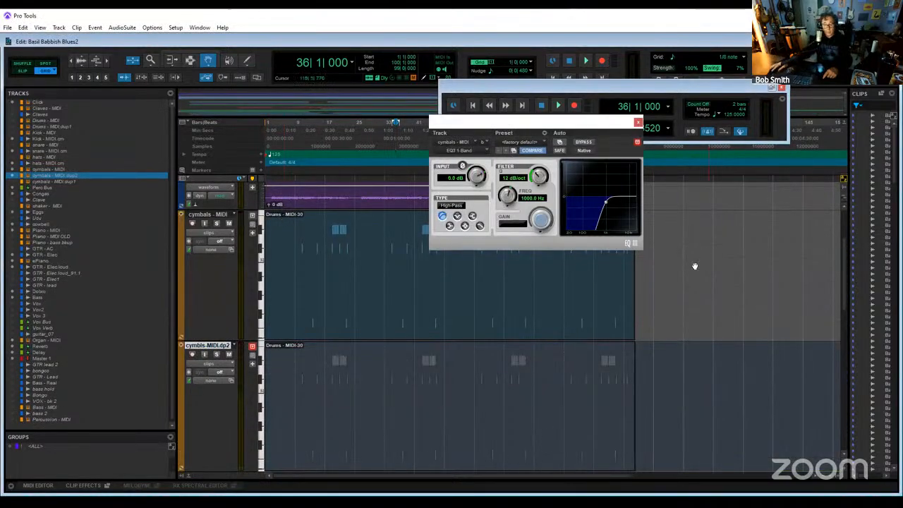
click(367, 360)
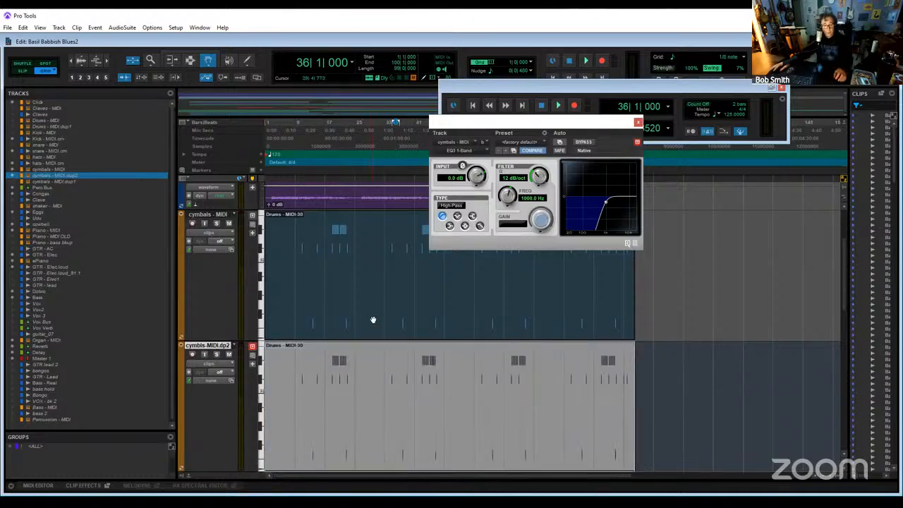
click(373, 319)
click(368, 357)
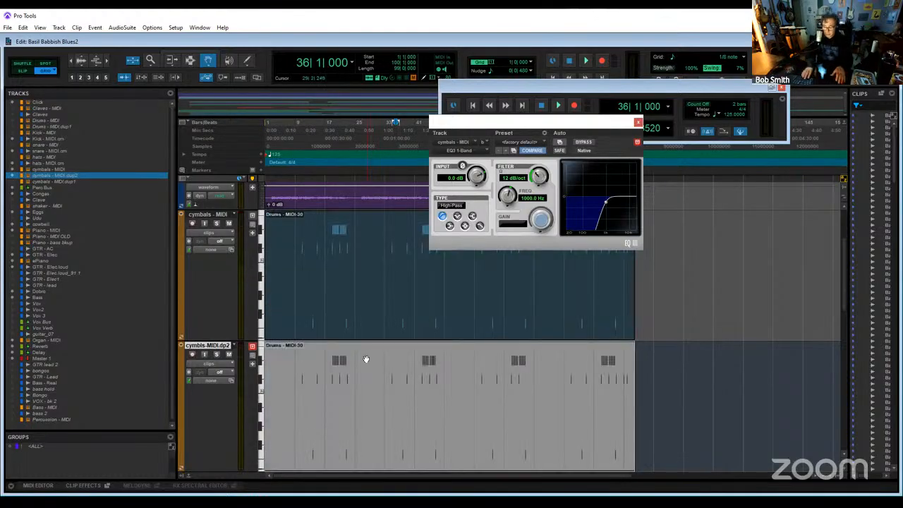
- In the Mix window, move the transport clear of the inserts and remove the Kontakt and EQ3 1-Band inserts from the duplicated cymbals track
key(ctrl+equal)
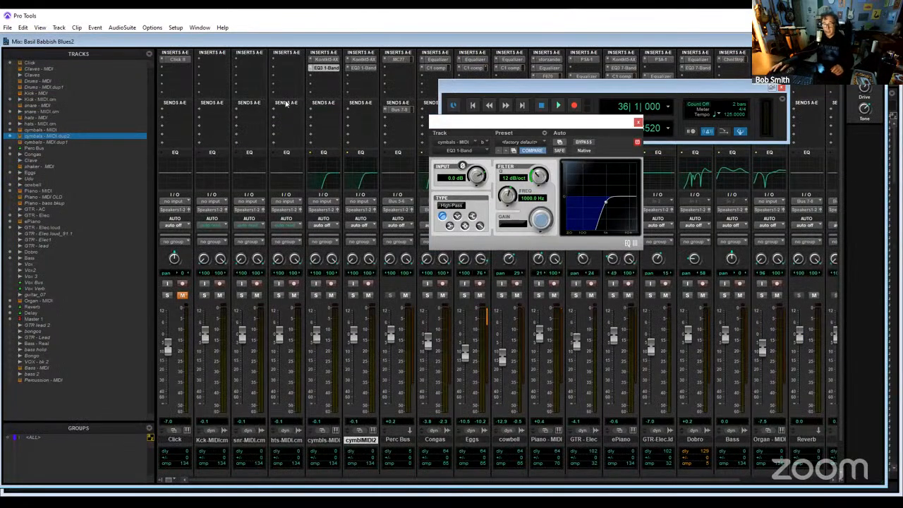
drag(695, 91, 285, 103)
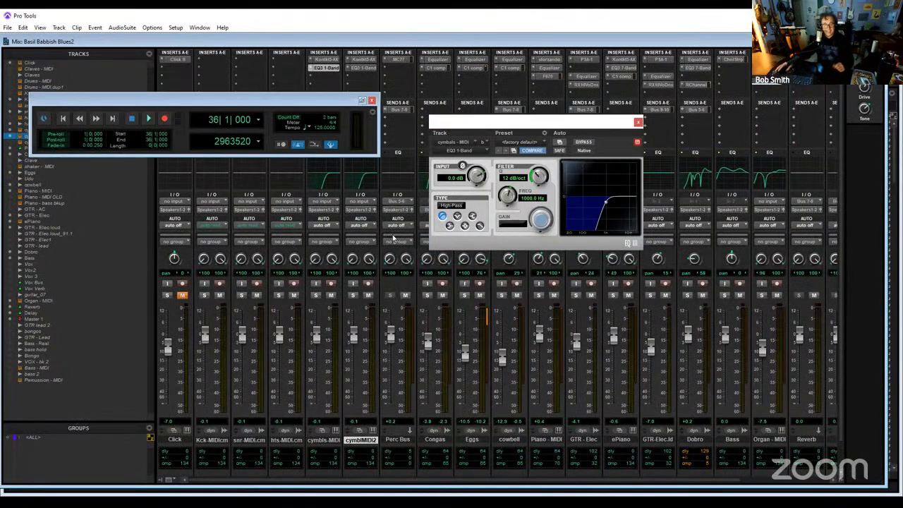
drag(315, 101, 220, 157)
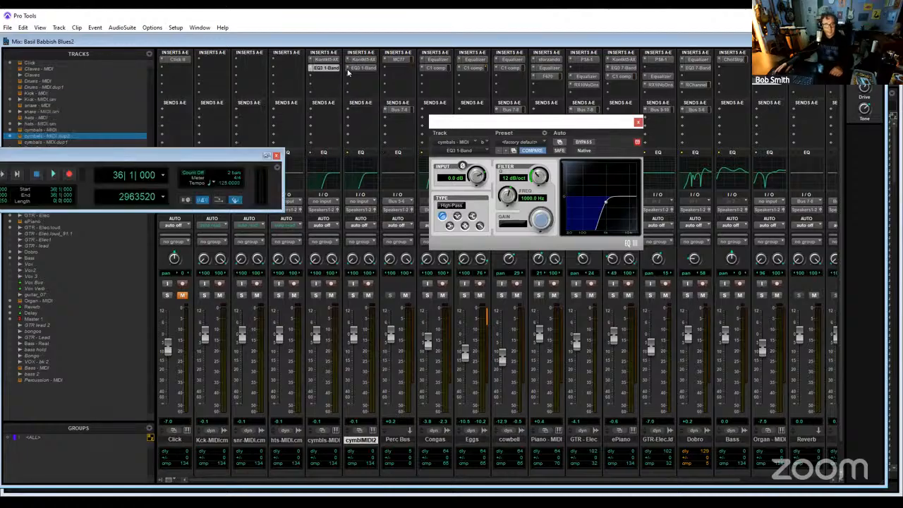
click(347, 76)
click(347, 62)
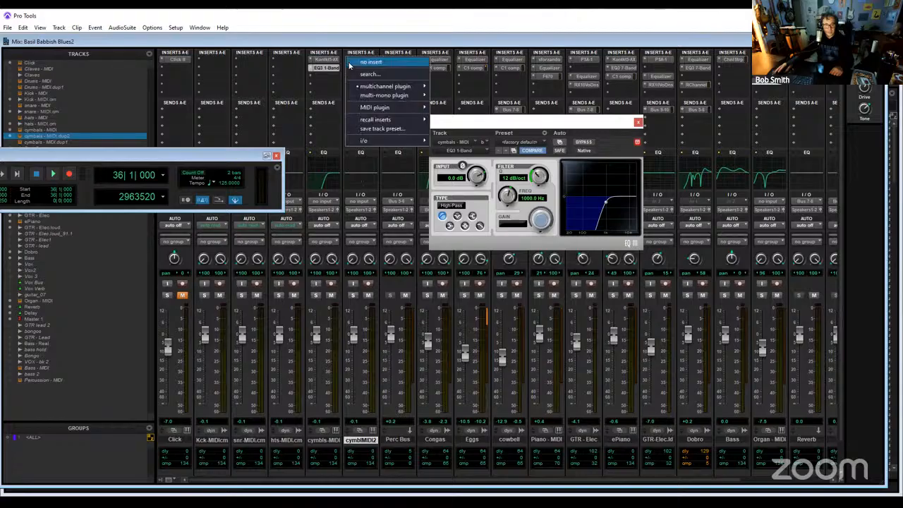
click(348, 62)
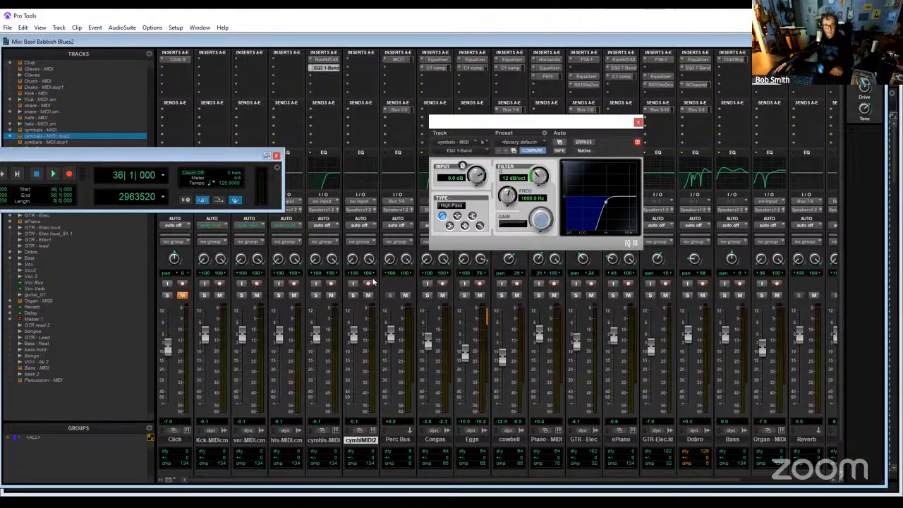
- Rename the duplicated cymbals track as tom
double_click(363, 440)
text(tom)
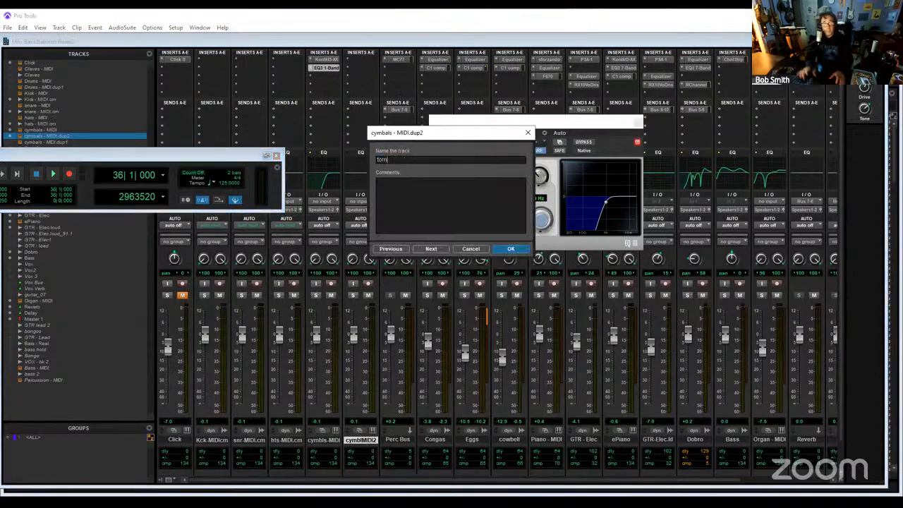
key(Return)
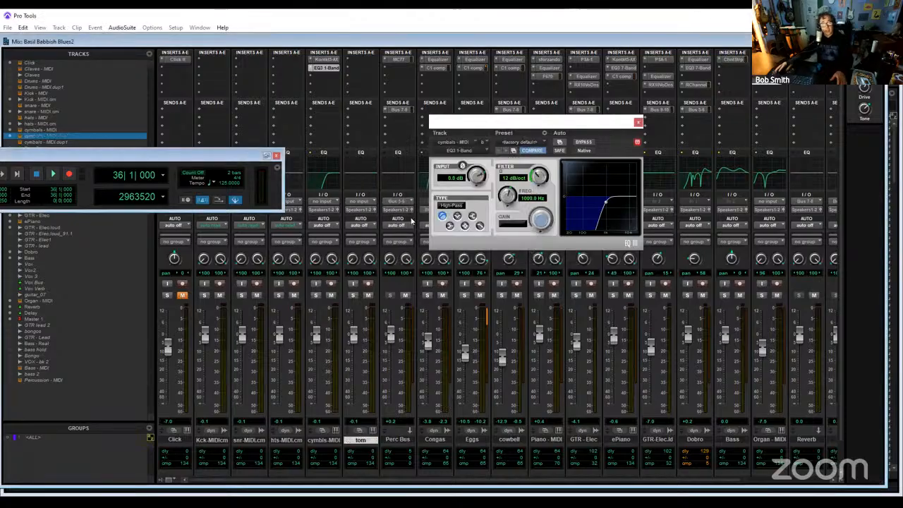
- Insert the stereo Xpand!2 instrument on the tom track and close the cymbals equalizer window
click(355, 61)
mouse_move(387, 89)
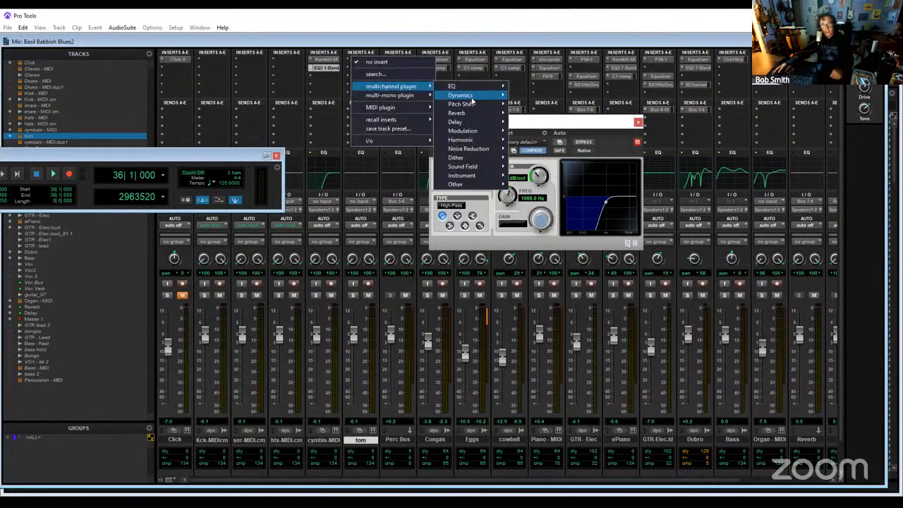
mouse_move(478, 180)
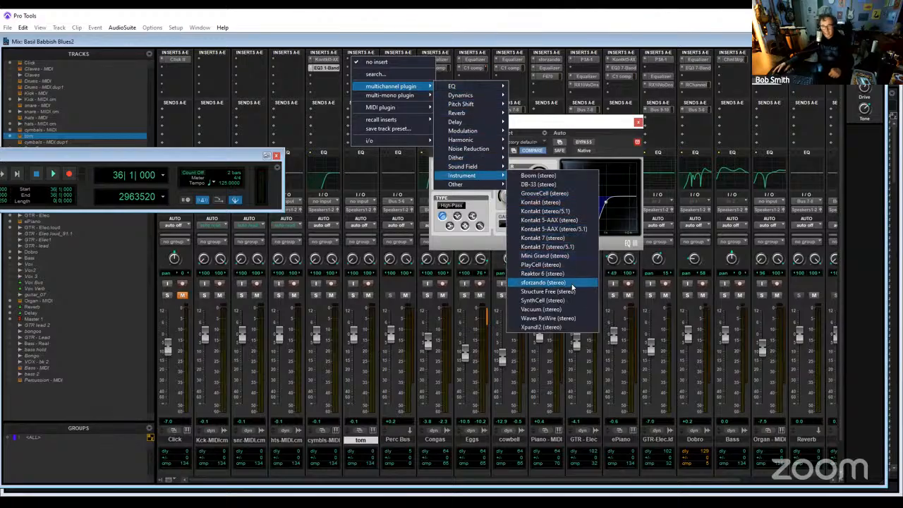
click(561, 328)
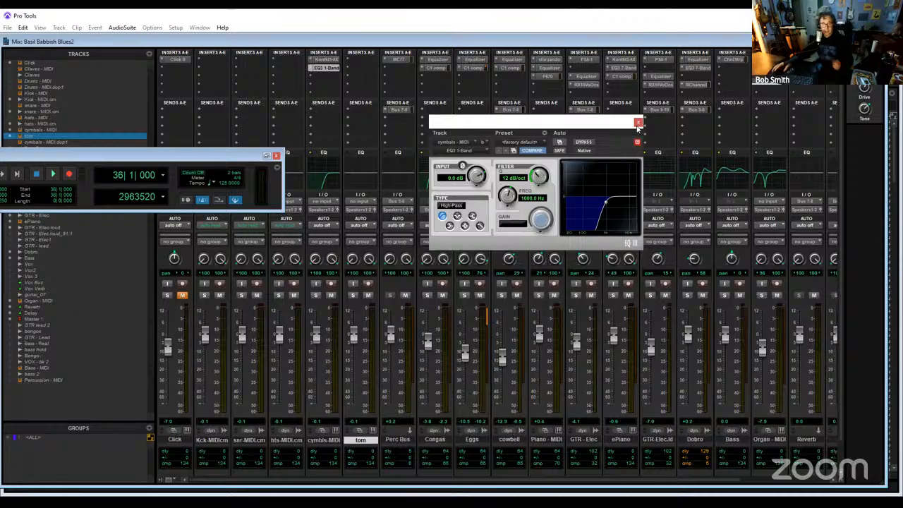
click(638, 123)
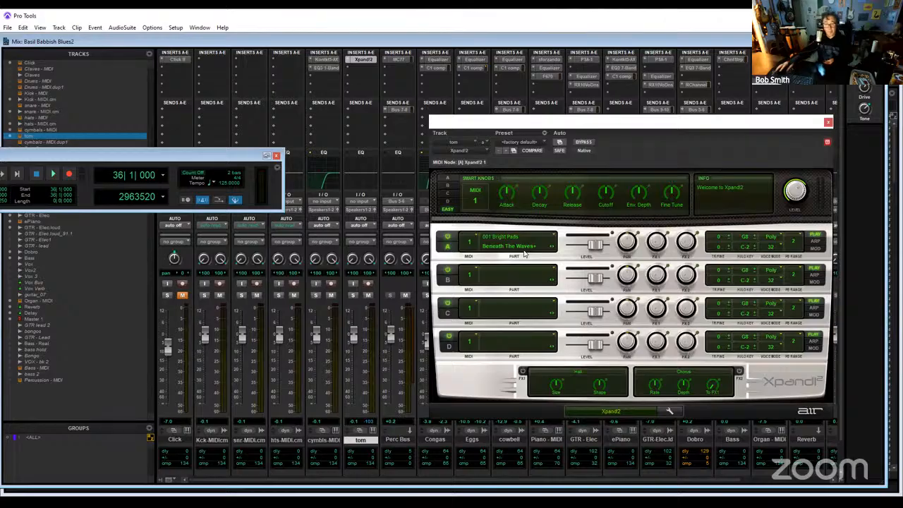
- Load the Toms Menu patch from 024 Drums into part A of Xpand!2 and record-enable the tom track
click(524, 251)
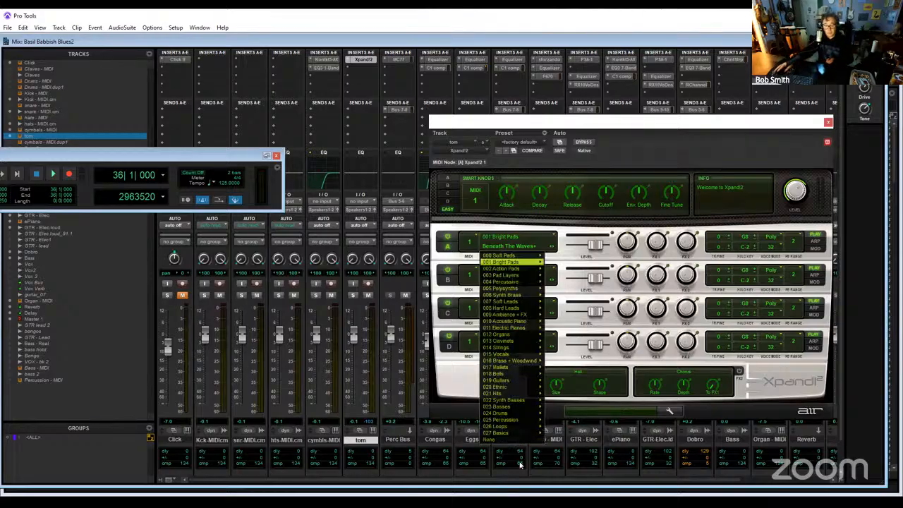
mouse_move(522, 419)
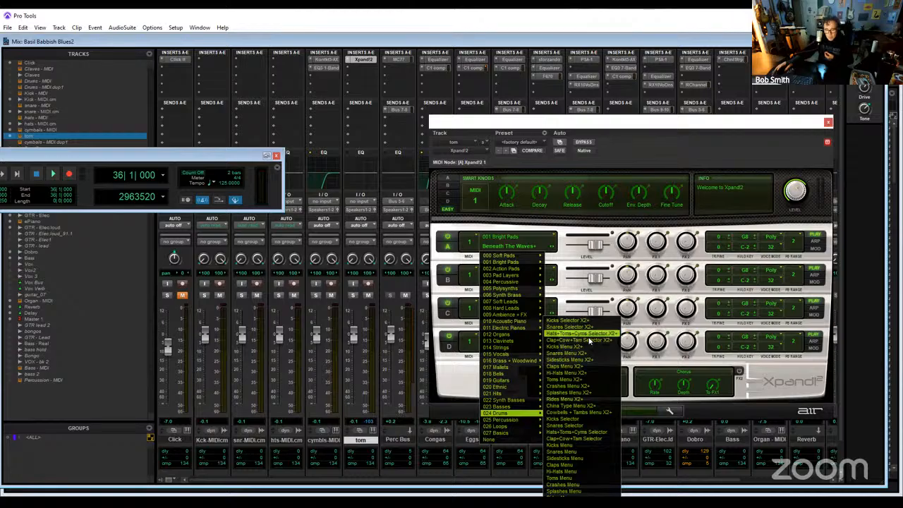
click(578, 480)
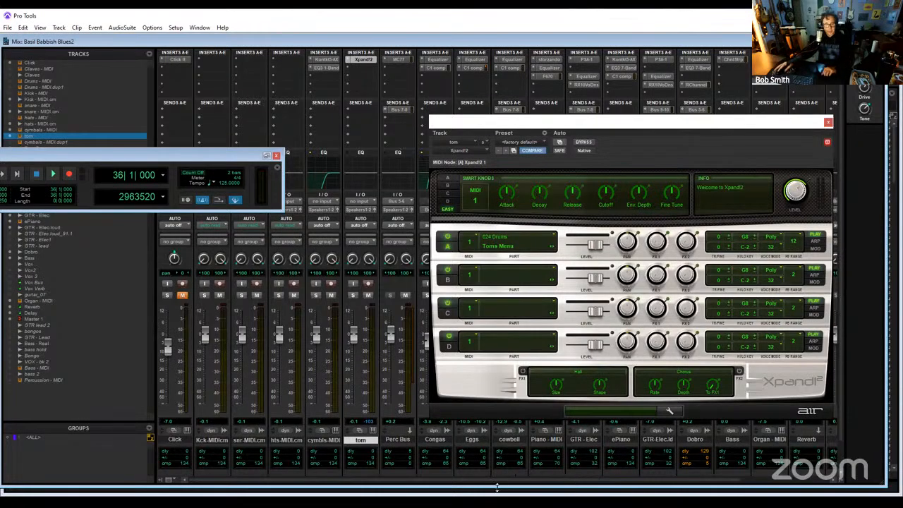
click(368, 283)
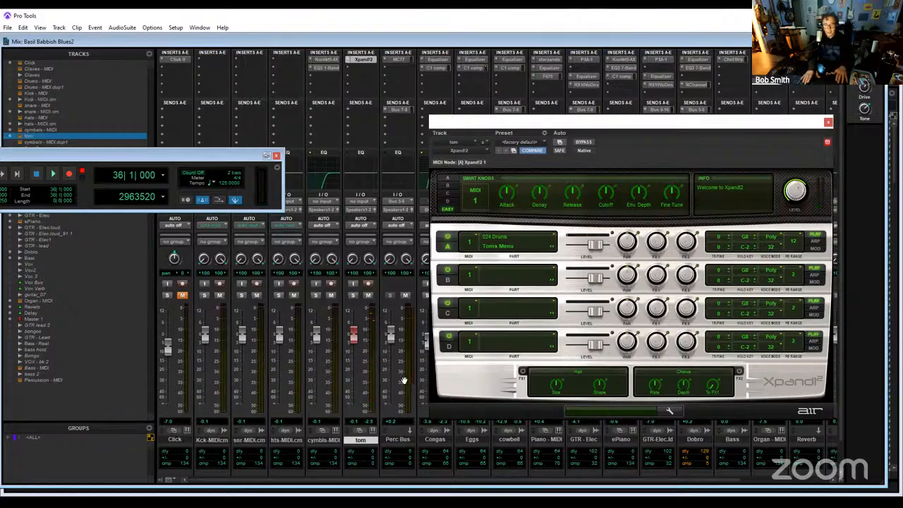
- Switch to the Edit window and briefly play the session from bar 36 with the tom track armed
key(ctrl+equal)
scroll(404, 381, down, 6)
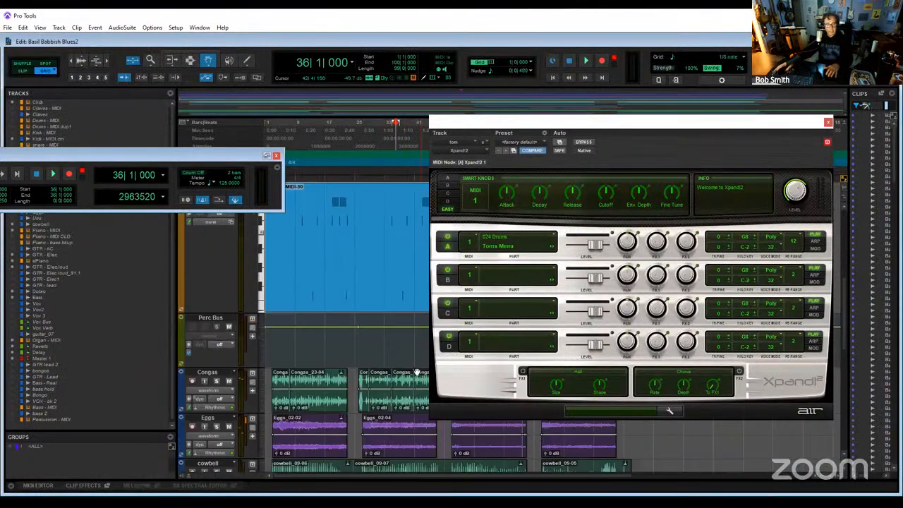
scroll(408, 399, up, 7)
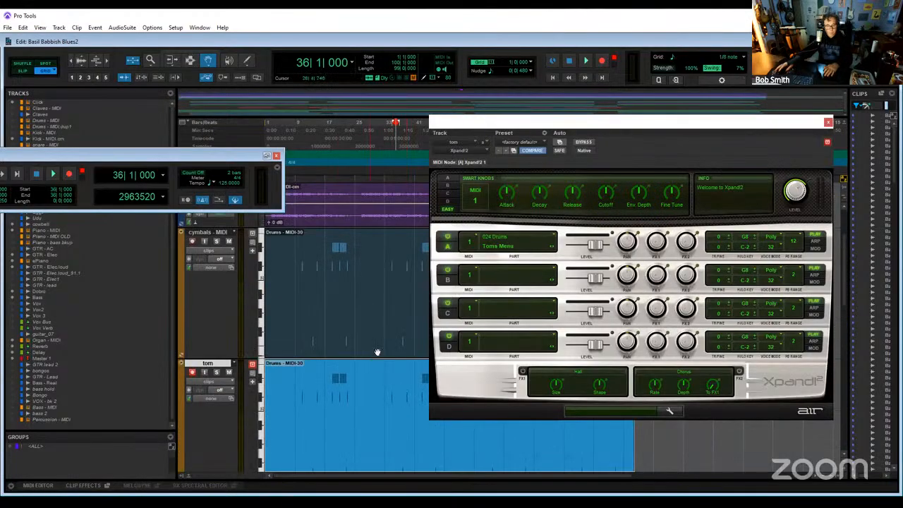
key(space)
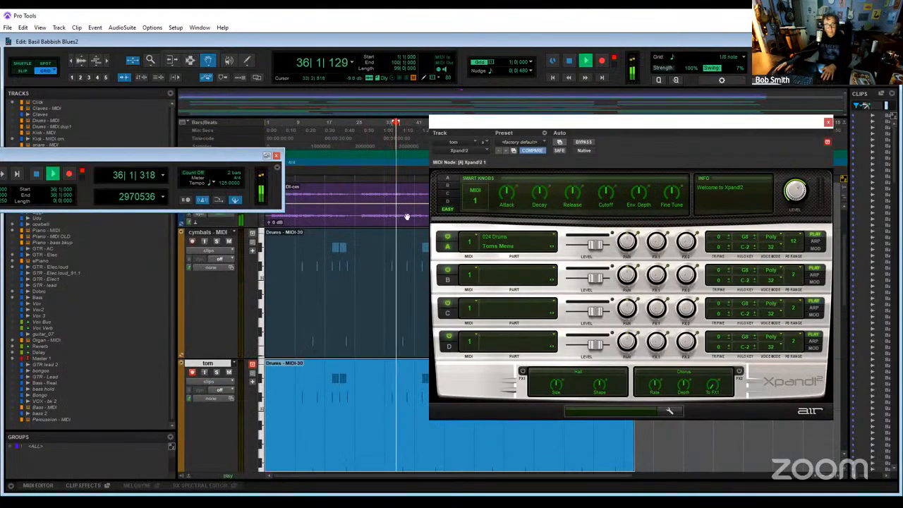
key(space)
- Audition the tom track soloed from bar 33, and turn its solo and record-enable off after listening
click(382, 122)
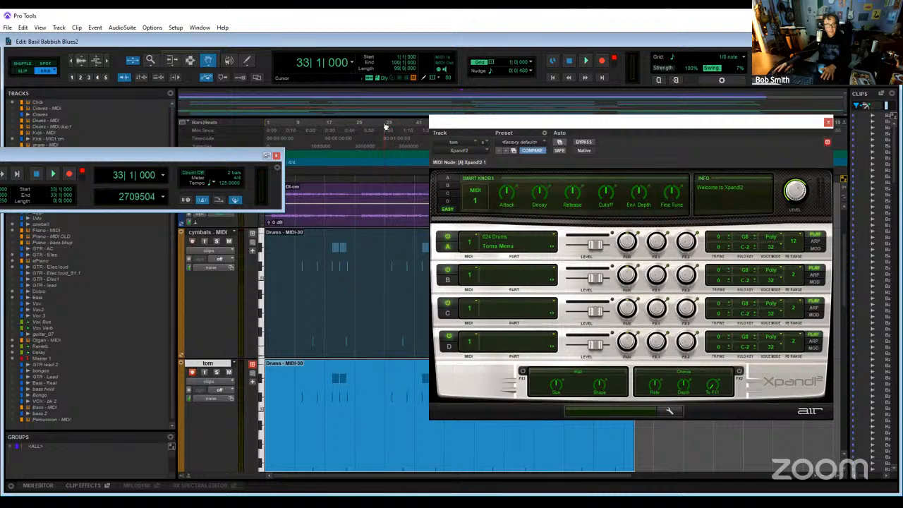
click(217, 373)
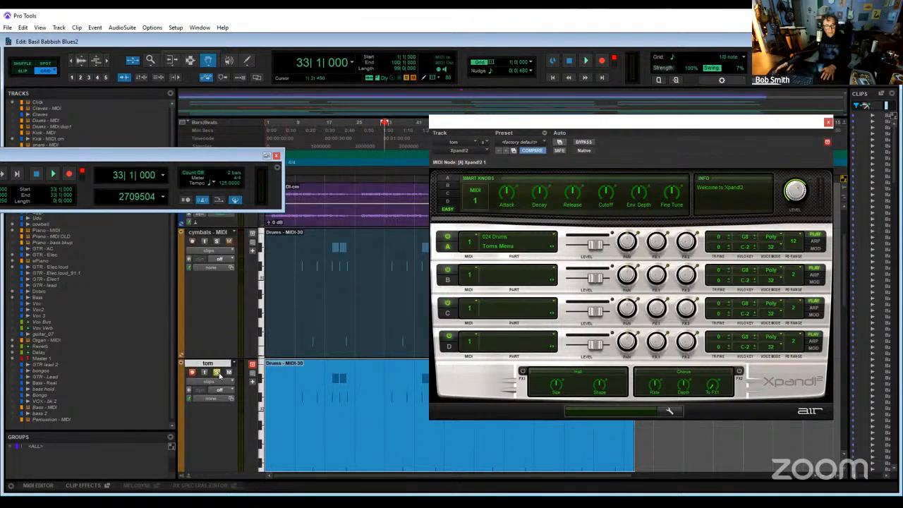
key(space)
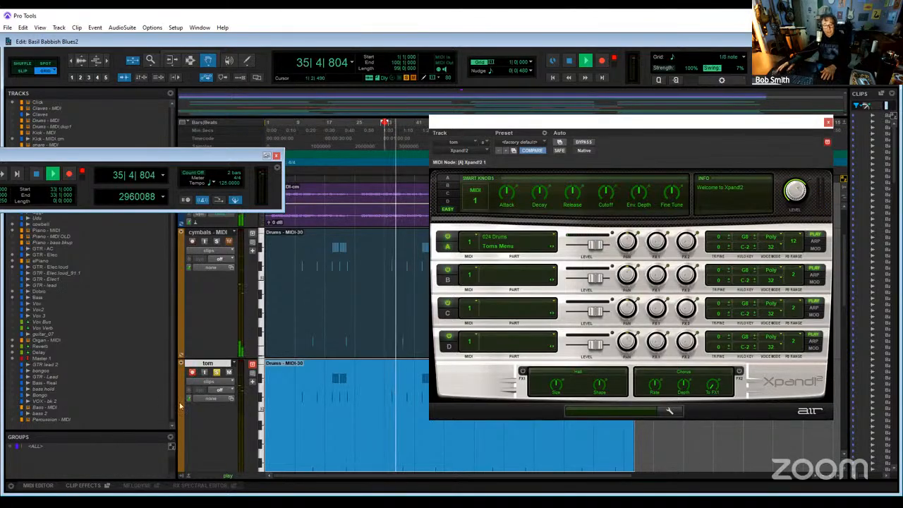
key(space)
click(217, 373)
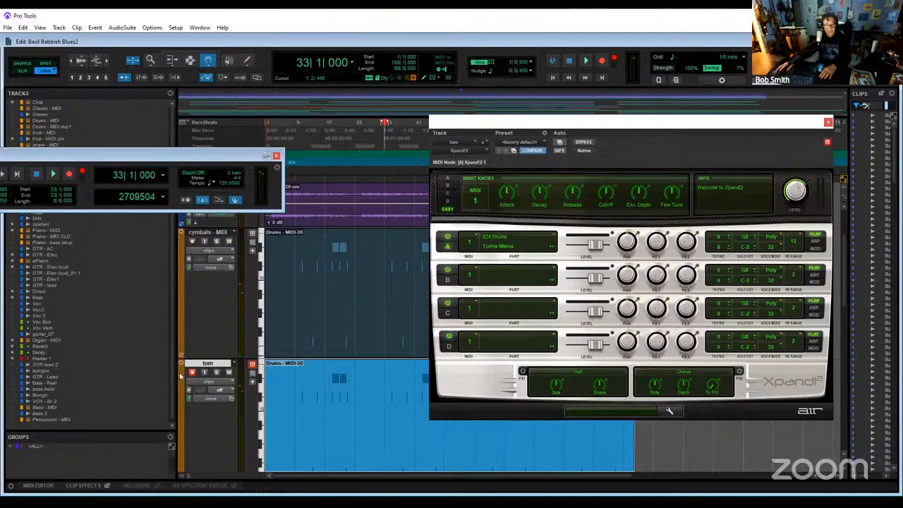
click(192, 374)
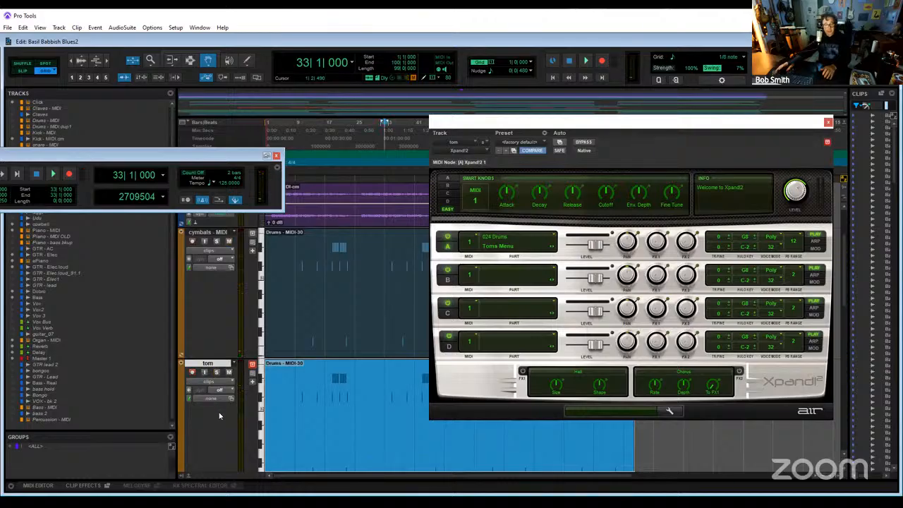
- Open the tom clip in the MIDI Editor, audition a key around C#2, and clear the transport and Xpand!2 windows off the notes
double_click(358, 401)
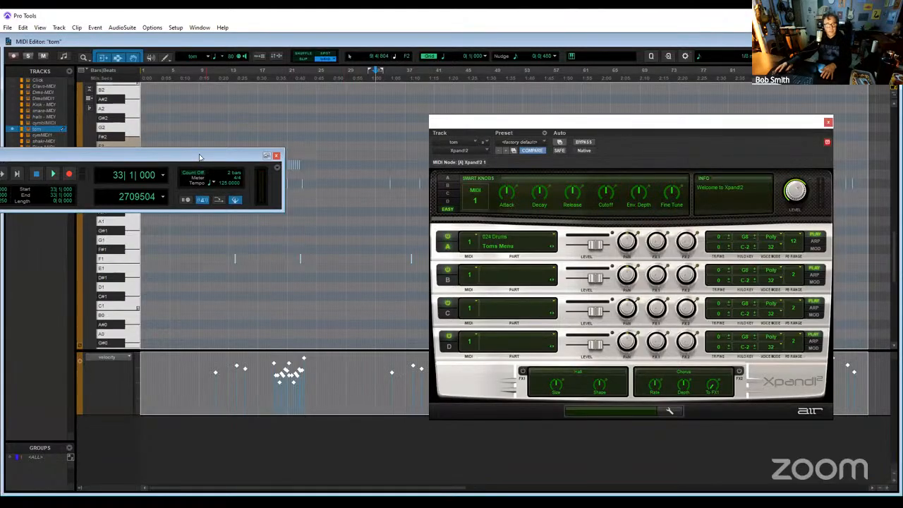
drag(200, 157, 429, 442)
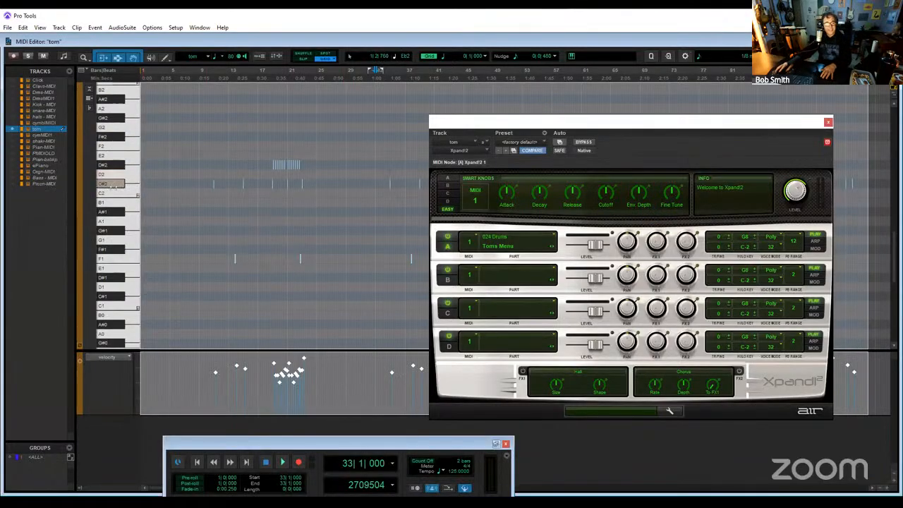
click(115, 188)
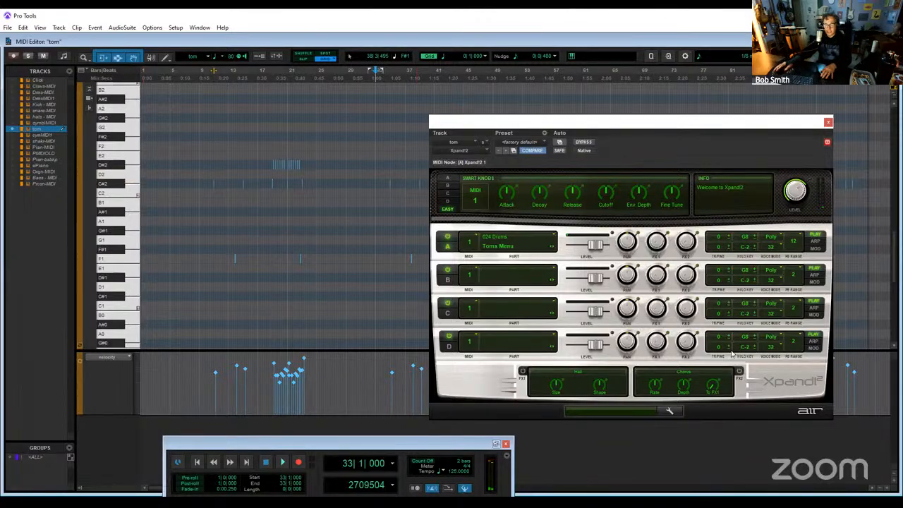
drag(731, 353, 710, 350)
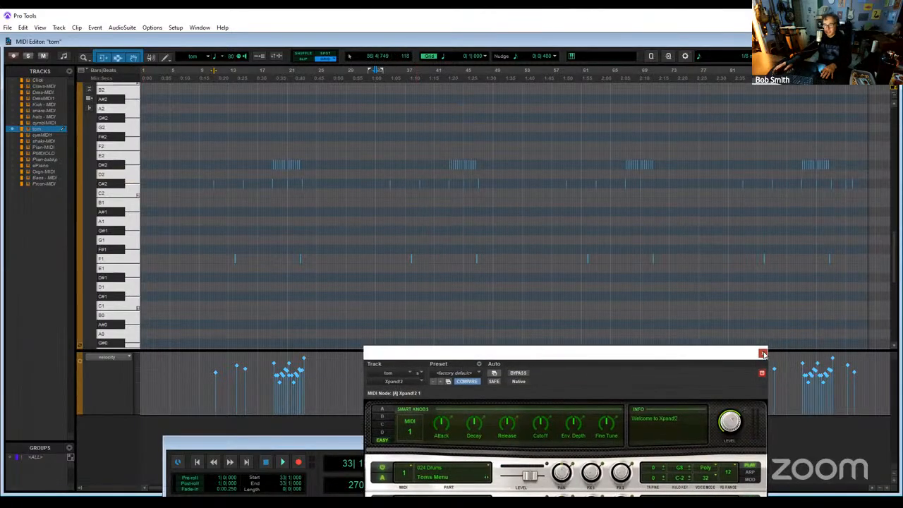
click(763, 354)
- Delete all C#2 and D#2 notes from the tom clip, close the MIDI Editor and briefly play the session
key(ctrl+bracketleft)
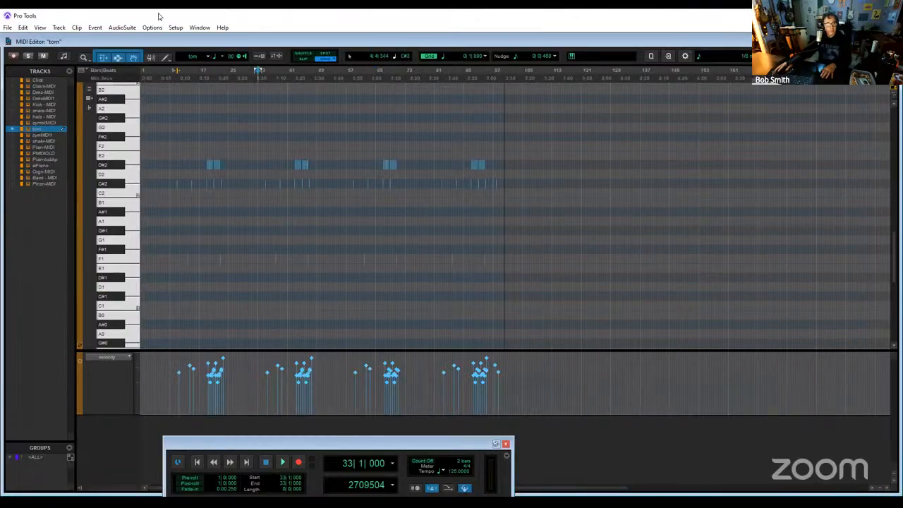
drag(579, 219, 84, 156)
key(Delete)
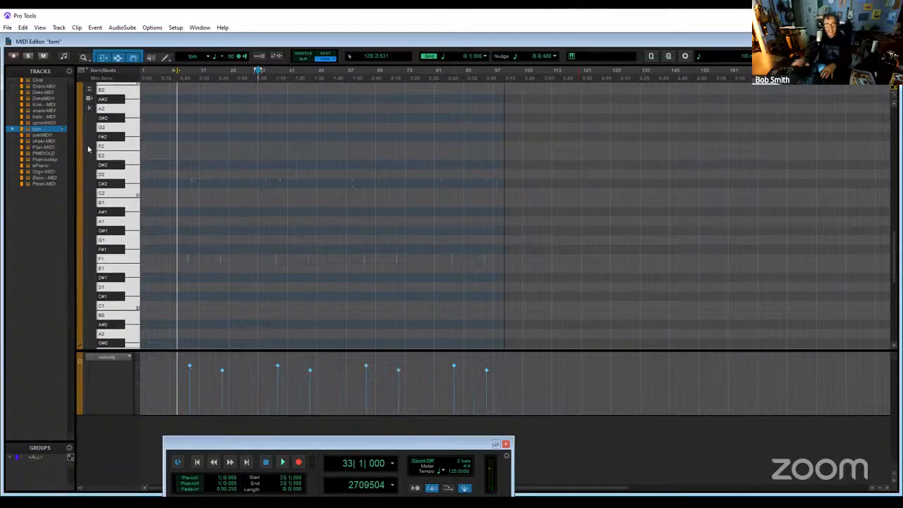
click(890, 41)
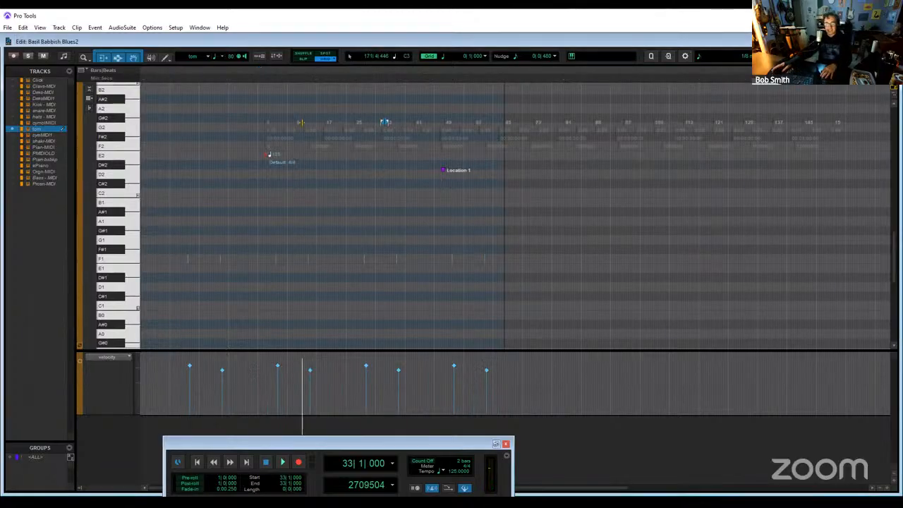
key(space)
key(space)
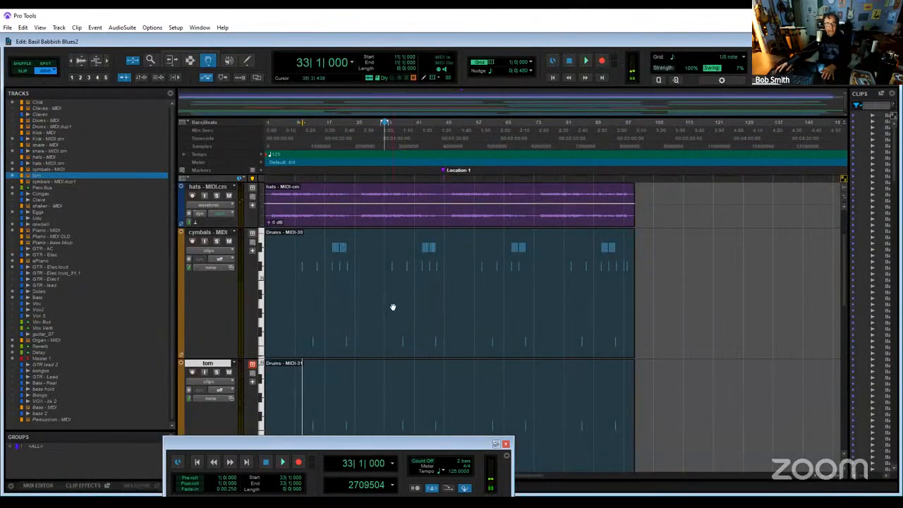
- Delete all F1 notes from the cymbals - MIDI clip and close its MIDI Editor
double_click(393, 303)
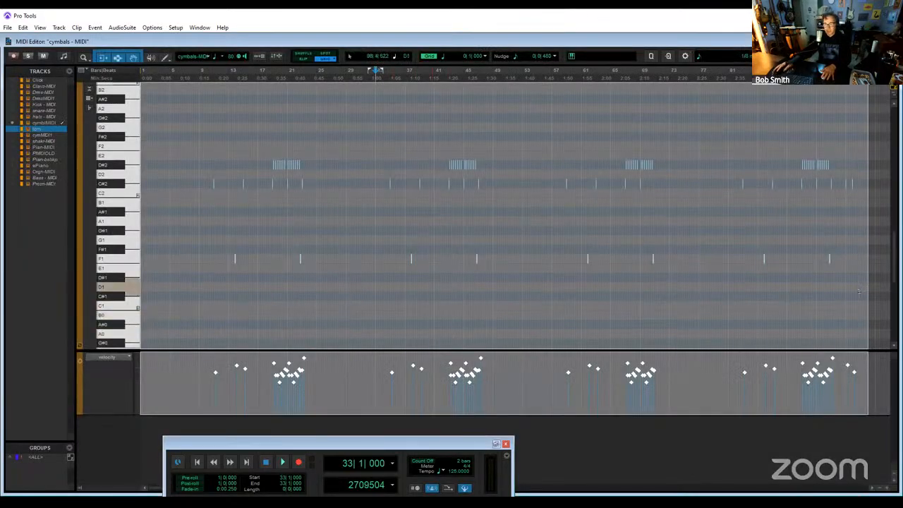
drag(860, 292, 212, 245)
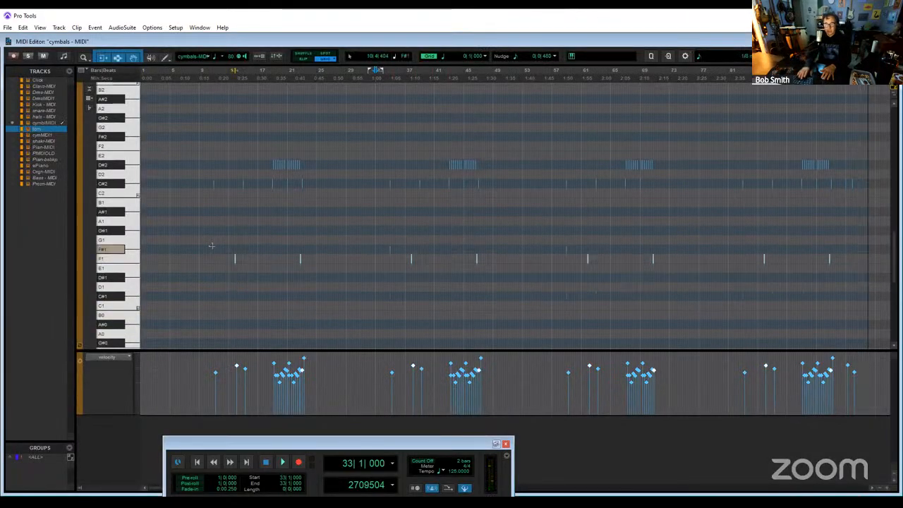
key(Delete)
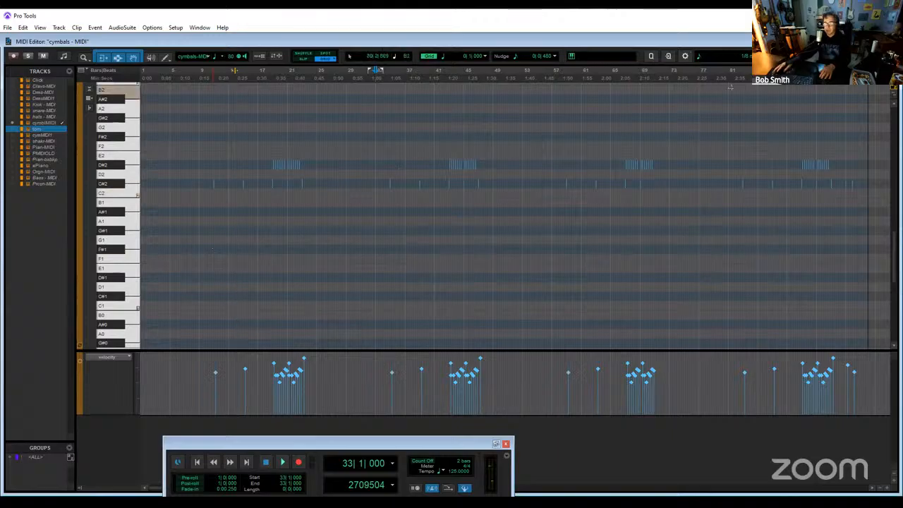
click(892, 42)
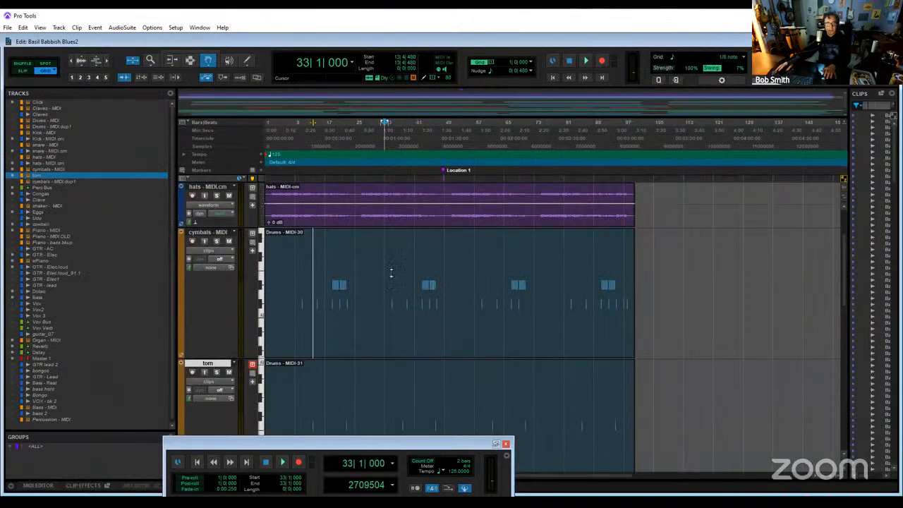
- Play the mix from bar 8, open the tom clip in the MIDI Editor and replay the first tom hit from bar 12
click(289, 131)
key(space)
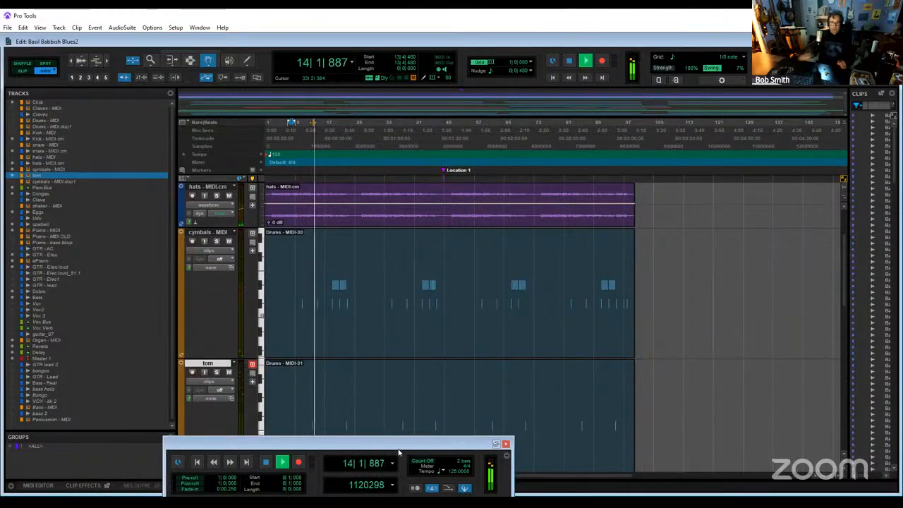
double_click(421, 392)
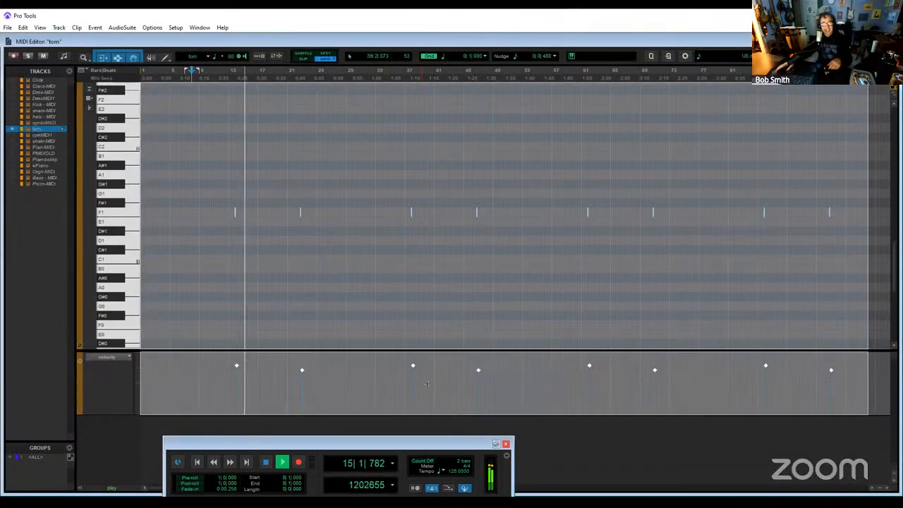
click(235, 71)
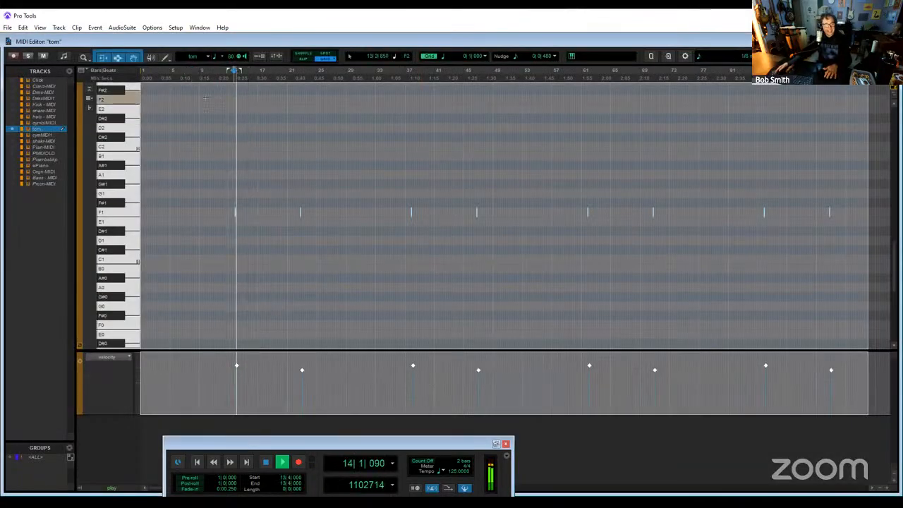
click(218, 72)
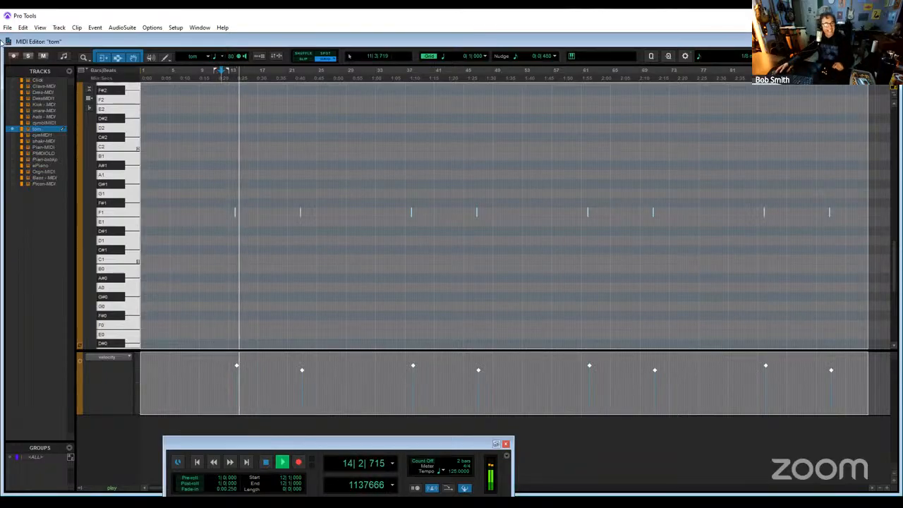
key(space)
- Solo the tom track and play it from bar 12 past the first F1 note
click(30, 58)
key(space)
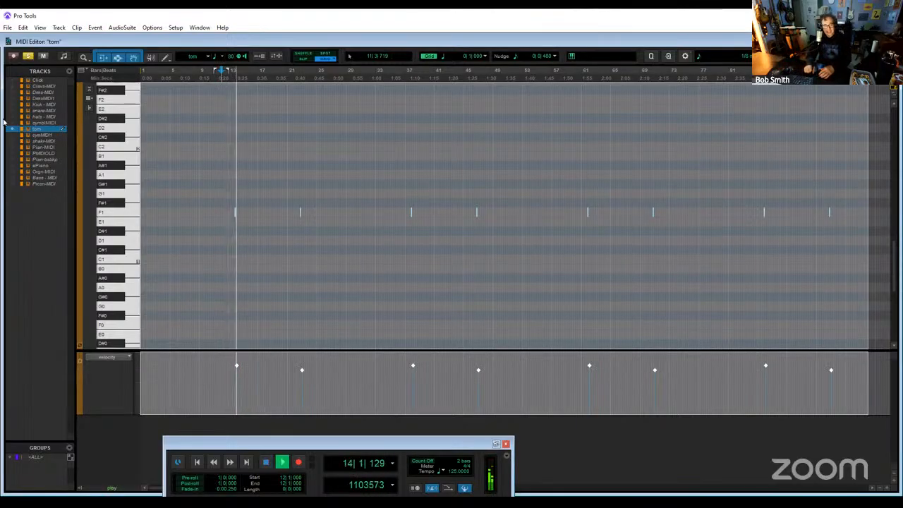
key(space)
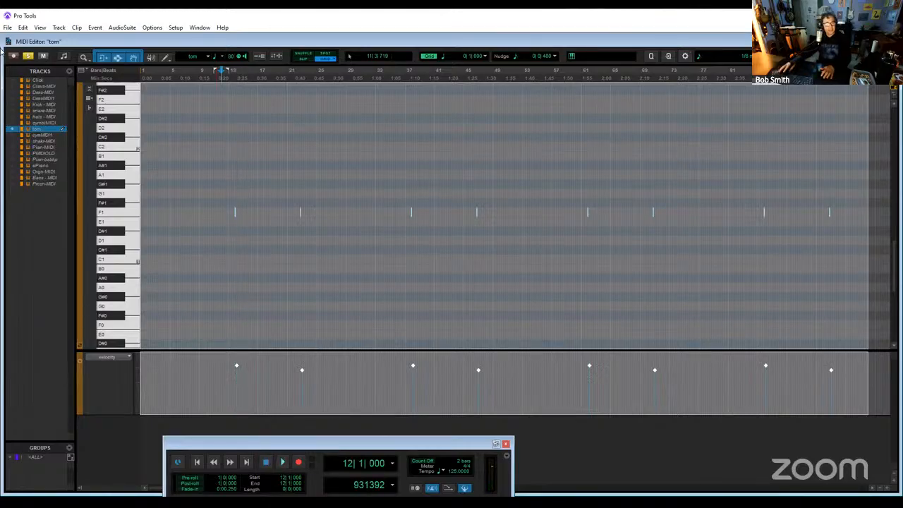
- Set the grid value of the tom track's MIDI Editor to 1/4 note and zoom in on the timeline
click(886, 490)
click(886, 490)
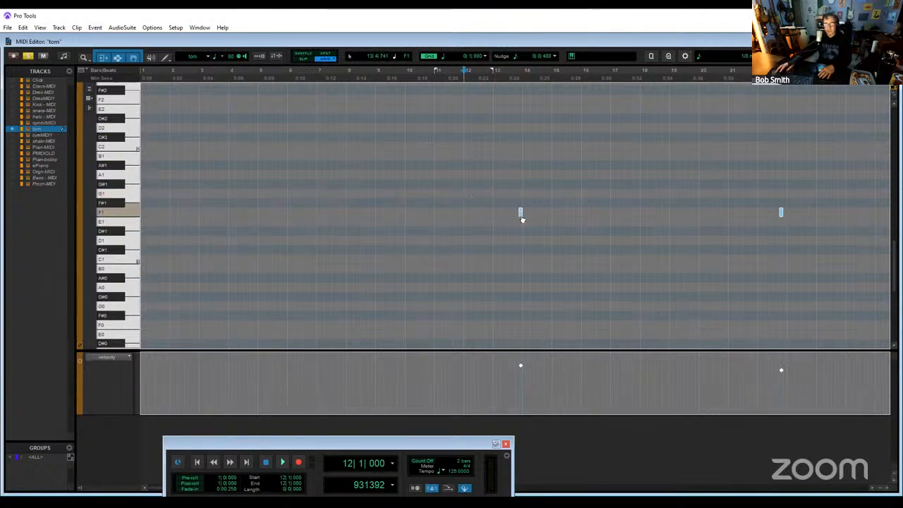
click(879, 491)
click(879, 492)
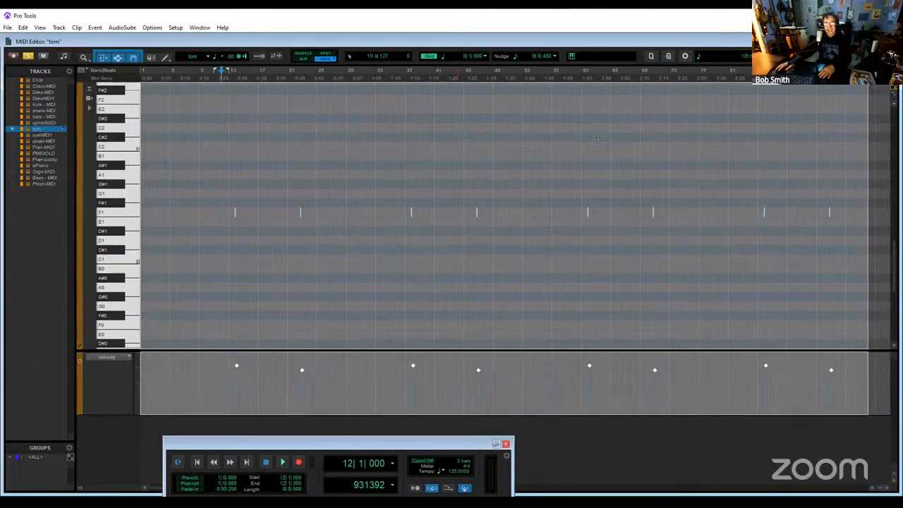
click(444, 58)
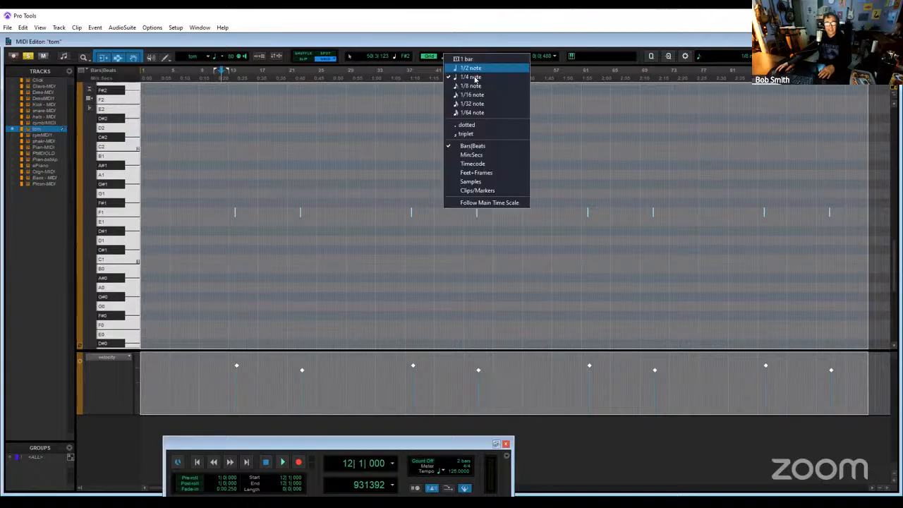
click(489, 78)
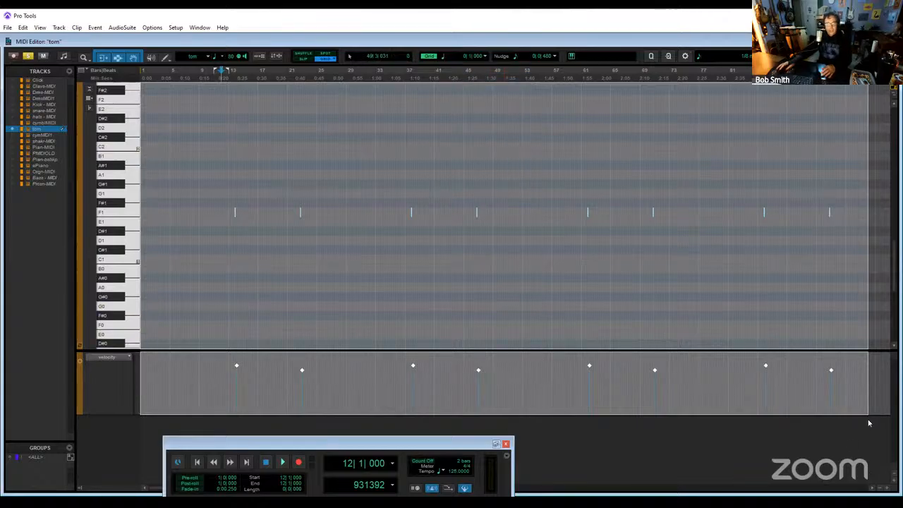
click(888, 490)
click(888, 489)
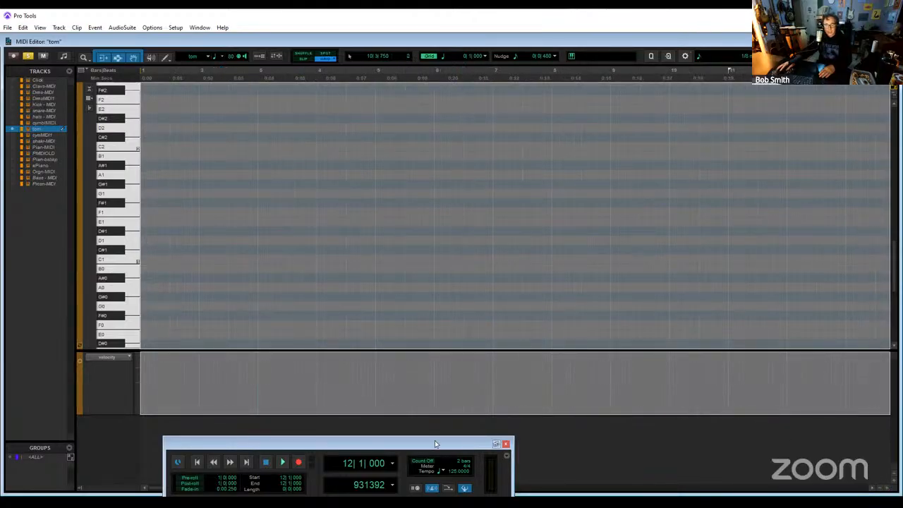
- Quantize the selected tom notes to a 1/4 note grid and close the Quantize window
drag(441, 444, 392, 150)
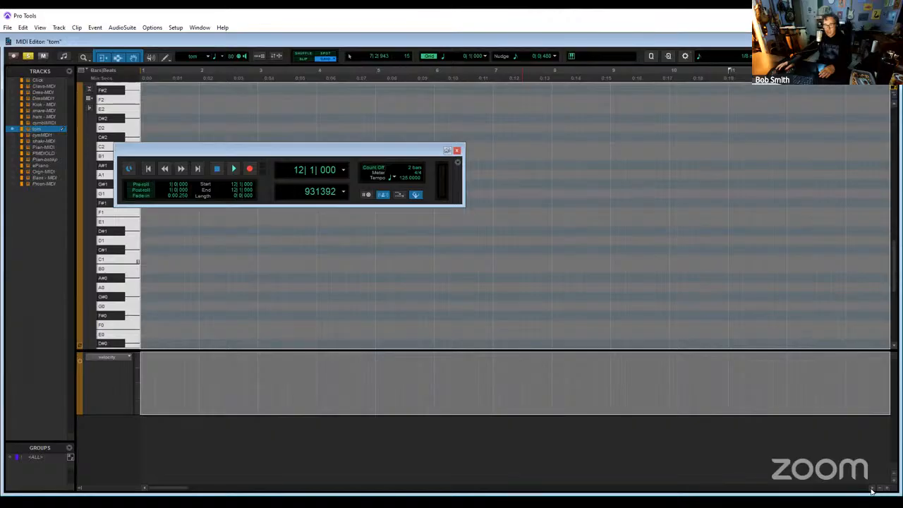
click(872, 489)
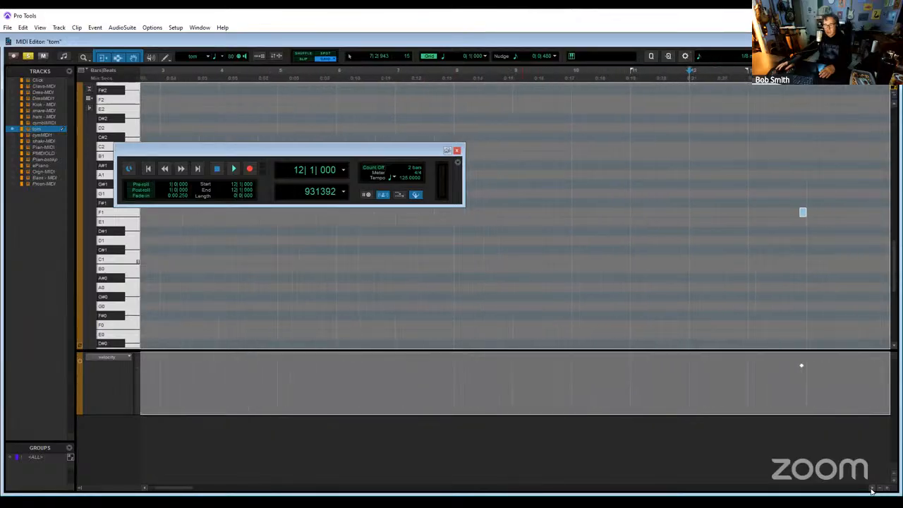
click(872, 489)
click(860, 491)
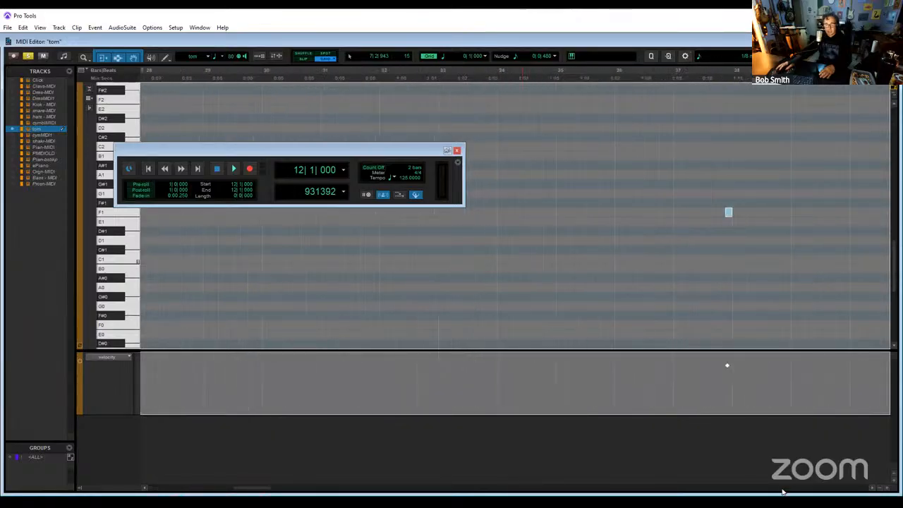
drag(251, 489, 188, 479)
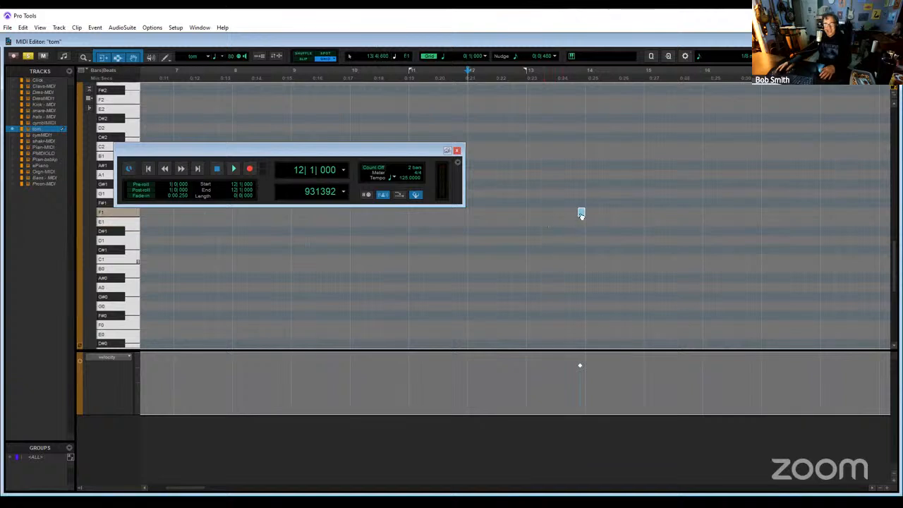
click(59, 28)
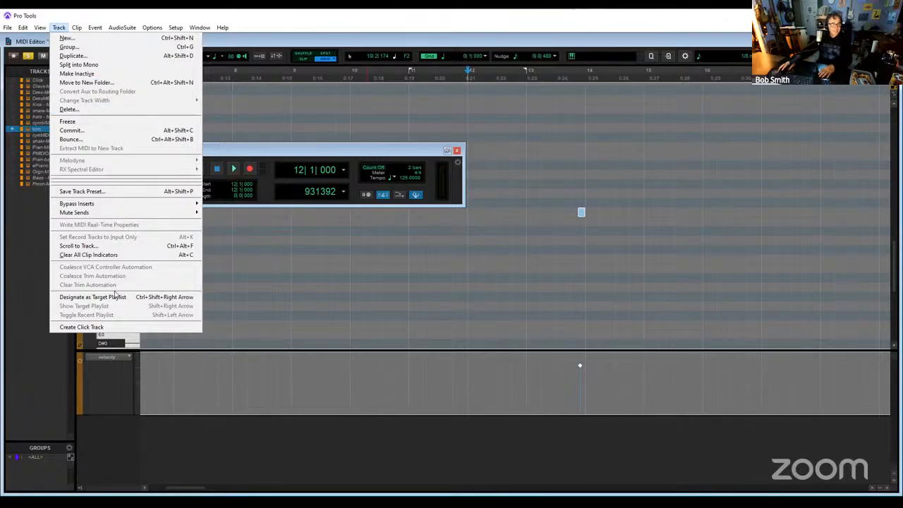
mouse_move(94, 28)
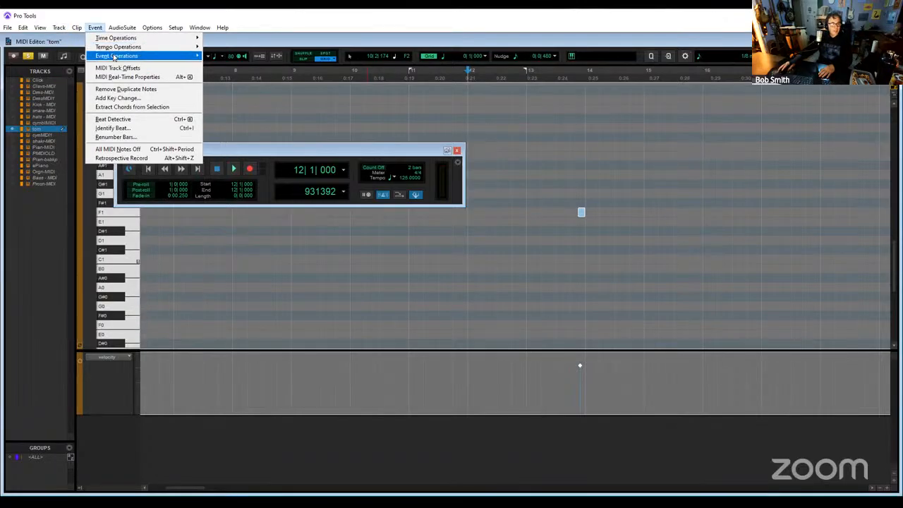
mouse_move(119, 57)
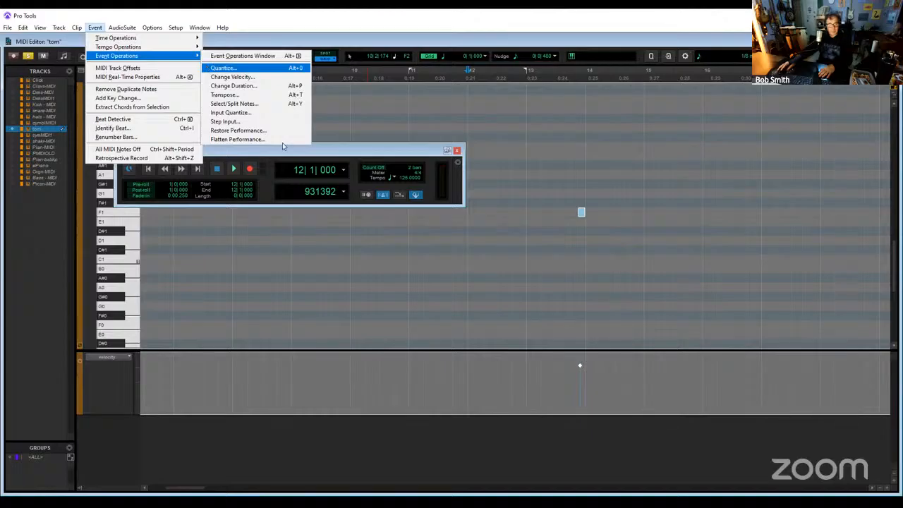
click(224, 68)
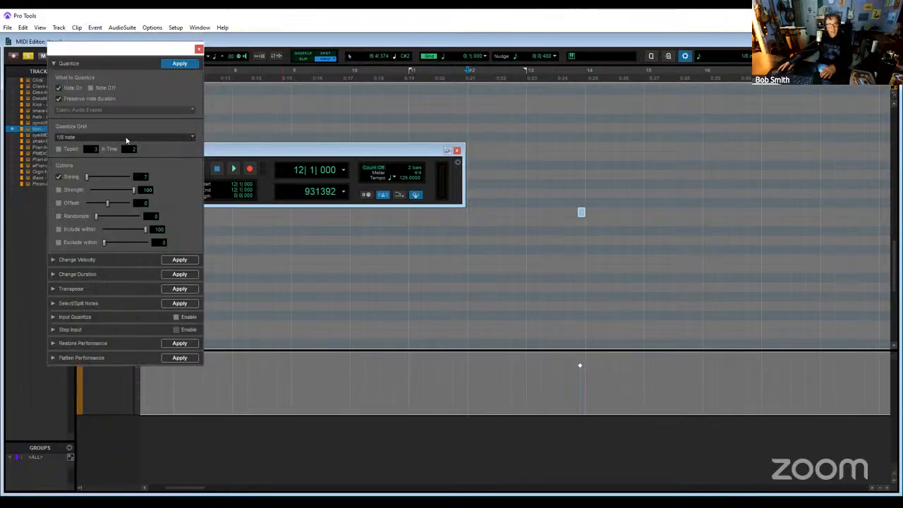
click(127, 138)
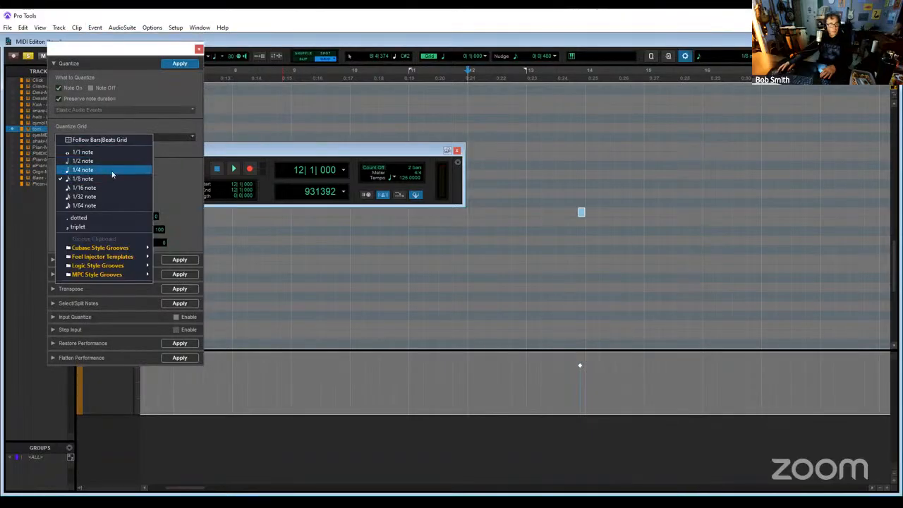
click(112, 171)
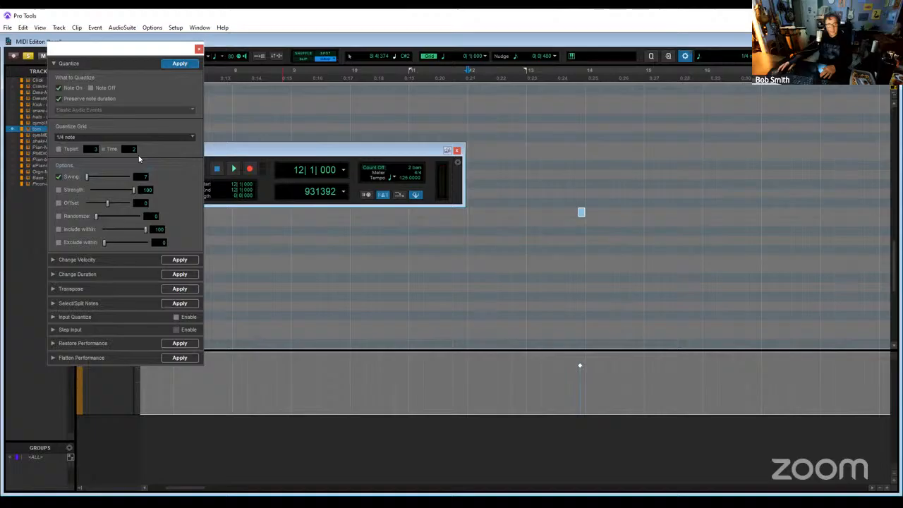
click(199, 50)
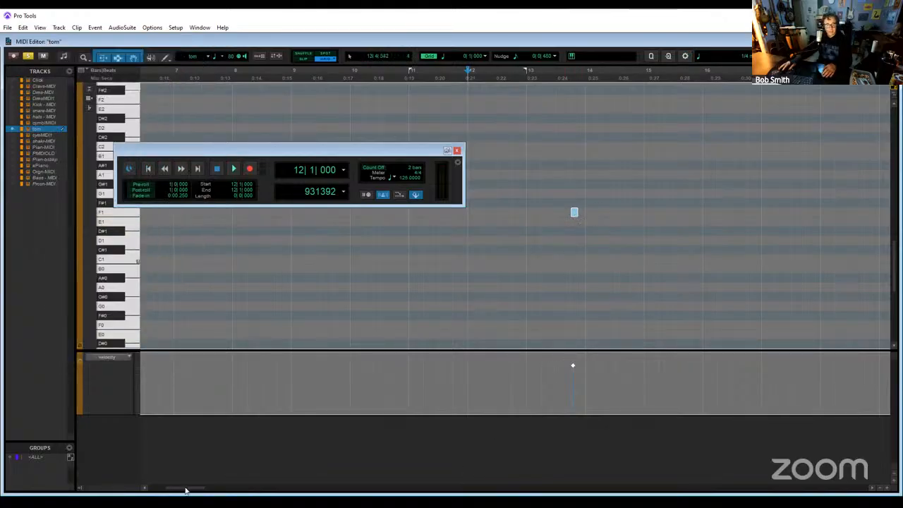
- Transpose the selected tom notes up to D#3, using the note at bar 95 as the reference
drag(186, 490, 442, 488)
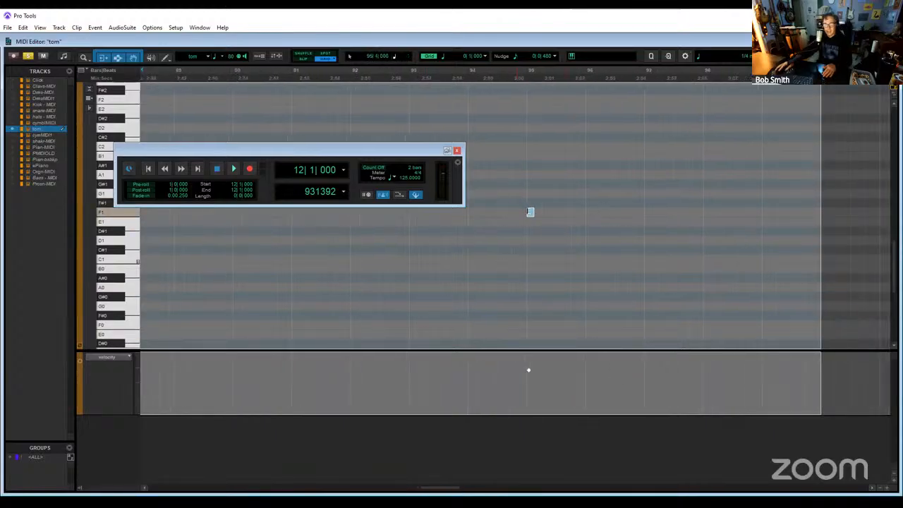
click(529, 211)
drag(532, 217, 531, 137)
scroll(549, 229, up, 5)
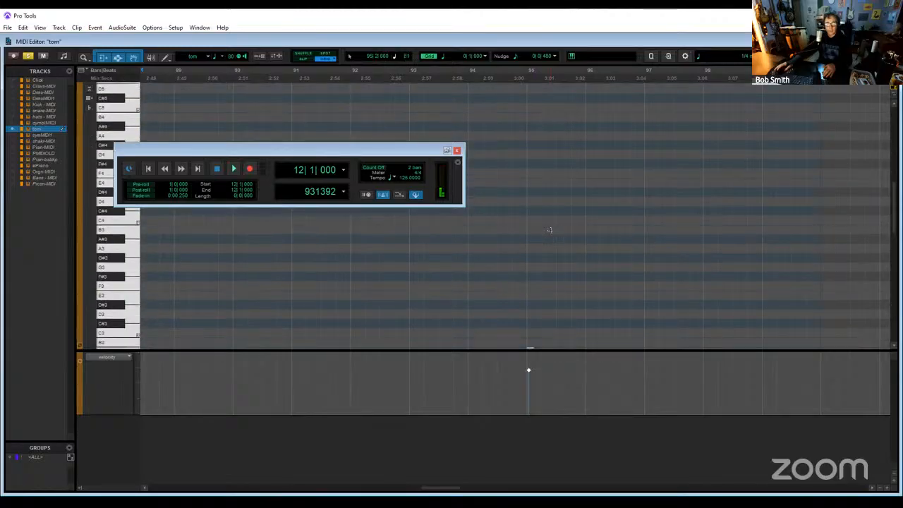
scroll(549, 229, down, 4)
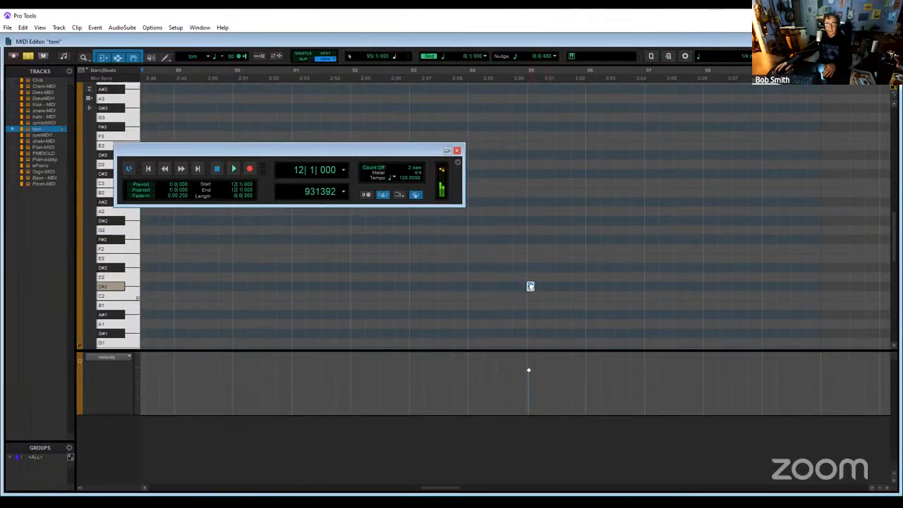
drag(531, 286, 531, 202)
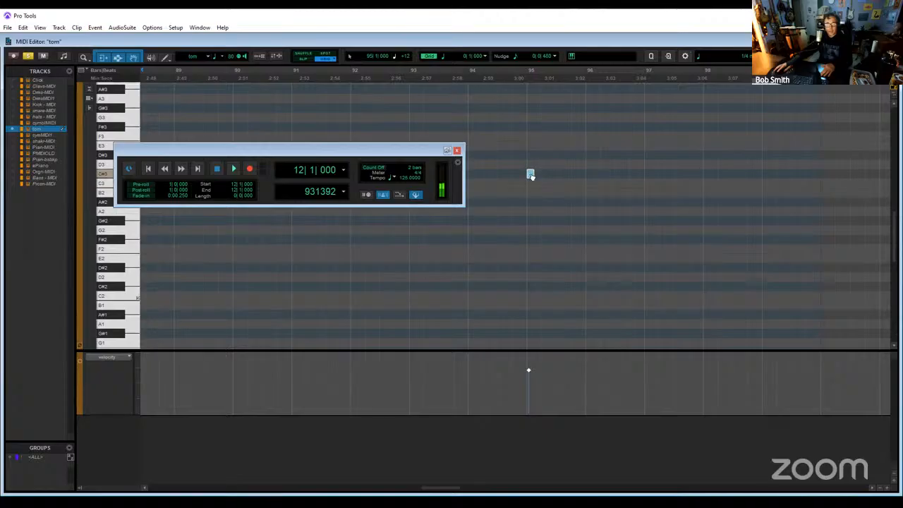
mouse_move(531, 165)
mouse_down()
mouse_move(537, 111)
mouse_move(530, 161)
mouse_up()
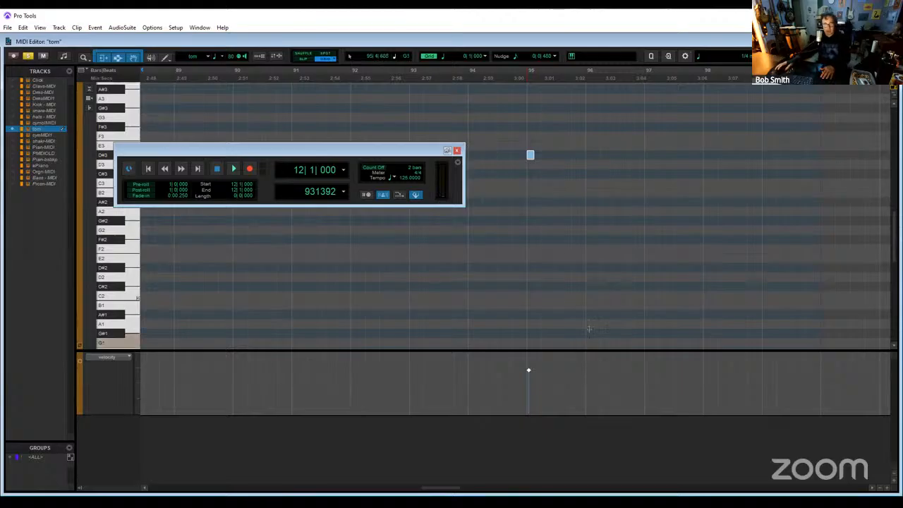
- Unsolo the tom track and play the bar 95 tom hit within the full mix, starting from 92|4 and 94|3
key(space)
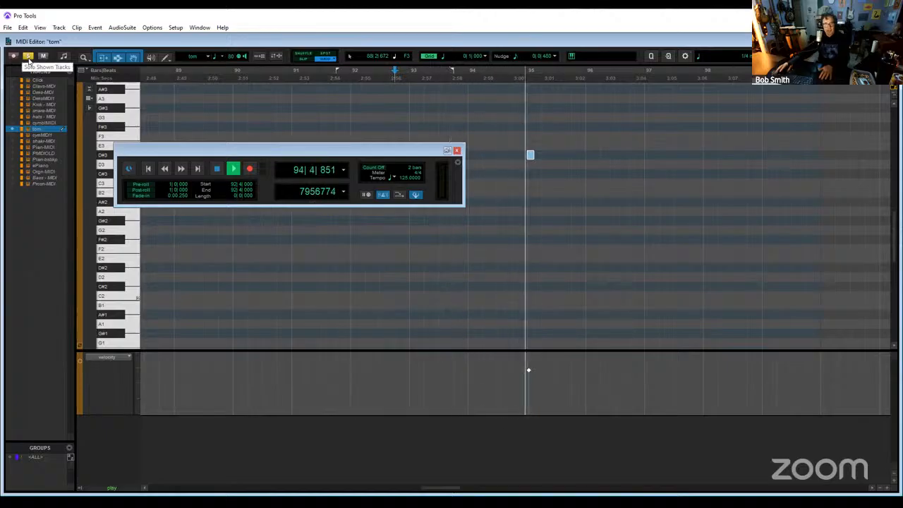
key(space)
key(space)
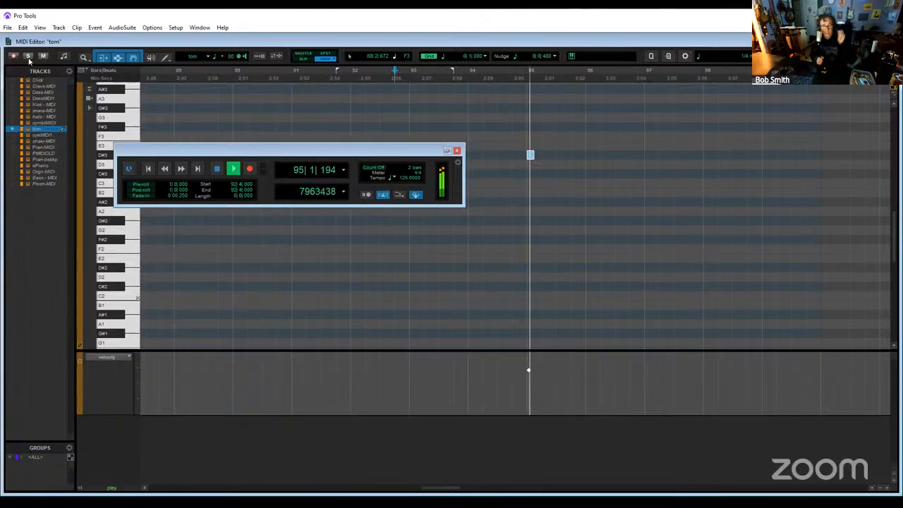
key(space)
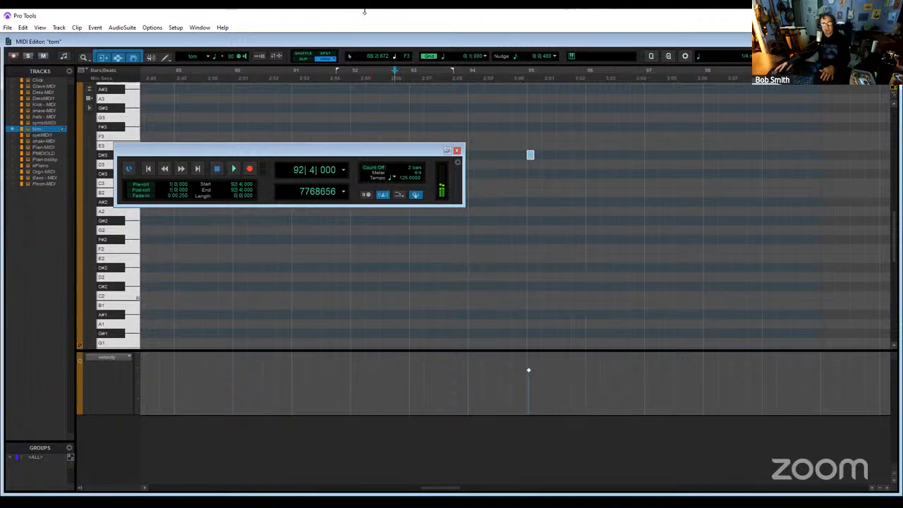
key(space)
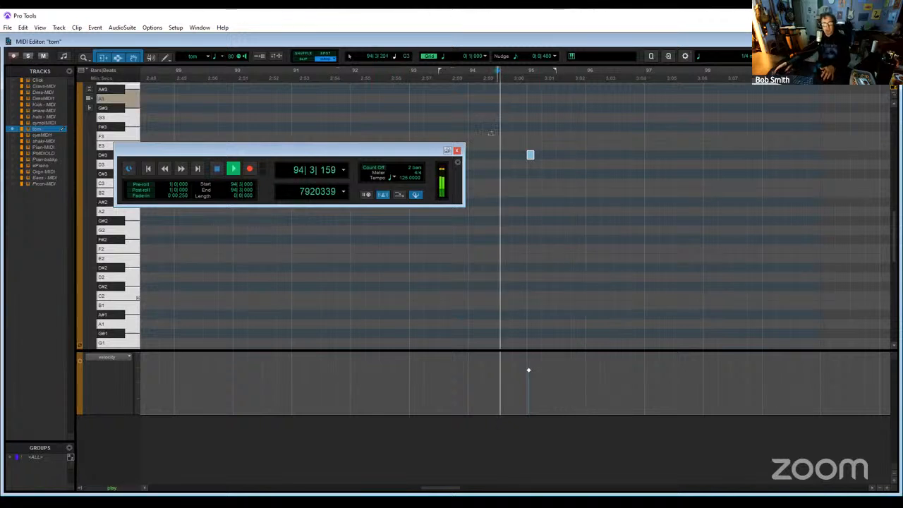
key(space)
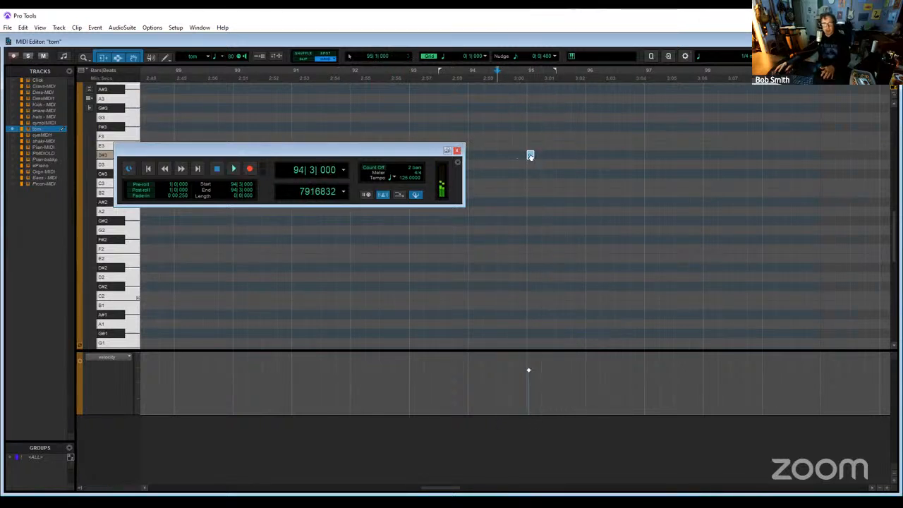
- Move the selected tom notes down to C#3 and a quarter note earlier, playing the mix after each change
drag(530, 166, 529, 175)
key(space)
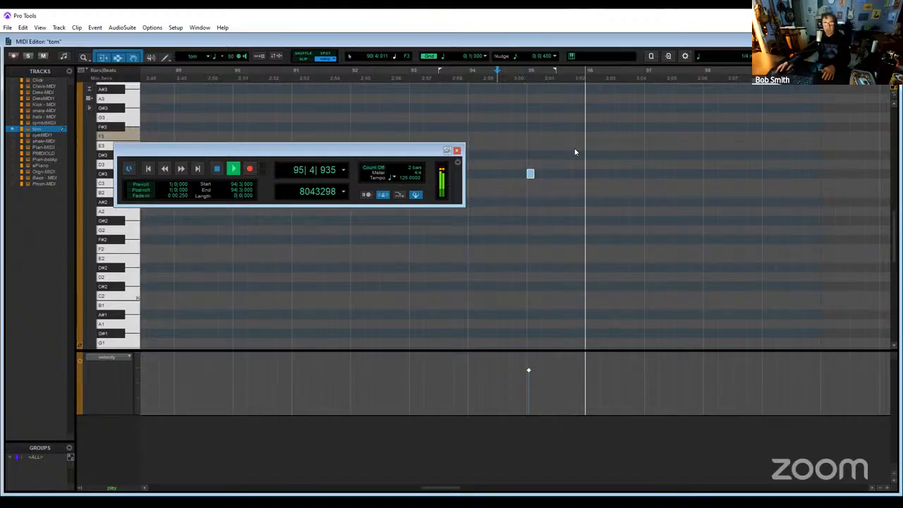
drag(282, 149, 344, 261)
key(space)
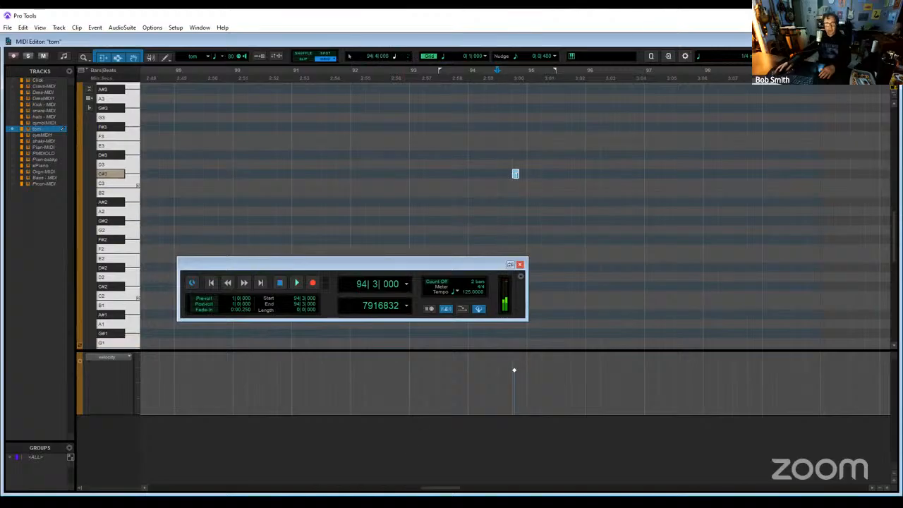
click(424, 75)
key(space)
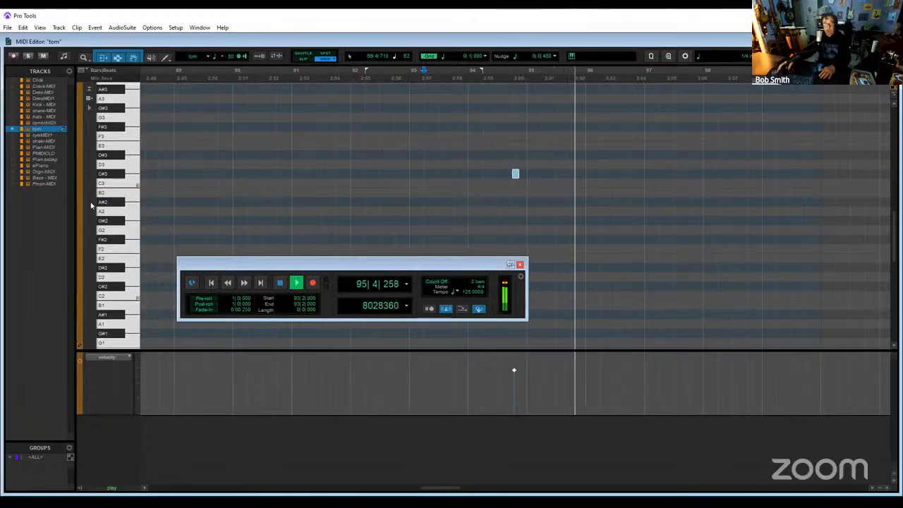
- Check the tom hit just before bar 86 in the mix by playing from 85|3 and 85|2
click(208, 490)
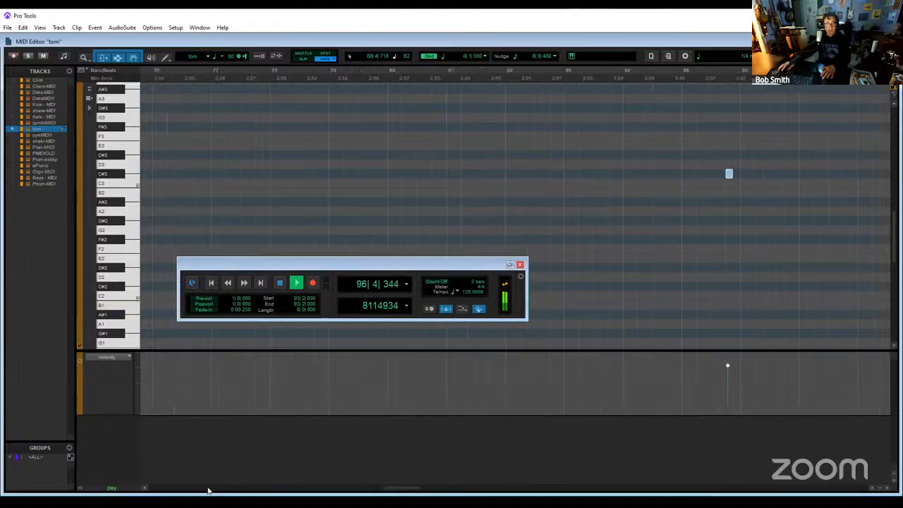
click(708, 75)
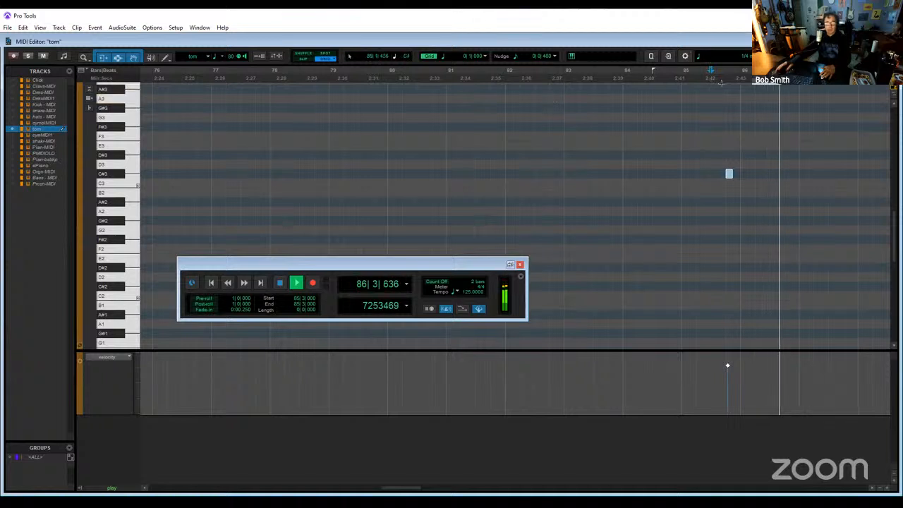
click(689, 74)
key(space)
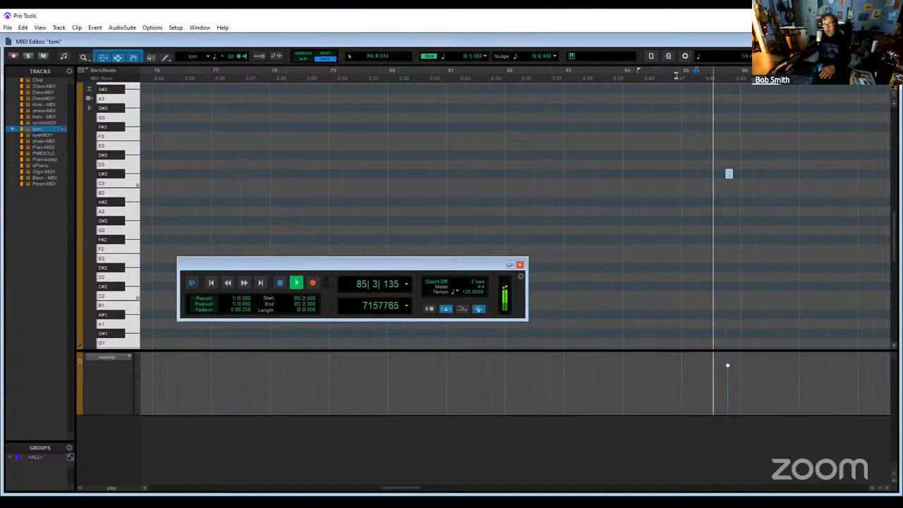
key(space)
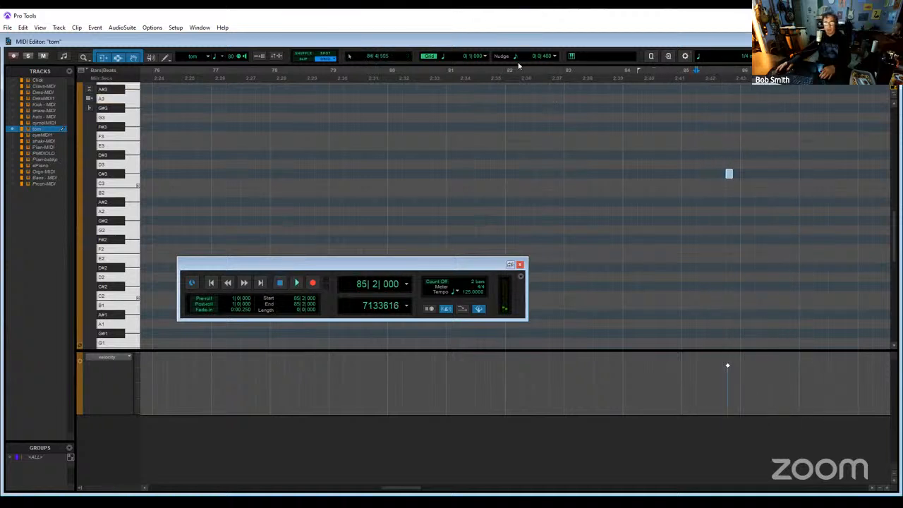
click(518, 56)
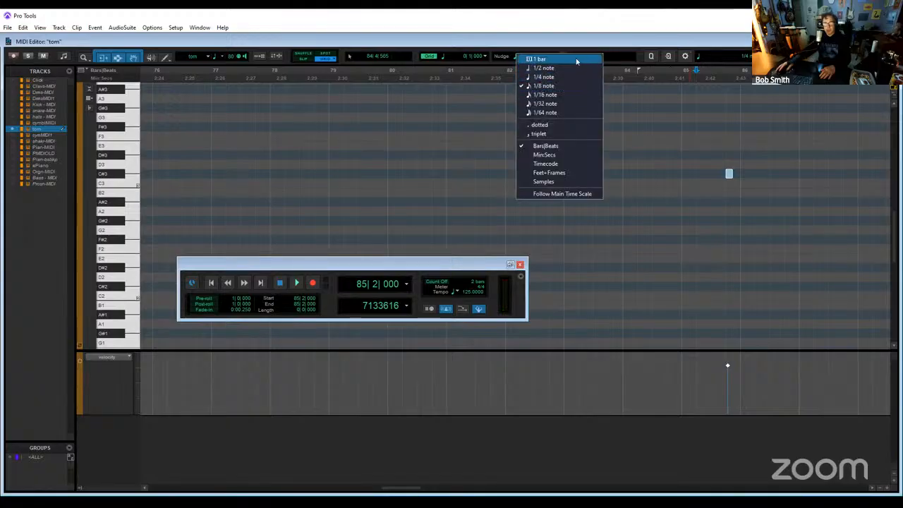
click(609, 45)
key(space)
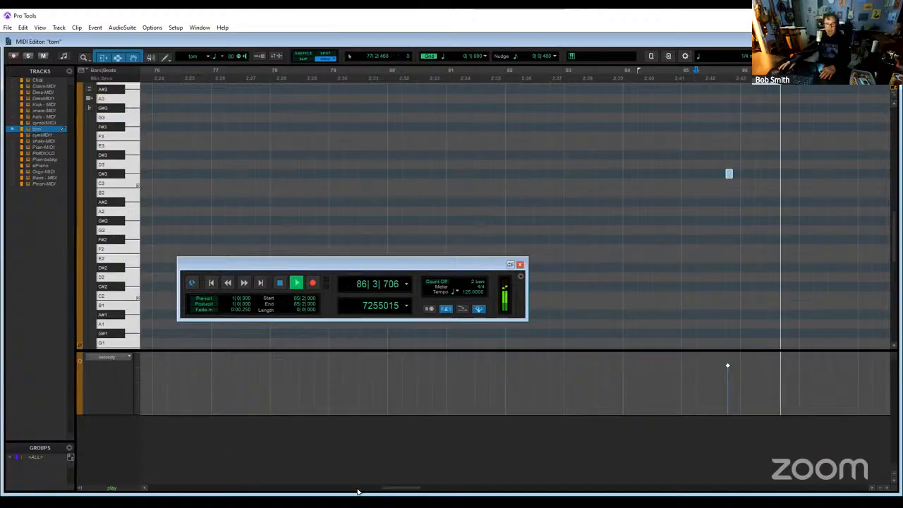
- Play the earlier tom hits in the mix from 70|2 and 46|1, and return to the Edit window
drag(383, 489, 350, 489)
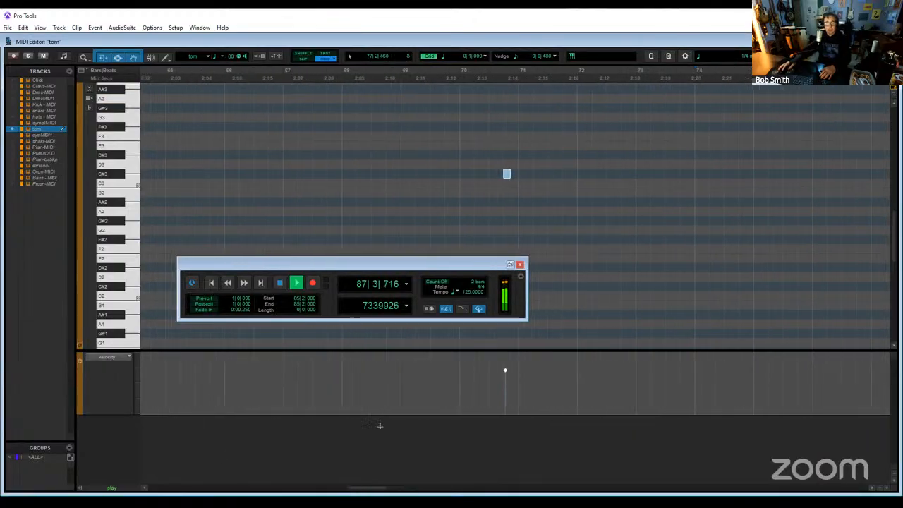
click(500, 162)
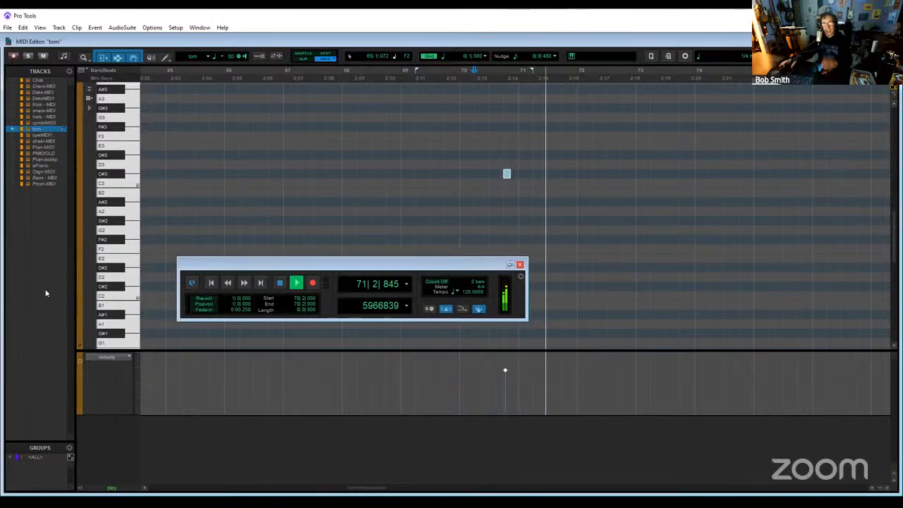
click(167, 488)
click(176, 488)
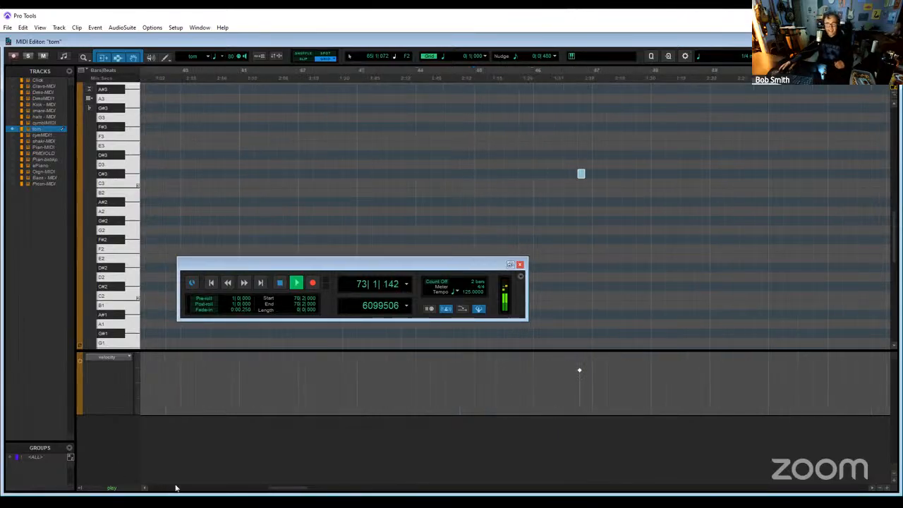
click(536, 69)
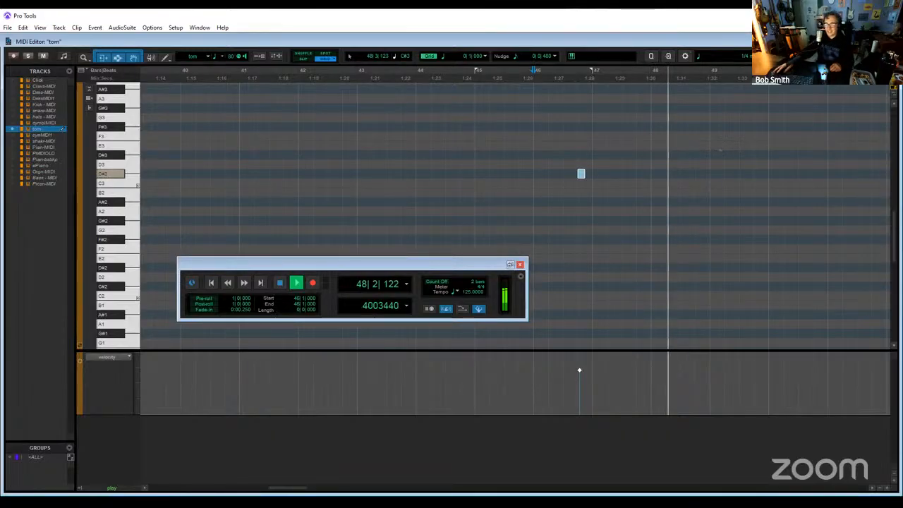
key(ctrl+equal)
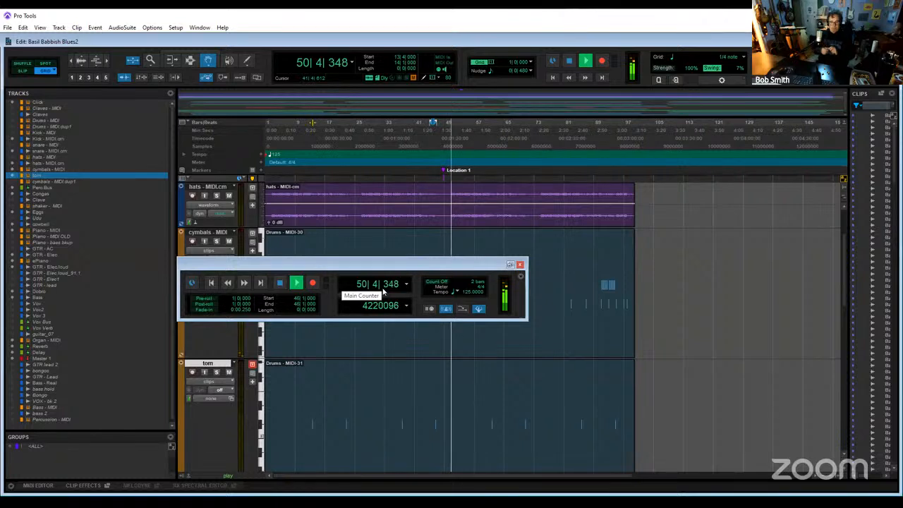
right_click(222, 238)
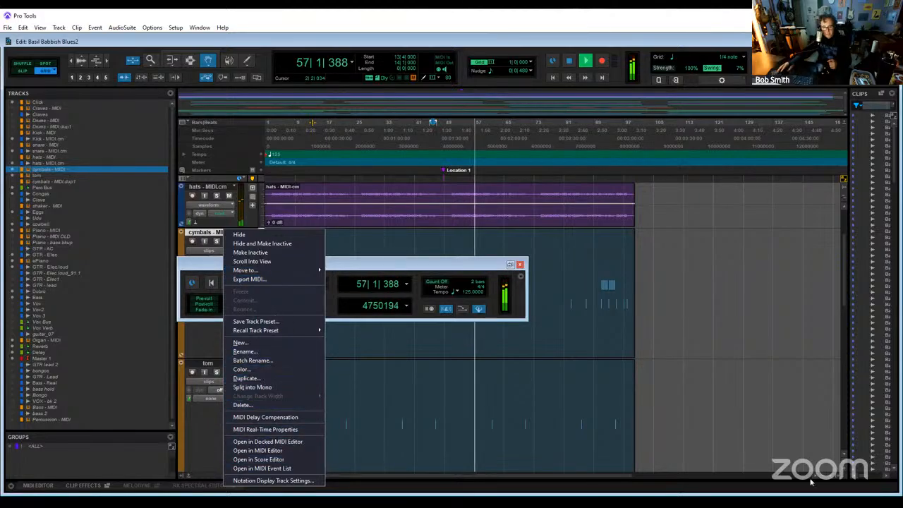
key(Escape)
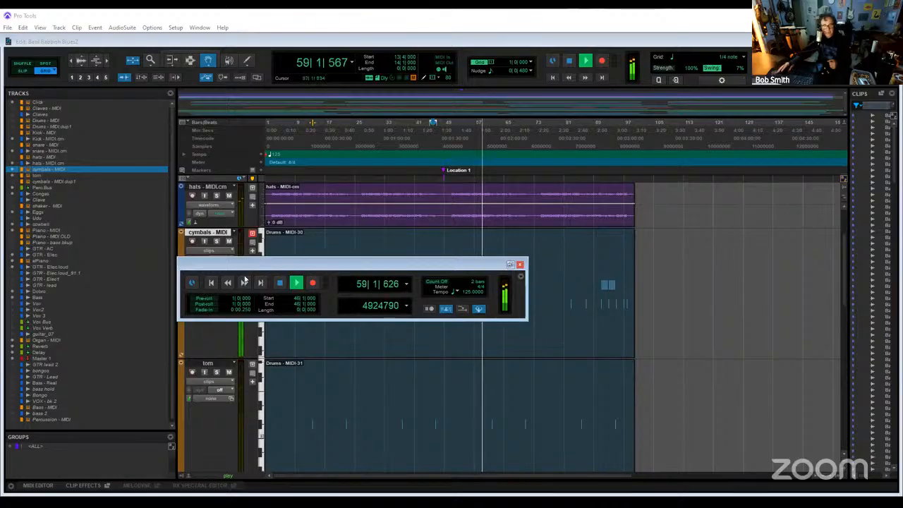
right_click(219, 237)
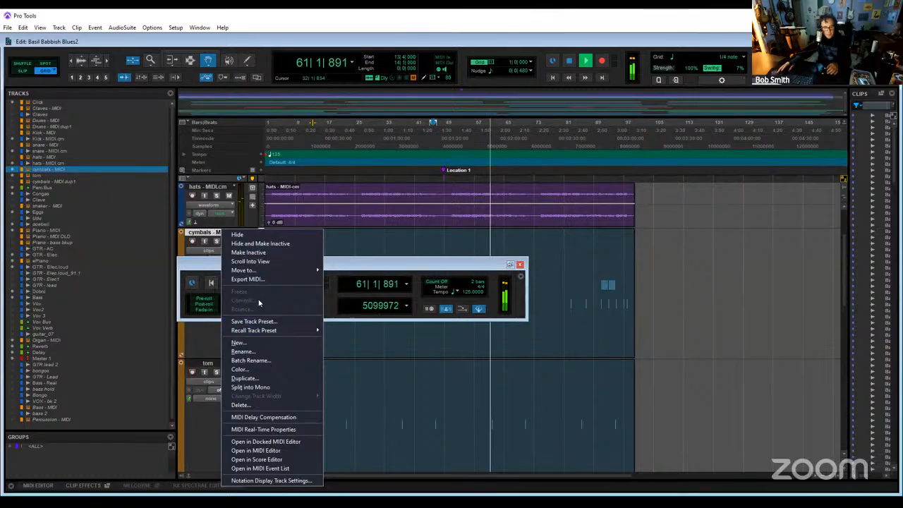
click(213, 240)
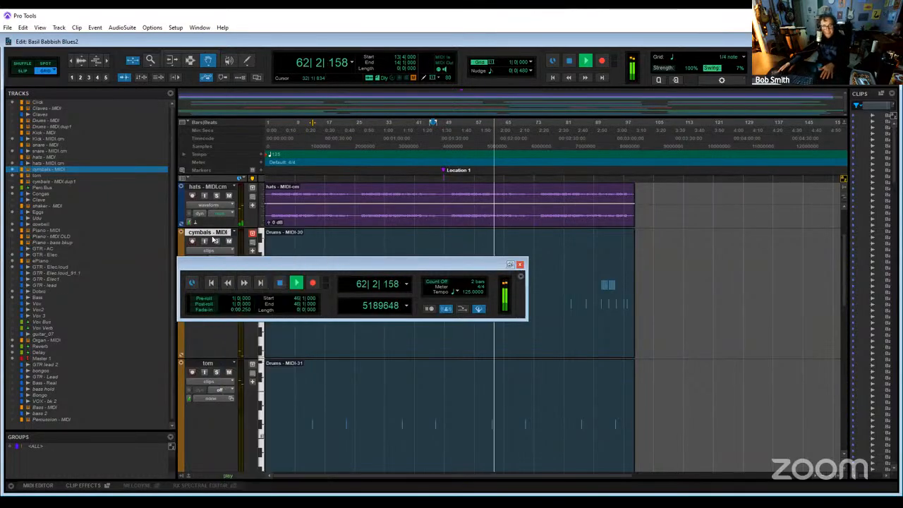
- Stop playback, commit the cymbals - MIDI track to audio offline with the source track hidden and made inactive, and close the Transport window
key(space)
right_click(214, 238)
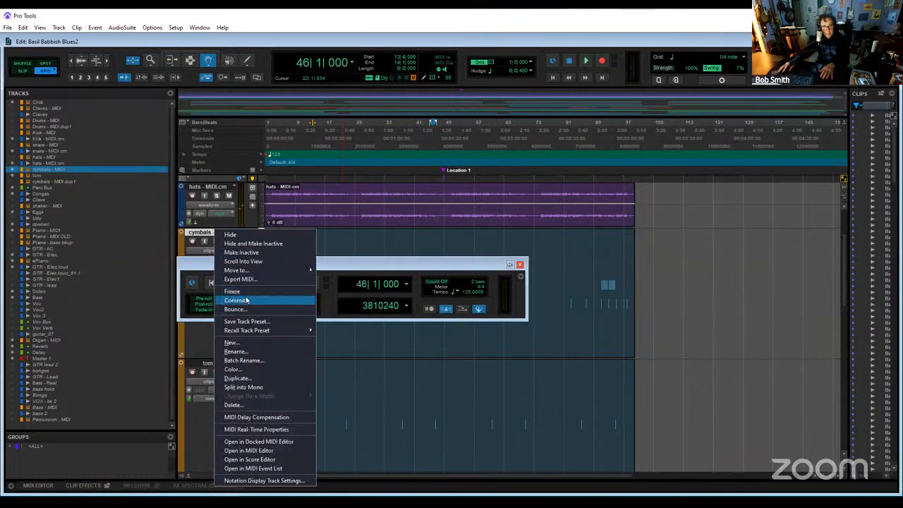
click(247, 299)
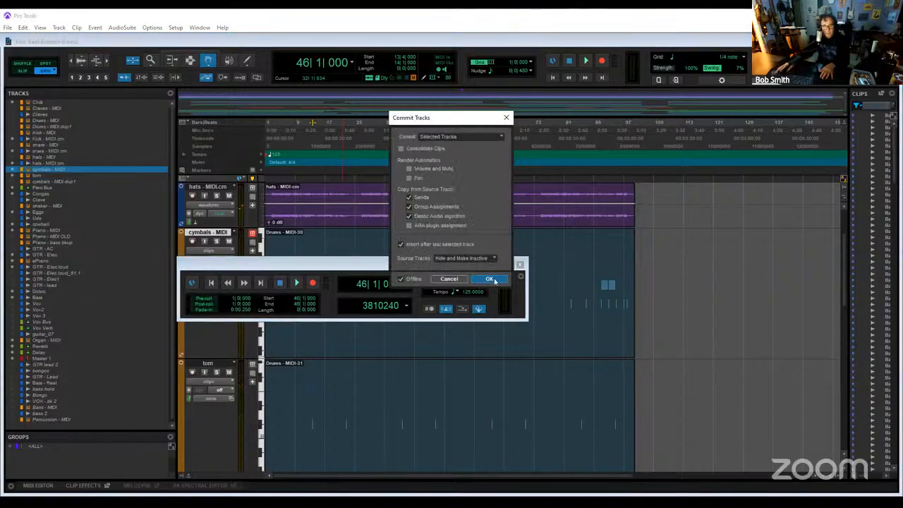
key(Return)
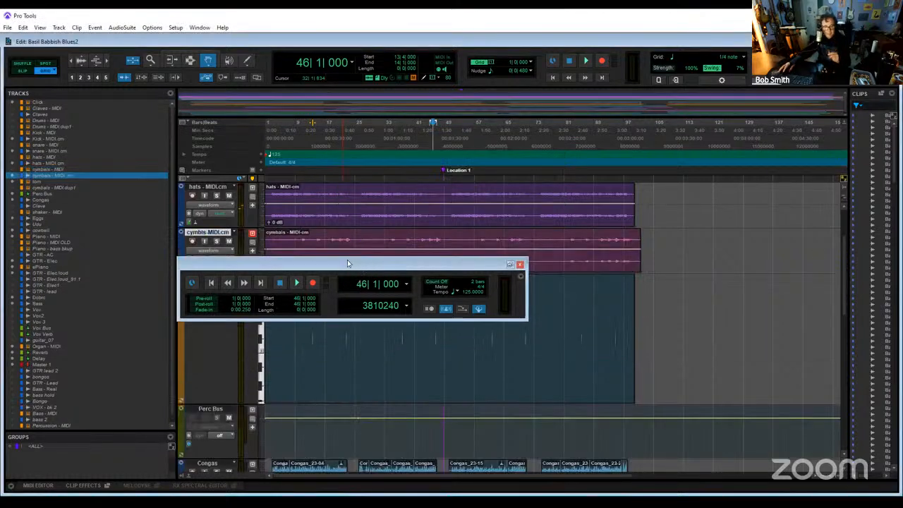
click(520, 265)
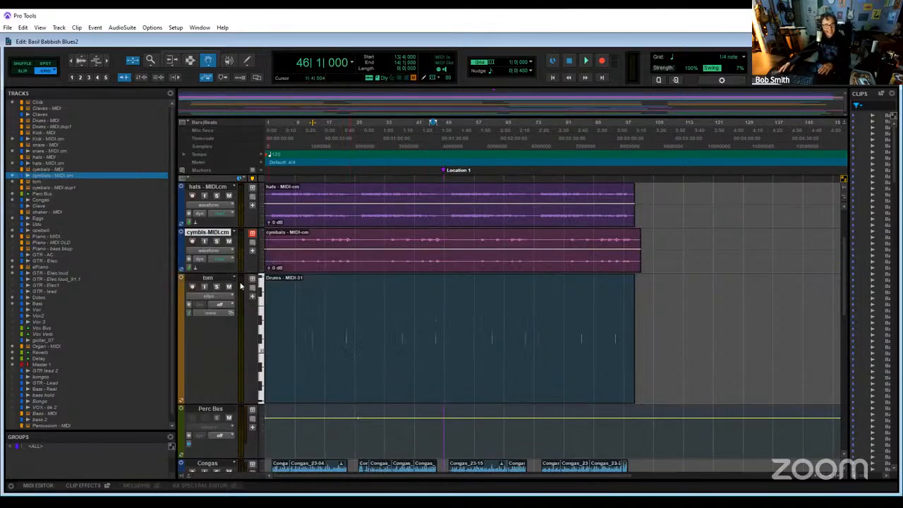
- Rename the tom track as "tom - MIDI"
double_click(217, 279)
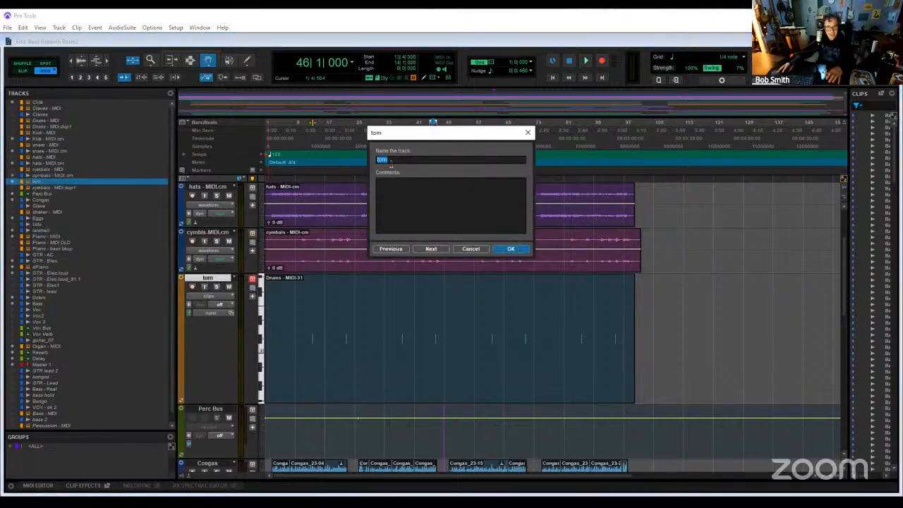
key(Right)
text(-)
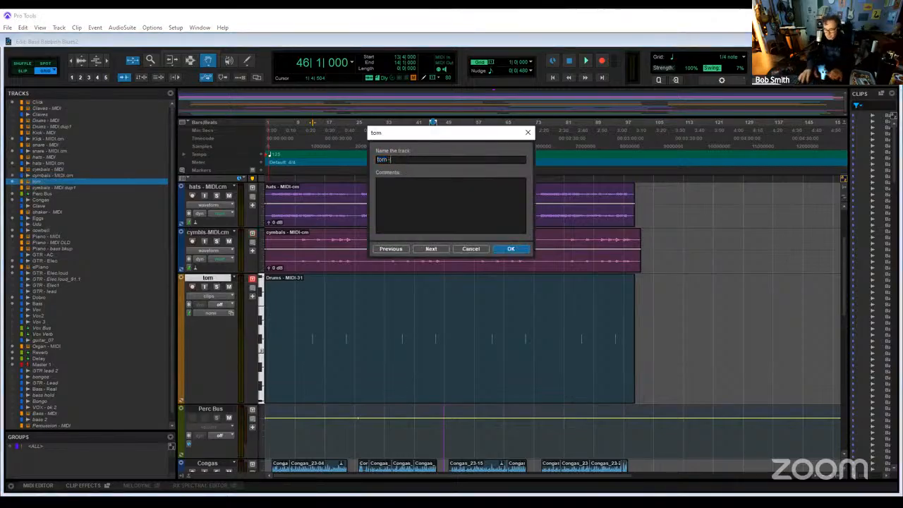
text( MIDI)
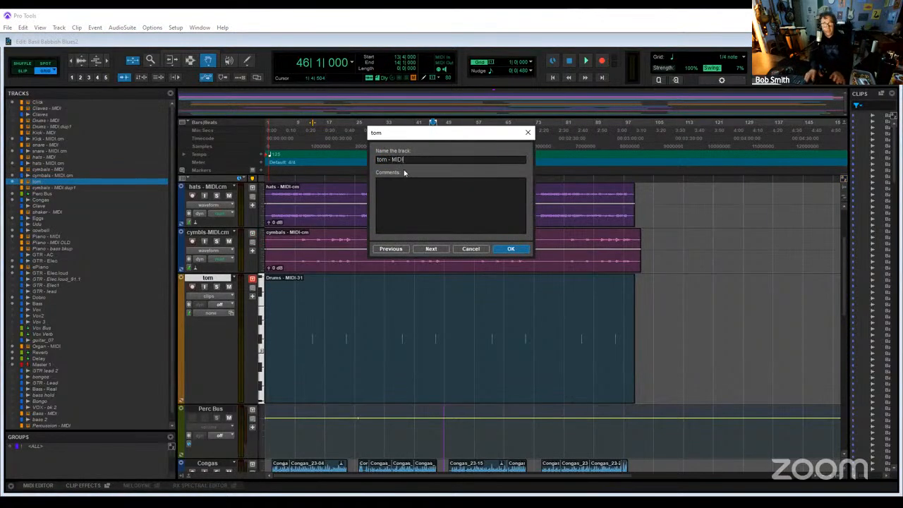
key(Return)
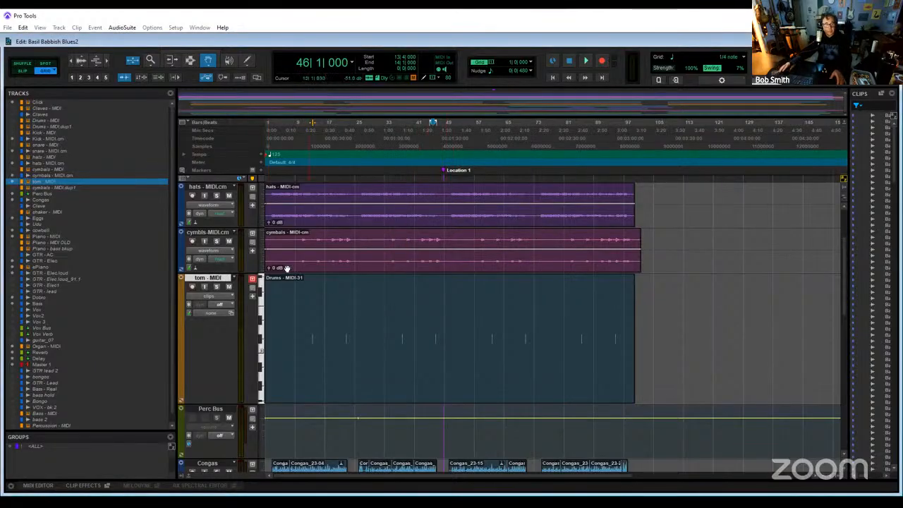
right_click(218, 276)
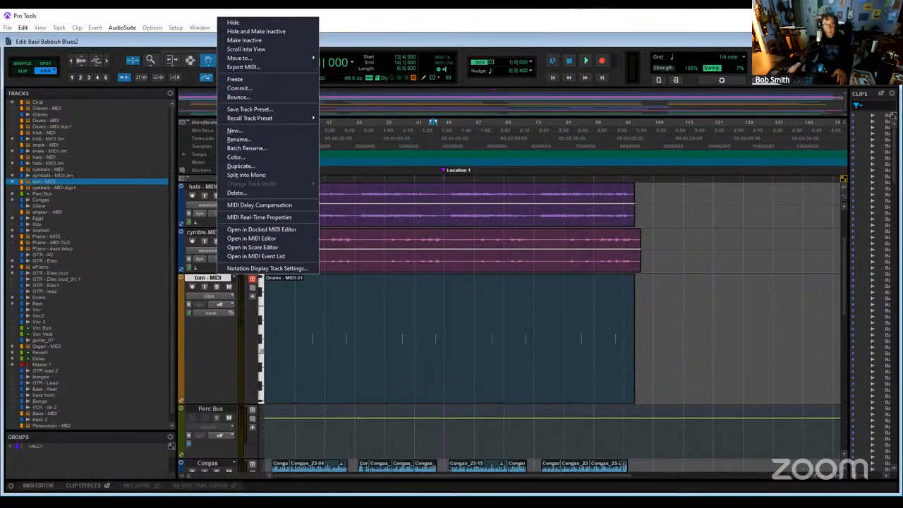
click(812, 278)
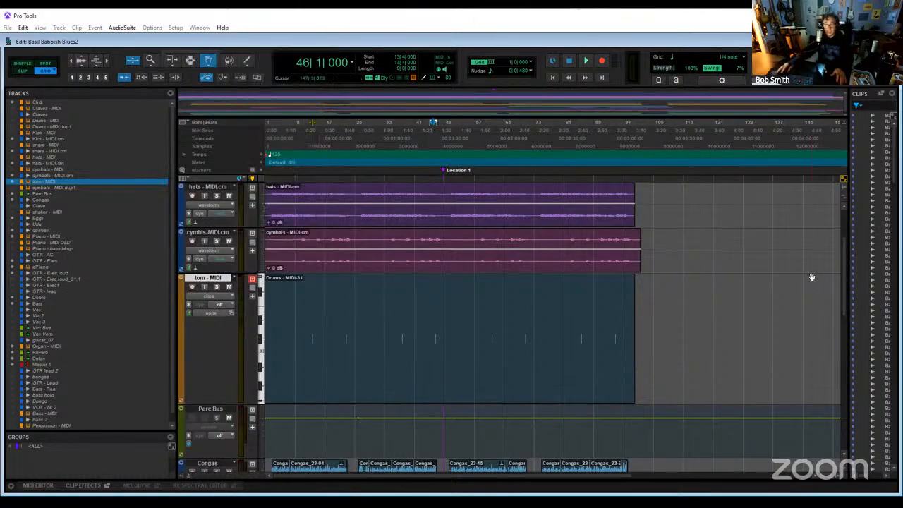
- Insert the C1 comp (stereo) plug-in below the instrument on the tom - MIDI track in the Mix window and load its Upward expander preset
key(ctrl+equal)
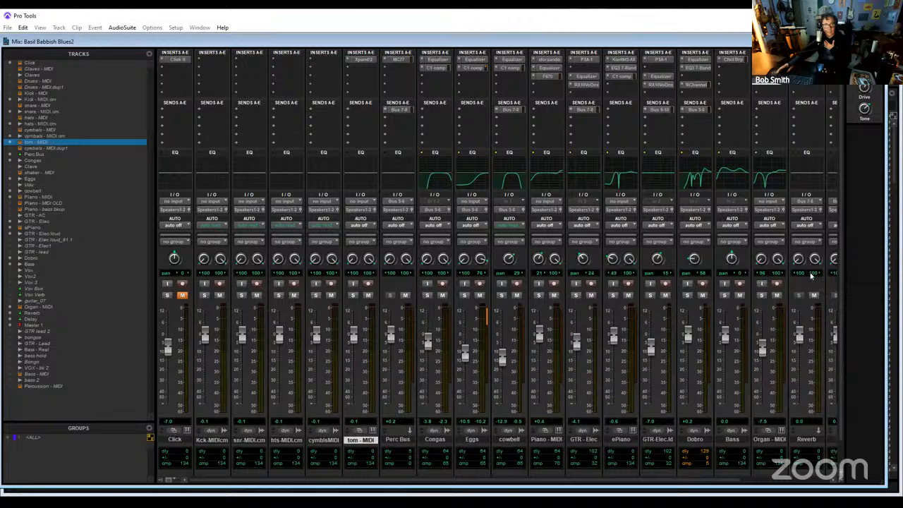
click(368, 71)
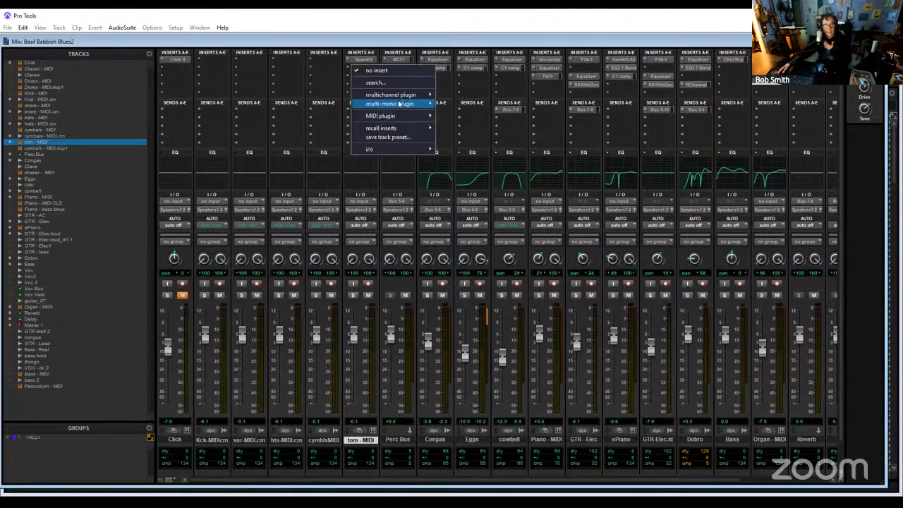
mouse_move(408, 97)
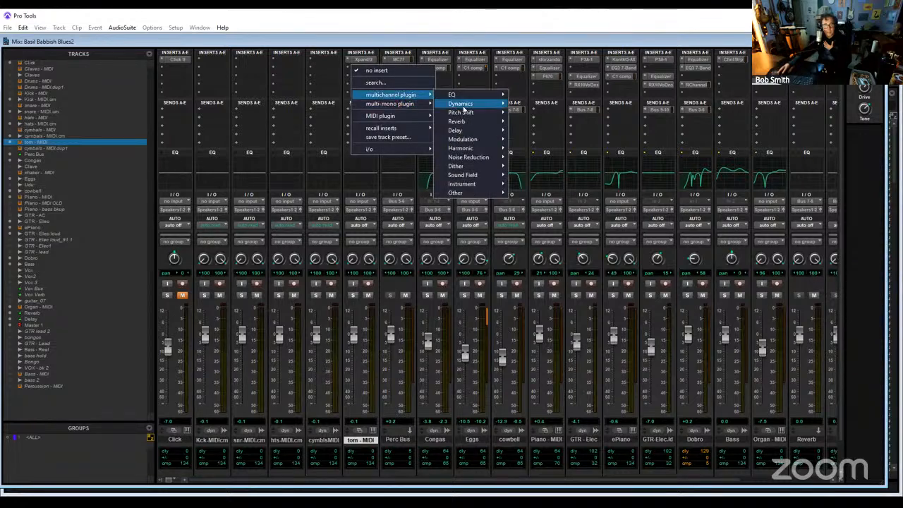
mouse_move(471, 104)
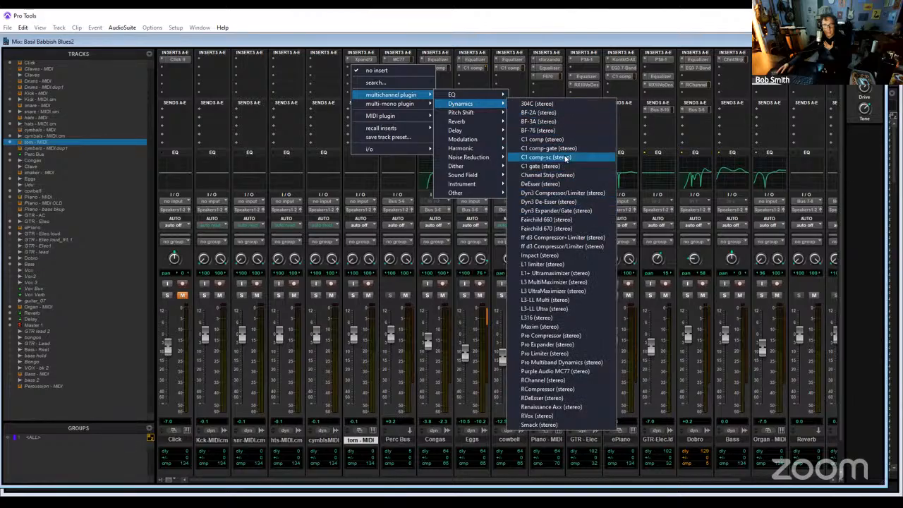
click(574, 145)
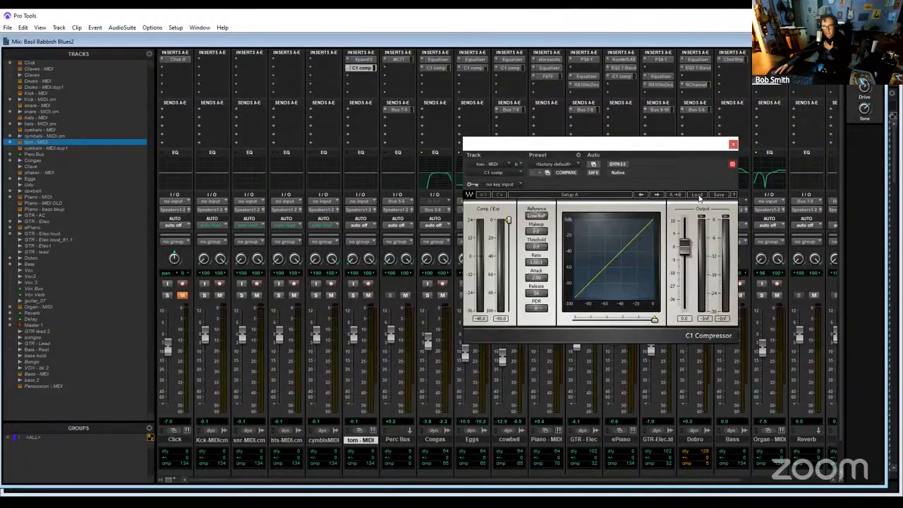
click(697, 194)
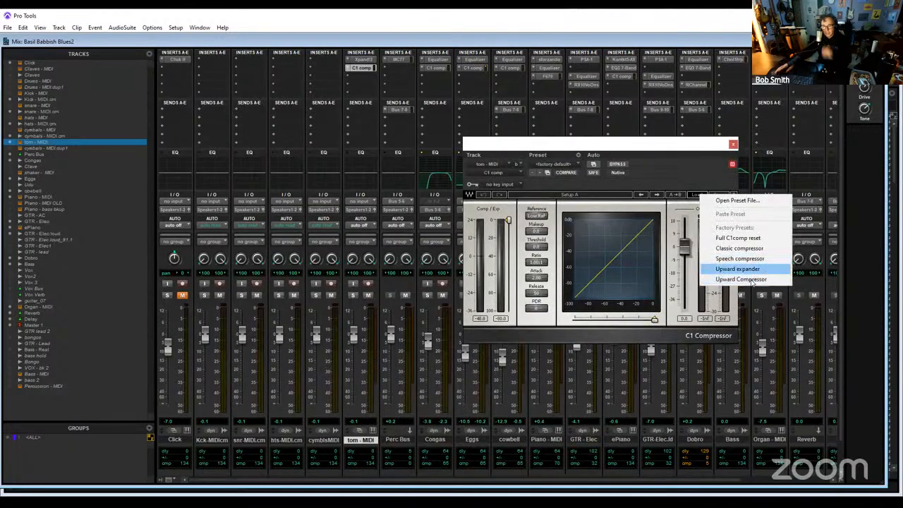
click(739, 269)
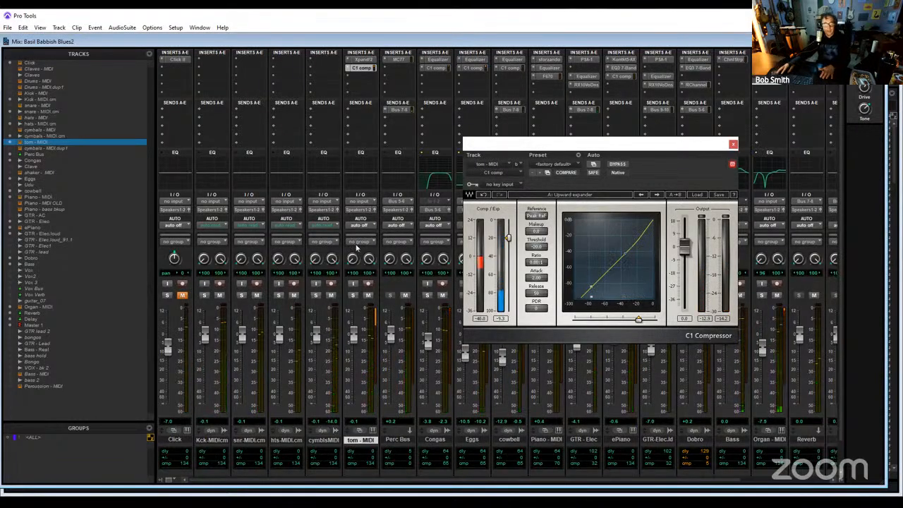
- Solo the tom - MIDI track and audition it in the Edit window from just before its bar 38 hit and from 36|1
click(352, 295)
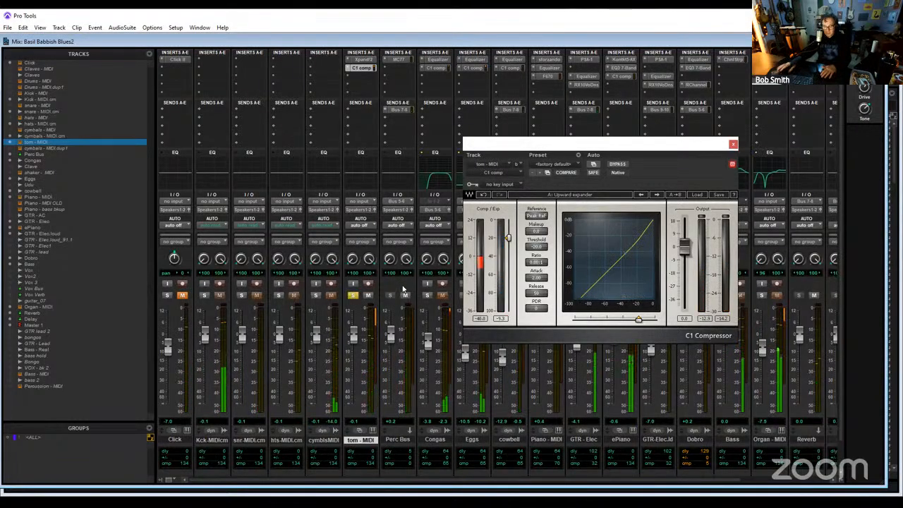
key(ctrl+equal)
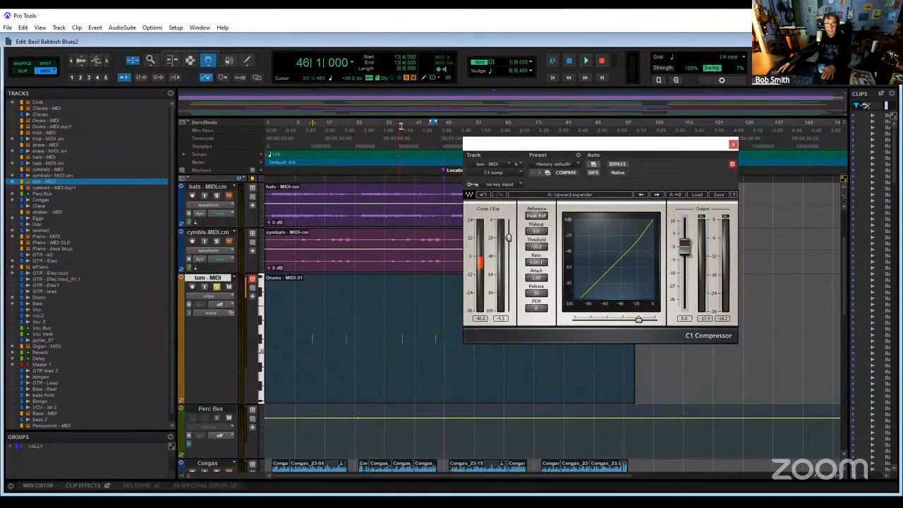
click(410, 125)
drag(429, 129, 430, 129)
key(space)
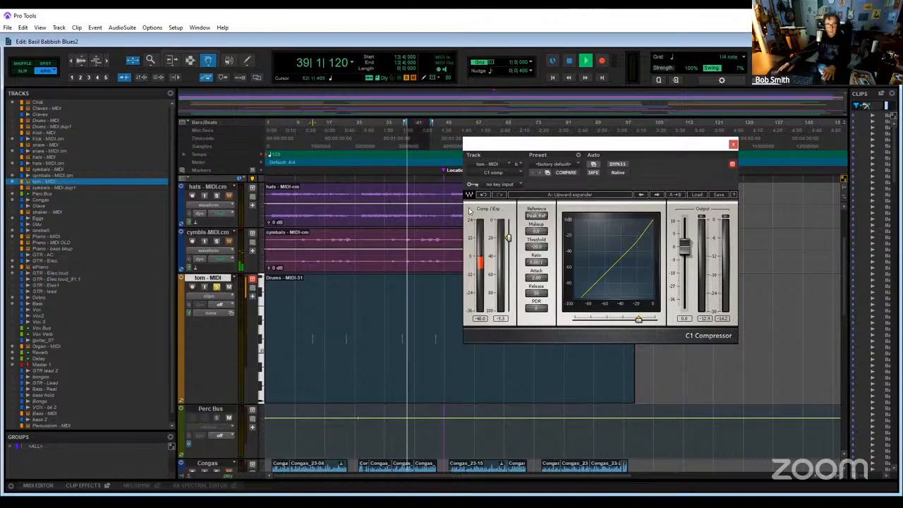
key(space)
click(394, 125)
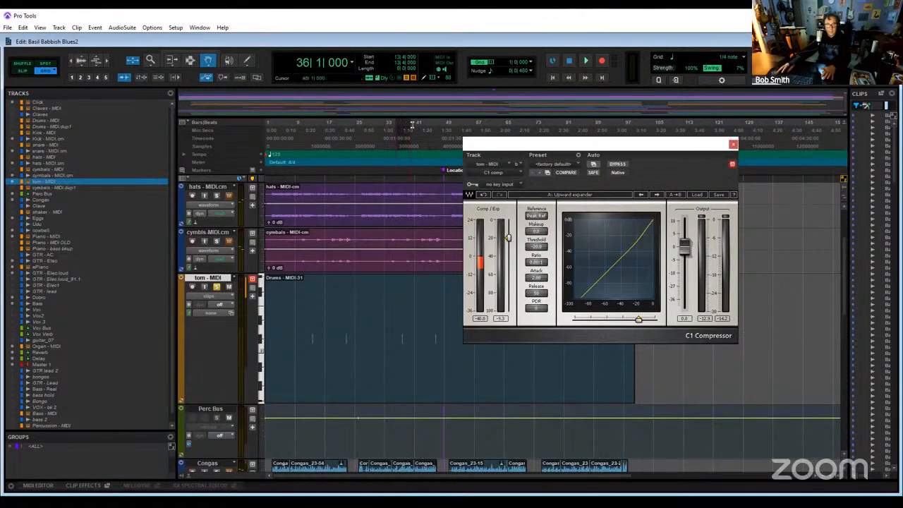
key(space)
- Audition the soloed tom hit repeatedly from 38|1, and set the playback range from 37|1 to 40|1
key(space)
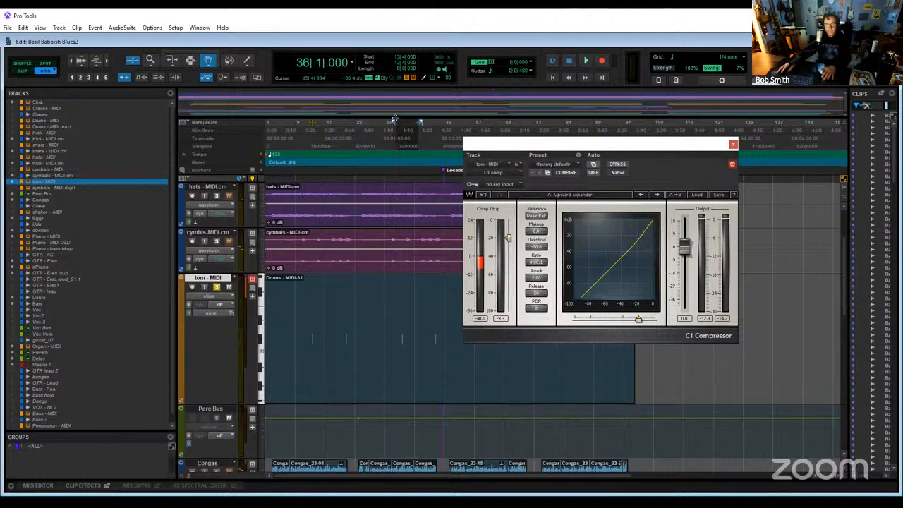
click(402, 122)
key(space)
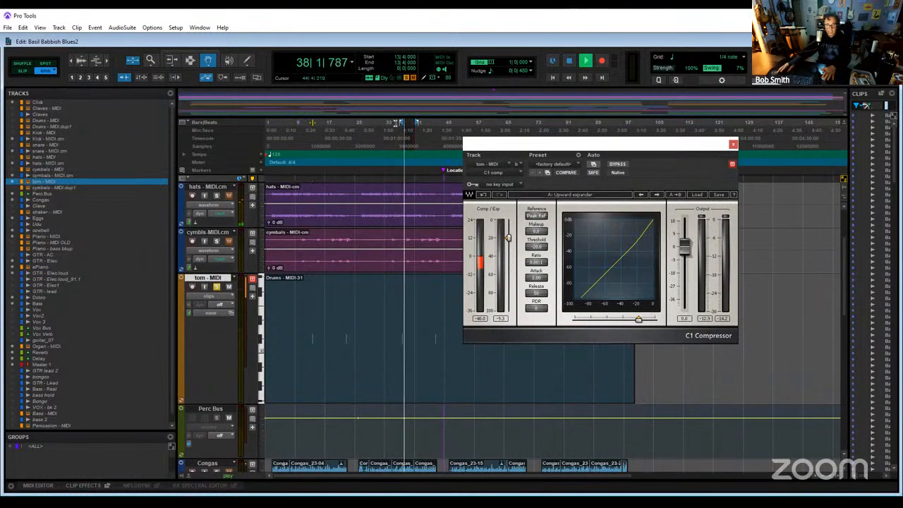
key(space)
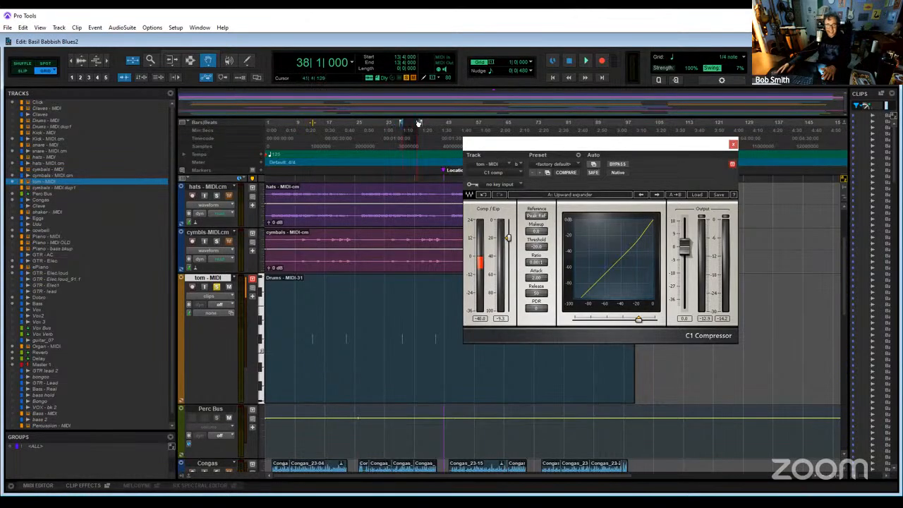
key(space)
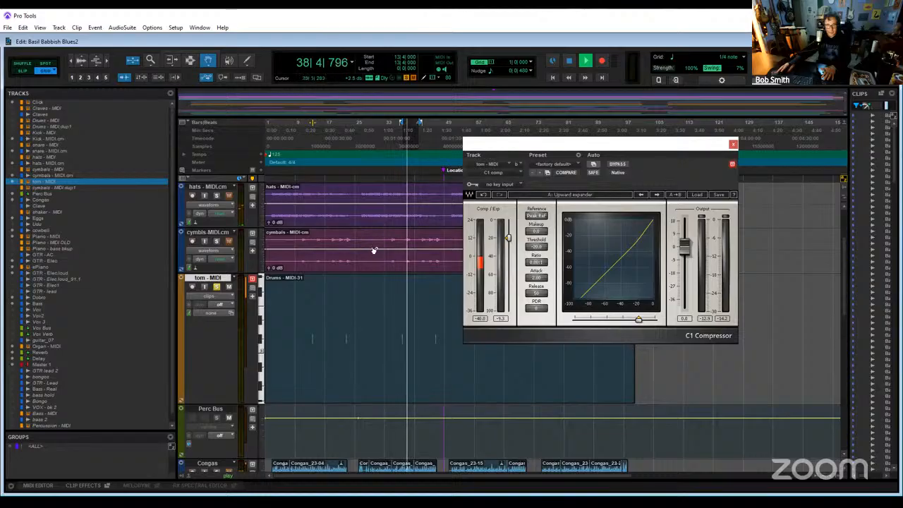
key(space)
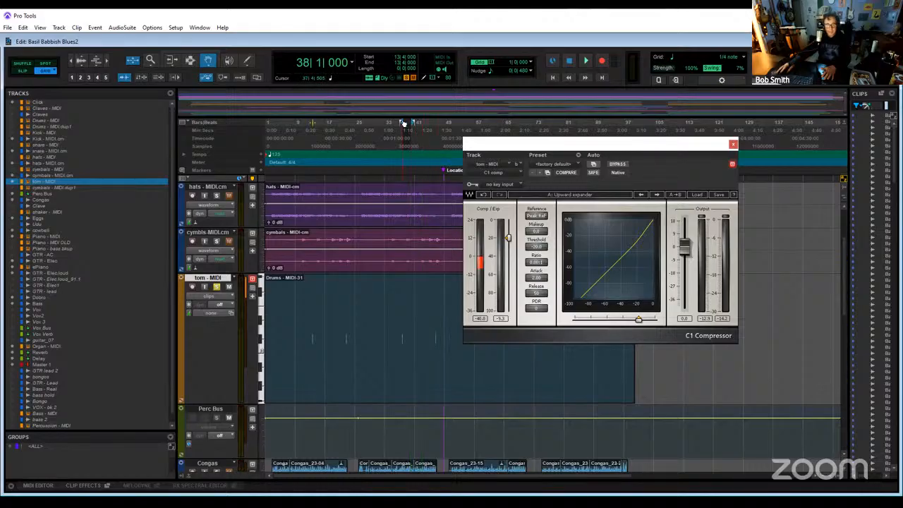
key(space)
key(space)
key(space)
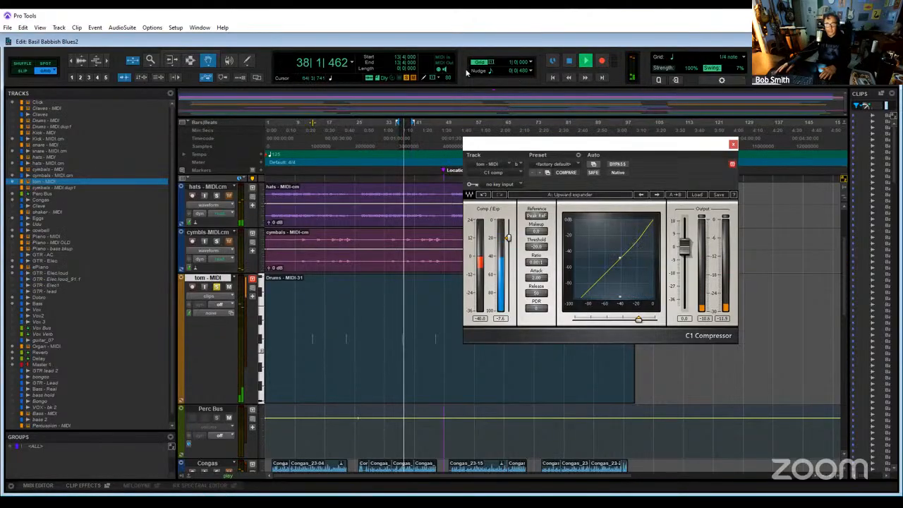
key(space)
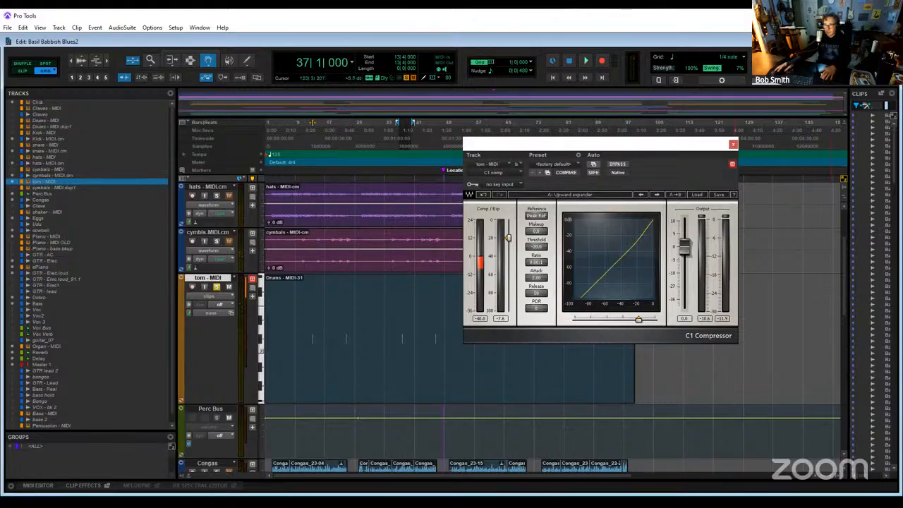
- Enable loop playback in the Transport window, move that window aside, and start looping 37|1 to 40|1
key(ctrl+1)
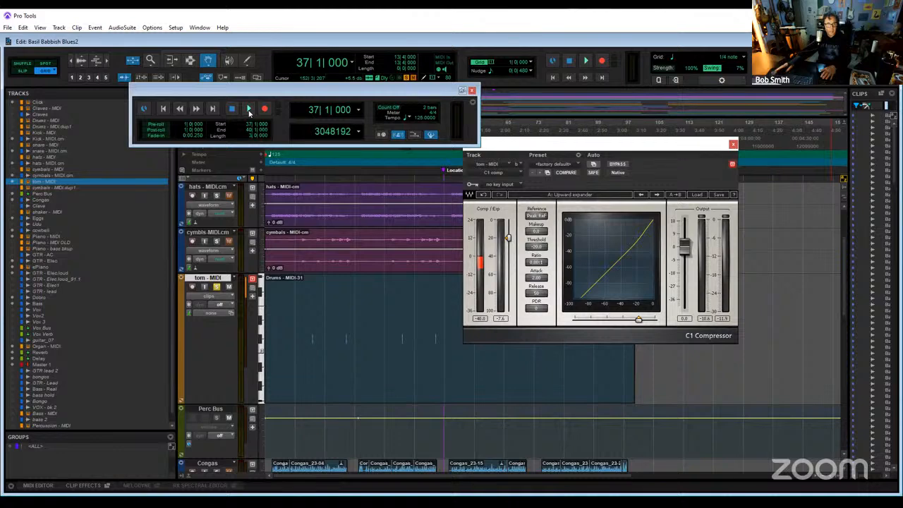
right_click(249, 111)
click(272, 131)
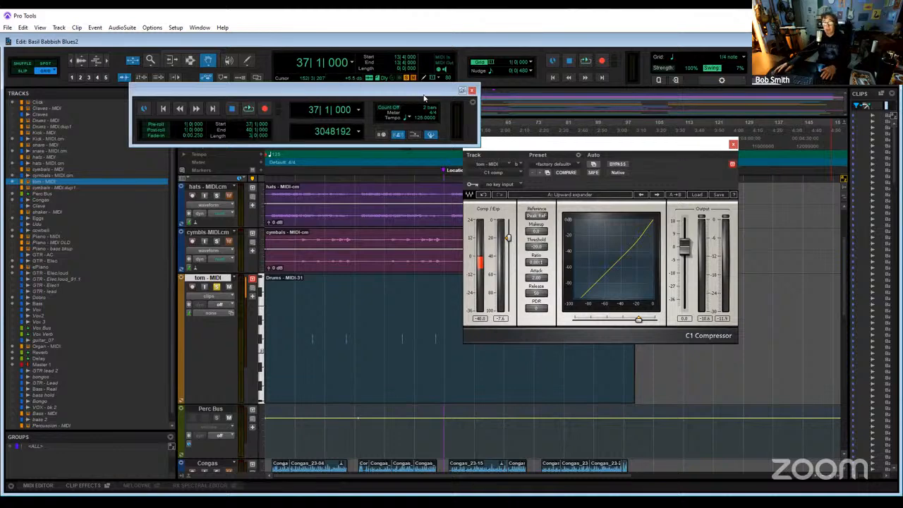
drag(422, 93, 234, 171)
key(space)
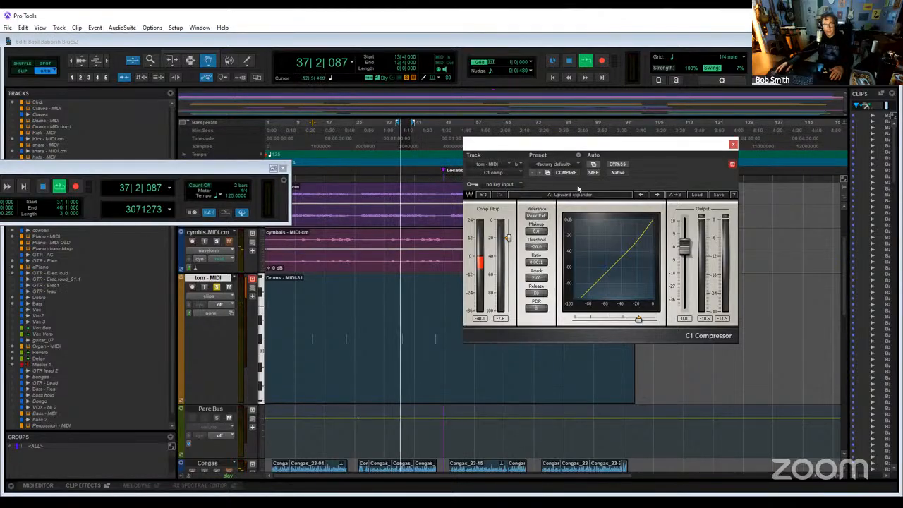
- Try the Classic compressor preset in C1 comp on the looping tom - MIDI track, and load the Upward expander preset again
click(698, 195)
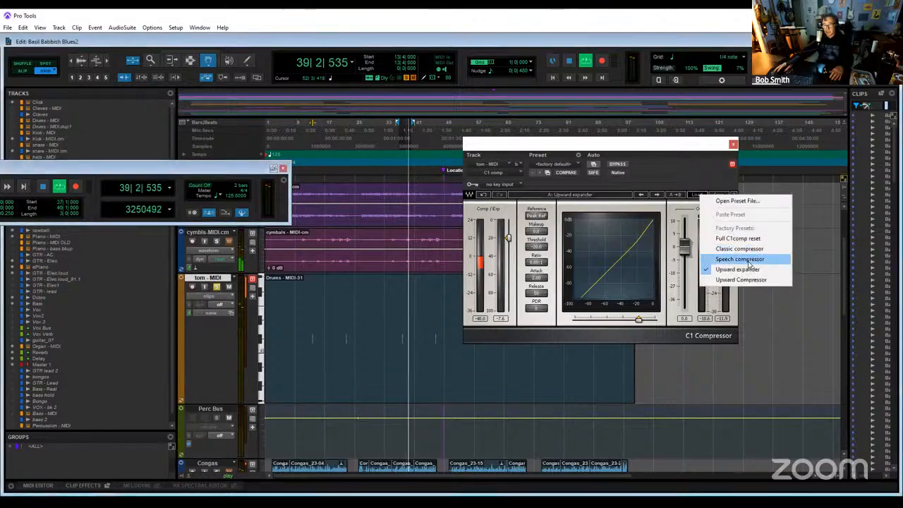
click(739, 249)
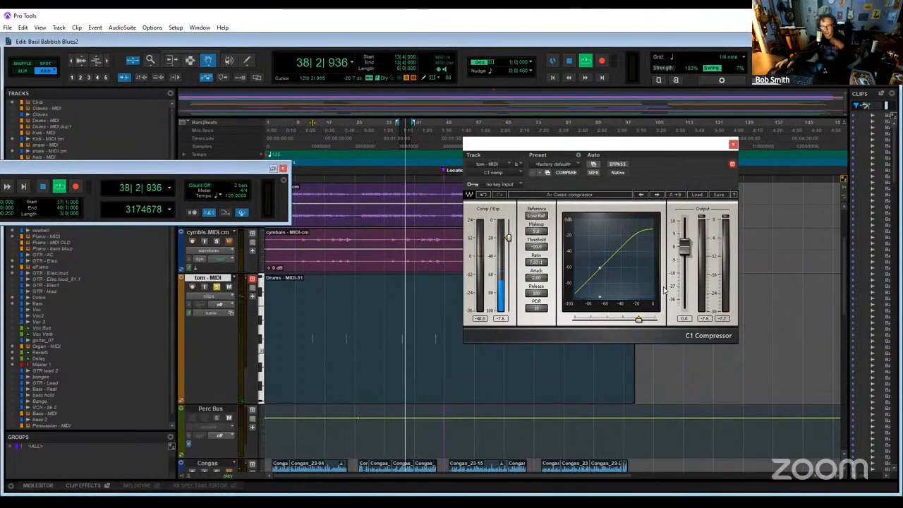
click(697, 194)
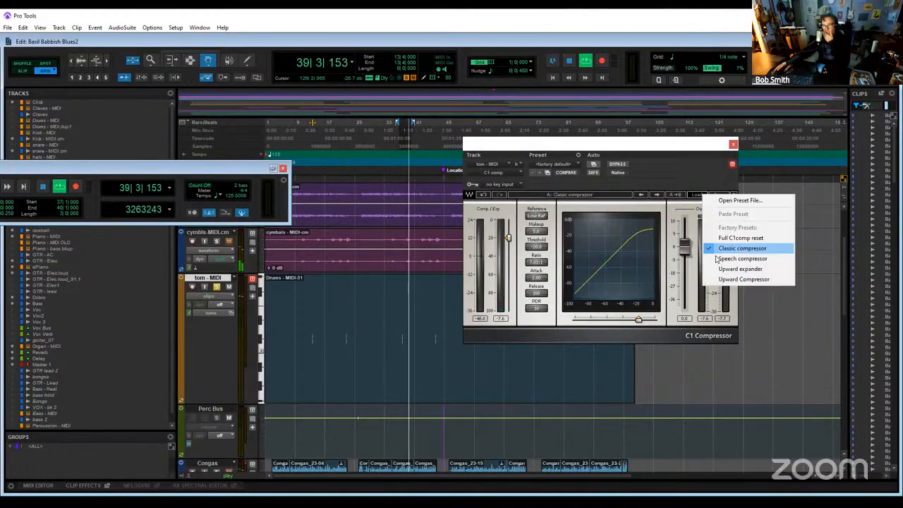
click(720, 274)
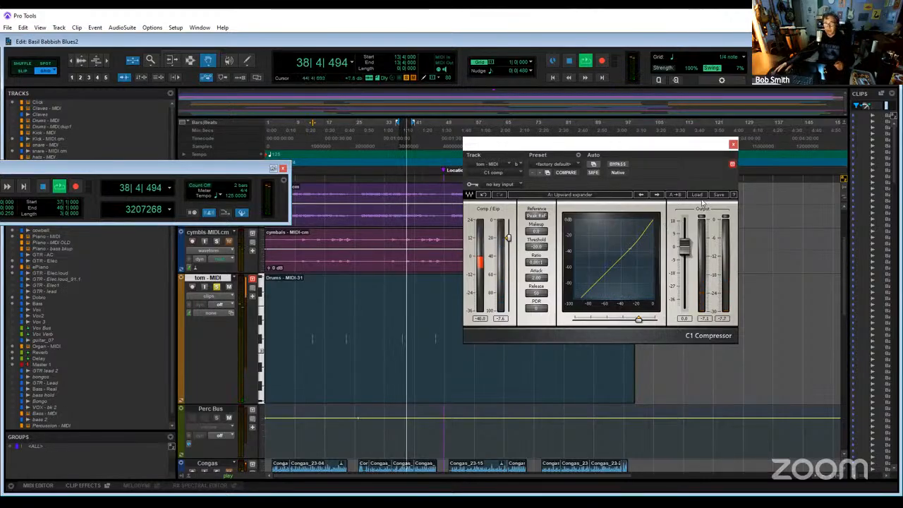
- Turn off loop playback, move the Transport window, and audition the soloed tom from 37|1 without looping
click(60, 188)
right_click(59, 190)
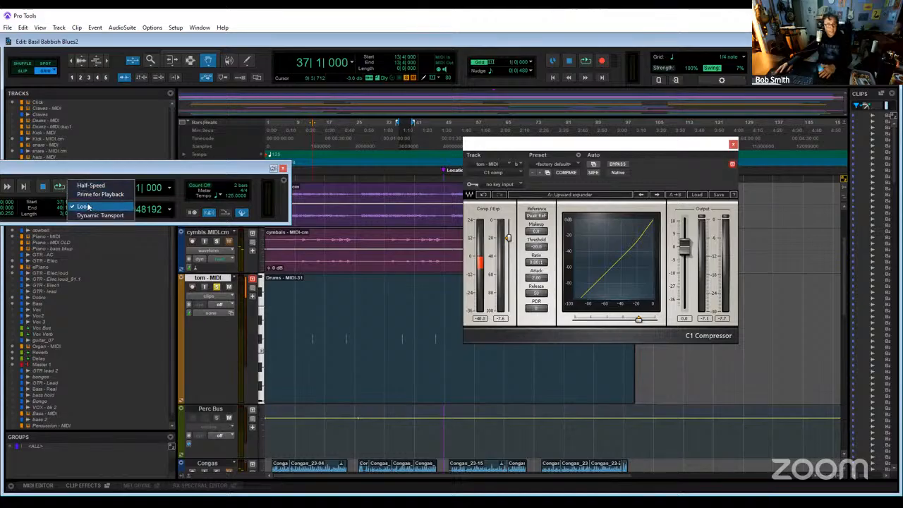
click(104, 205)
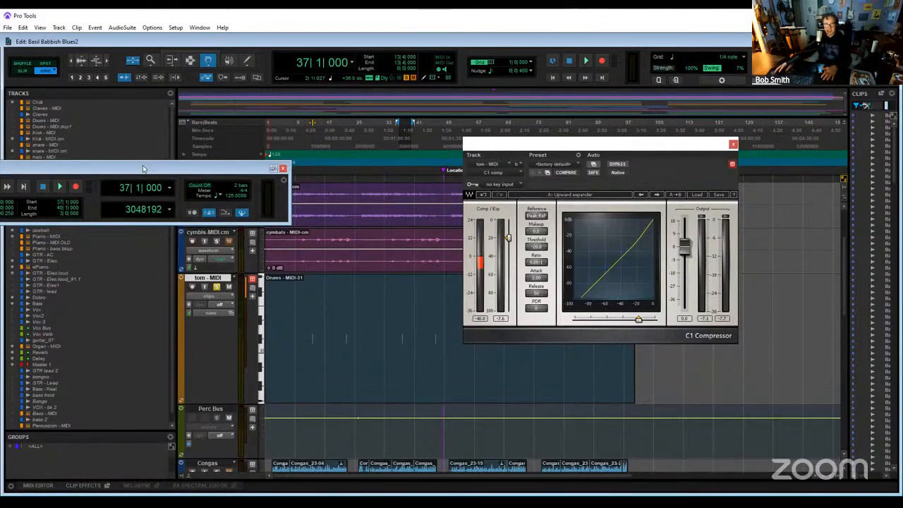
drag(142, 169, 481, 233)
key(space)
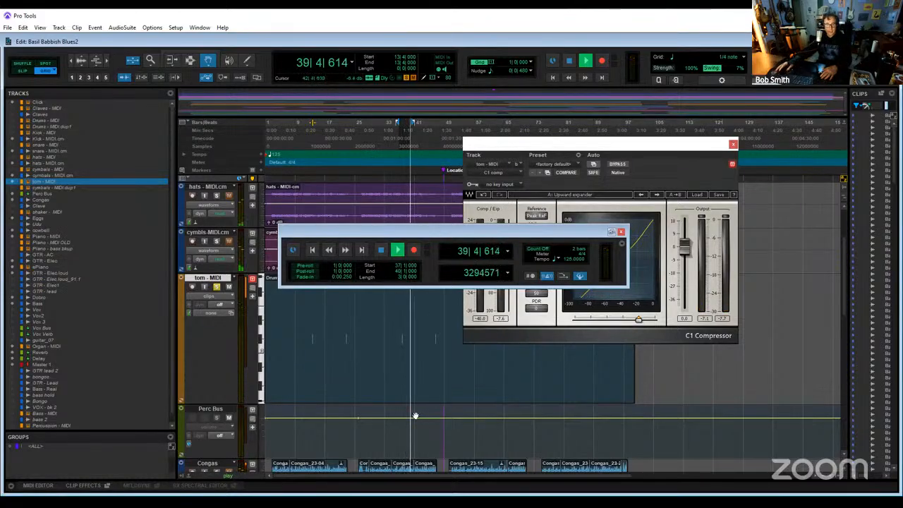
key(space)
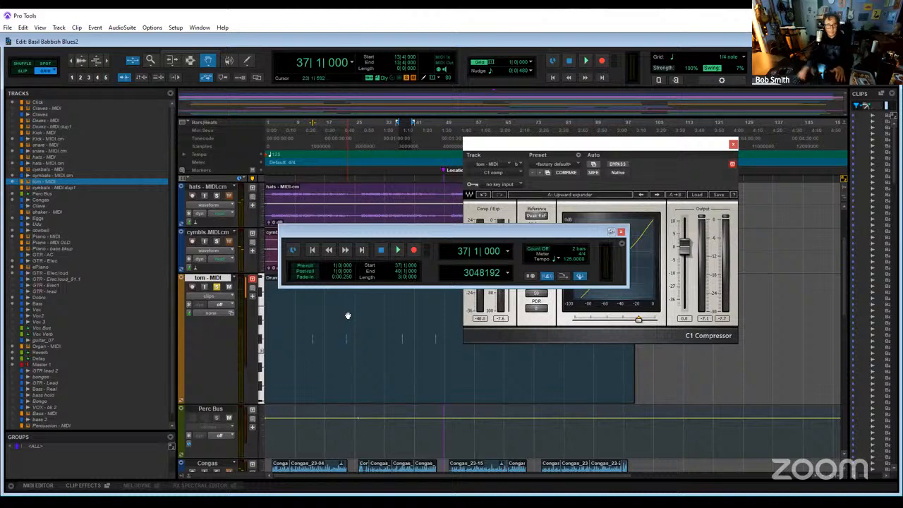
- Unsolo the tom - MIDI track in the Mix window and play the 37|1 to 40|1 range with the full mix
key(ctrl+equal)
click(353, 297)
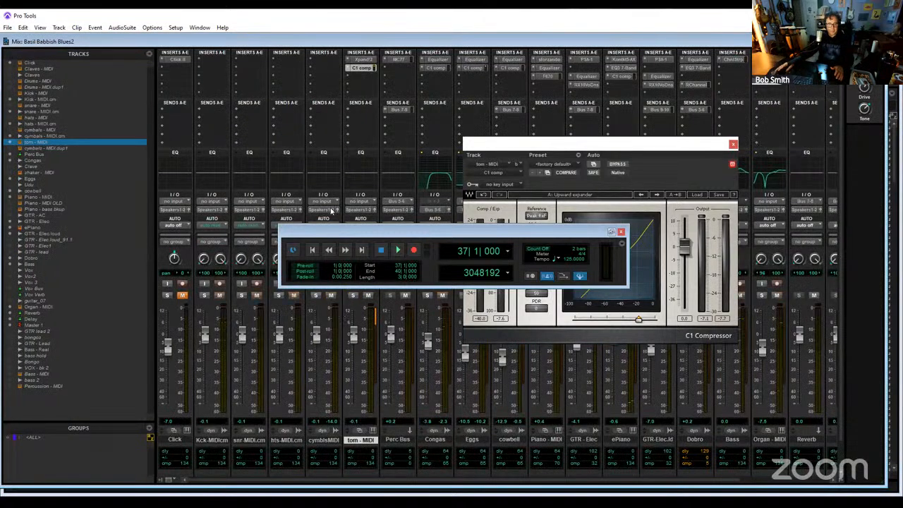
key(space)
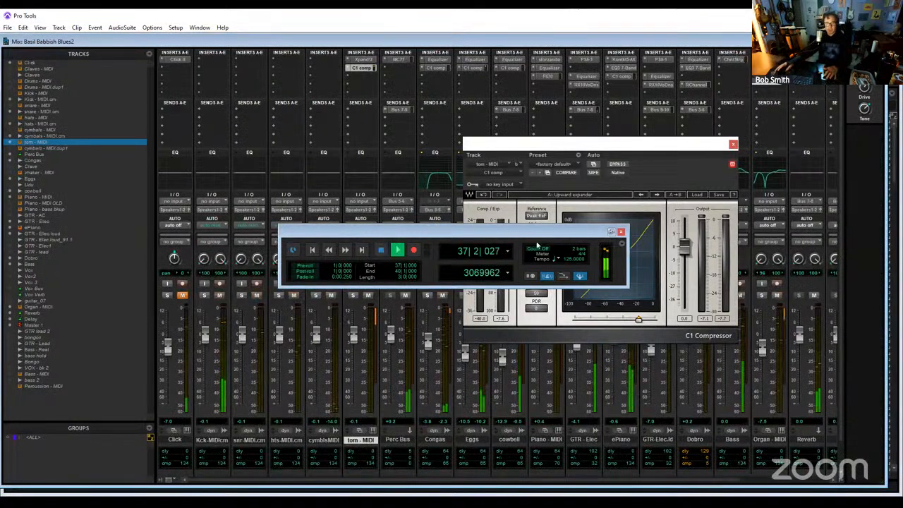
- Close the Transport window and the C1 comp plug-in window to clear the Mix window
click(620, 231)
drag(696, 149, 666, 76)
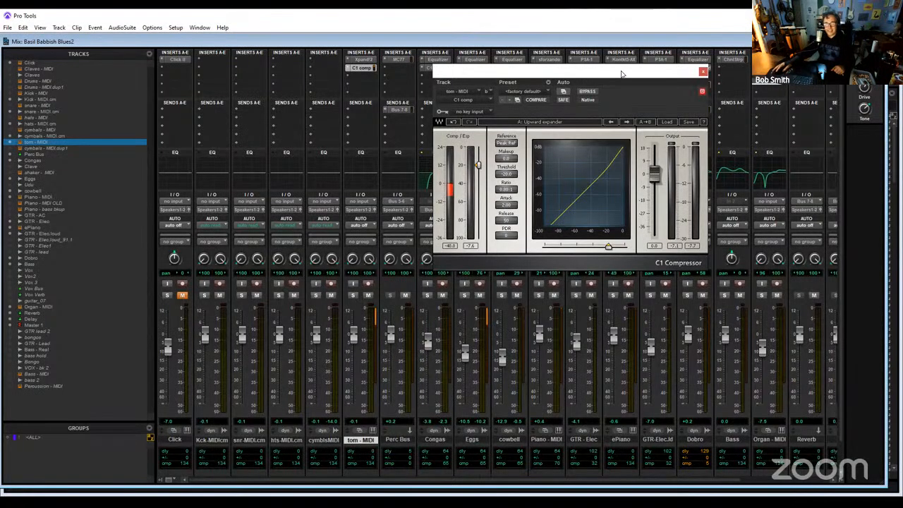
drag(622, 73, 521, 149)
click(603, 148)
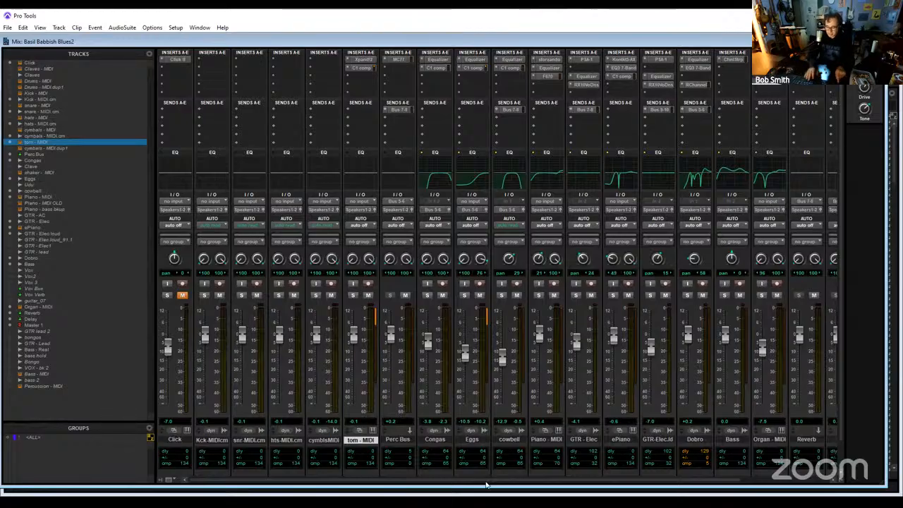
- Reopen the Transport window over the Mix window, return playback to 1|1|000, and move the window off the faders
key(ctrl+equal)
key(ctrl+equal)
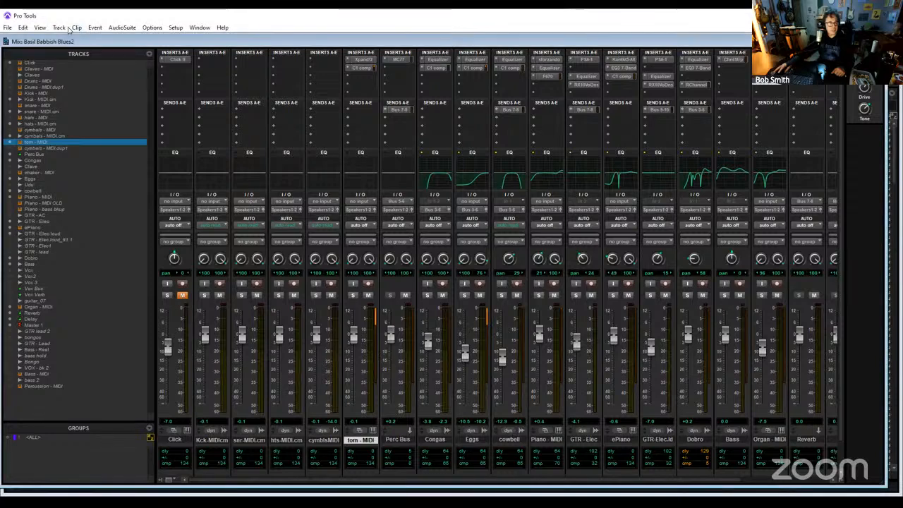
click(40, 28)
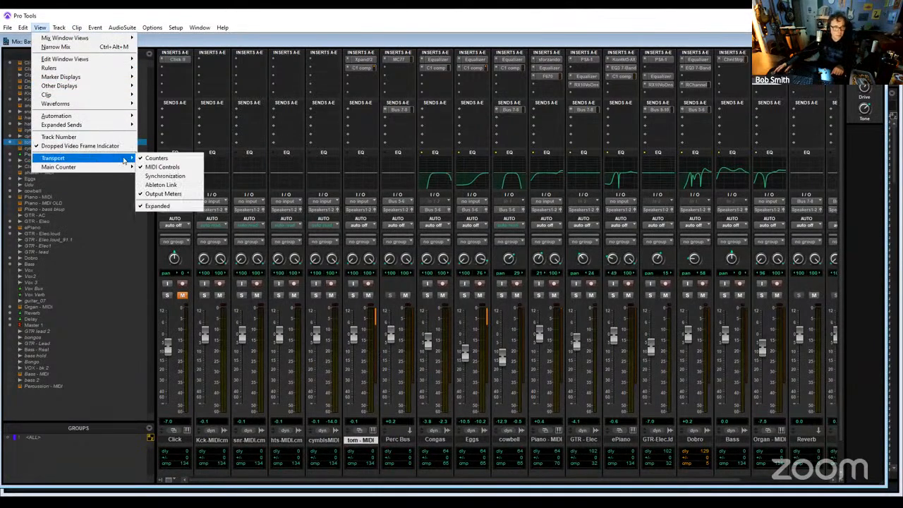
click(202, 28)
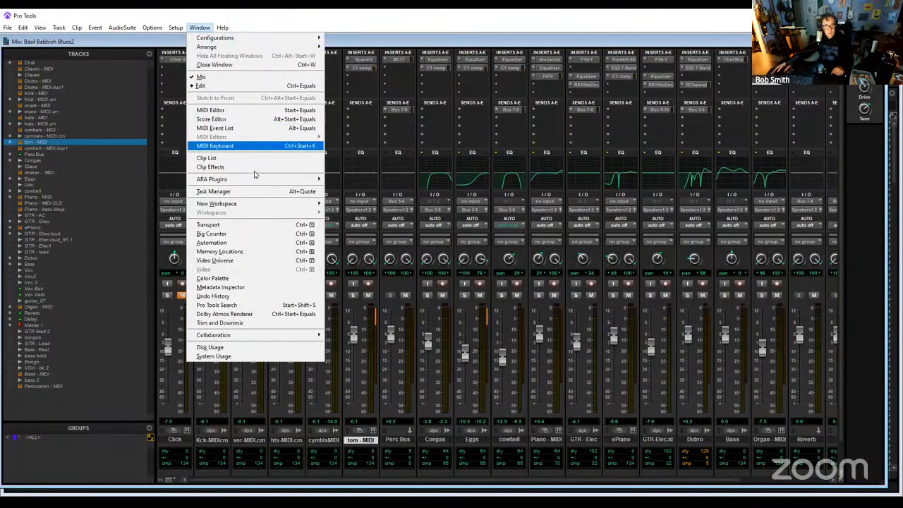
click(249, 224)
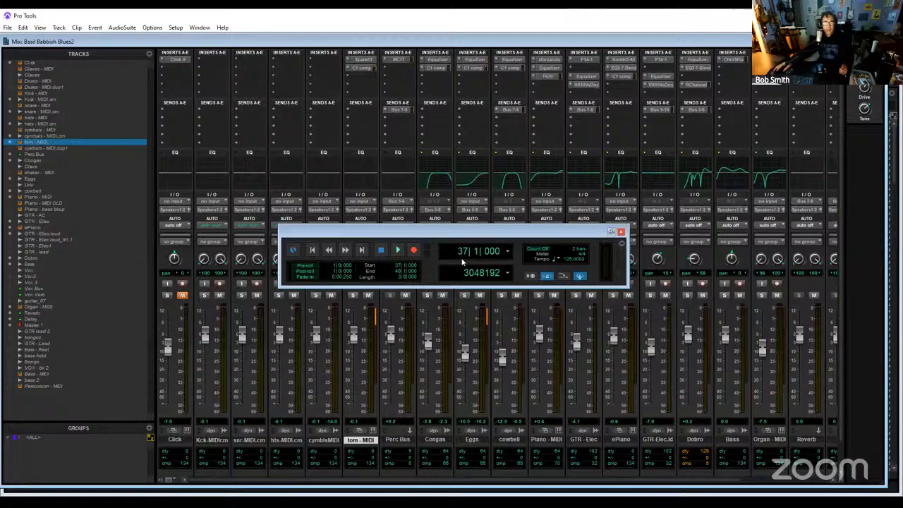
click(312, 251)
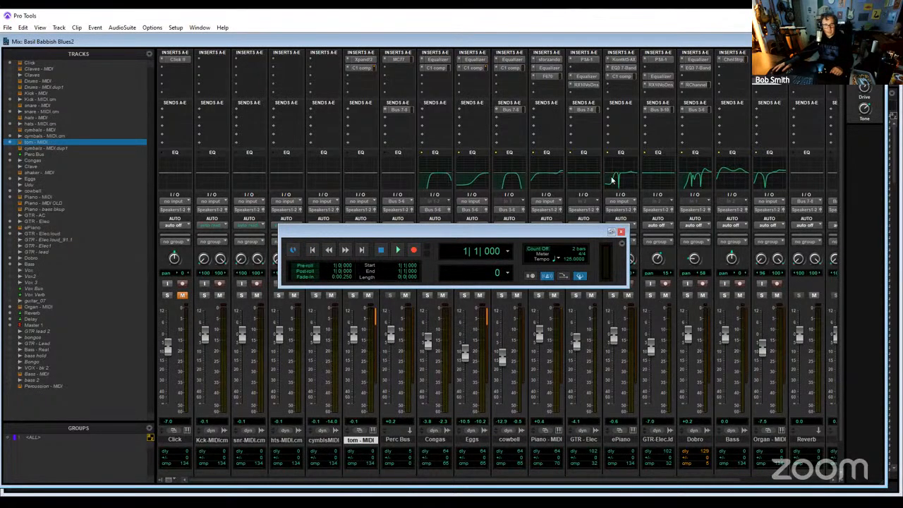
drag(454, 231, 611, 176)
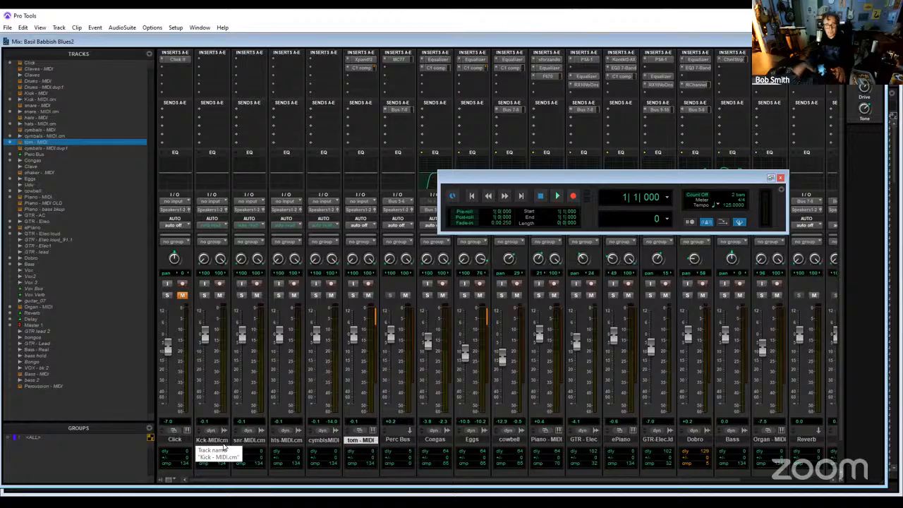
- Commit the tom - MIDI track to audio offline from the Edit window, hiding the source track and making it inactive
key(ctrl+equal)
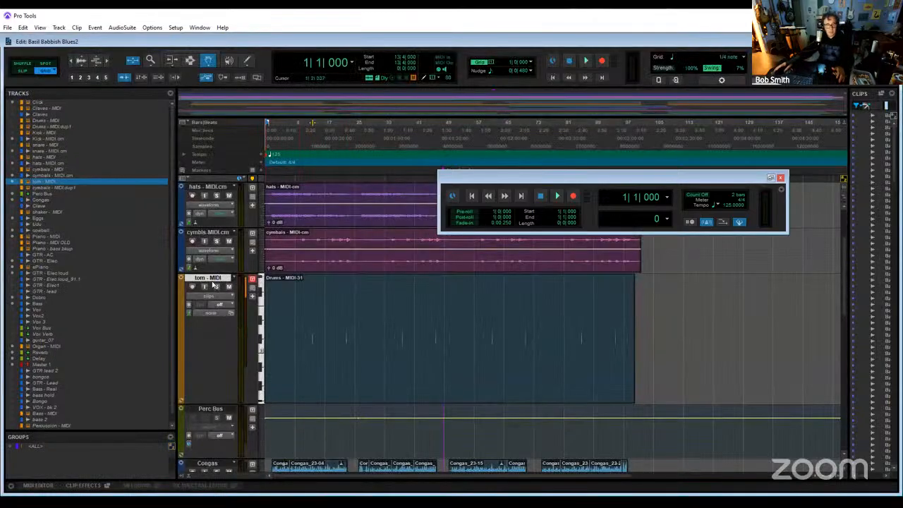
right_click(212, 279)
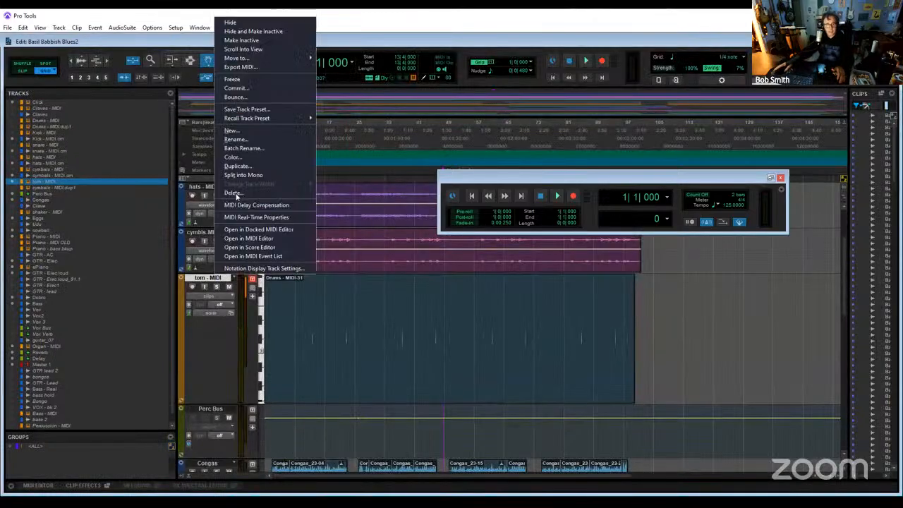
click(238, 90)
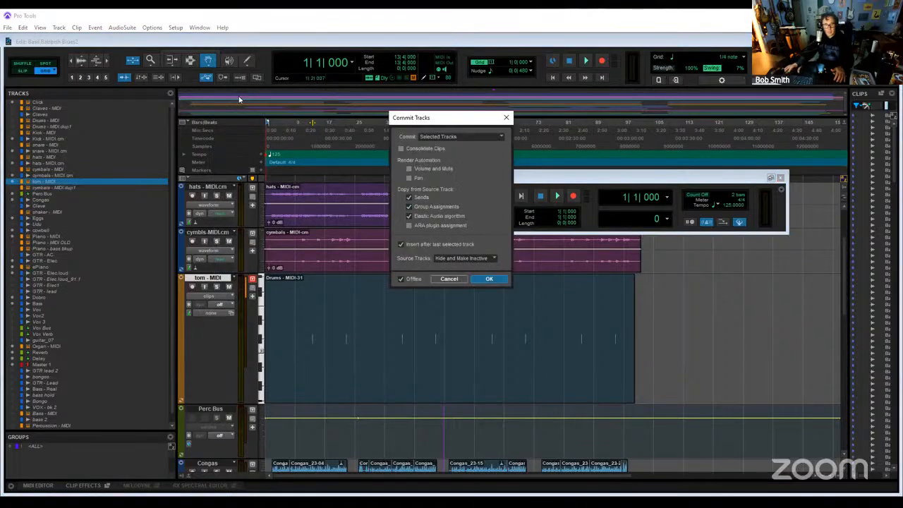
key(Return)
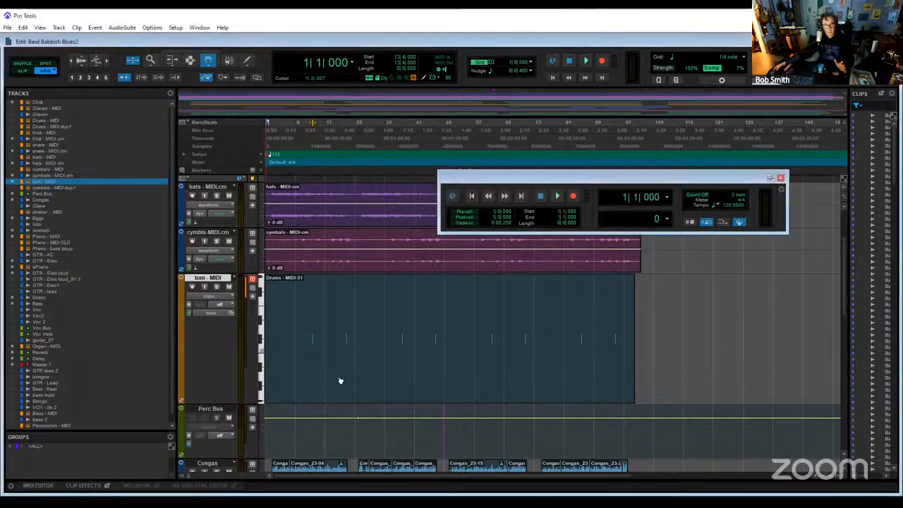
- Split the stereo Kick - MIDI.cm track into mono tracks
scroll(347, 379, up, 3)
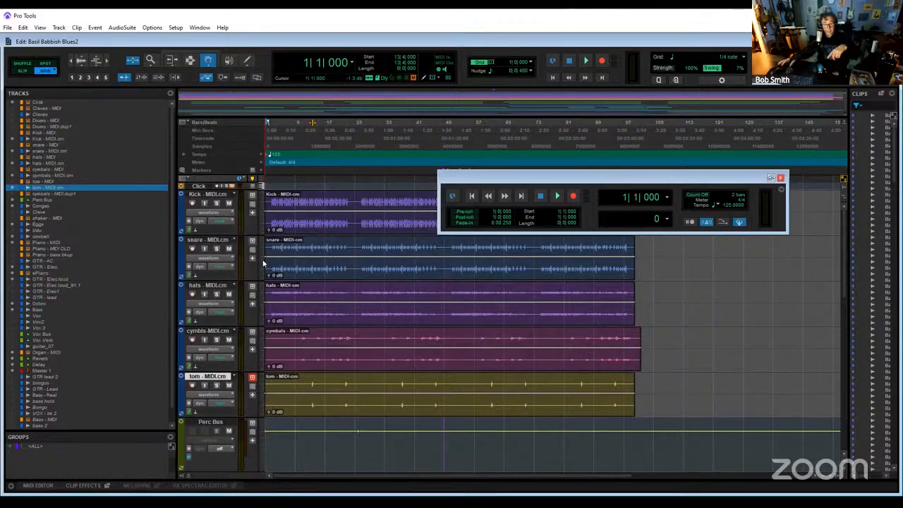
right_click(219, 199)
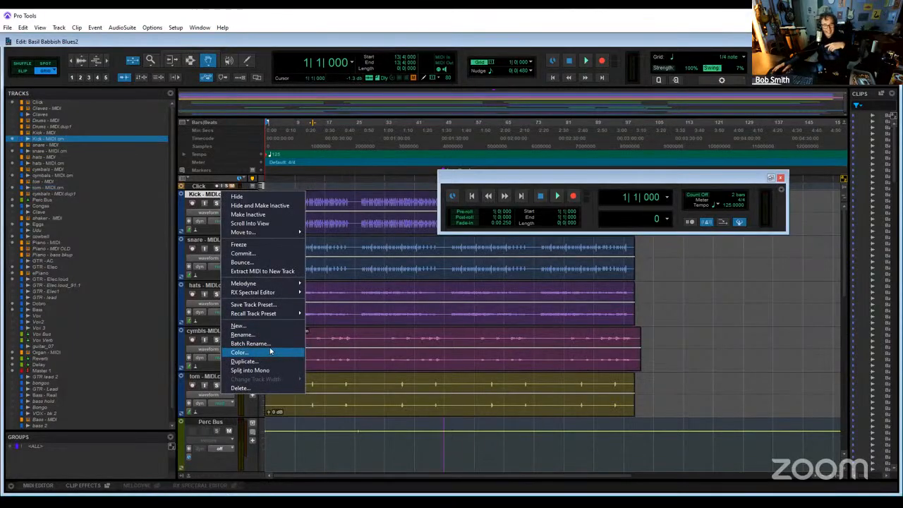
click(250, 370)
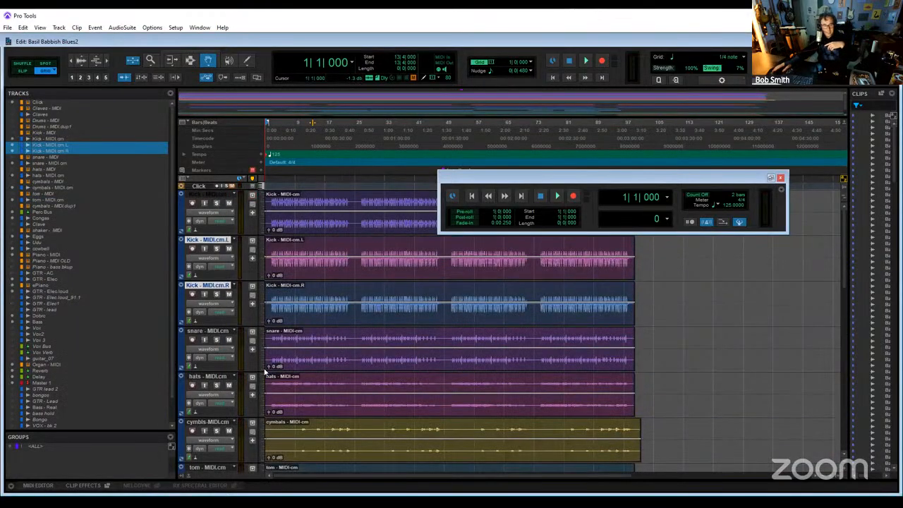
- Hide and make inactive the stereo Kick - MIDI.cm track together with the Kick - MIDI.cm.R track
click(215, 200)
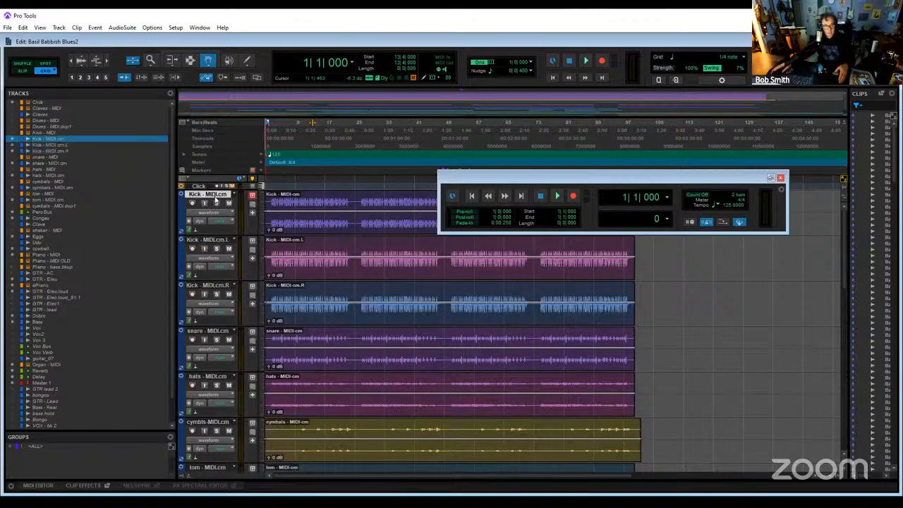
ctrl+click(216, 288)
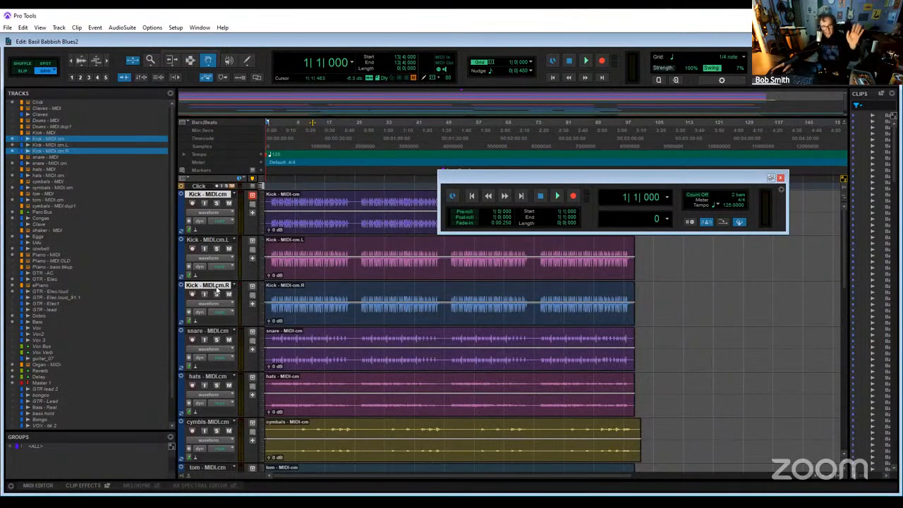
right_click(226, 287)
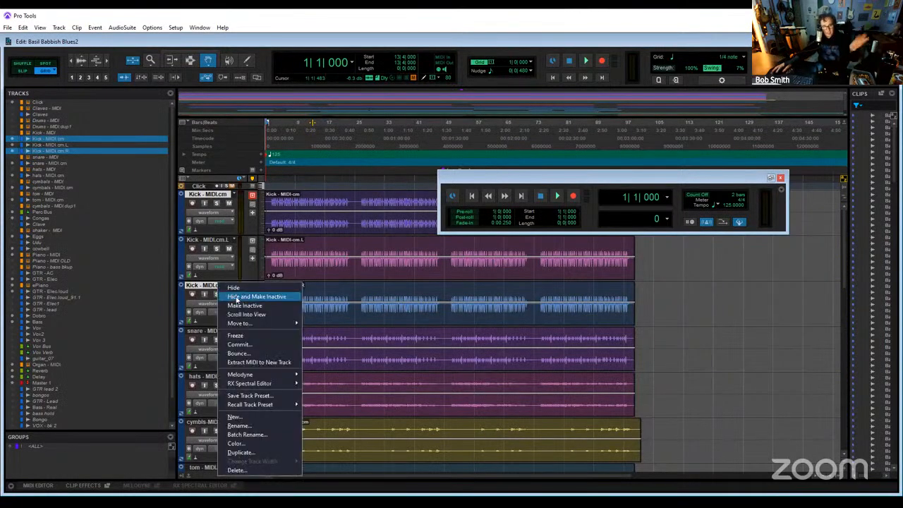
click(237, 297)
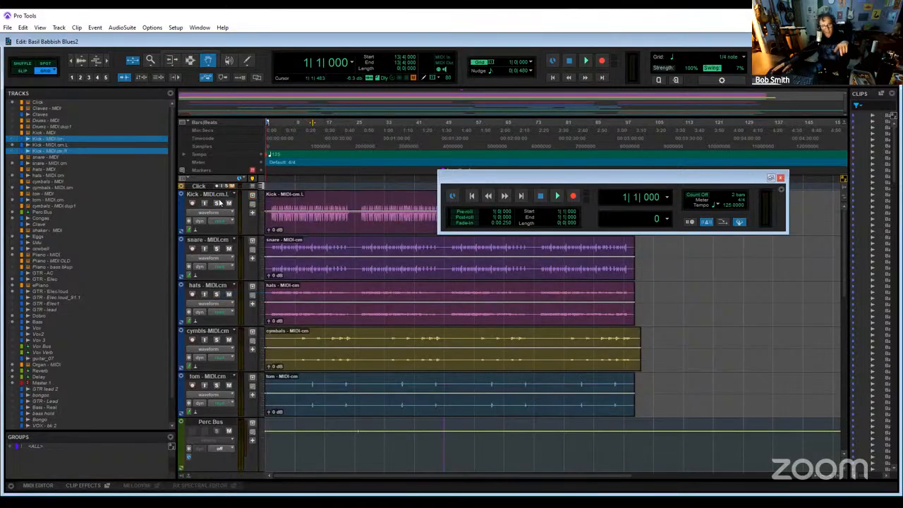
- Rename the Kick - MIDI.cm.L track as Kick
double_click(220, 197)
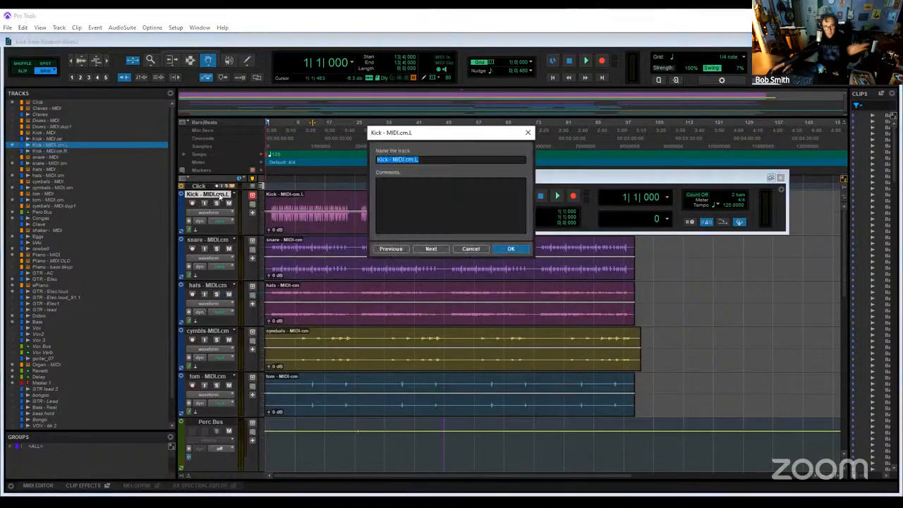
text(Kick)
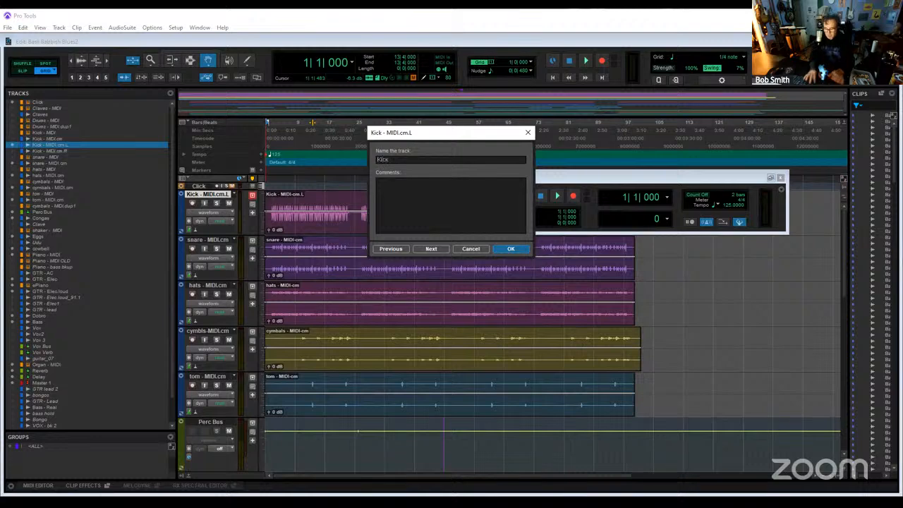
key(Return)
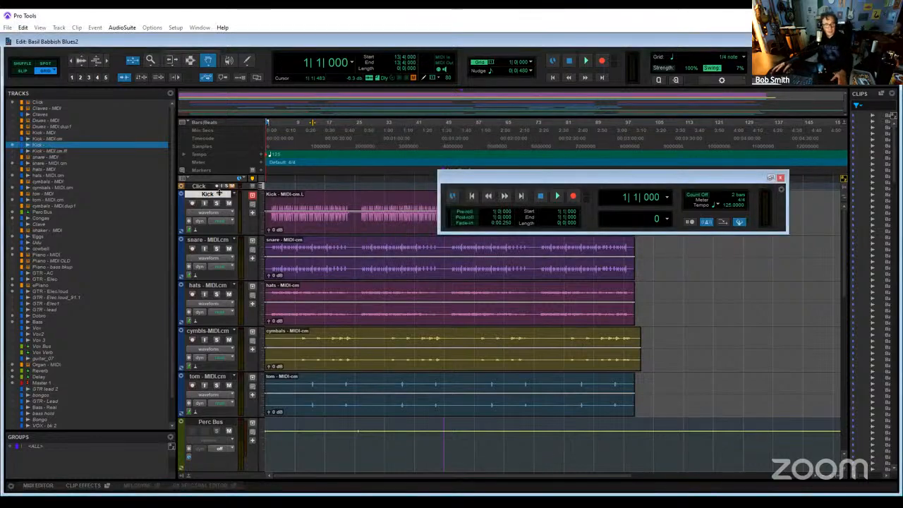
- Open the track commands for the snare - MIDI.cm track
right_click(230, 243)
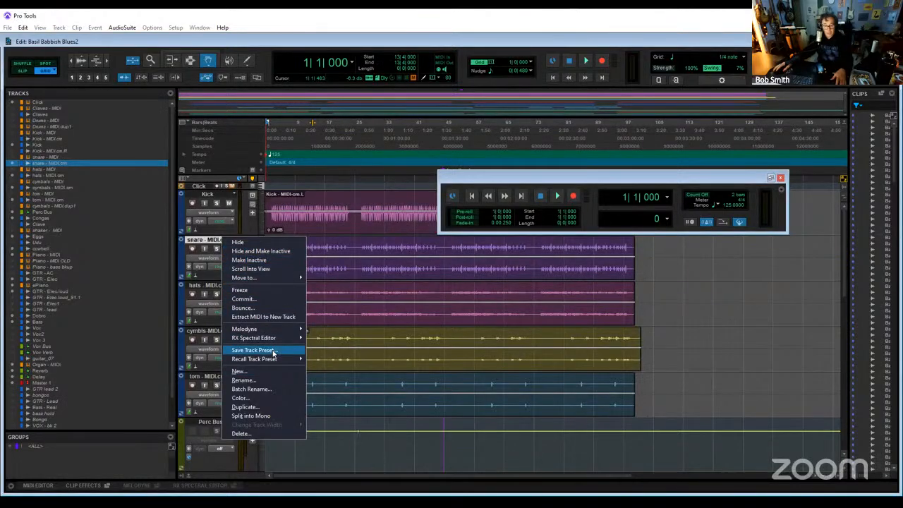
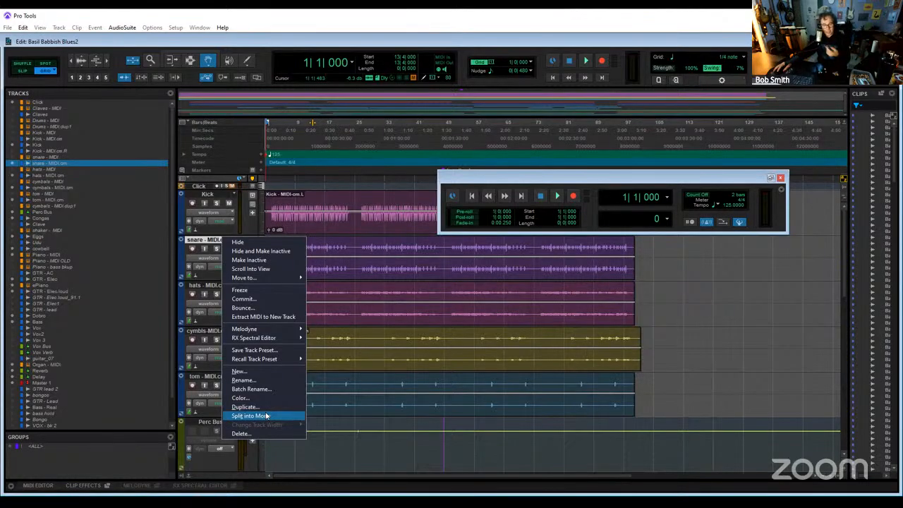
- Split the snare - MIDI.cm track into mono tracks, and hide and make inactive the stereo original and the snare - MIDI.cm.R track
click(267, 415)
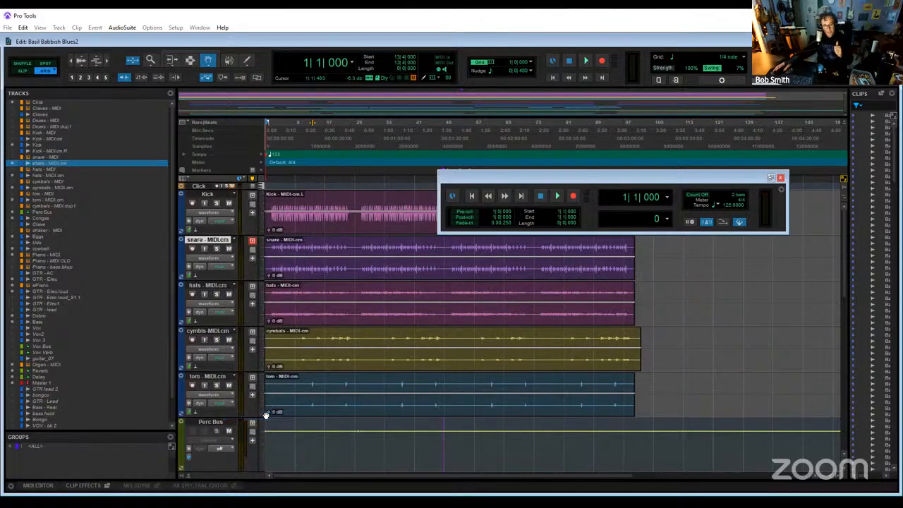
click(207, 241)
ctrl+click(210, 332)
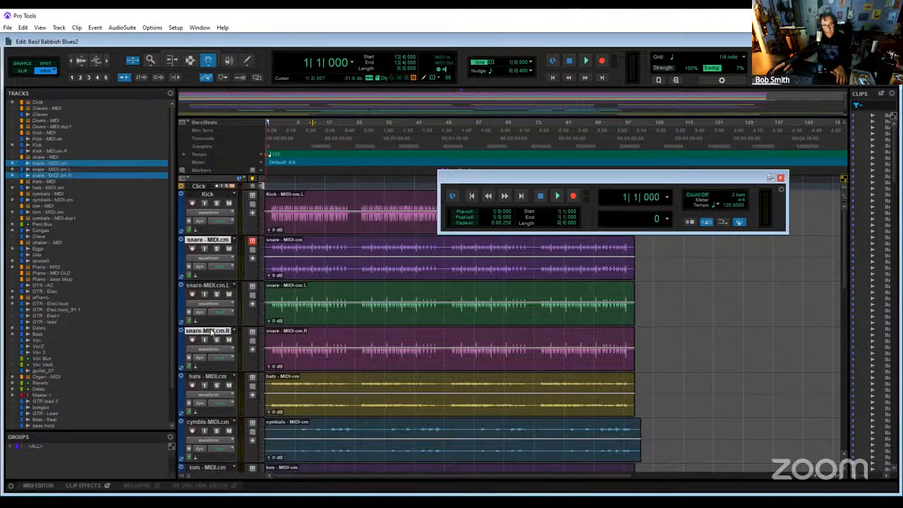
right_click(210, 331)
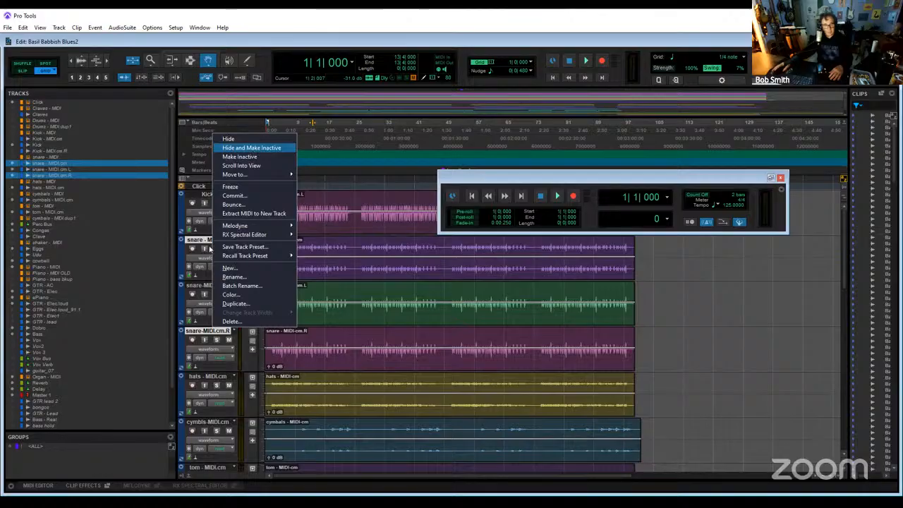
click(251, 148)
- Rename the snare - MIDI.cm.L track as Snare
double_click(208, 240)
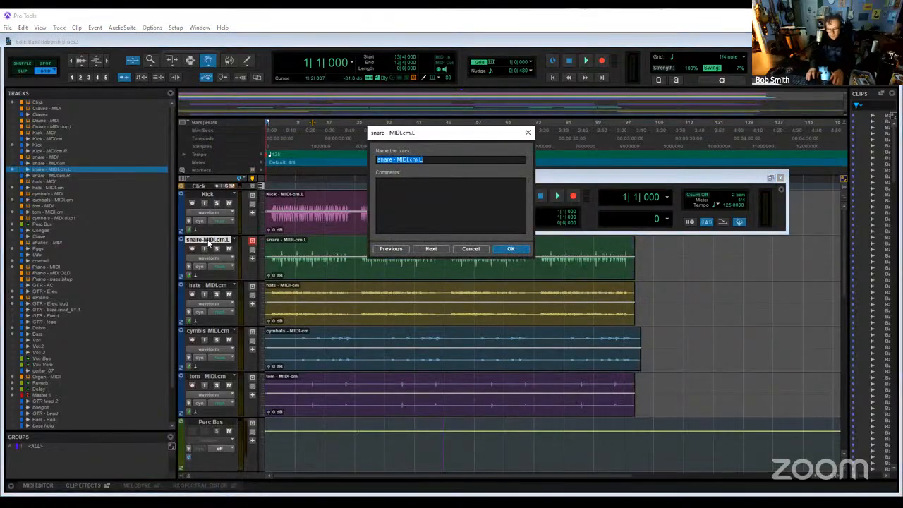
text(Snare)
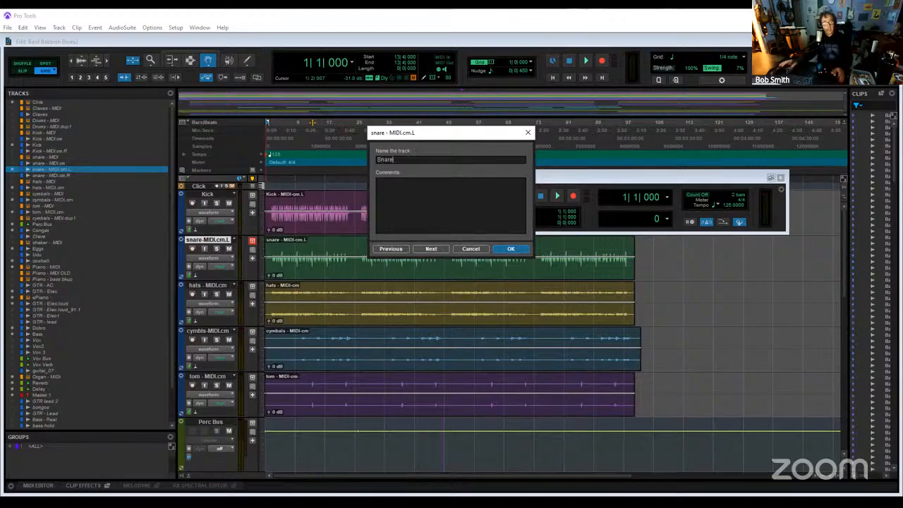
key(Return)
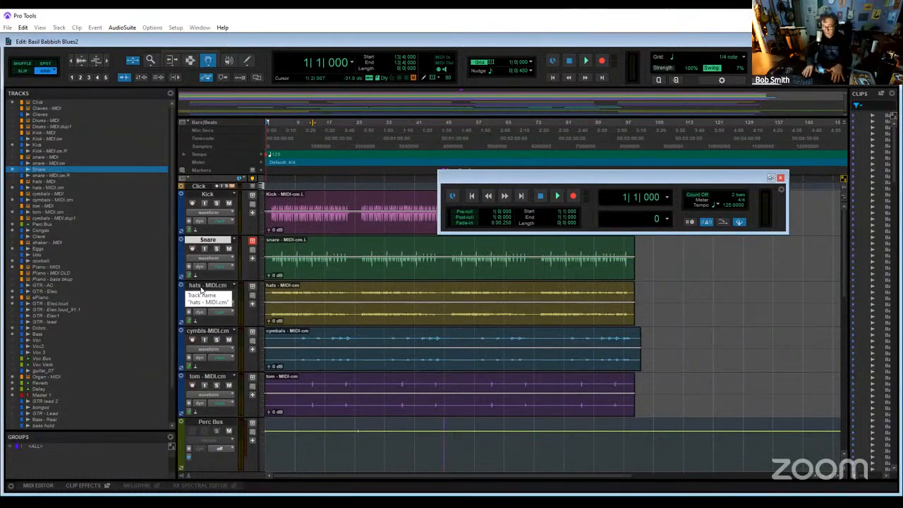
- Play the first few bars of the session in the Mix window to check the drum channels, and return to the Edit window
key(ctrl+equal)
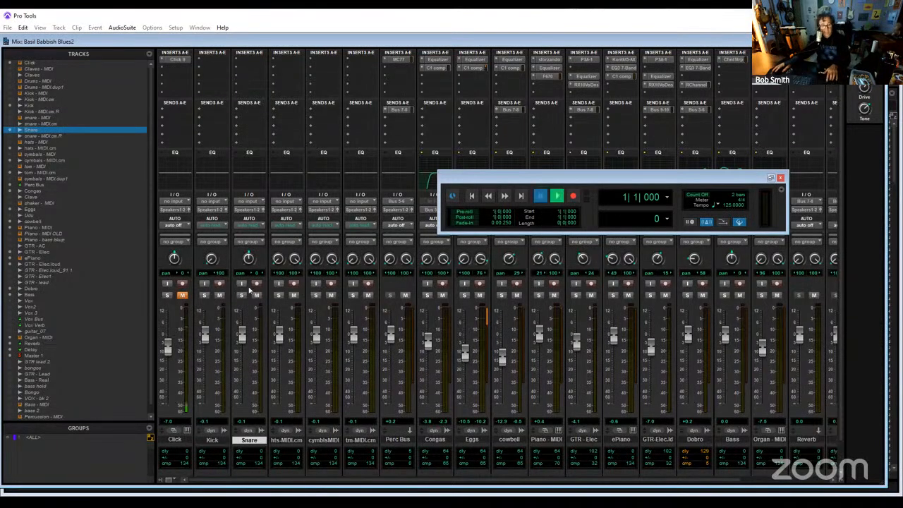
key(space)
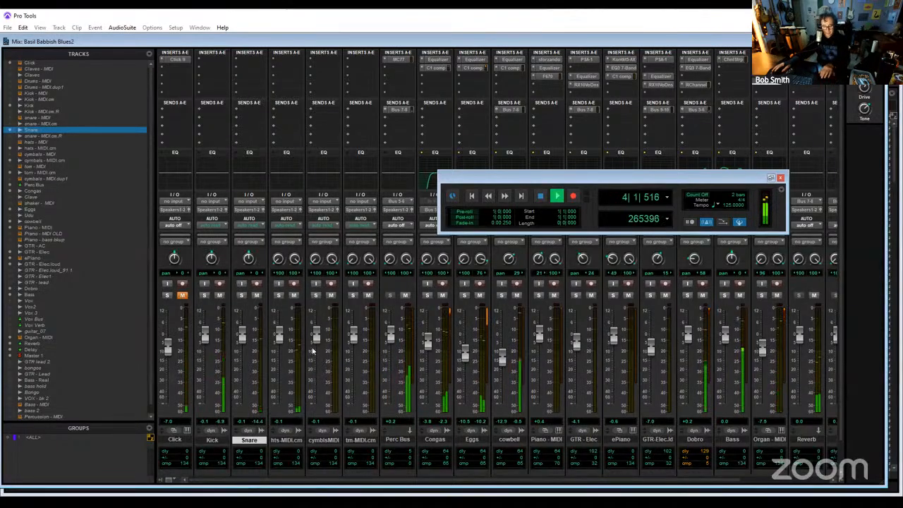
key(space)
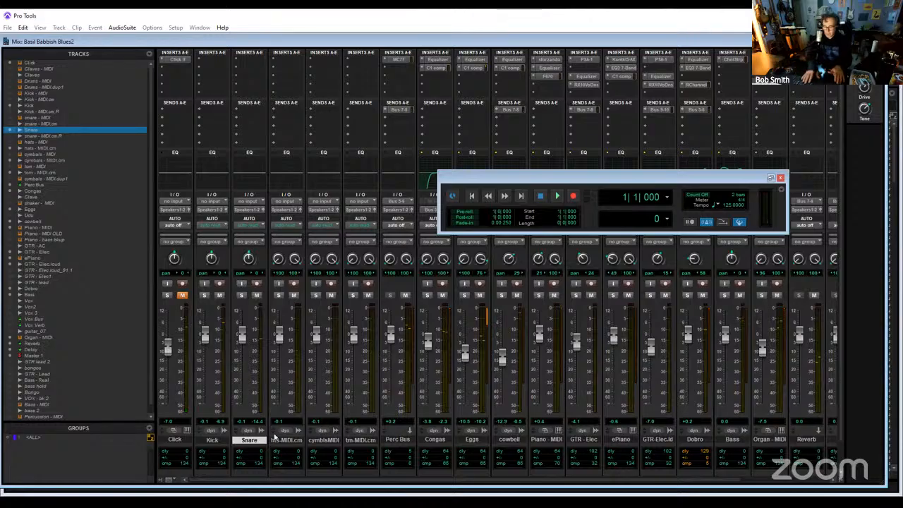
key(ctrl+equal)
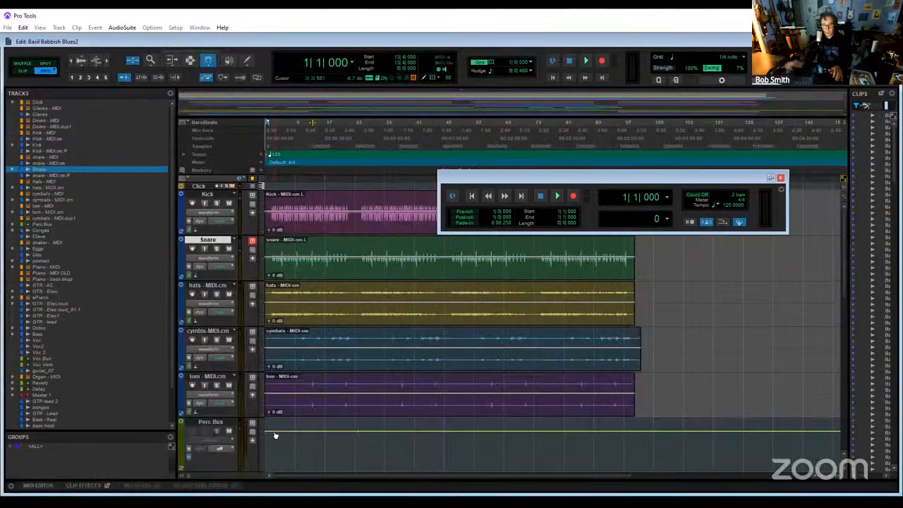
- Split the hats - MIDI.cm track into mono tracks, and hide and make inactive the stereo original and the hats - MIDI.cm.R track
right_click(214, 286)
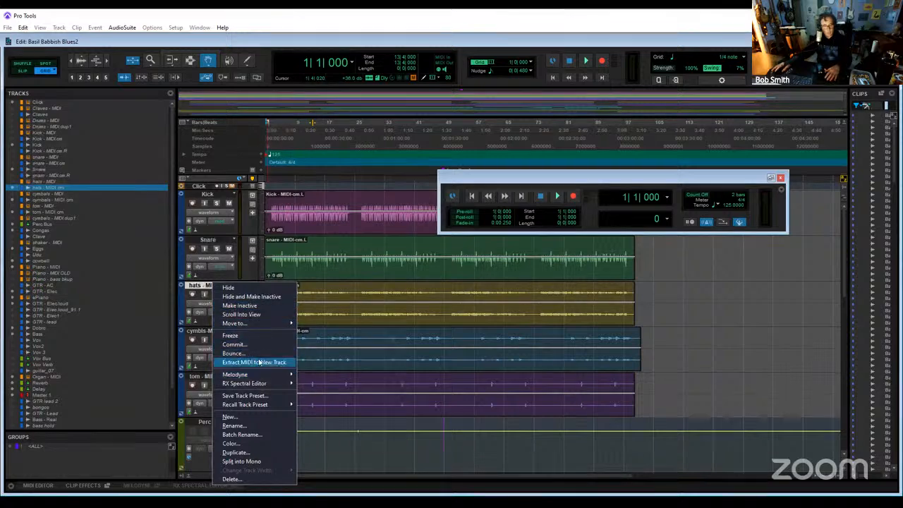
click(253, 462)
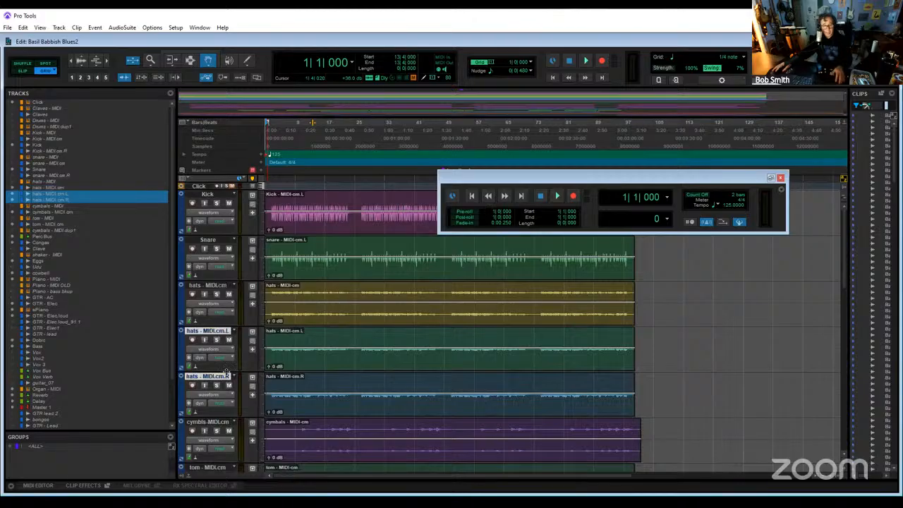
ctrl+click(211, 331)
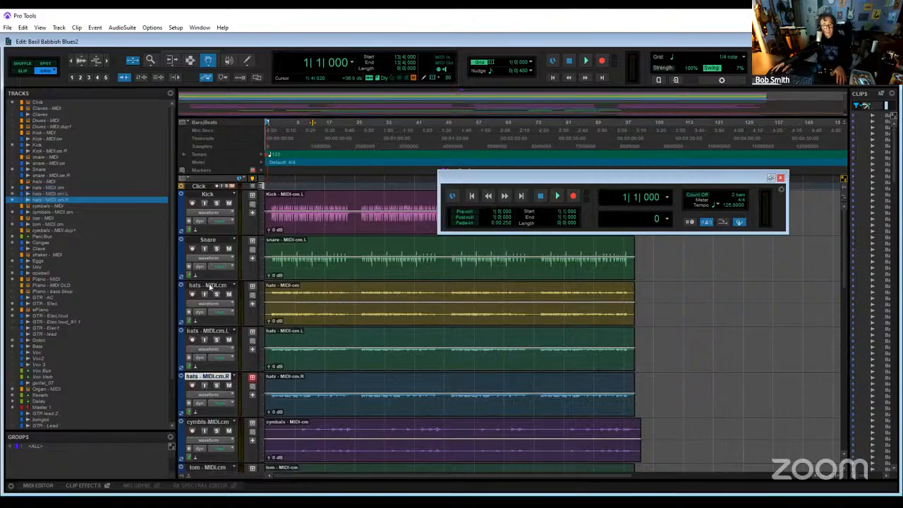
ctrl+click(209, 286)
right_click(210, 288)
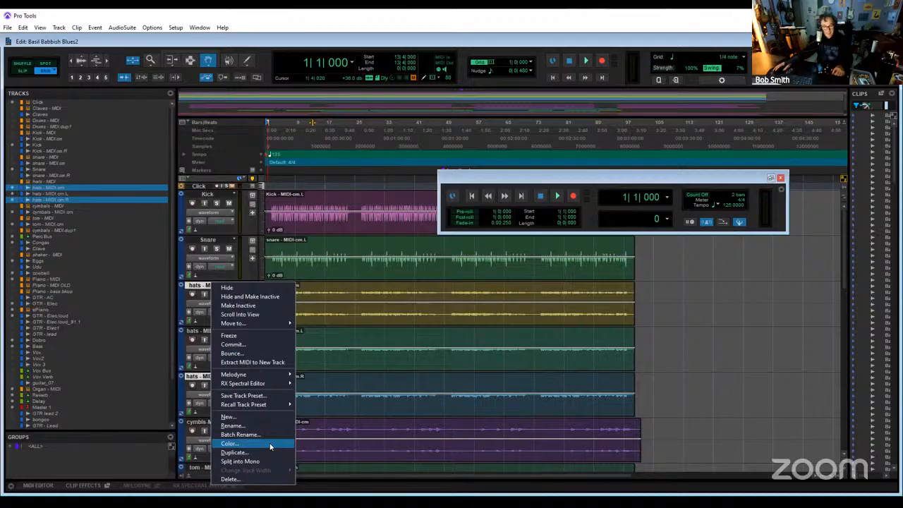
click(261, 301)
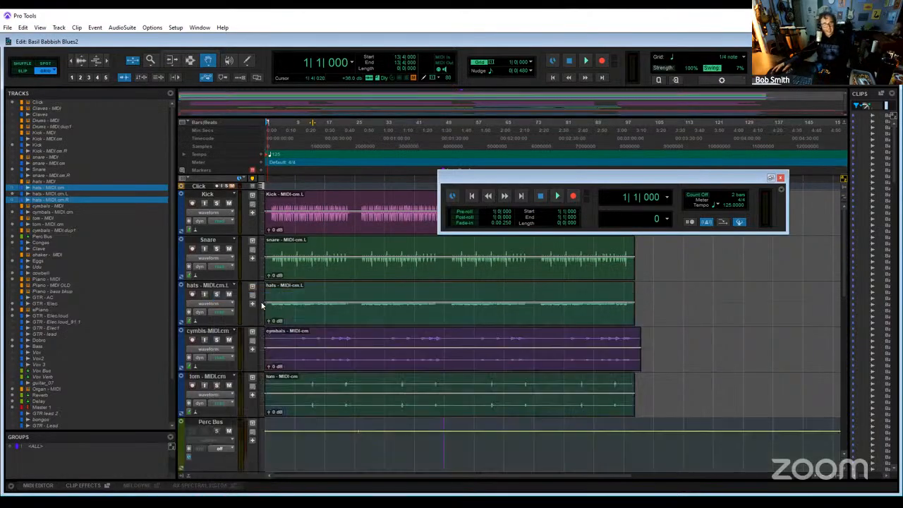
- Rename the hats - MIDI.cm.L track as Hats
double_click(208, 287)
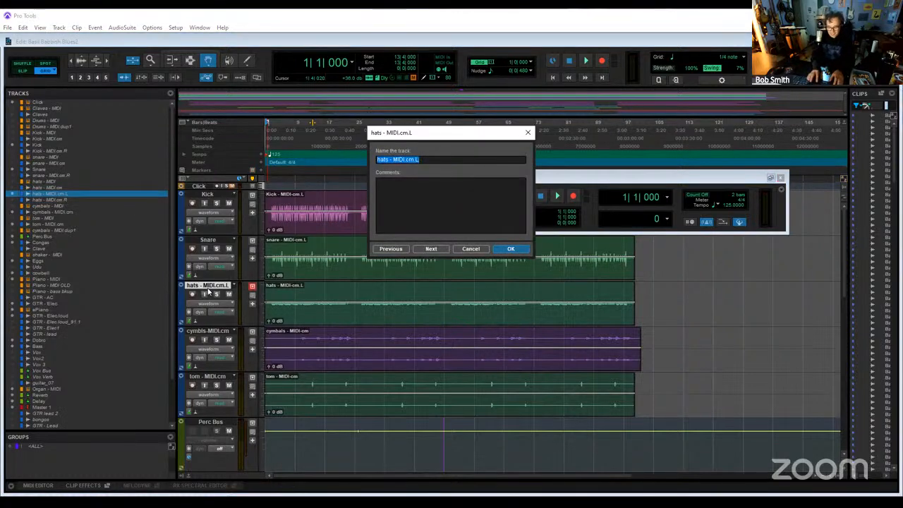
text(Hats)
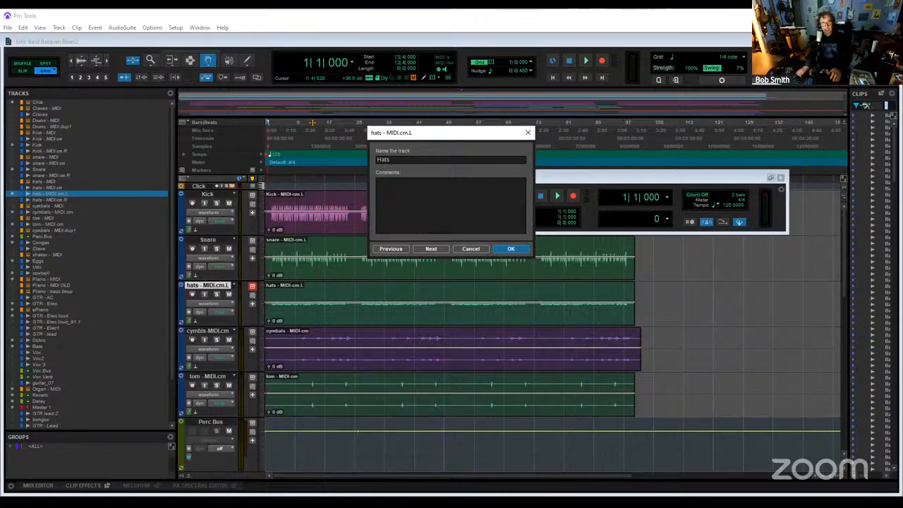
key(Return)
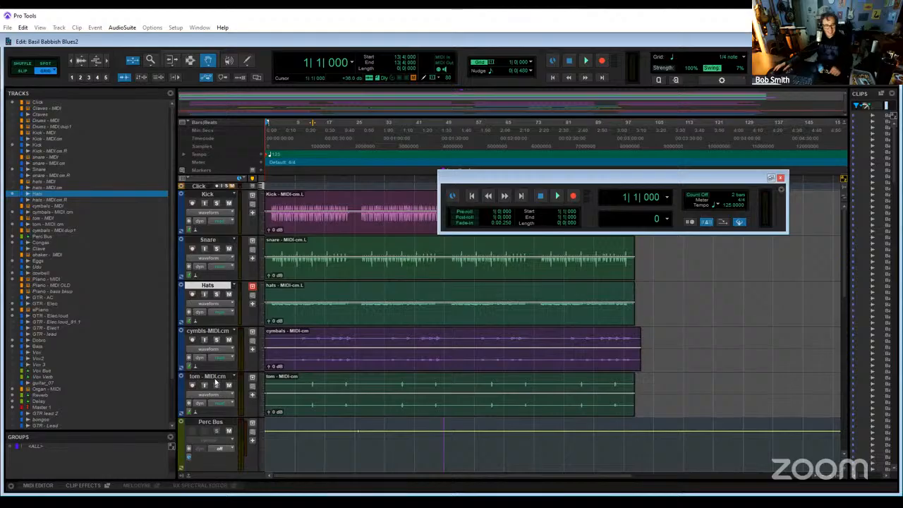
- Split the tom - MIDI.cm track into mono tracks, and hide and make inactive the stereo original and the tom - MIDI.cm.R track
right_click(215, 381)
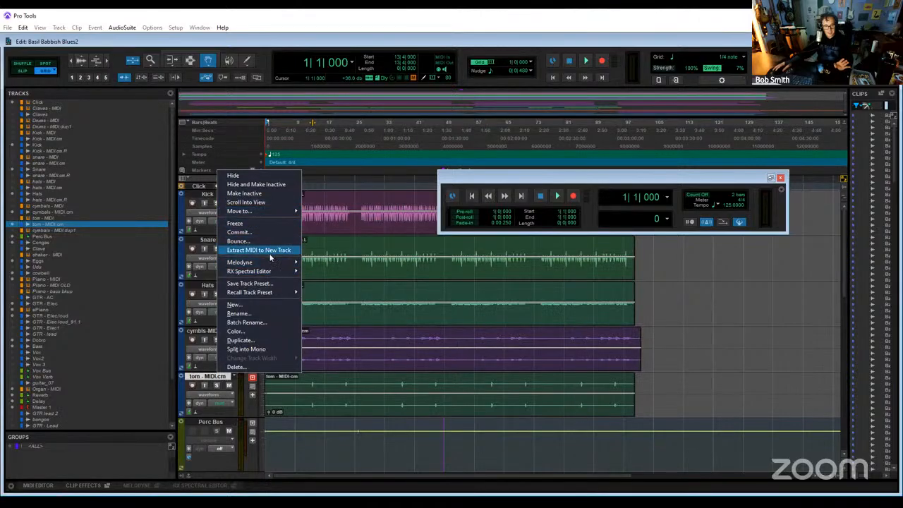
click(269, 349)
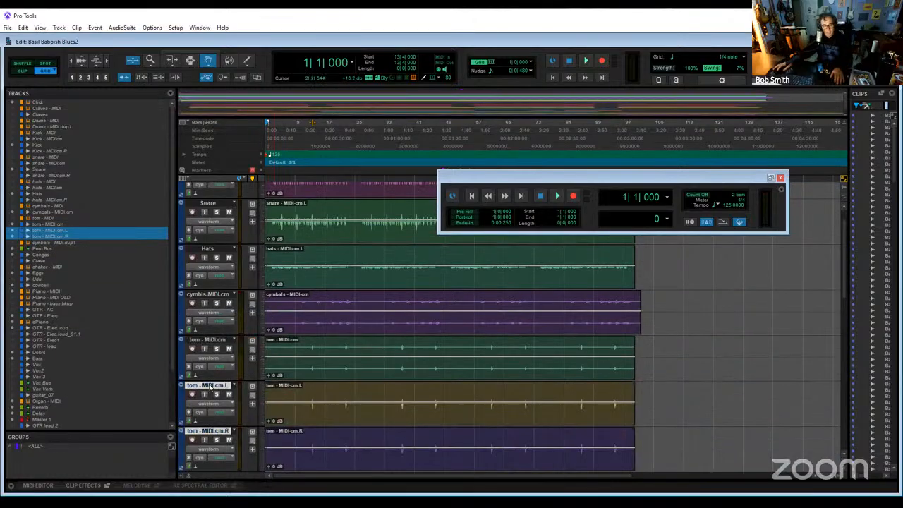
ctrl+click(208, 385)
ctrl+click(213, 345)
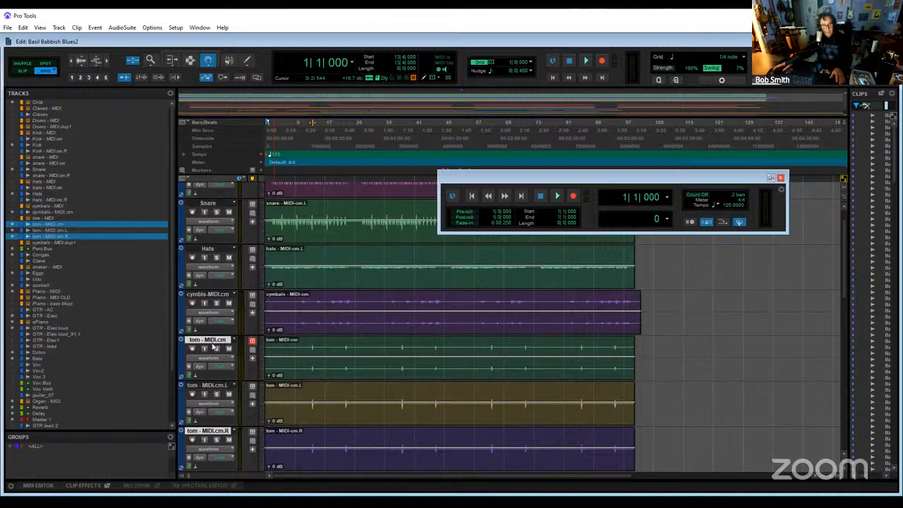
right_click(214, 338)
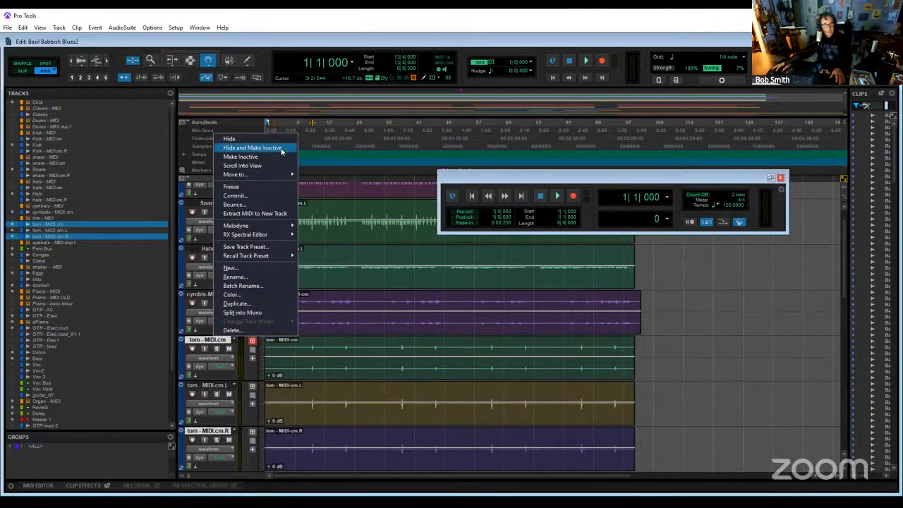
click(281, 149)
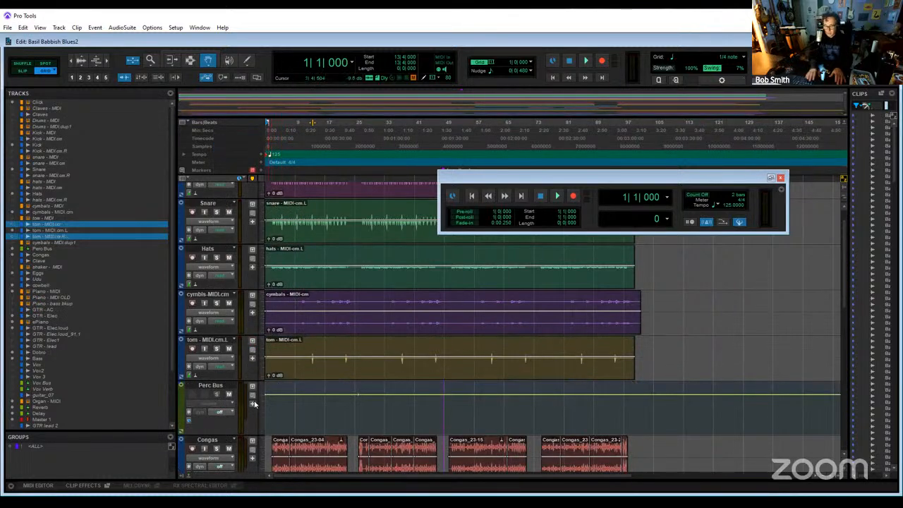
- Rename the tom - MIDI.cm.L track as Tom
double_click(211, 341)
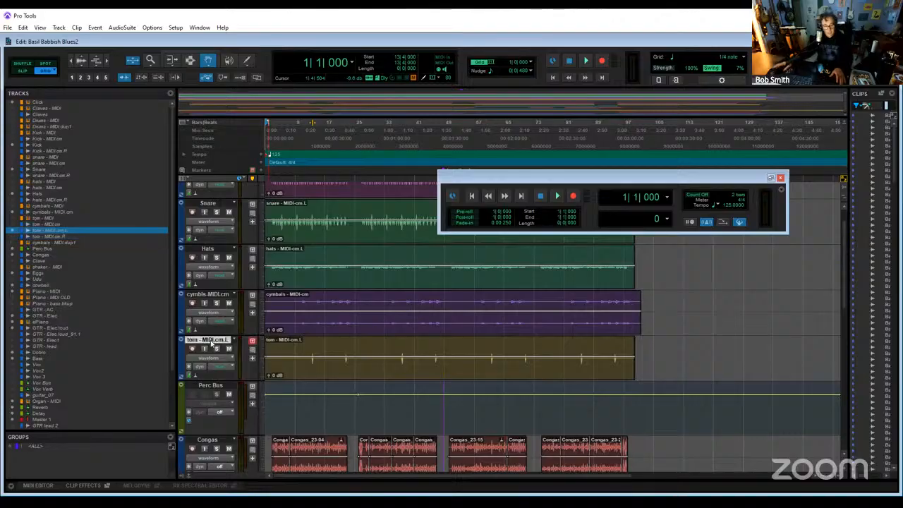
text(Tom)
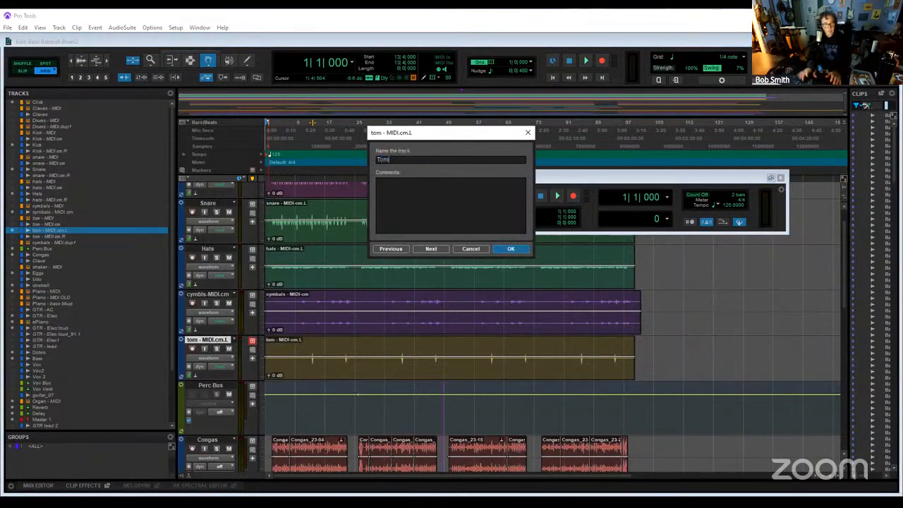
key(Return)
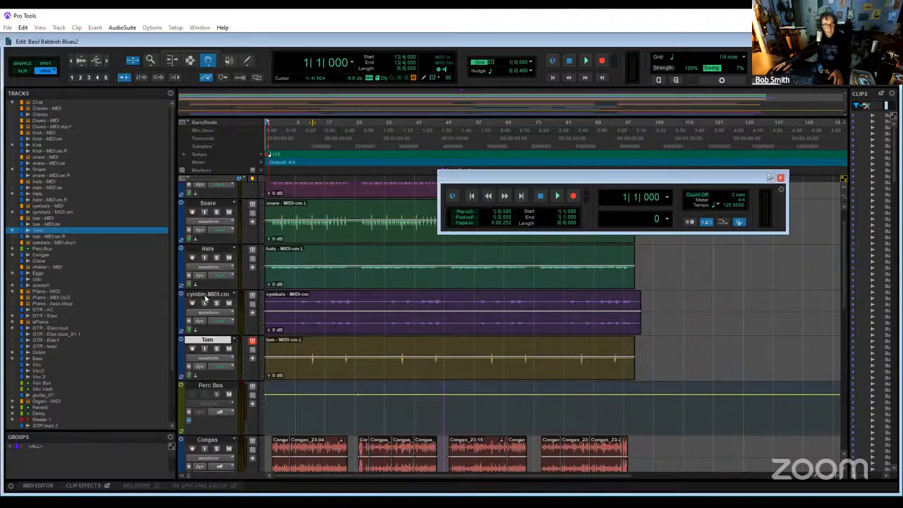
- Rename the stereo cymbals - MIDI.cm track as Cymbals
double_click(206, 295)
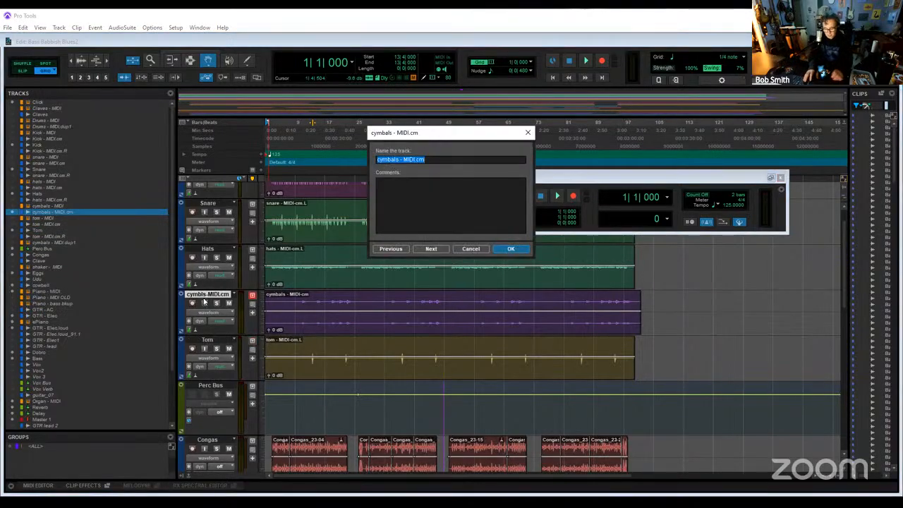
text(Cymb)
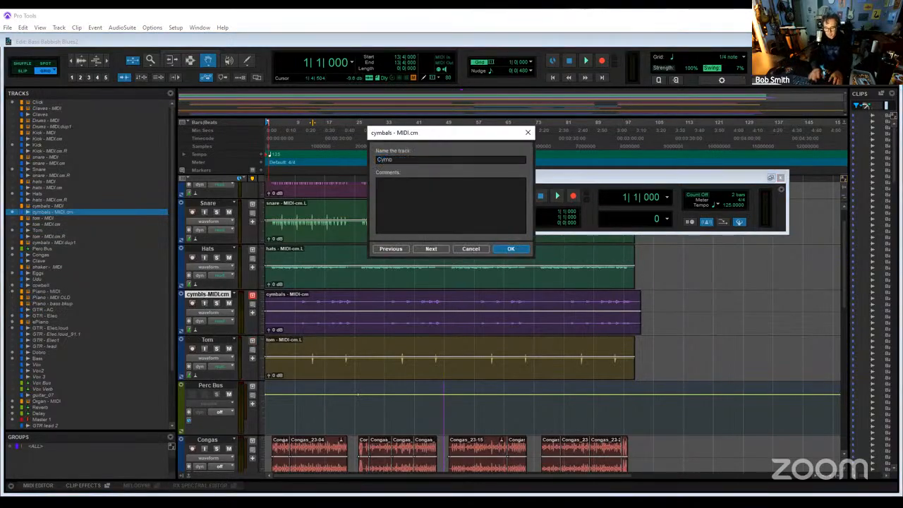
text(als)
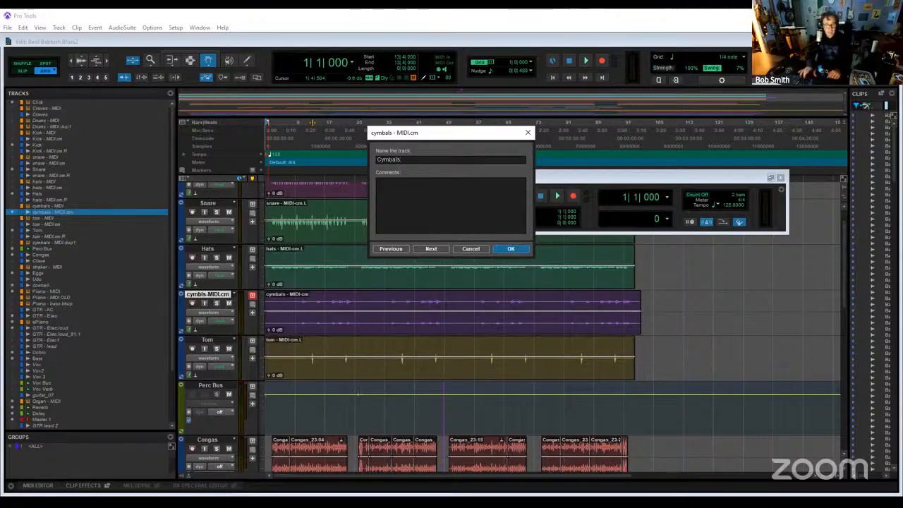
key(Return)
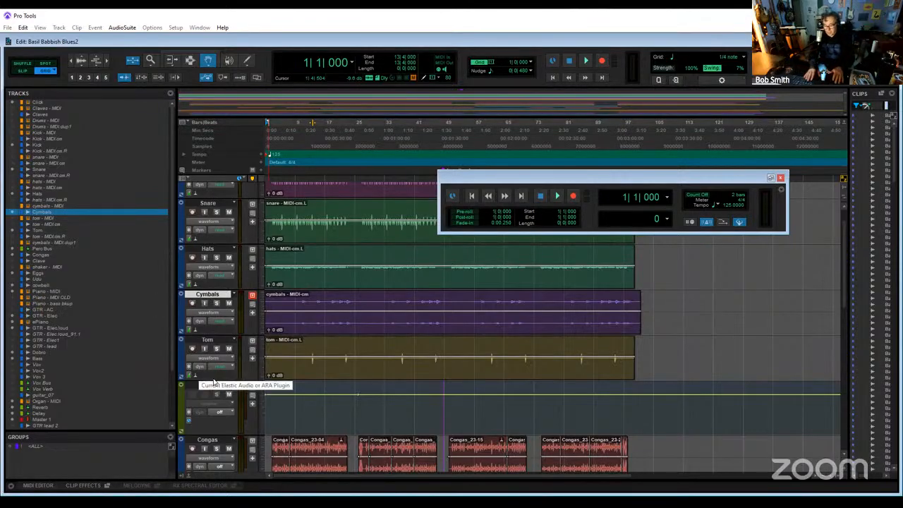
- Play the session from the start in the Mix window, reposition the floating Transport window, and return to the Edit window
key(ctrl+equal)
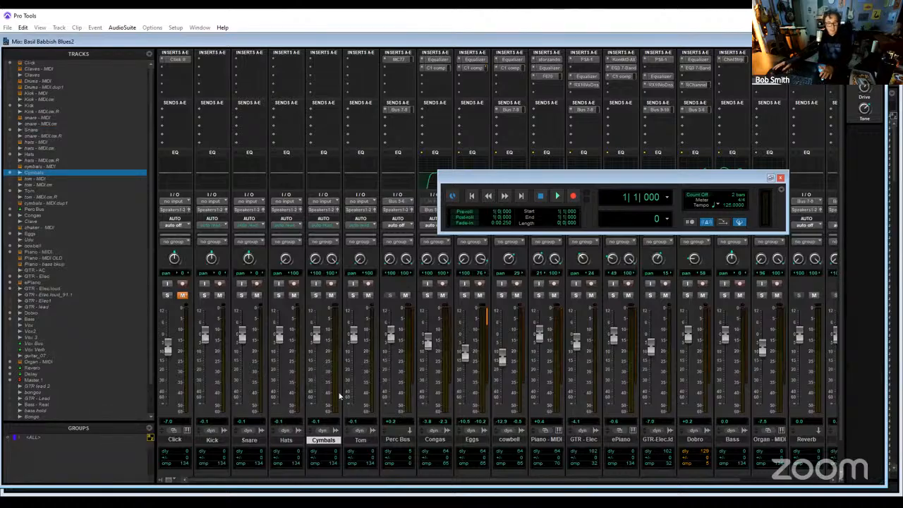
key(space)
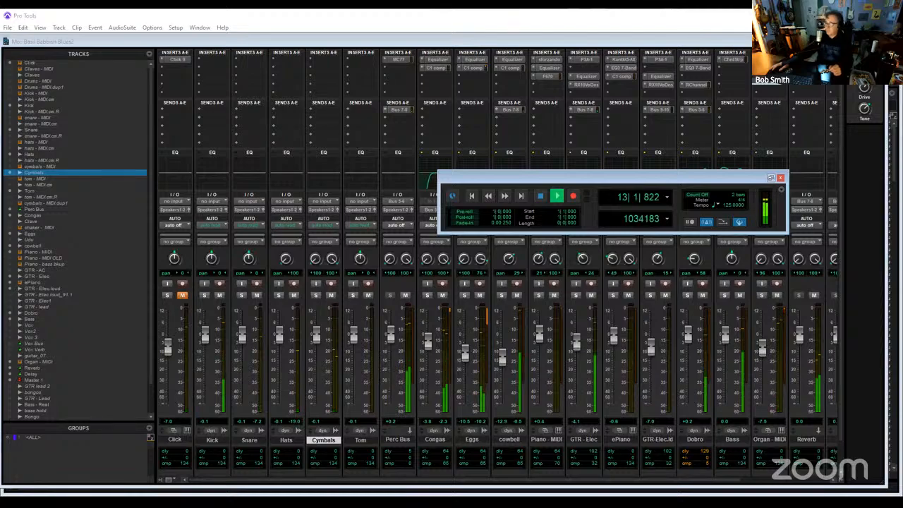
click(89, 343)
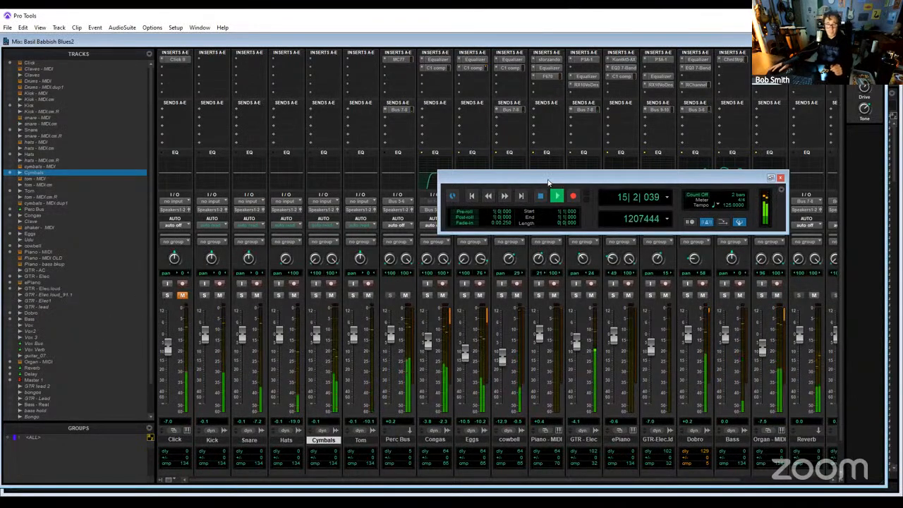
drag(549, 178, 432, 142)
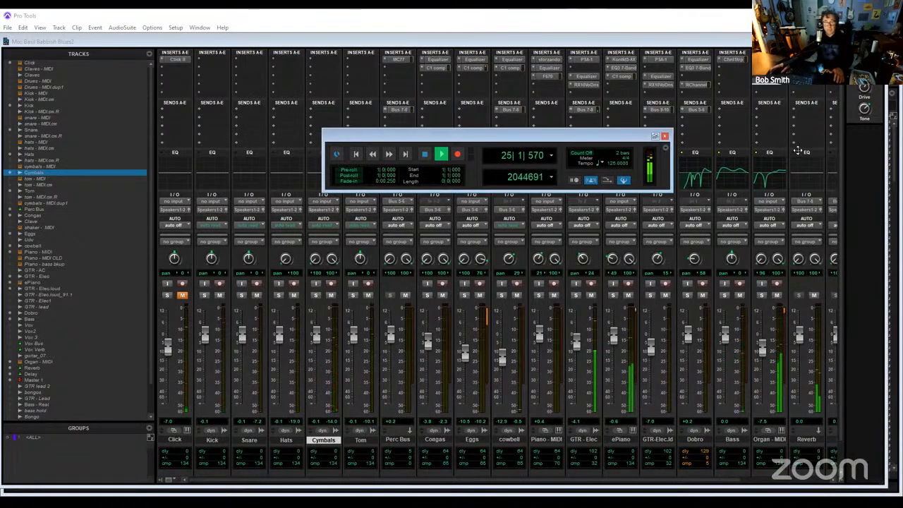
key(ctrl+equal)
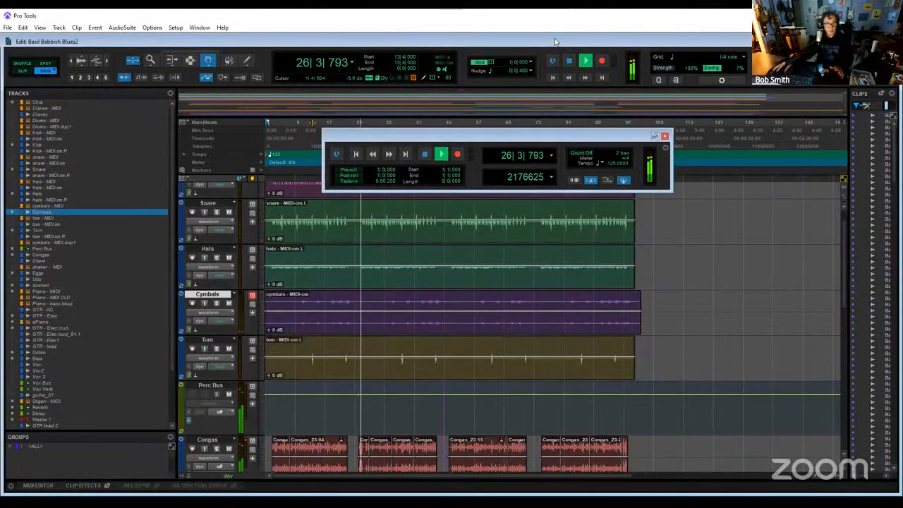
- Review the percussion, guitar, keyboard and bass tracks in the Edit window during playback, and stop playback
scroll(538, 349, down, 6)
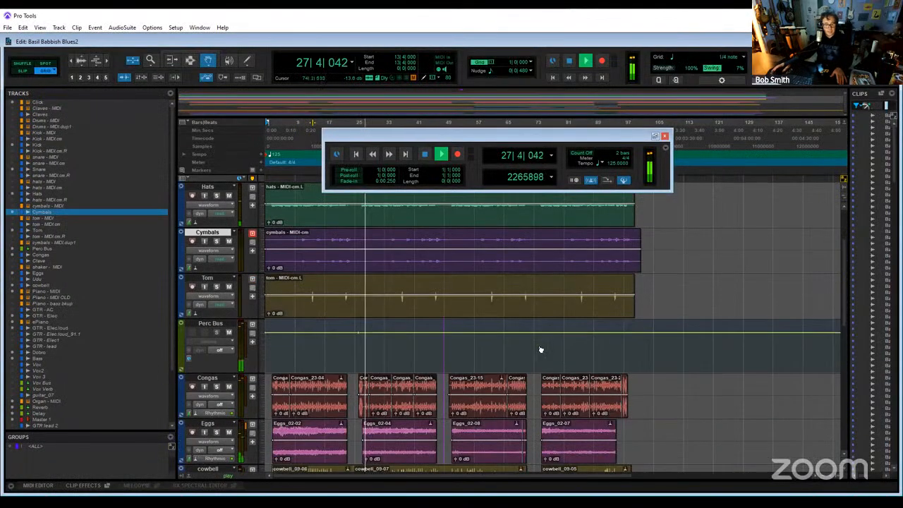
scroll(542, 351, down, 3)
scroll(762, 387, down, 1)
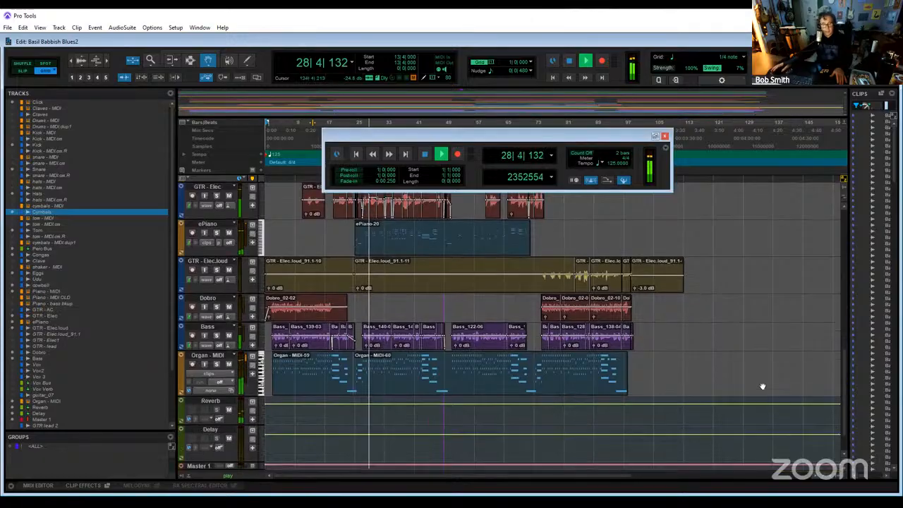
scroll(763, 386, up, 3)
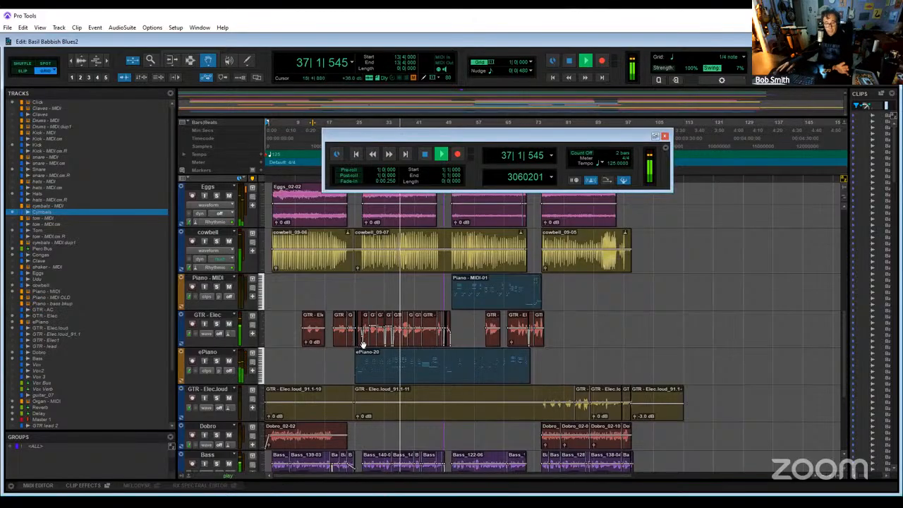
key(space)
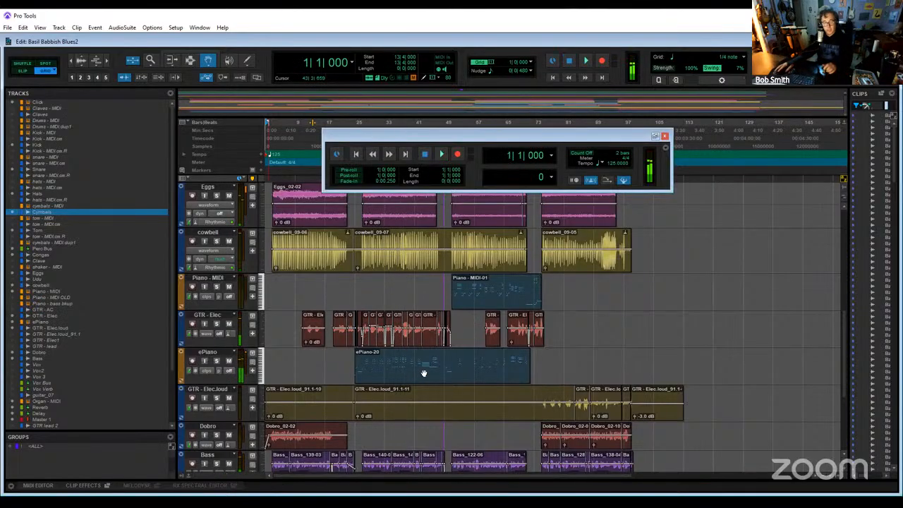
- Review the ePiano-20 clip's notes in the MIDI Editor while playing from about bar 27, and return to the Edit window
click(424, 372)
double_click(423, 373)
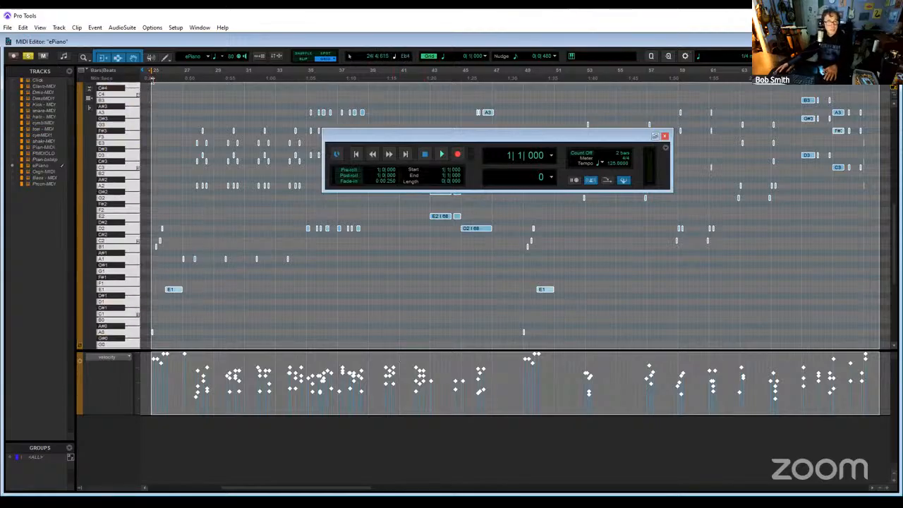
key(space)
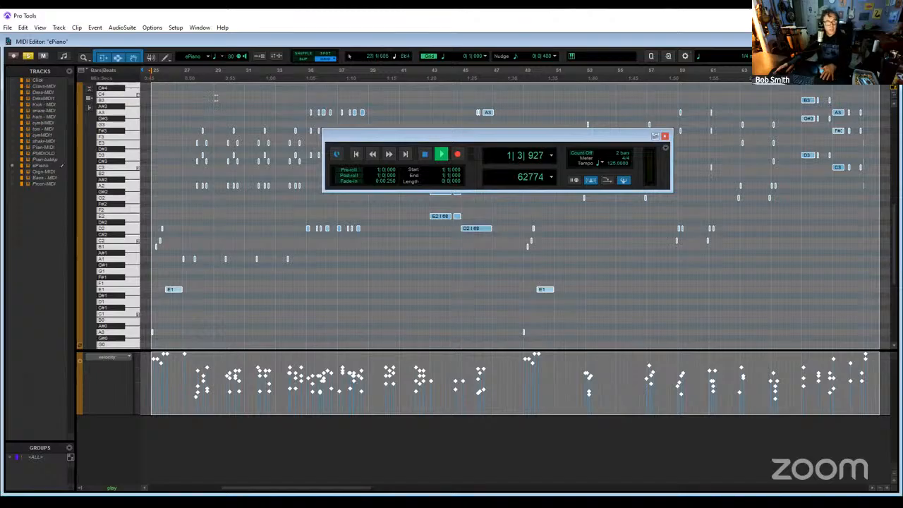
click(185, 76)
key(space)
key(space)
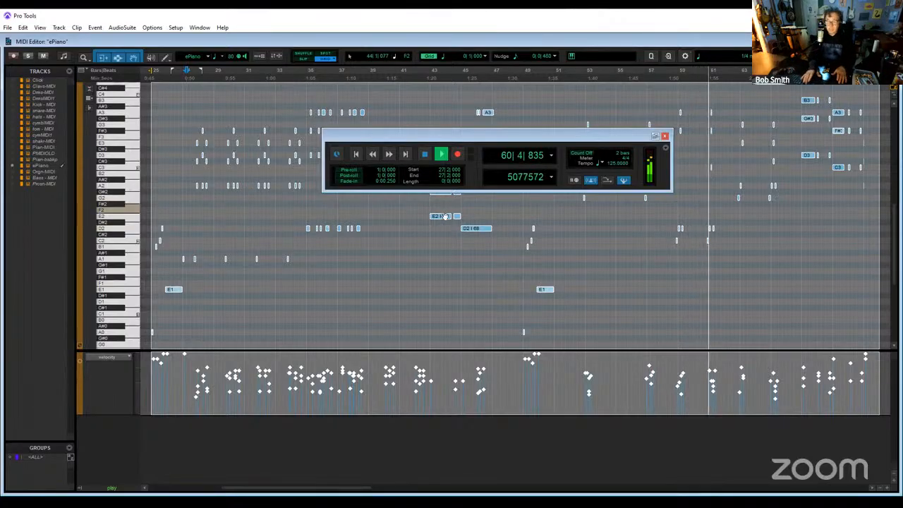
key(ctrl+=)
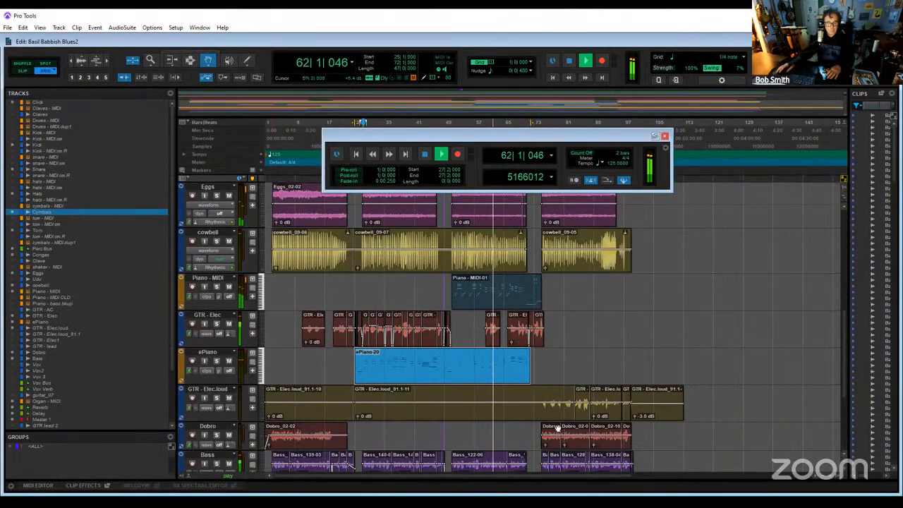
- Review the Organ - MIDI-60 clip's notes in the MIDI Editor during playback with the Transport window moved aside, and return to the Edit window
scroll(402, 431, down, 3)
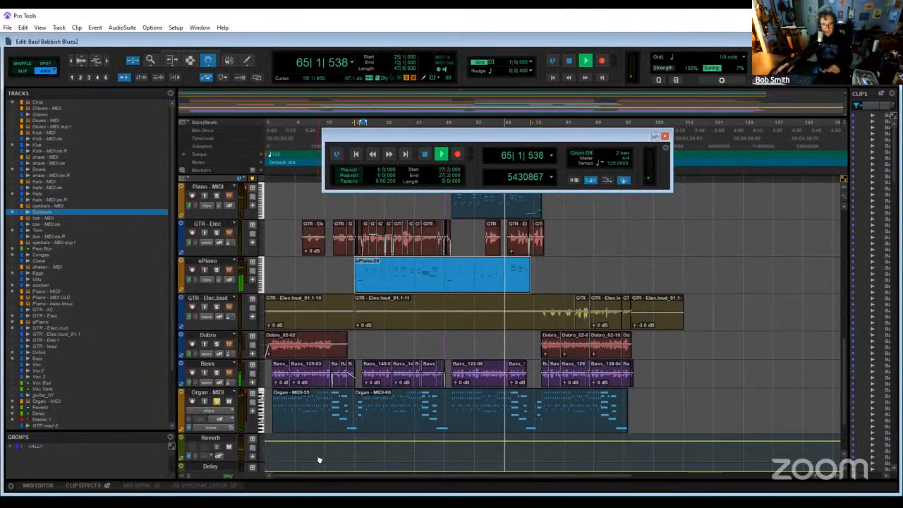
double_click(467, 416)
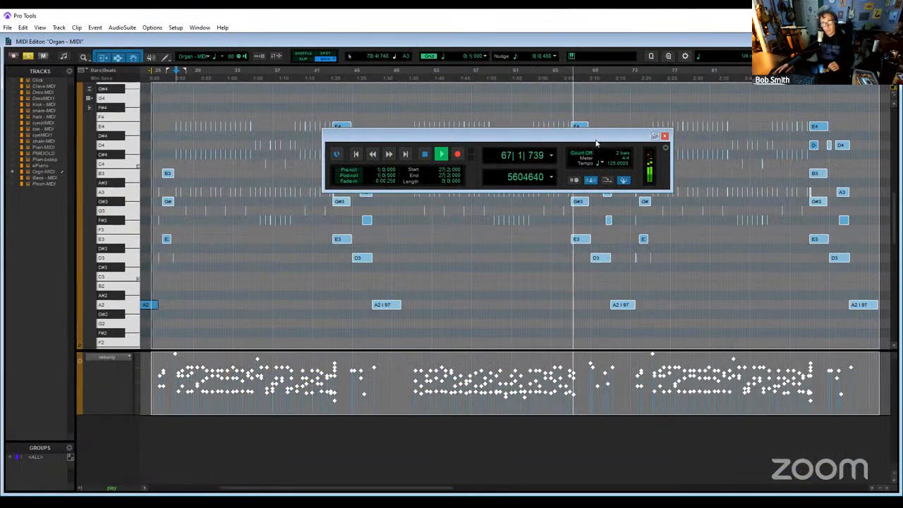
drag(594, 136, 405, 158)
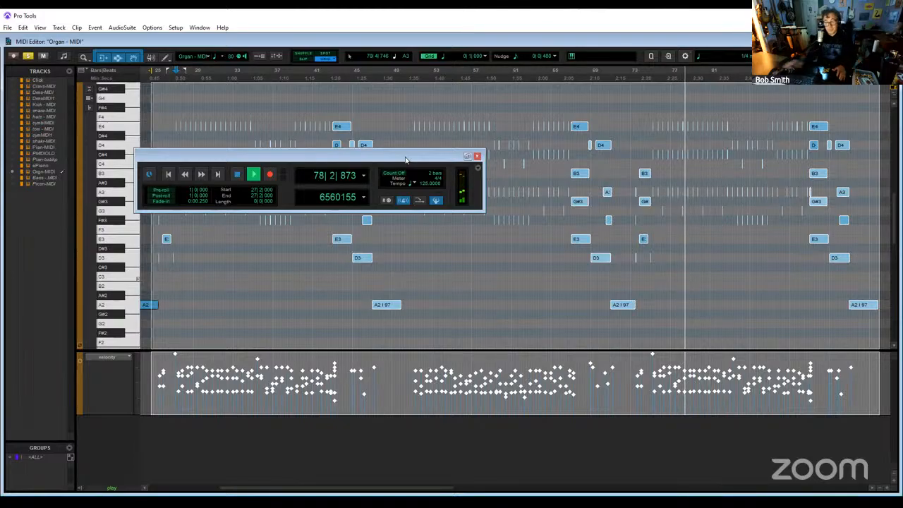
key(ctrl+=)
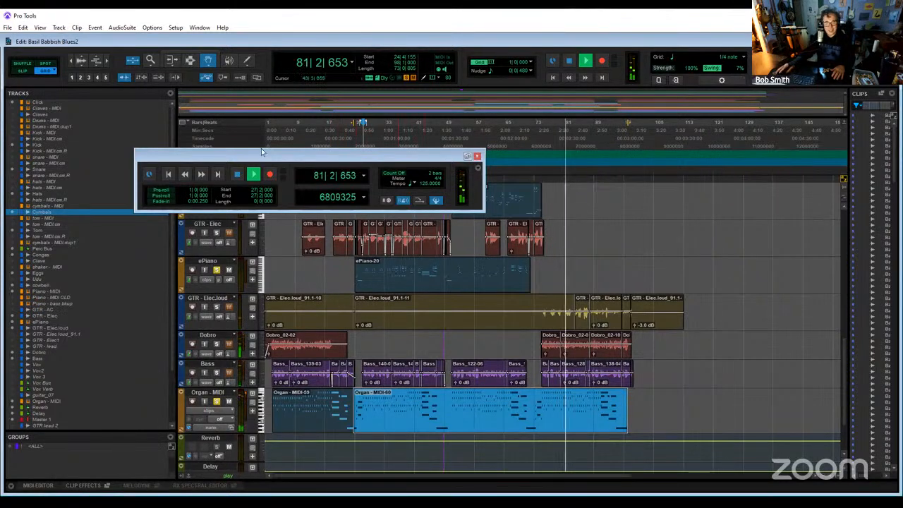
- Play the session from bar 53 with the floating Transport window moved clear of the tracks, stop playback, and close the Transport window
drag(261, 152, 96, 147)
click(457, 128)
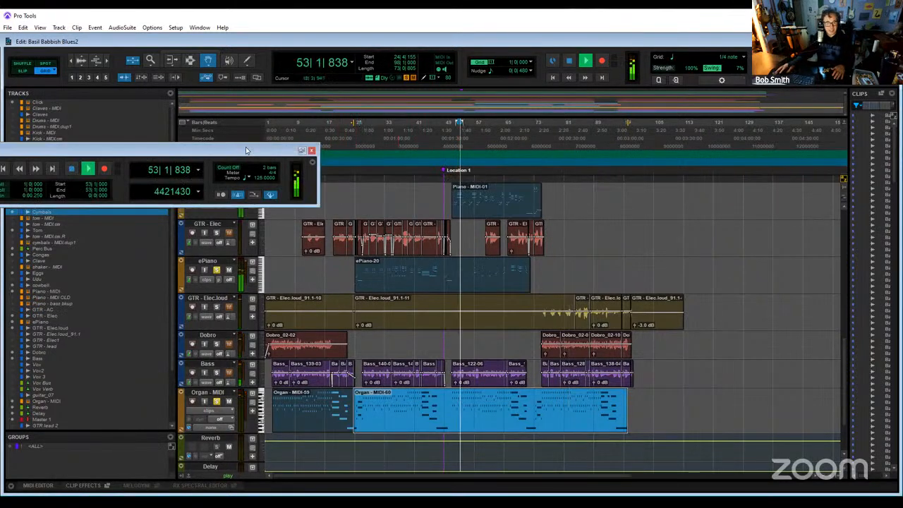
drag(248, 150, 147, 313)
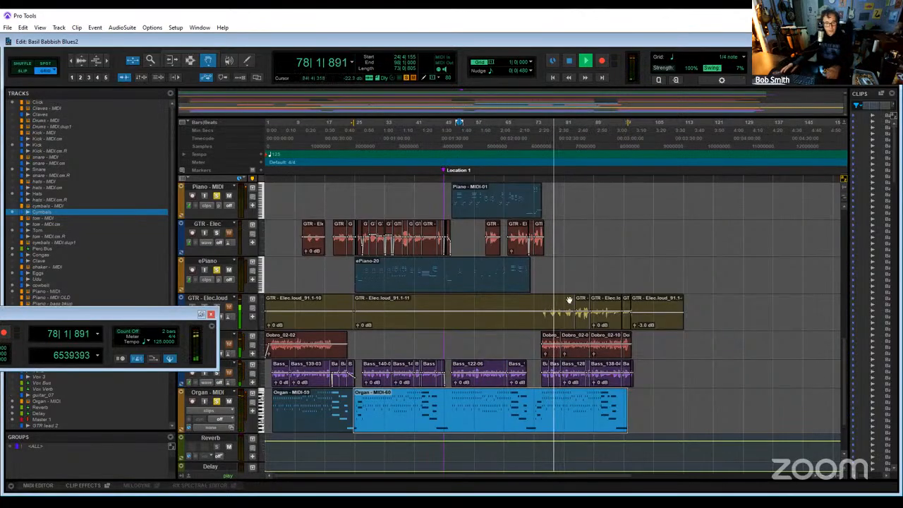
key(space)
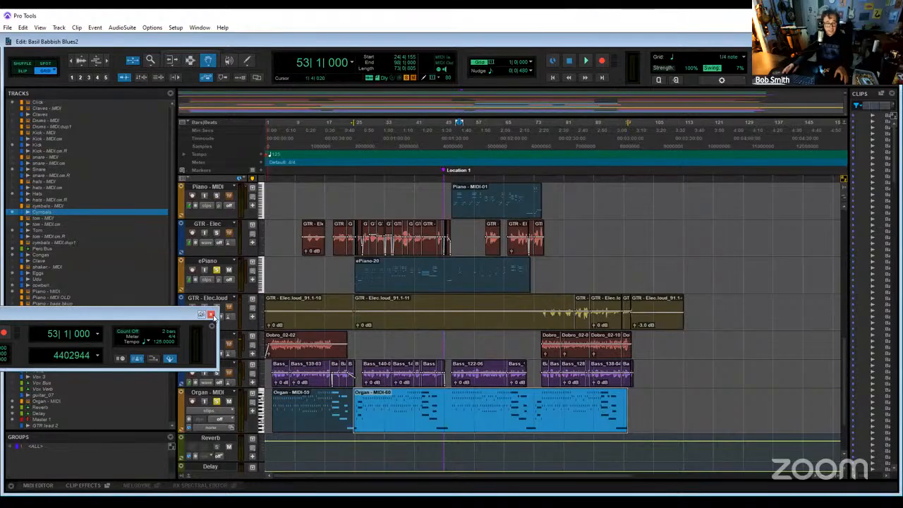
click(211, 314)
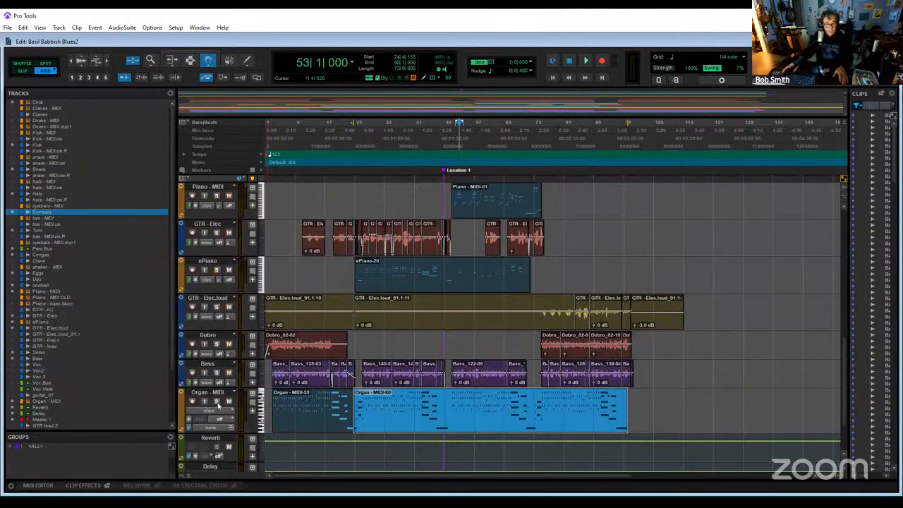
- Inspect the sforzando, Equalizer and Fairchild 670 inserts of the Piano - MIDI track in the Mix window
key(ctrl+equal)
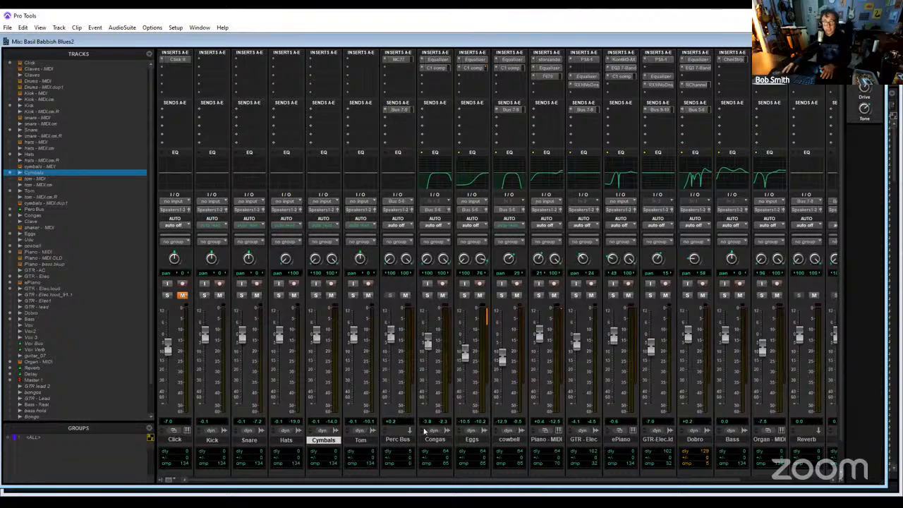
key(space)
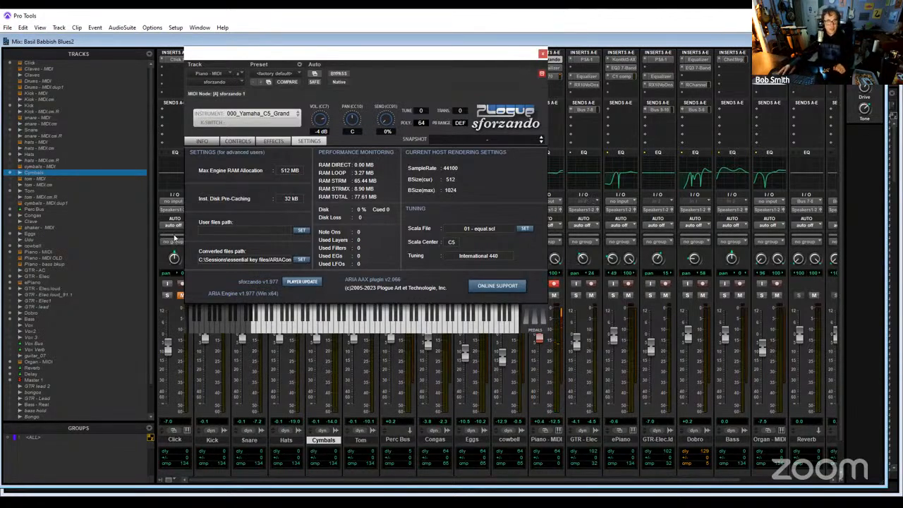
click(542, 55)
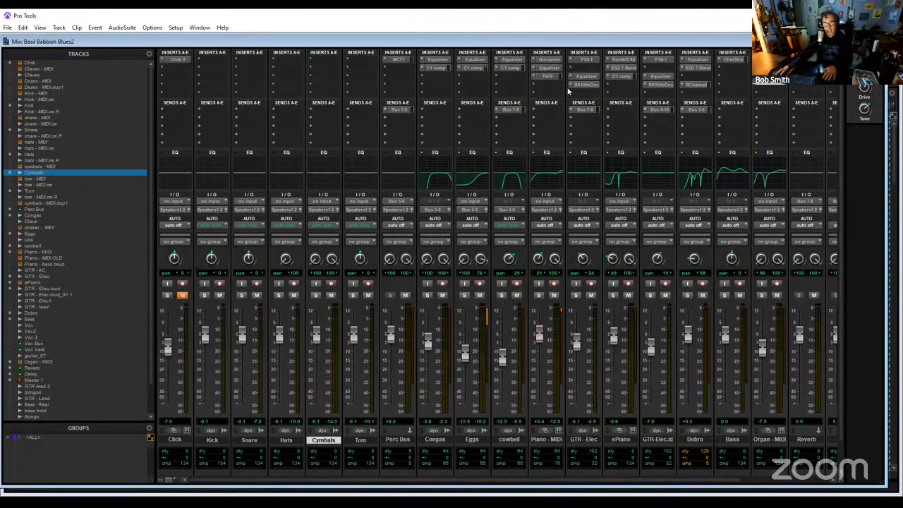
click(553, 77)
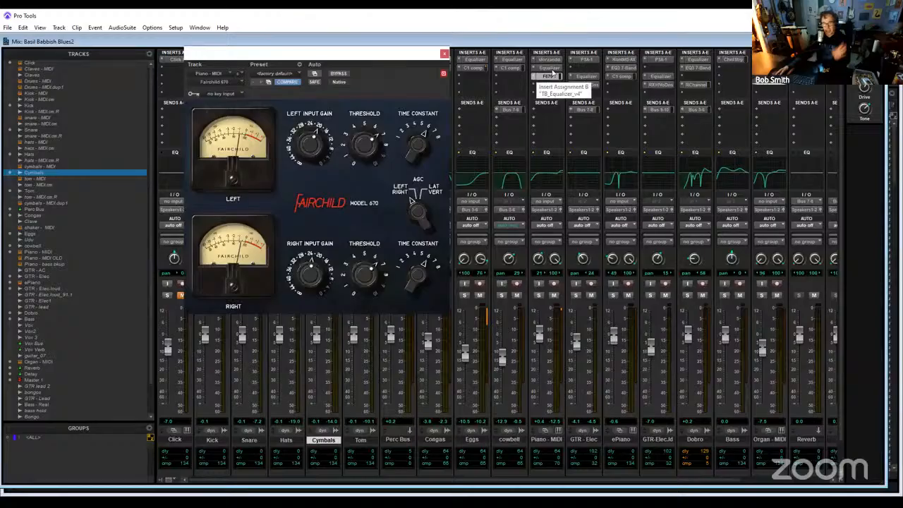
click(551, 70)
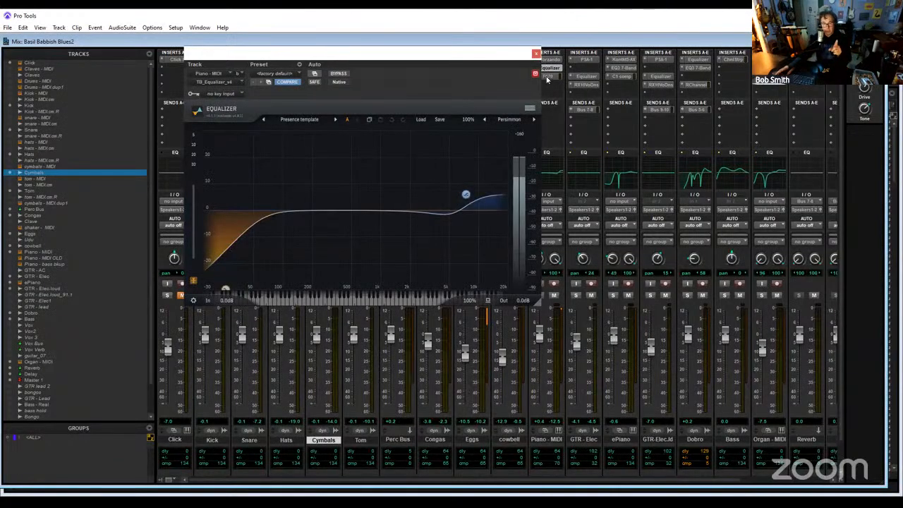
click(548, 76)
click(443, 54)
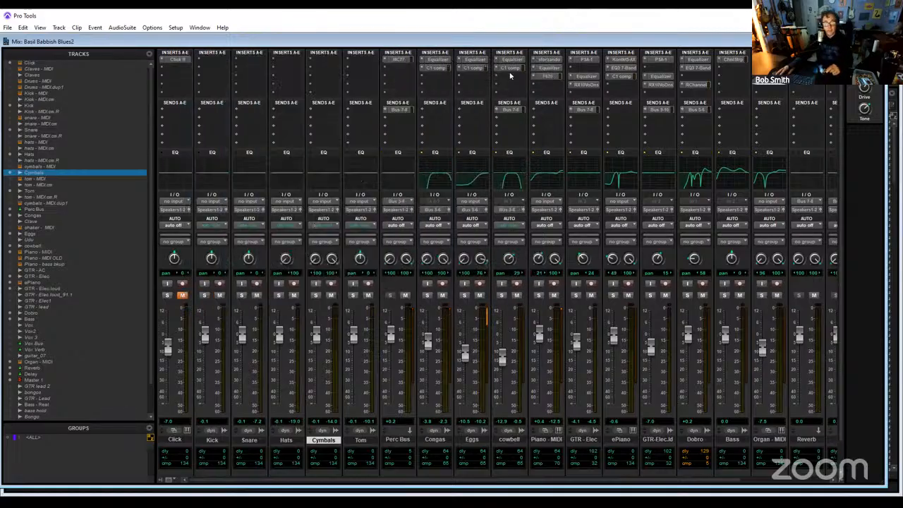
- Solo the cowbell during playback and compare its sound with the track's Equalizer insert bypassed and active
click(501, 295)
key(space)
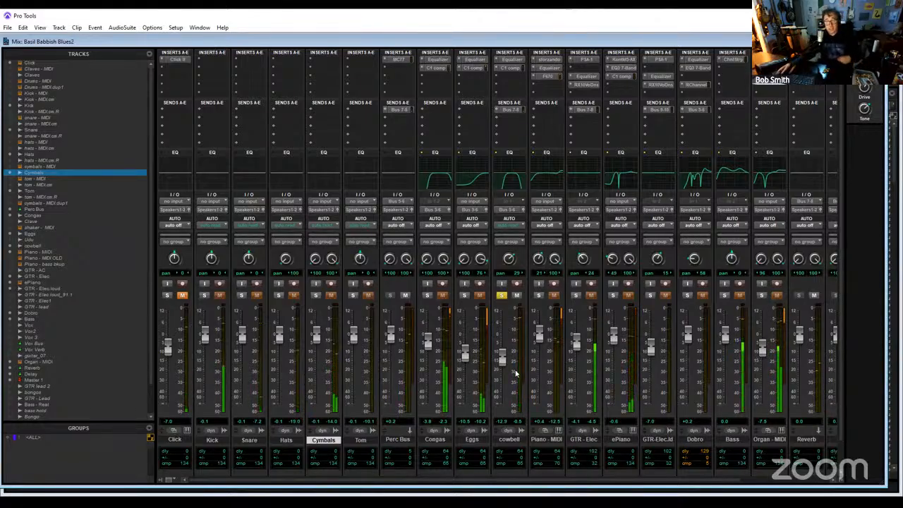
click(511, 61)
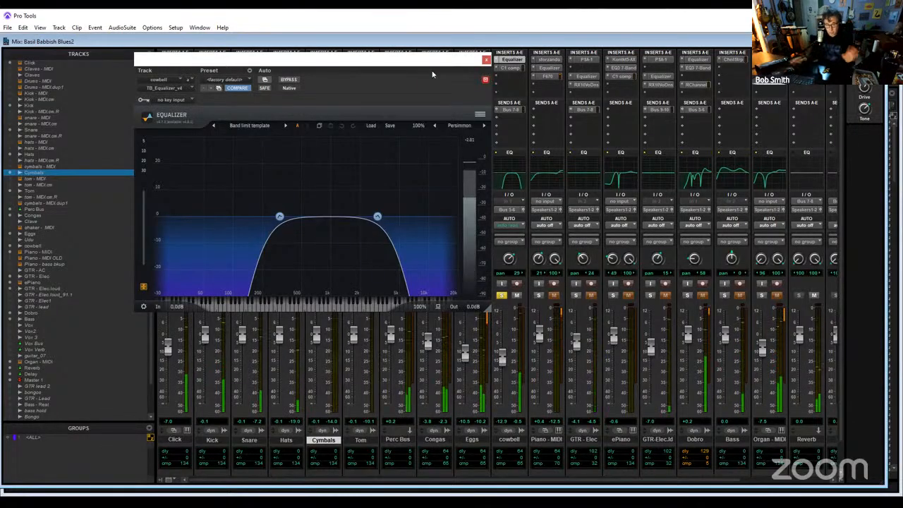
click(290, 80)
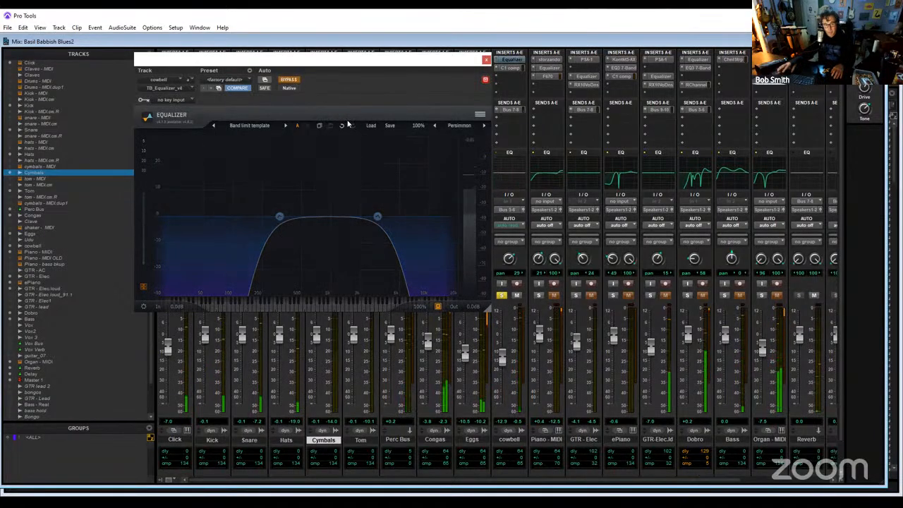
click(291, 82)
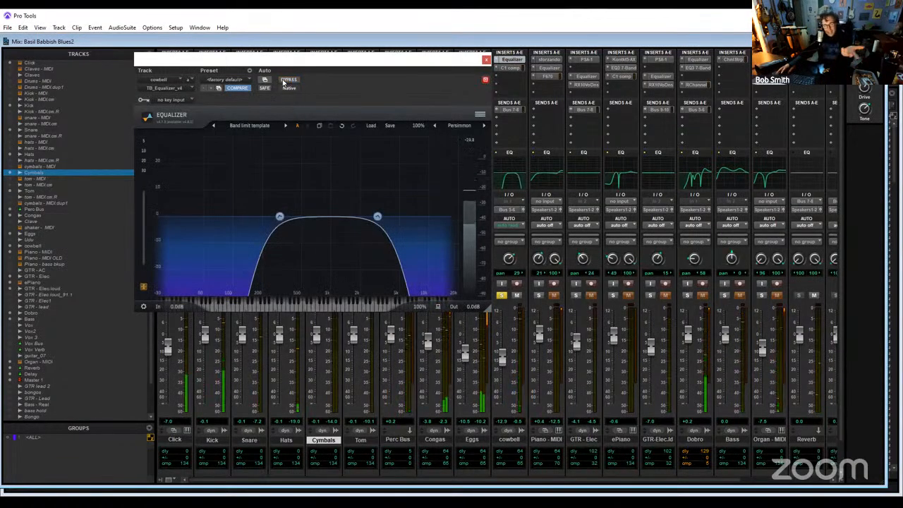
- Set the cowbell equalizer's low-pass cutoff to 3596 Hz, compare it with the bypassed sound, and close the equalizer
click(377, 217)
drag(378, 219, 379, 220)
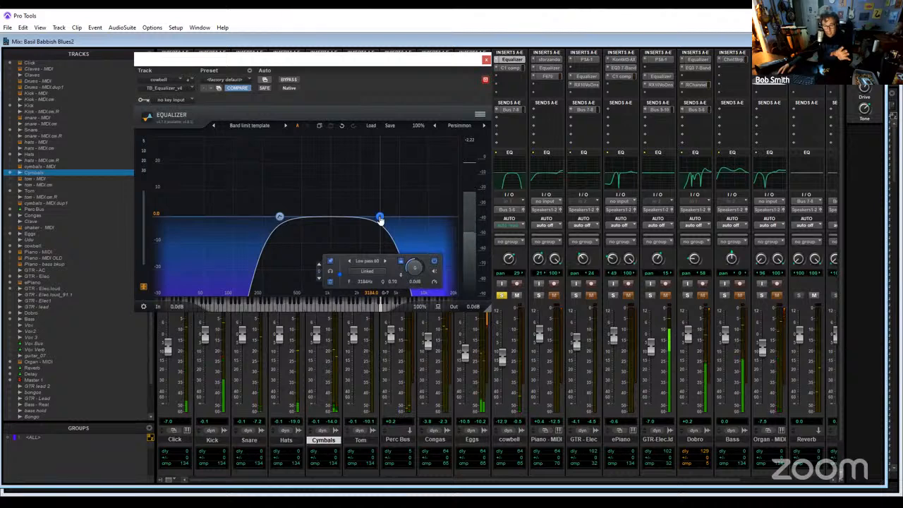
drag(380, 219, 384, 220)
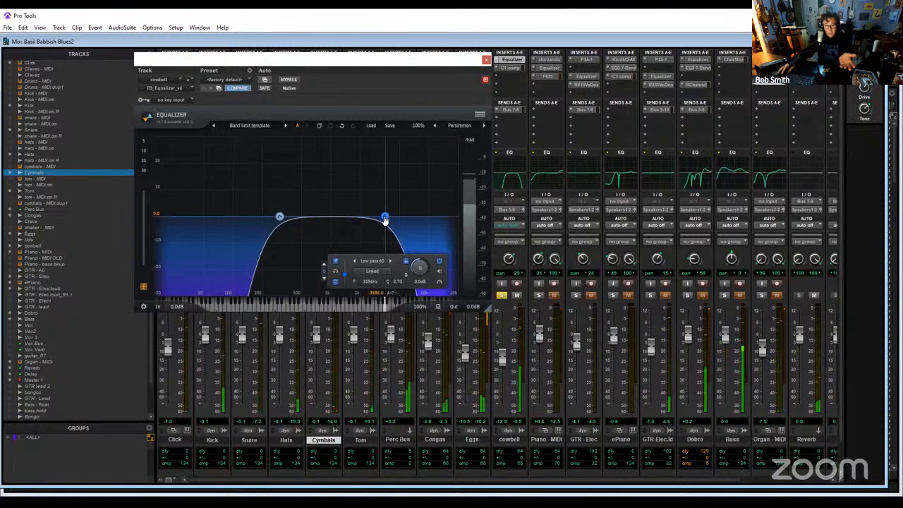
click(290, 80)
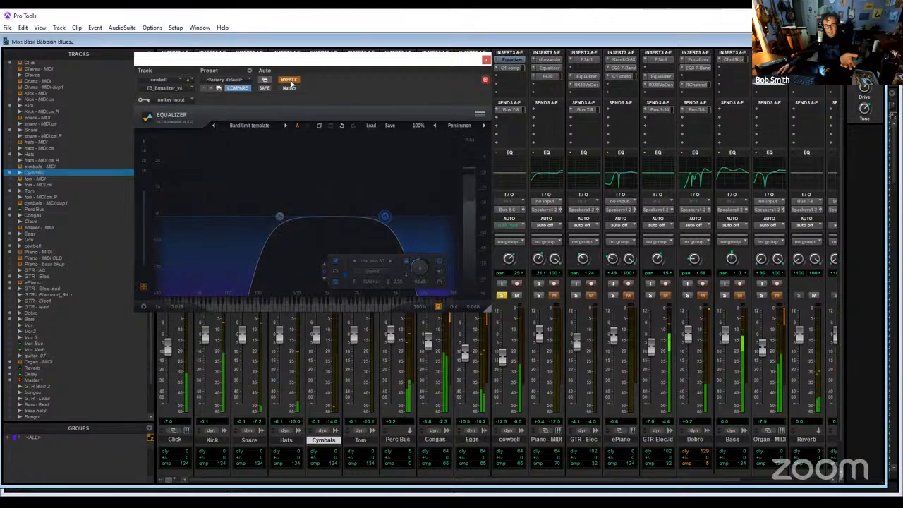
click(290, 80)
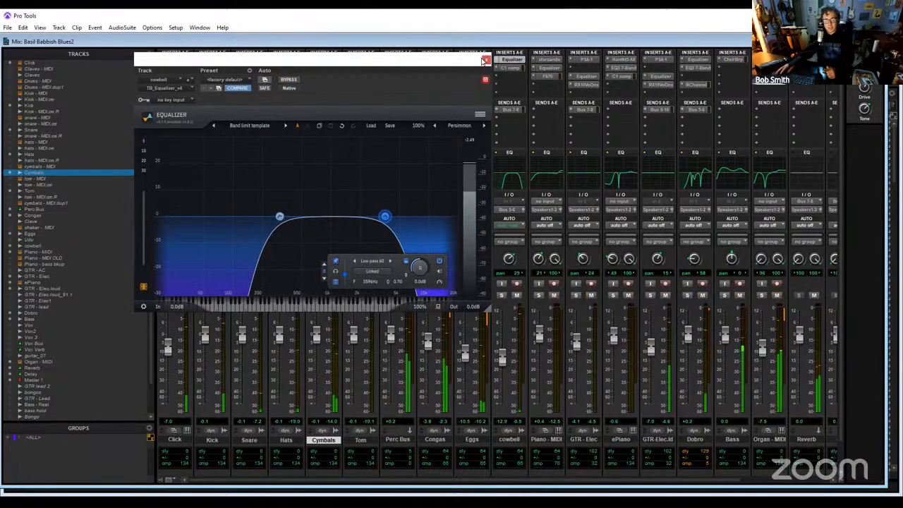
click(486, 62)
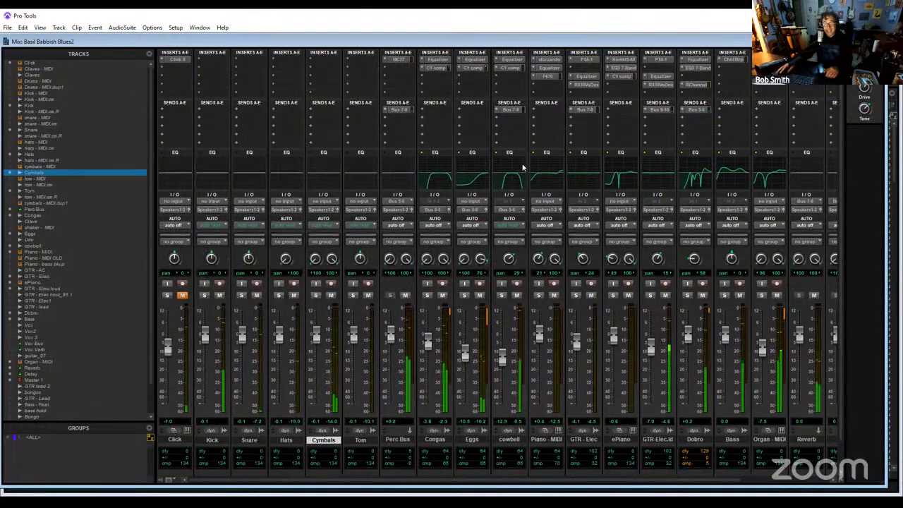
- Reopen the cowbell track's Equalizer and lower its low-pass cutoff to about 3050 Hz during playback
click(512, 62)
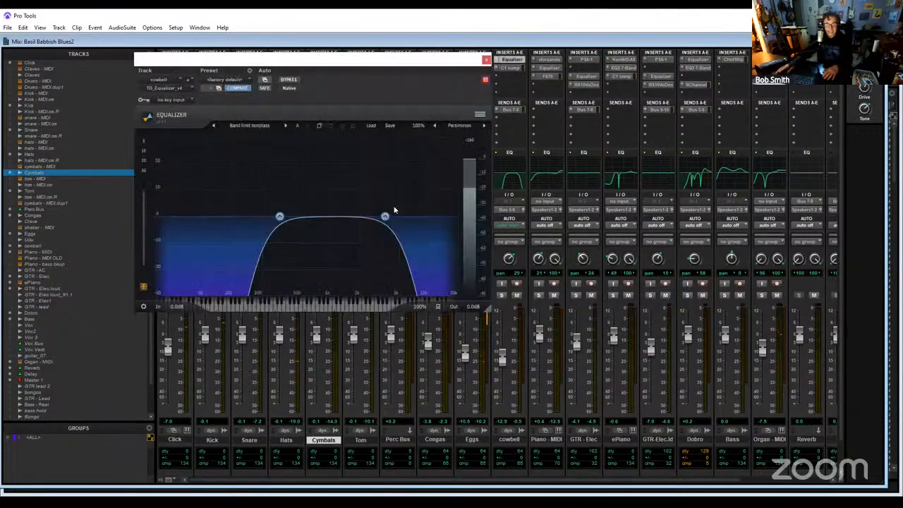
click(23, 28)
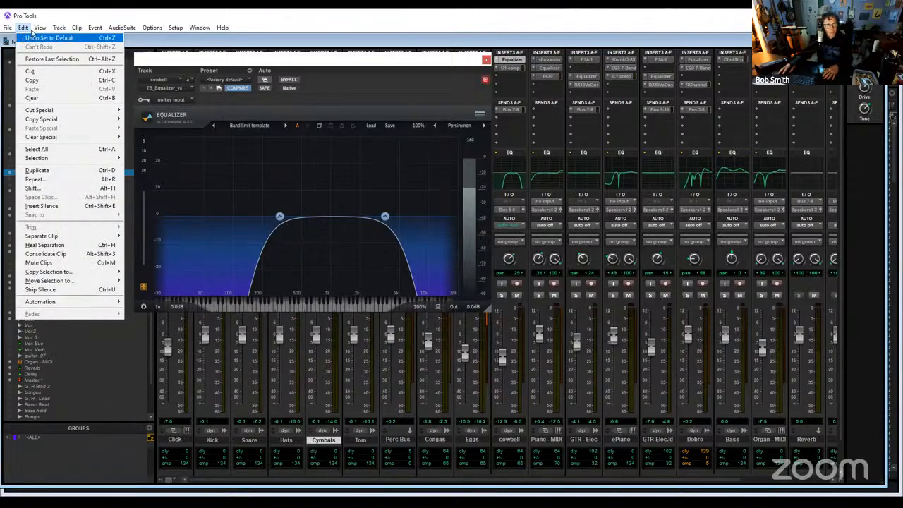
click(384, 221)
key(space)
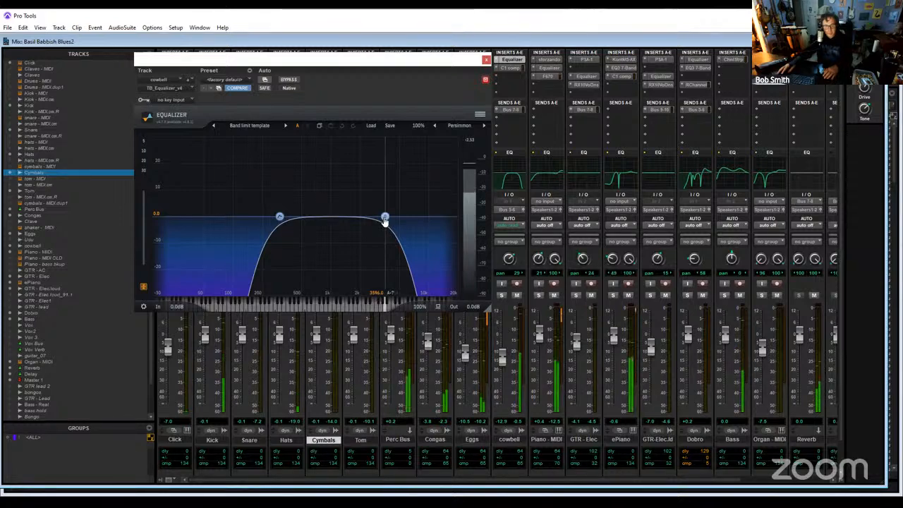
drag(384, 222, 380, 221)
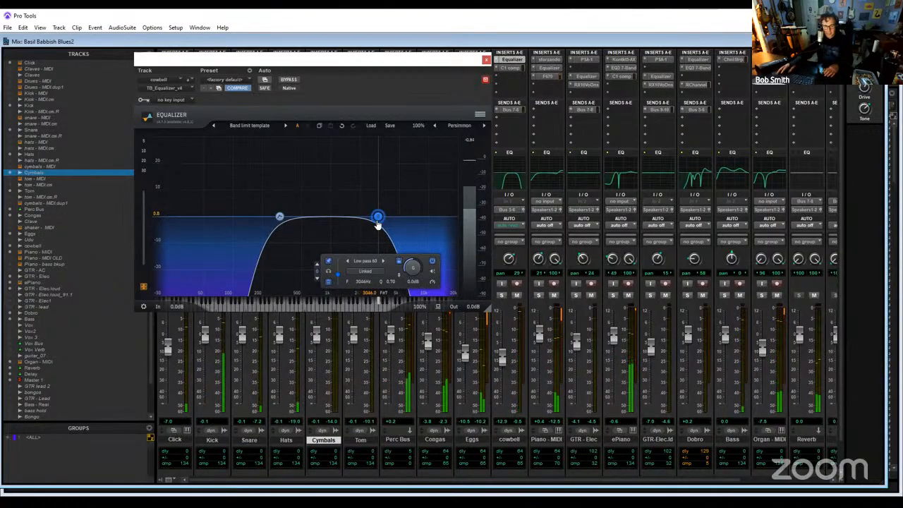
- Close the cowbell equalizer, solo the Eggs track and inspect its C1 comp and Equalizer inserts during playback
click(486, 61)
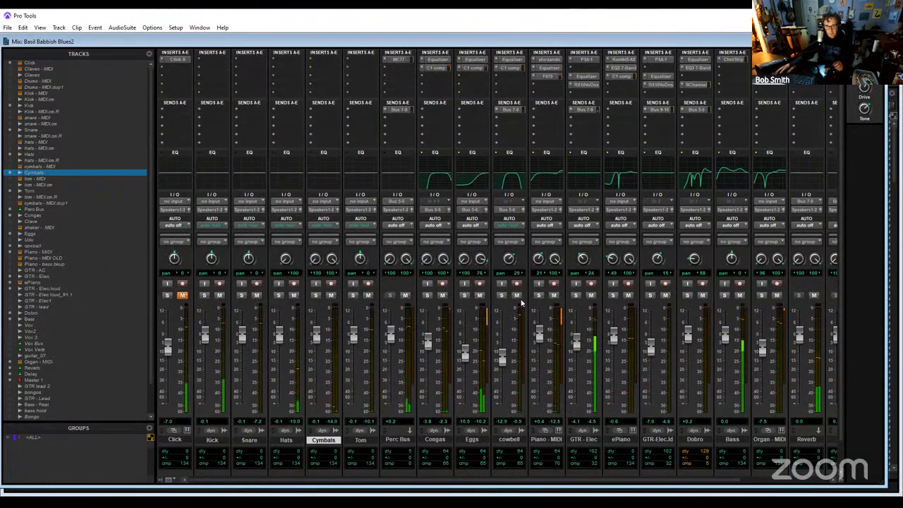
click(463, 295)
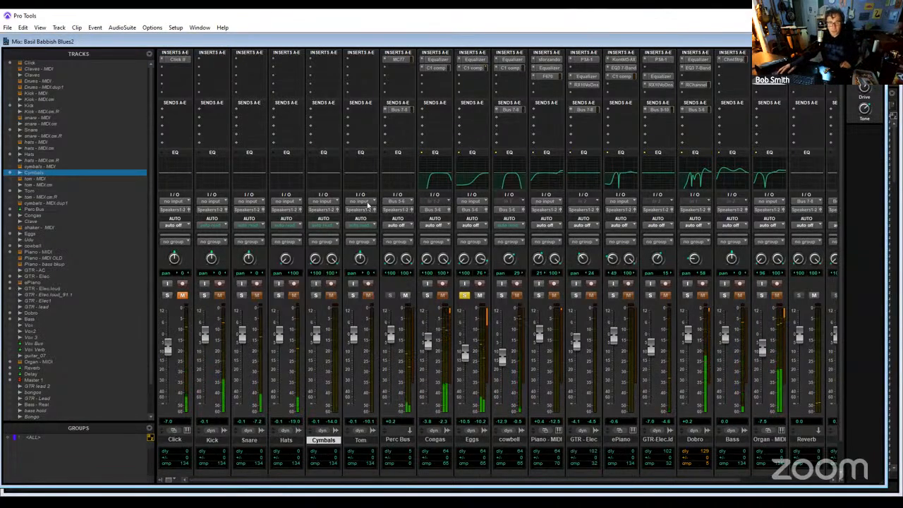
click(471, 69)
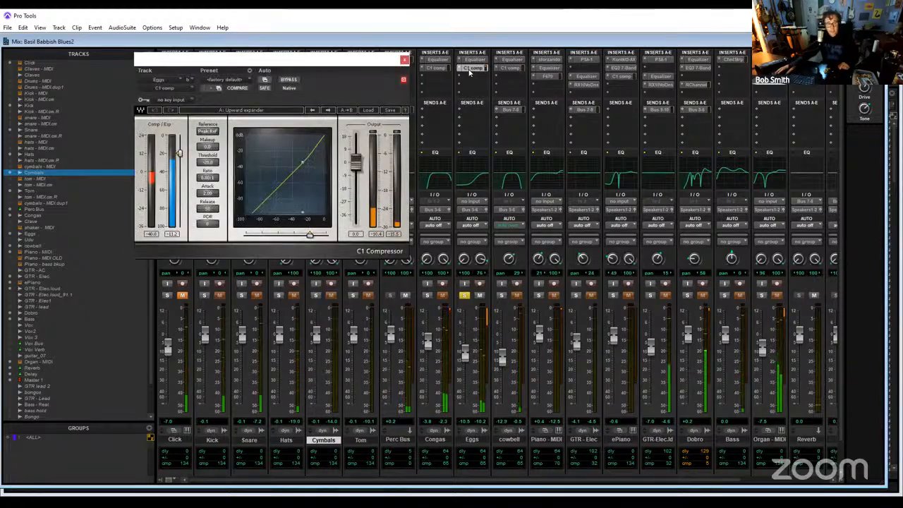
click(475, 62)
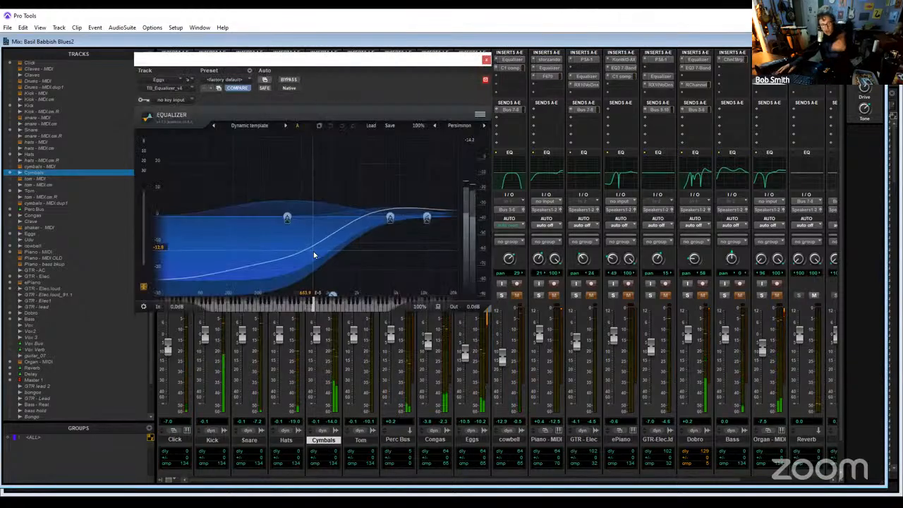
click(485, 59)
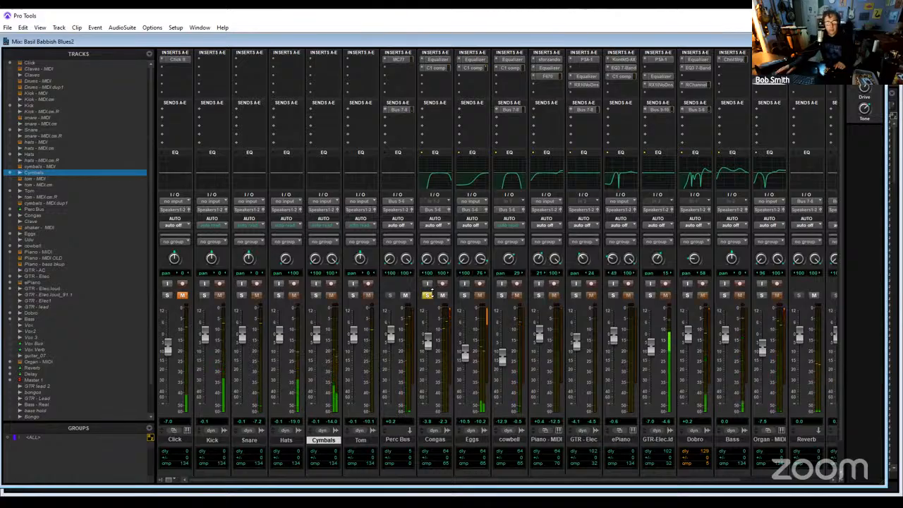
- Listen to the soloed Congas track with its Equalizer insert open, then close the equalizer, clear the solo and stop playback
click(441, 61)
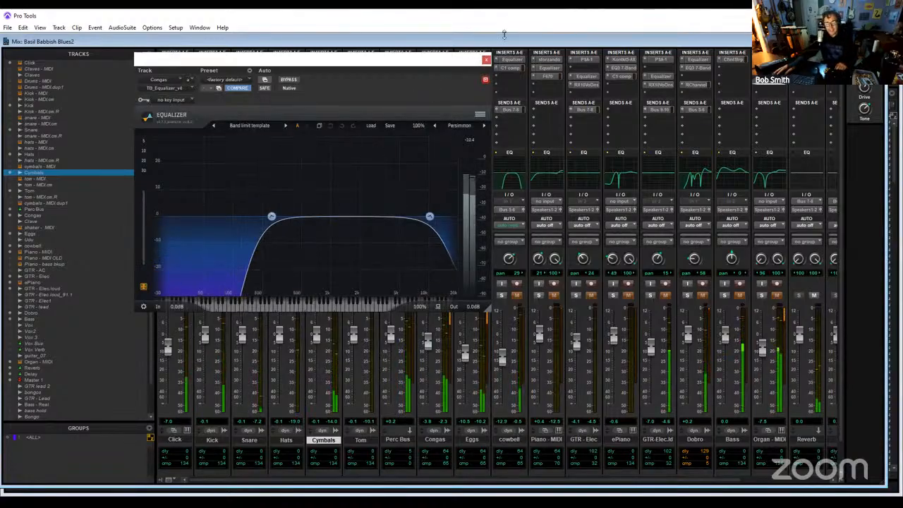
click(485, 61)
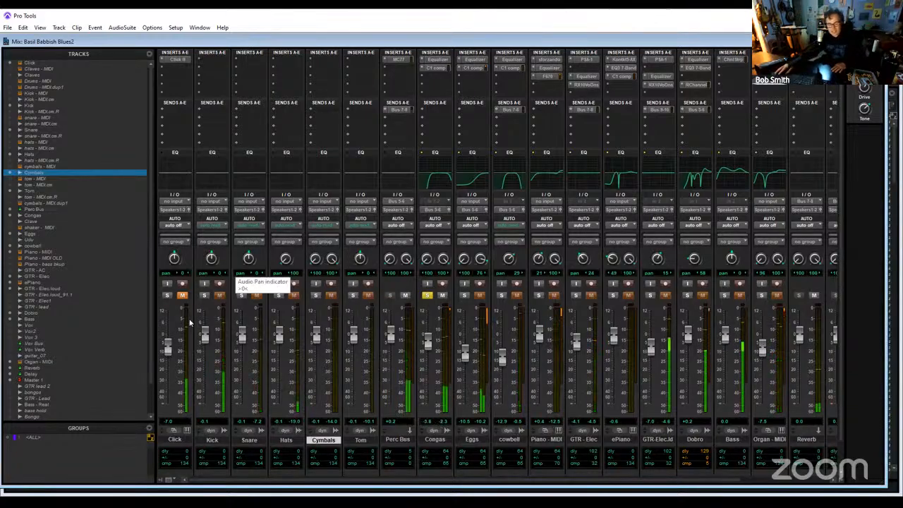
click(426, 295)
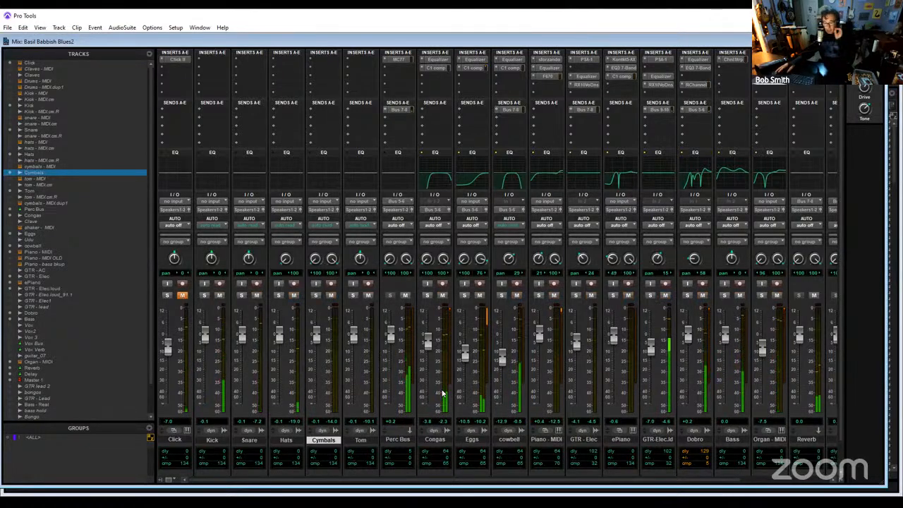
key(space)
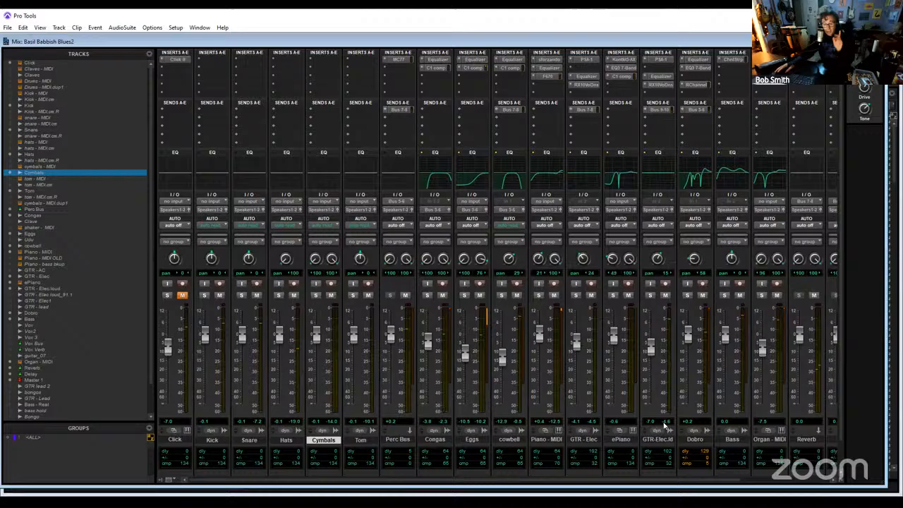
- Solo the Dobro track and play it from the beginning of the song in the Edit window
click(687, 296)
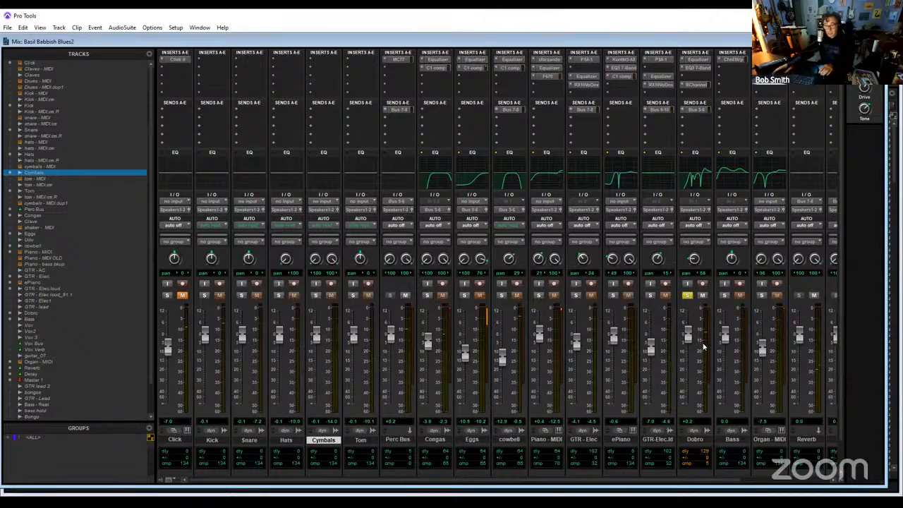
key(space)
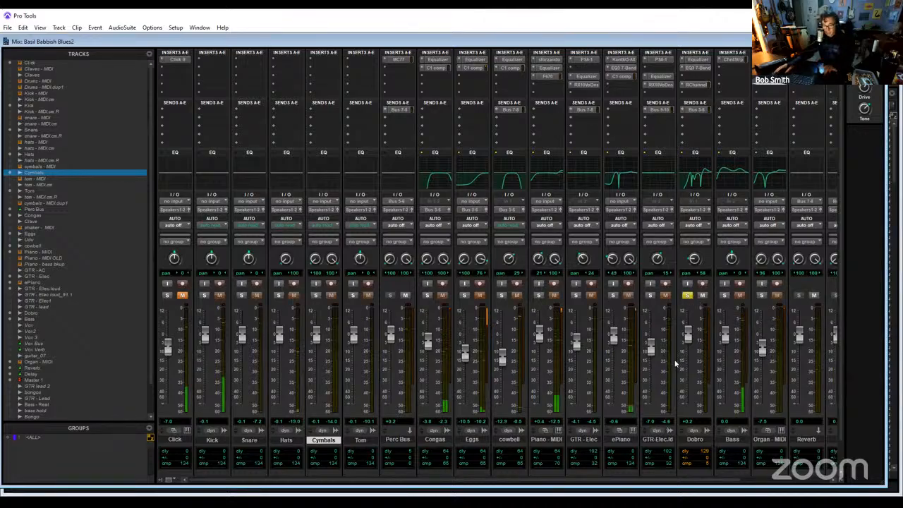
key(ctrl+equal)
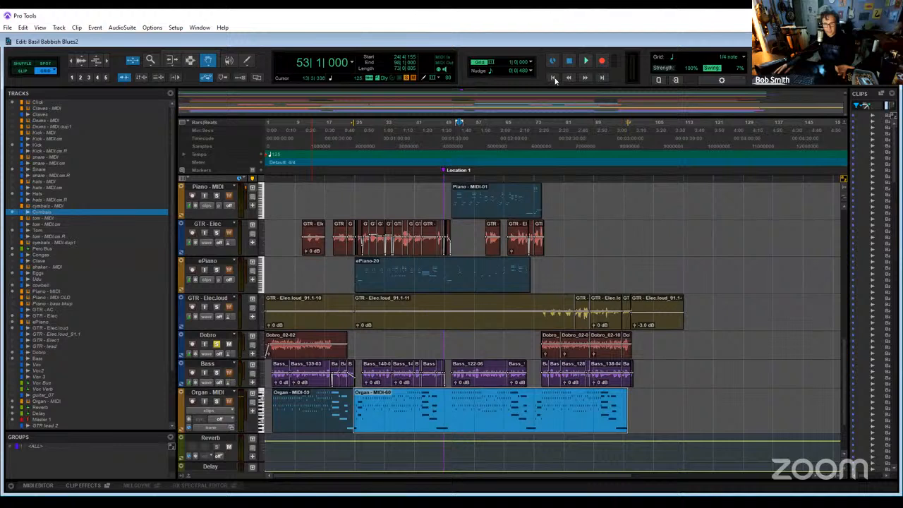
click(585, 65)
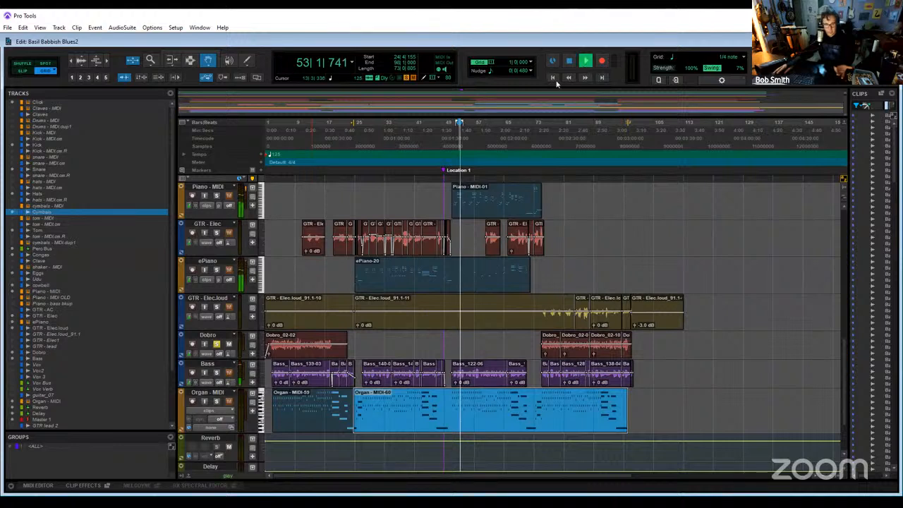
click(291, 132)
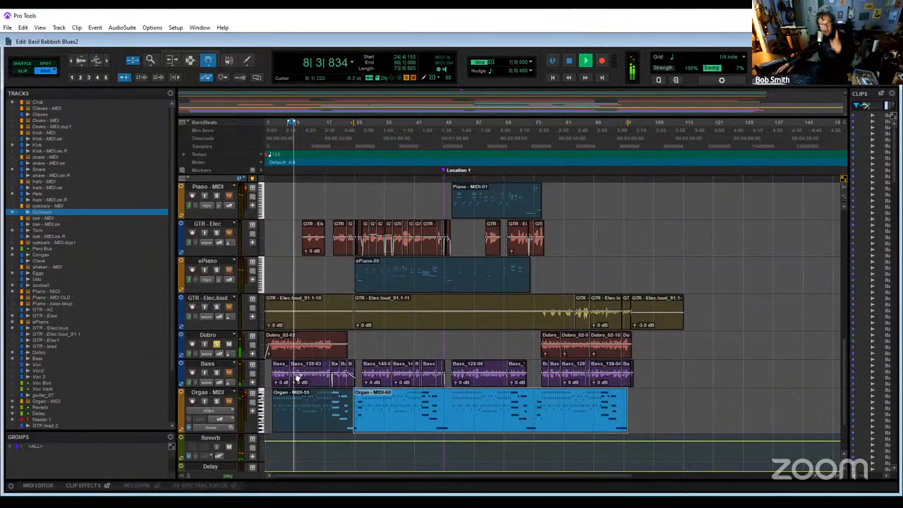
click(275, 127)
key(space)
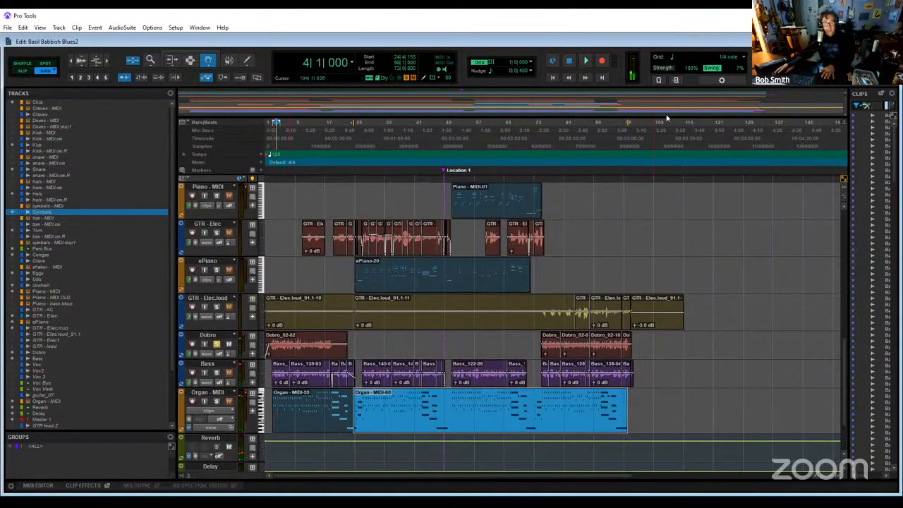
click(553, 78)
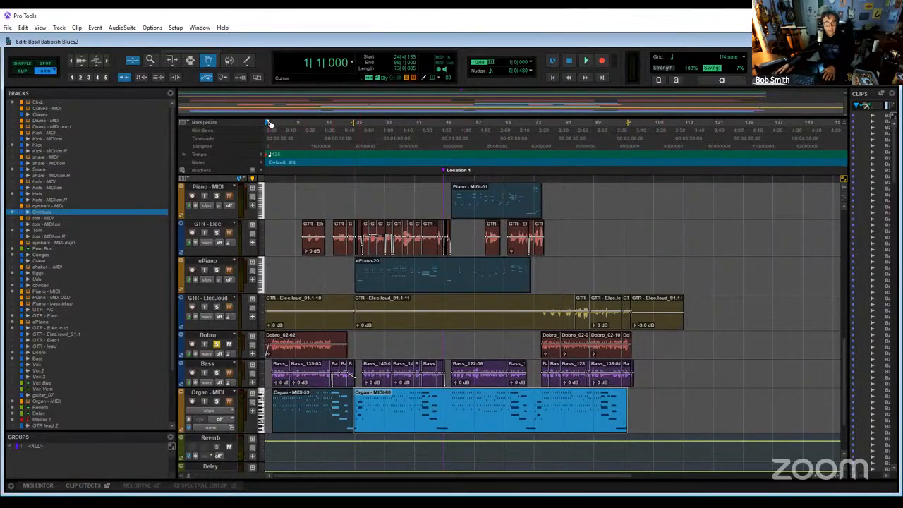
key(space)
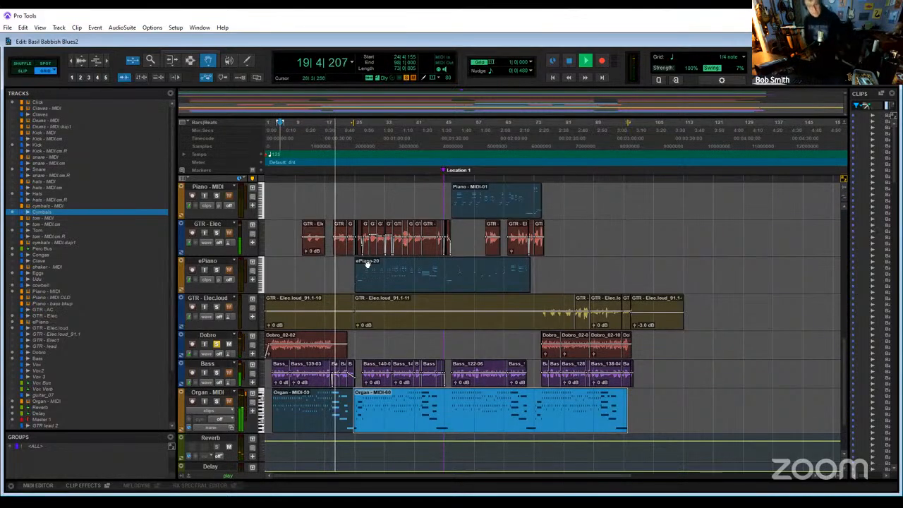
key(space)
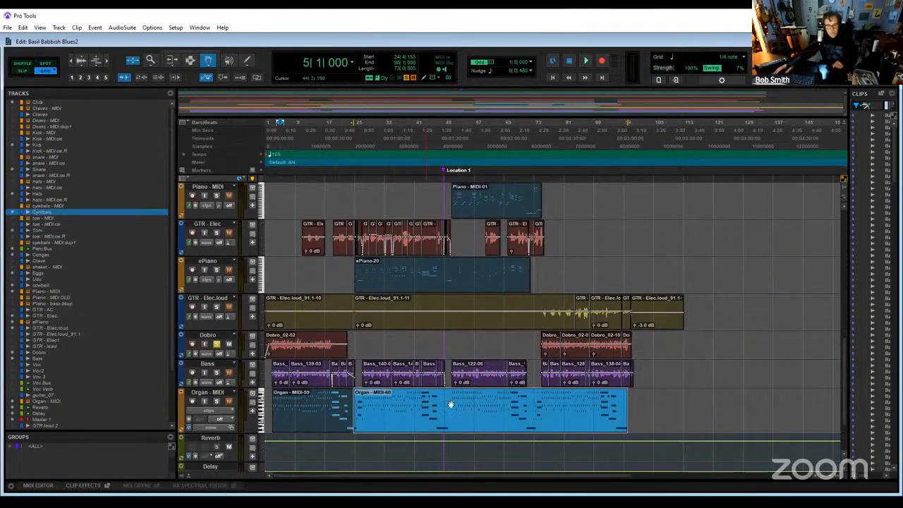
- Turn off the Dobro track's solo and look over the percussion and committed drum tracks in the Edit window
scroll(552, 407, down, 2)
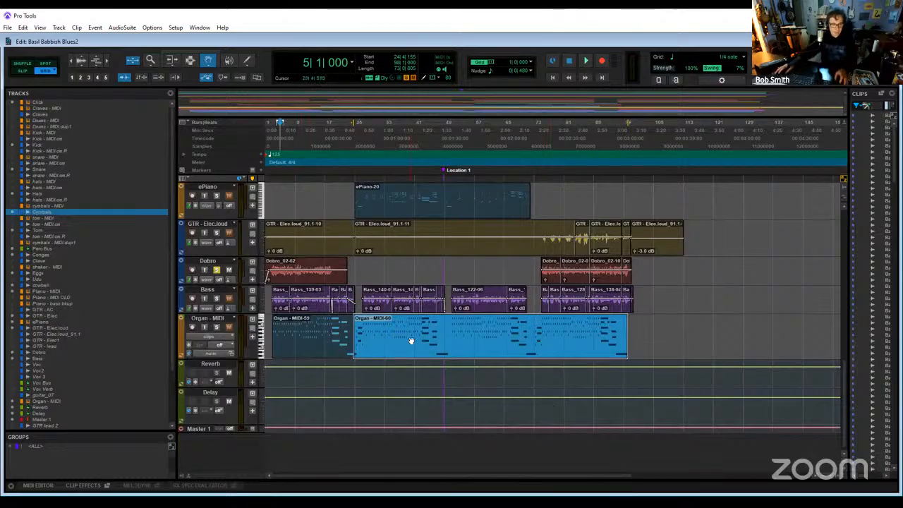
scroll(386, 353, up, 6)
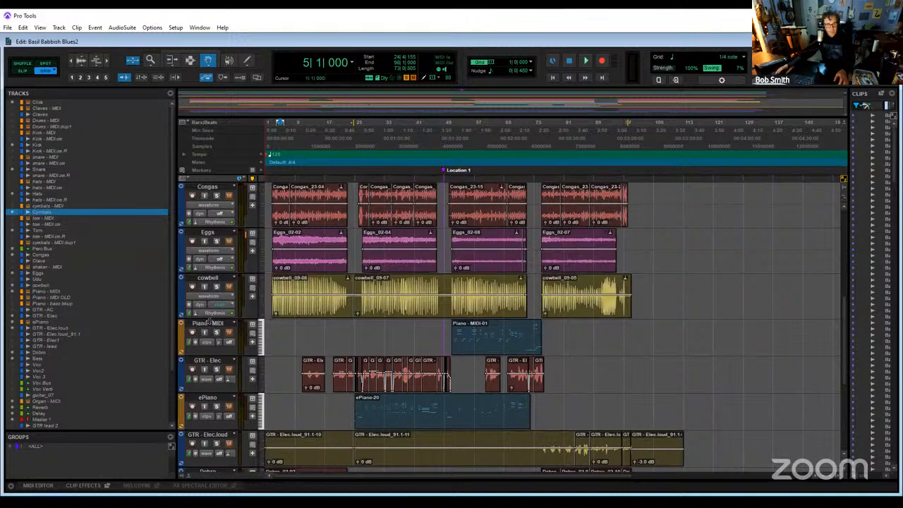
scroll(272, 336, down, 2)
click(210, 382)
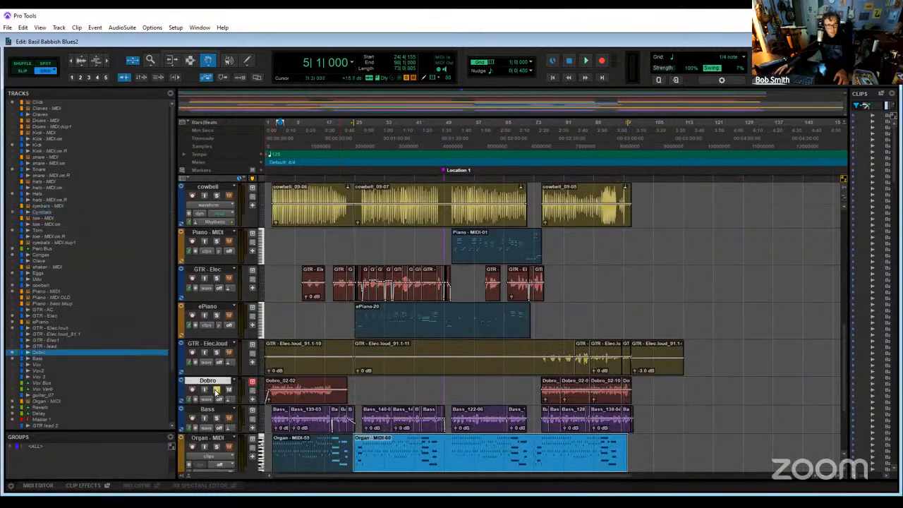
scroll(357, 390, up, 3)
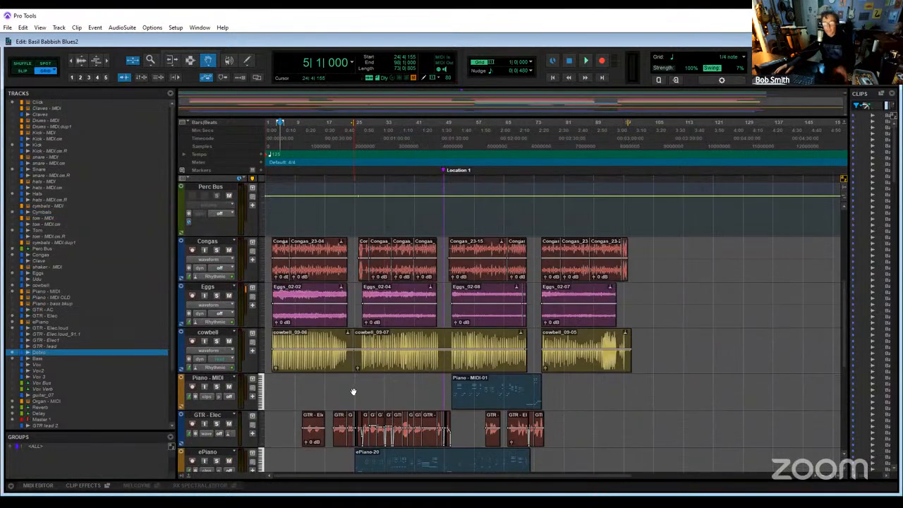
scroll(349, 384, up, 6)
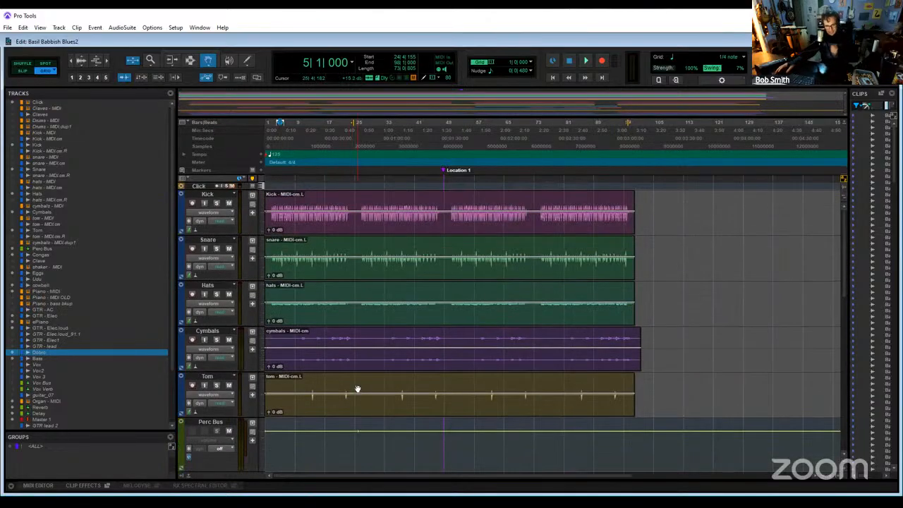
- Select the Congas, Eggs and cowbell tracks together in the Mix window
key(ctrl+equal)
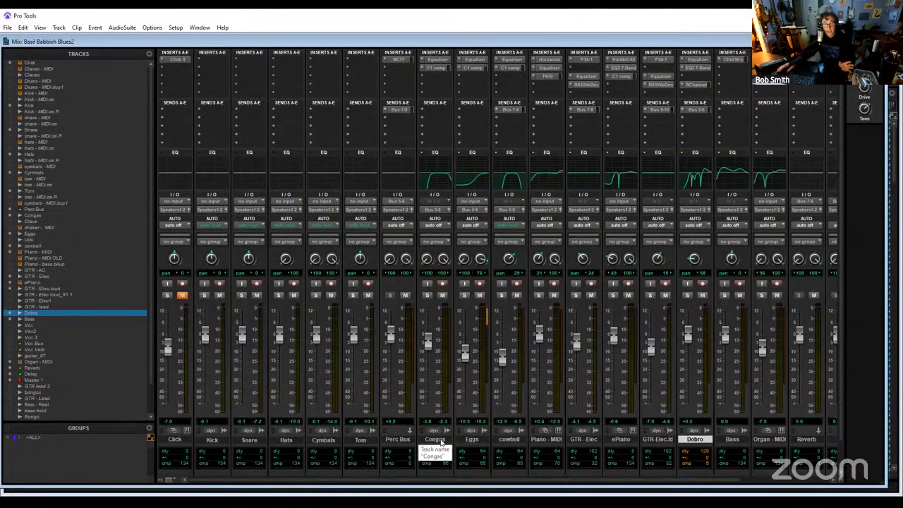
right_click(399, 442)
click(444, 441)
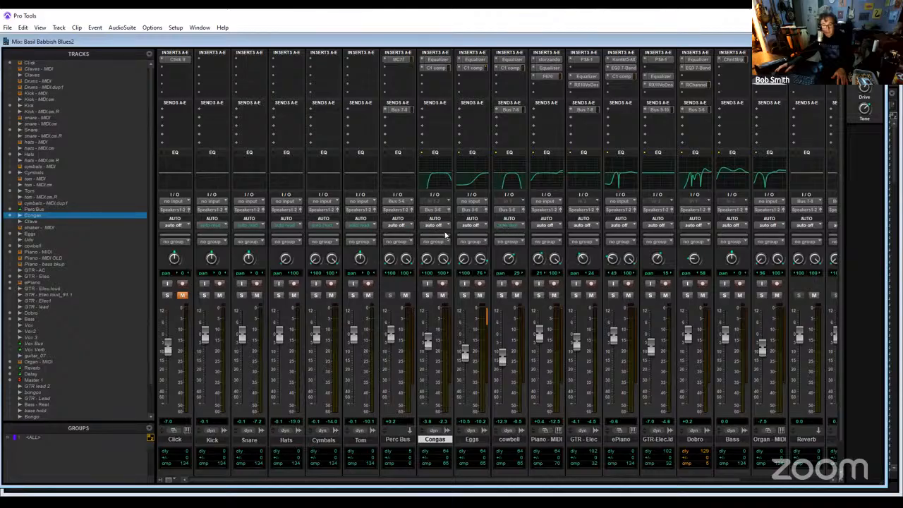
click(477, 443)
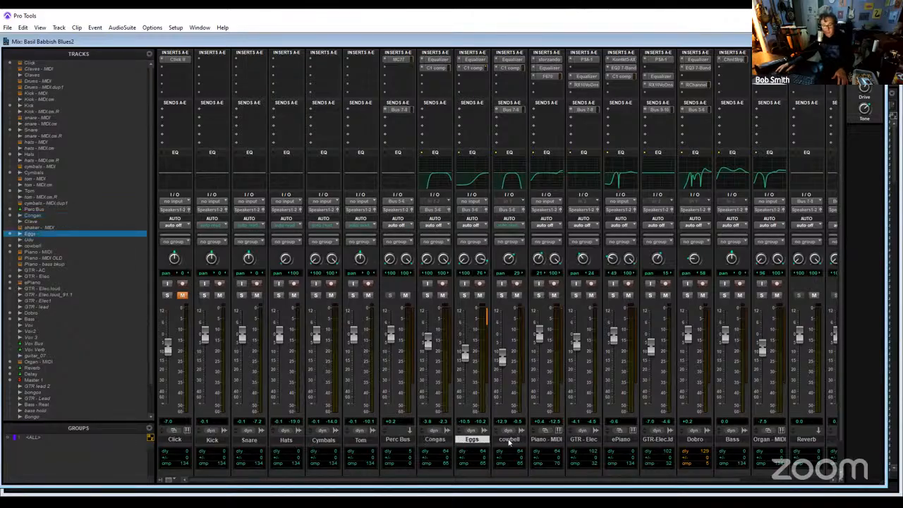
ctrl+click(511, 441)
ctrl+click(437, 440)
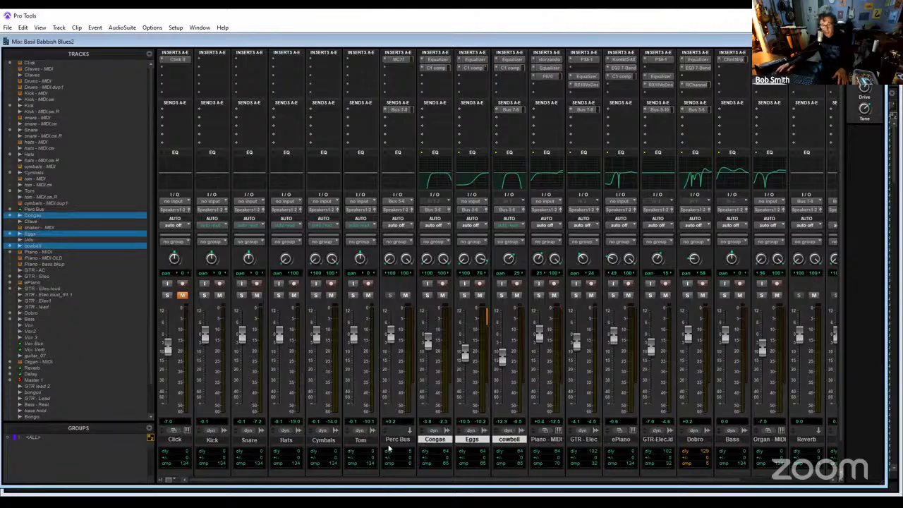
- Commit the Perc Bus track offline, copying its sends and group assignments and setting the source track to Hide and Make Inactive
click(397, 441)
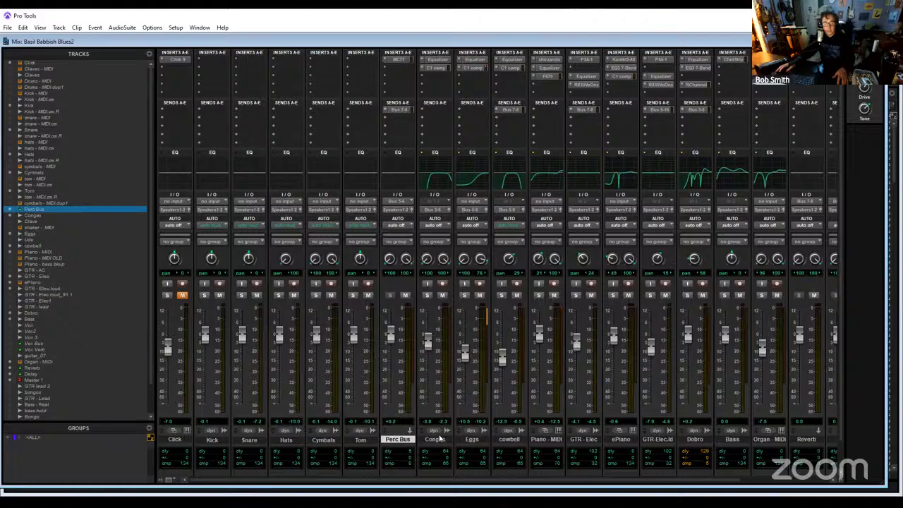
click(438, 433)
right_click(399, 441)
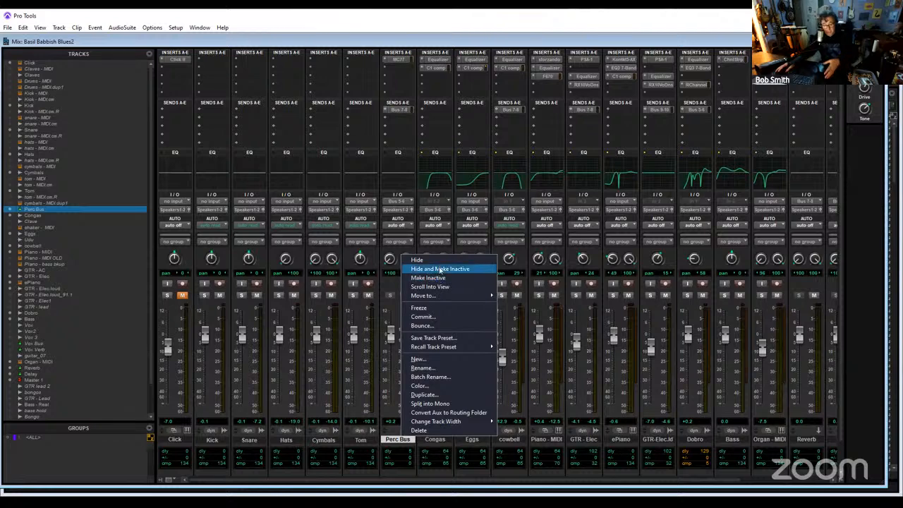
click(437, 318)
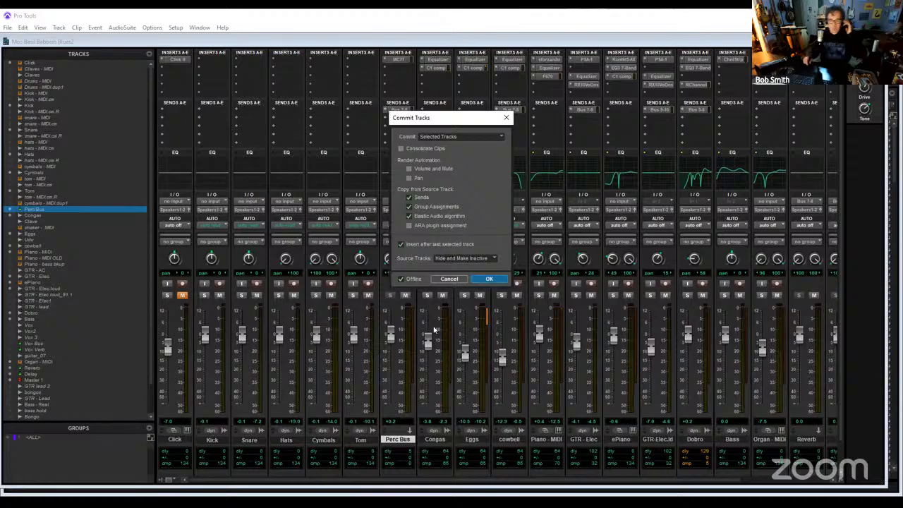
key(Return)
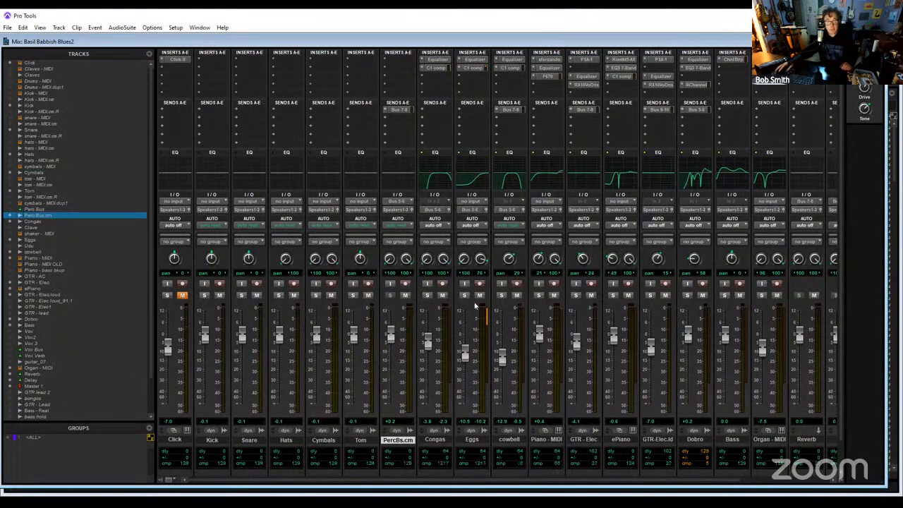
- Hide the Congas, Eggs and cowbell tracks and make them inactive
click(440, 440)
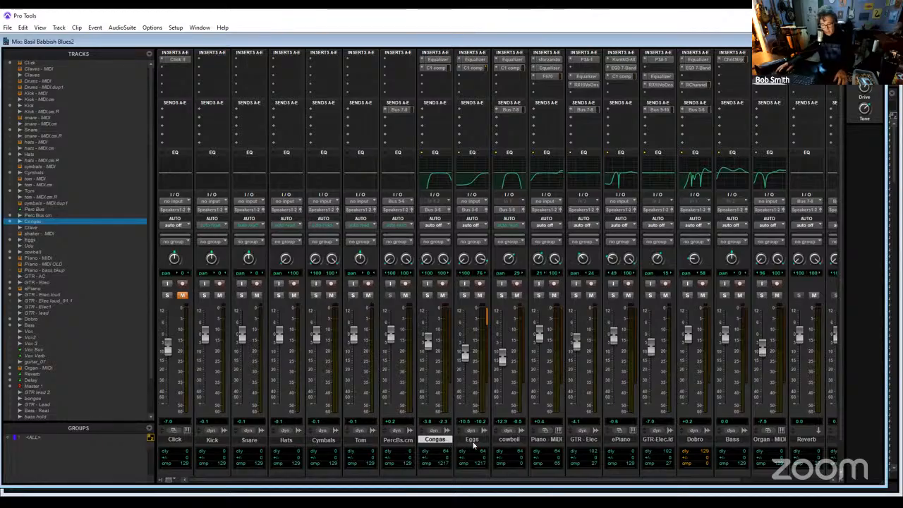
shift+click(483, 442)
shift+click(504, 441)
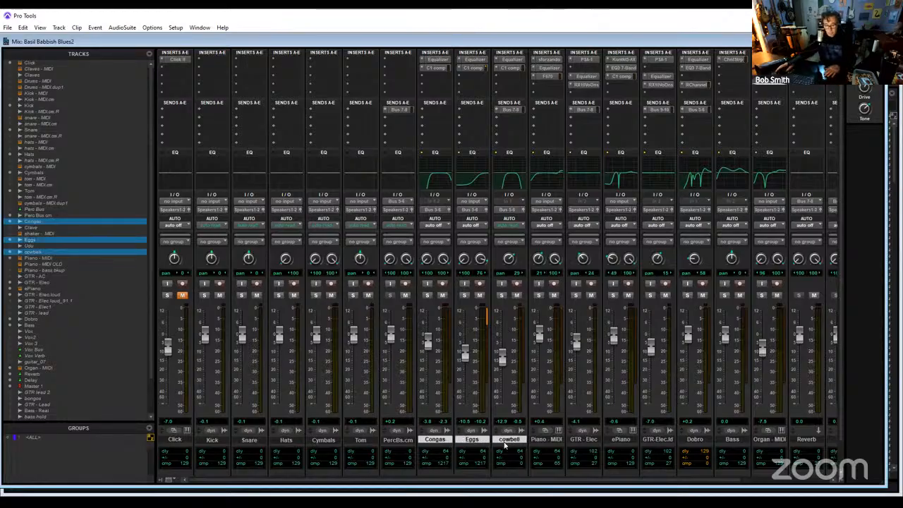
right_click(505, 443)
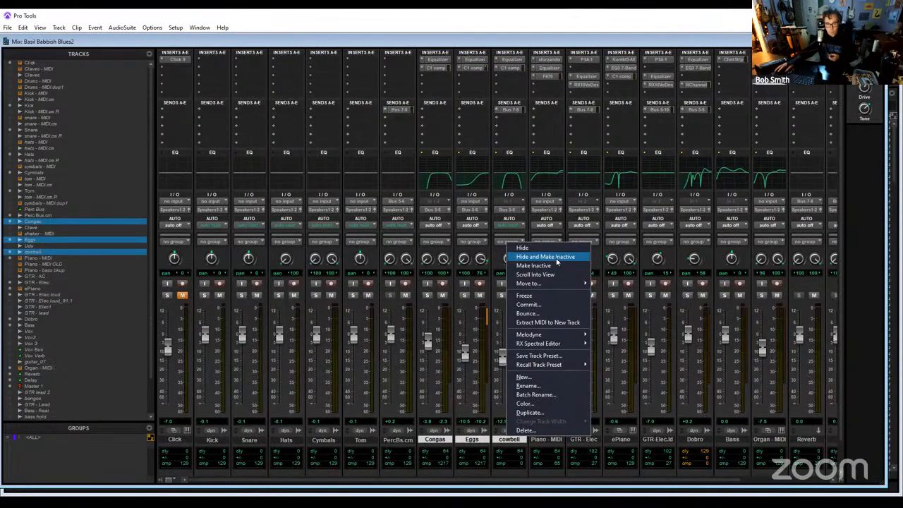
click(557, 257)
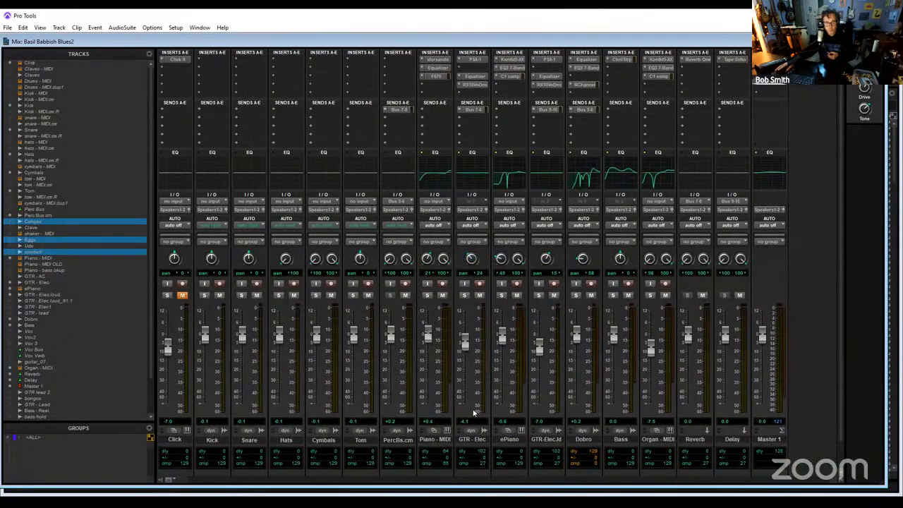
- Rename the Perc Bus.cm track as Percussion
click(406, 441)
double_click(406, 441)
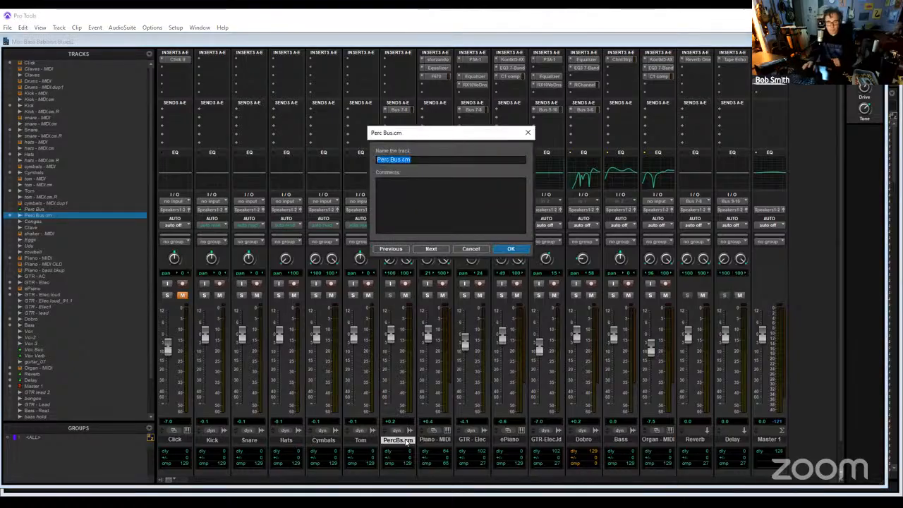
text(Pe)
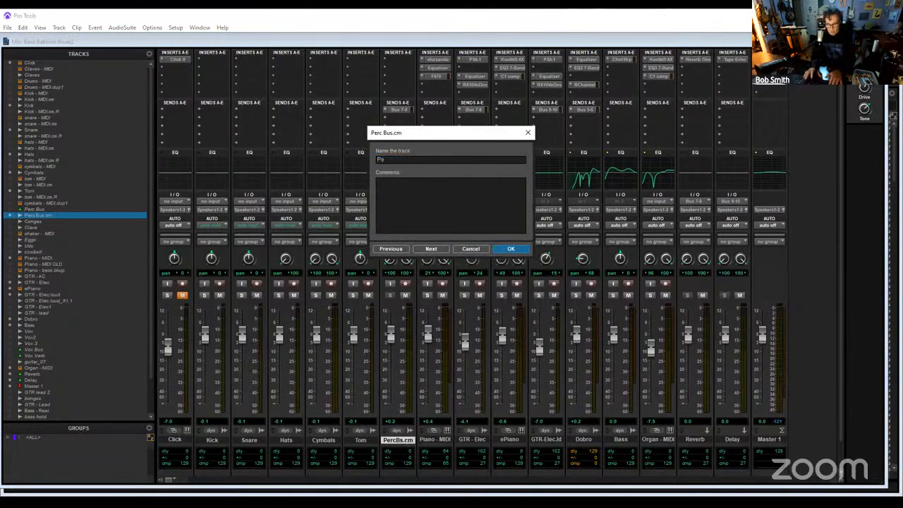
text(rcussion)
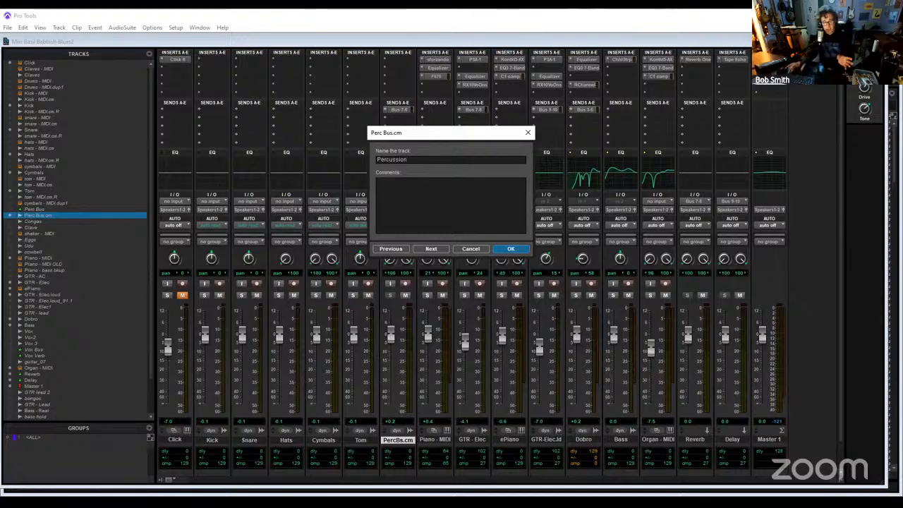
key(Return)
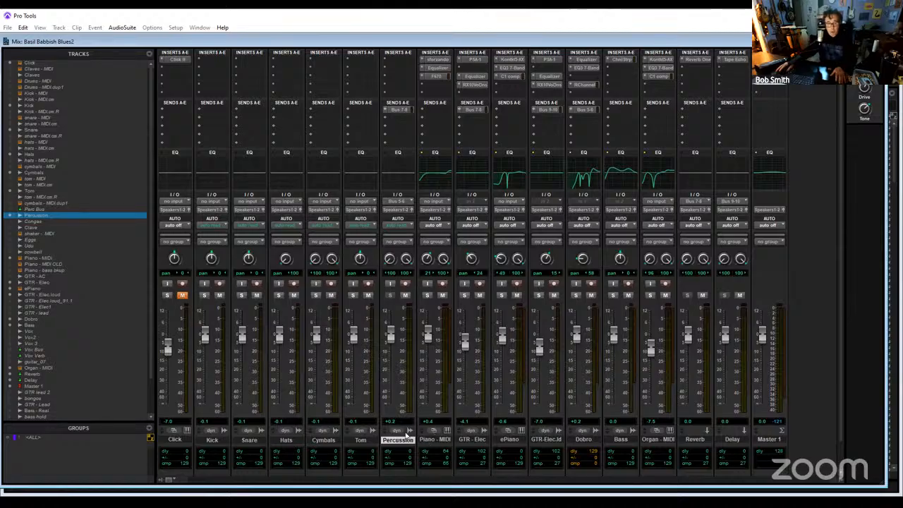
- Play the session from bar 7 in the Edit window with the Percussion track soloed, then stop and clear the solo
key(ctrl+equal)
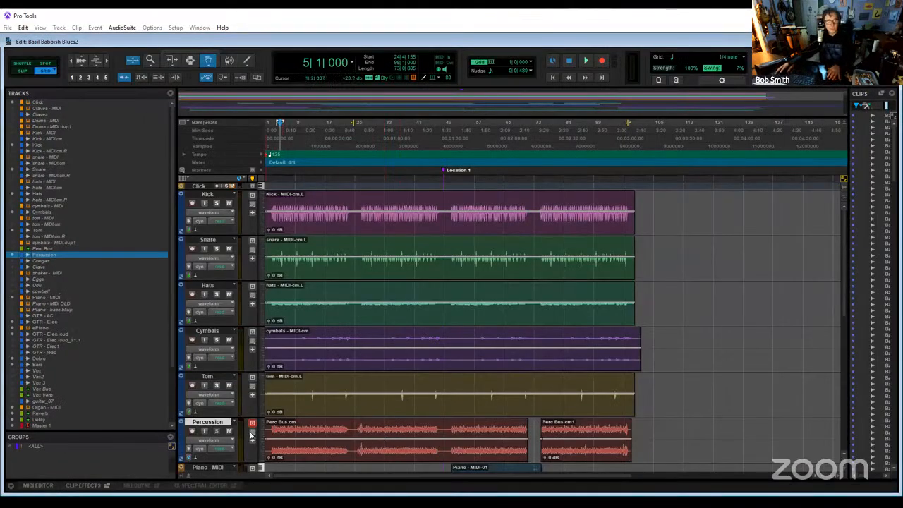
click(216, 431)
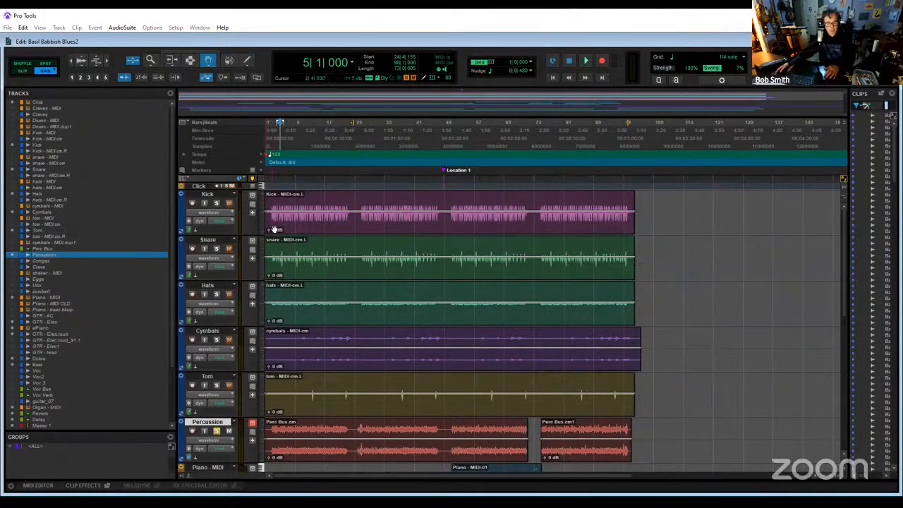
click(288, 127)
key(space)
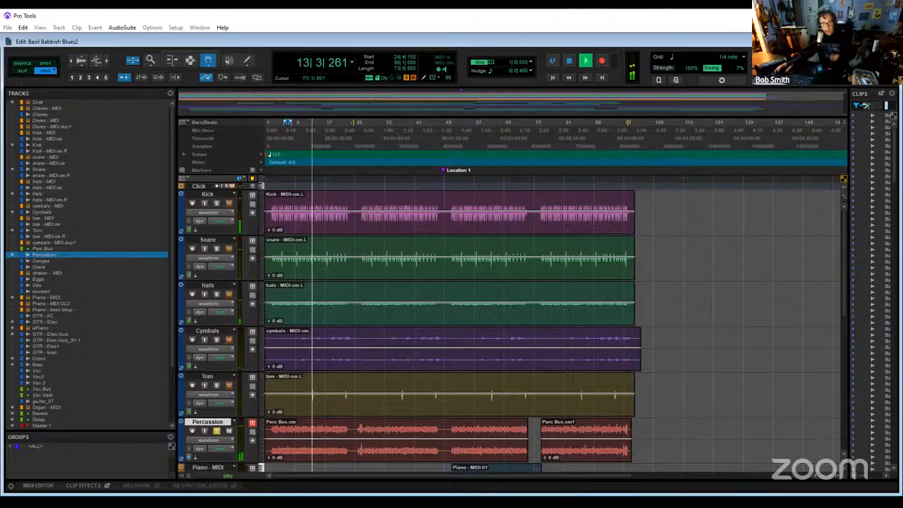
scroll(359, 298, down, 10)
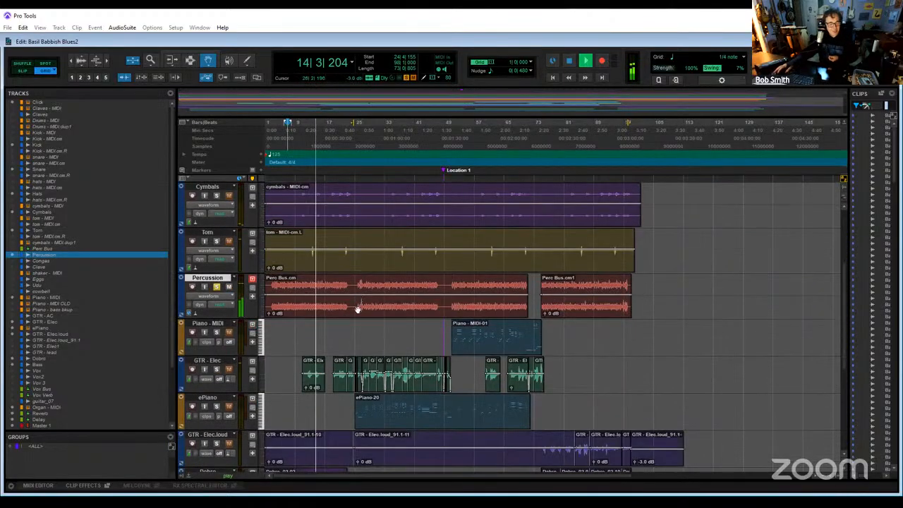
scroll(311, 403, up, 5)
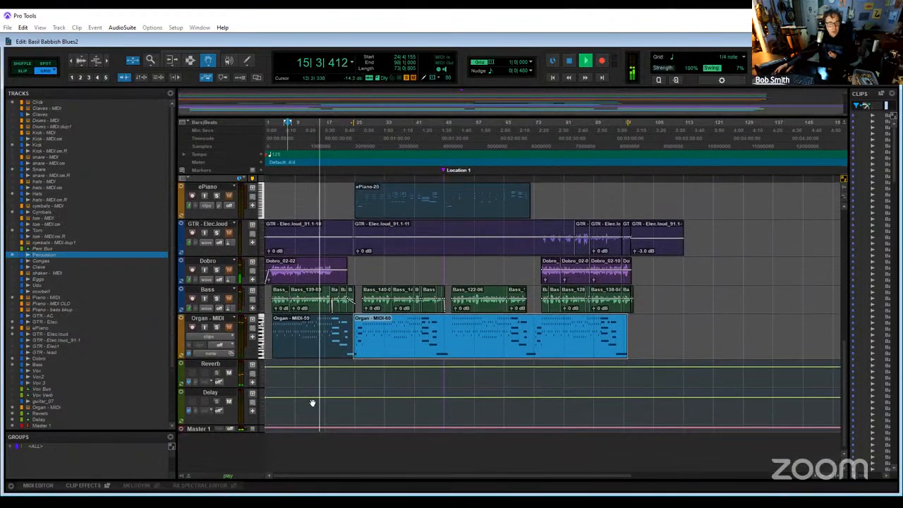
scroll(316, 402, up, 3)
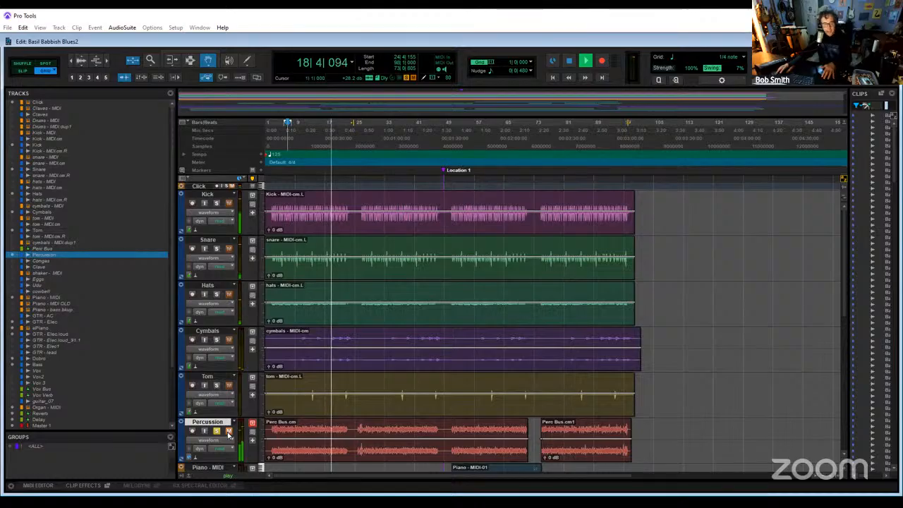
key(space)
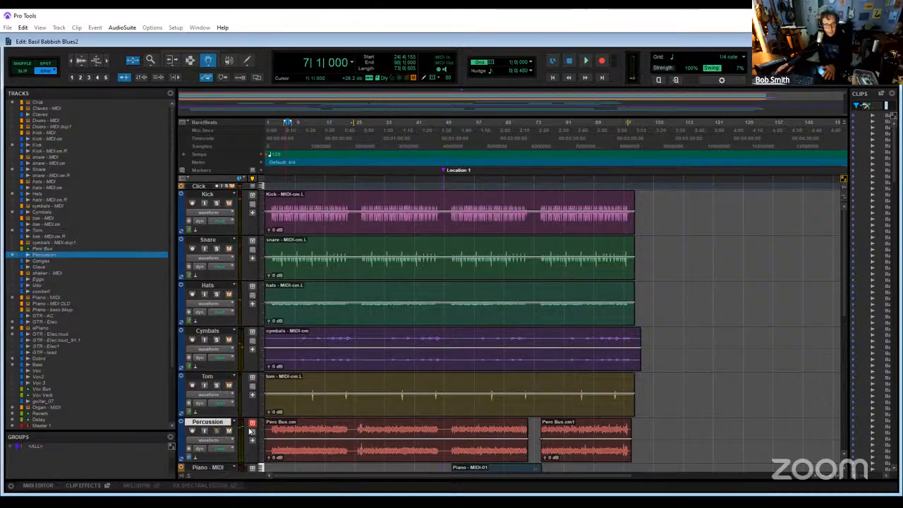
- Remove the bus send from the Dobro track in the Mix window
key(ctrl+equal)
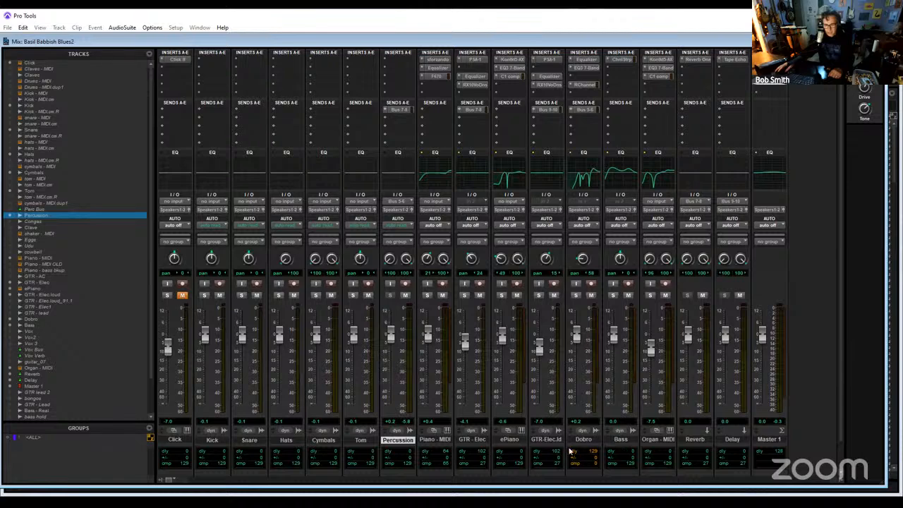
click(588, 440)
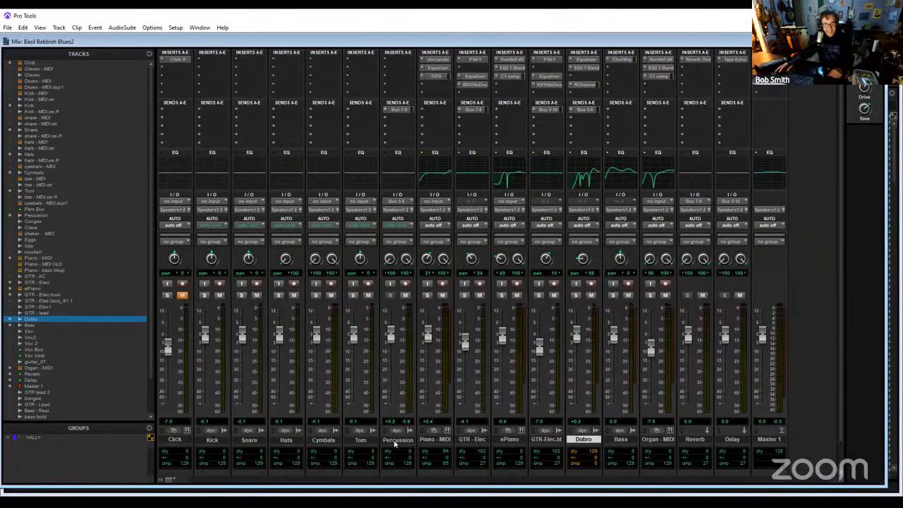
click(573, 113)
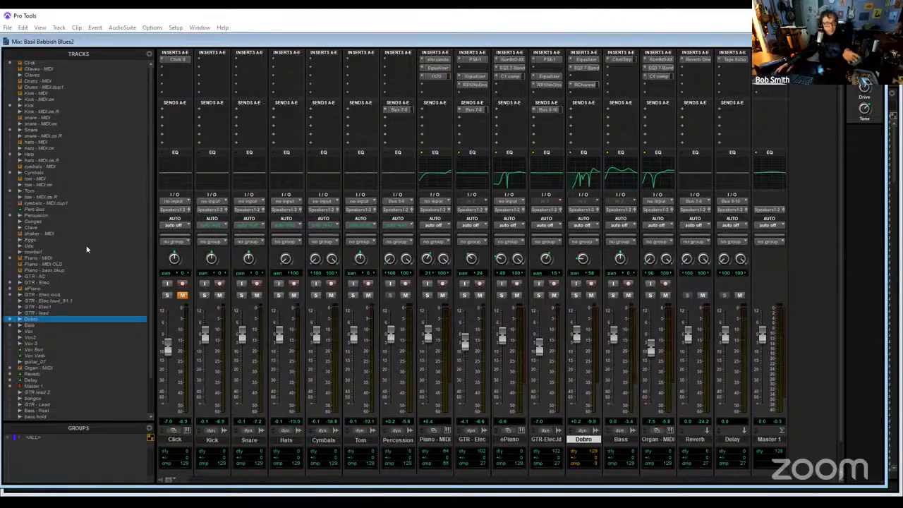
- Show the hidden Congas, cowbell and Eggs tracks and make them active again
scroll(82, 280, down, 2)
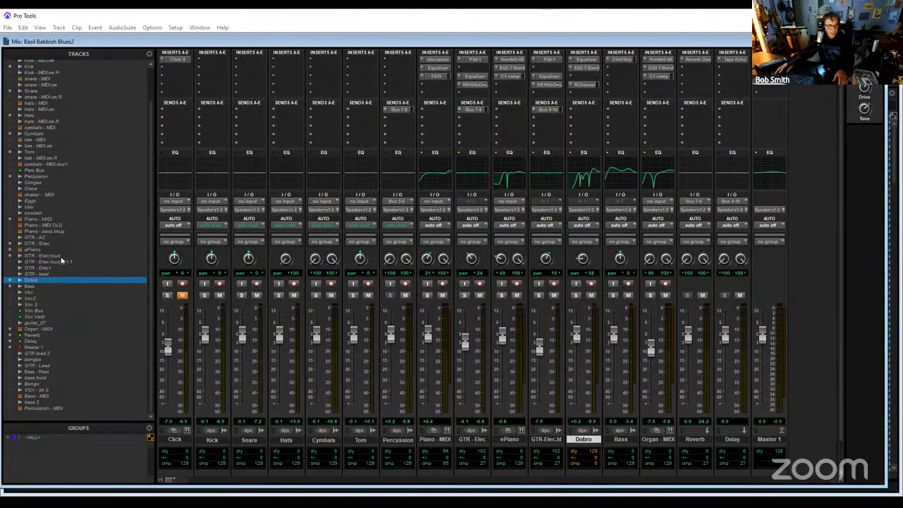
click(55, 184)
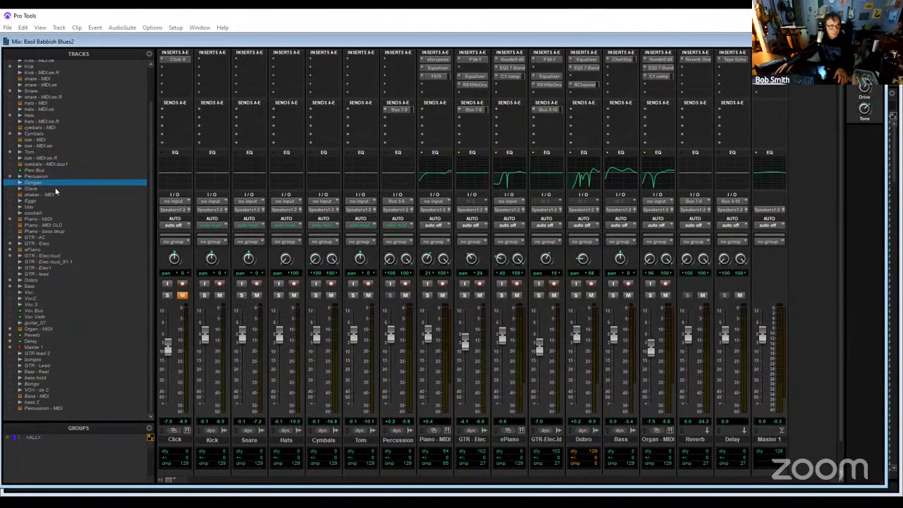
right_click(60, 183)
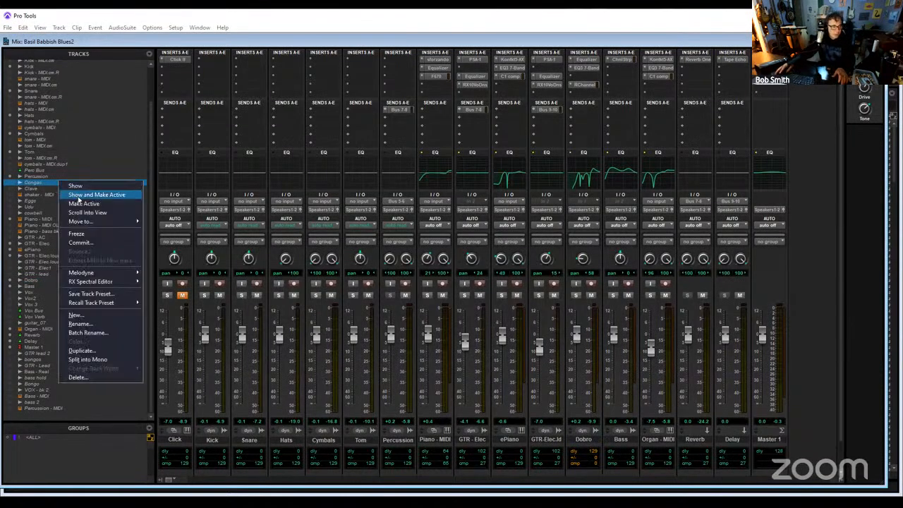
click(78, 196)
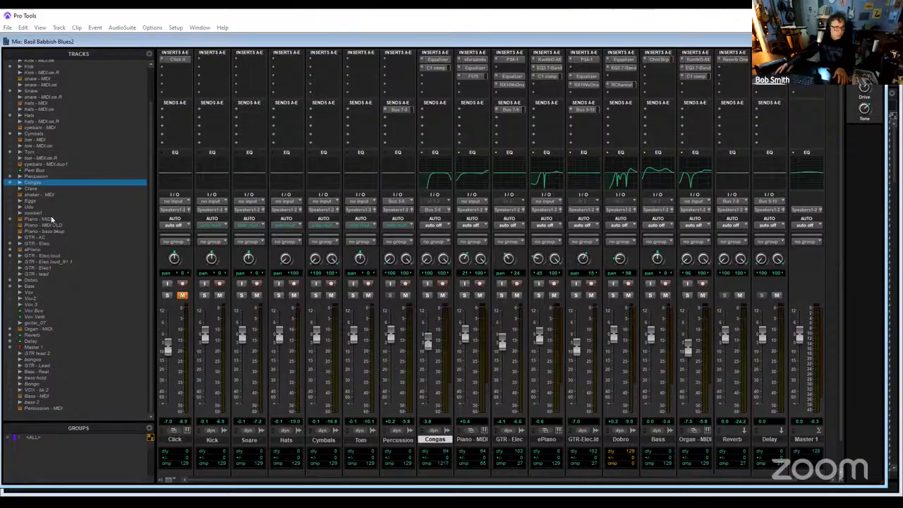
click(49, 216)
right_click(50, 219)
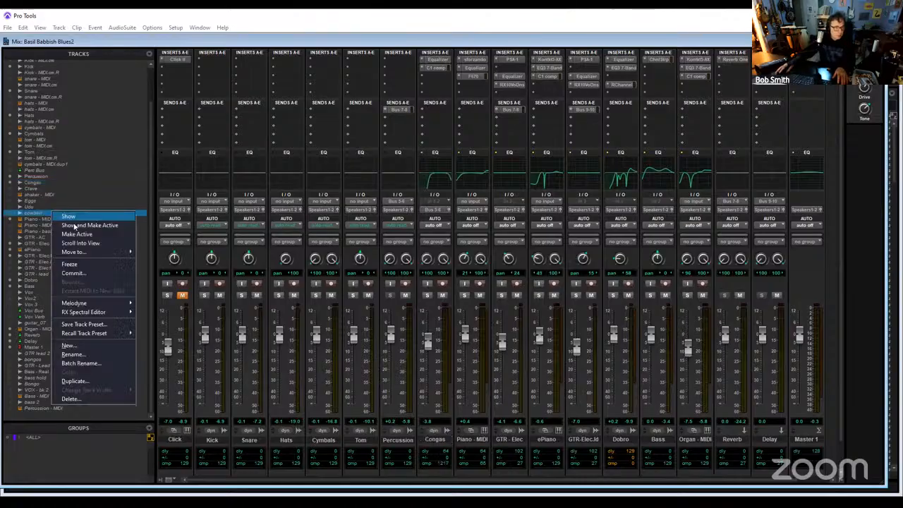
click(52, 224)
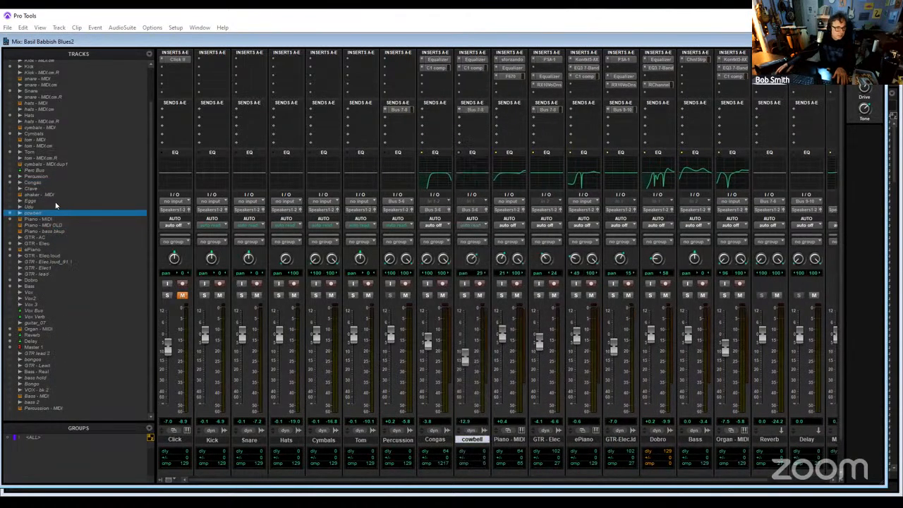
click(55, 201)
right_click(64, 204)
click(72, 214)
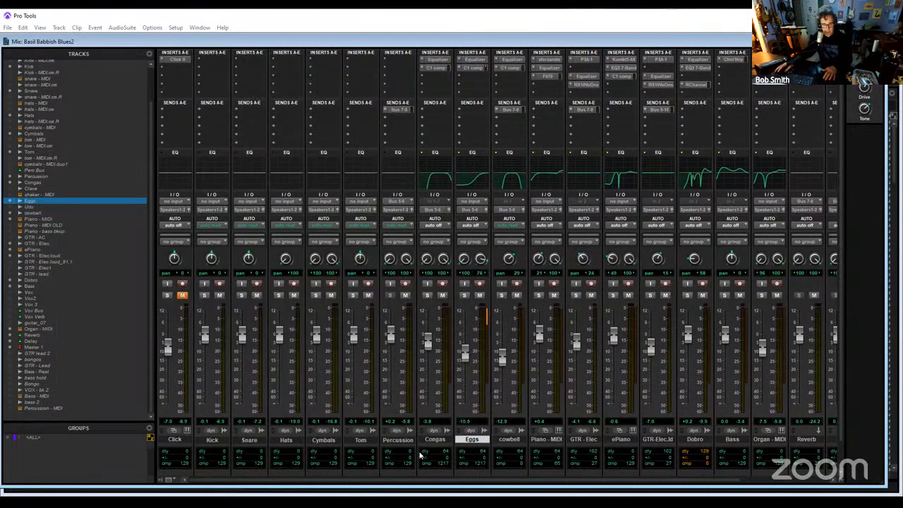
- Solo the Congas, Eggs and cowbell tracks, leaving the Percussion track unmuted
click(405, 294)
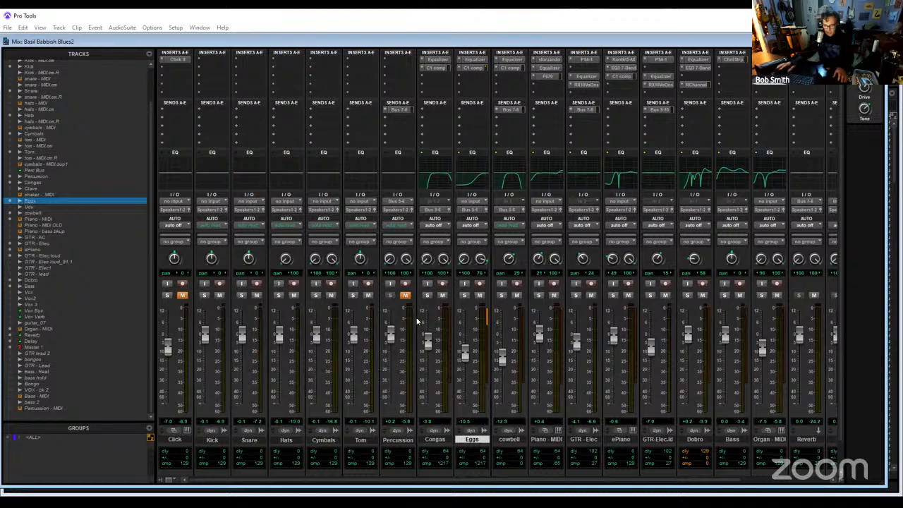
click(406, 295)
click(427, 295)
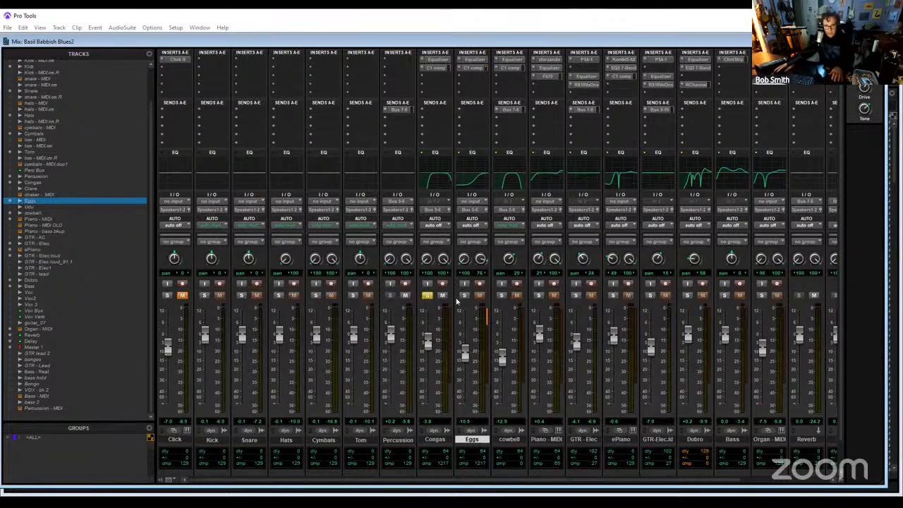
click(464, 295)
click(501, 296)
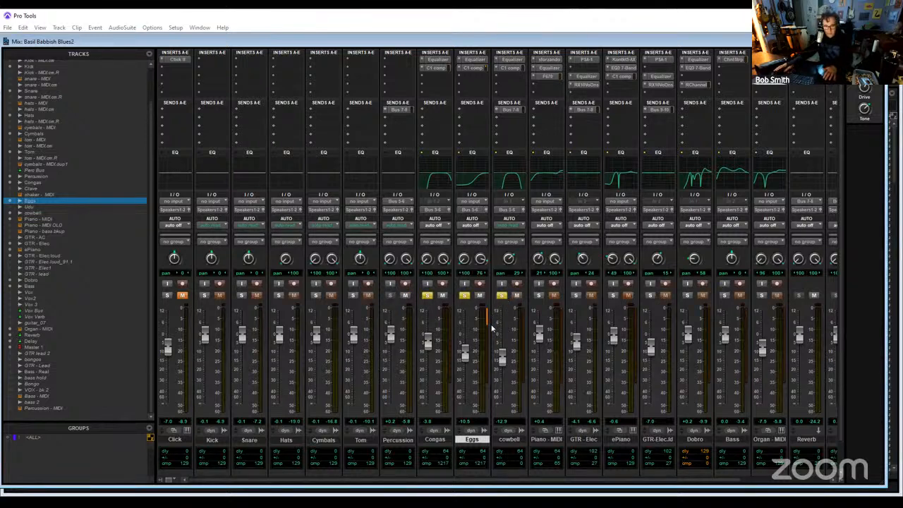
key(ctrl+equal)
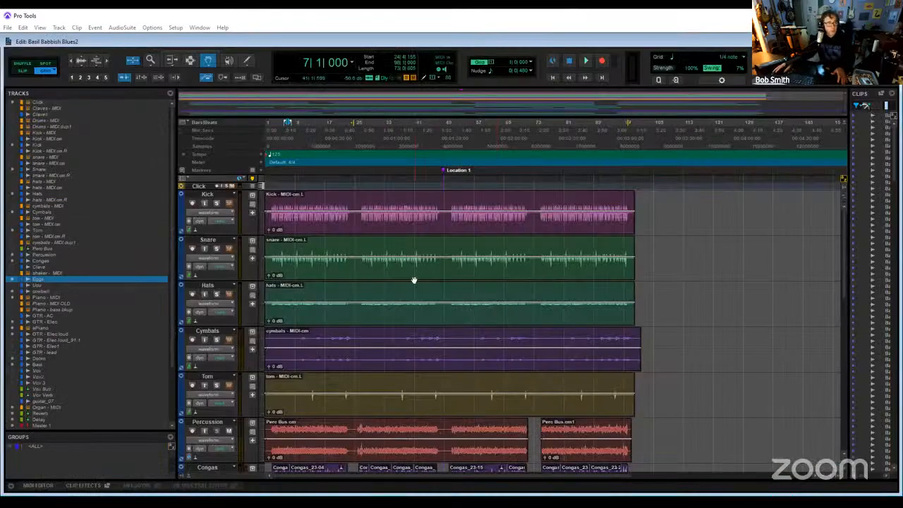
click(24, 28)
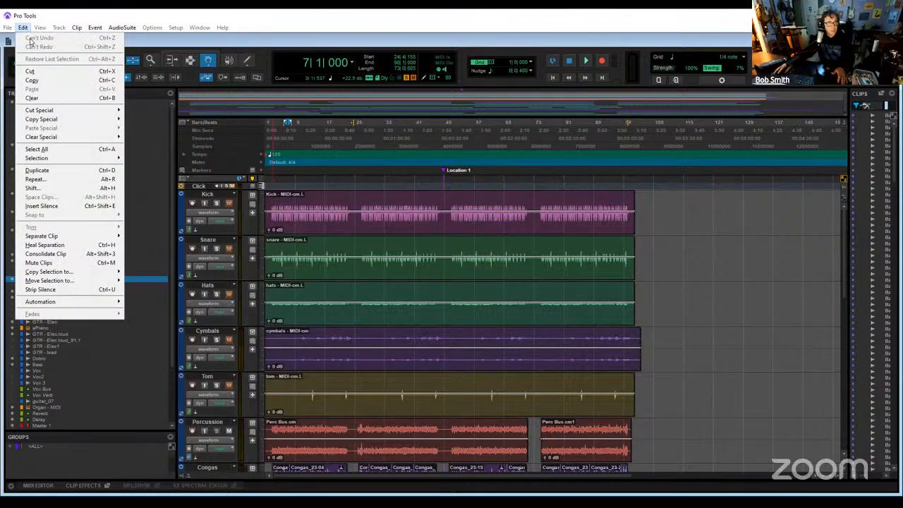
click(47, 18)
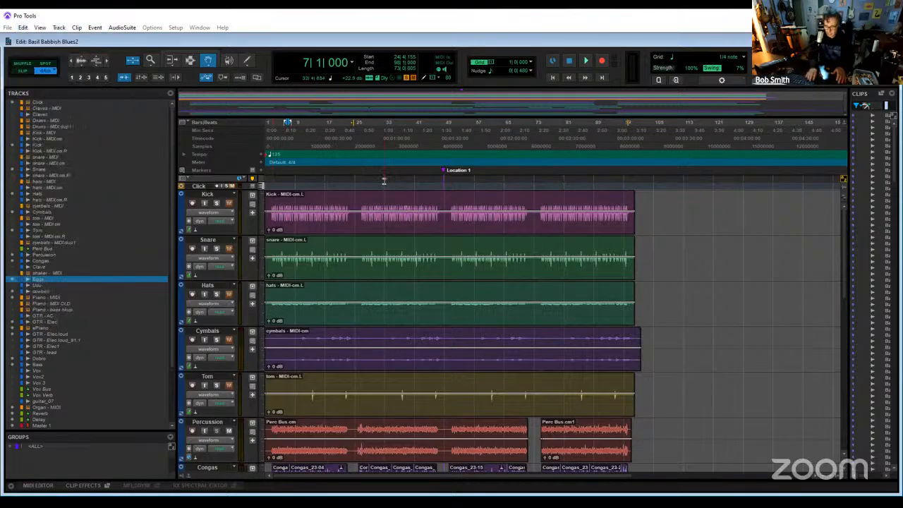
key(ctrl+equal)
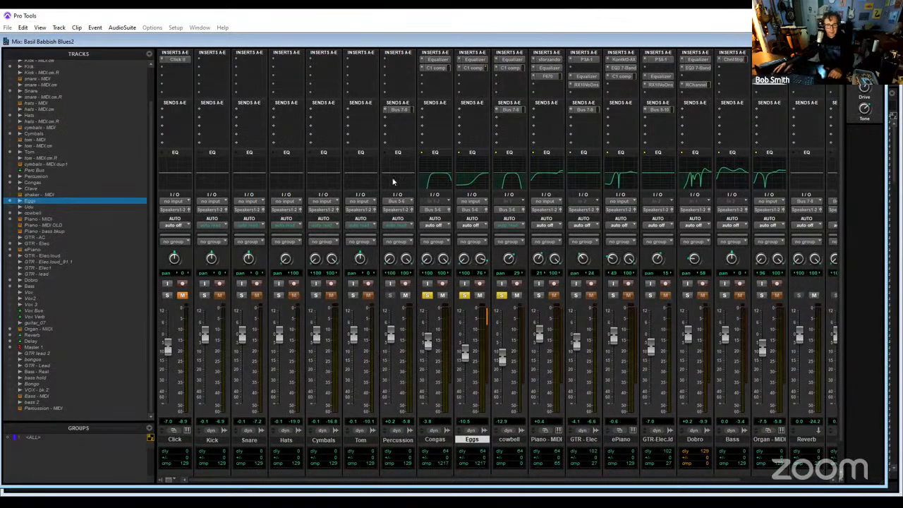
- Delete both committed Perc Bus clips from the Percussion track in the Edit window
key(ctrl+equal)
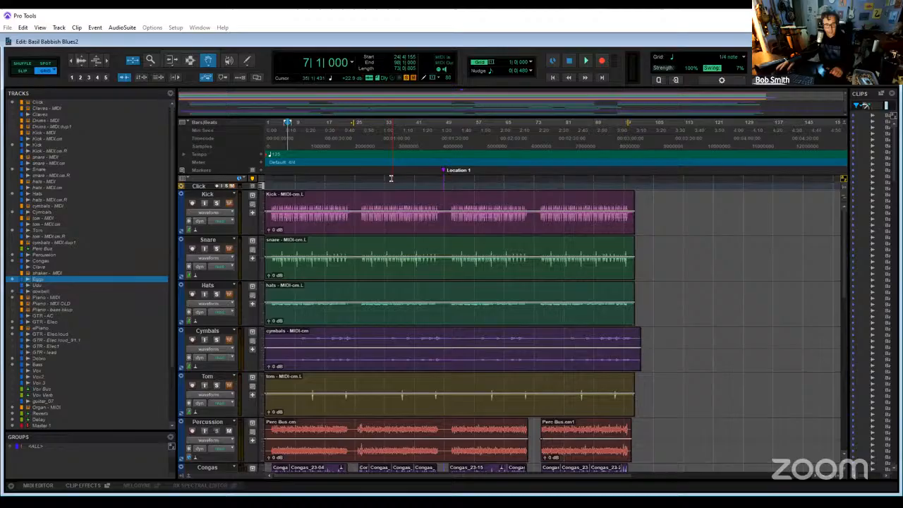
click(436, 431)
key(Delete)
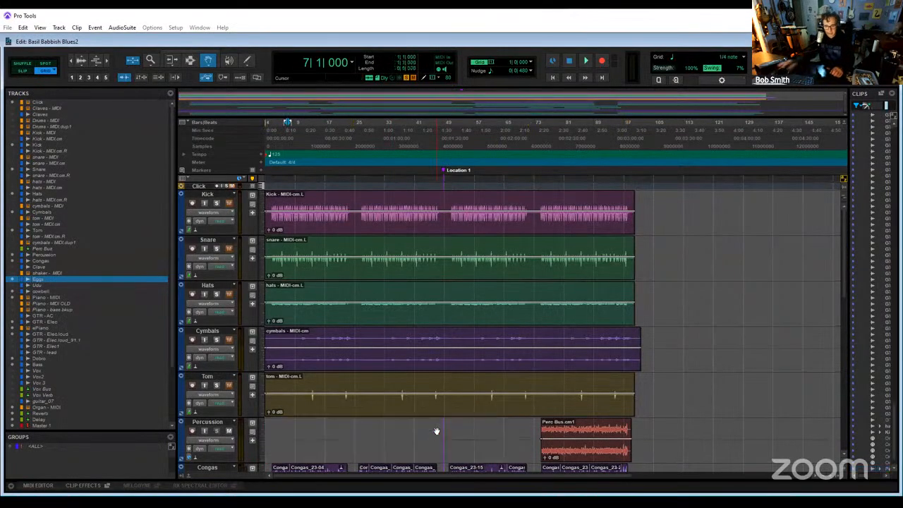
click(568, 437)
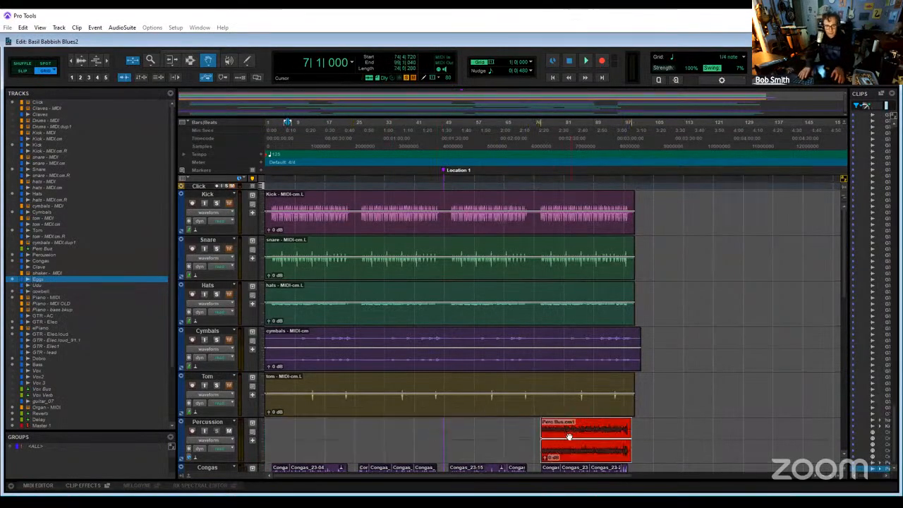
key(Delete)
- Start playback and turn off the solos on the Congas, Eggs and cowbell tracks in the Mix window
key(space)
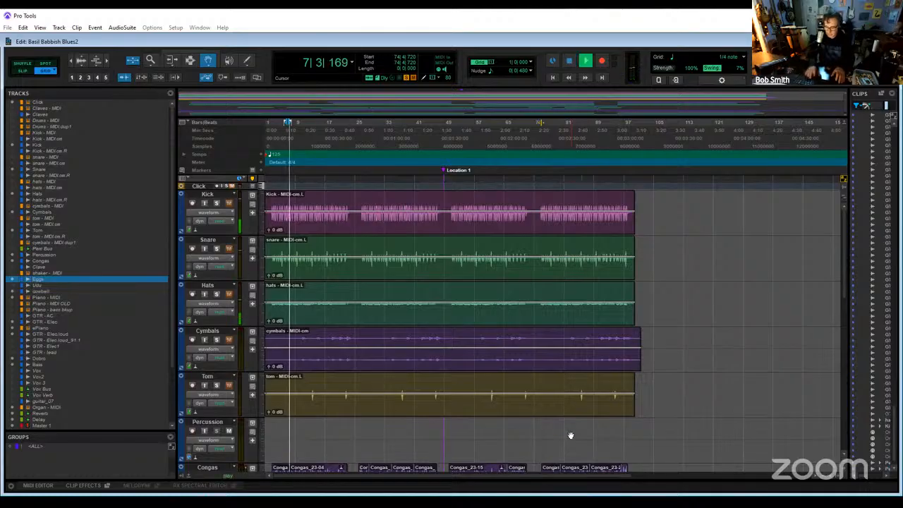
key(ctrl+equal)
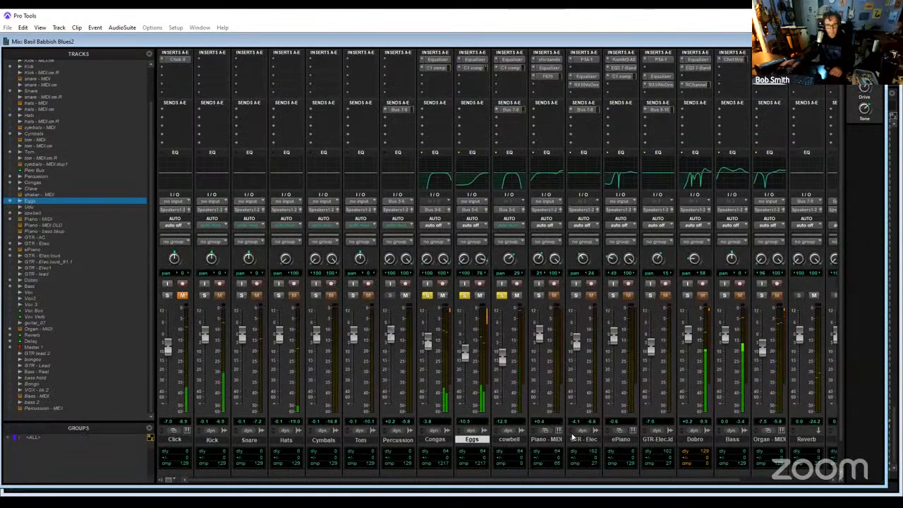
click(426, 294)
click(464, 295)
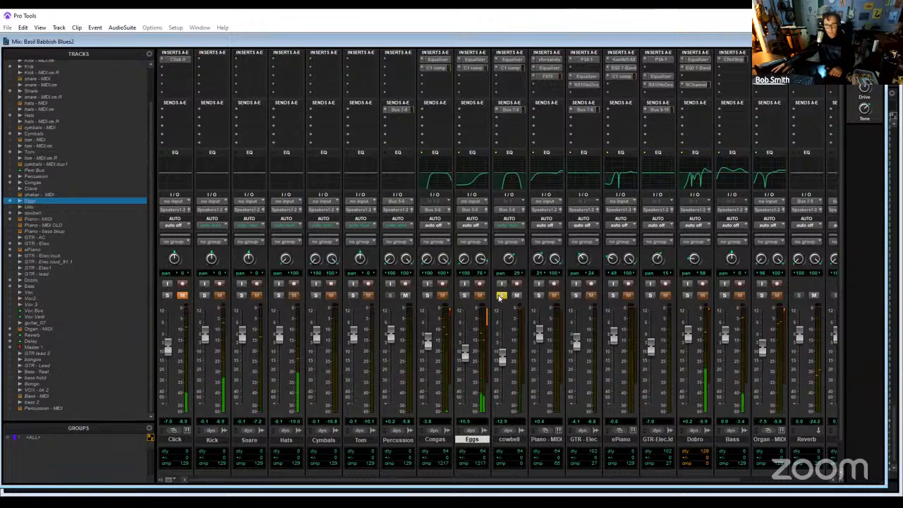
click(502, 295)
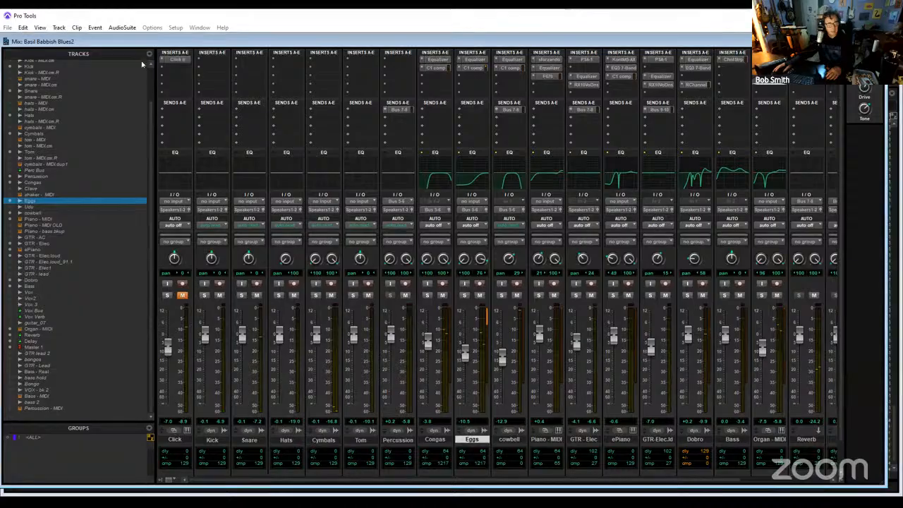
- Undo the recent clip deletions on the Percussion track and redo one clear
click(28, 30)
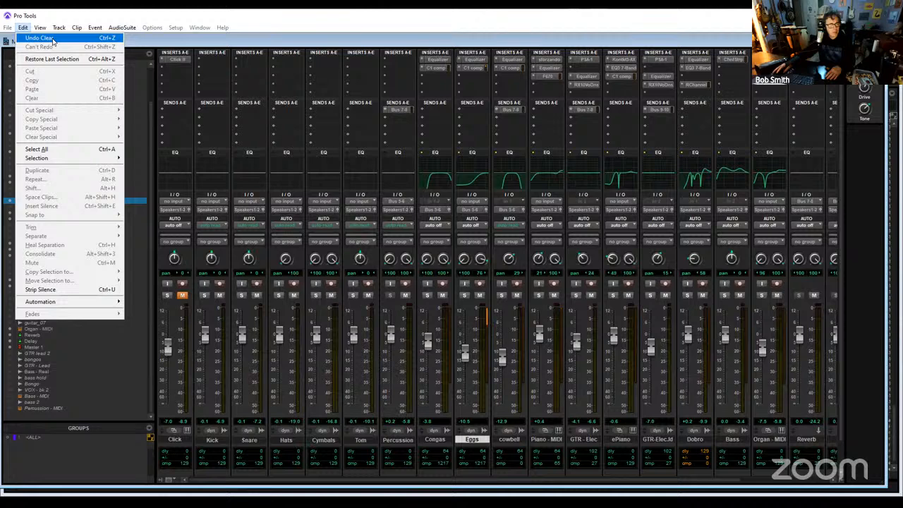
click(17, 32)
click(24, 30)
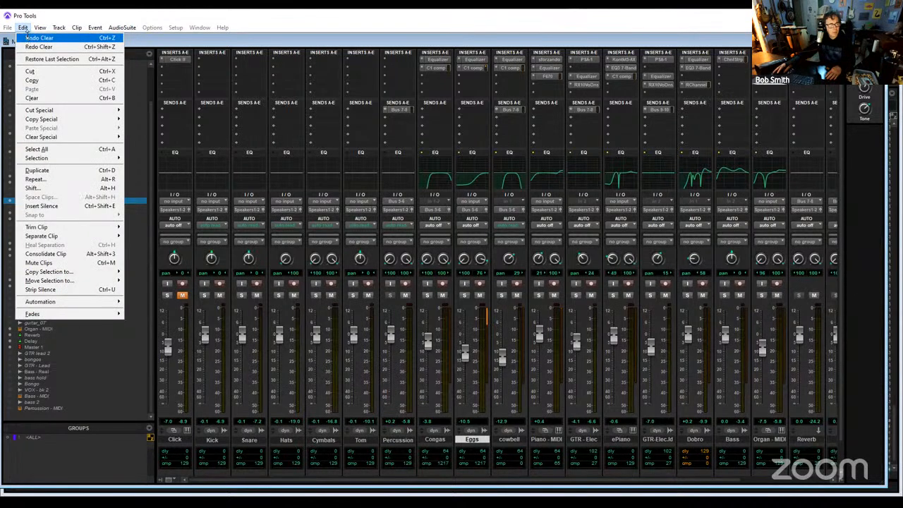
click(27, 33)
click(27, 32)
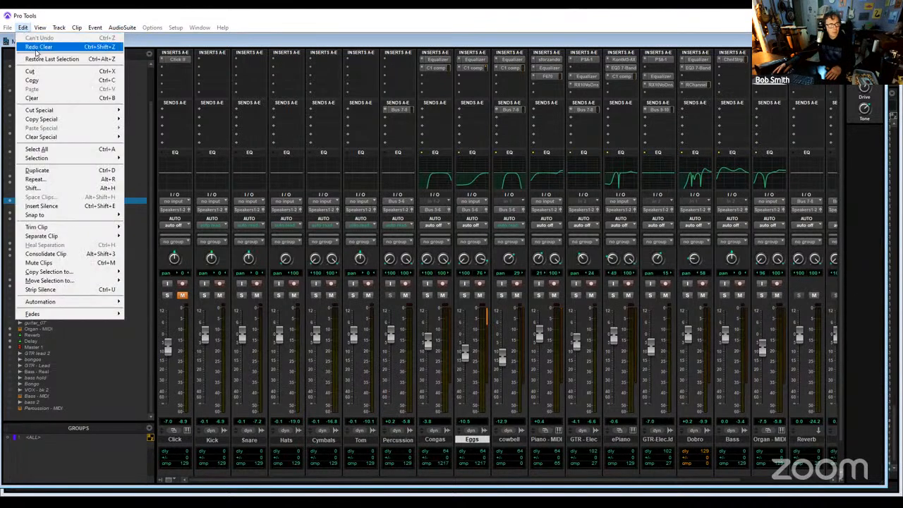
click(30, 48)
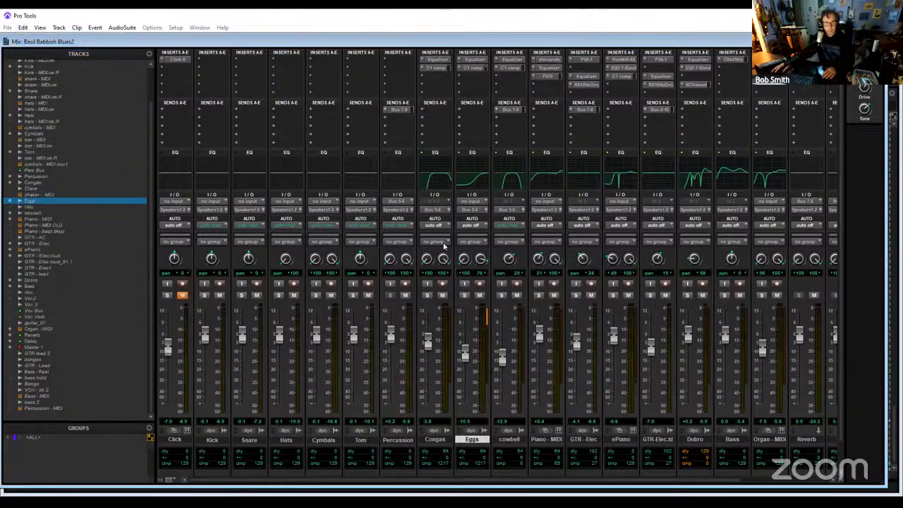
- Start playback and solo the Congas, Eggs and cowbell tracks
key(space)
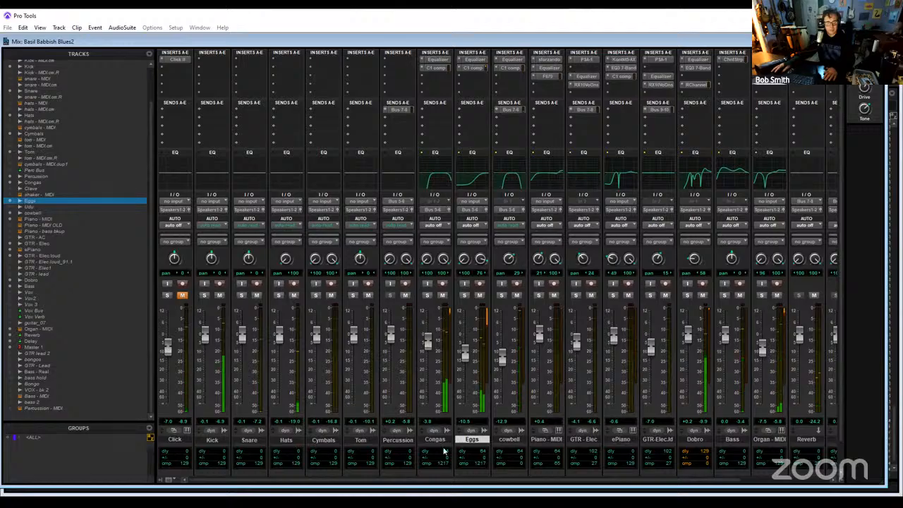
click(427, 295)
click(463, 295)
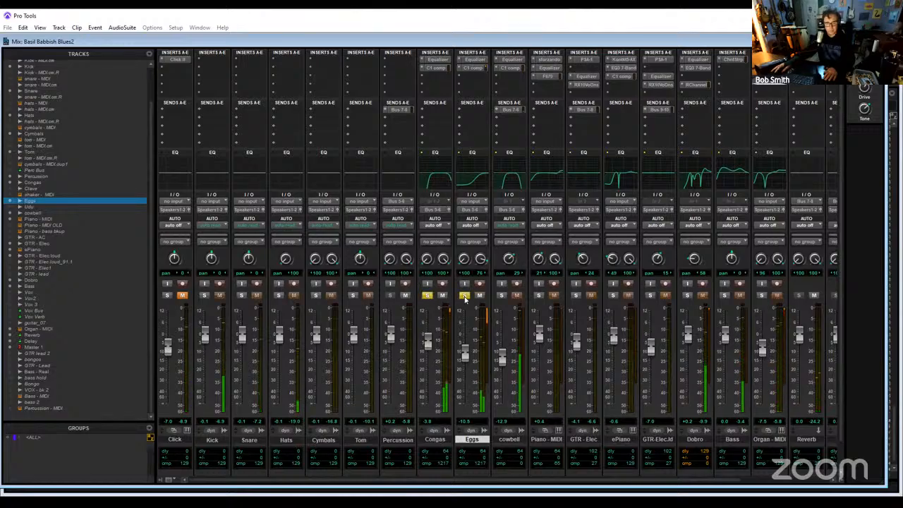
click(502, 297)
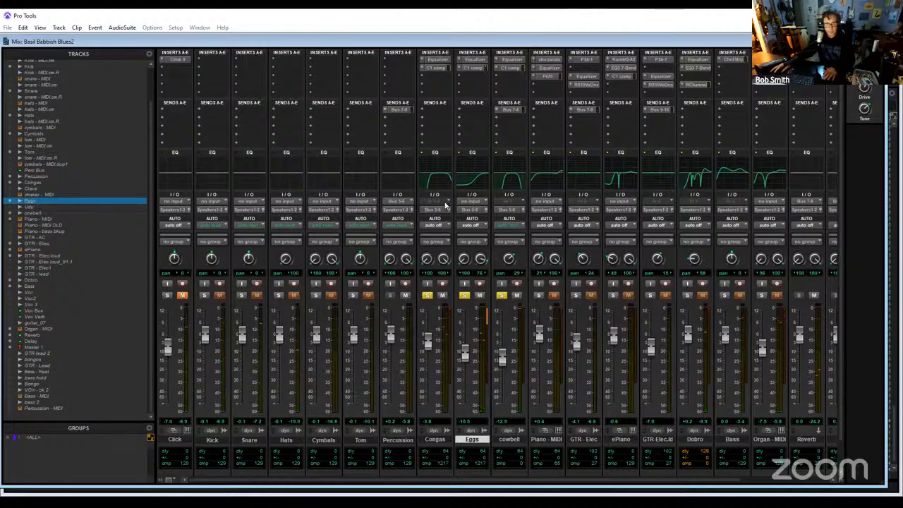
- Check the bus routing on the Percussion track's input and solo the track
click(406, 202)
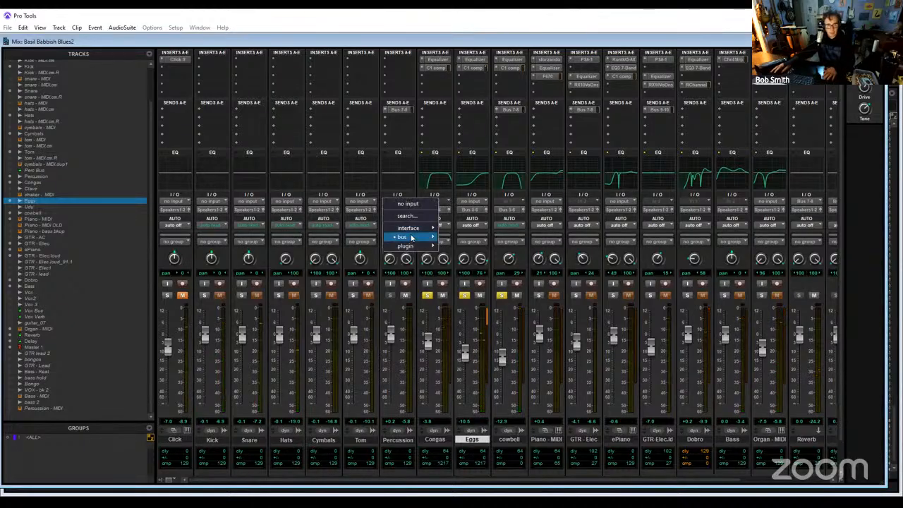
click(441, 261)
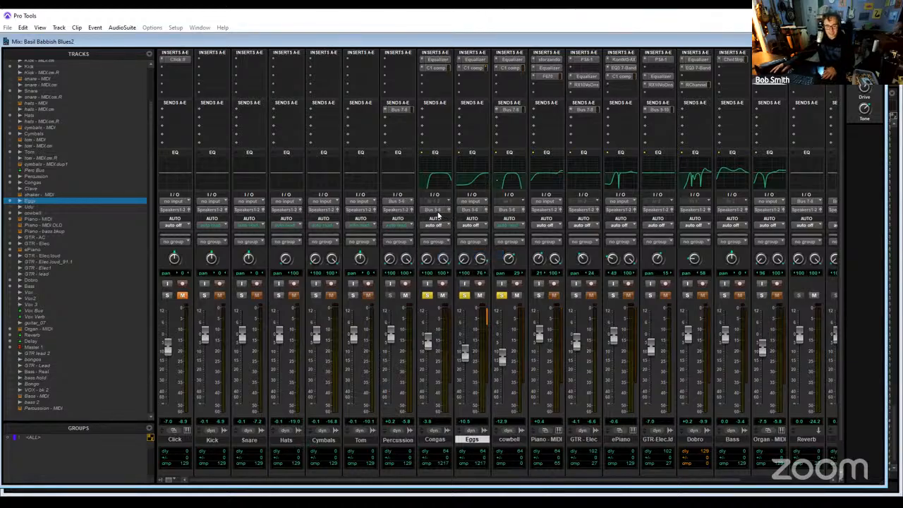
click(390, 295)
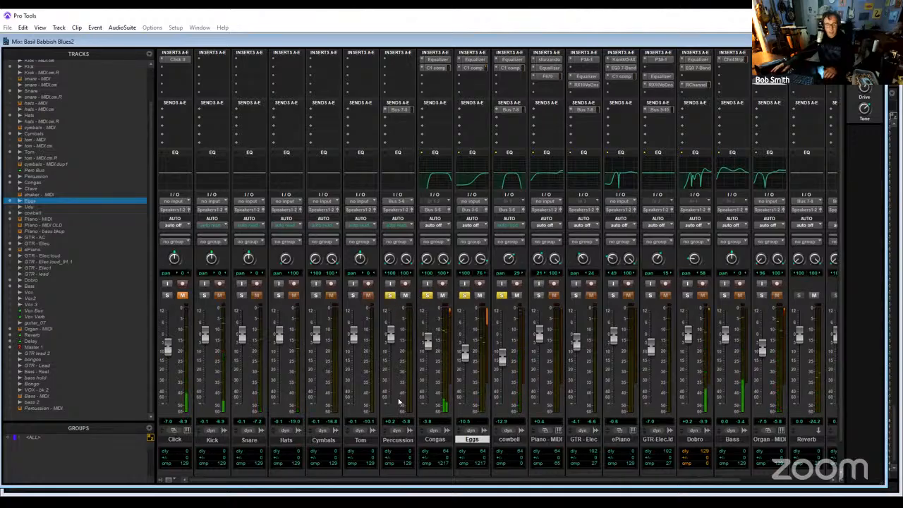
- Remove the Bus 7-8 send from the Percussion track and delete the track from the session
right_click(406, 440)
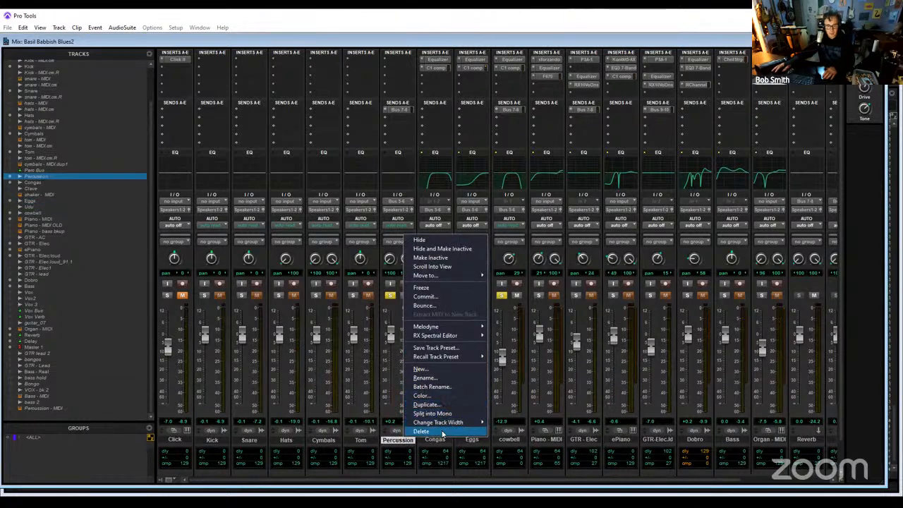
click(407, 113)
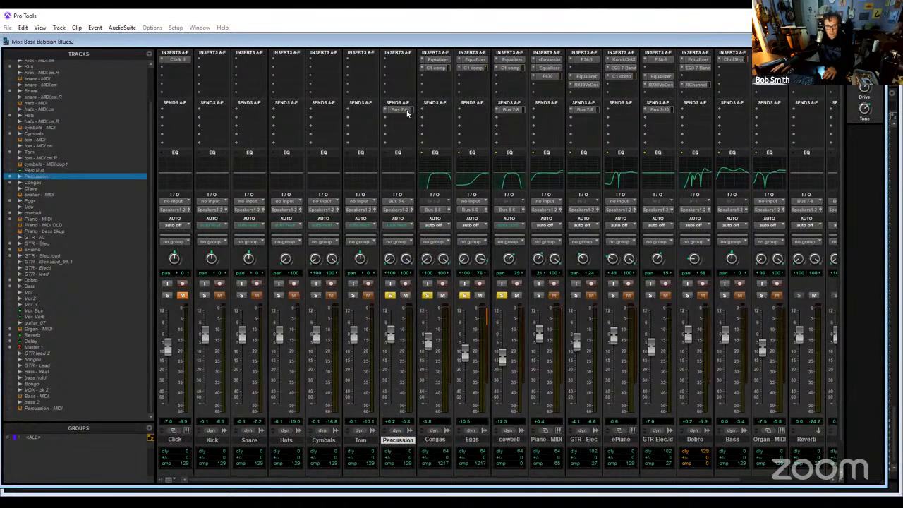
click(407, 113)
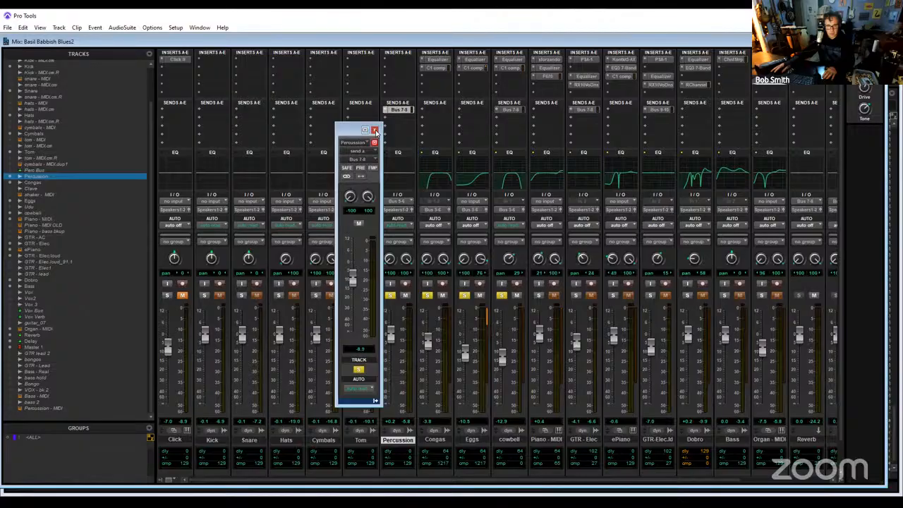
click(375, 131)
click(397, 119)
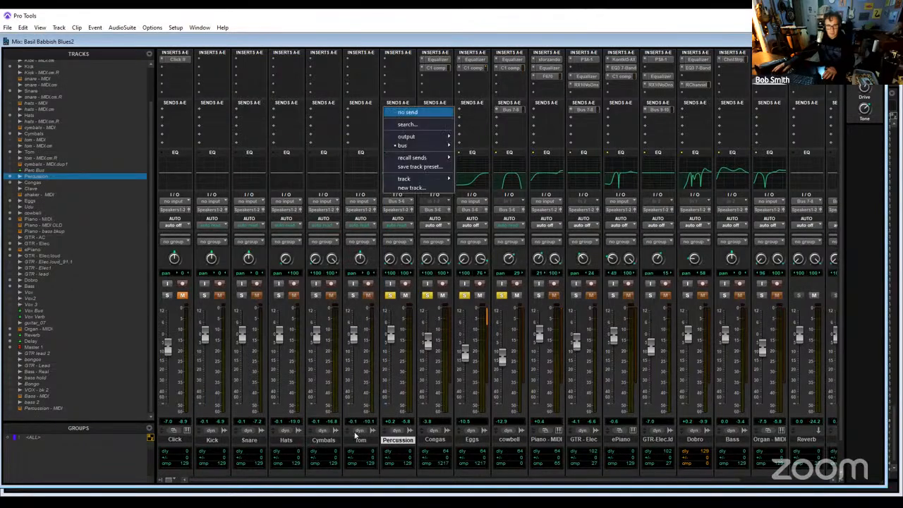
right_click(396, 442)
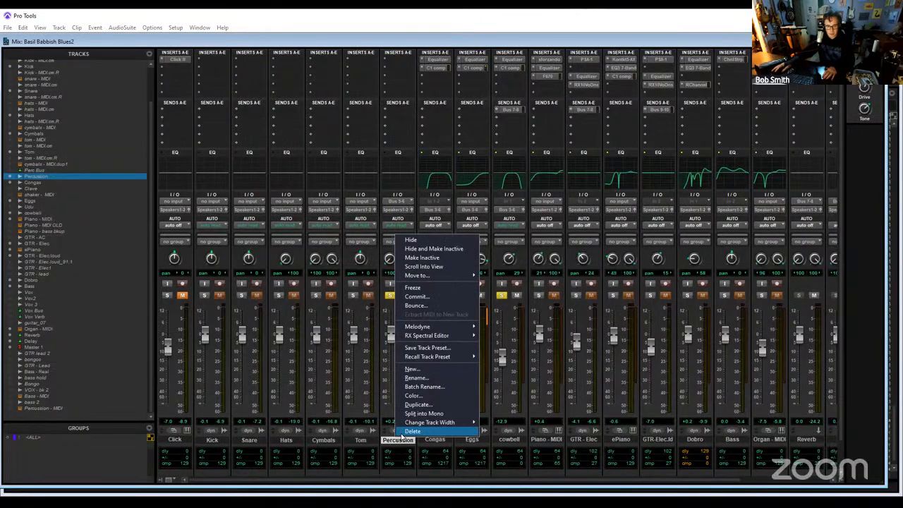
click(412, 431)
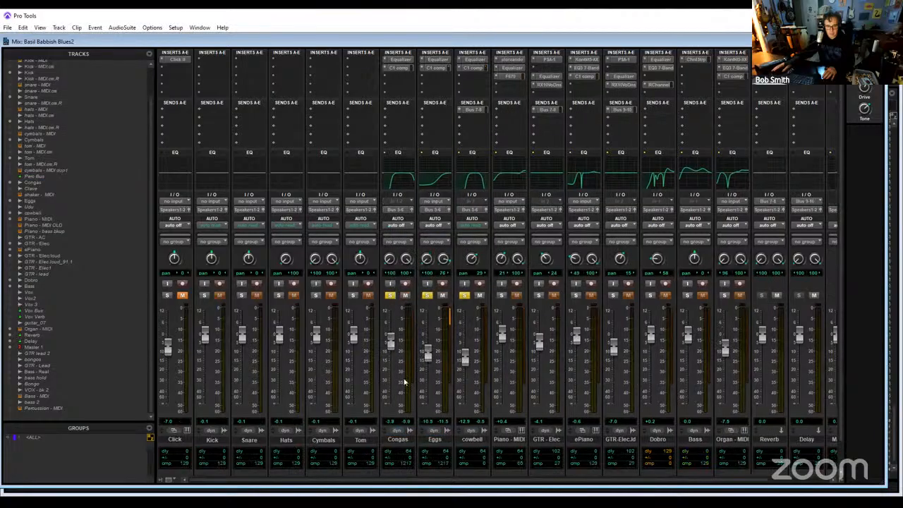
- Create one new stereo Aux Input track named Perc Bus2
click(60, 27)
click(76, 38)
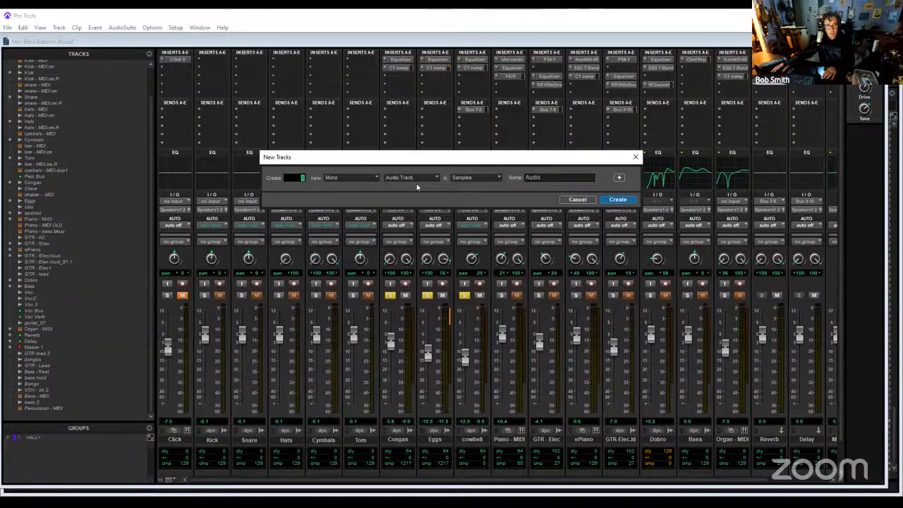
click(416, 180)
click(421, 209)
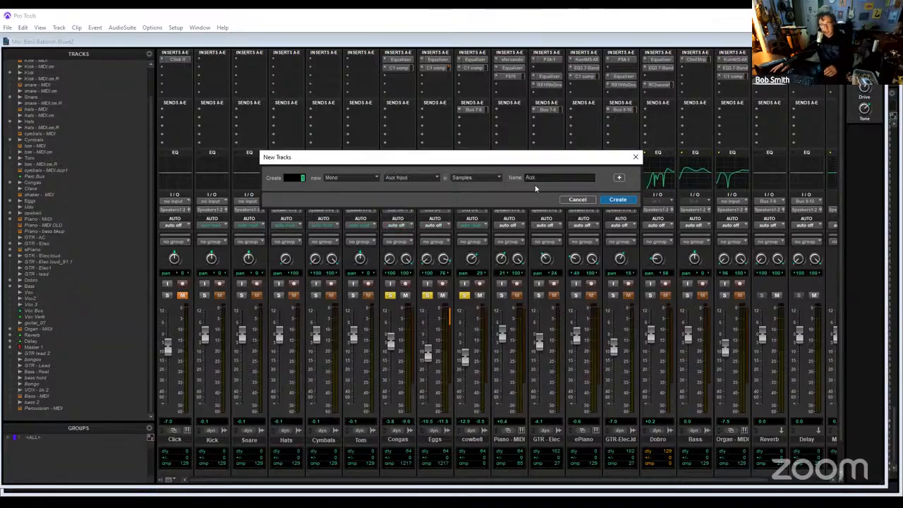
click(377, 179)
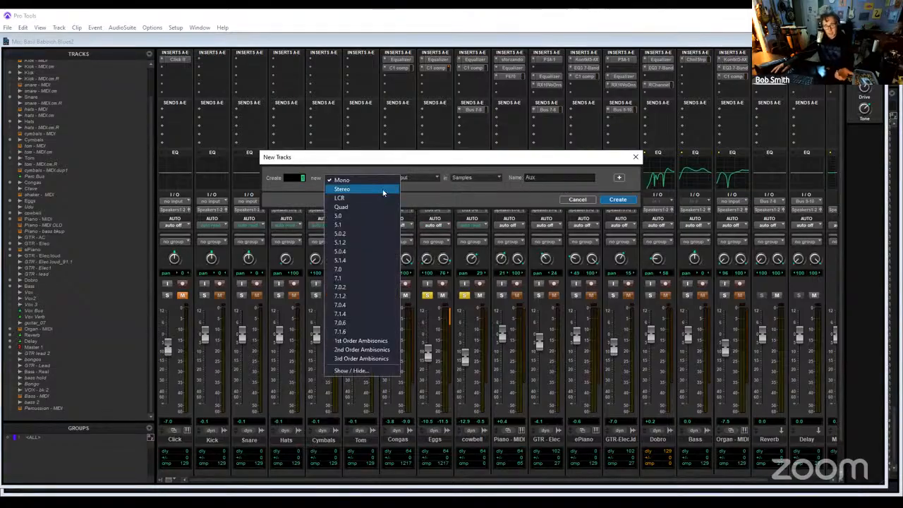
click(381, 192)
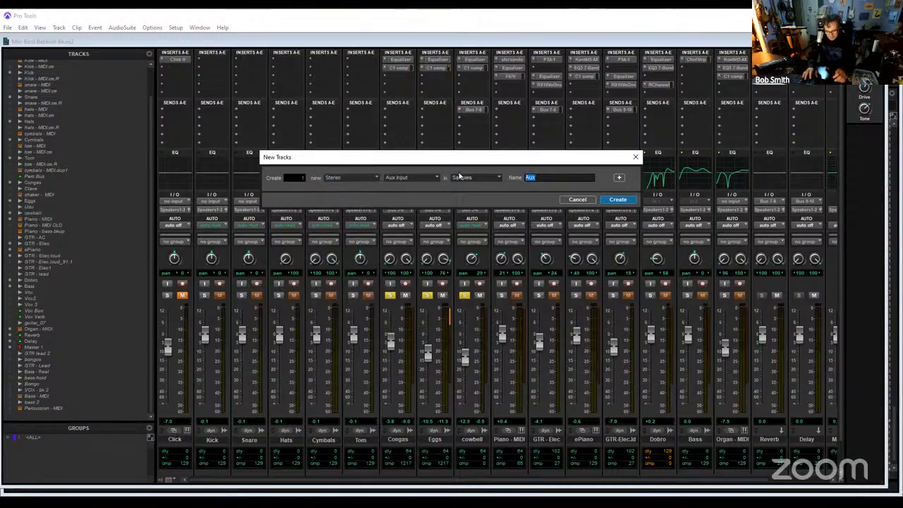
text(Perc Bu)
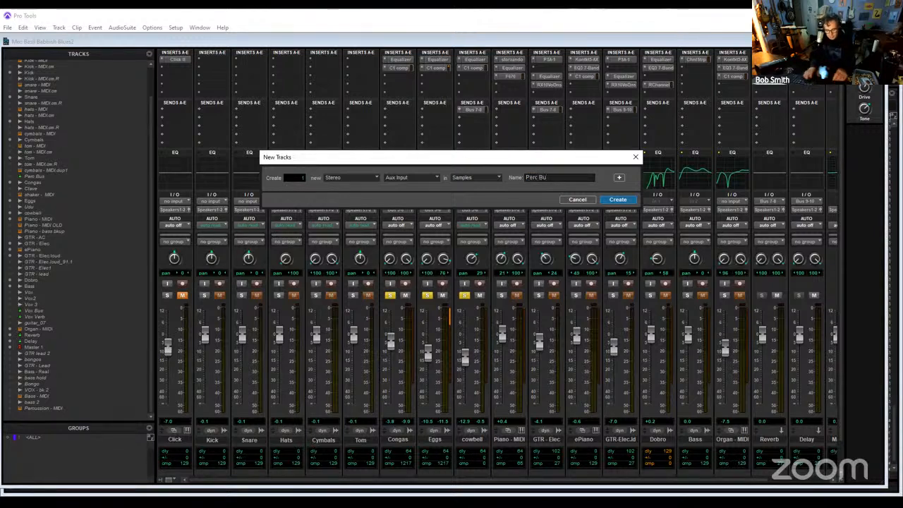
text(s2)
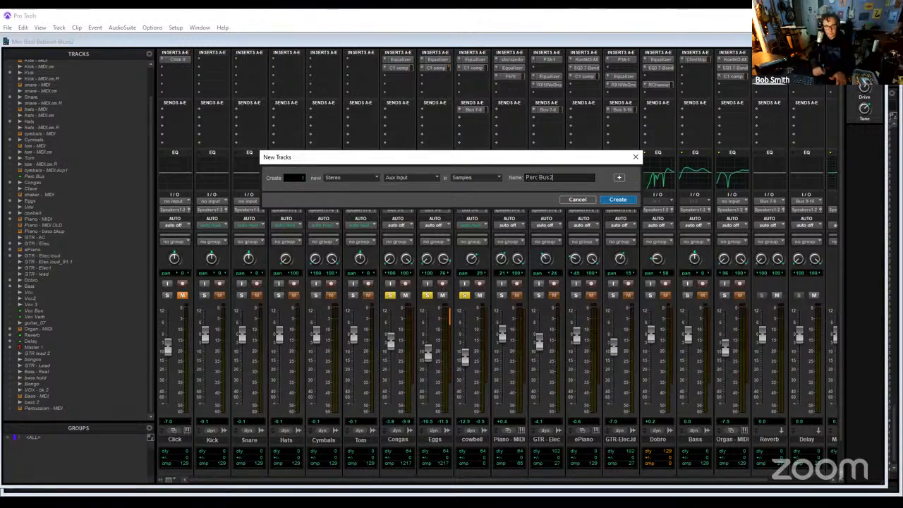
key(Return)
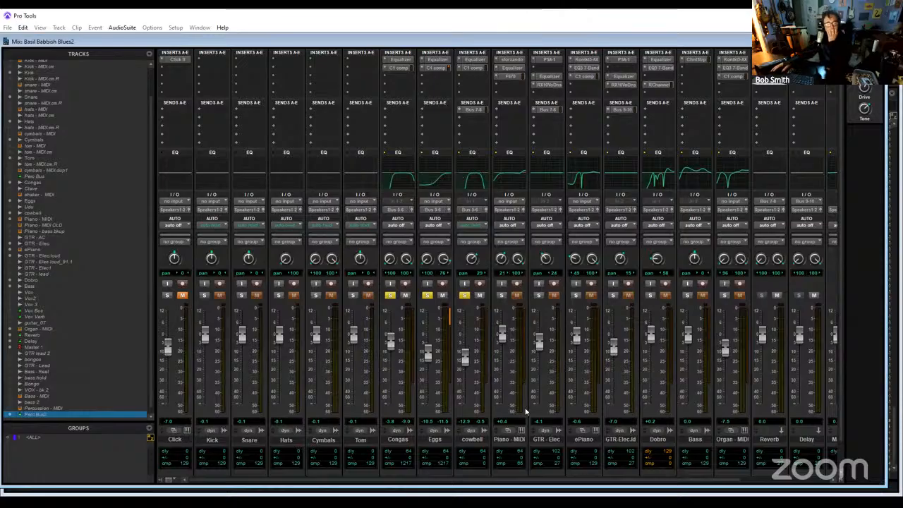
- Place the Perc Bus2 track between Tom and Congas and set its input to Bus 5-6 (Stereo)
click(754, 482)
drag(776, 441, 286, 445)
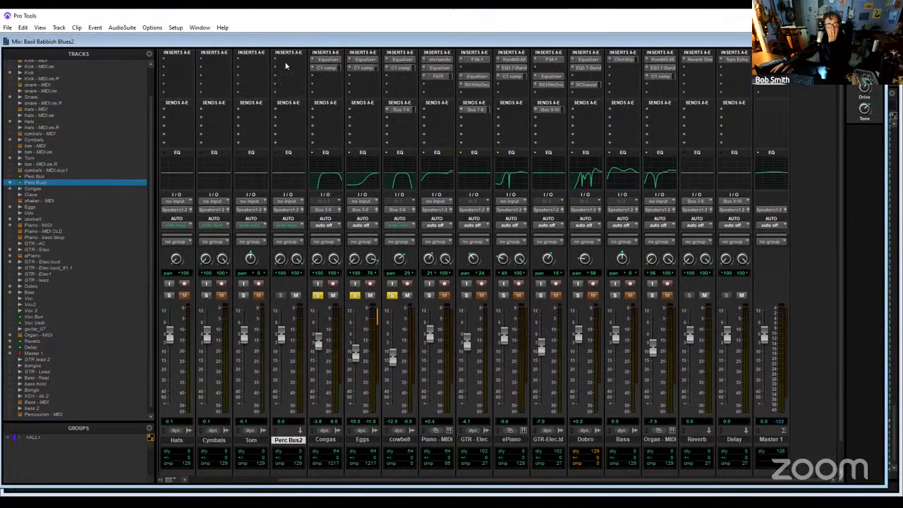
click(291, 203)
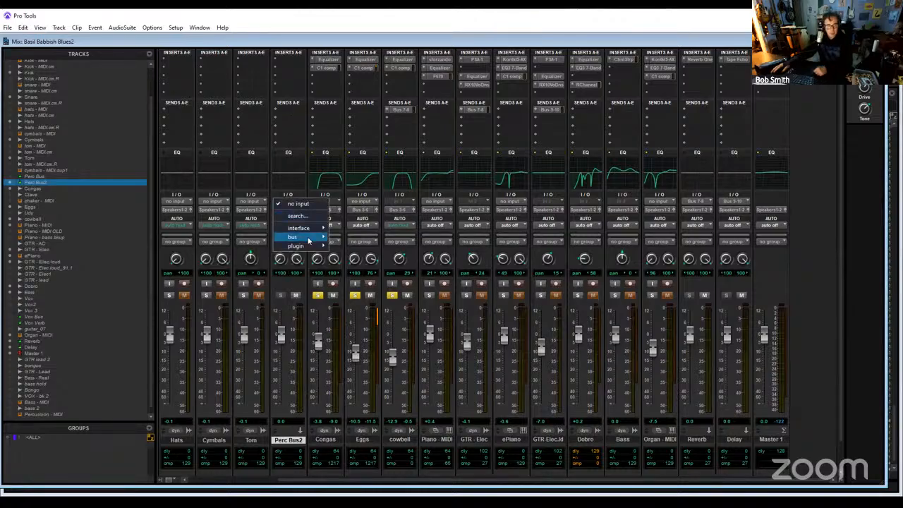
mouse_move(308, 241)
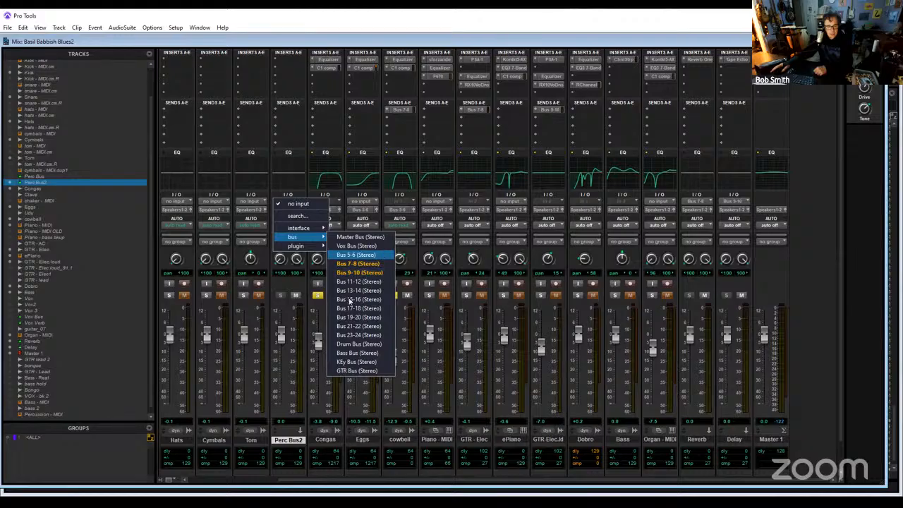
click(357, 255)
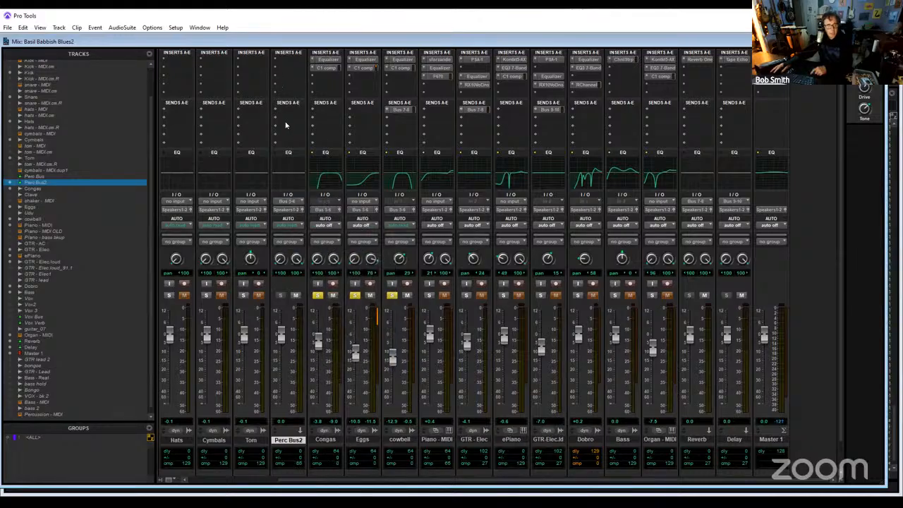
- Add a send to Bus 7-8 (Stereo) on the Perc Bus2 track
click(286, 125)
mouse_move(331, 148)
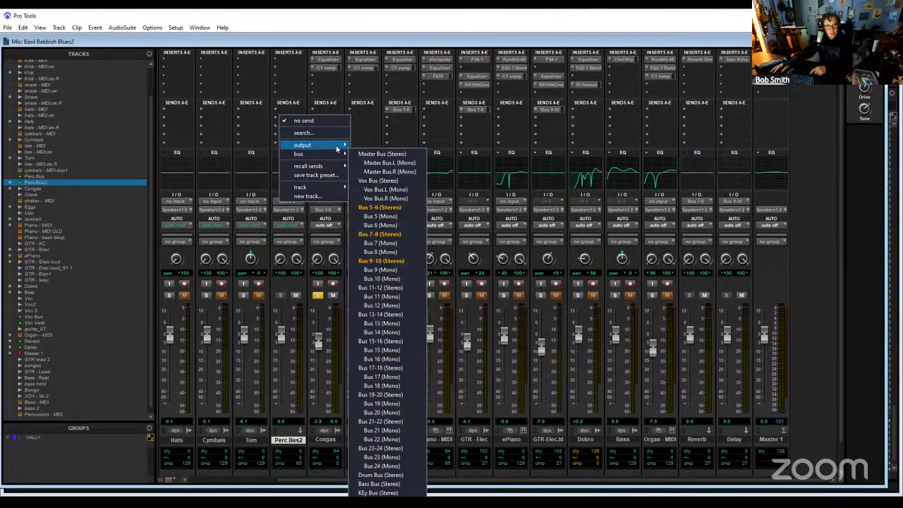
click(399, 235)
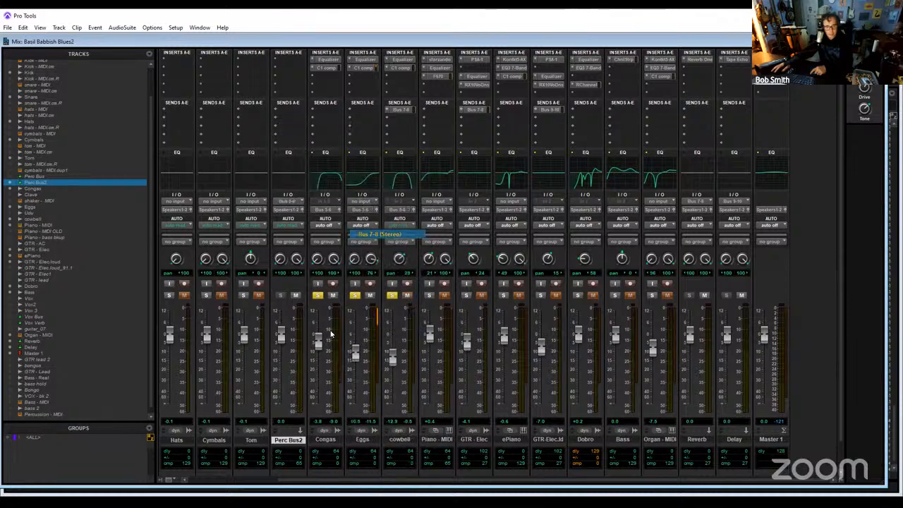
- Insert the multichannel C1 comp plugin on Perc Bus2 and load its Classic compressor preset
click(287, 69)
mouse_move(356, 94)
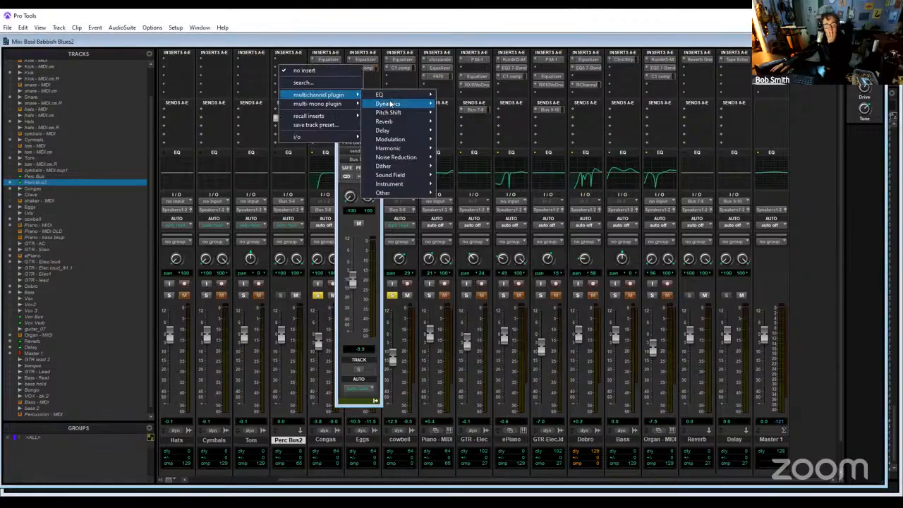
mouse_move(387, 104)
click(505, 140)
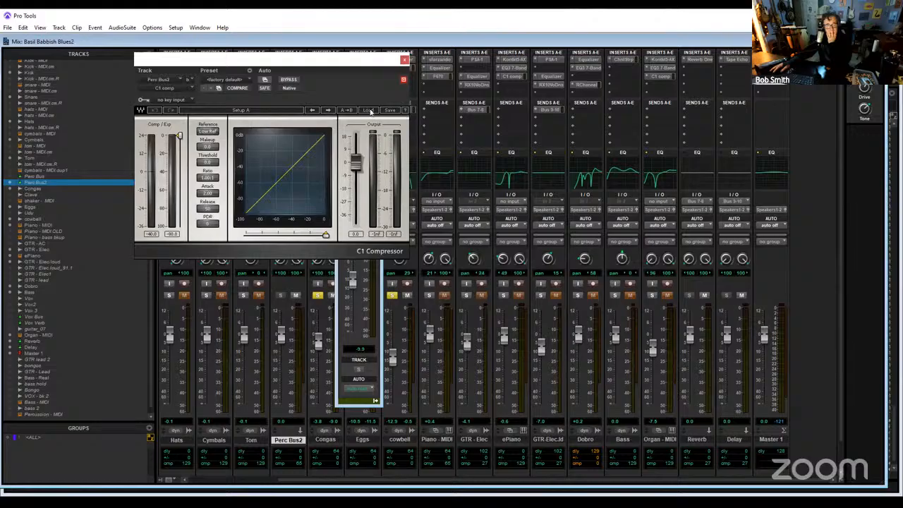
click(370, 112)
click(410, 161)
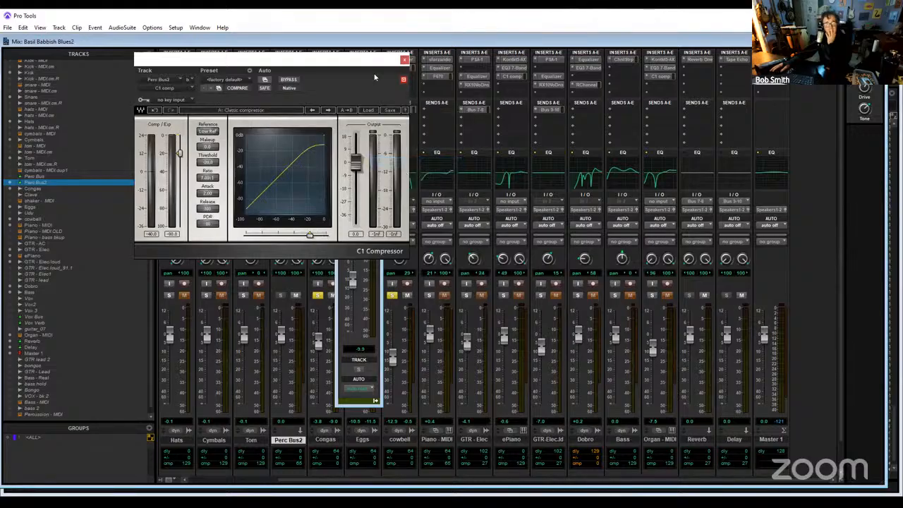
- Solo Perc Bus2 and start playback, then close the compressor and move the send window clear of the percussion channels
click(280, 295)
key(space)
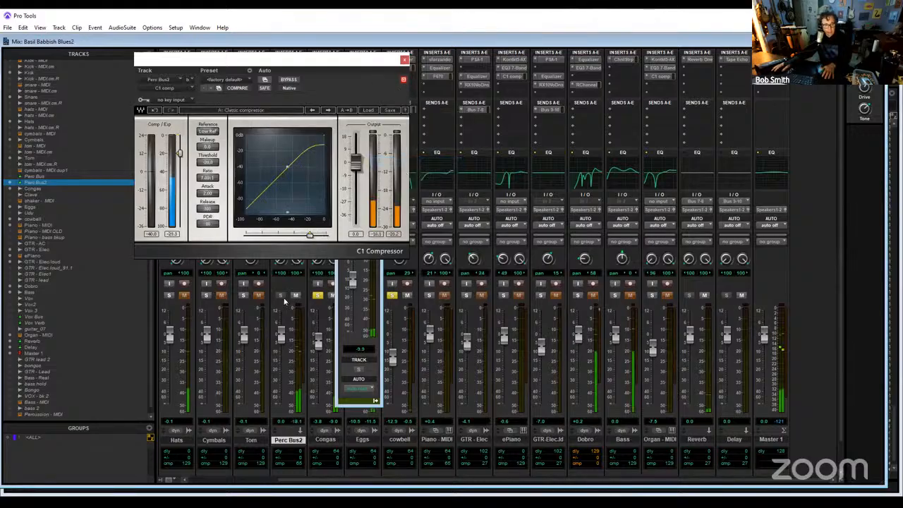
click(404, 60)
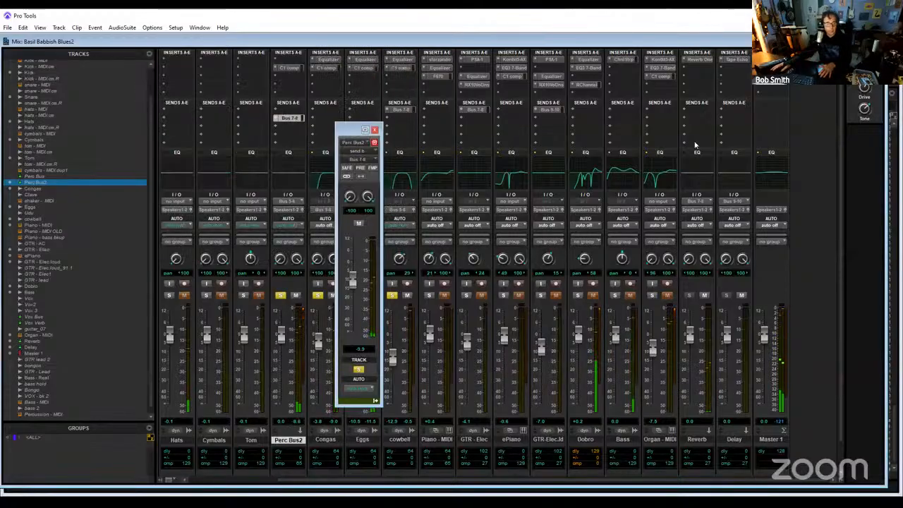
drag(342, 129, 695, 144)
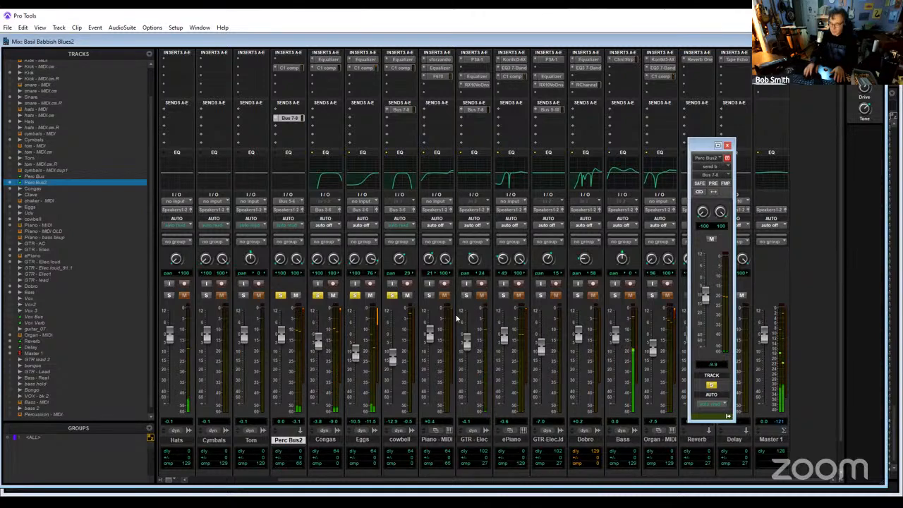
- Clear the solos on the Perc Bus2, Congas, Eggs and cowbell tracks so the full mix plays
key(ctrl+equal)
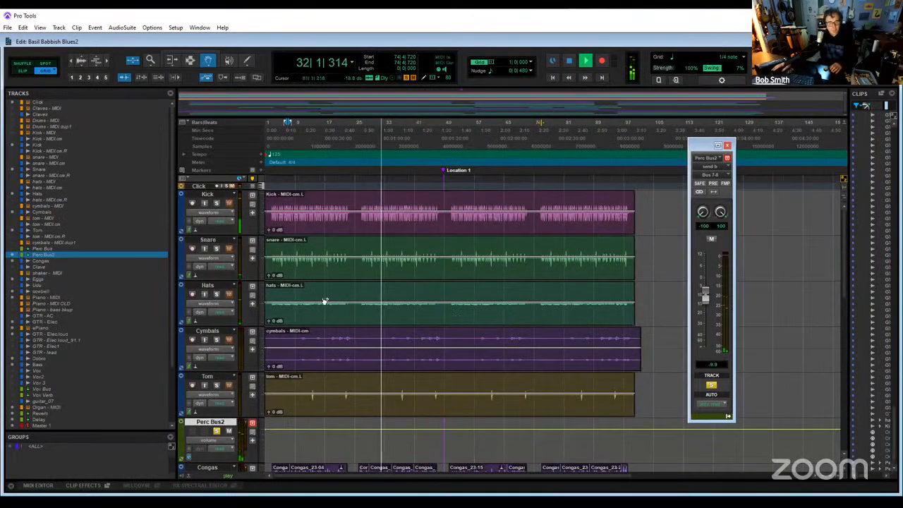
scroll(321, 311, down, 5)
click(217, 379)
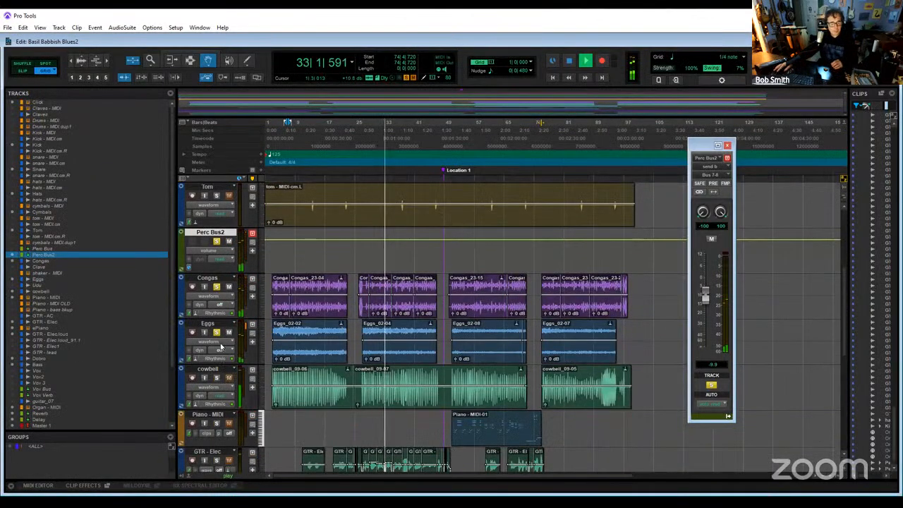
click(216, 286)
click(218, 286)
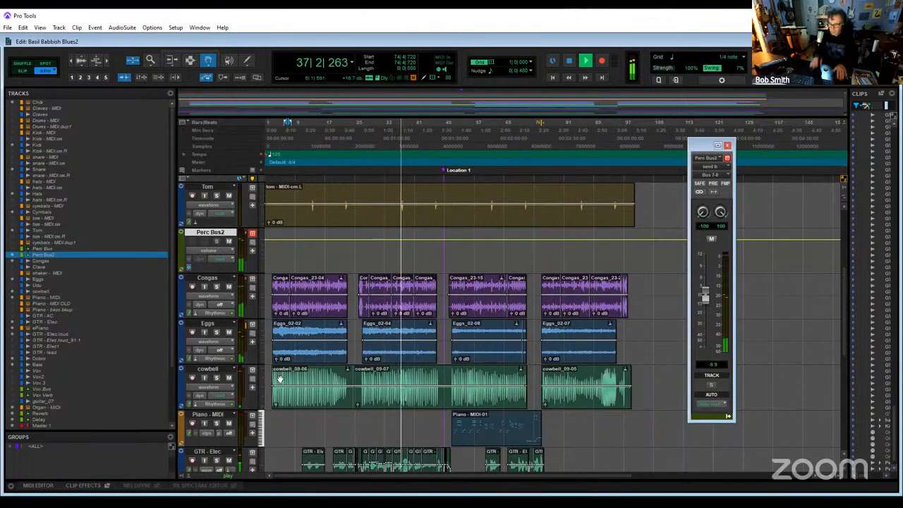
- Pan the Hats track 17 to the left in the mixer and audition it briefly in solo
key(ctrl+equal)
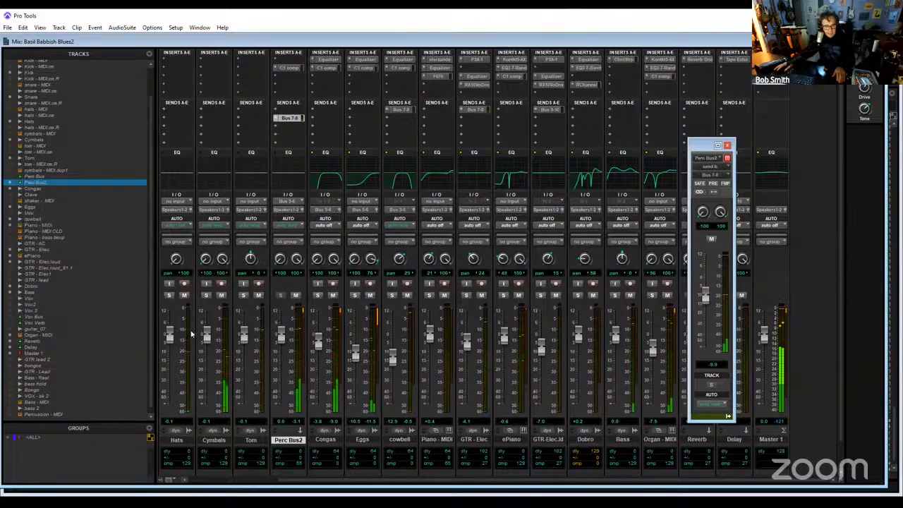
alt+click(177, 259)
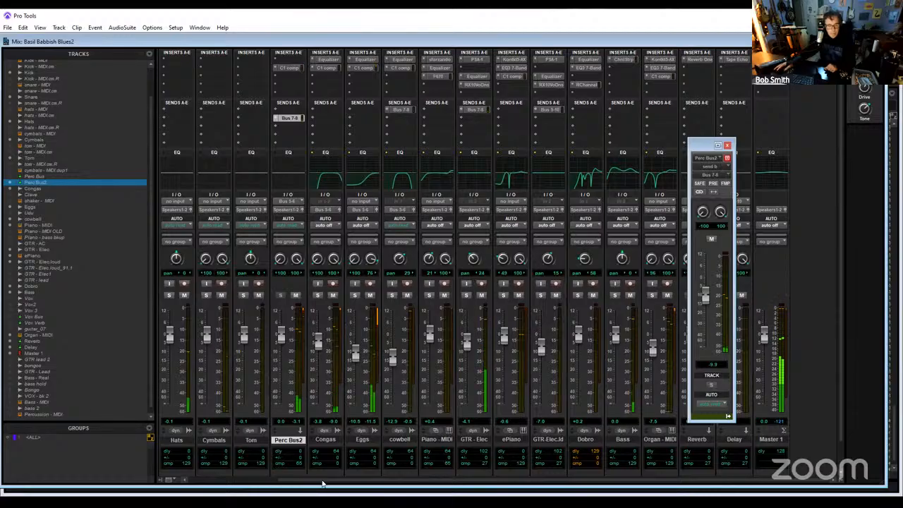
drag(322, 481, 210, 488)
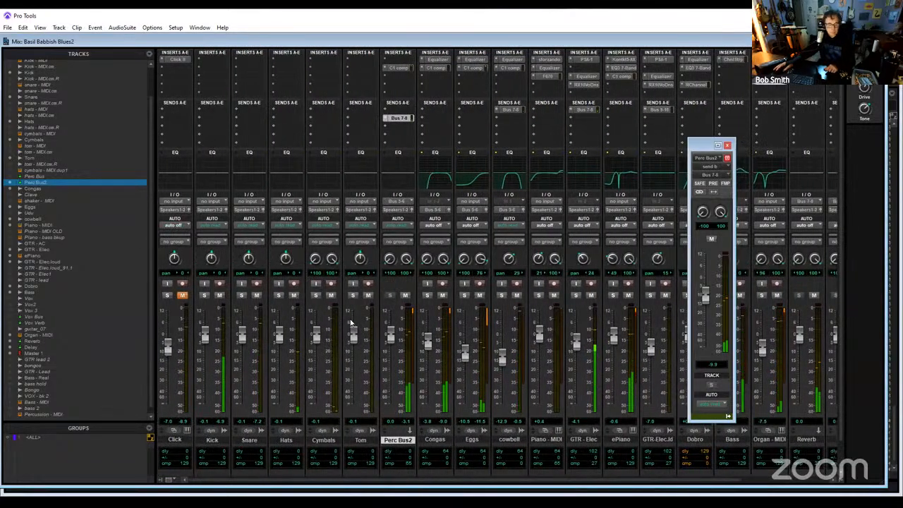
drag(284, 259, 287, 322)
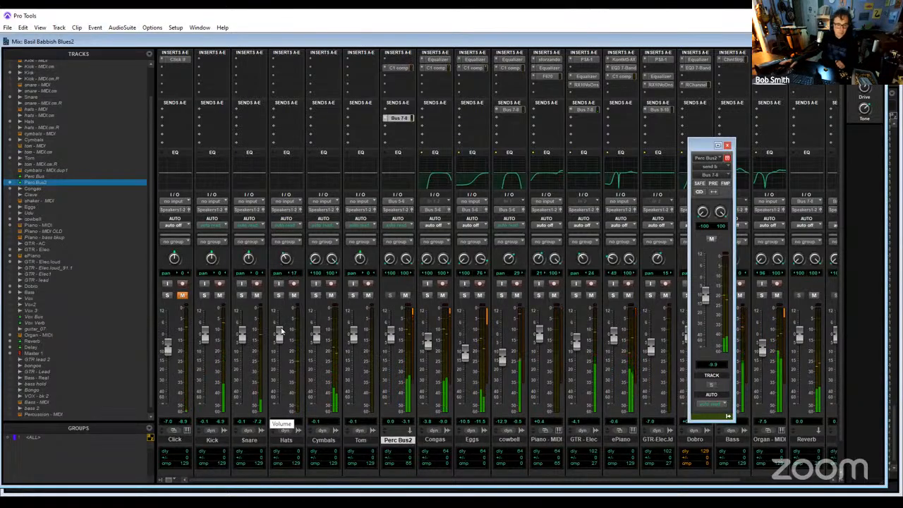
click(279, 295)
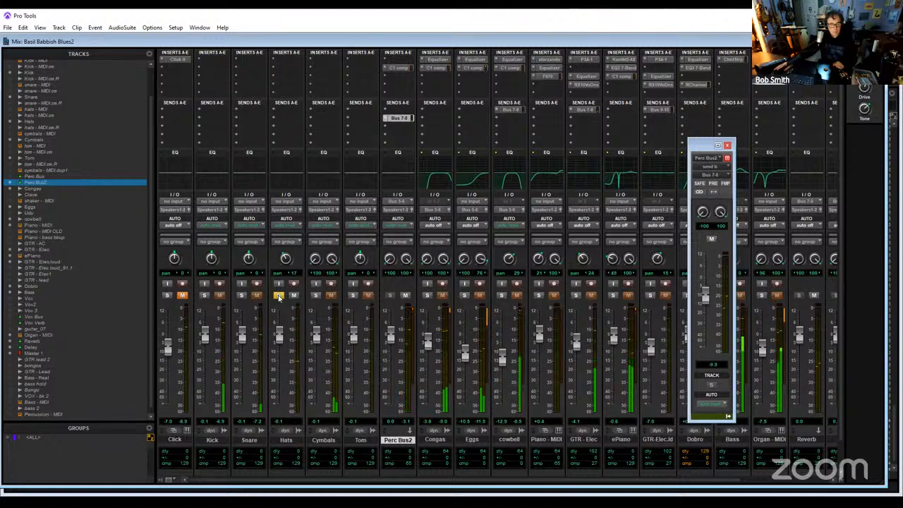
click(279, 295)
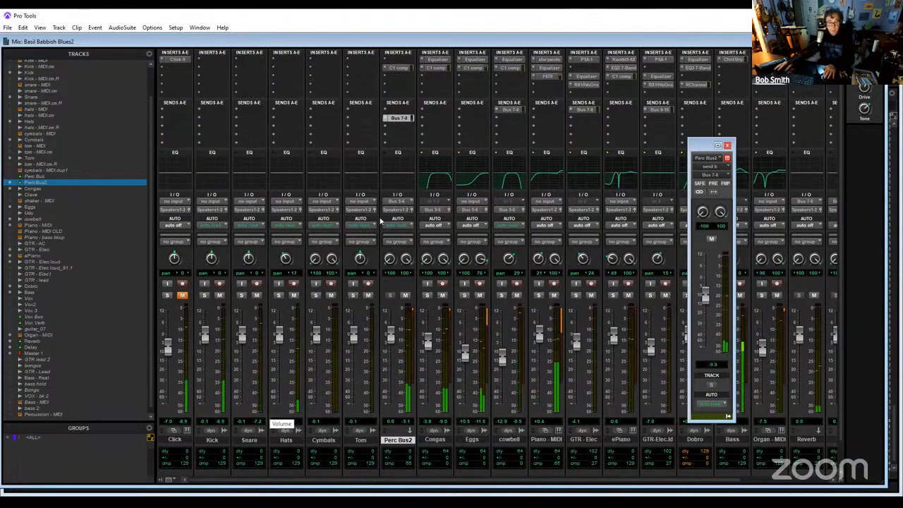
- Commit the Perc Bus2 track offline, copying its sends and hiding and deactivating the source track
right_click(405, 443)
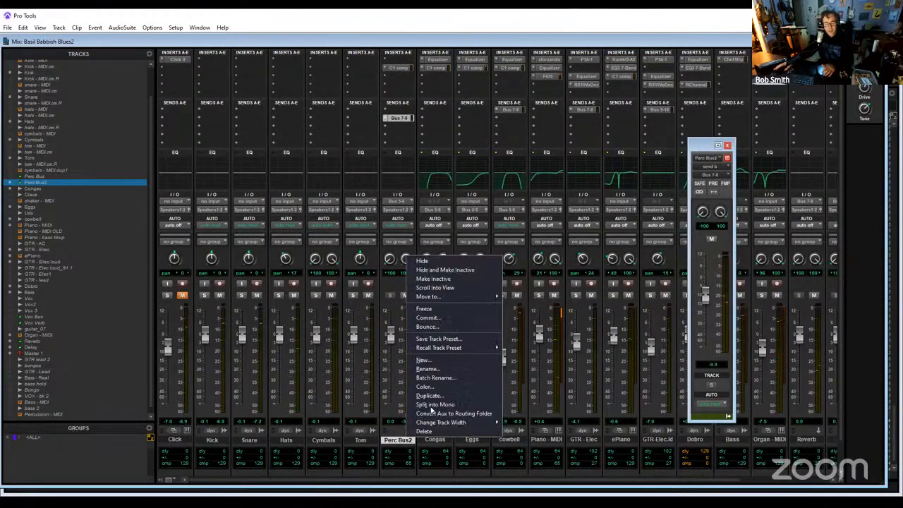
click(467, 324)
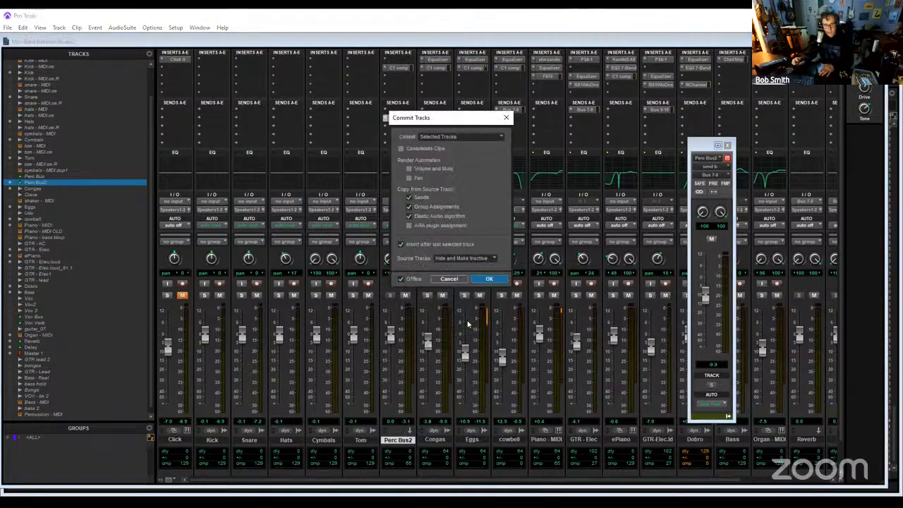
key(Return)
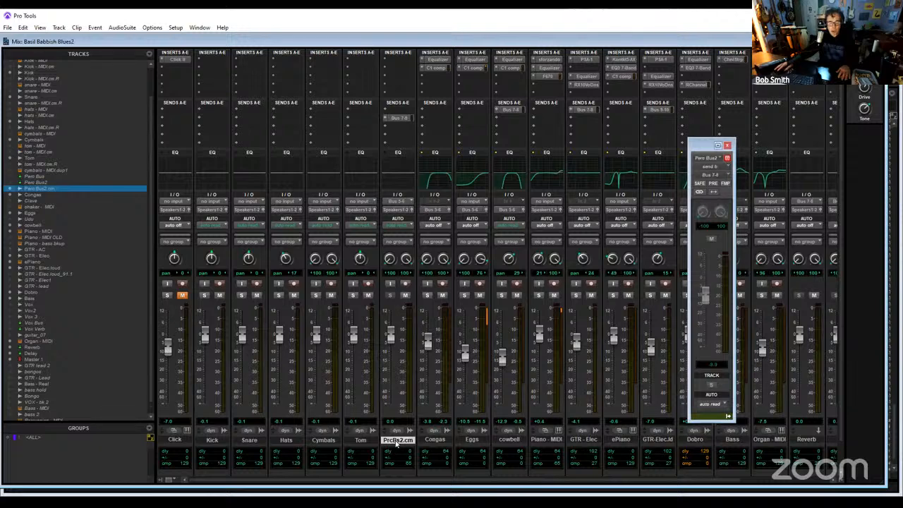
- Rename the committed Perc Bus2 track as Percussion
double_click(397, 440)
text(Pe)
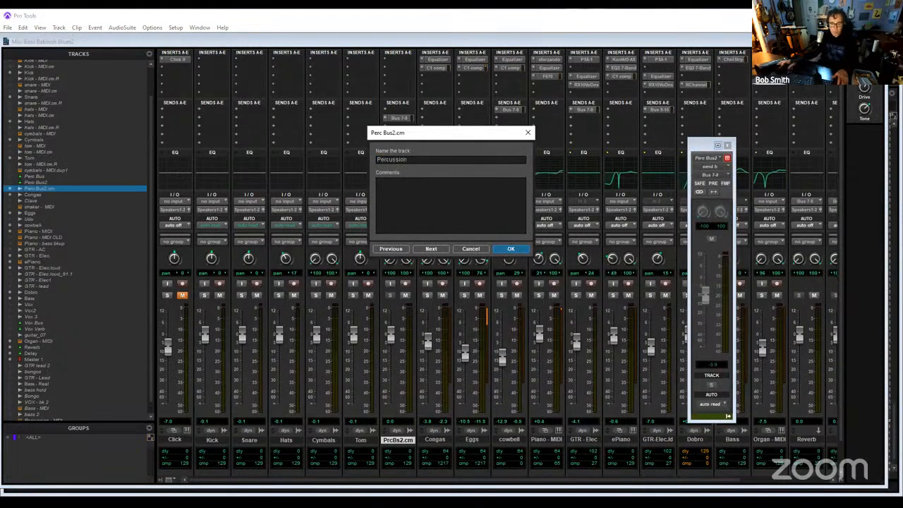
text(rcussion)
key(Return)
- Hide the Congas, Eggs and cowbell tracks and make them inactive
click(435, 439)
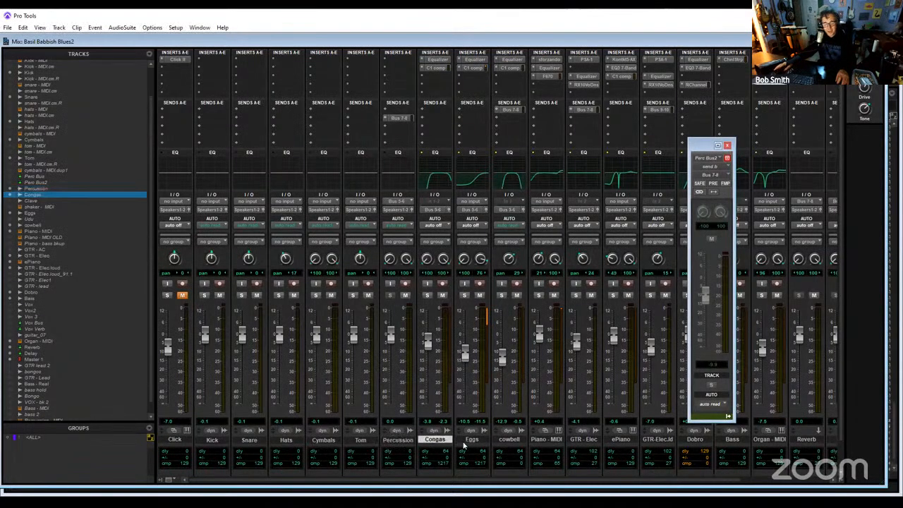
click(471, 439)
click(443, 445)
ctrl+click(508, 443)
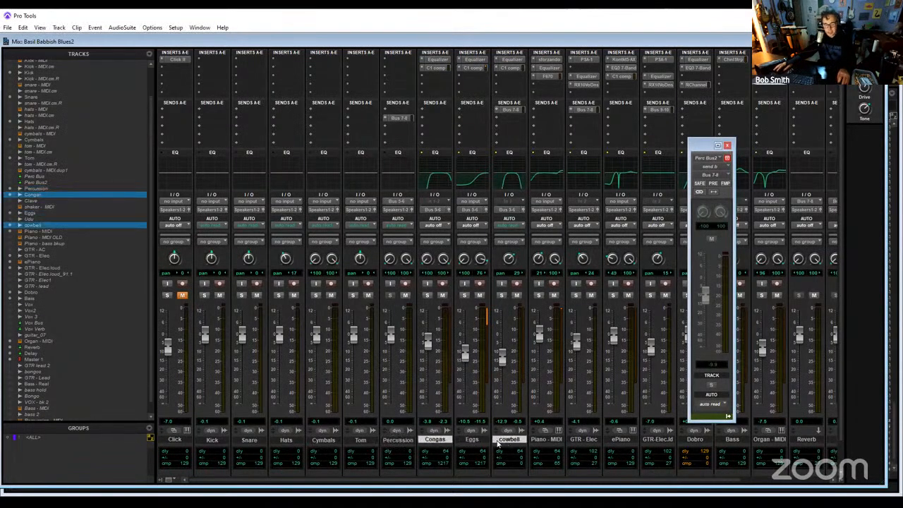
ctrl+click(484, 443)
right_click(487, 440)
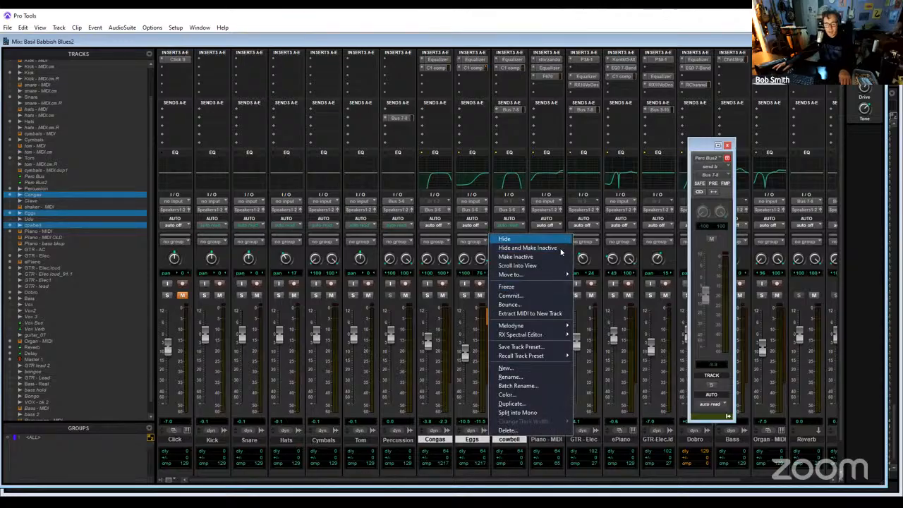
click(503, 237)
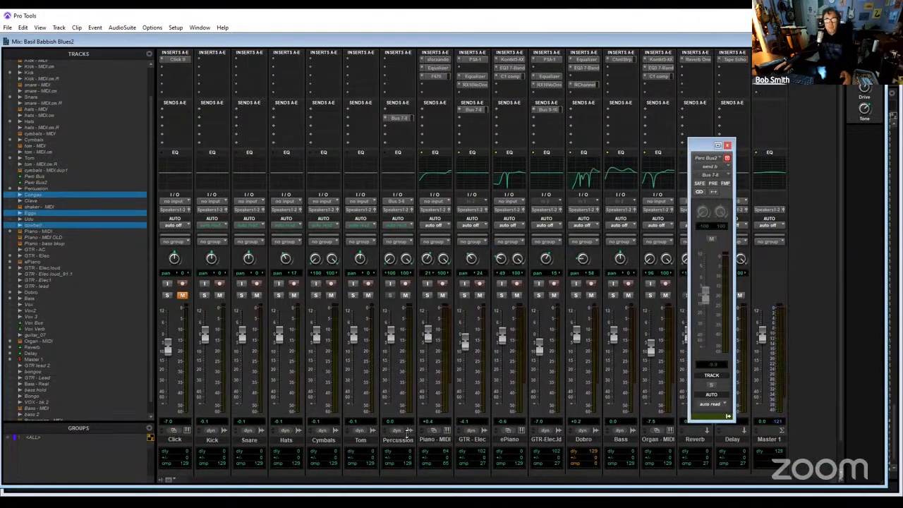
- Remove the Percussion track's send from the second slot and assign Bus 7-8 (Stereo) to its first send slot
click(387, 118)
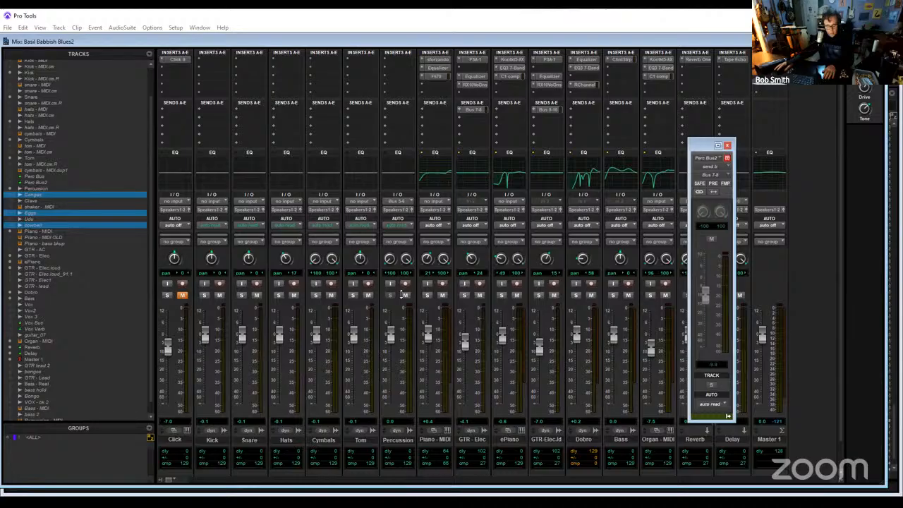
click(39, 28)
mouse_move(58, 27)
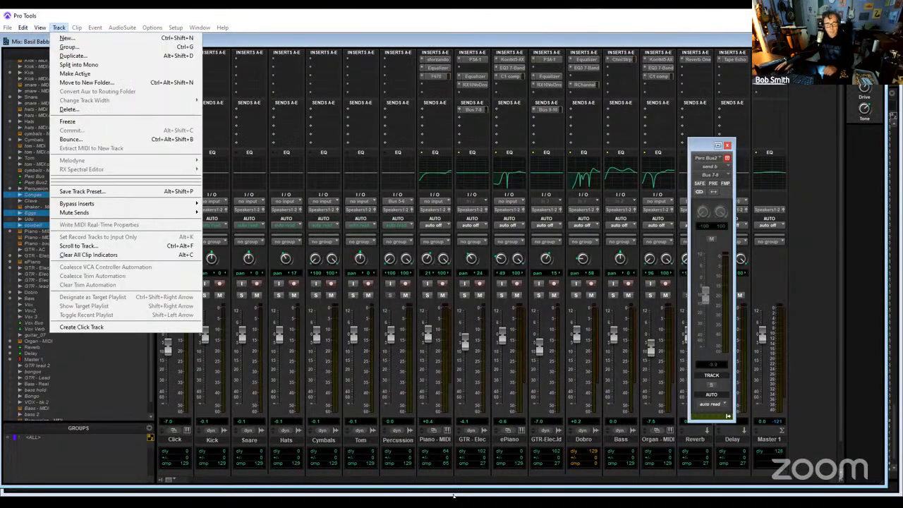
click(406, 443)
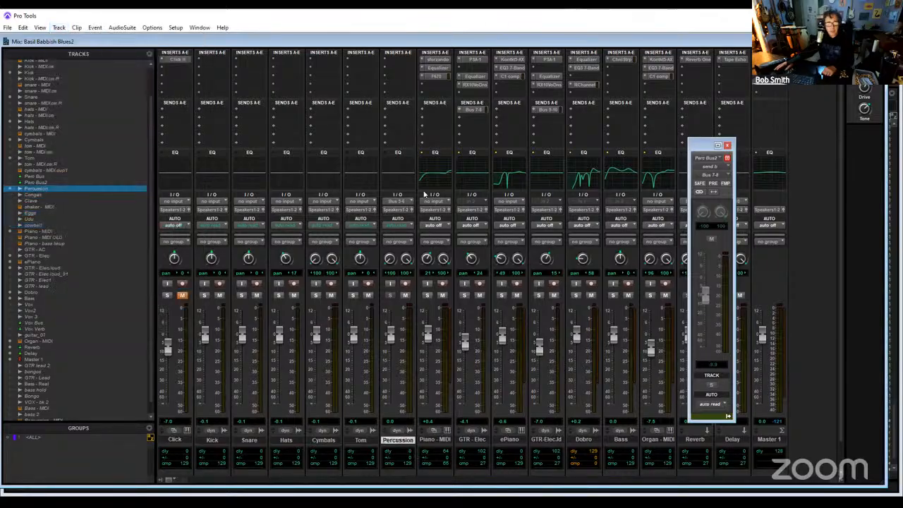
click(390, 112)
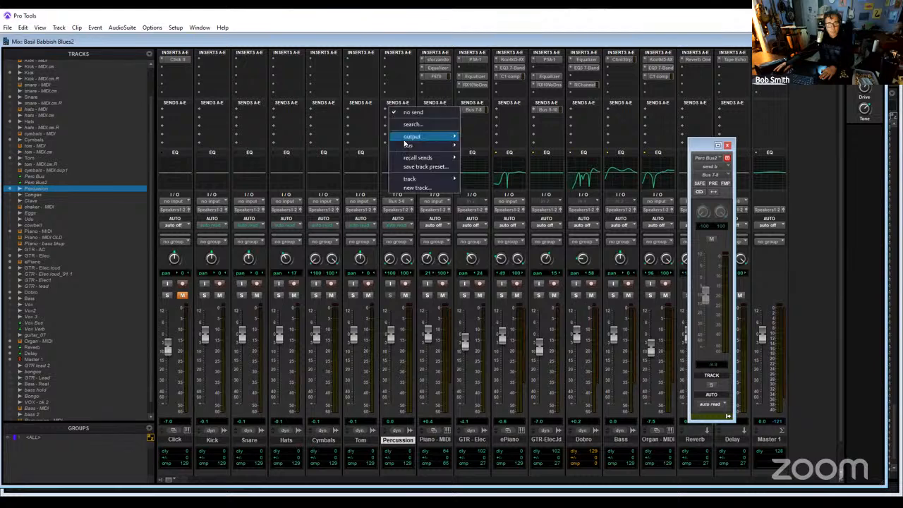
mouse_move(407, 147)
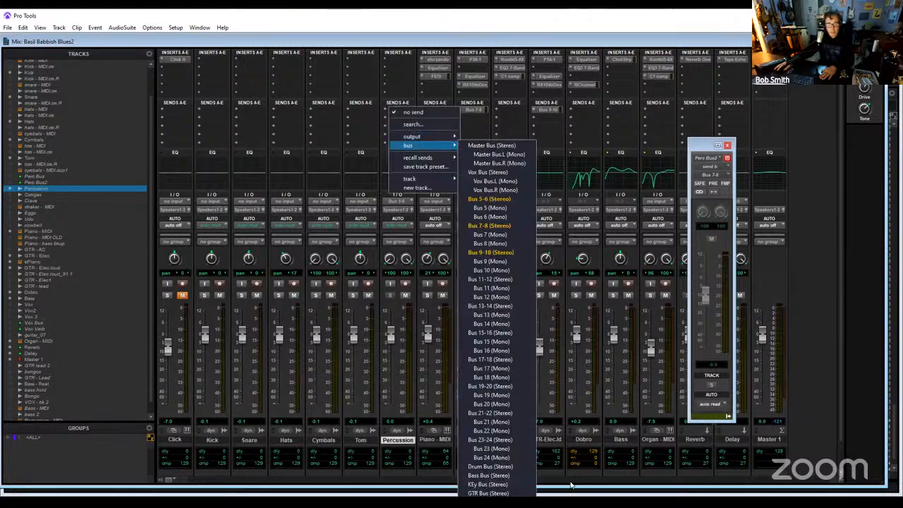
click(497, 225)
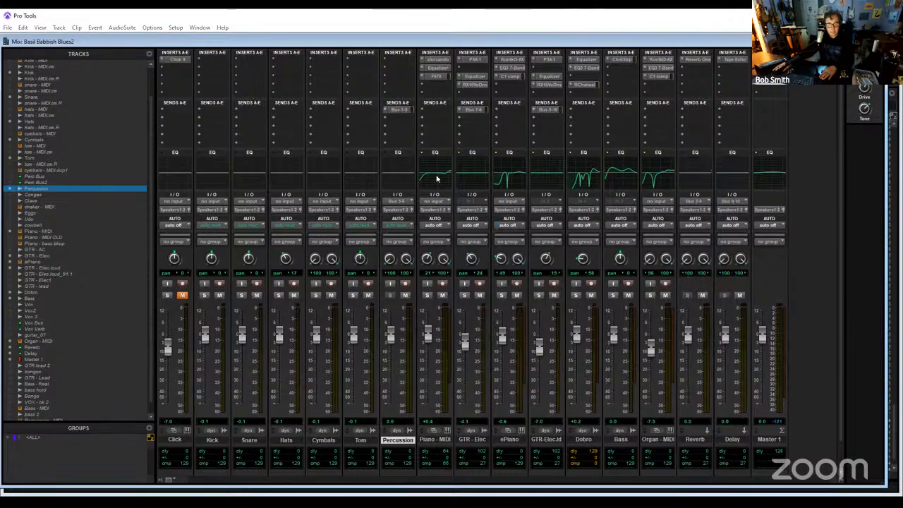
- Set the Percussion track's Bus 7-8 send level to -7.5 dB and close the send window
click(399, 110)
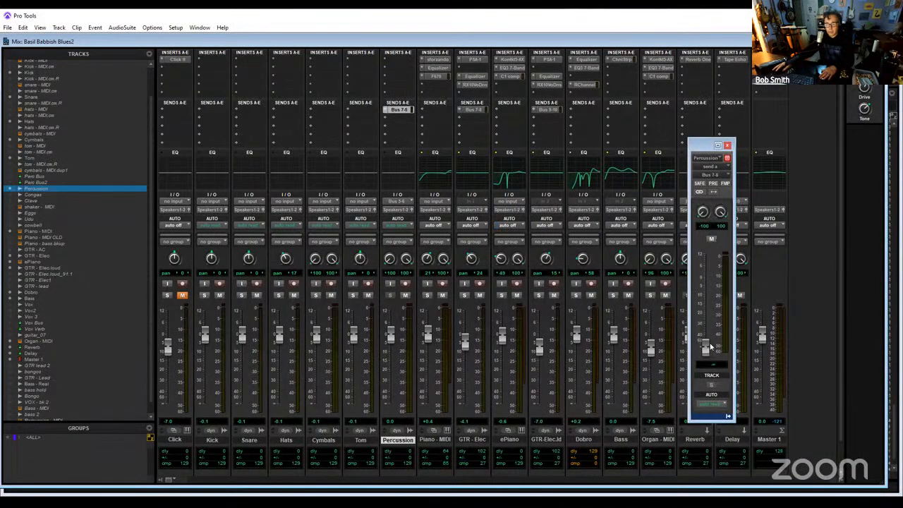
drag(708, 333, 716, 294)
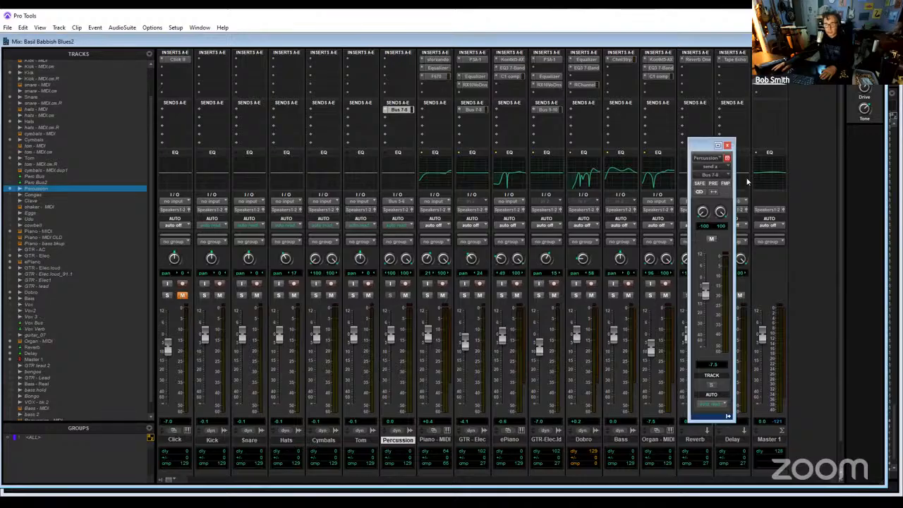
click(728, 146)
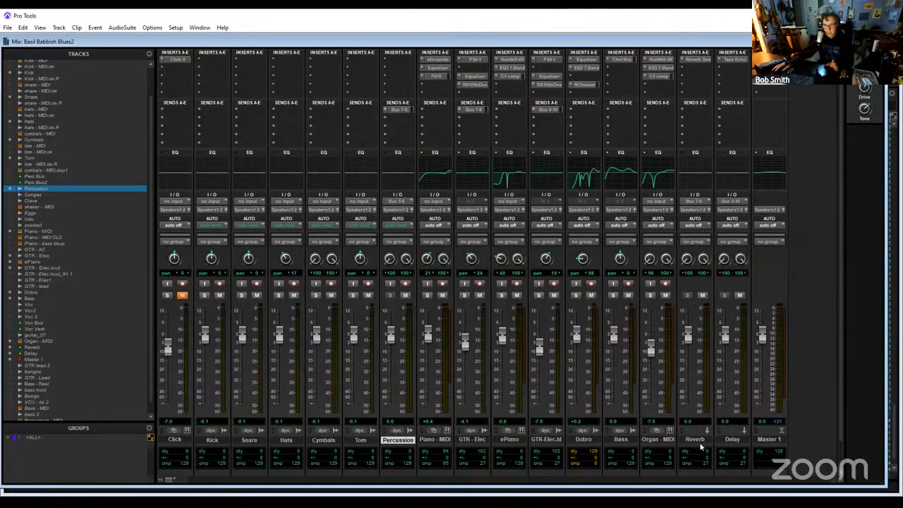
- Move the Reverb and Delay tracks between Percussion and Piano - MIDI
drag(695, 438, 422, 467)
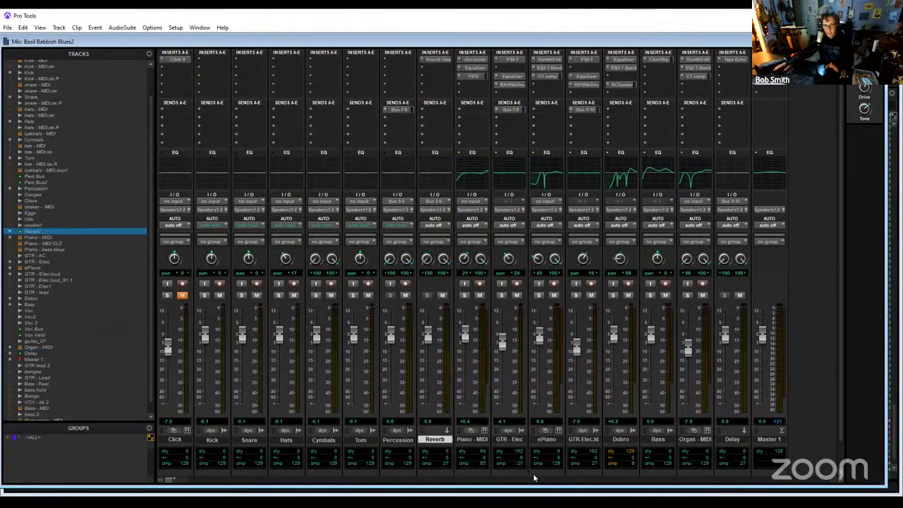
drag(734, 444, 457, 463)
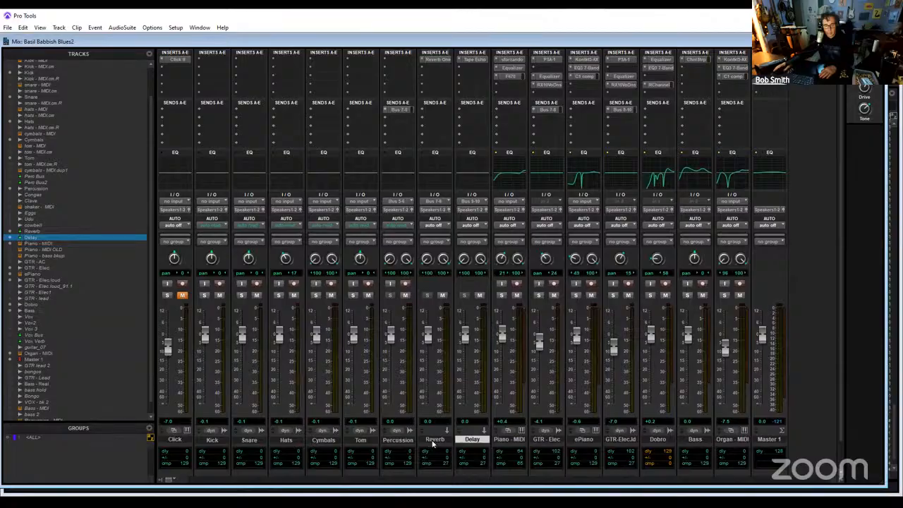
right_click(433, 441)
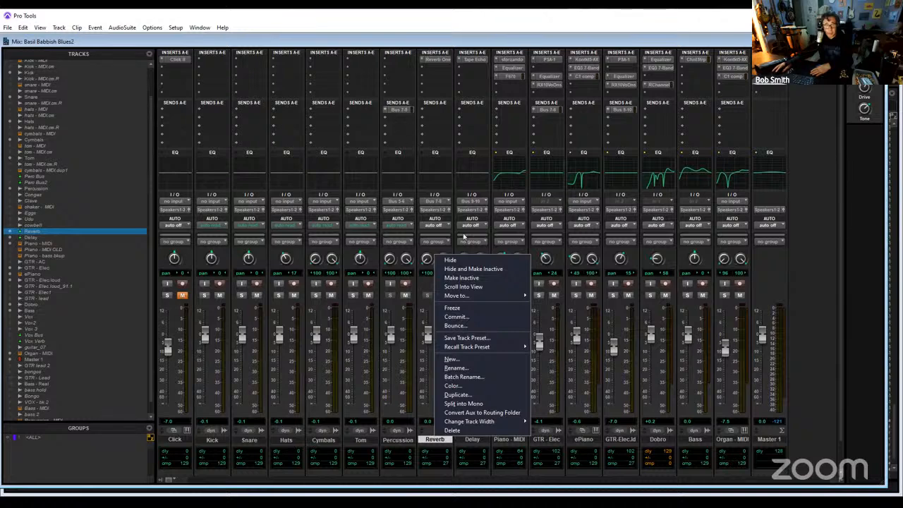
click(435, 441)
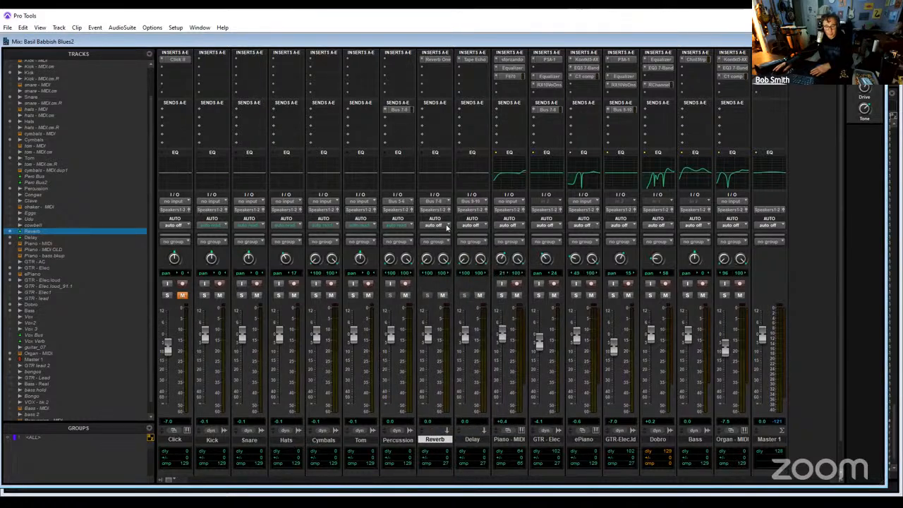
- Inspect the Reverb One plug-in settings on the Reverb track and close the plug-in window
click(443, 61)
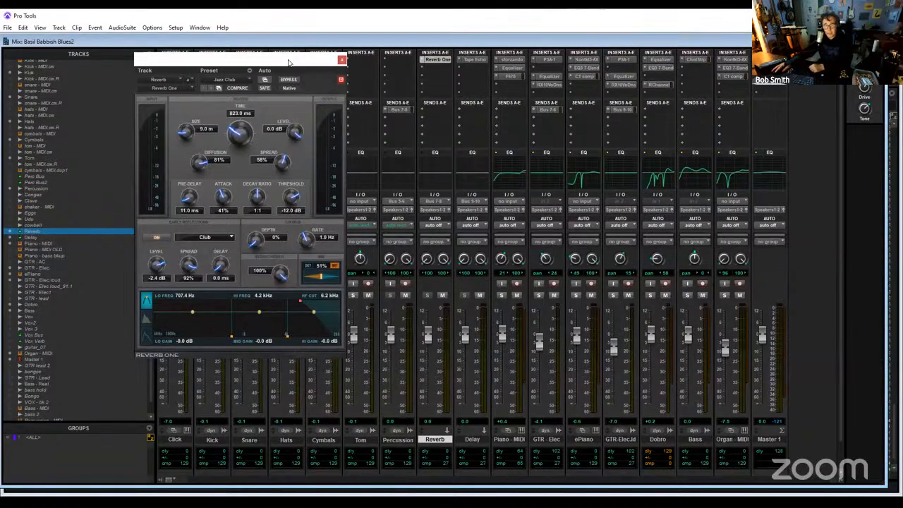
drag(289, 63, 613, 112)
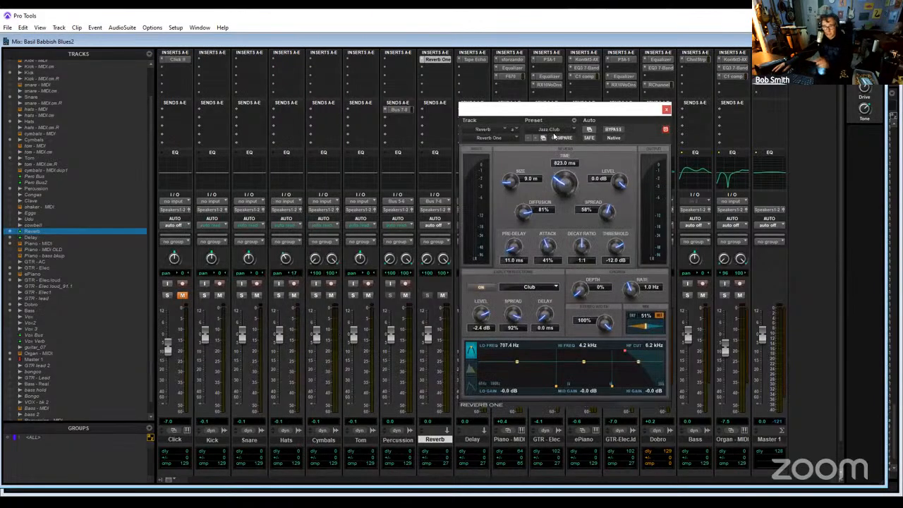
click(665, 111)
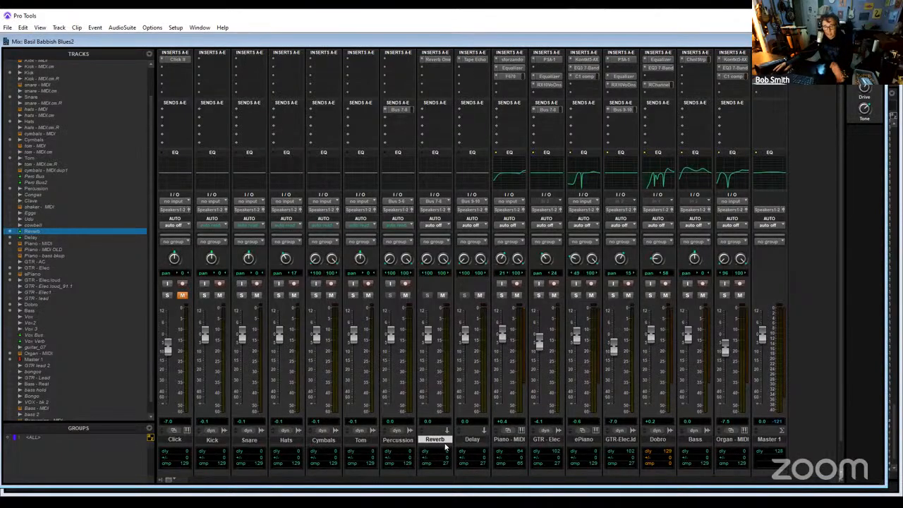
- Check the Reverb track's input bus assignment and review its Reverb One settings again
click(438, 204)
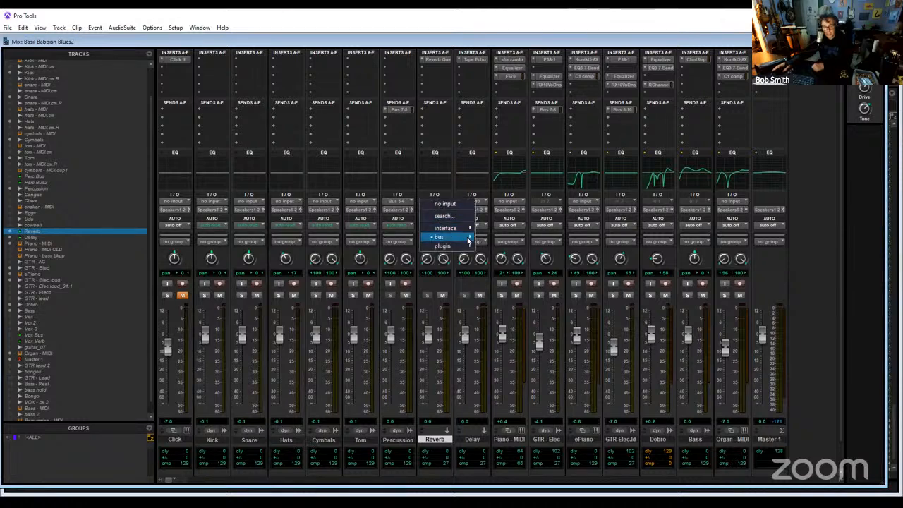
mouse_move(468, 241)
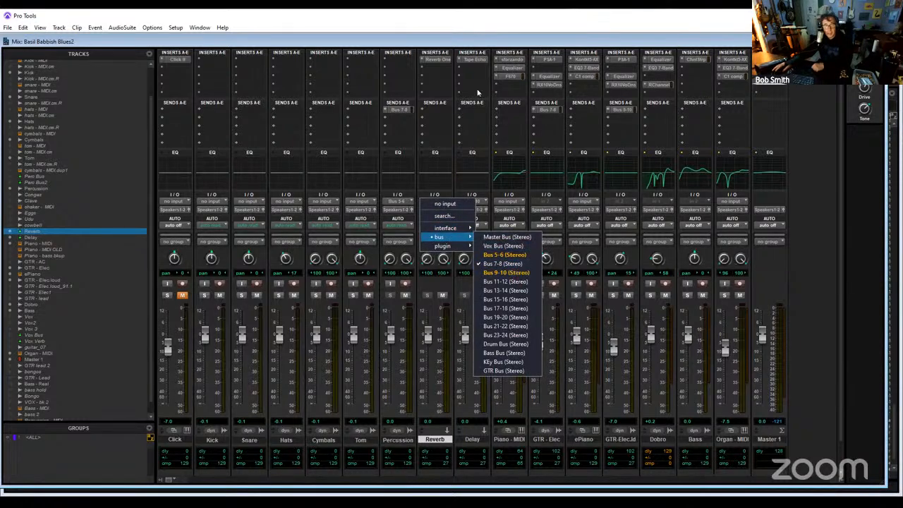
click(472, 46)
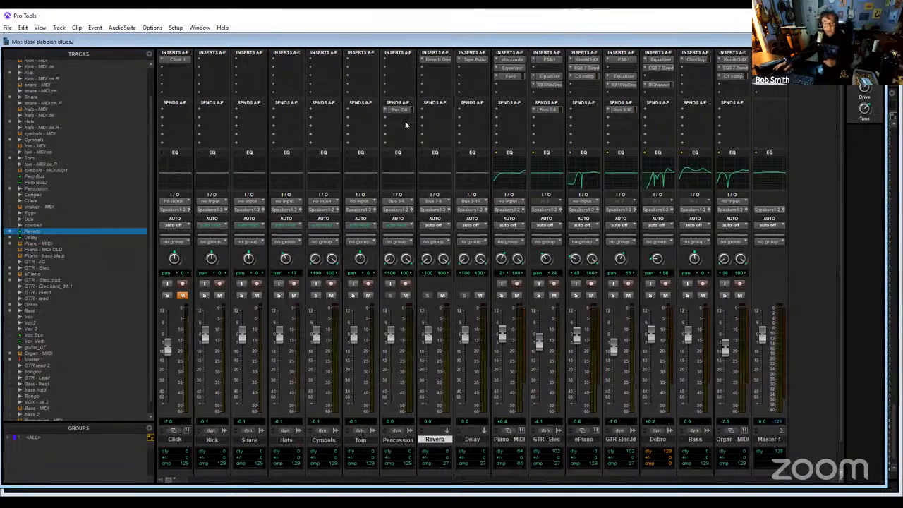
click(441, 62)
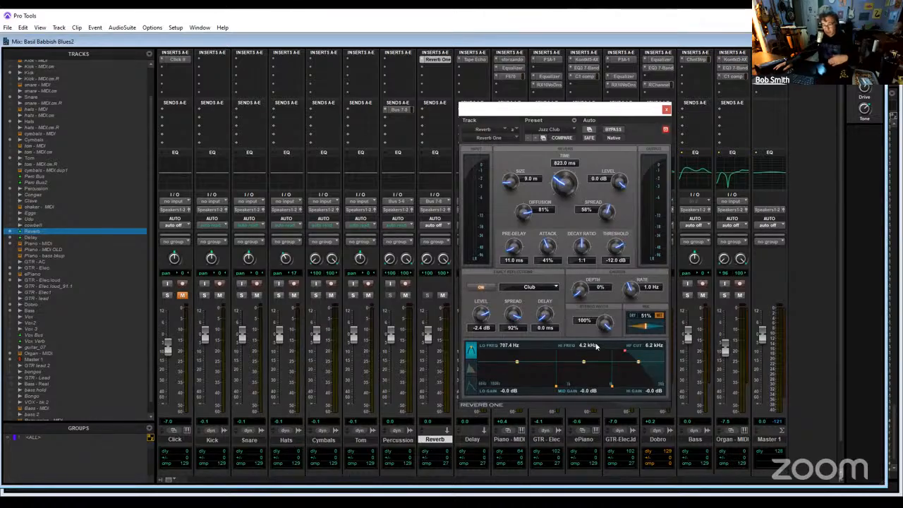
click(666, 110)
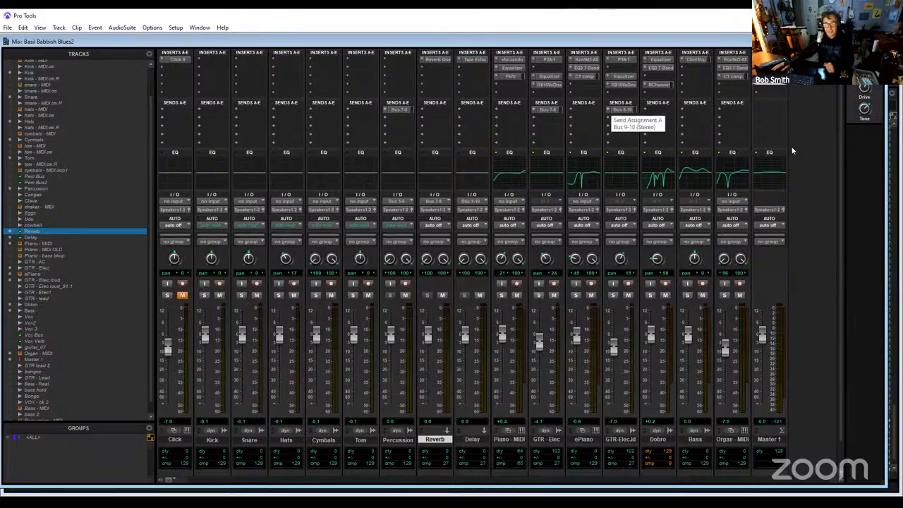
- Inspect the Bus 9-10 send on the GTR-Elec.ld track and the commit option available for the Reverb track
click(621, 110)
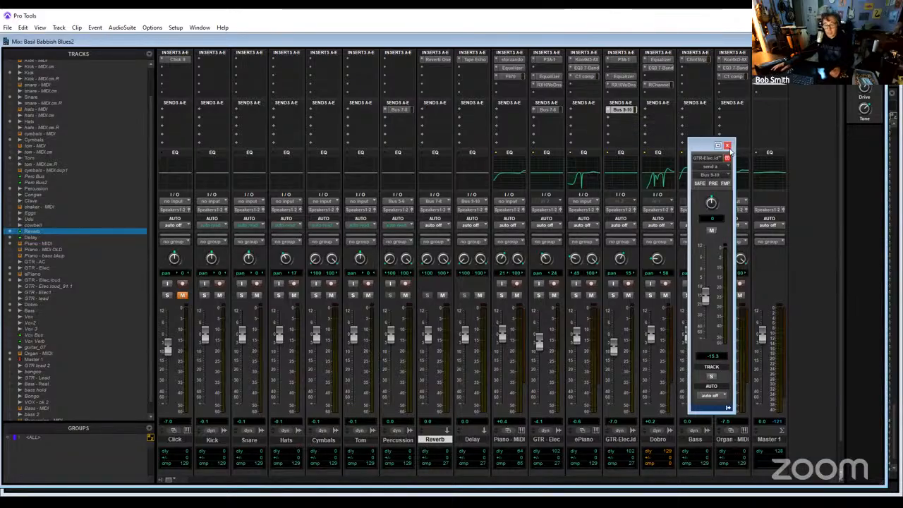
right_click(440, 441)
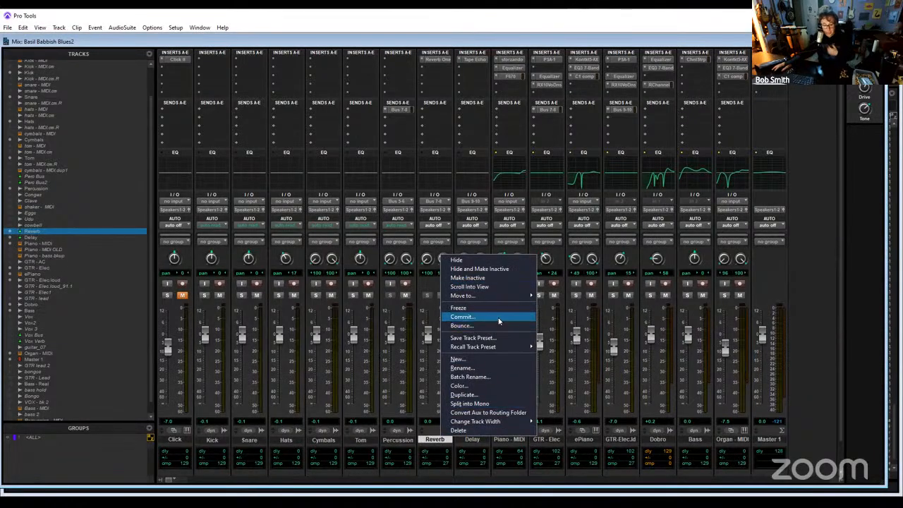
click(479, 33)
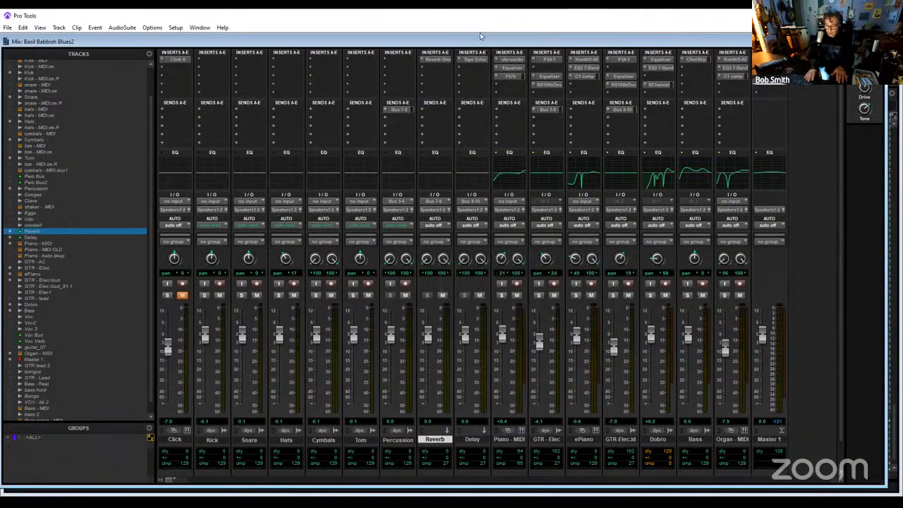
- Switch to the Edit window, play the song with the Reverb track soloed and examine the other tracks' meters
key(ctrl+equal)
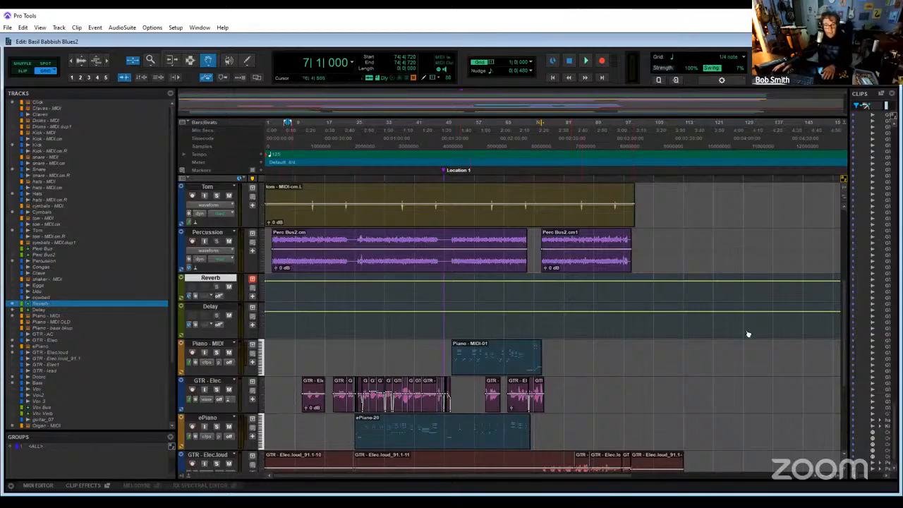
key(space)
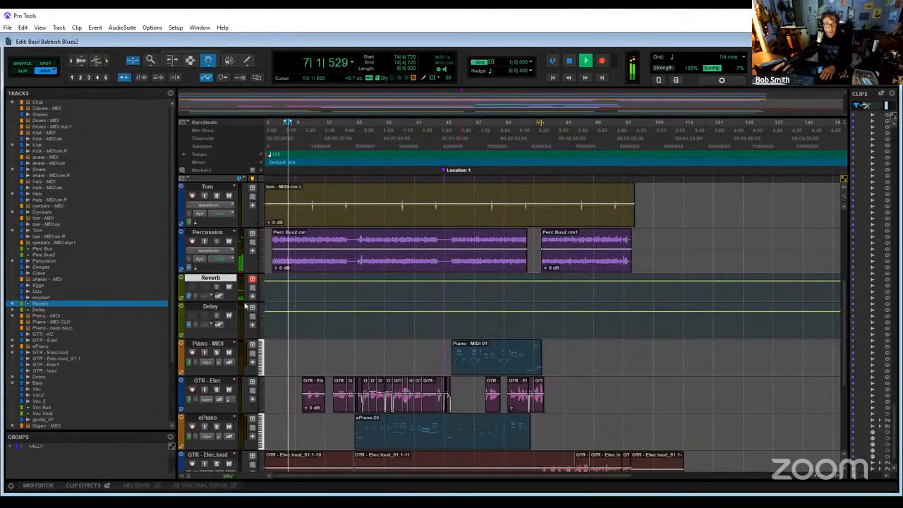
click(217, 287)
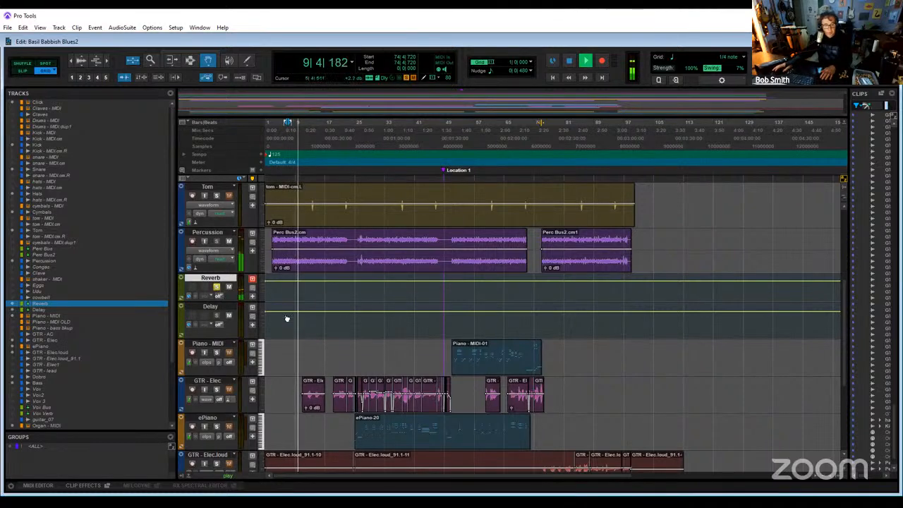
scroll(233, 296, up, 4)
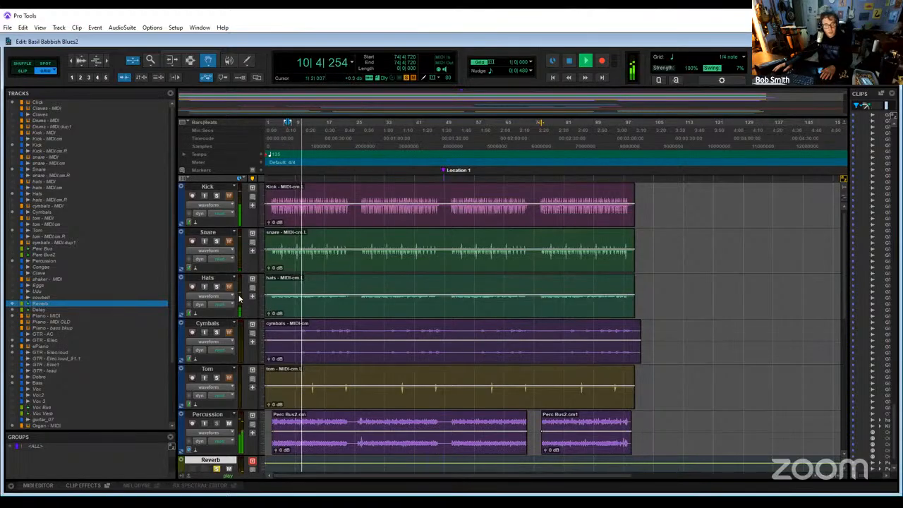
scroll(236, 296, down, 9)
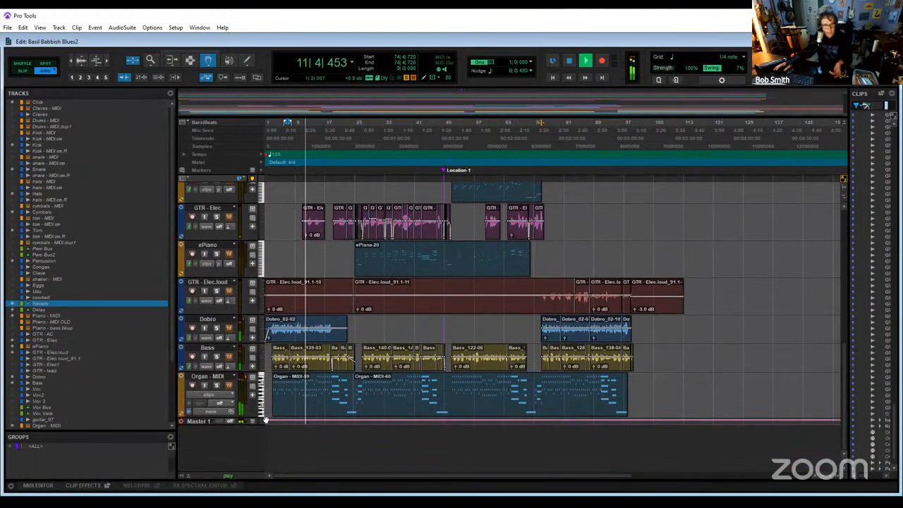
scroll(234, 399, up, 1)
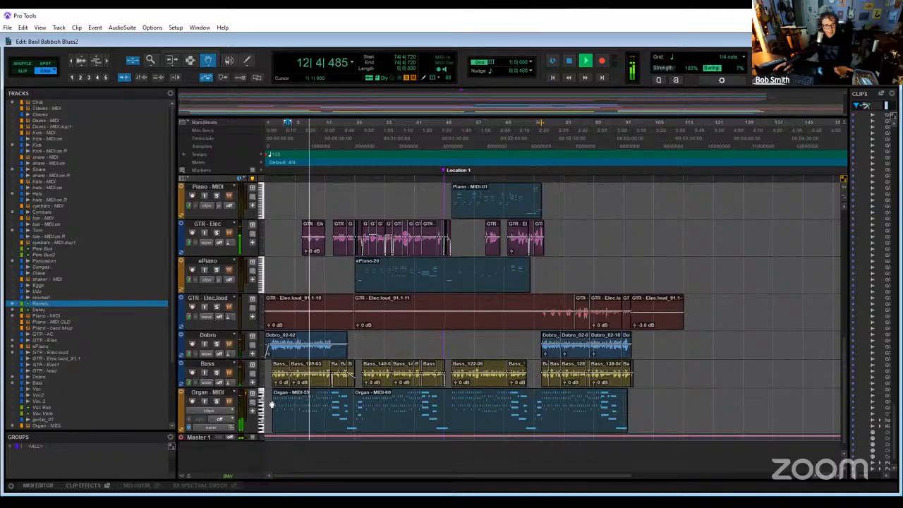
- Unmute the Percussion track while listening to the reverb, stop playback and unsolo the Reverb track
scroll(240, 381, up, 4)
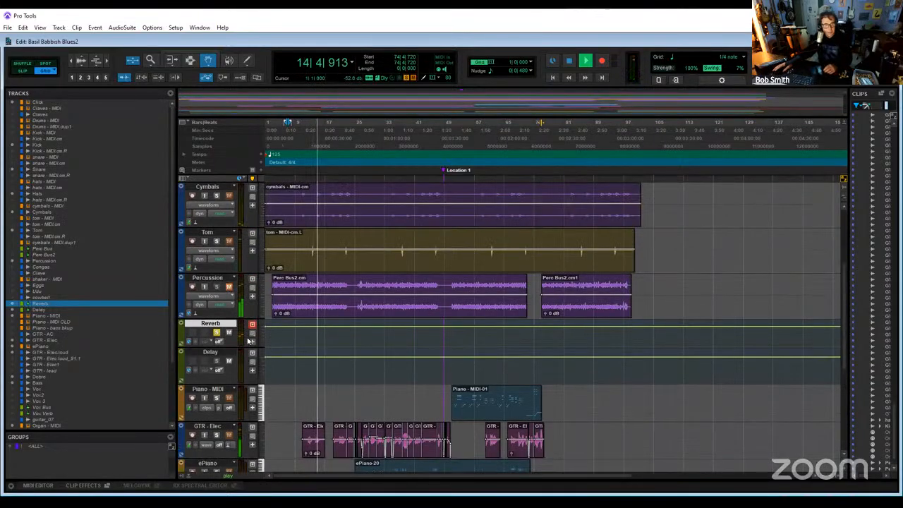
click(230, 287)
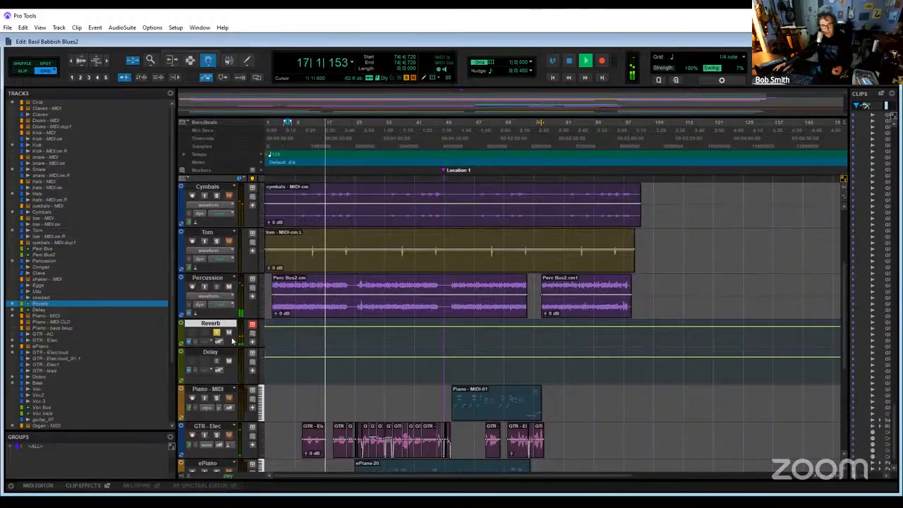
key(space)
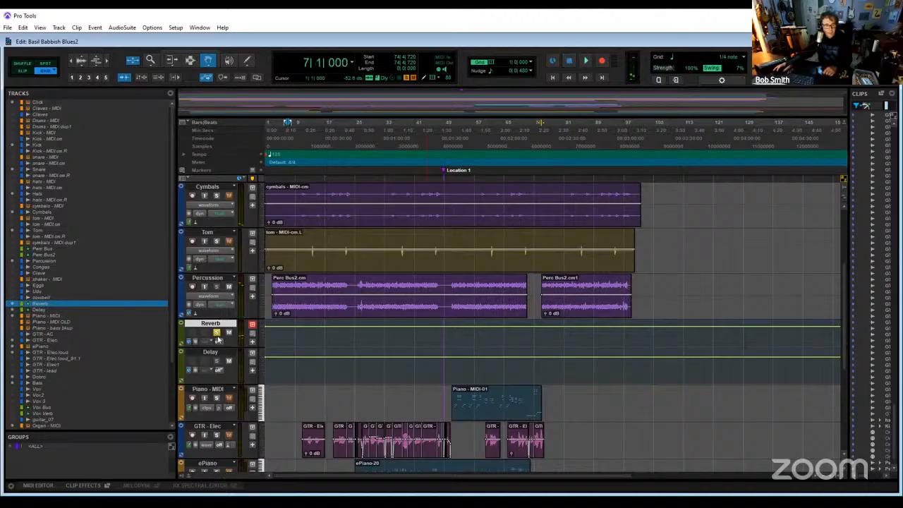
click(217, 332)
key(space)
key(space)
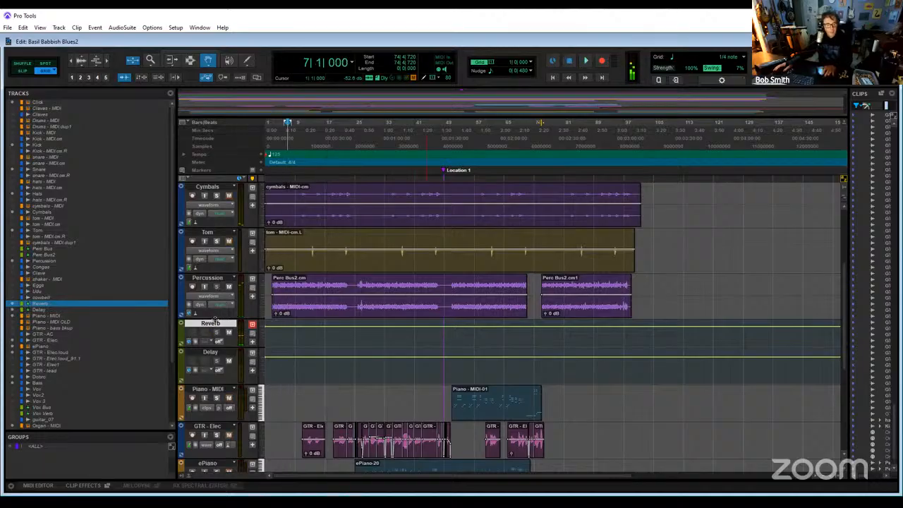
- Rename the Reverb track as Verb
right_click(216, 325)
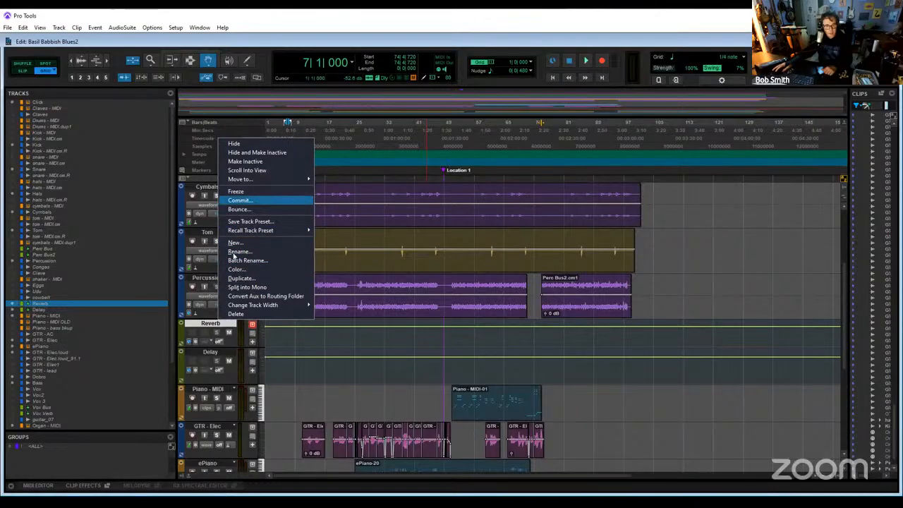
click(226, 323)
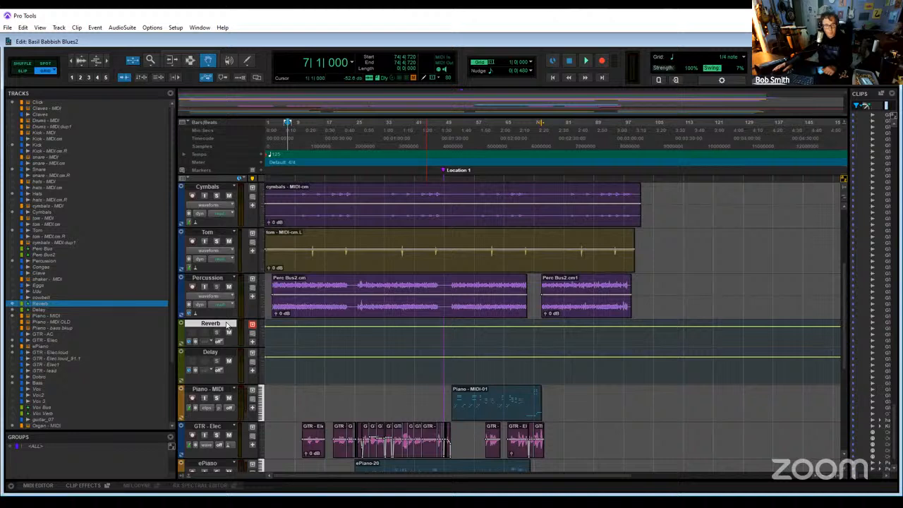
double_click(225, 322)
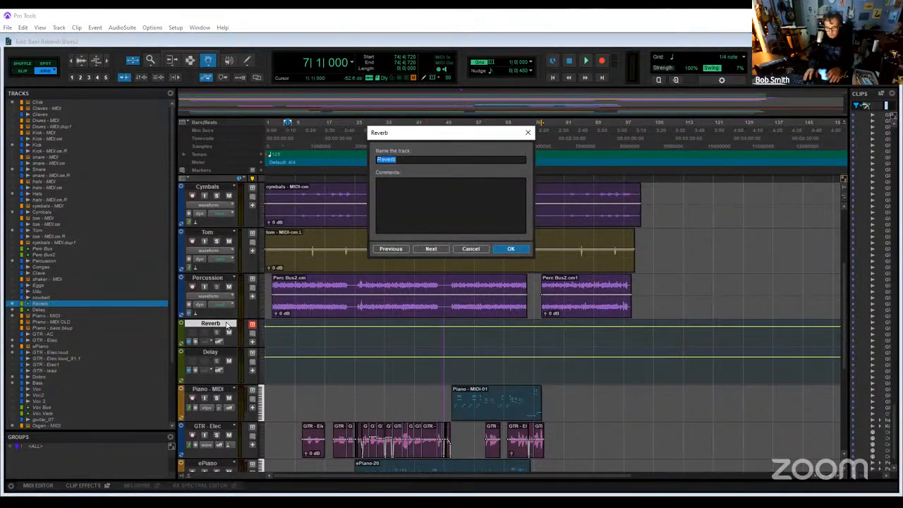
text(Verb)
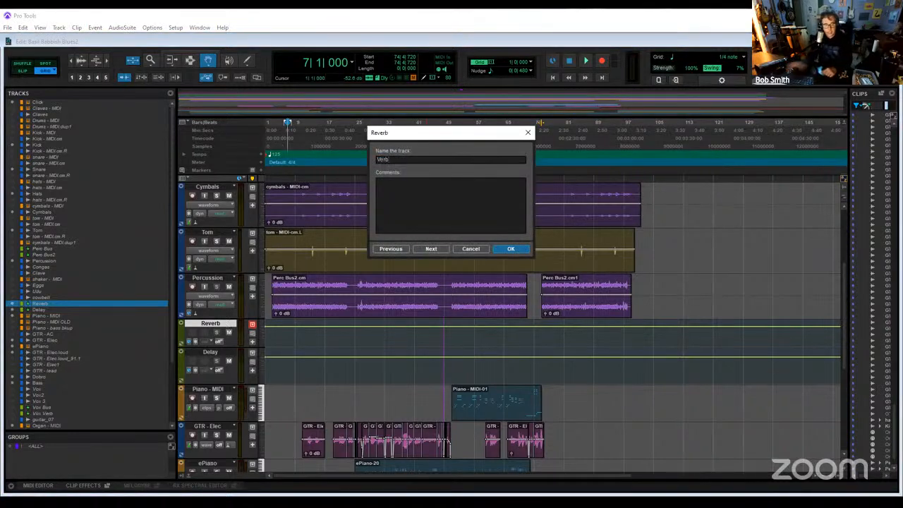
key(Return)
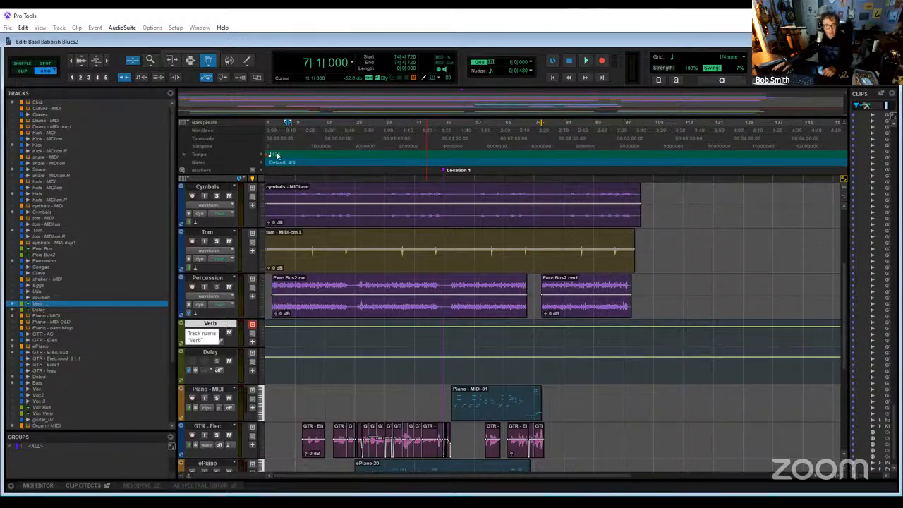
- Commit the Verb track offline, copying sends, group assignments and Elastic Audio algorithm, with the source track hidden and made inactive
right_click(227, 321)
click(275, 200)
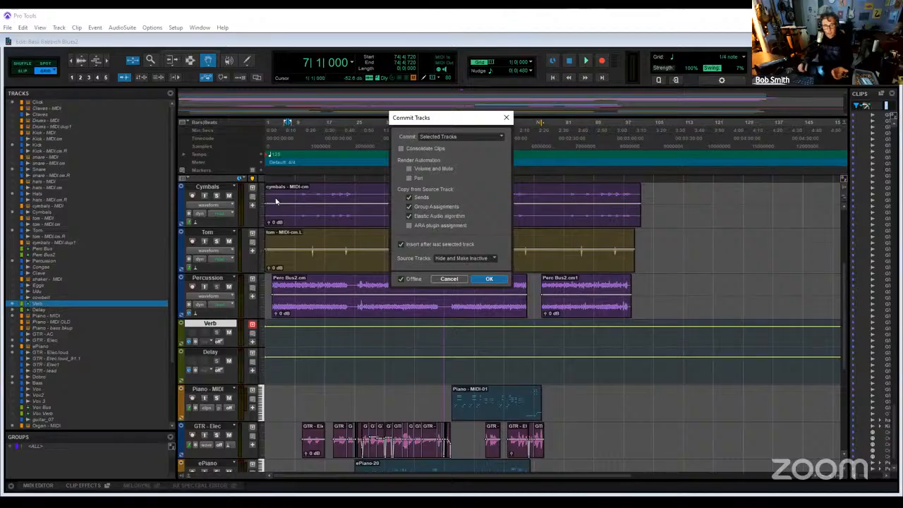
key(Return)
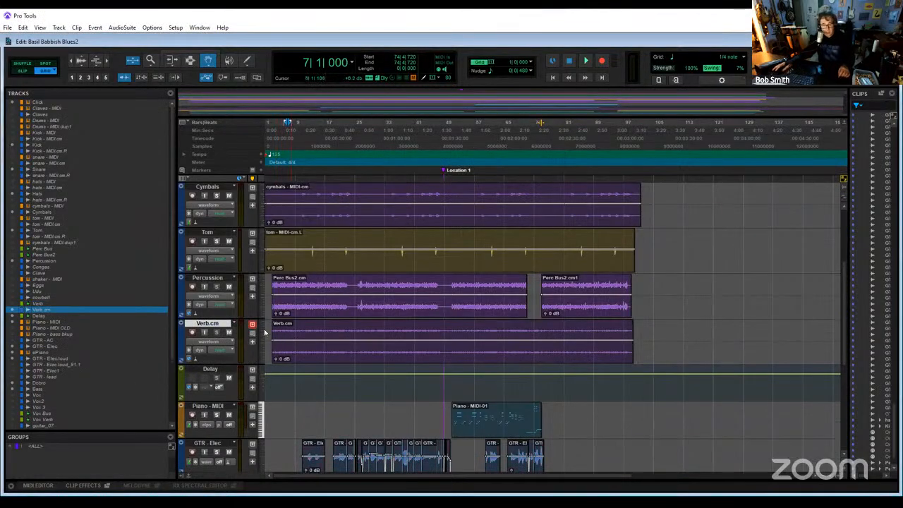
- Solo the committed reverb track and play it from bar 33
click(217, 332)
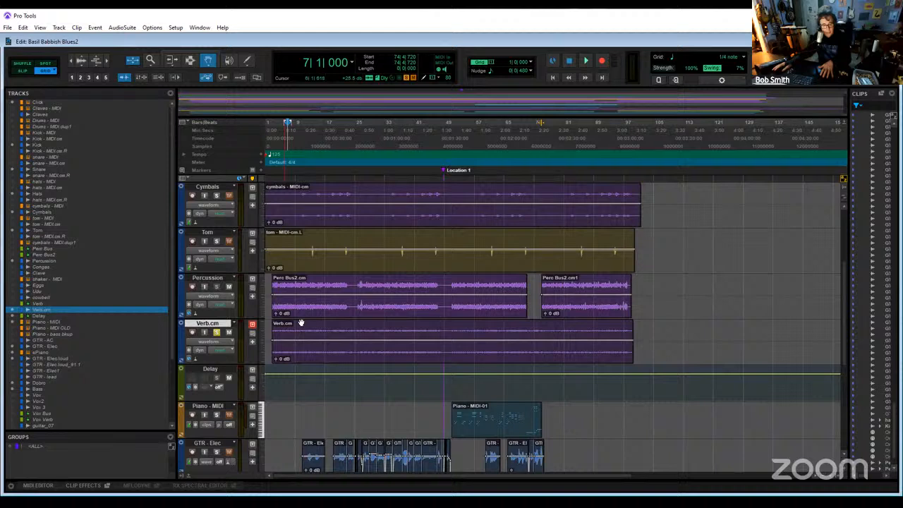
click(386, 126)
key(space)
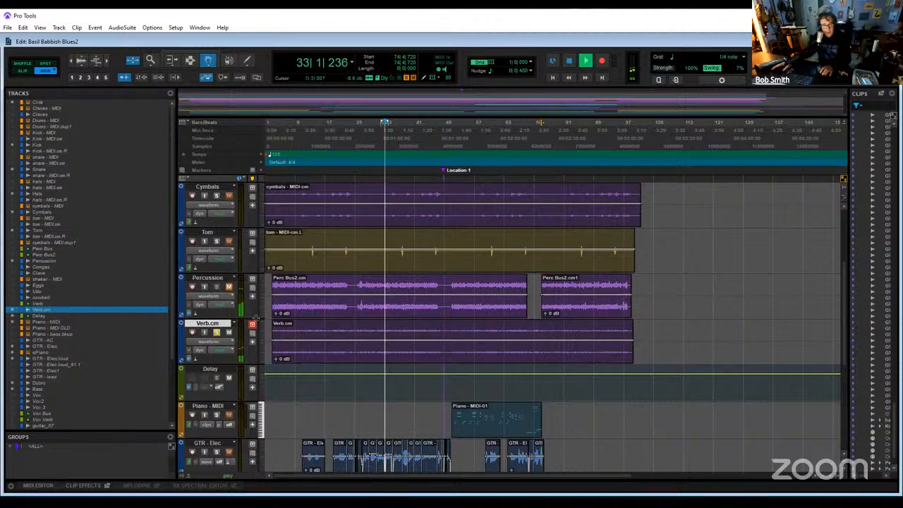
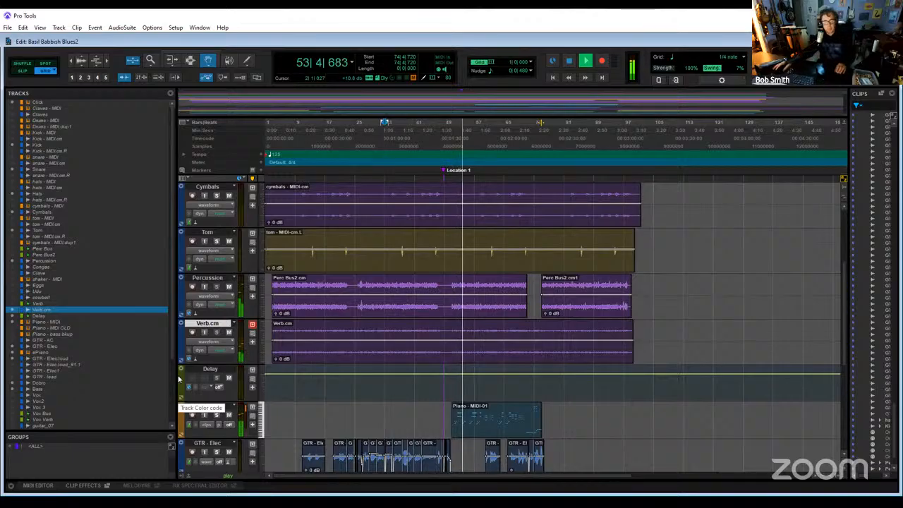
- Stop playback and rename the committed Verb.cm track as Reverb
key(space)
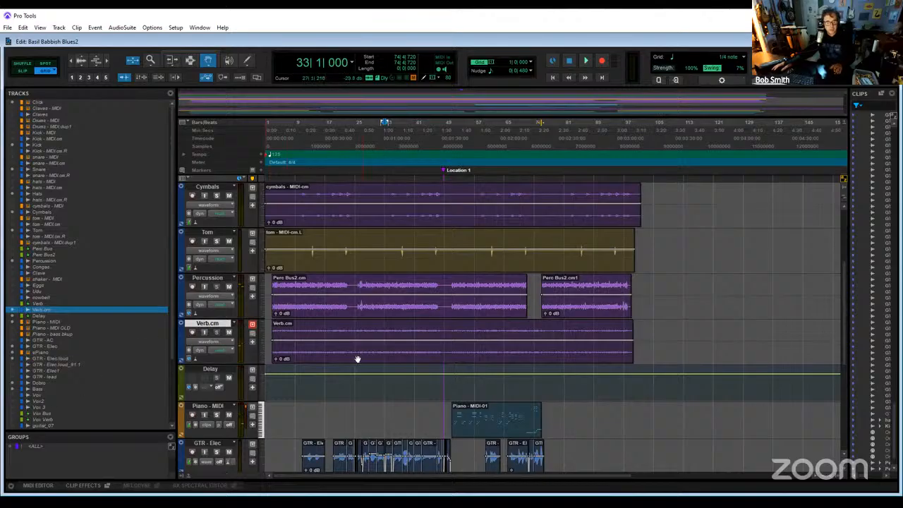
double_click(208, 324)
text(Re)
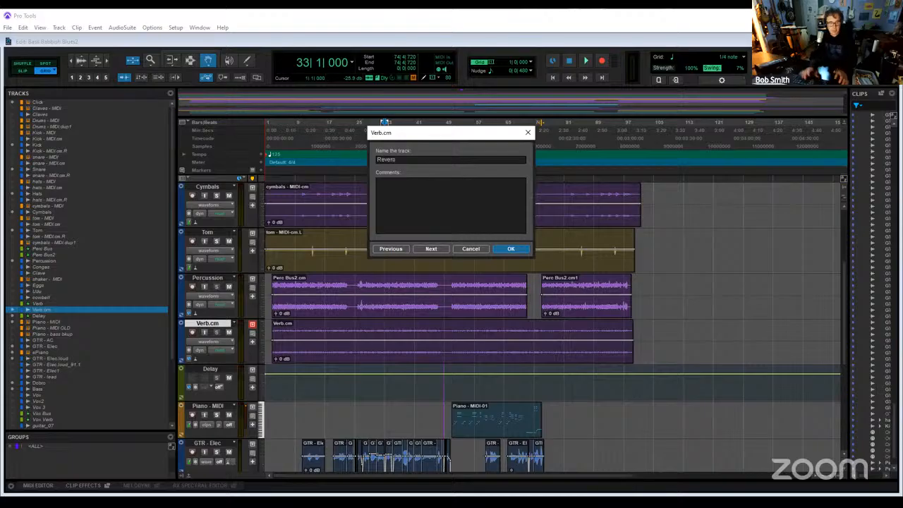
text(verb)
key(Return)
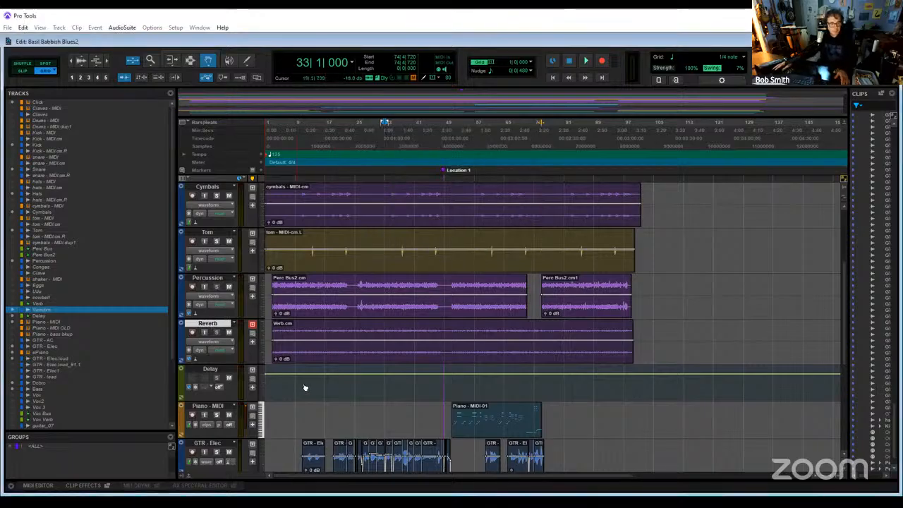
- Rename the Delay track as Delay orig
click(215, 375)
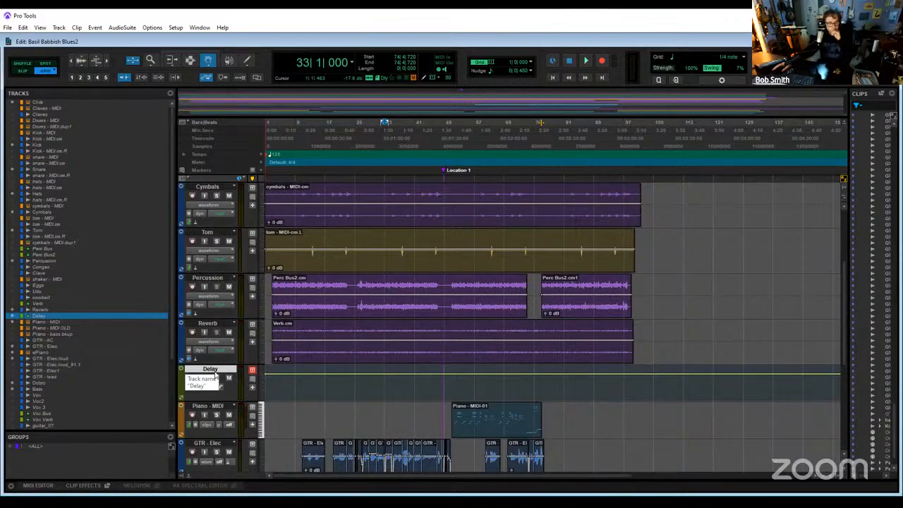
double_click(215, 371)
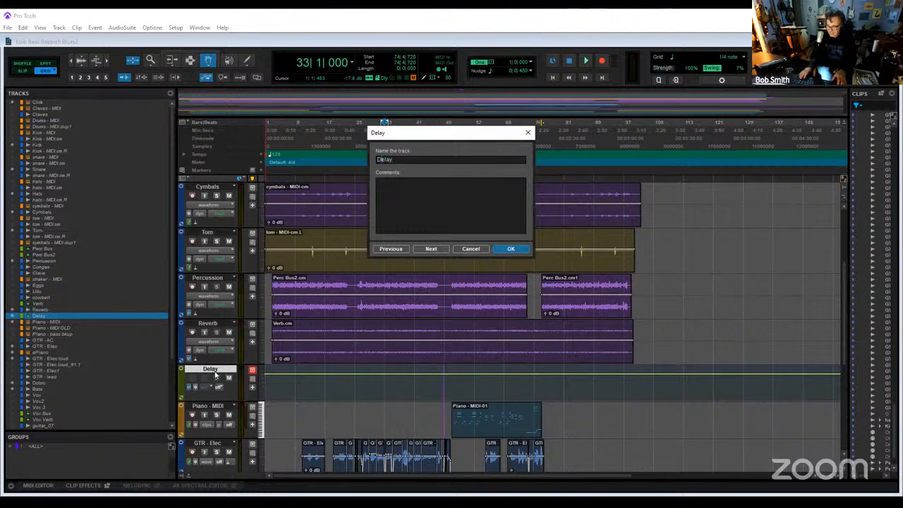
text(orig)
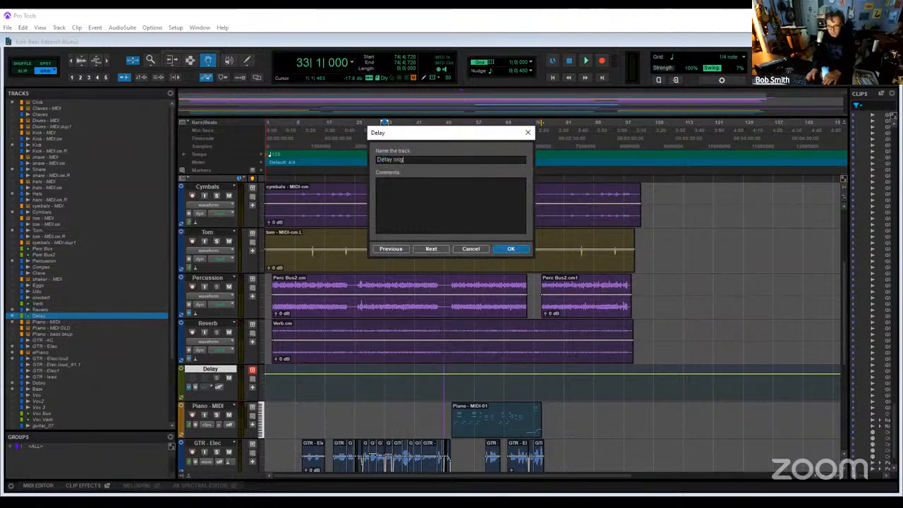
key(Return)
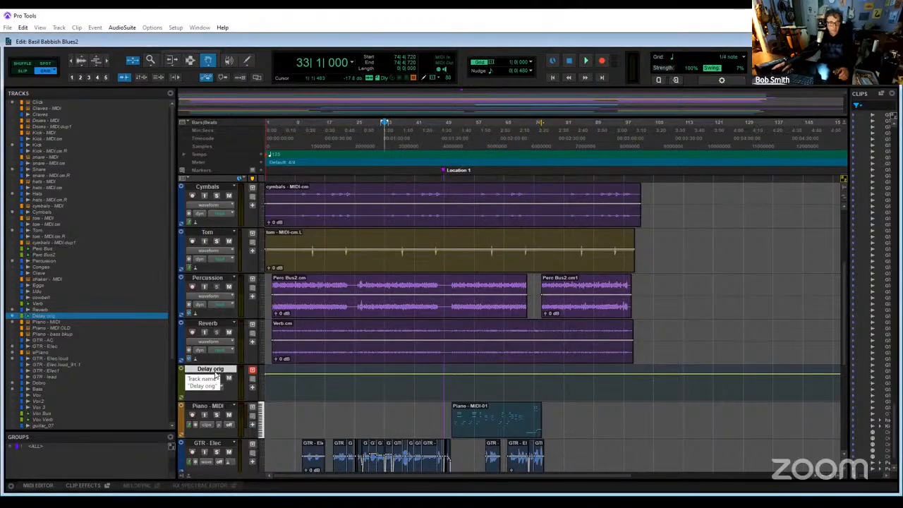
- Commit the Delay orig track offline, copying sends, group assignments and Elastic Audio algorithm, with the source track hidden and made inactive
right_click(215, 376)
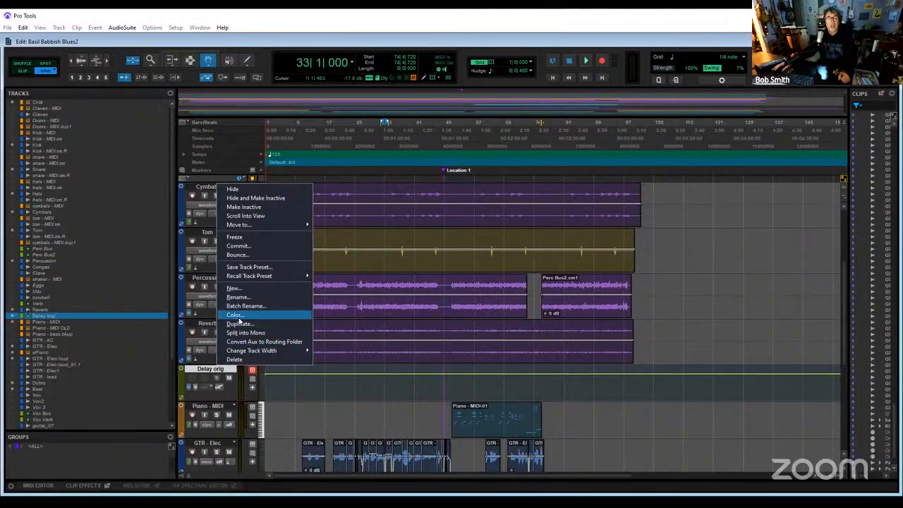
click(238, 245)
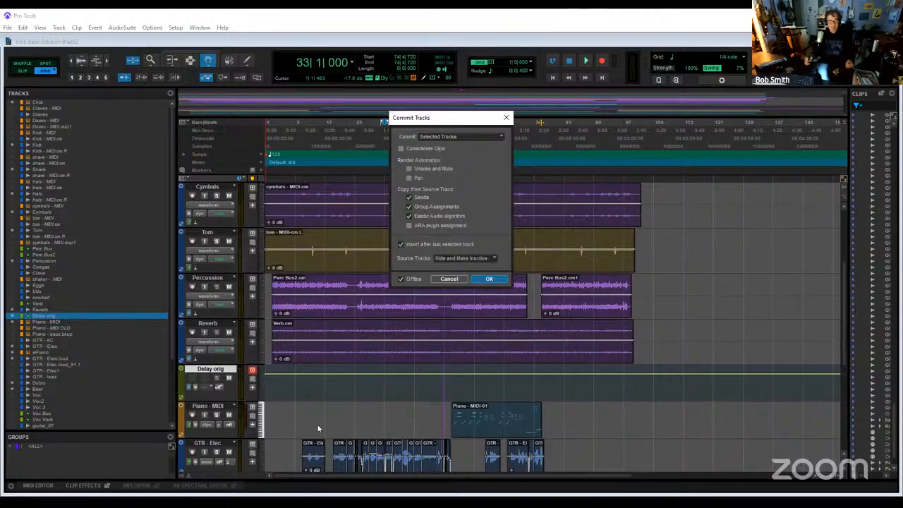
key(Return)
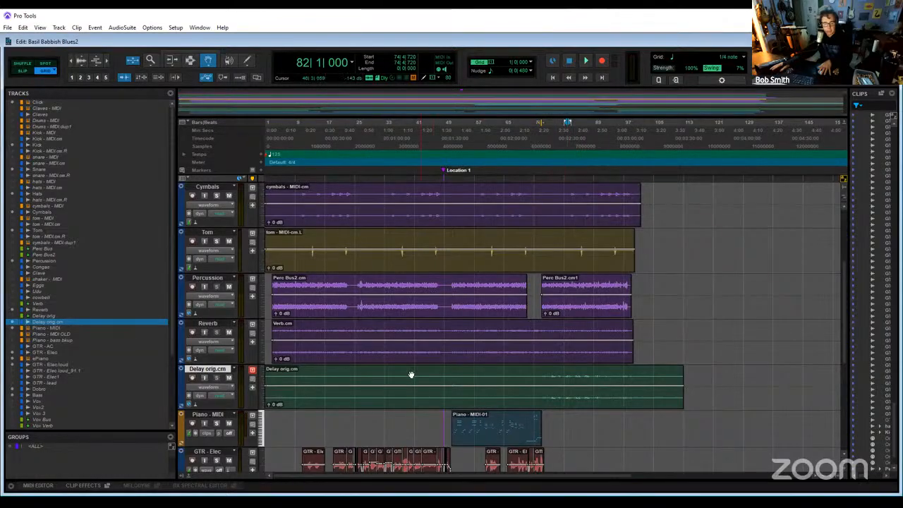
- Audition the committed delay track from bar 82 in solo, clear the solo and mutes, and play the full mix from there
key(space)
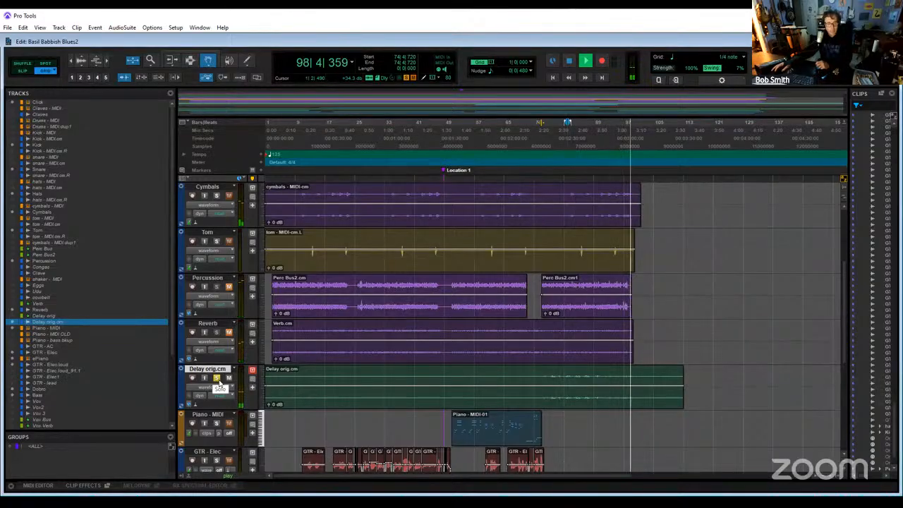
key(space)
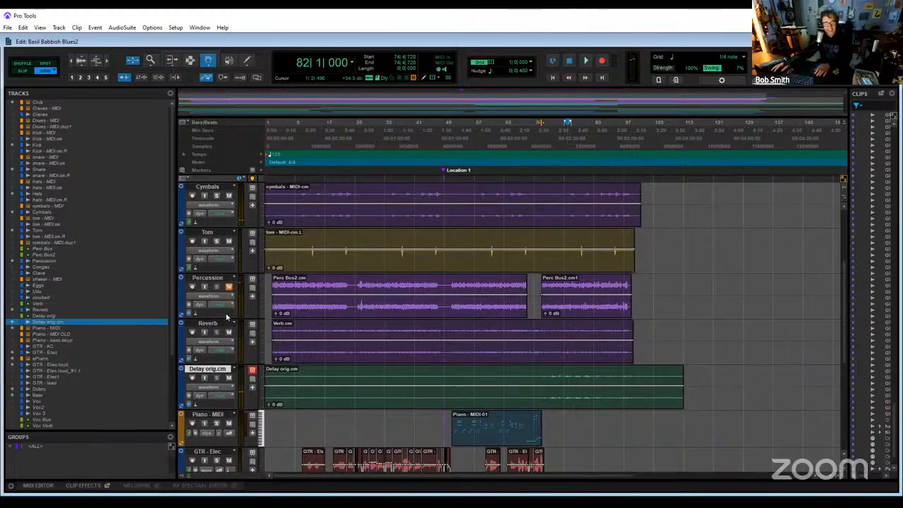
key(space)
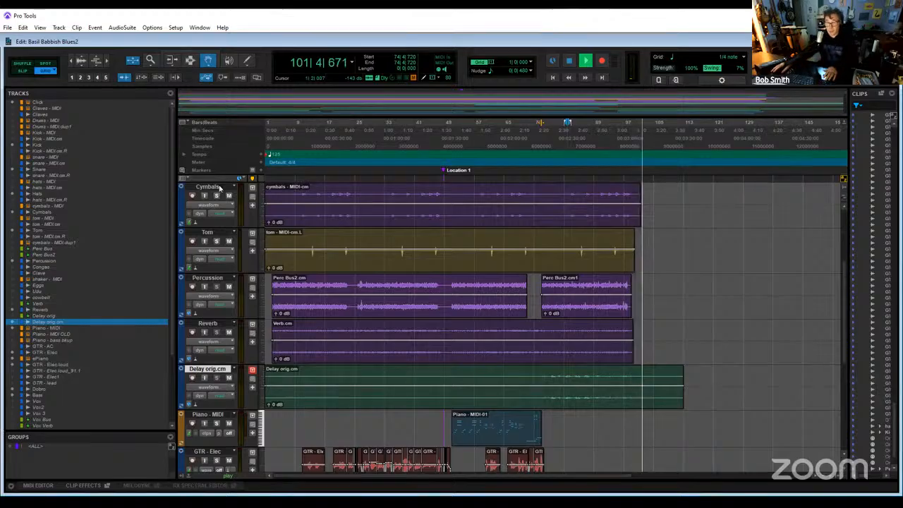
key(space)
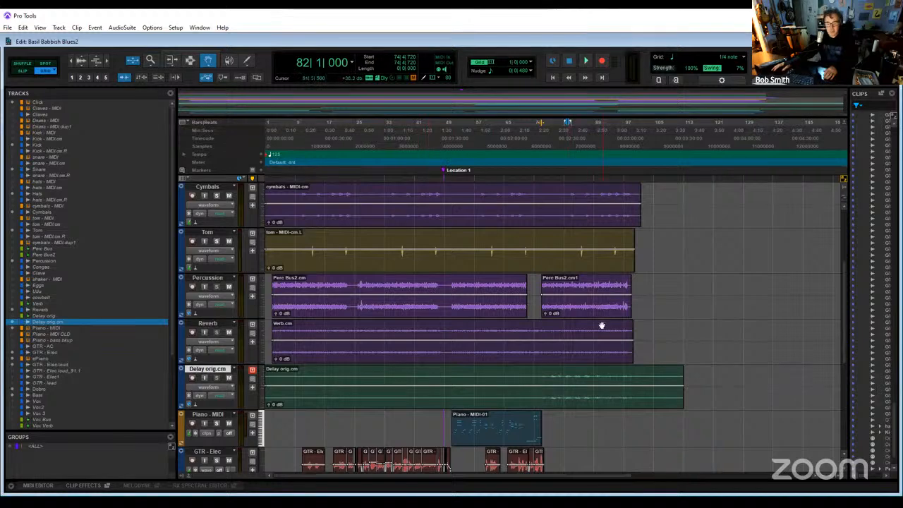
- In the mixer, rename the committed delay track as Delay and save the session
key(ctrl+equal)
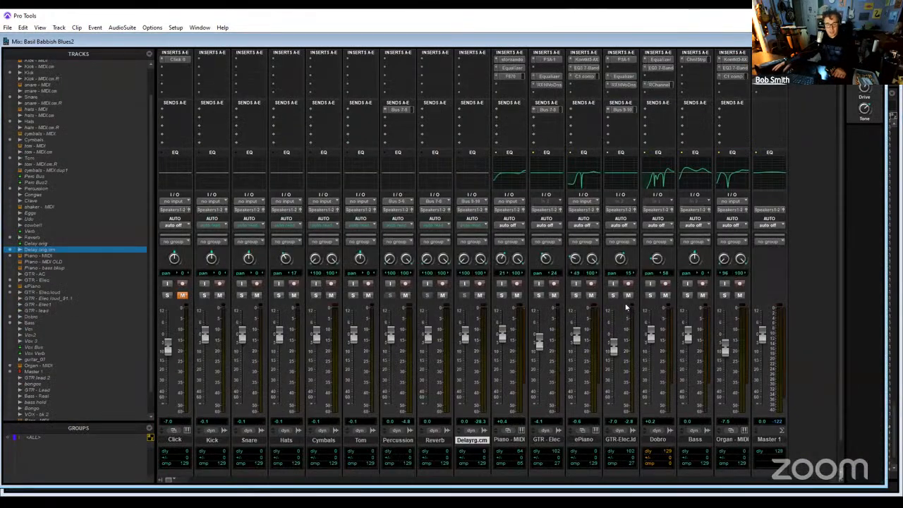
double_click(482, 441)
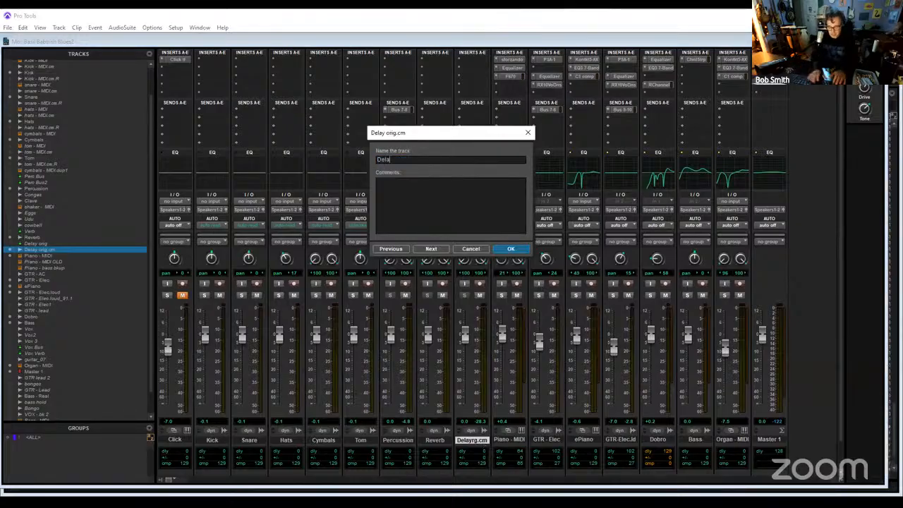
key(Return)
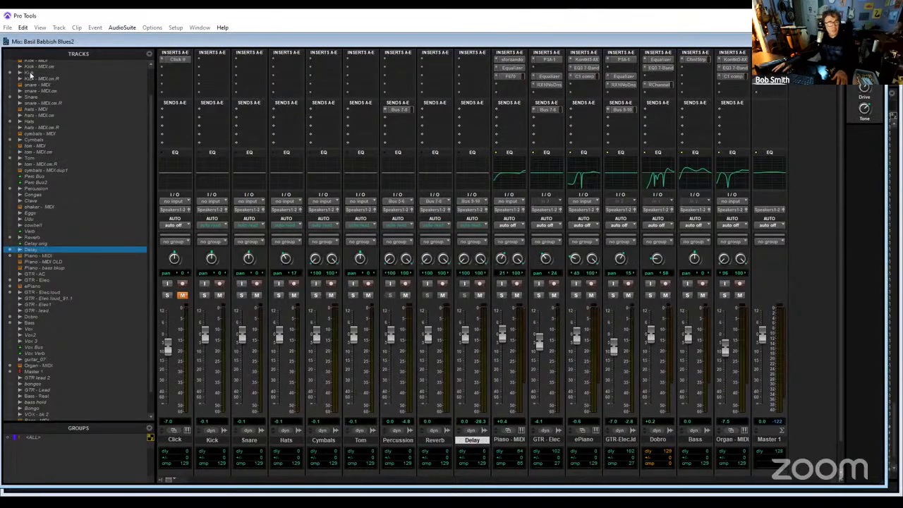
click(5, 29)
click(11, 86)
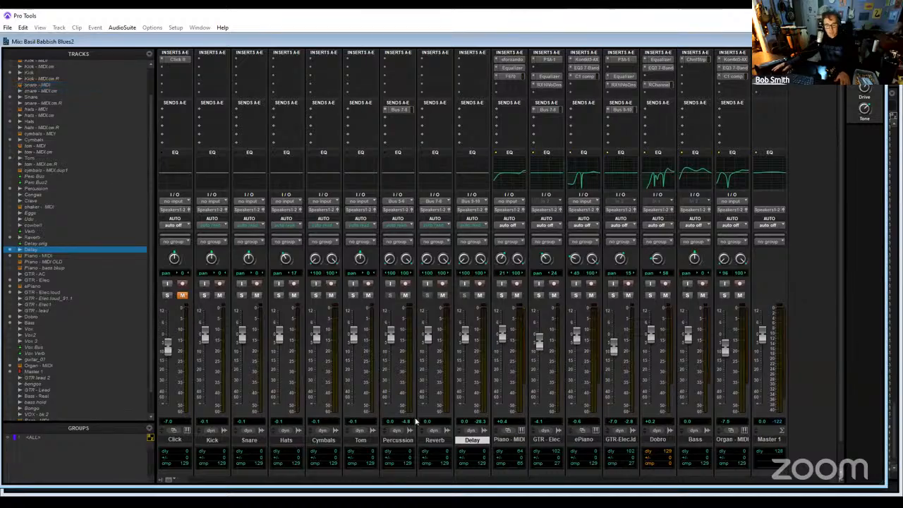
- Commit the Piano - MIDI track offline, copying sends, group assignments and Elastic Audio algorithm, with the source track hidden and made inactive
right_click(516, 443)
click(567, 251)
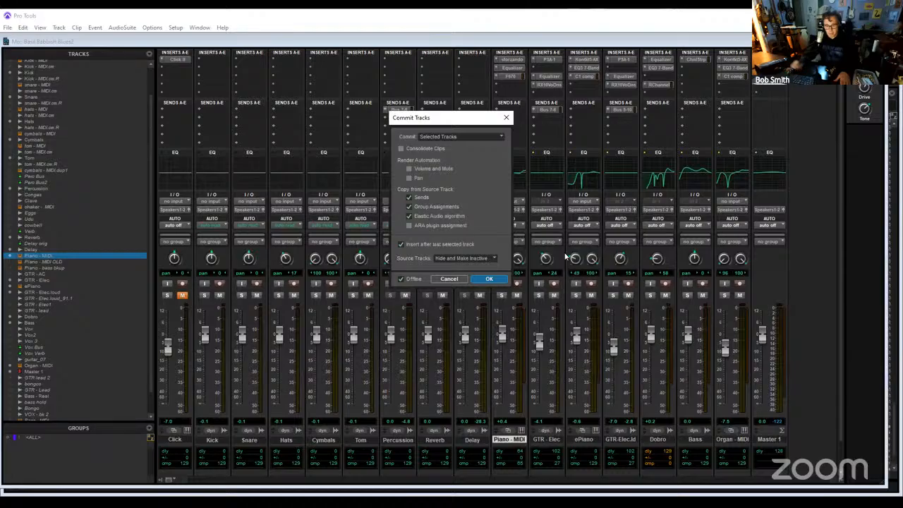
key(Return)
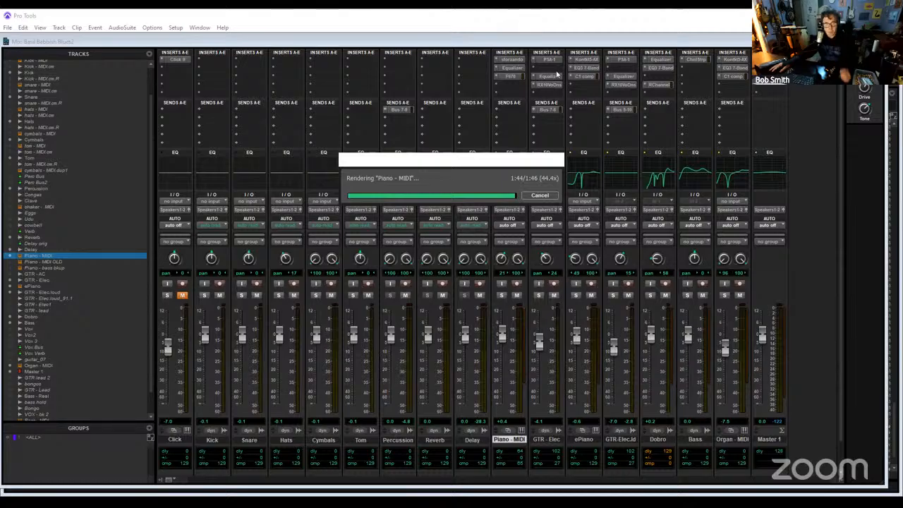
- Remove the Bus 7-8 send from the Percussion track and rename the committed piano track as Piano
click(386, 111)
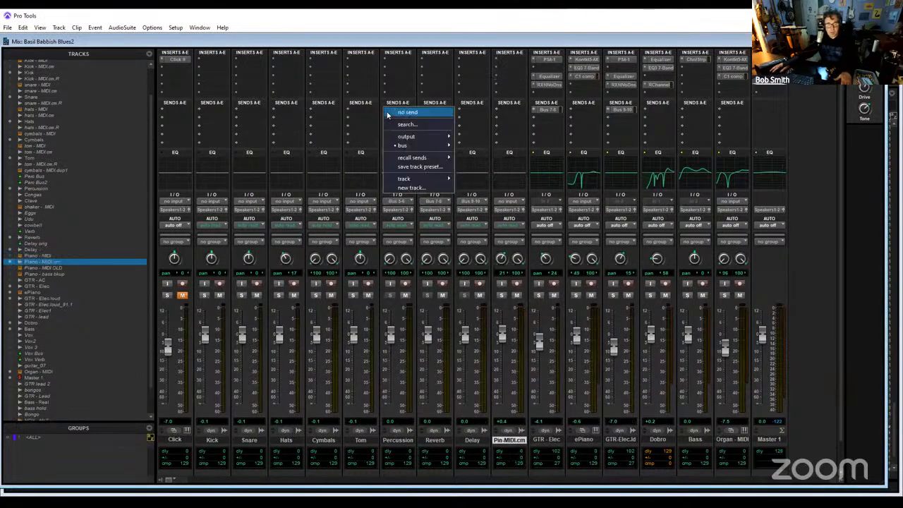
click(508, 445)
double_click(508, 442)
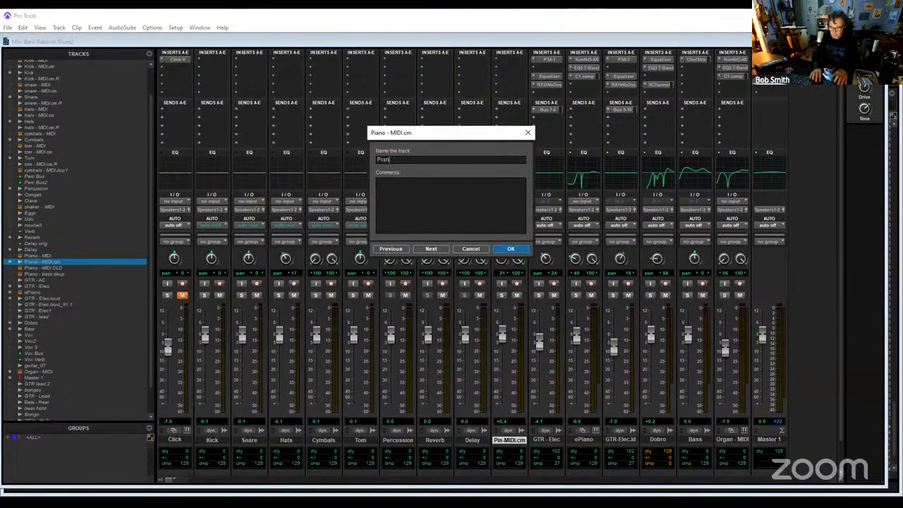
key(Return)
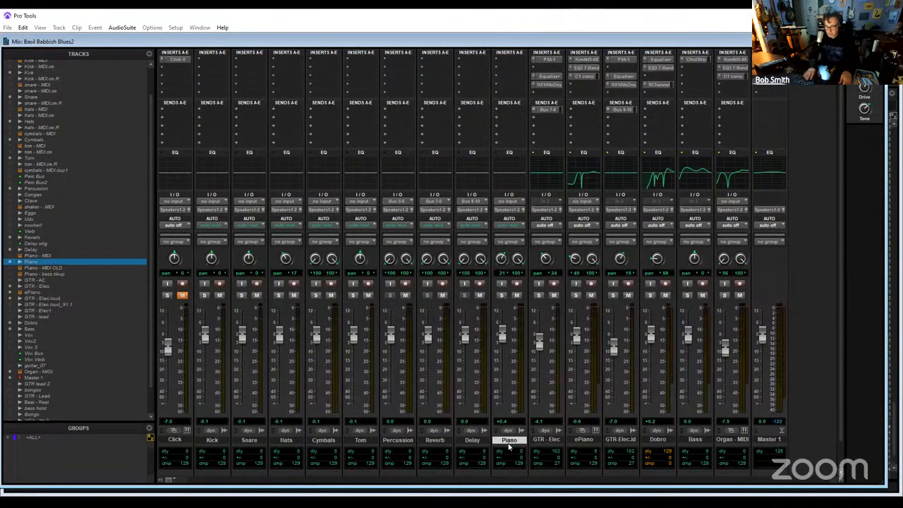
- Audition the Piano track from bar 56 in the Edit window, clear its solo, and leave Percussion, Reverb and Delay muted
key(ctrl+equal)
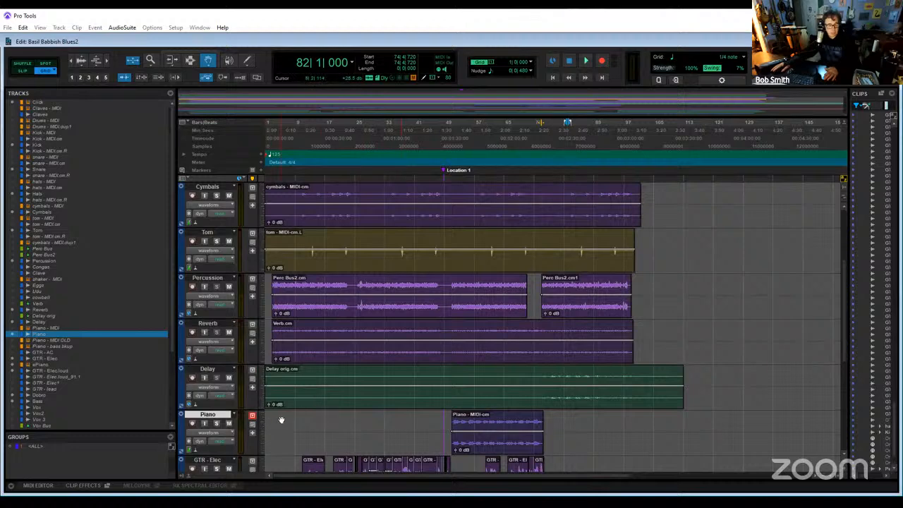
scroll(280, 420, down, 3)
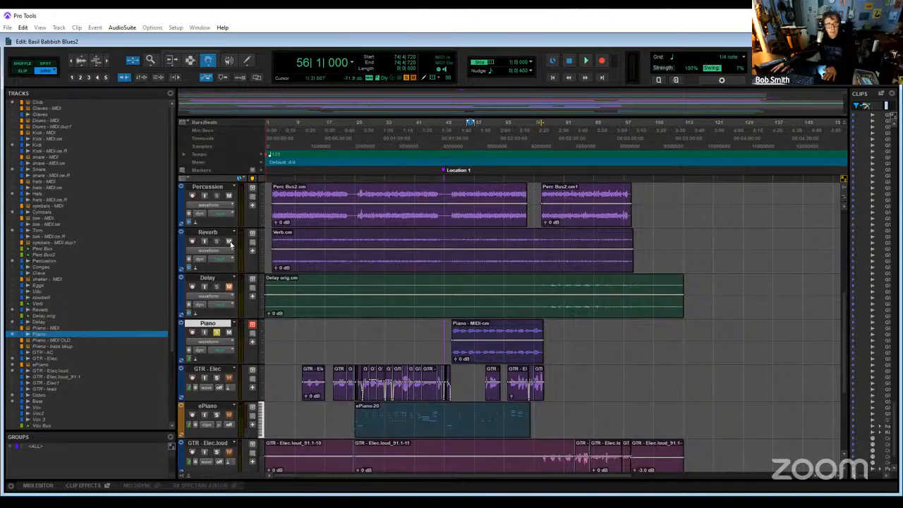
key(space)
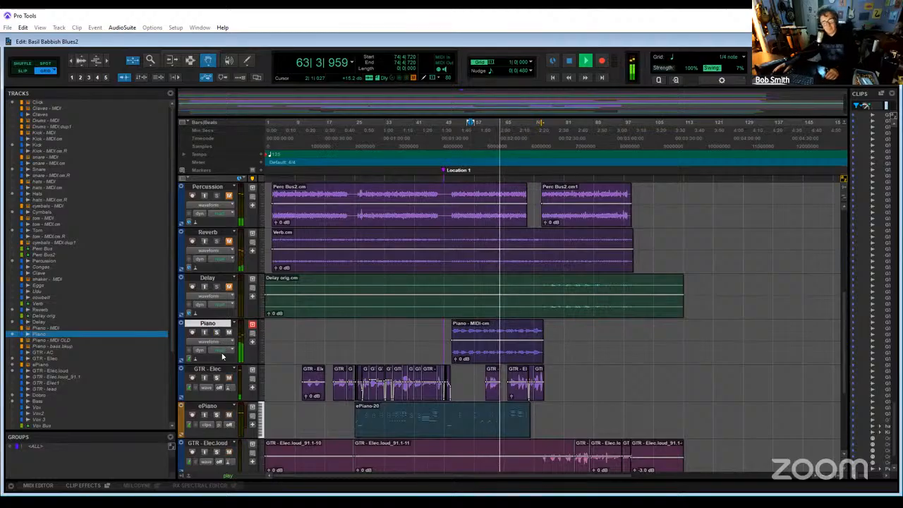
key(space)
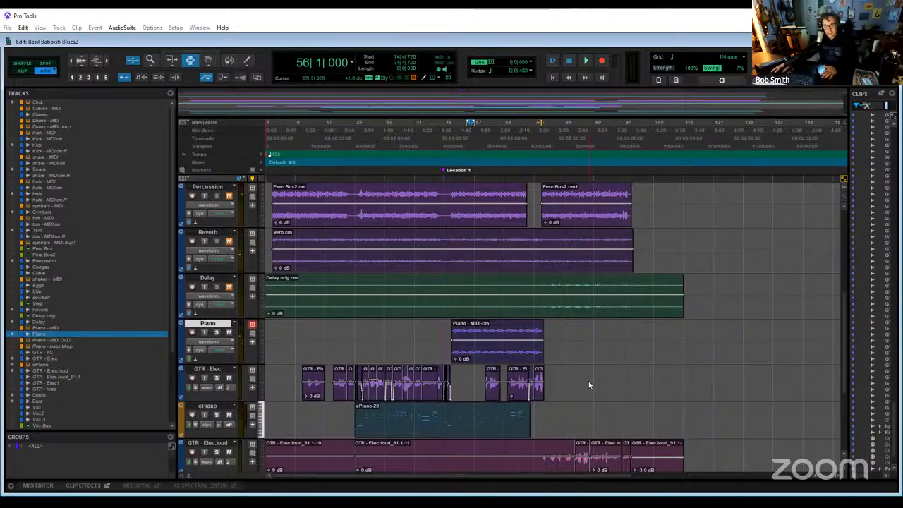
drag(641, 392, 276, 386)
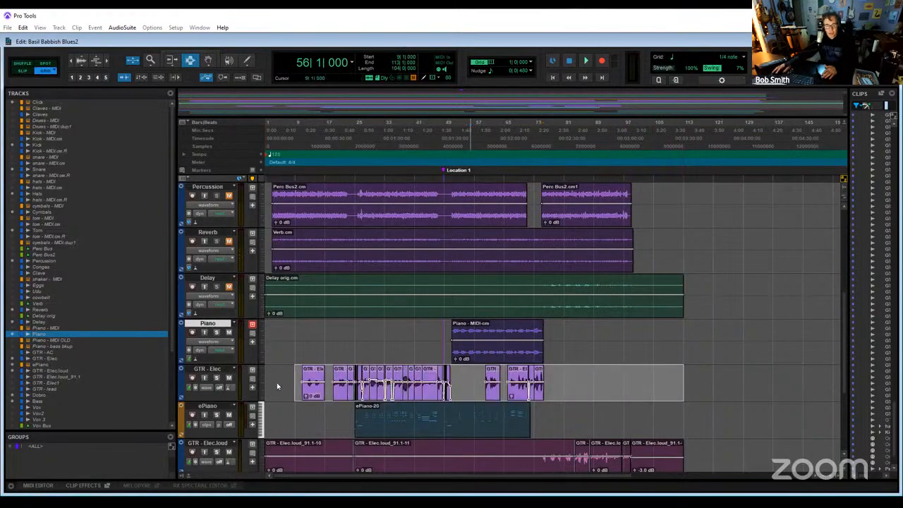
click(638, 386)
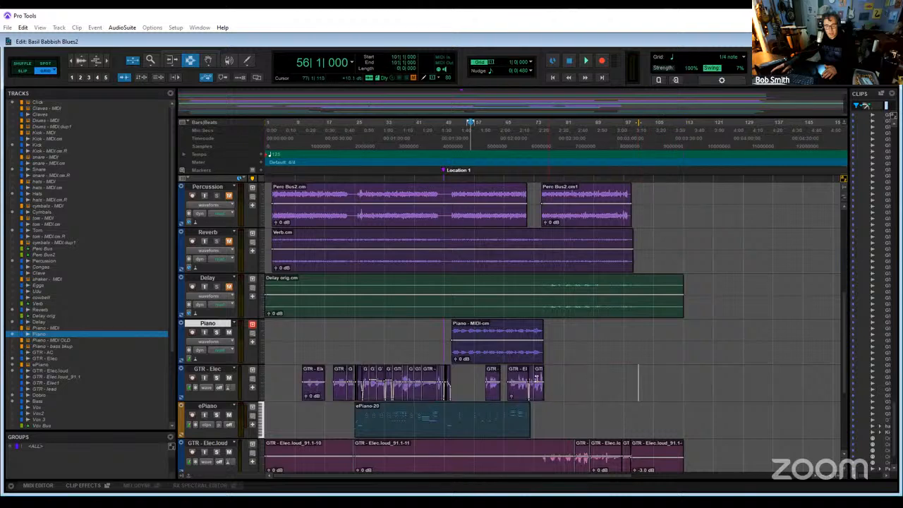
drag(553, 385, 275, 386)
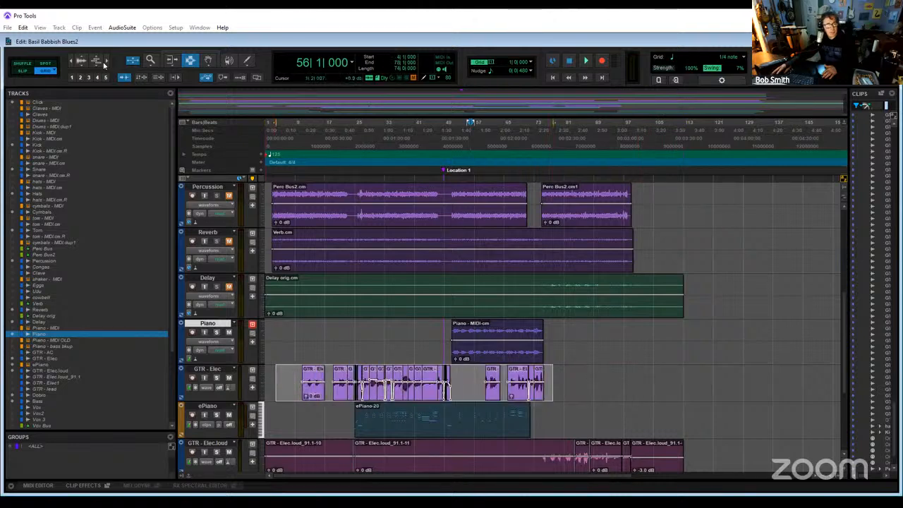
click(649, 385)
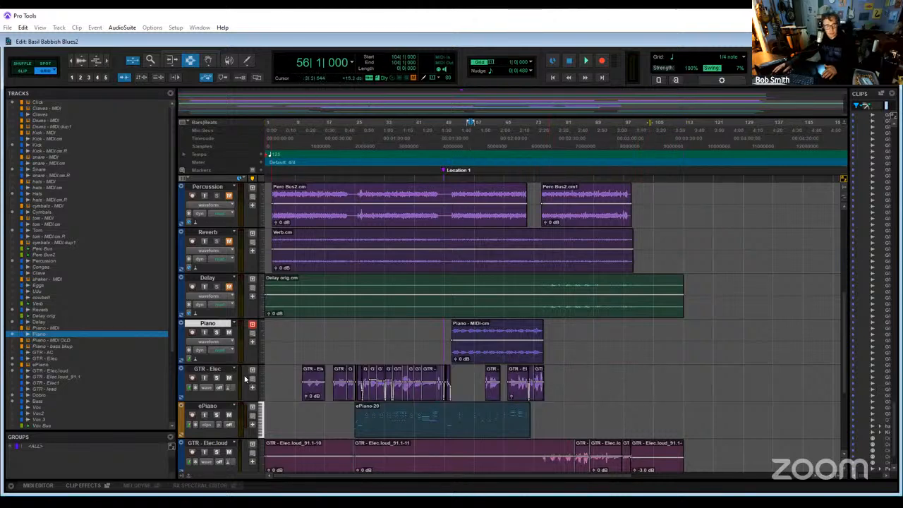
- Commit the GTR - Elec track offline, copying sends, group assignments and Elastic Audio algorithm, with the source track hidden and made inactive
click(213, 370)
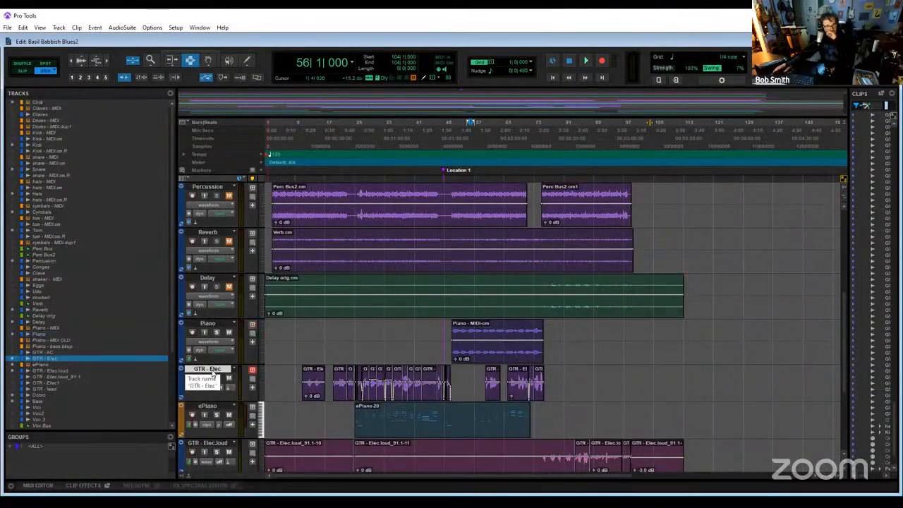
right_click(213, 372)
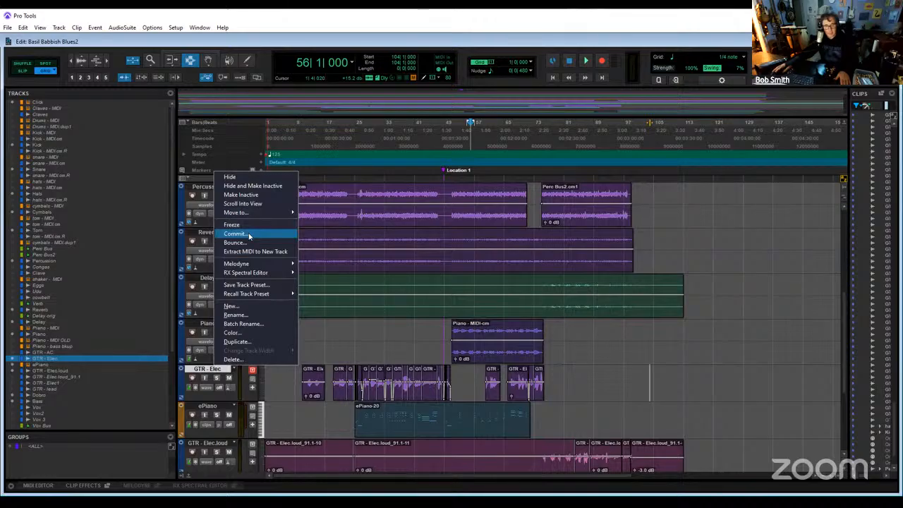
click(249, 236)
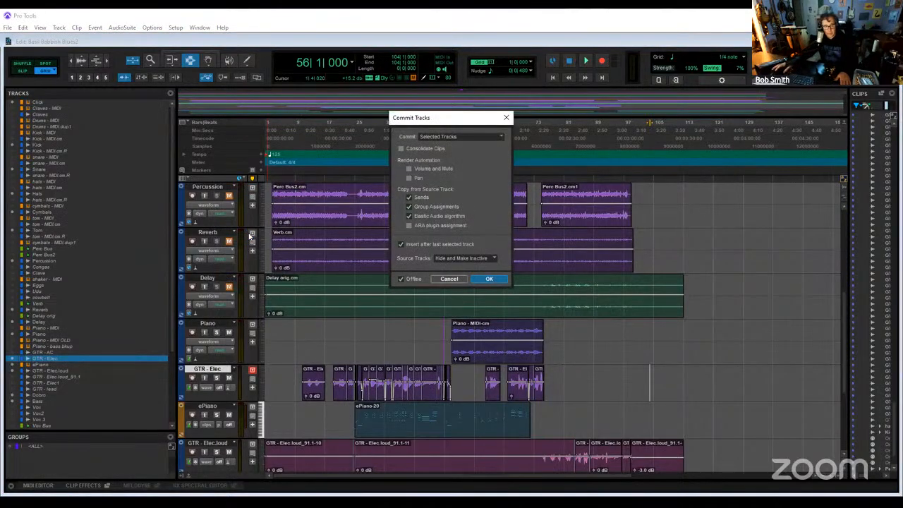
key(Return)
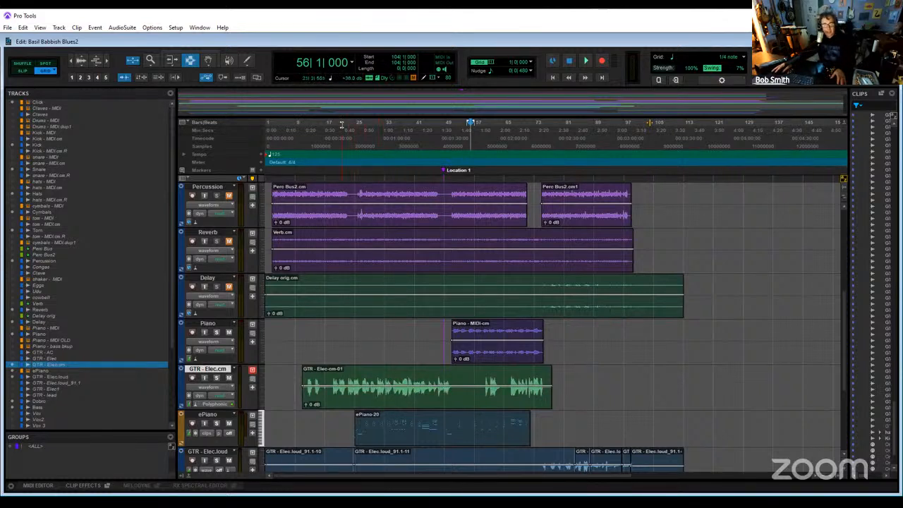
- Audition the GTR - Elec.cm track from bar 22, soloed and within the mix, and clear its solo
key(space)
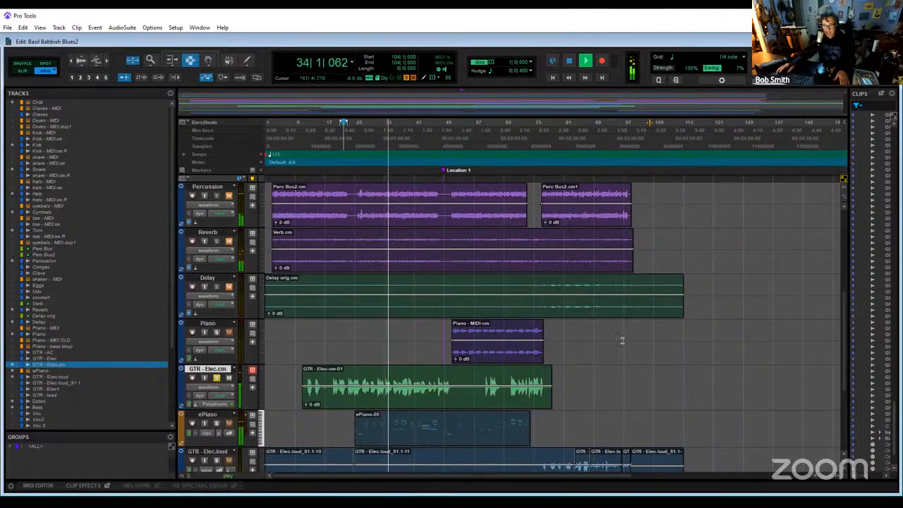
scroll(785, 322, down, 3)
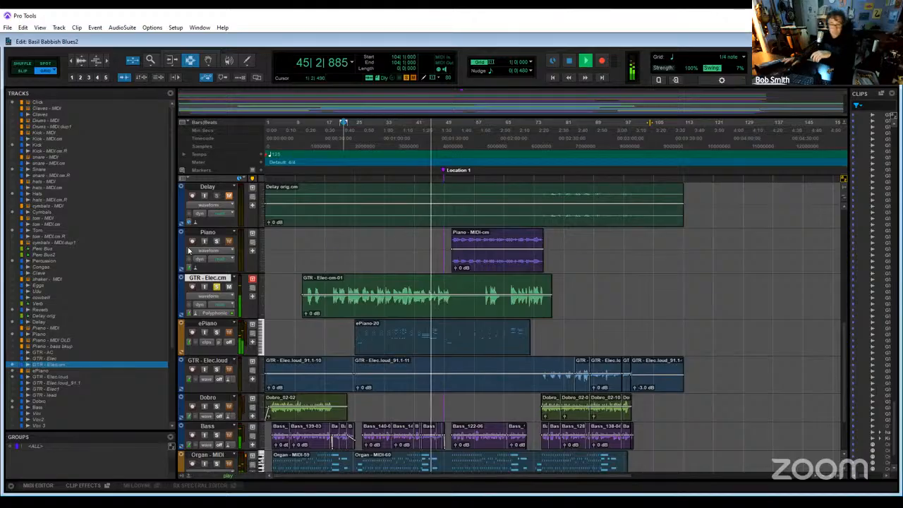
key(space)
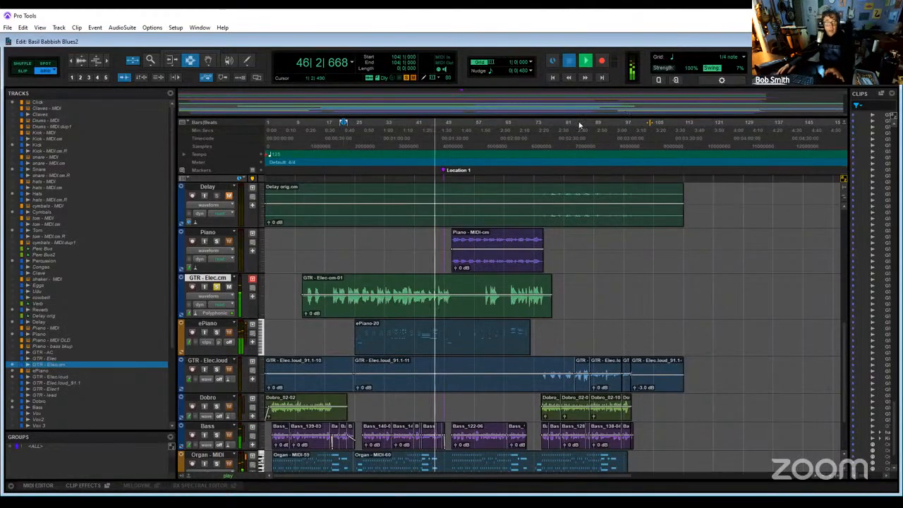
key(space)
click(216, 287)
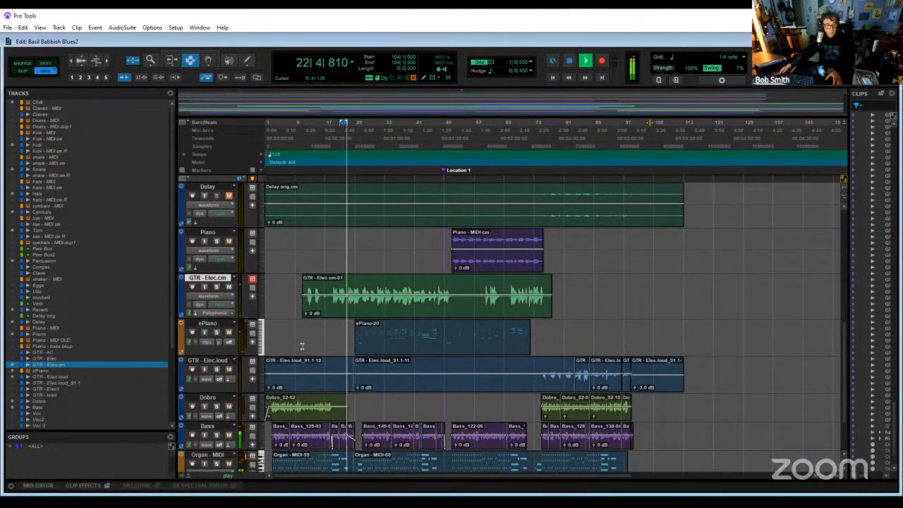
key(space)
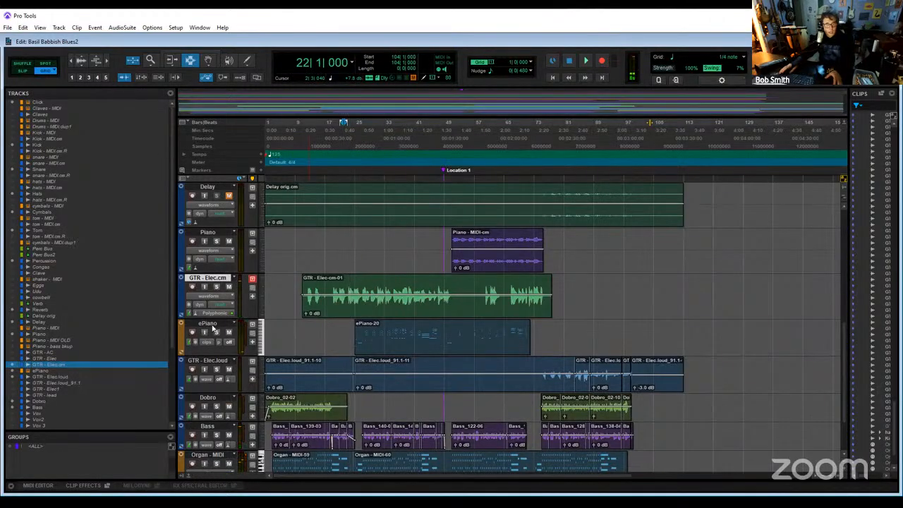
- Rename the ePiano track as ePiano MIDI
right_click(212, 323)
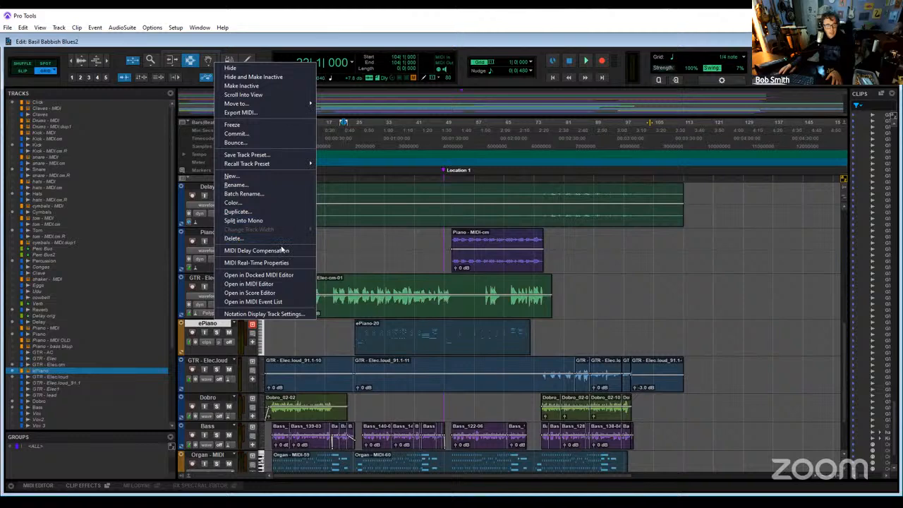
click(216, 329)
double_click(209, 323)
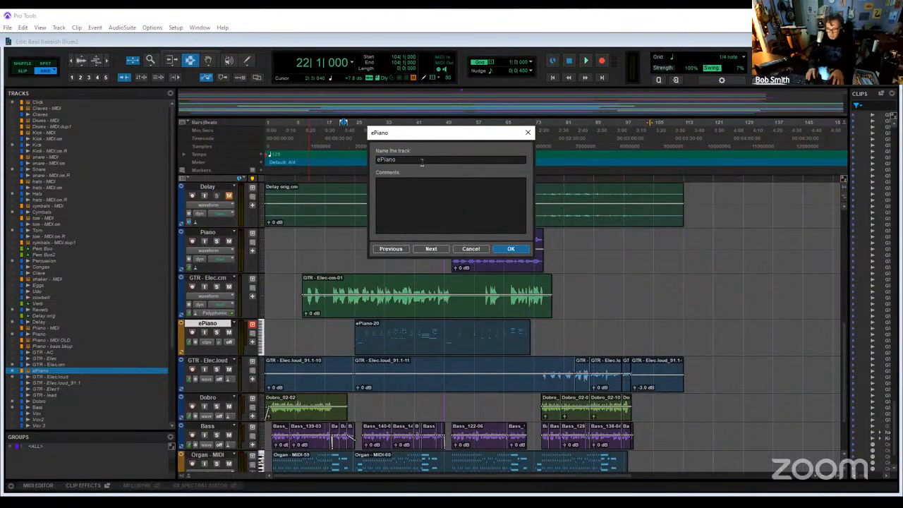
text(MIDI)
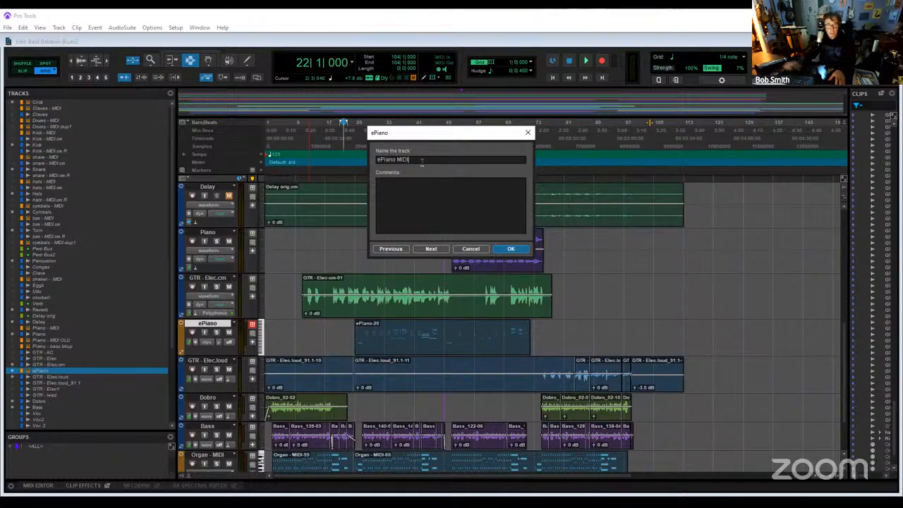
key(Return)
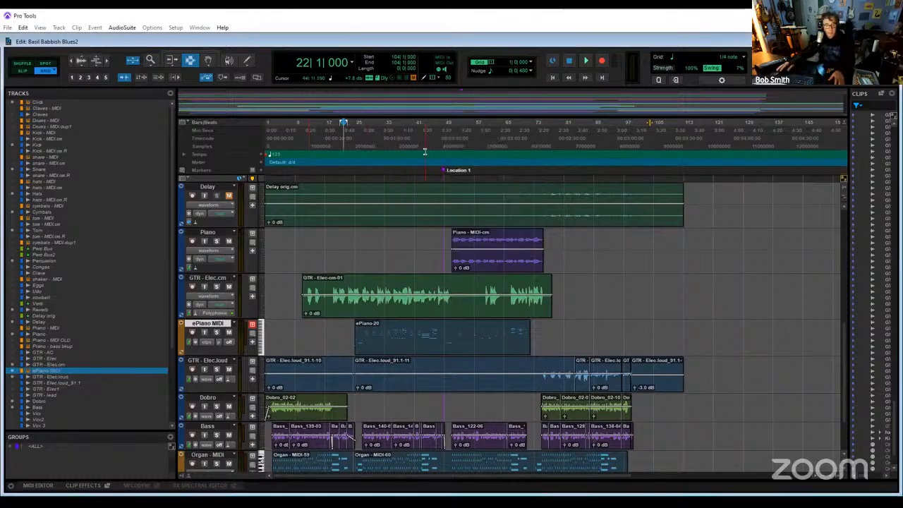
- Commit the ePiano MIDI track offline, copying sends, groups and Elastic Audio, with the source hidden and inactive, and rename the committed track as Rhodes
right_click(210, 327)
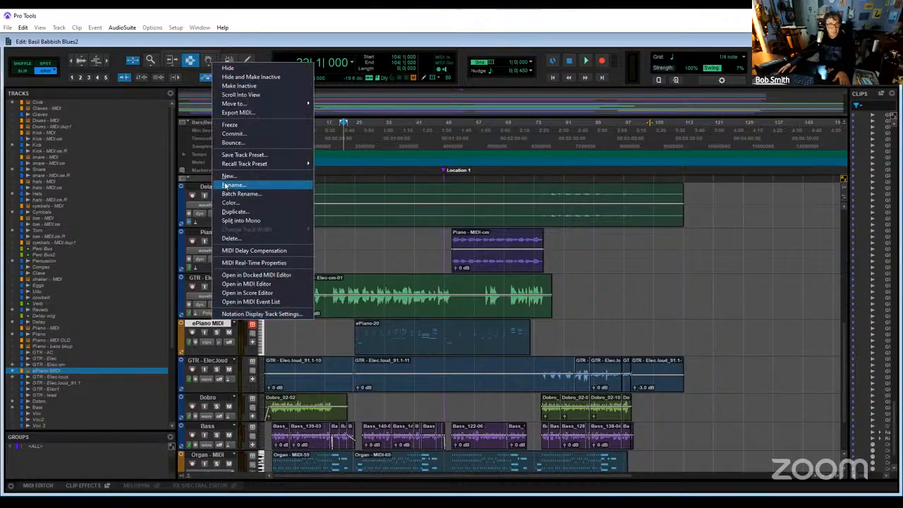
click(256, 137)
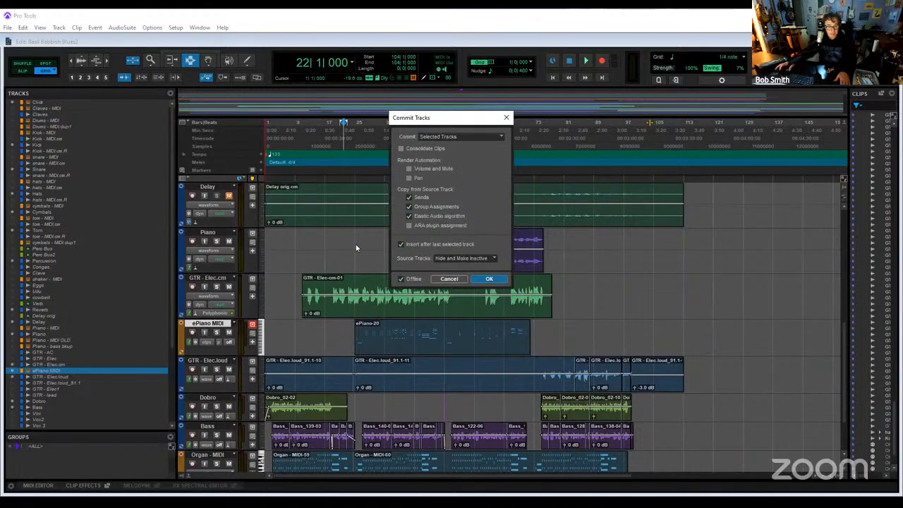
key(Return)
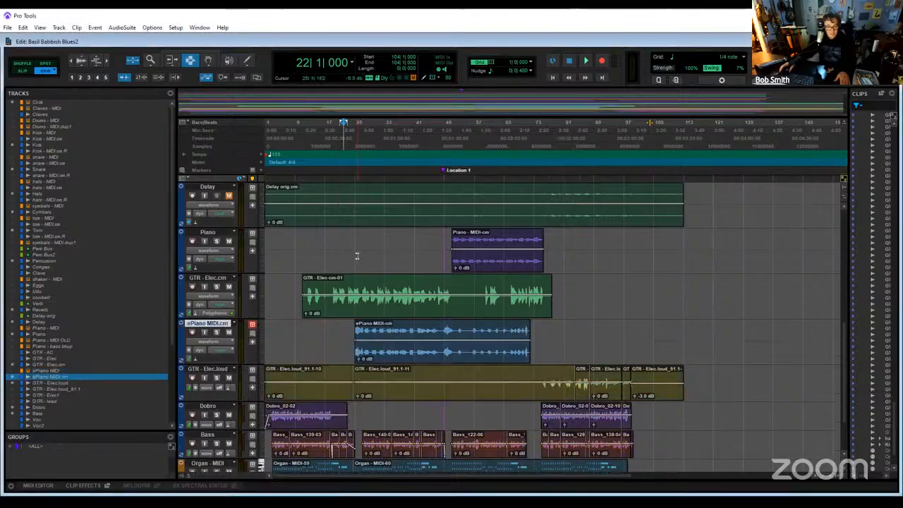
double_click(212, 326)
text(Rhodes)
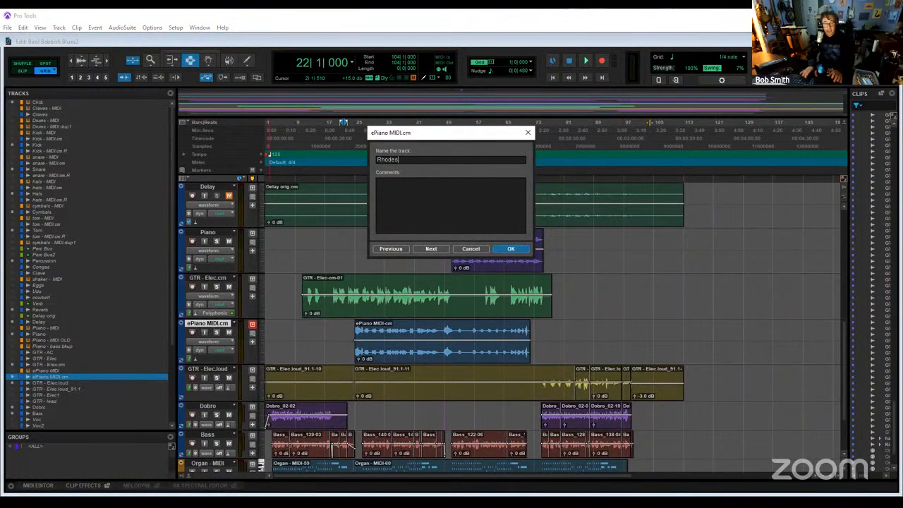
key(Return)
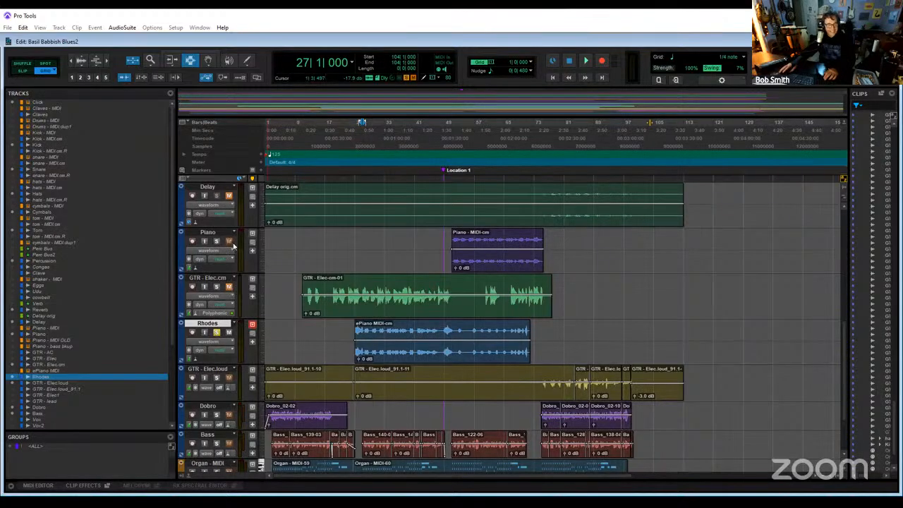
- Audition the Rhodes track from bar 27, soloed and within the mix, with Piano and GTR - Elec.cm muted
scroll(230, 243, up, 3)
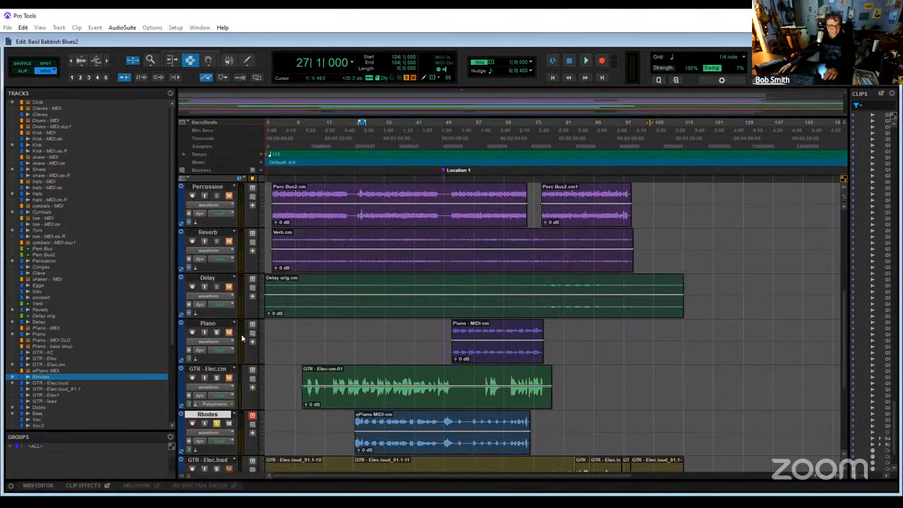
scroll(241, 341, down, 3)
key(space)
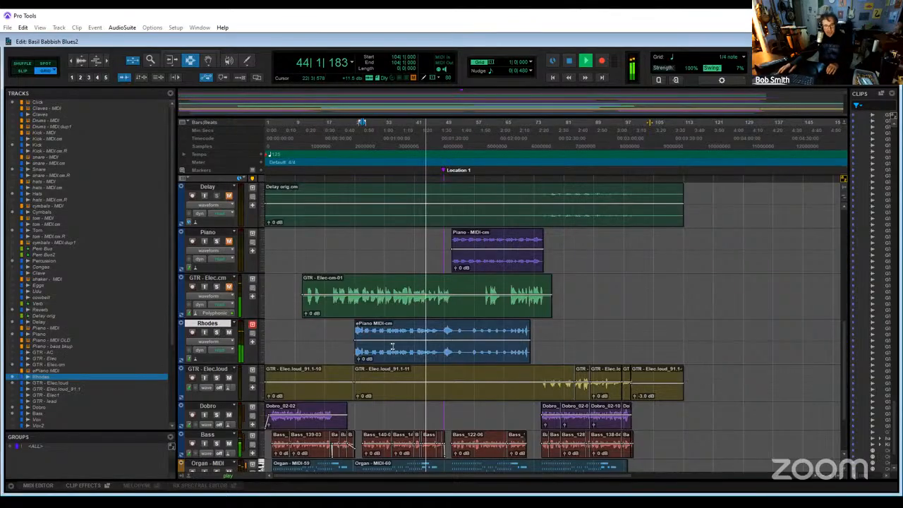
scroll(219, 341, down, 3)
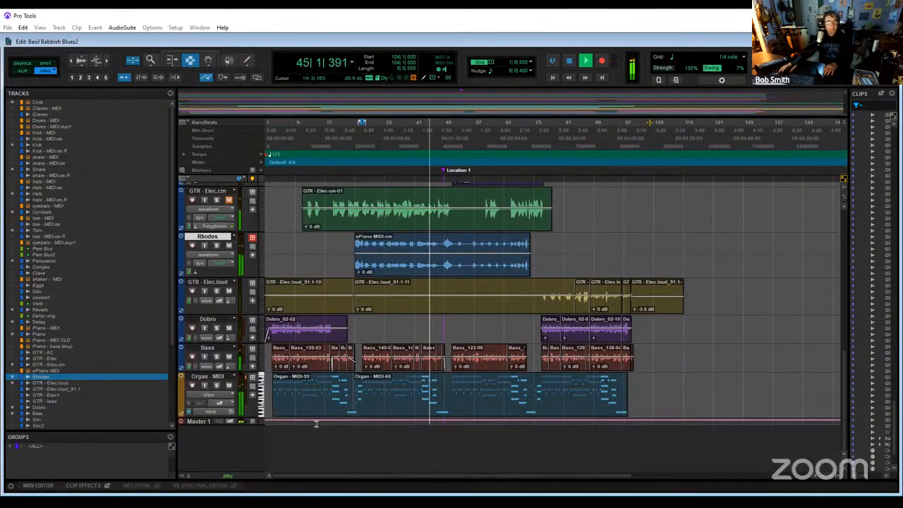
key(space)
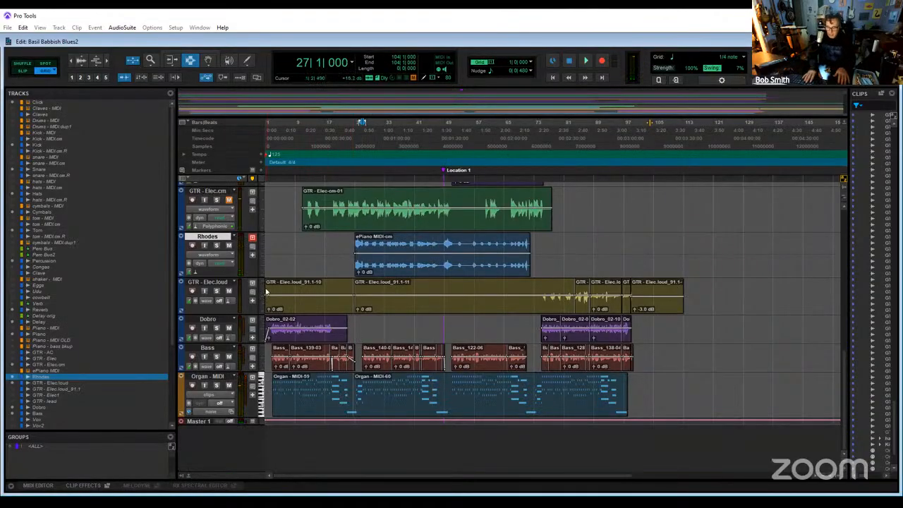
- In the Mix window, remove the Bus 7-8 send from the GTR - Elec.cm track and rename the track as GTR1
key(ctrl+equal)
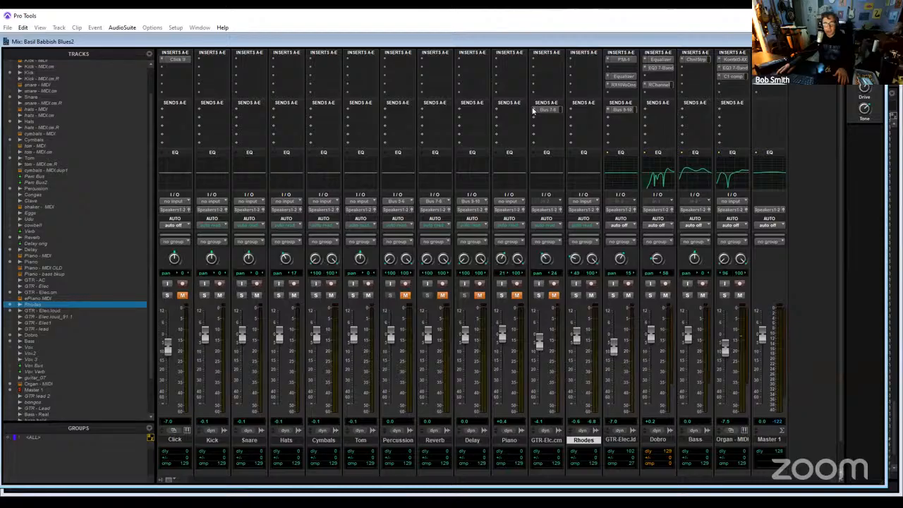
click(539, 111)
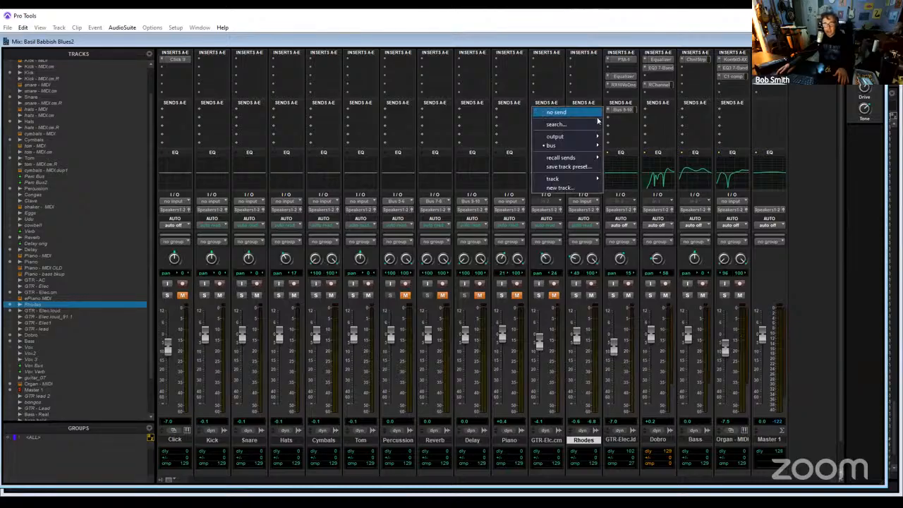
click(609, 110)
click(605, 112)
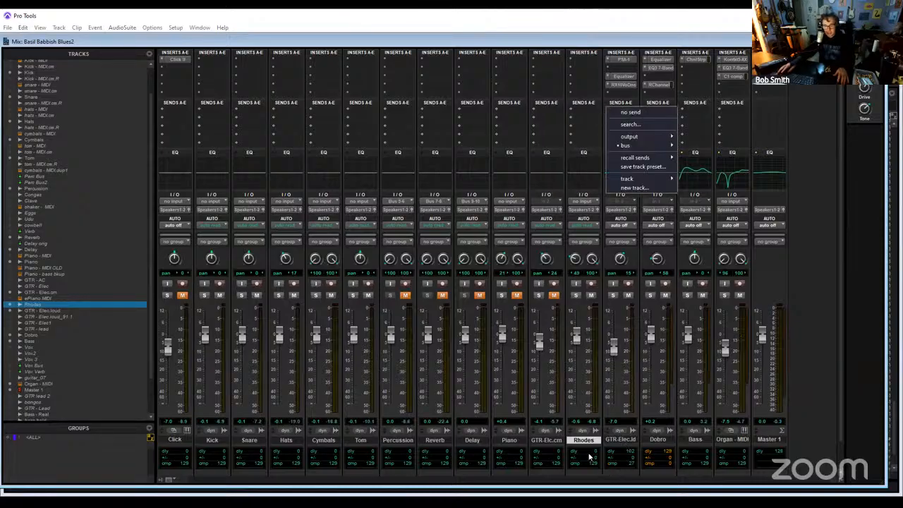
click(549, 441)
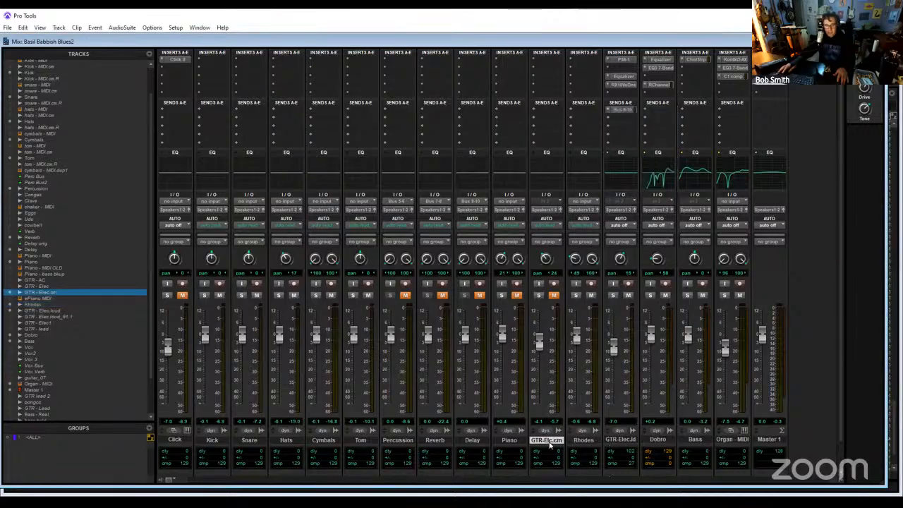
double_click(548, 440)
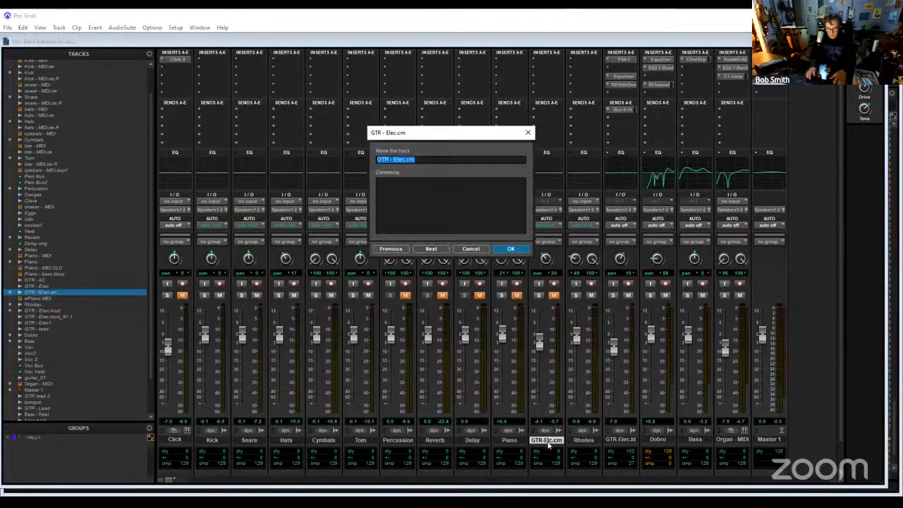
text(GTR l)
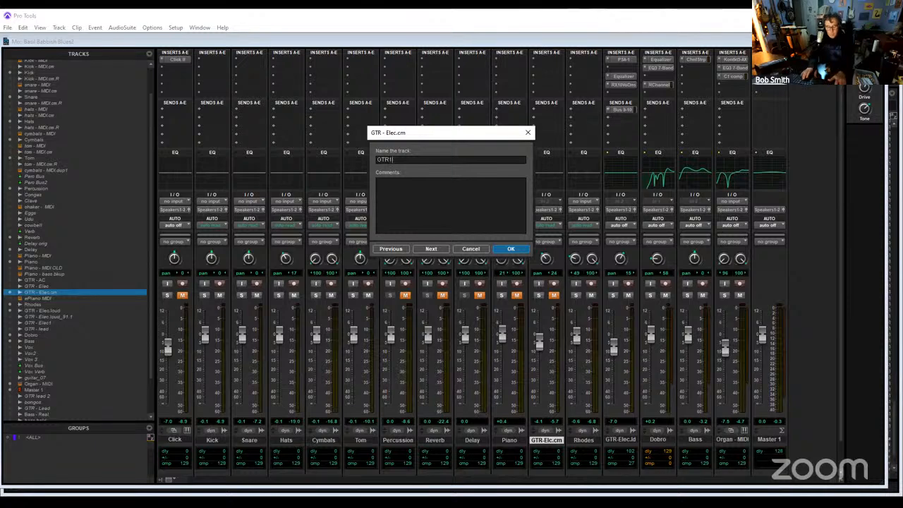
key(Return)
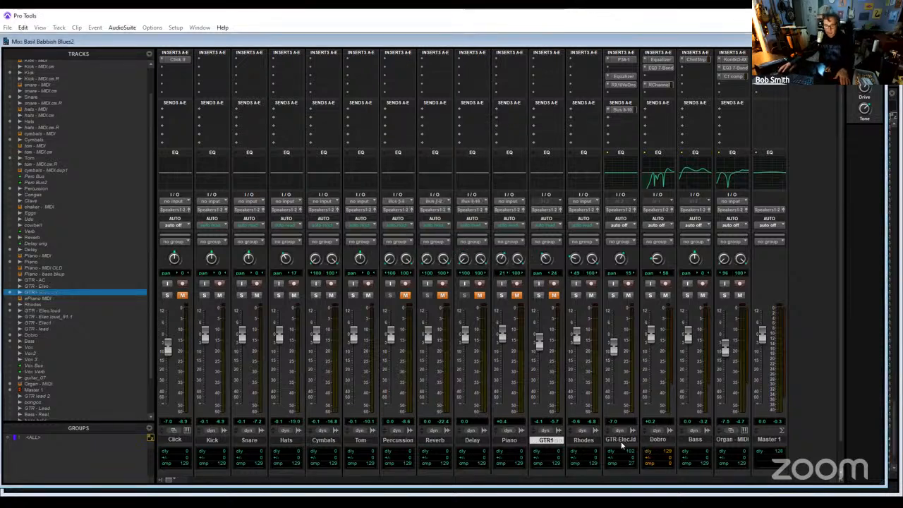
- Move GTR - Elec.loud before Rhodes and commit it offline, copying sends, groups and Elastic Audio, with the source hidden and inactive
drag(621, 441, 582, 443)
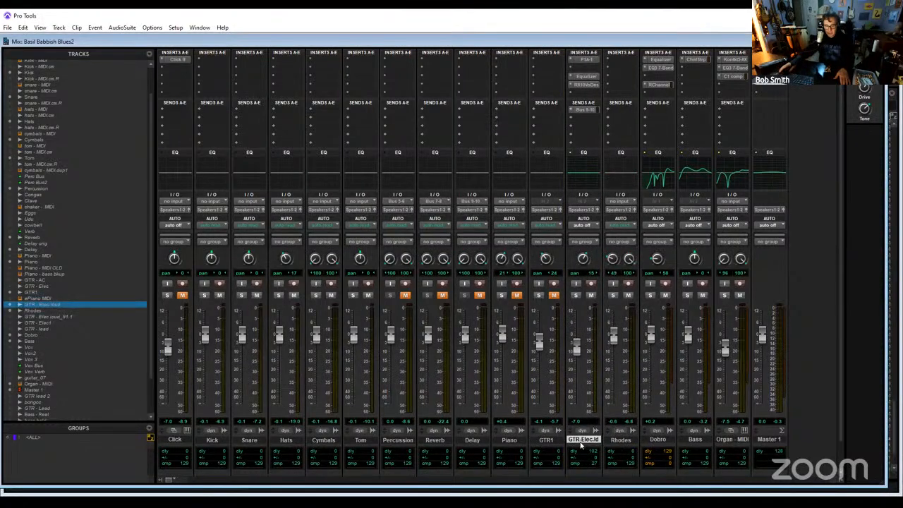
right_click(581, 443)
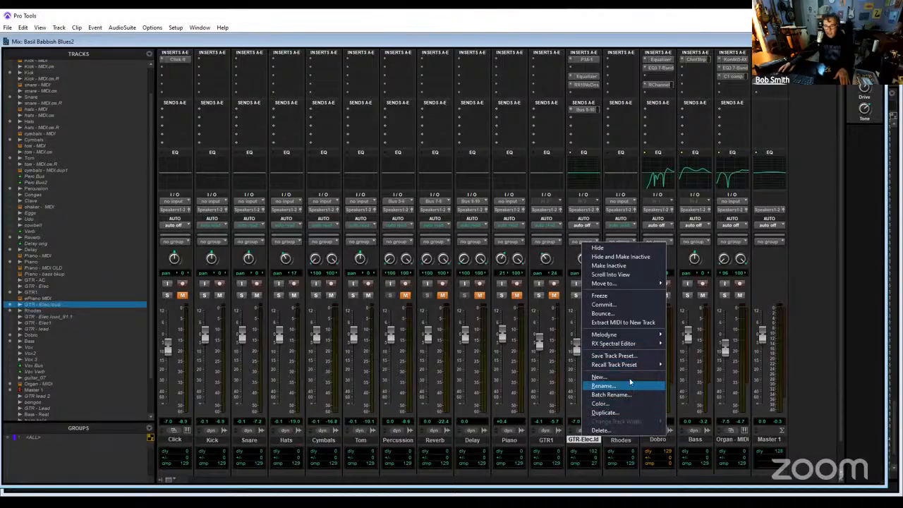
click(630, 304)
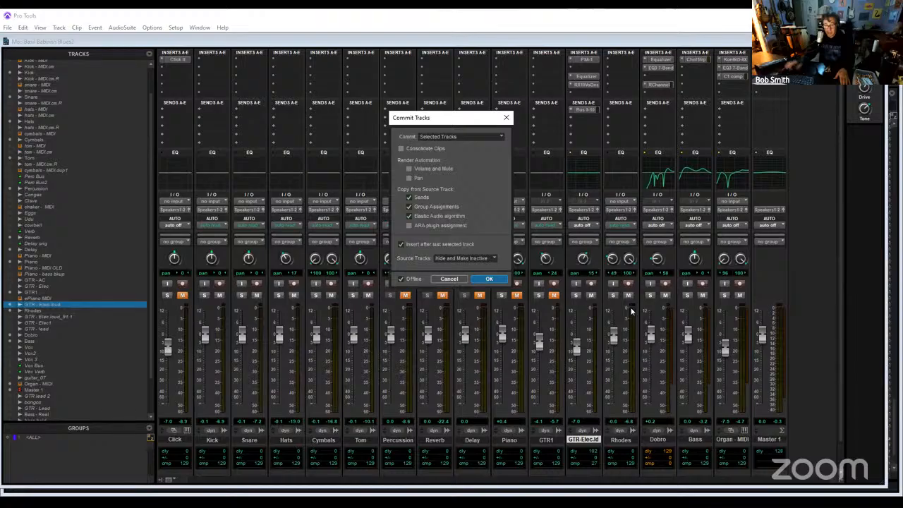
key(Return)
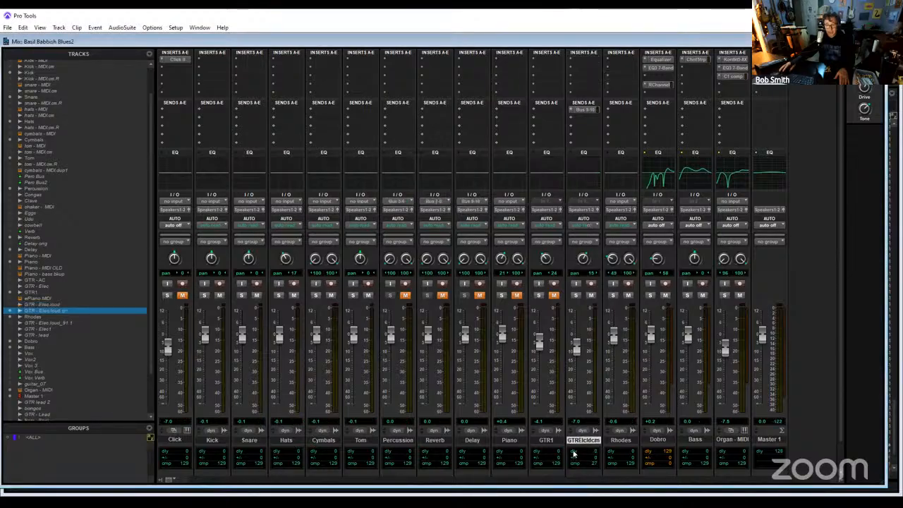
- Rename the committed GTR - Elec.loud.cm track as GTR2 and remove its Bus 9-10 send
double_click(583, 439)
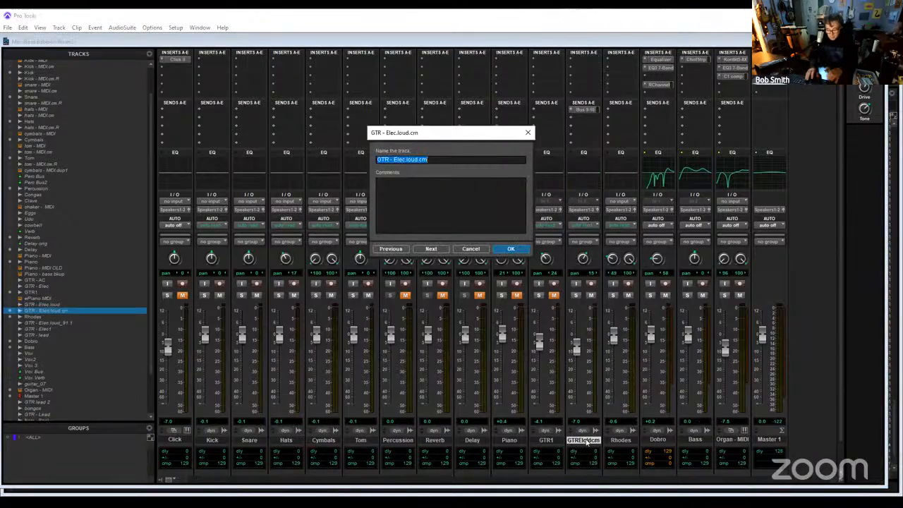
text(GTR)
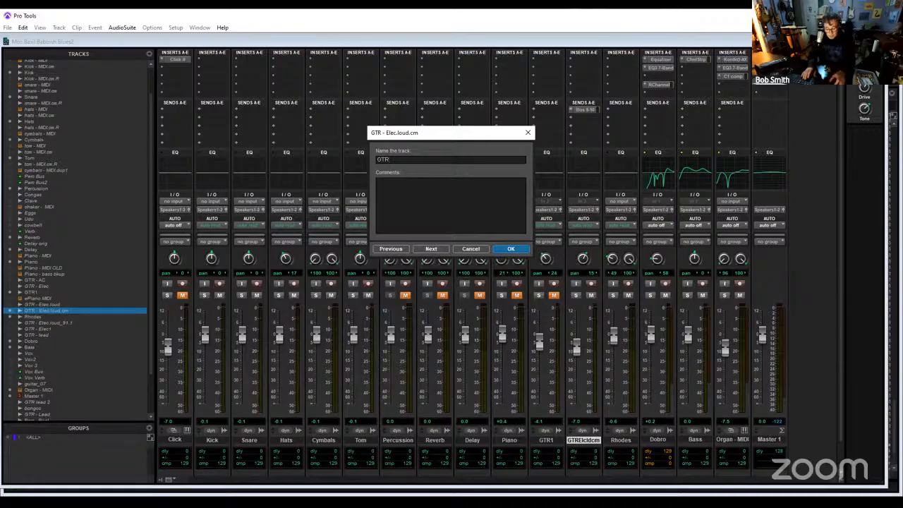
text(2)
key(Return)
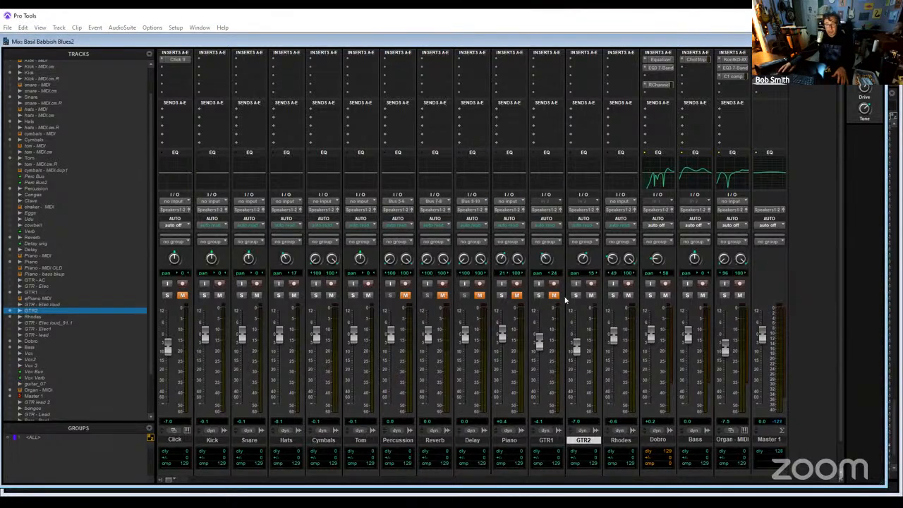
- Audition GTR1 and GTR2 soloed over the unmuted tracks, moving playback in the Edit window to bar 81
click(541, 296)
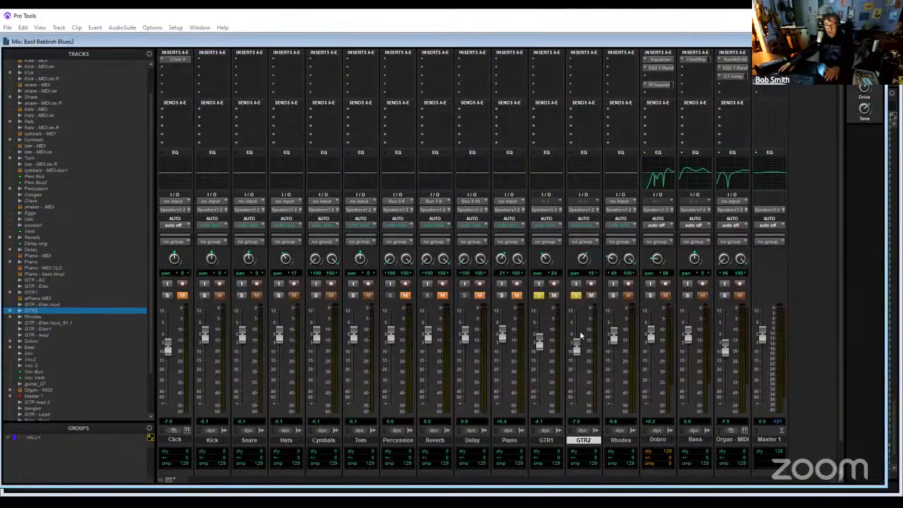
key(space)
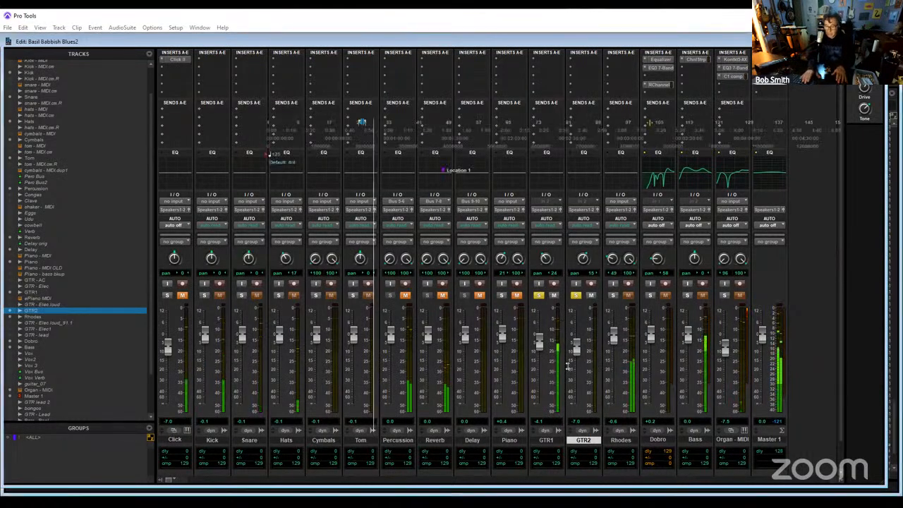
key(ctrl+equal)
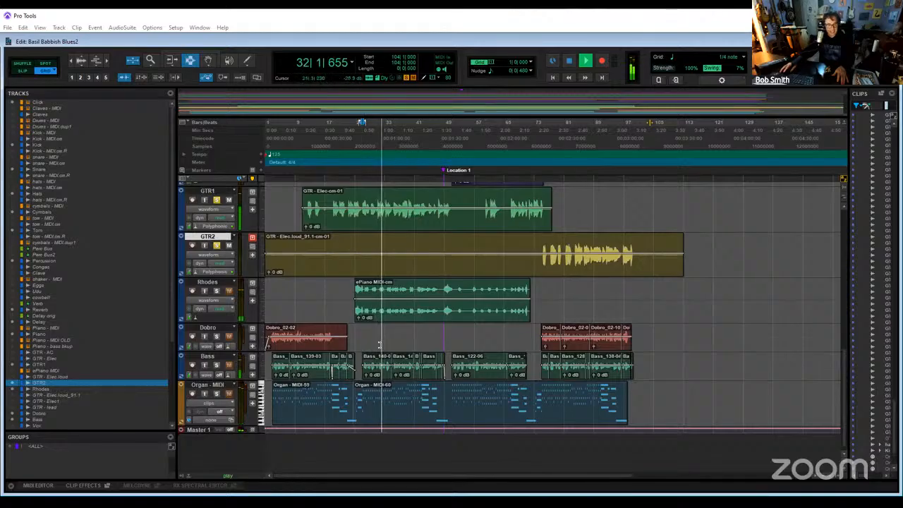
click(564, 130)
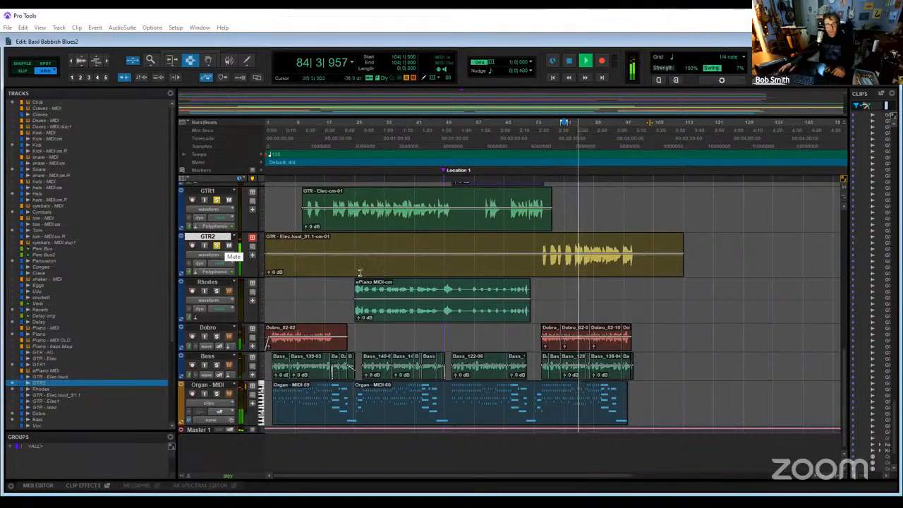
scroll(227, 254, up, 3)
scroll(227, 254, up, 2)
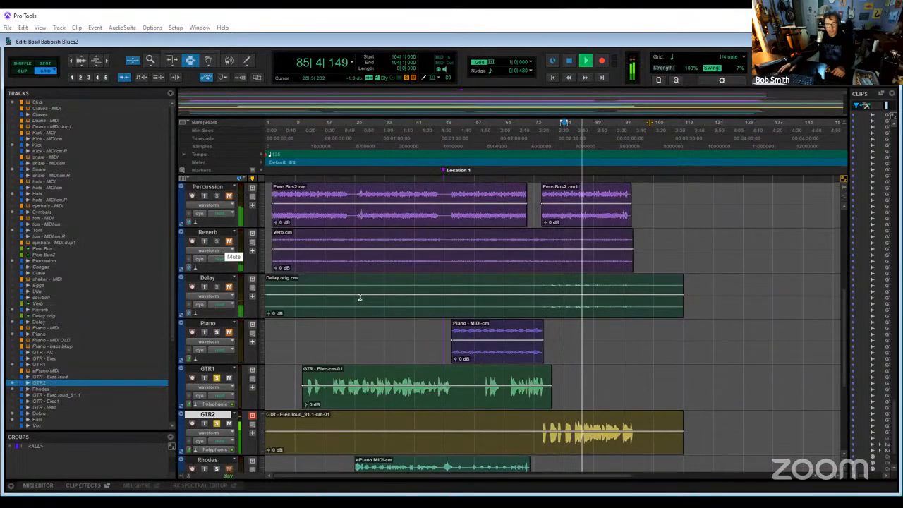
- Stop playback and commit the Dobro track offline, copying sends, groups and Elastic Audio, with the source hidden and made inactive
scroll(364, 299, down, 3)
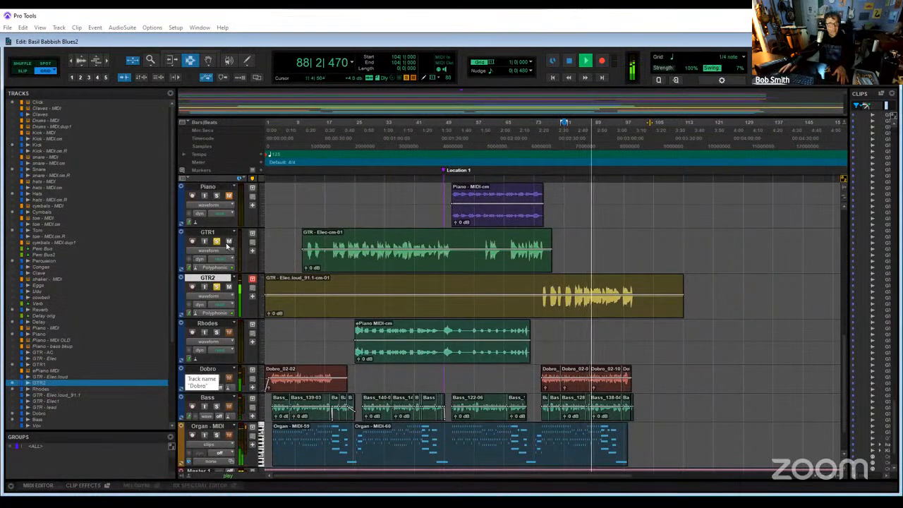
right_click(211, 369)
click(237, 31)
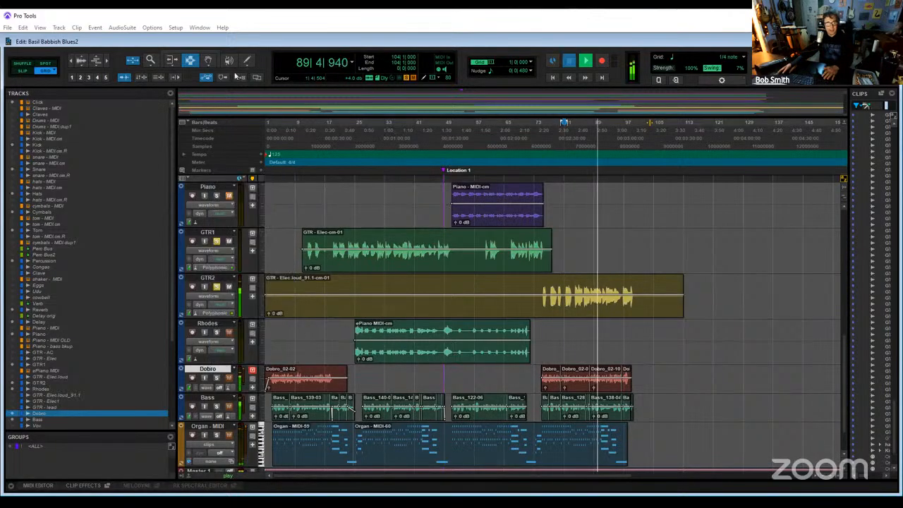
key(space)
right_click(217, 378)
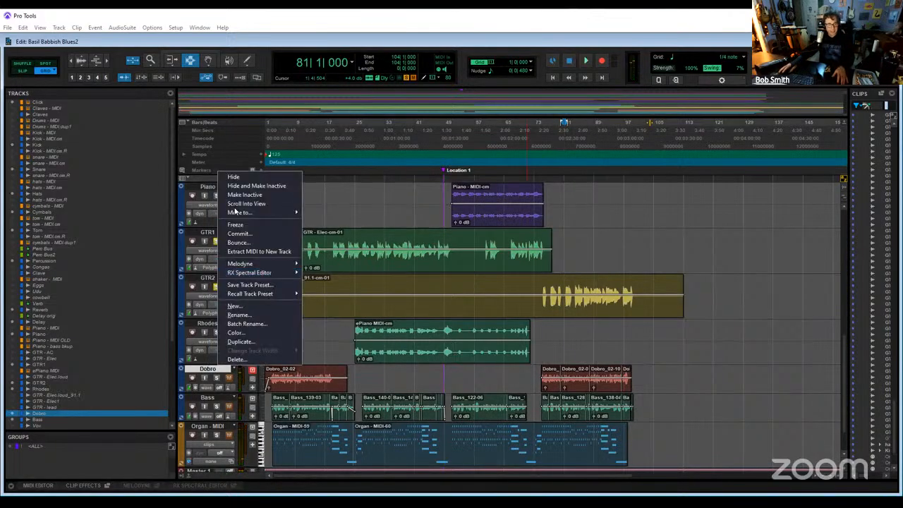
click(241, 234)
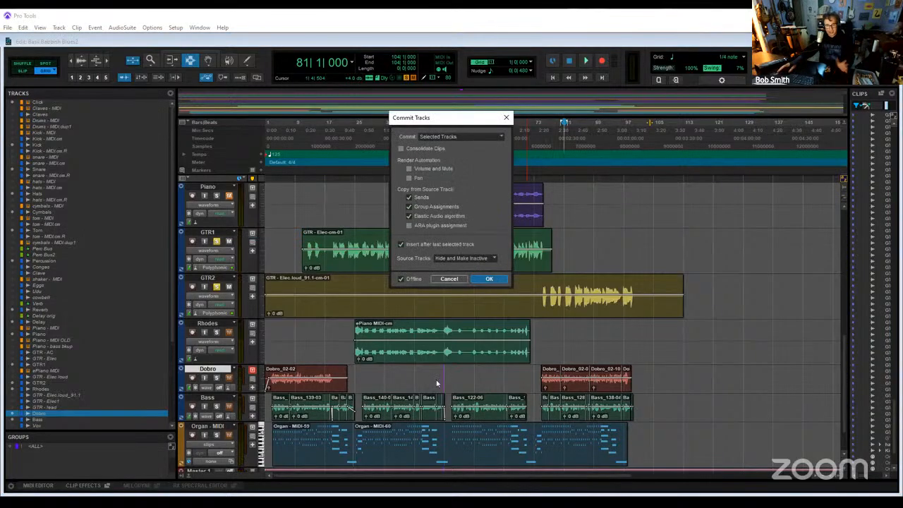
key(Return)
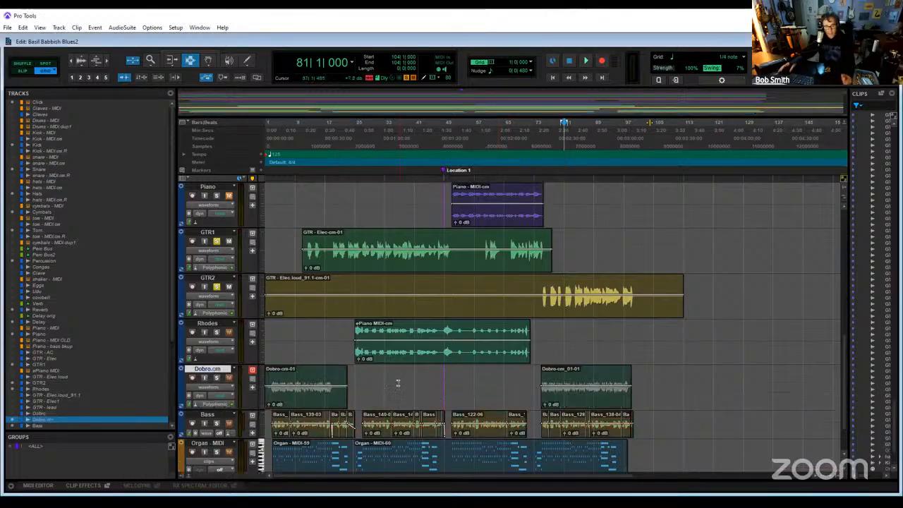
scroll(727, 395, down, 1)
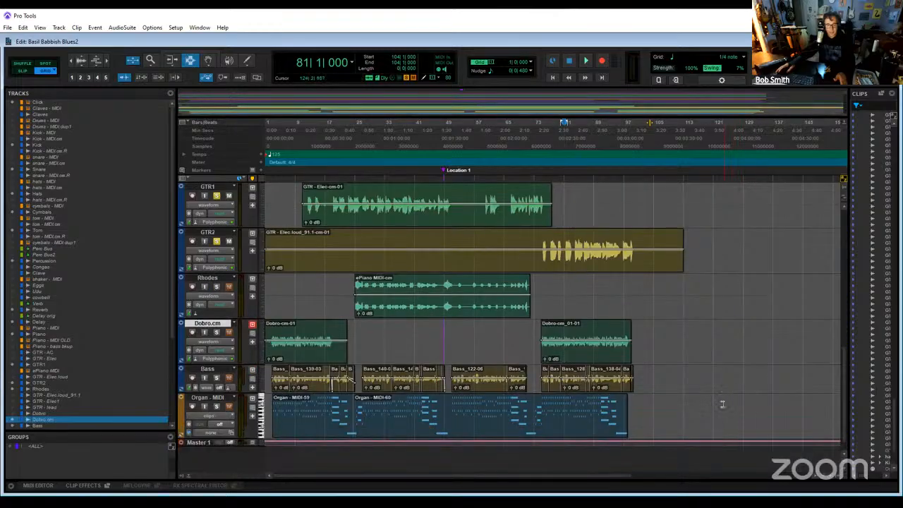
scroll(694, 400, up, 2)
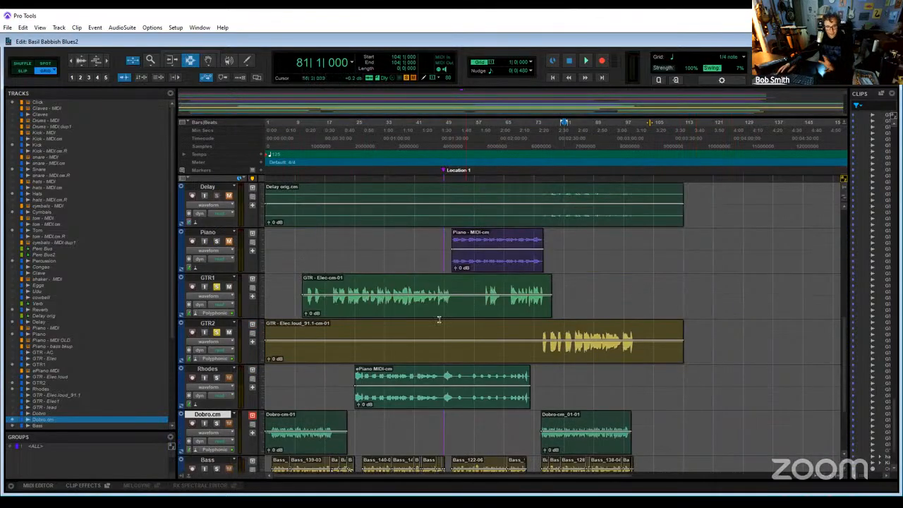
scroll(381, 408, down, 2)
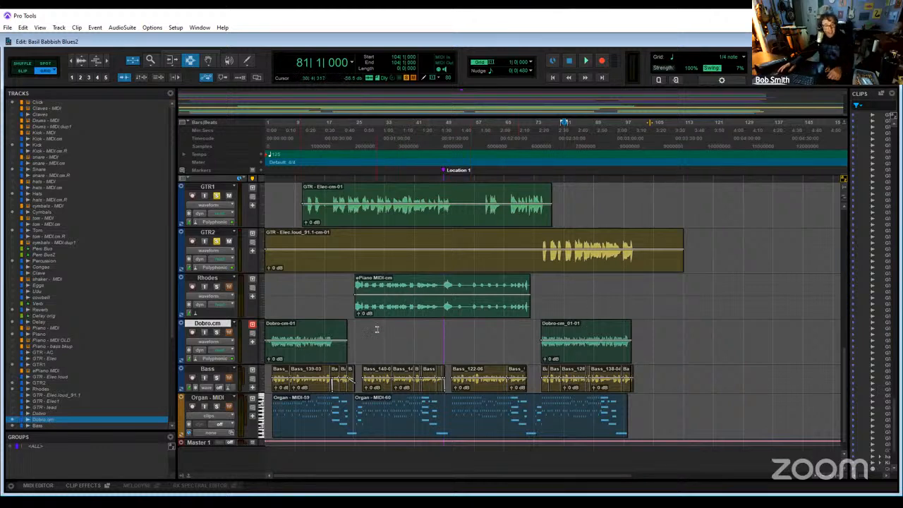
scroll(377, 329, up, 2)
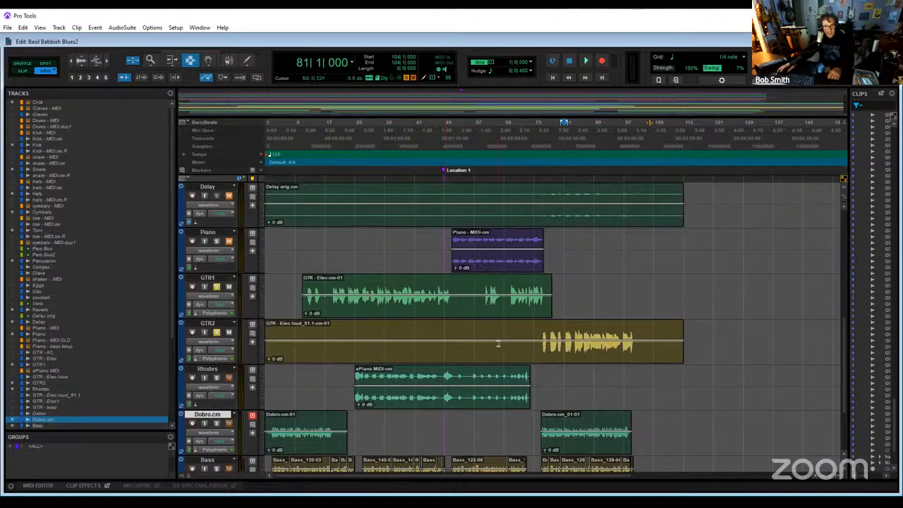
scroll(434, 346, down, 2)
scroll(434, 346, up, 3)
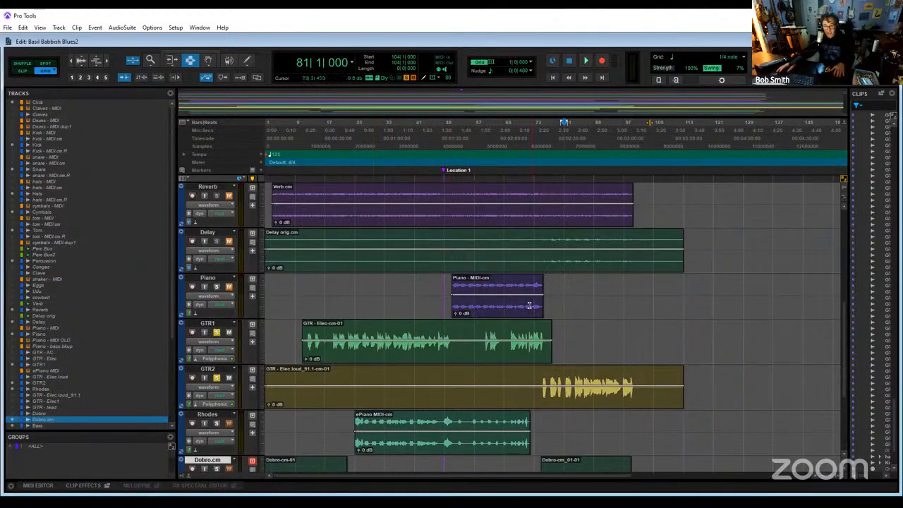
scroll(529, 305, down, 5)
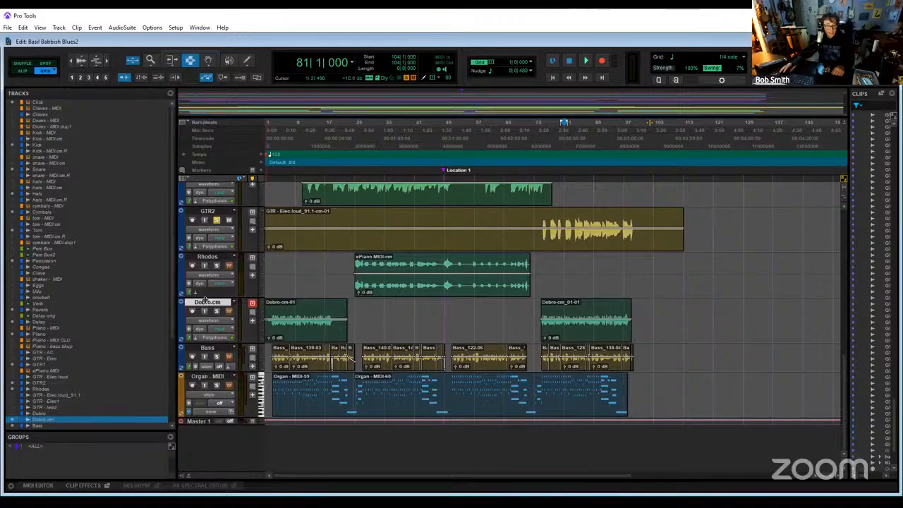
right_click(50, 423)
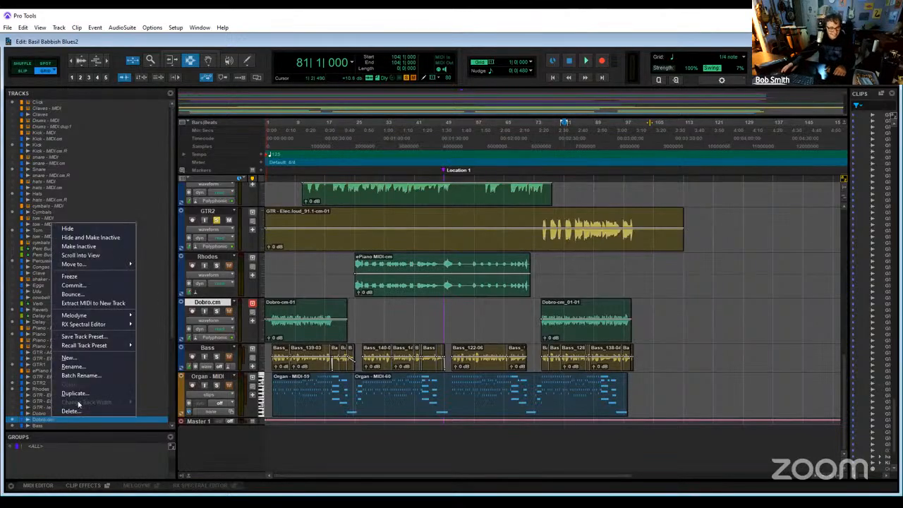
click(50, 421)
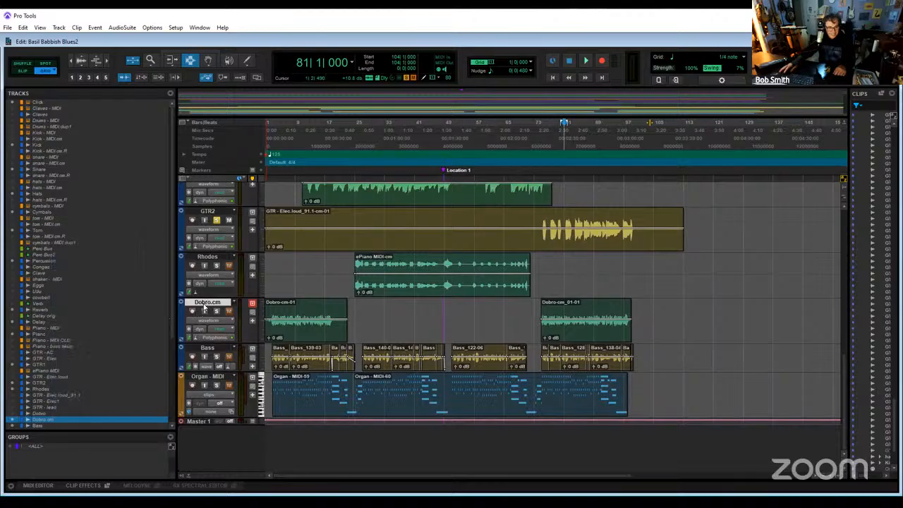
right_click(50, 422)
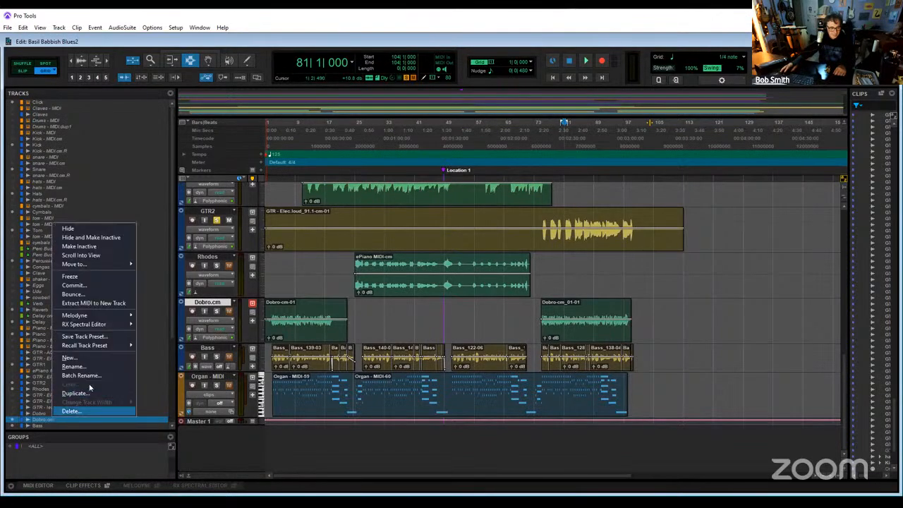
click(89, 367)
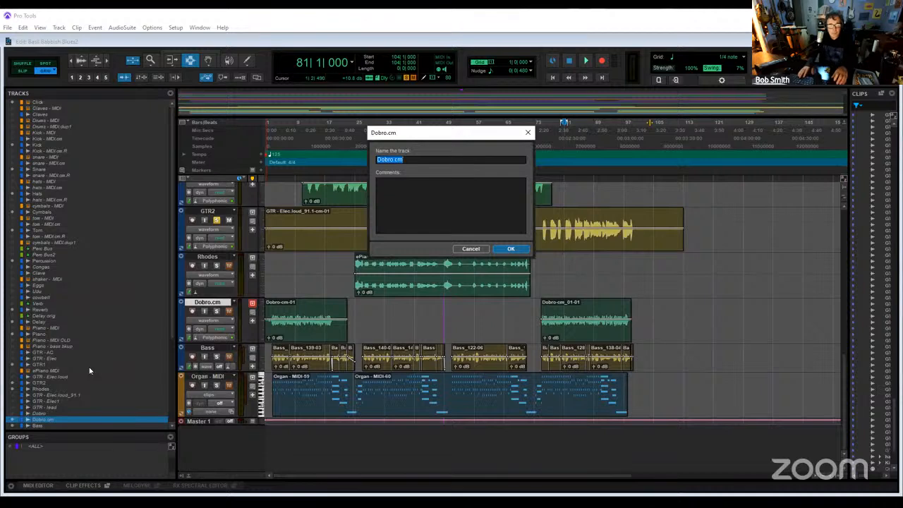
key(Escape)
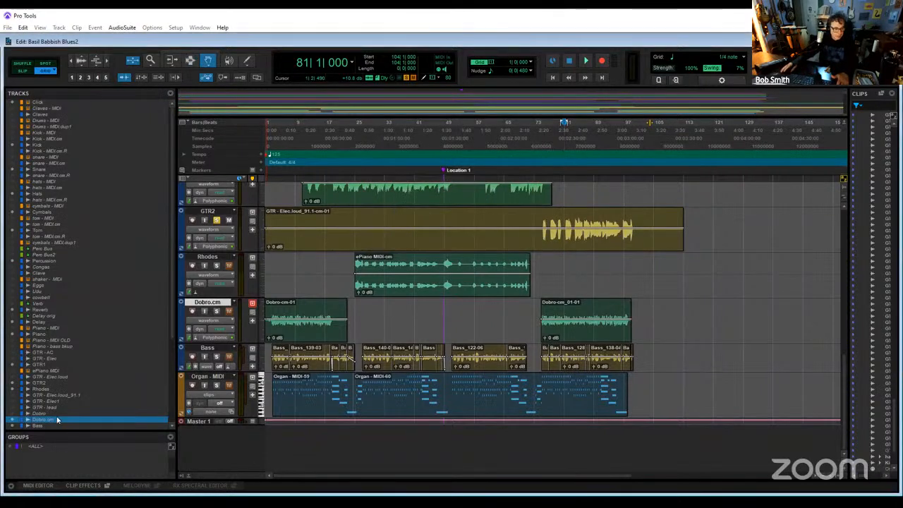
- Rename the hidden, inactive source track Dobro as Dobro orig
right_click(58, 414)
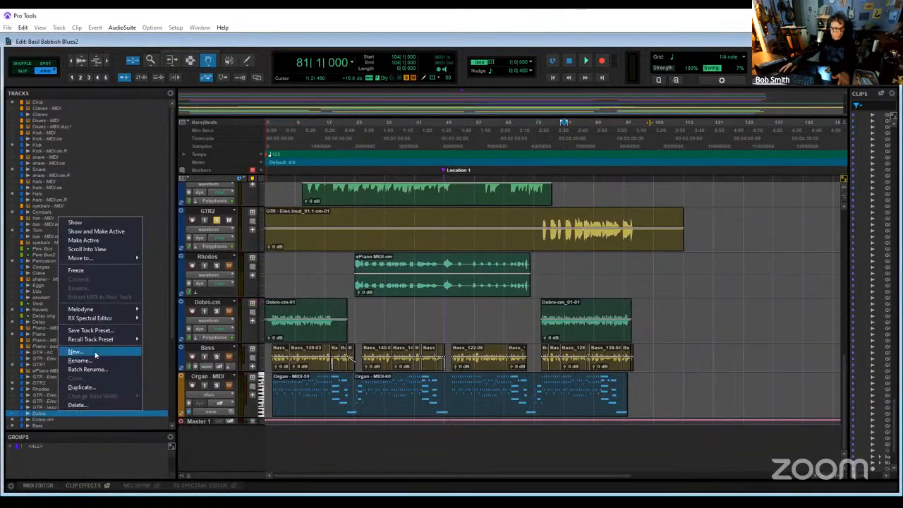
click(95, 361)
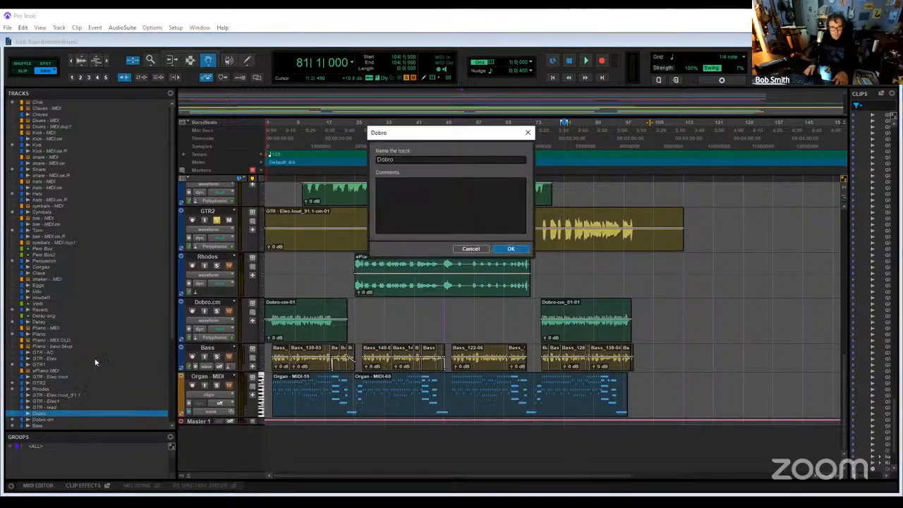
text(orig)
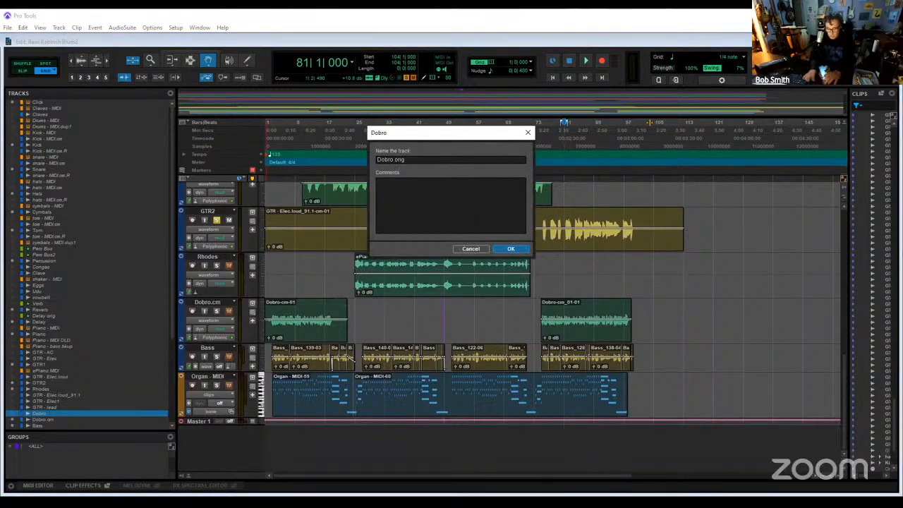
key(Return)
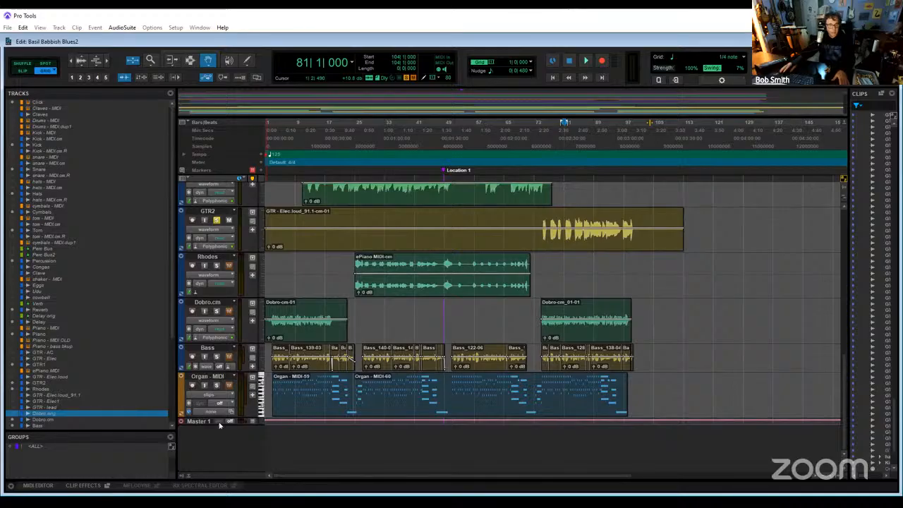
- Rename the committed Dobro.cm track as Dobro
double_click(204, 302)
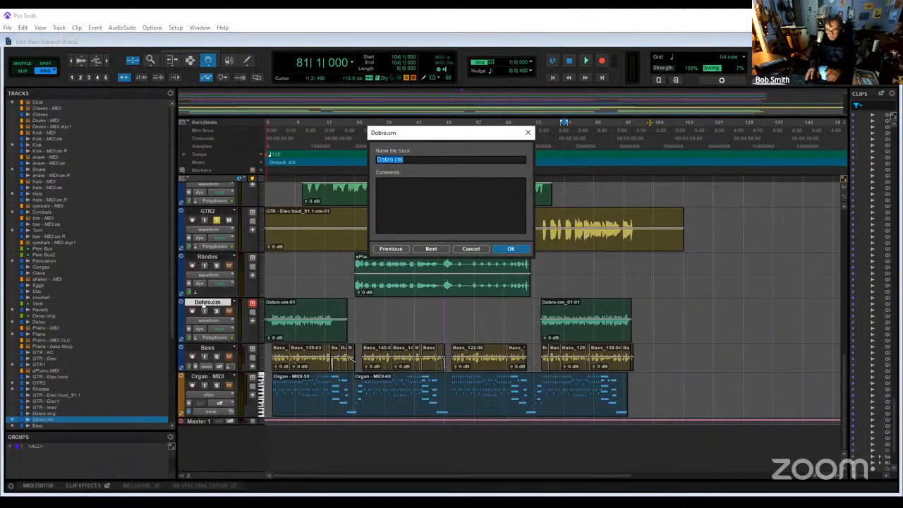
text(Dobro)
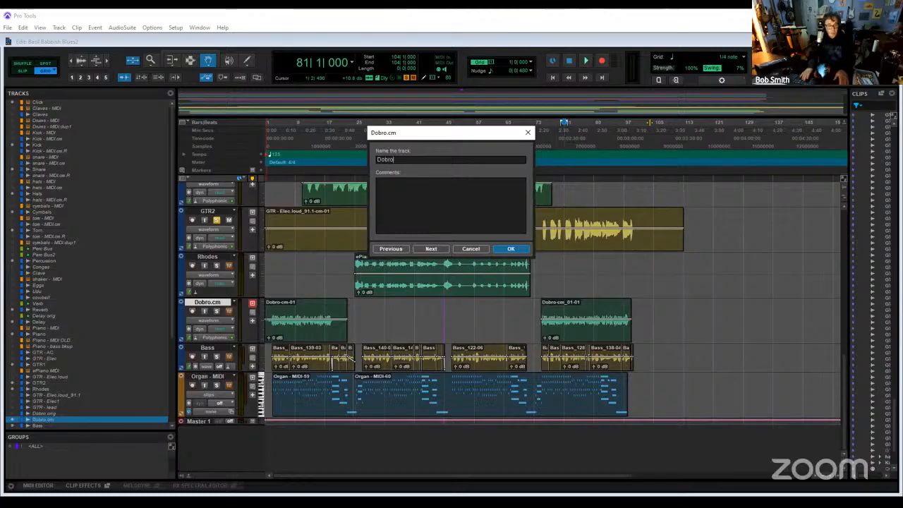
key(Return)
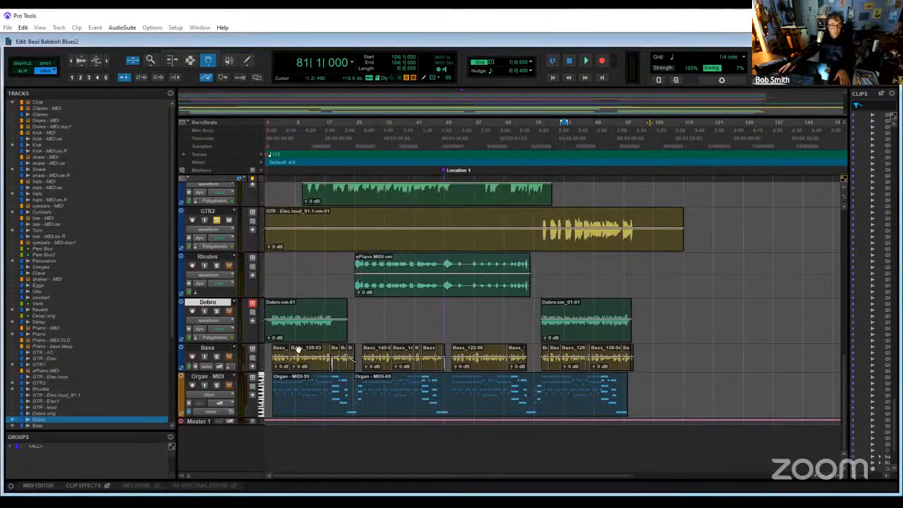
- Inspect the Channel Strip plug-in settings on the Bass track in the Mix window, and close the plug-in back in the Edit window
key(ctrl+equal)
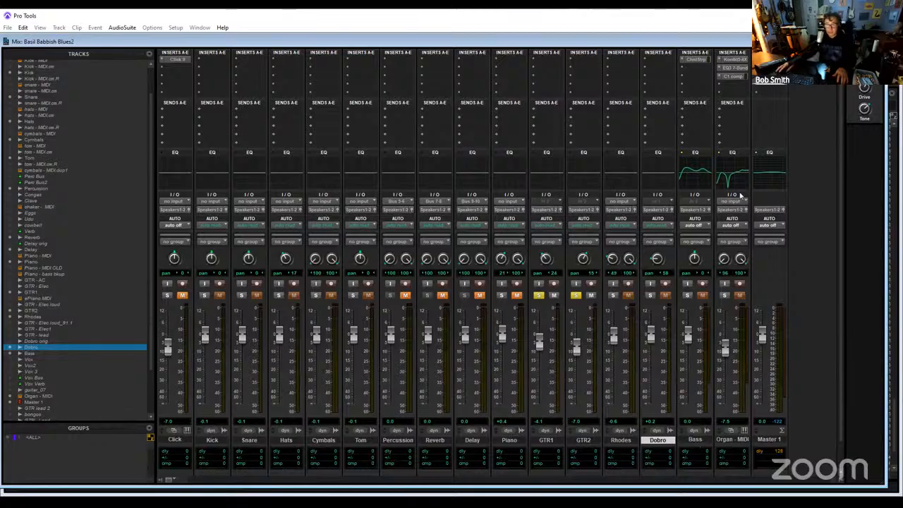
click(694, 62)
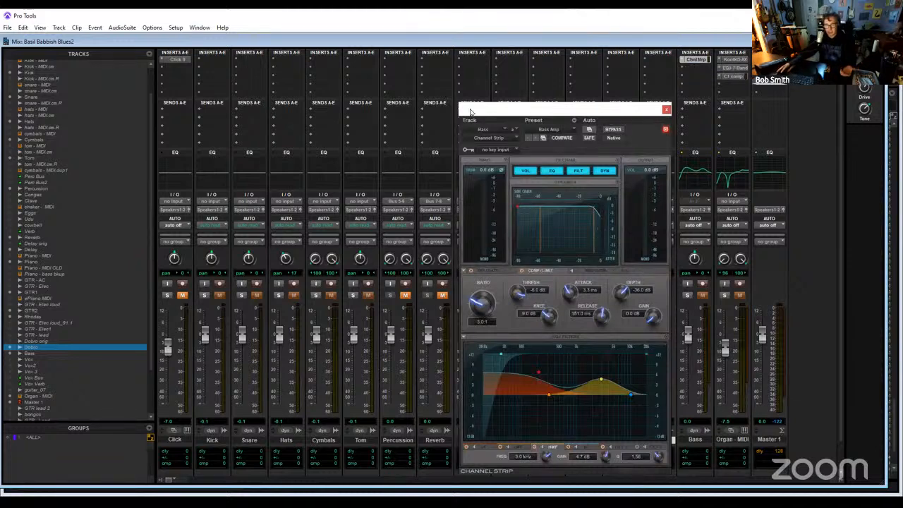
drag(471, 112, 346, 109)
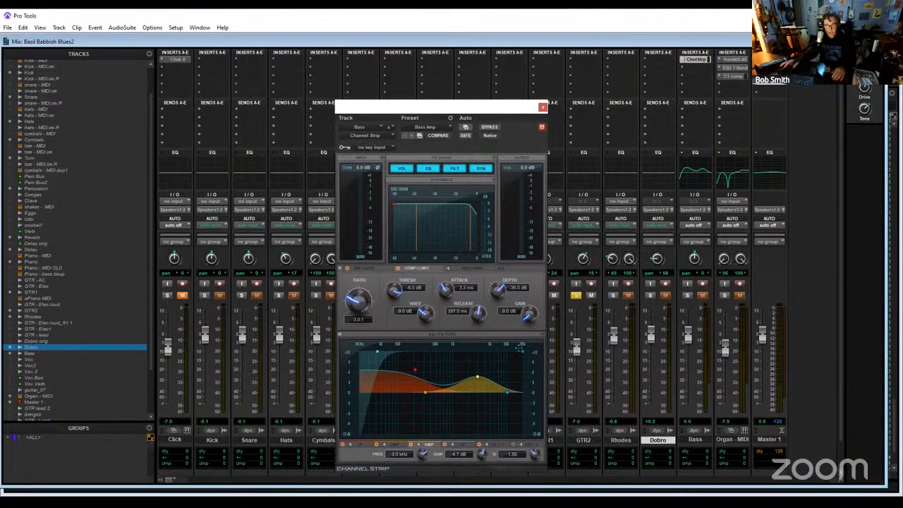
key(ctrl+equal)
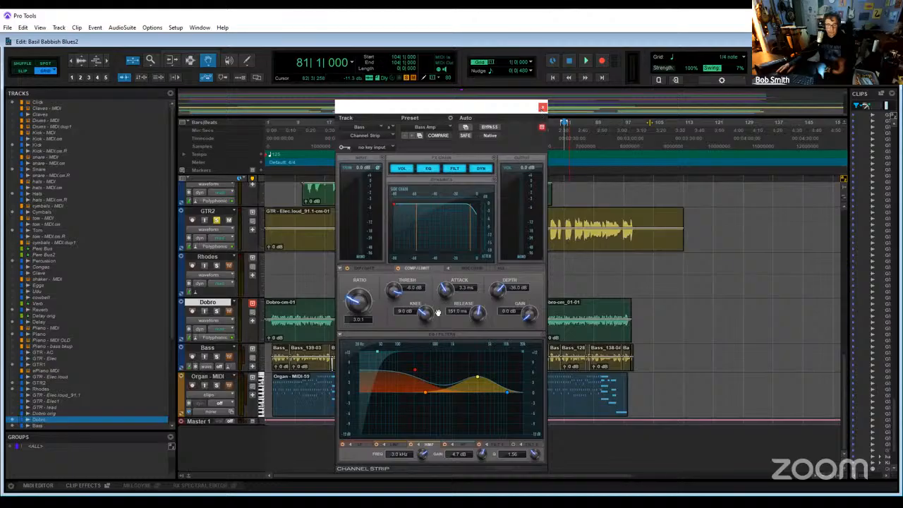
key(ctrl+w)
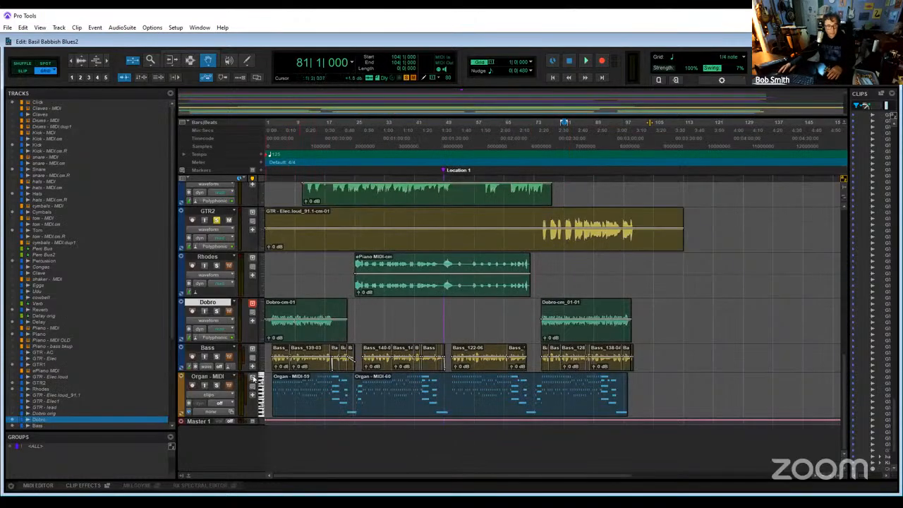
- Enlarge the Bass track's height in the Edit window and place the playback position at bar 11
drag(222, 371, 224, 411)
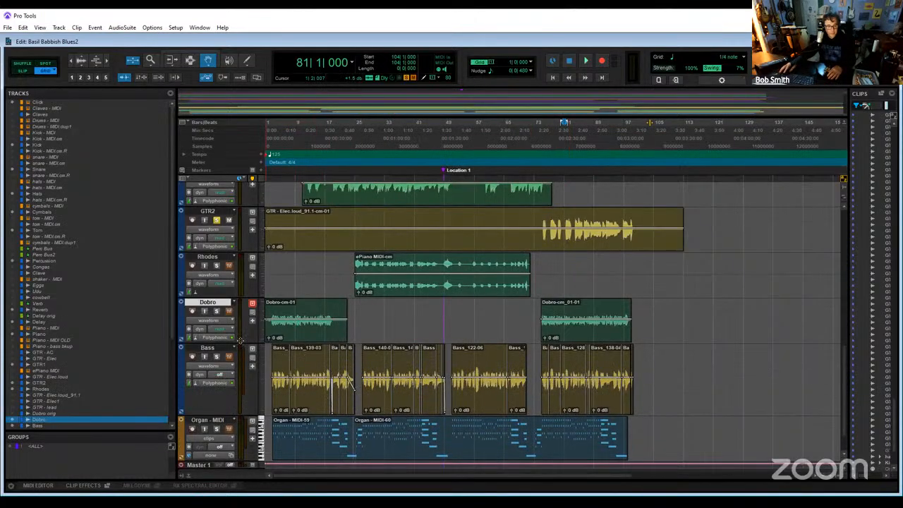
click(302, 132)
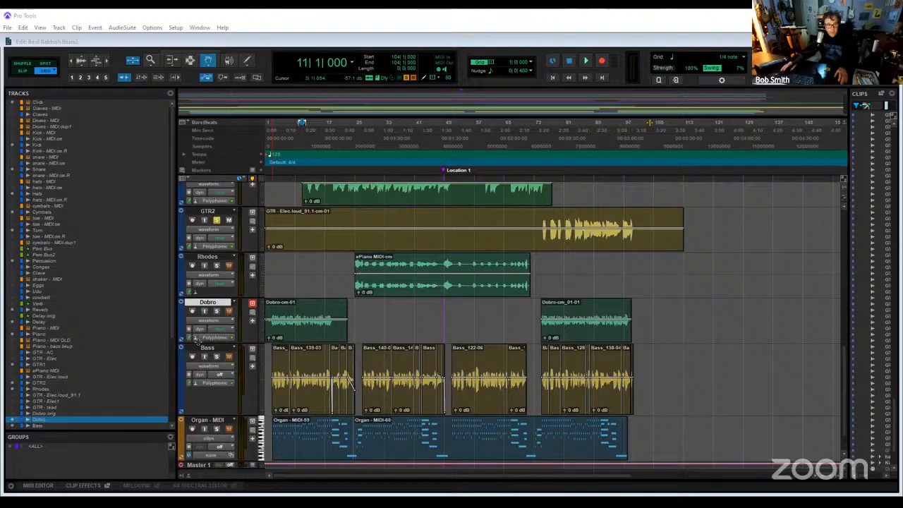
- Commit the selected Bass track to audio offline, hiding the source track and making it inactive
right_click(202, 350)
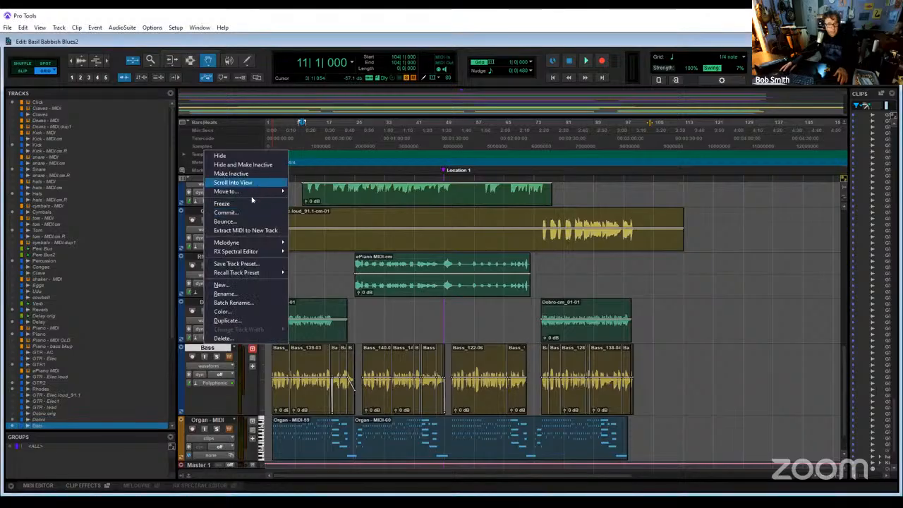
click(247, 215)
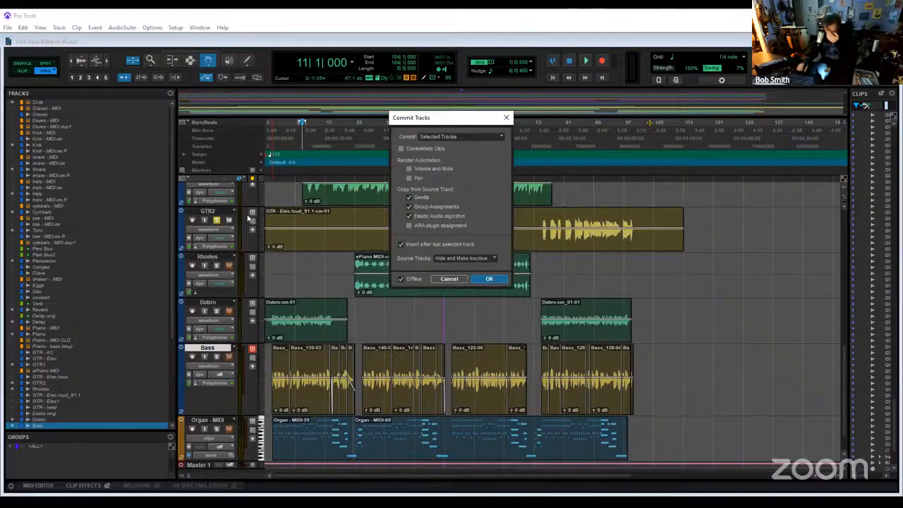
key(Return)
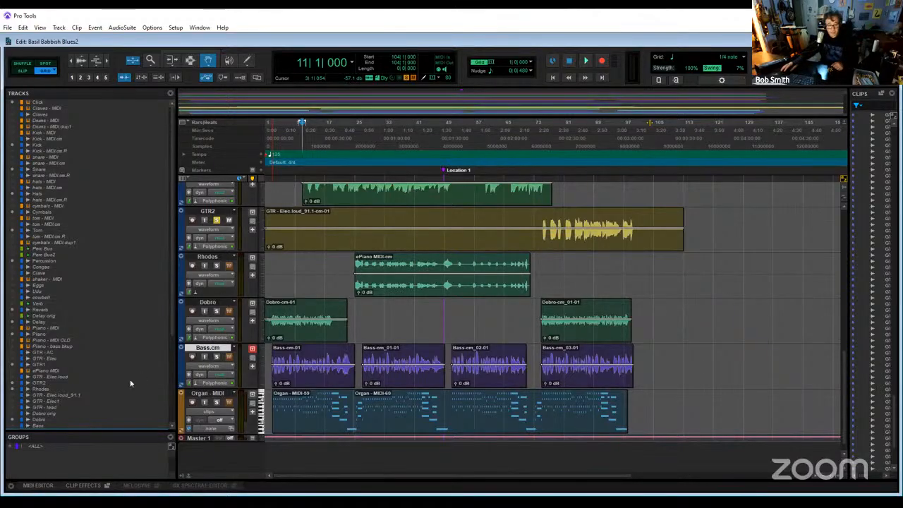
- Rename the hidden, inactive source track Bass as Bassorig
scroll(66, 391, down, 2)
scroll(66, 391, down, 2)
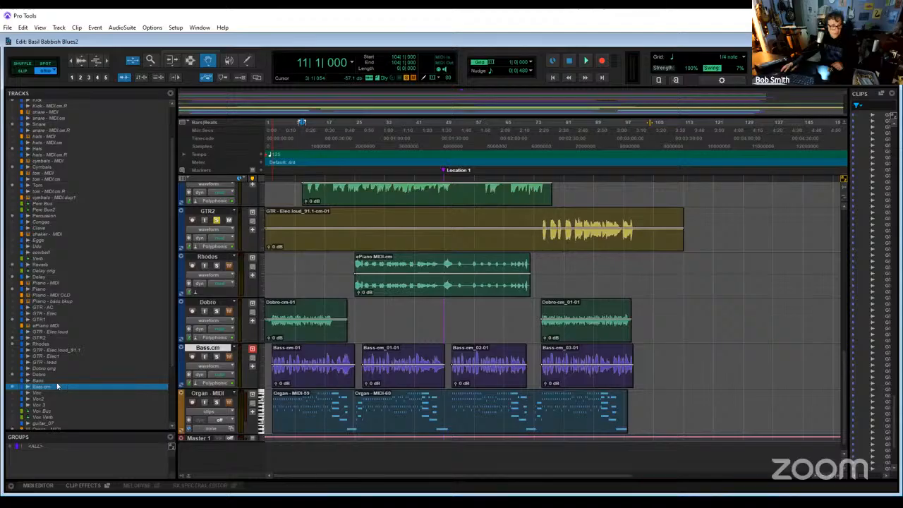
click(57, 383)
right_click(56, 382)
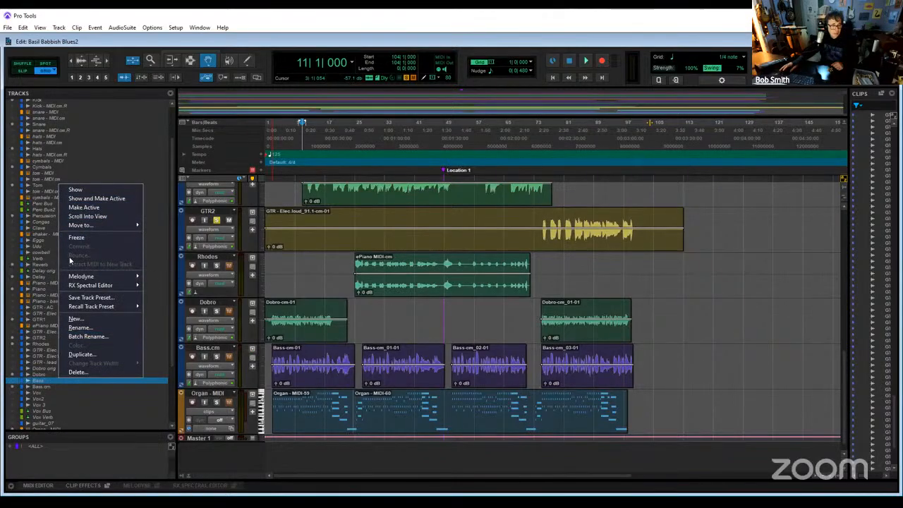
click(79, 327)
key(Right)
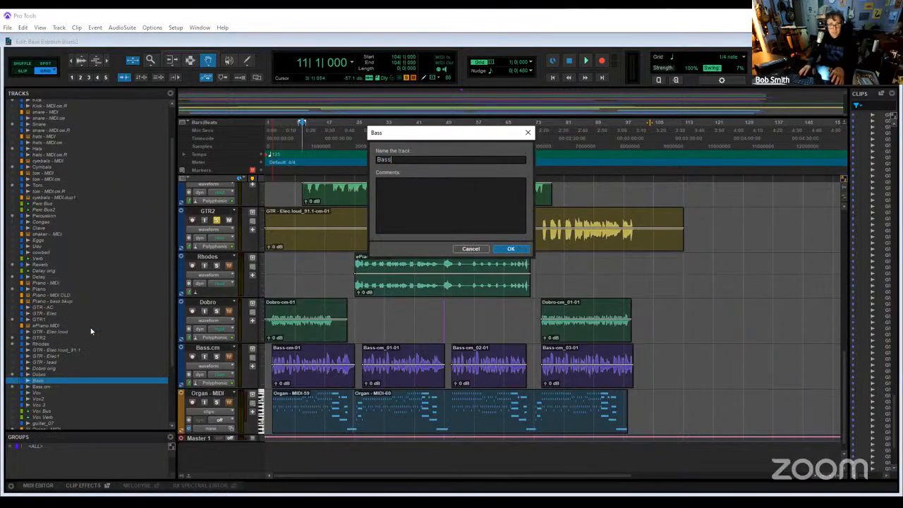
text(orig)
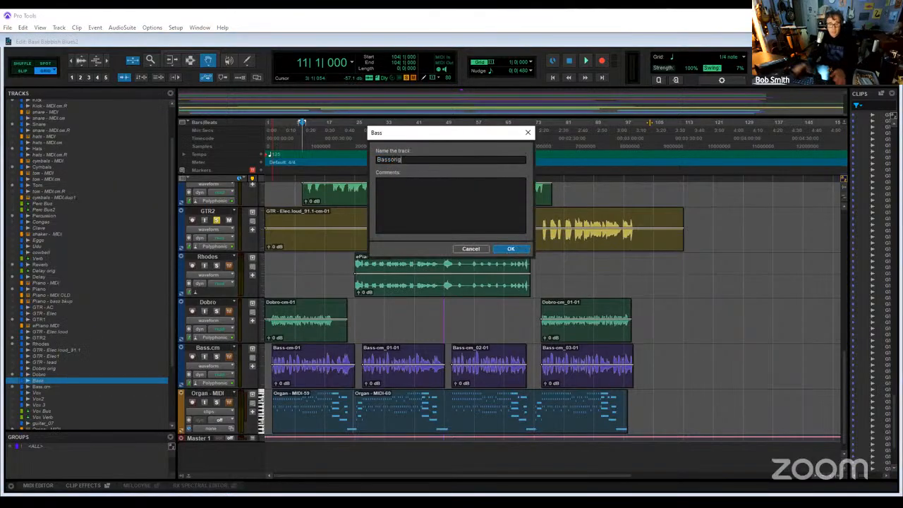
key(Return)
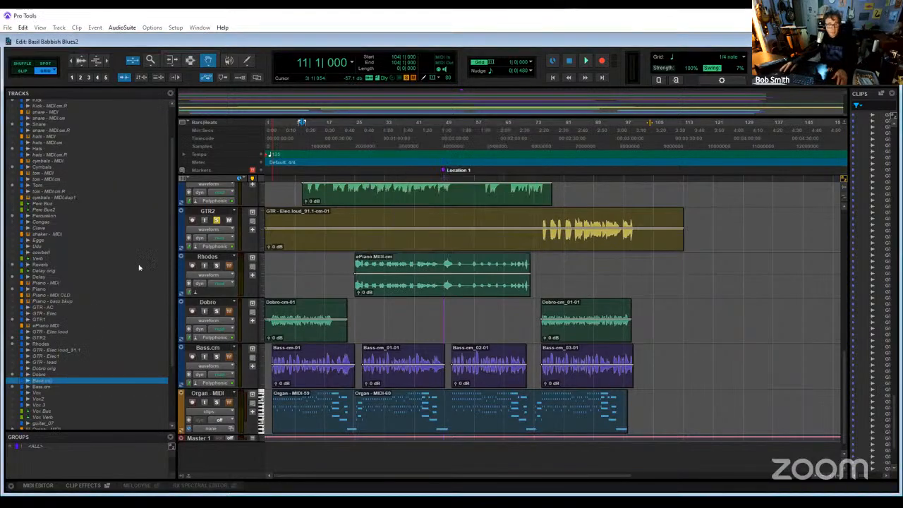
- Rename the committed Bass.cm track as Bass
double_click(208, 348)
key(BackSpace)
key(BackSpace)
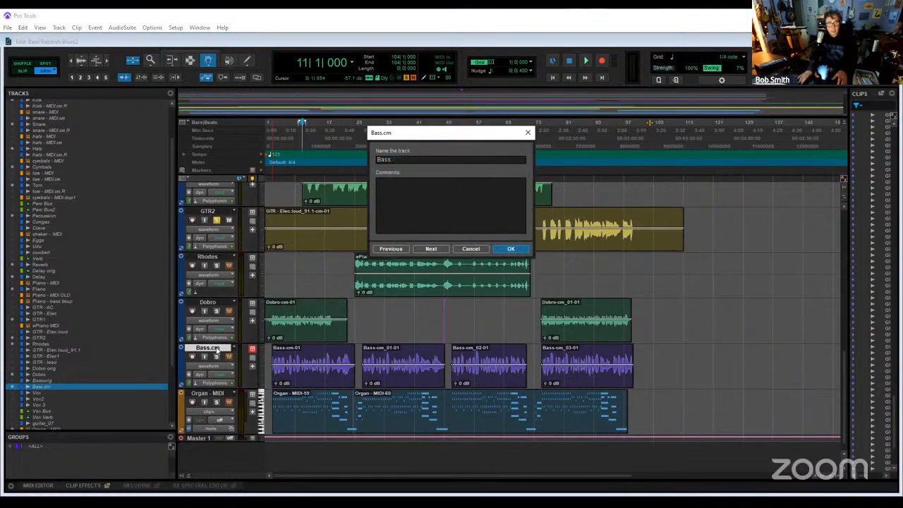
key(Return)
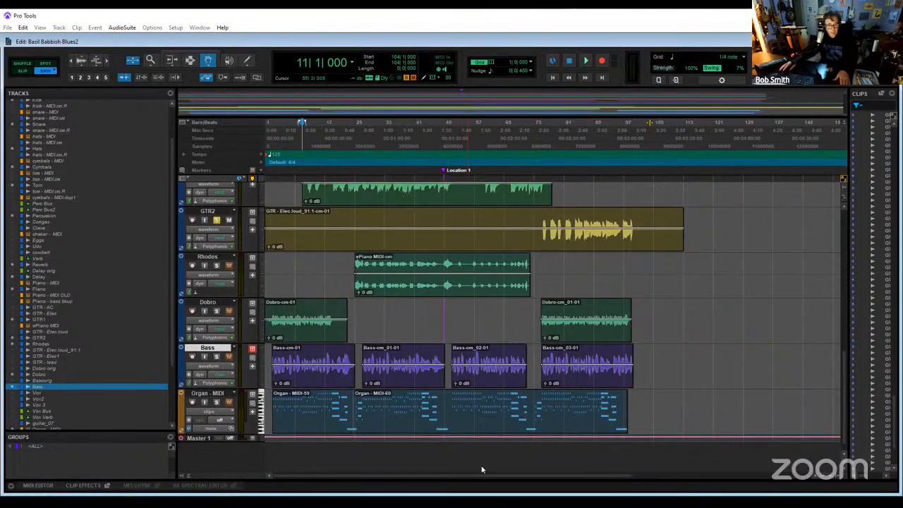
- Play the session from bar 6 and briefly solo the Organ - MIDI track to check its sound
right_click(197, 400)
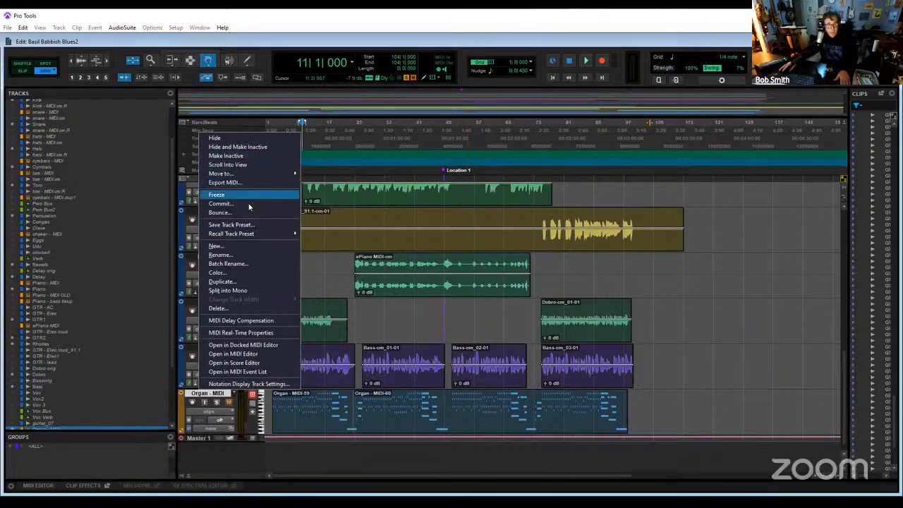
click(368, 121)
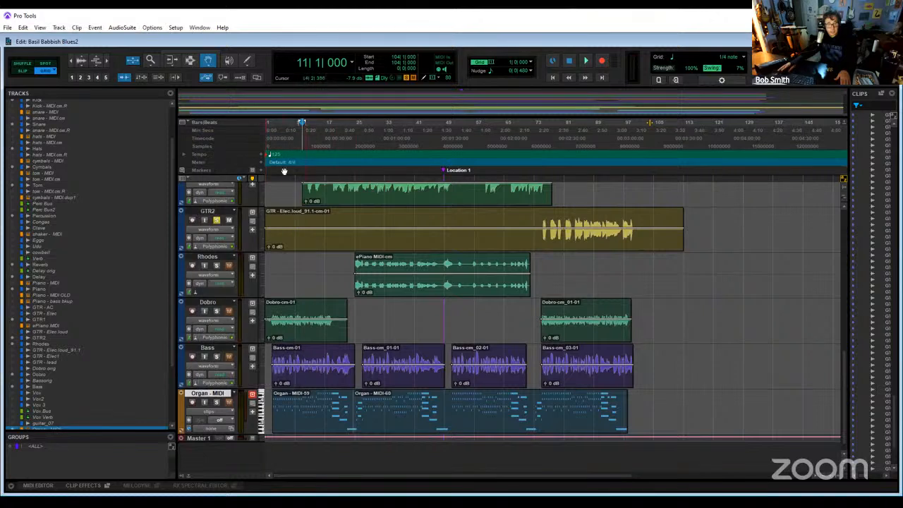
click(280, 125)
key(space)
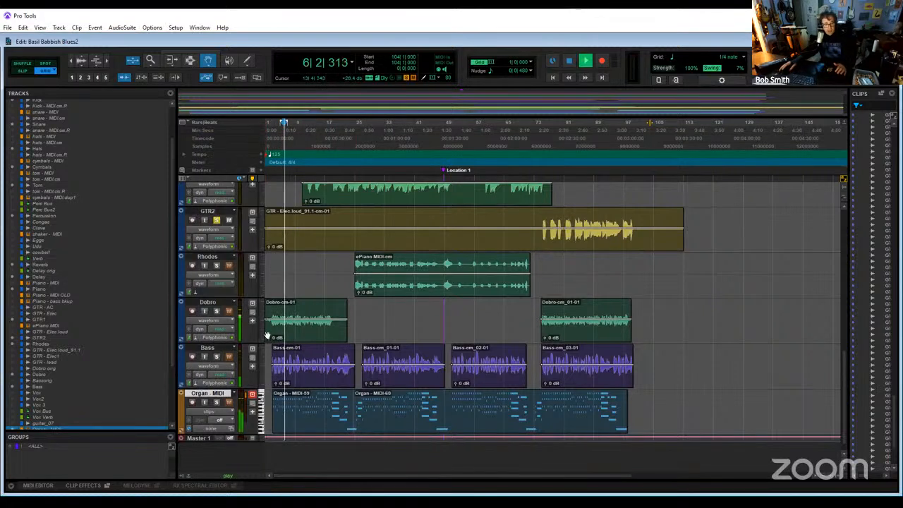
click(216, 404)
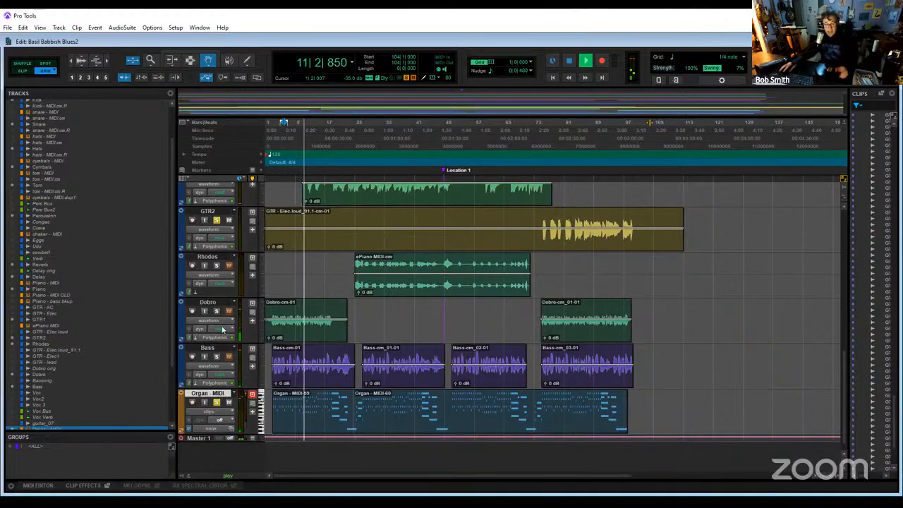
click(218, 403)
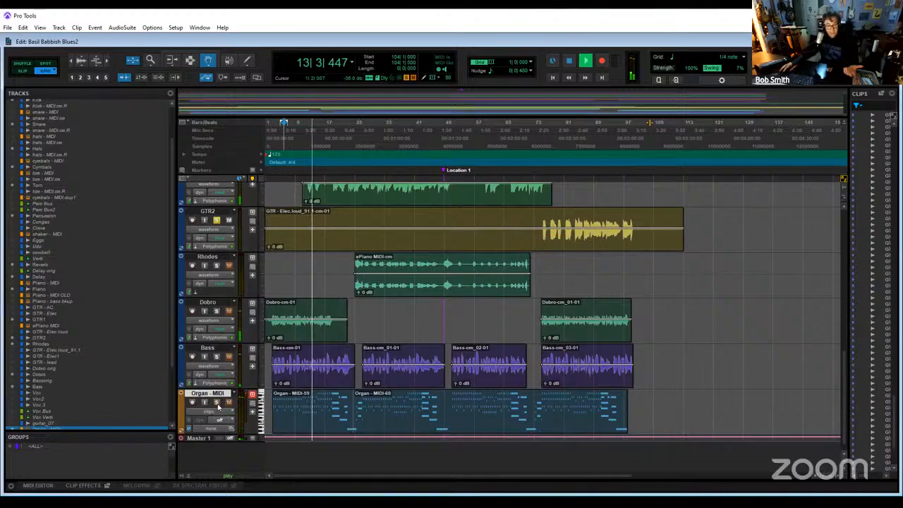
- Clear the solo on GTR2, unmute the Delay, Reverb and Percussion tracks while listening, and stop playback
click(217, 220)
scroll(218, 227, up, 3)
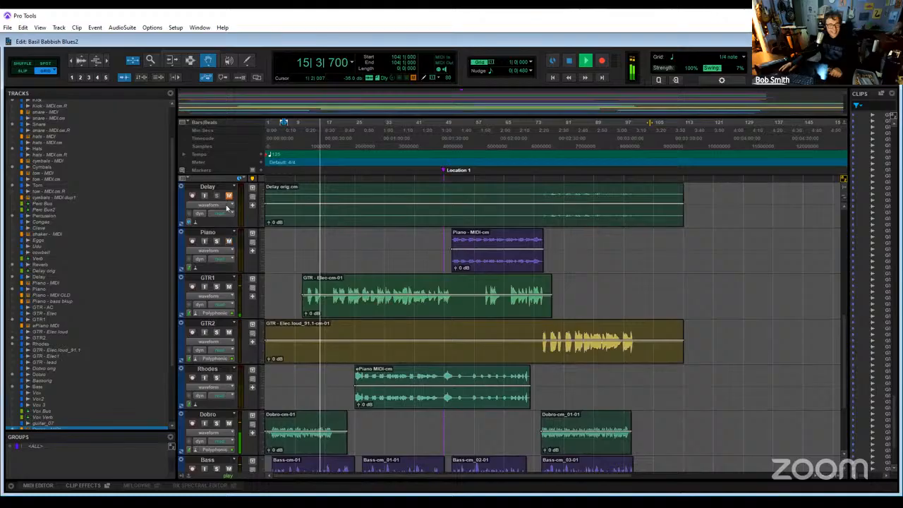
scroll(246, 258, up, 1)
scroll(246, 258, up, 3)
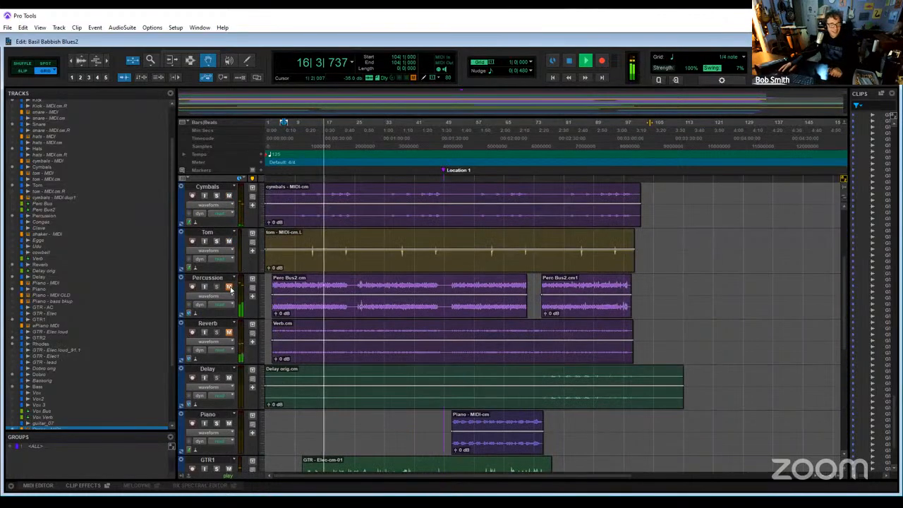
scroll(310, 395, down, 7)
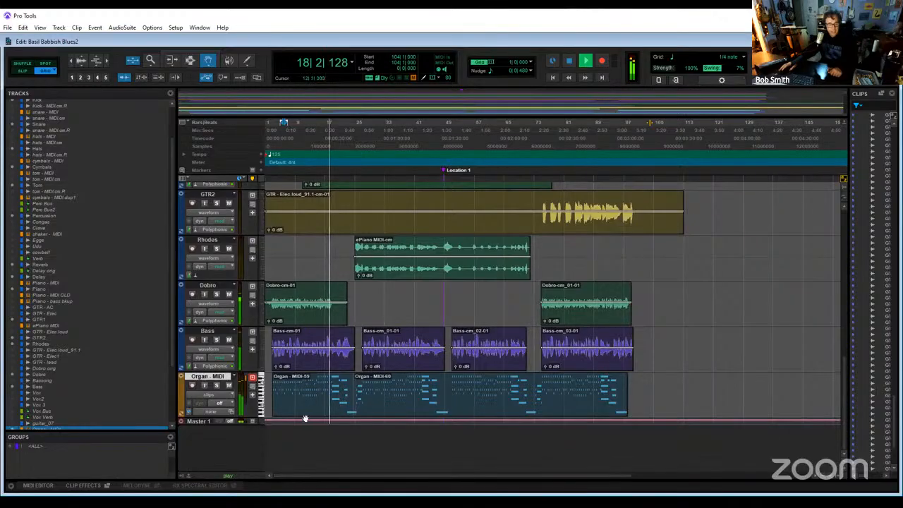
key(space)
- Commit the Organ - MIDI track to audio offline, hiding the source track and making it inactive
right_click(216, 380)
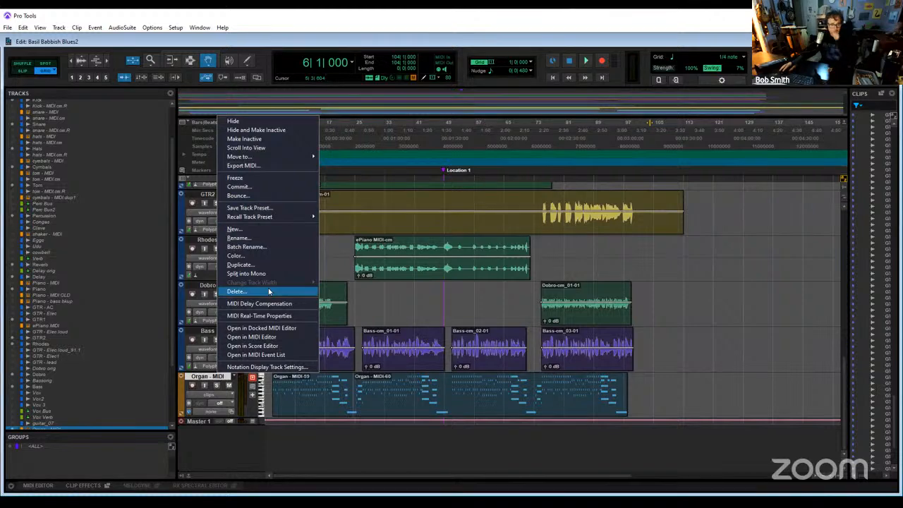
click(268, 188)
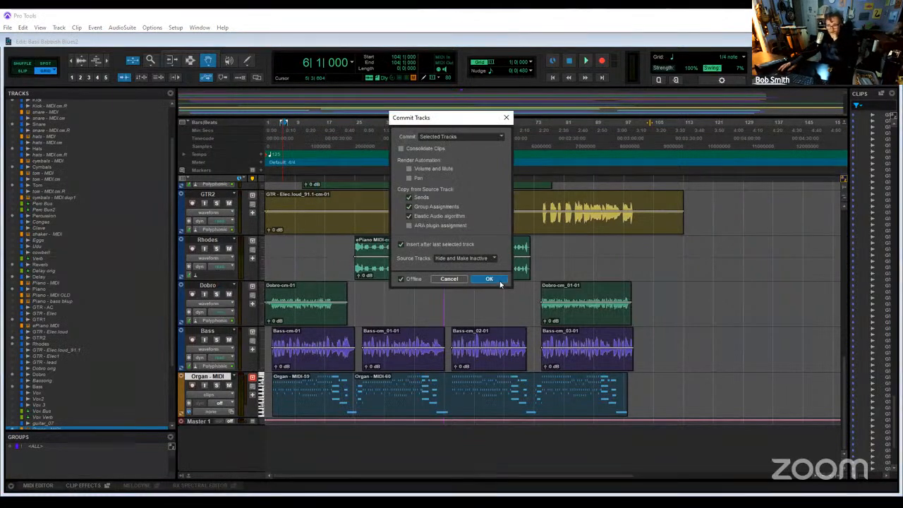
click(489, 279)
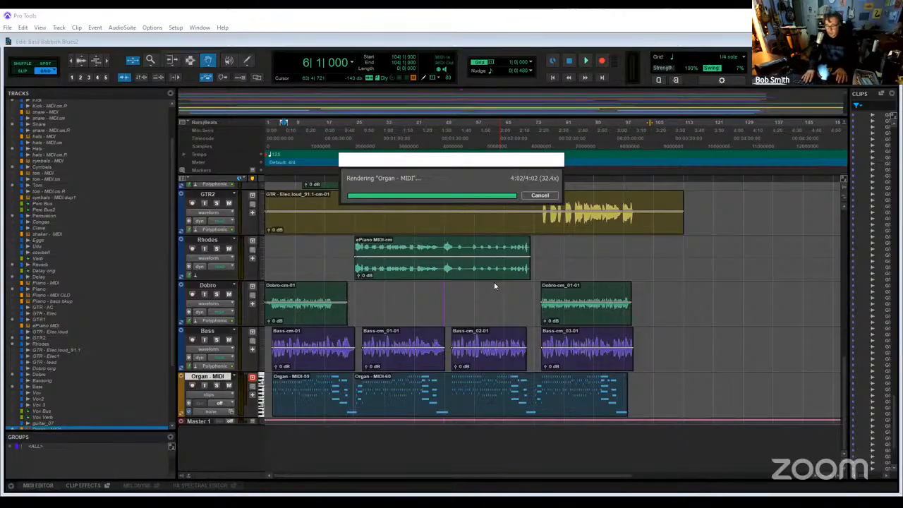
- Switch to the Mix window and rename the committed Organ - MIDI.cm track as Organ
key(ctrl+equal)
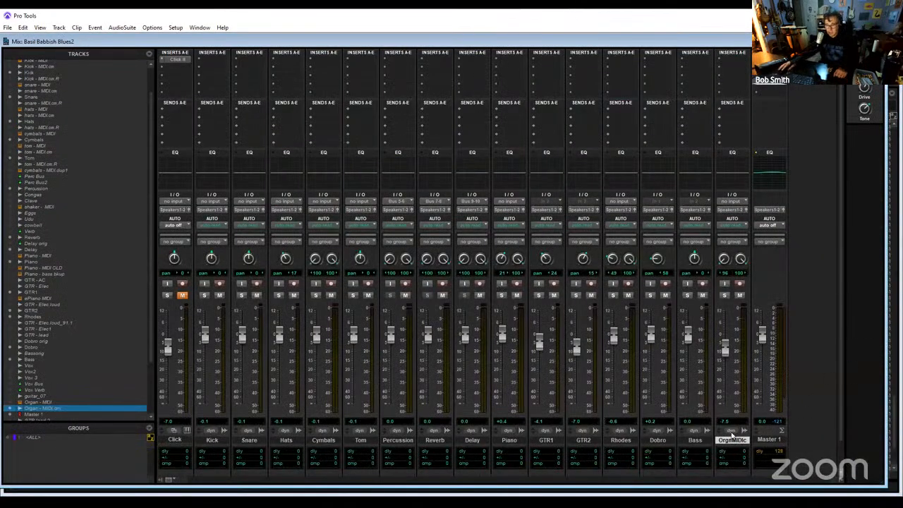
double_click(734, 440)
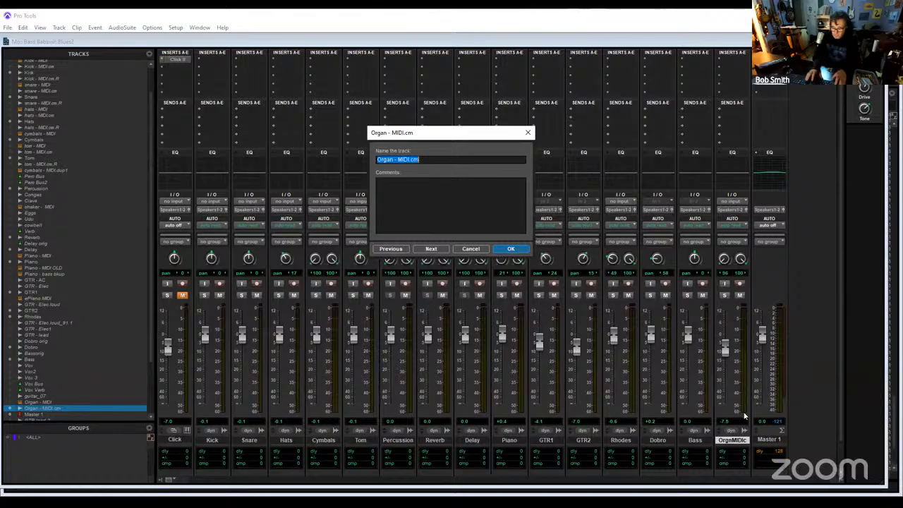
text(Organ)
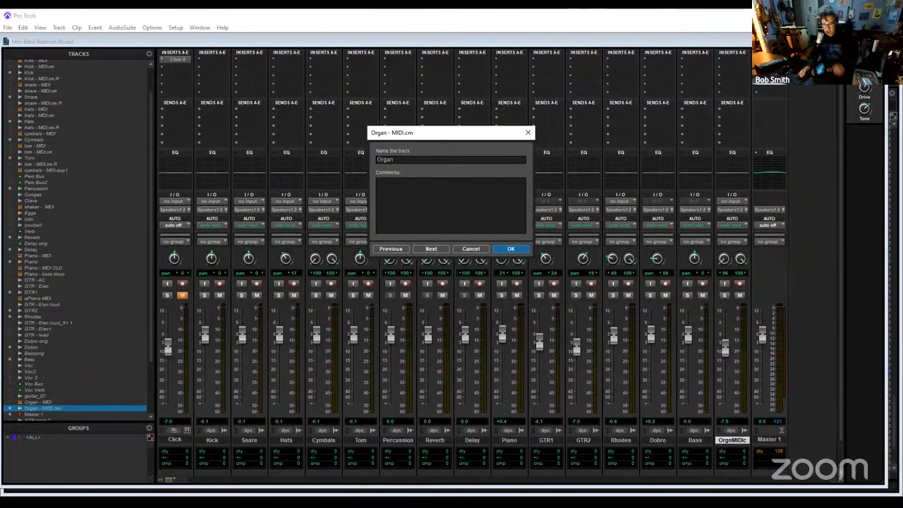
key(Return)
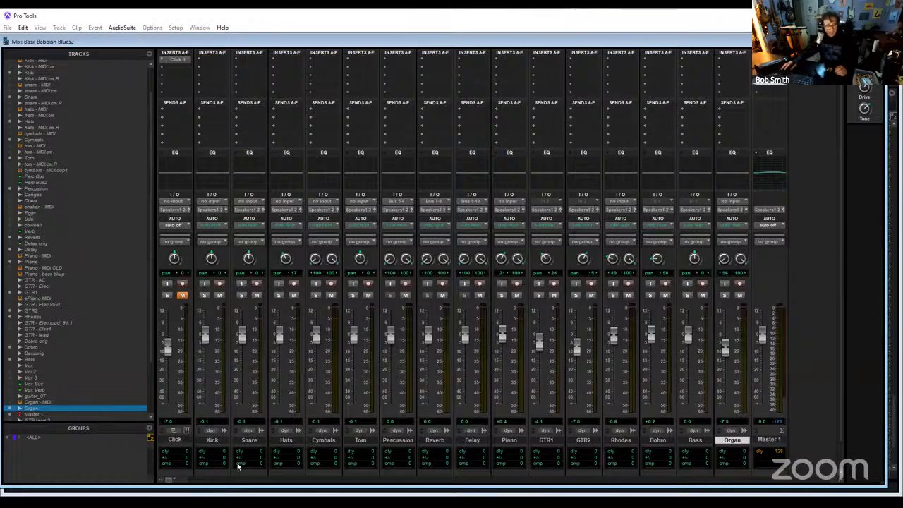
- Select the Click track and save the session under the new name Basil Babbish Blues DUMP in the Basil Babbish Blues folder
click(177, 441)
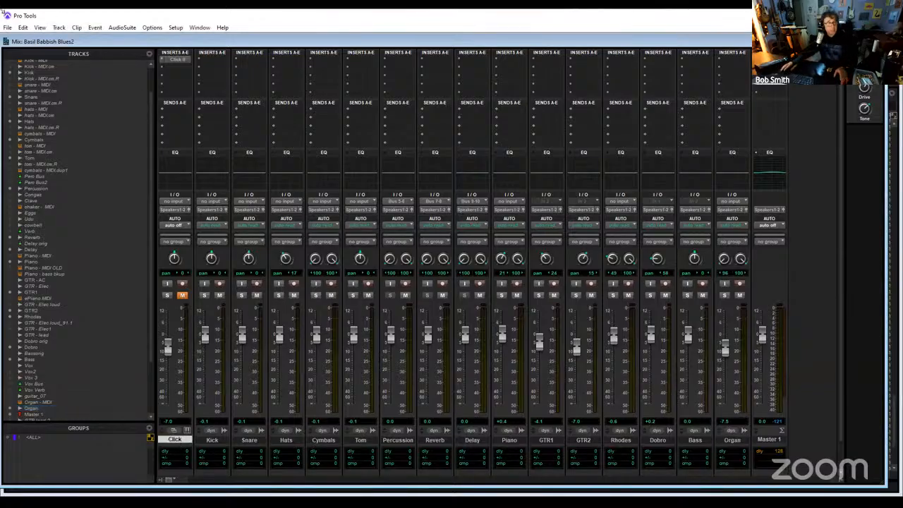
click(8, 27)
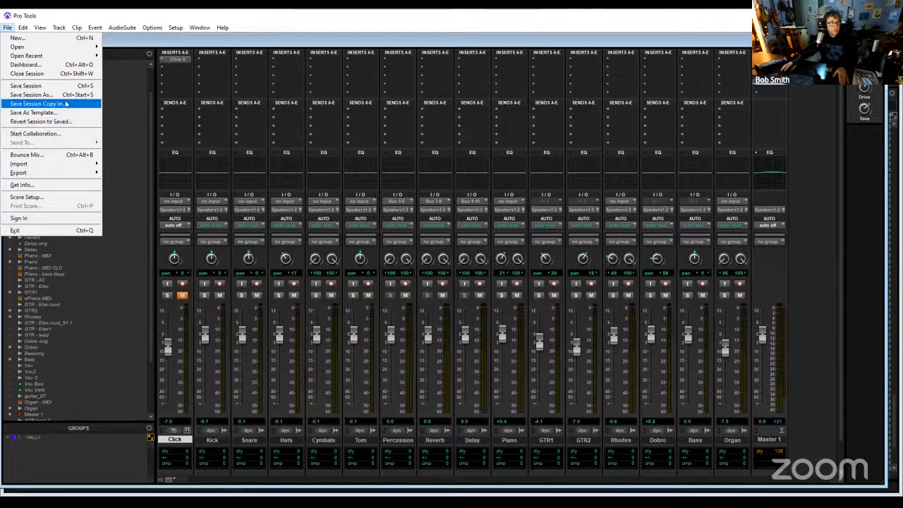
click(43, 94)
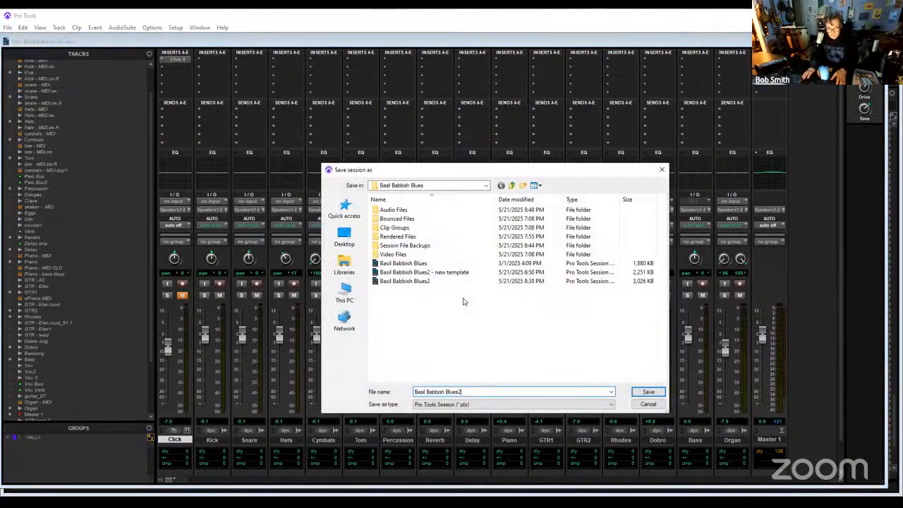
text(DU)
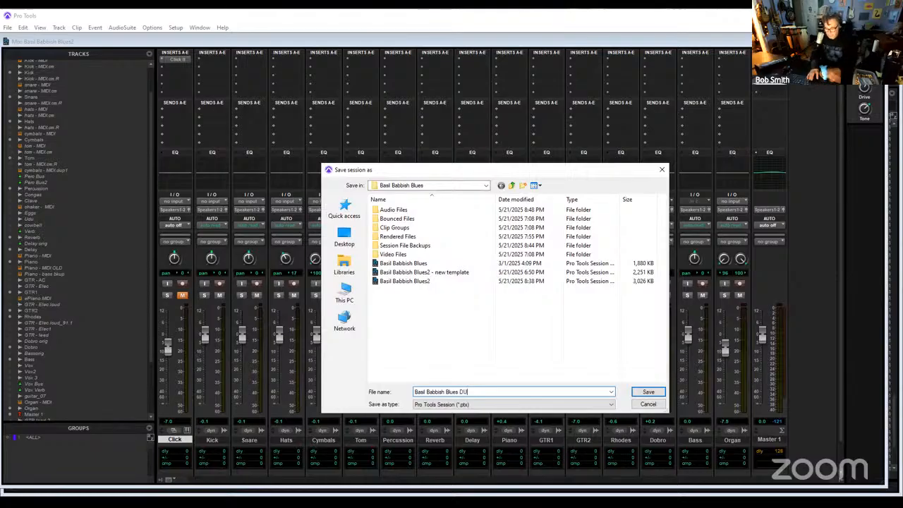
text(MP)
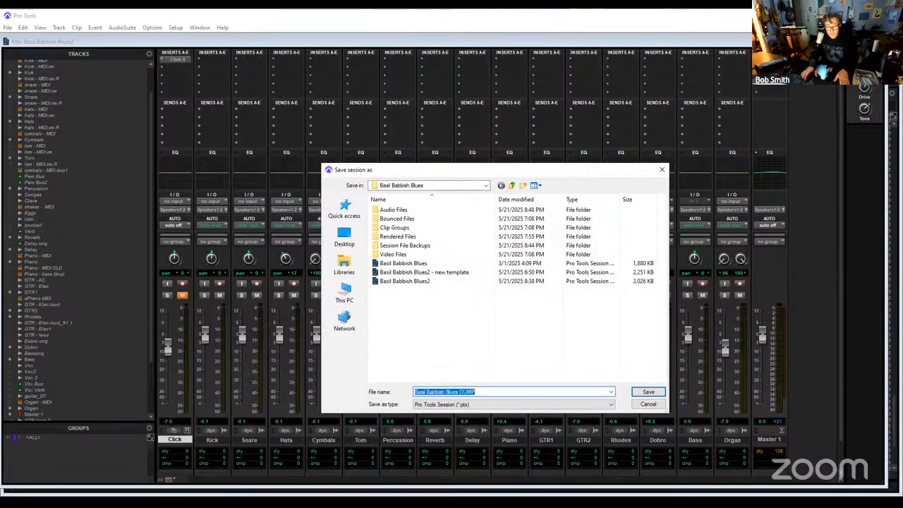
key(Return)
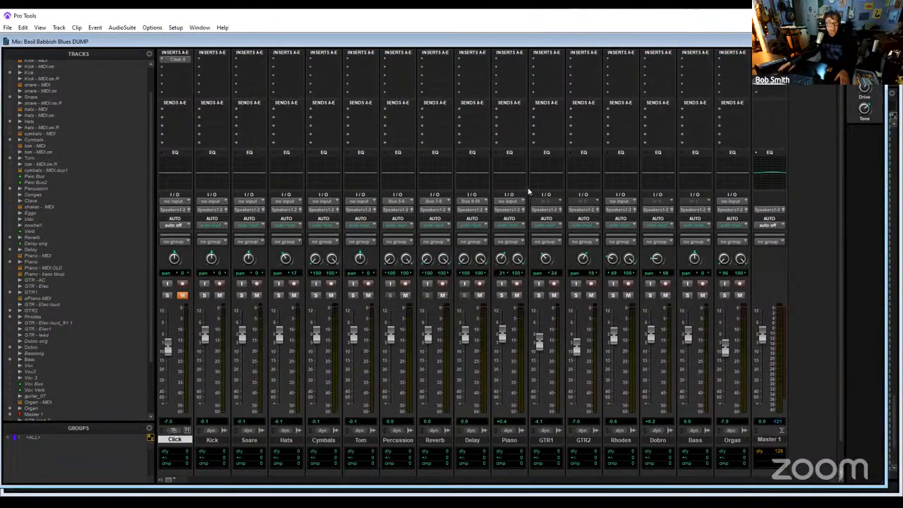
- Hide the Click track and make it inactive
right_click(178, 439)
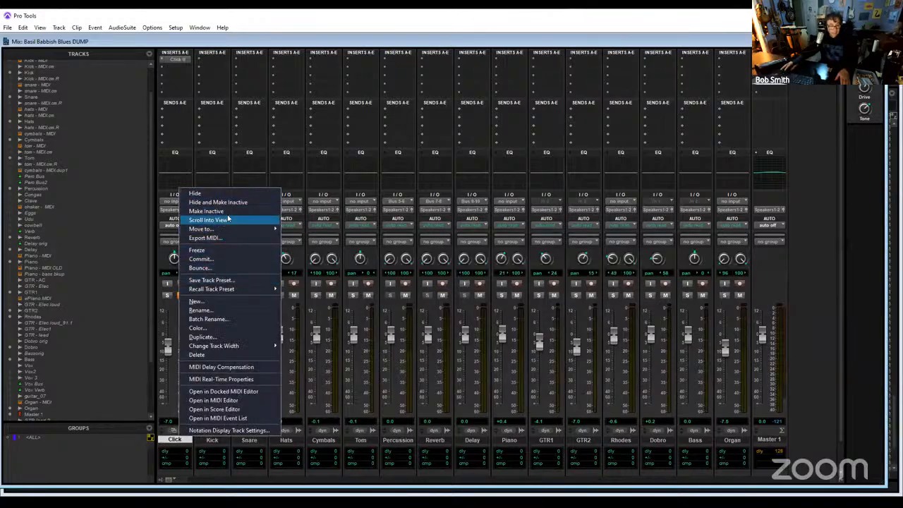
click(239, 203)
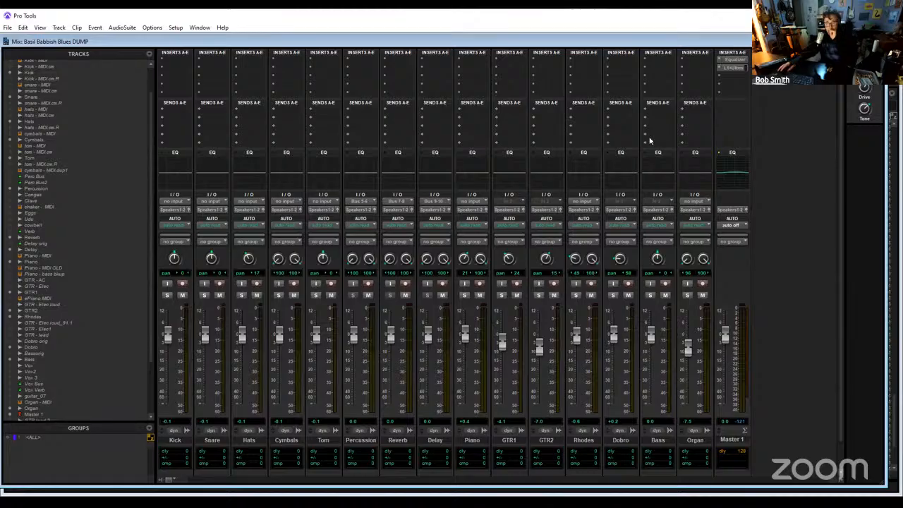
- Open the Equalizer plug-in on the Master 1 track to review its settings
click(719, 64)
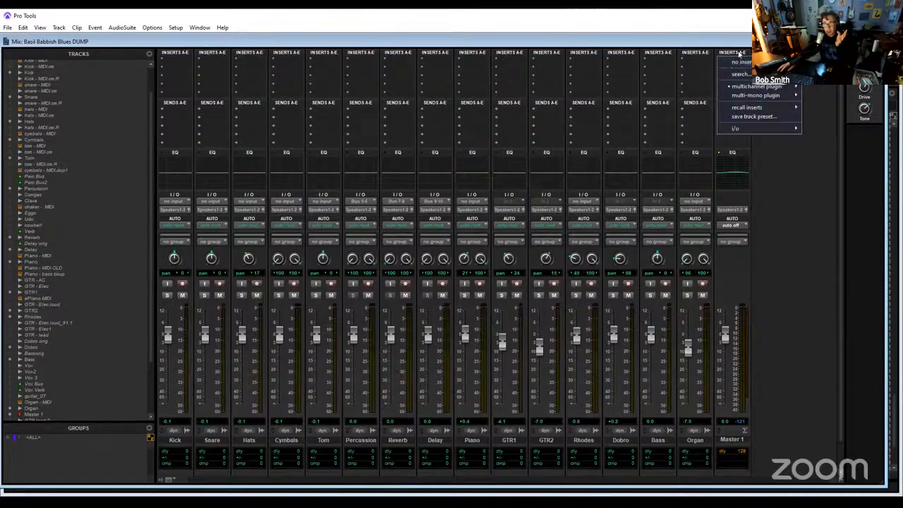
click(739, 54)
click(735, 60)
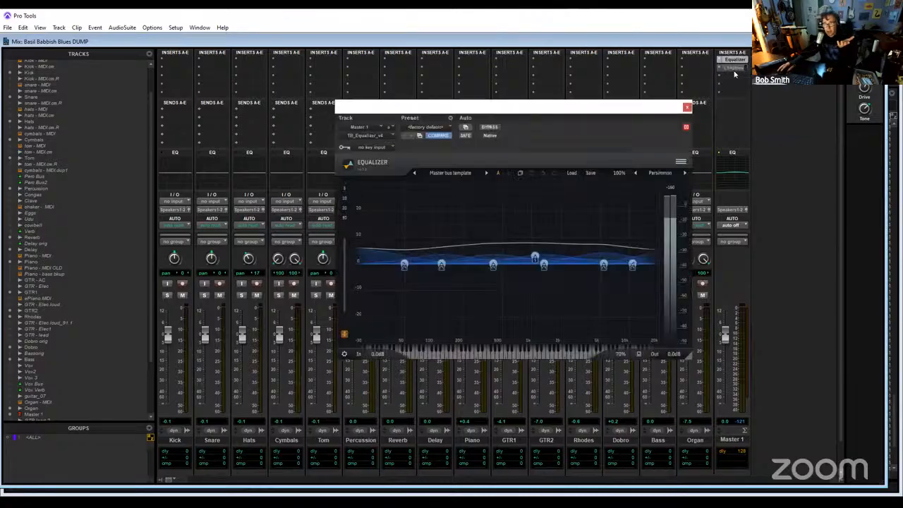
- Open the L1 Ultramaximizer on Master 1 to review it and remove both plug-ins from that track
click(734, 68)
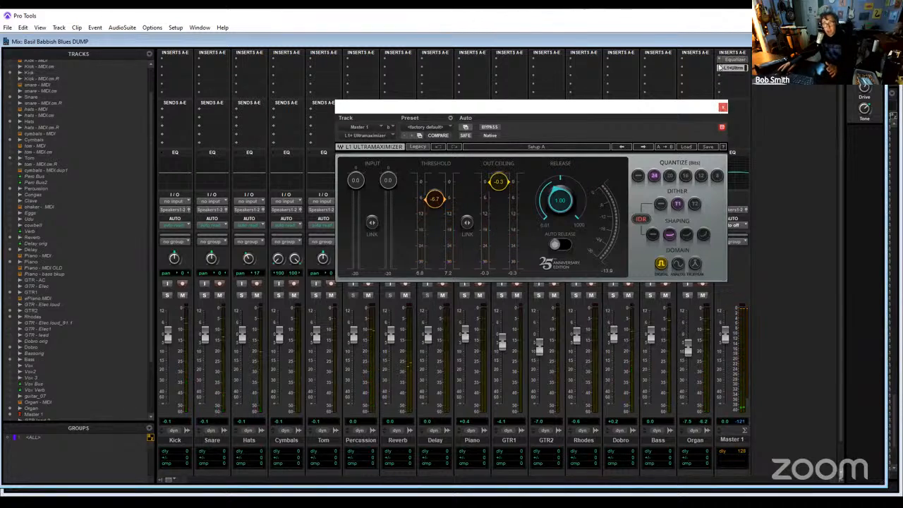
click(544, 108)
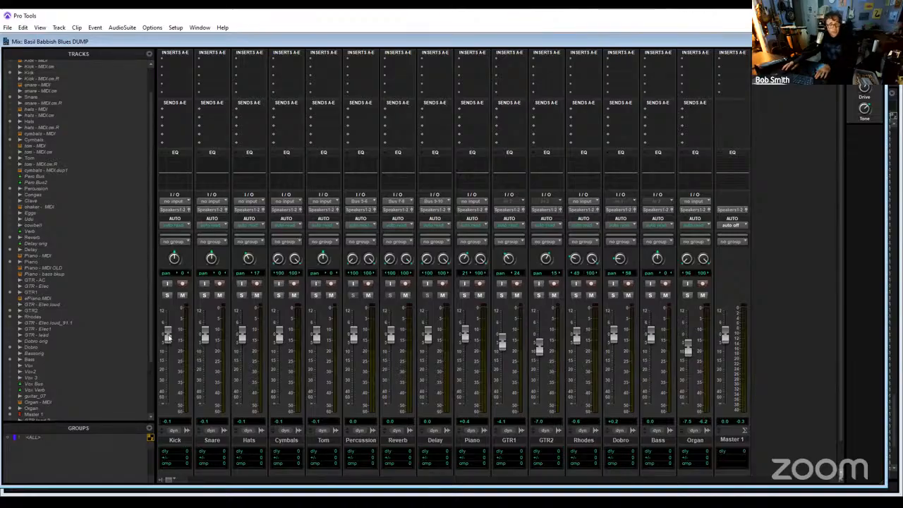
- Reset the volume faders of the drum, Piano, GTR1, GTR2, Rhodes, Dobro and Organ tracks to 0.0 dB
alt+click(241, 339)
alt+click(280, 338)
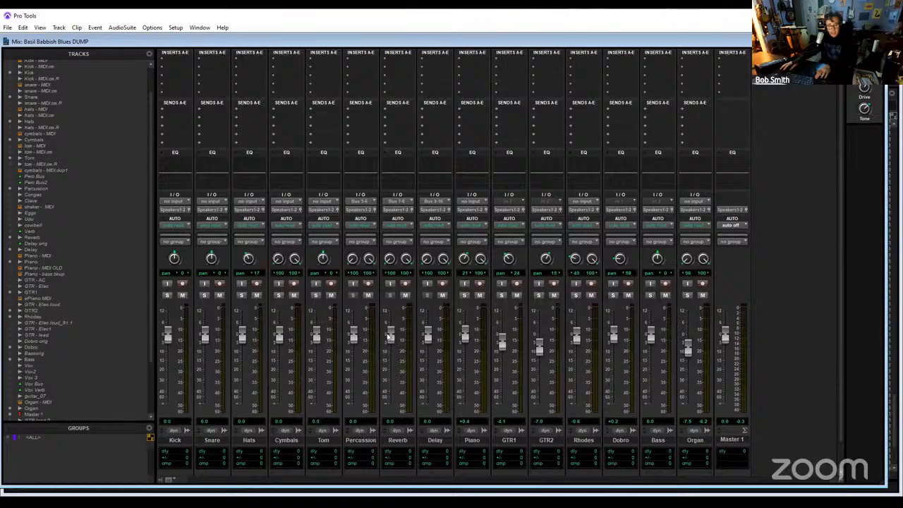
alt+click(465, 334)
alt+click(502, 342)
alt+click(538, 345)
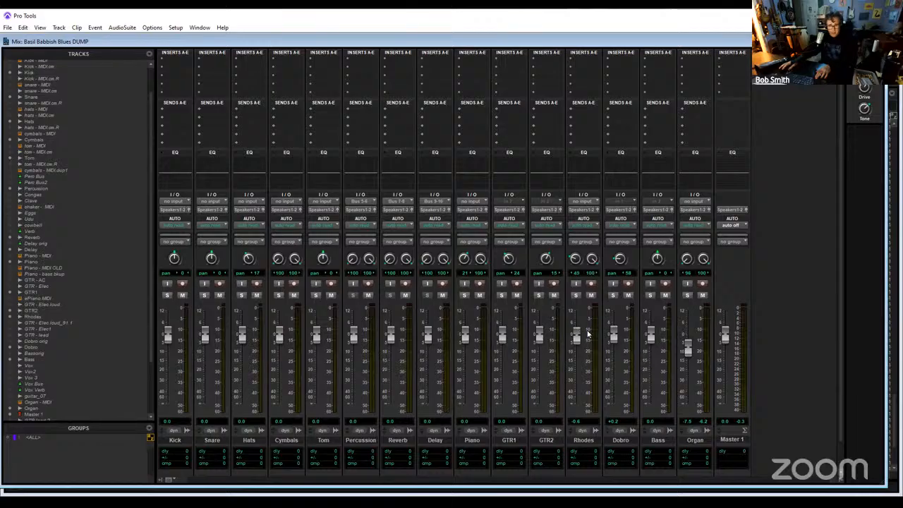
alt+click(577, 337)
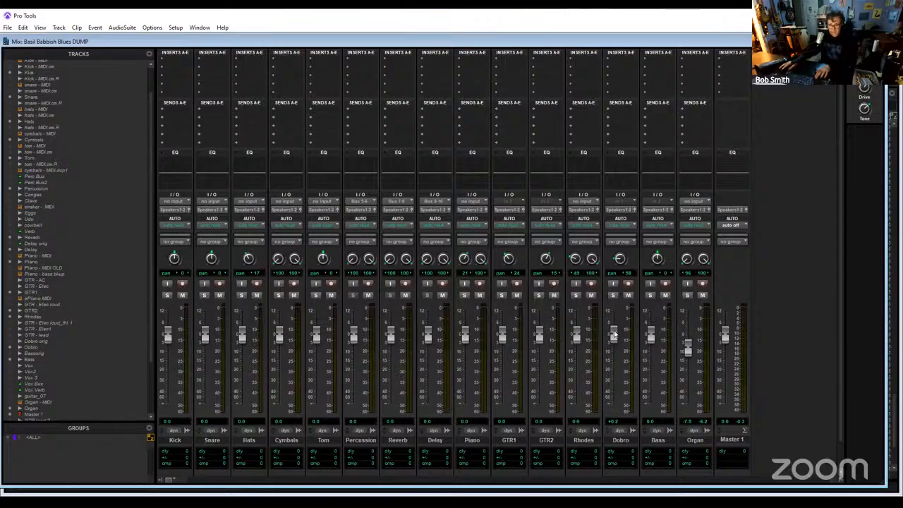
alt+click(613, 335)
alt+click(688, 347)
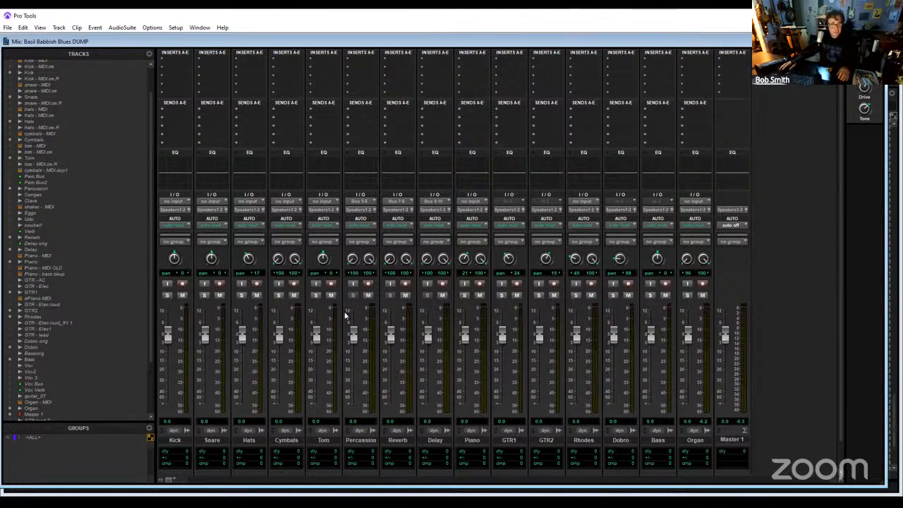
- Centre the pans of Hats, GTR1, GTR2 and Dobro, widen the left pans of Piano and Rhodes, and save the session
alt+click(249, 260)
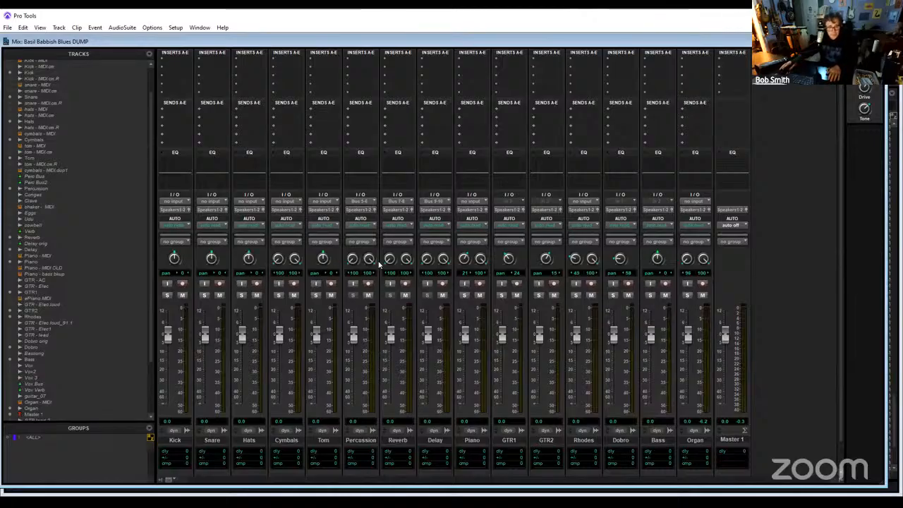
alt+click(464, 259)
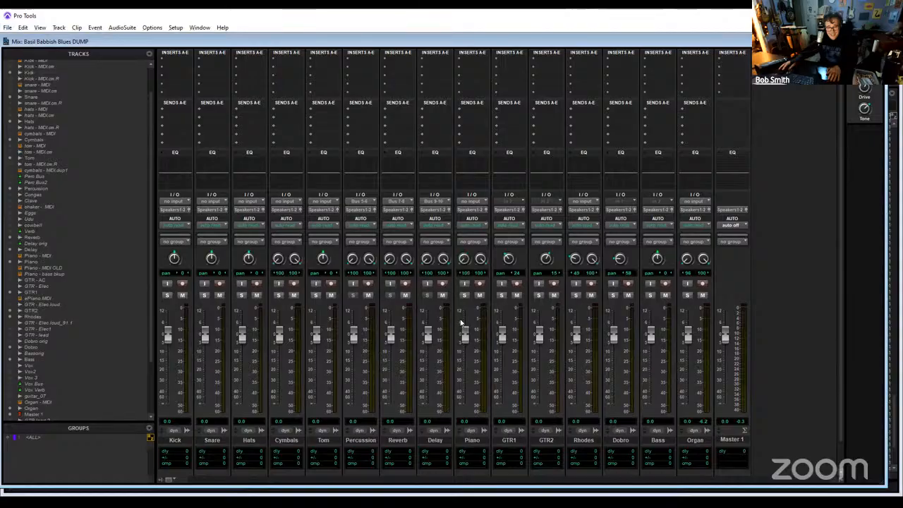
drag(506, 264, 502, 316)
alt+click(509, 260)
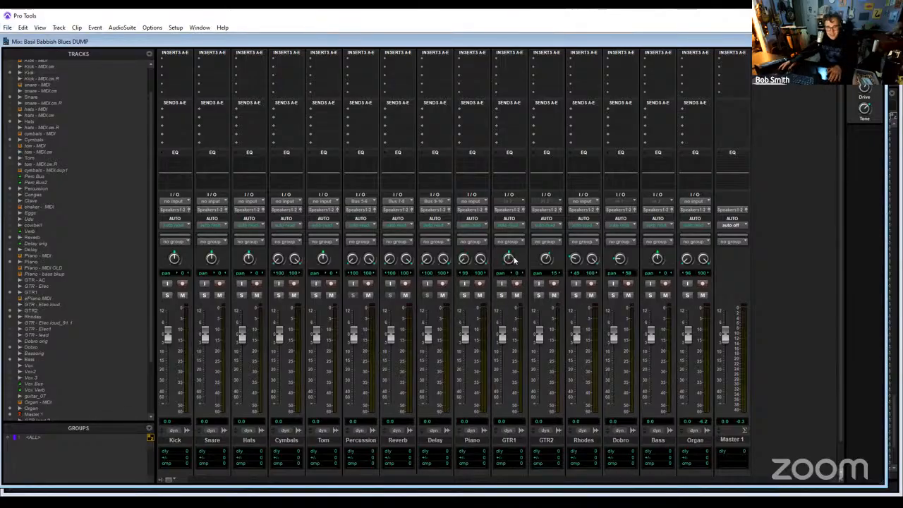
alt+click(546, 259)
drag(577, 260, 582, 298)
alt+click(620, 259)
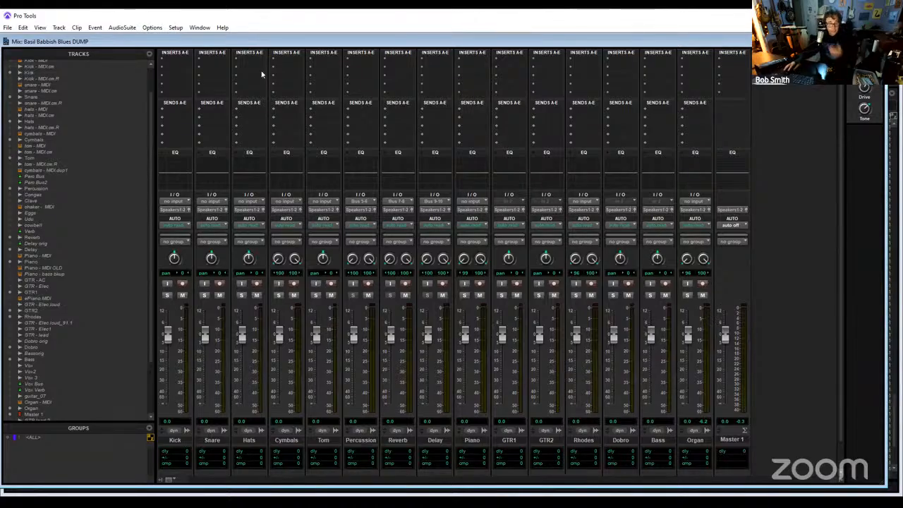
click(9, 29)
click(30, 86)
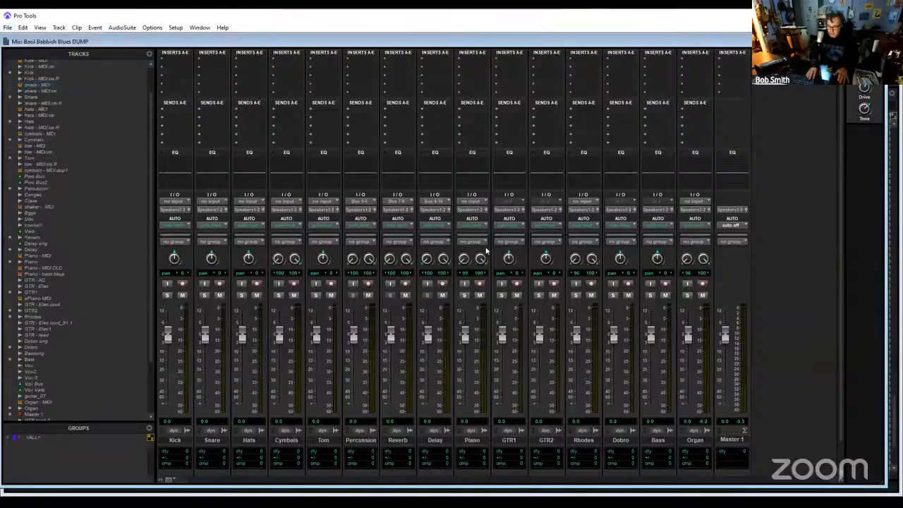
- Switch to the Edit window and change the timebase of the tracks from Kick through Piano to Samples
key(ctrl+equal)
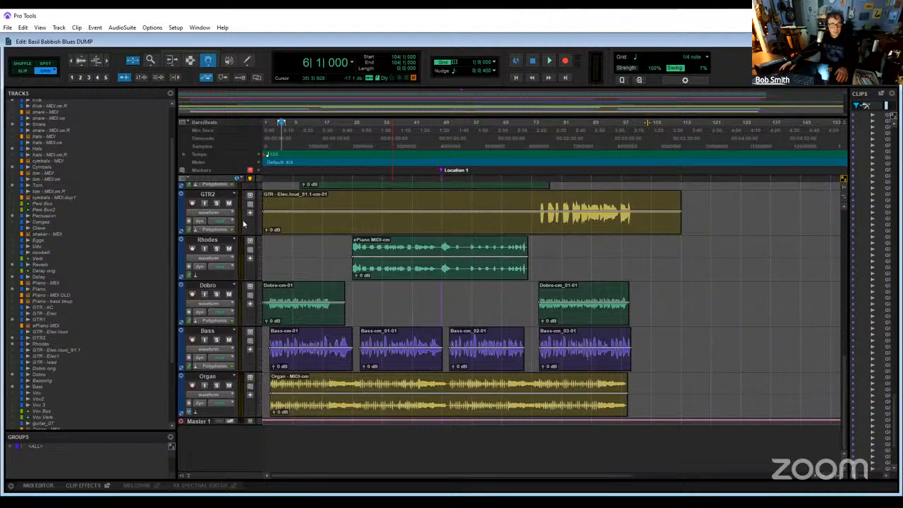
scroll(196, 191, up, 10)
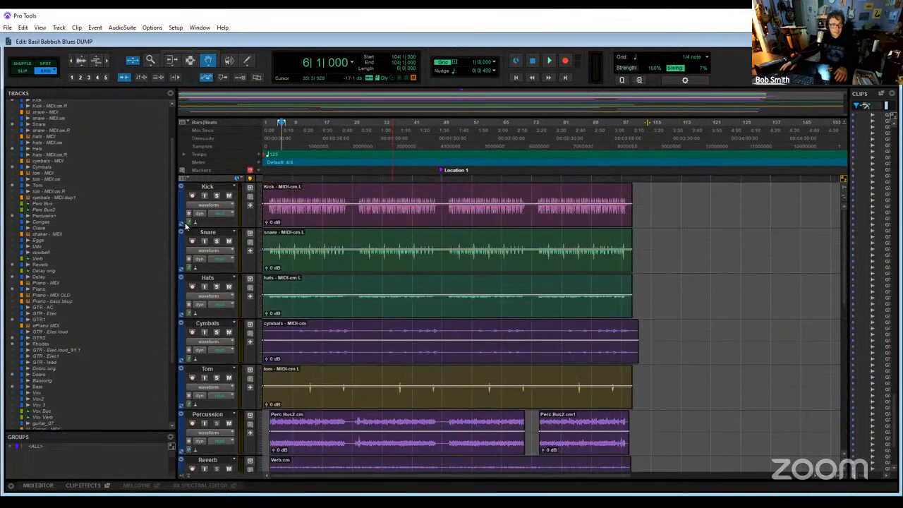
click(195, 223)
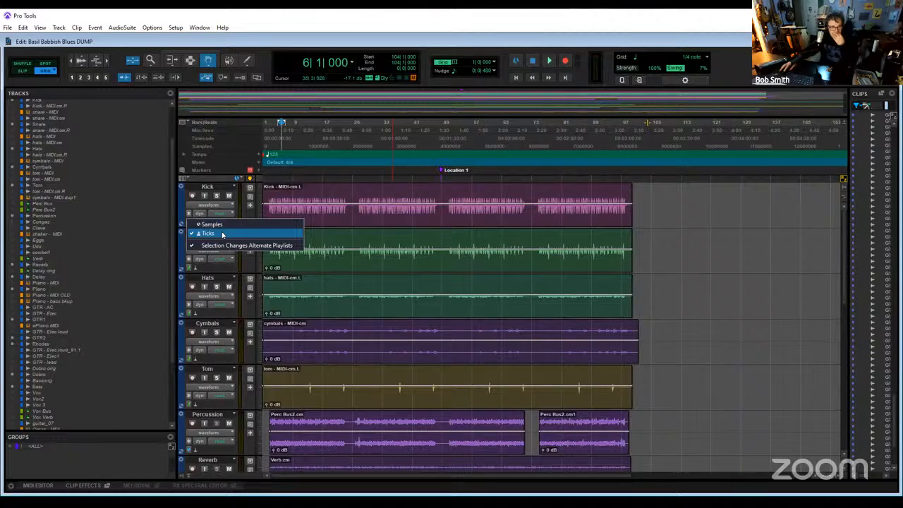
click(222, 235)
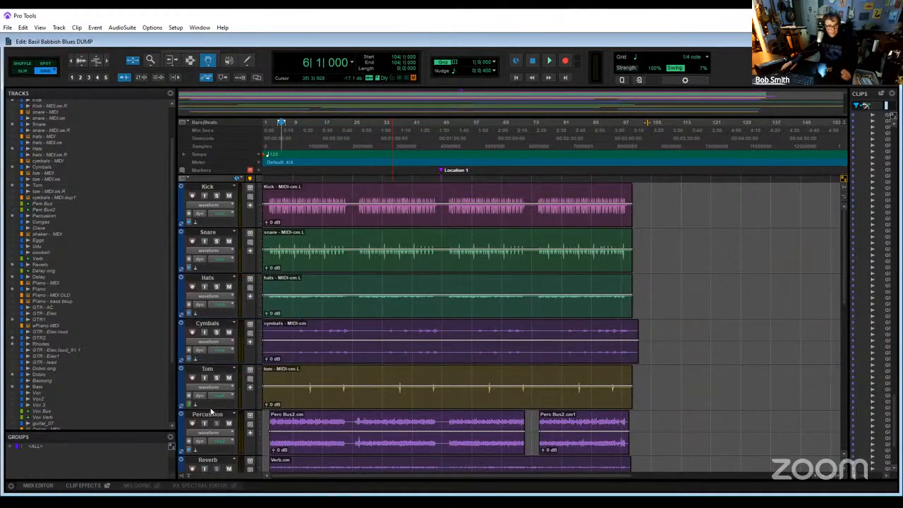
scroll(189, 404, down, 3)
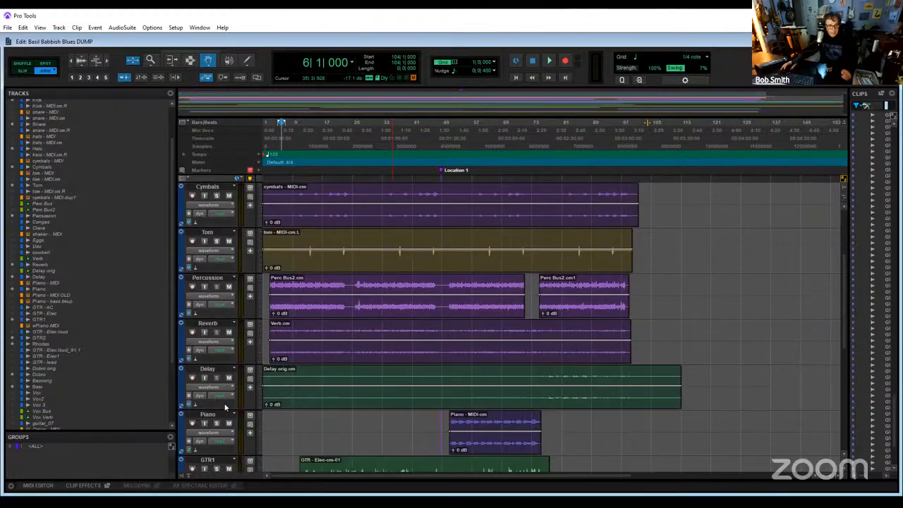
scroll(194, 303, up, 1)
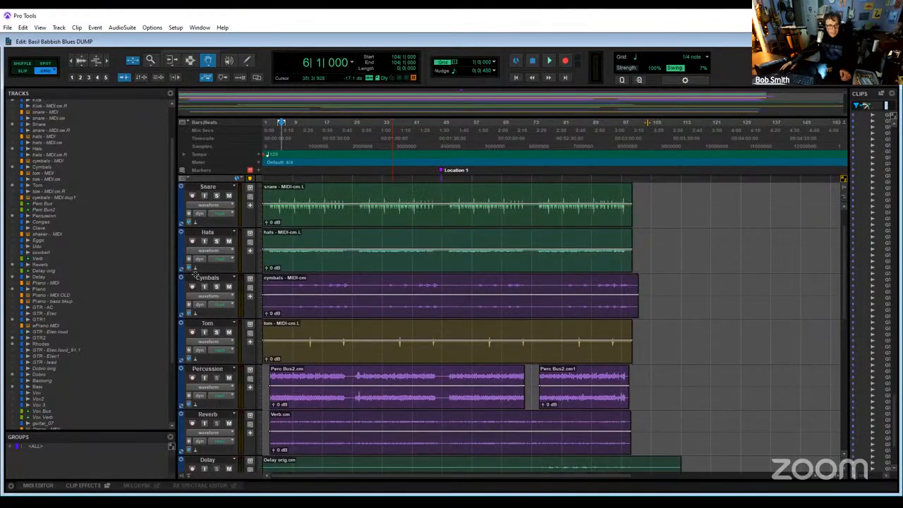
scroll(196, 303, down, 4)
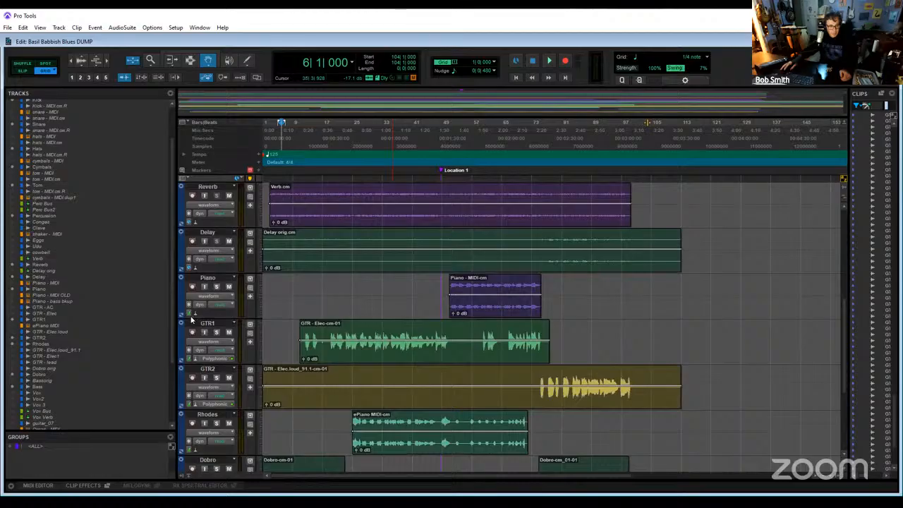
- Set the timebase of the GTR1, GTR2, Rhodes and Dobro tracks to Samples
click(190, 359)
click(193, 361)
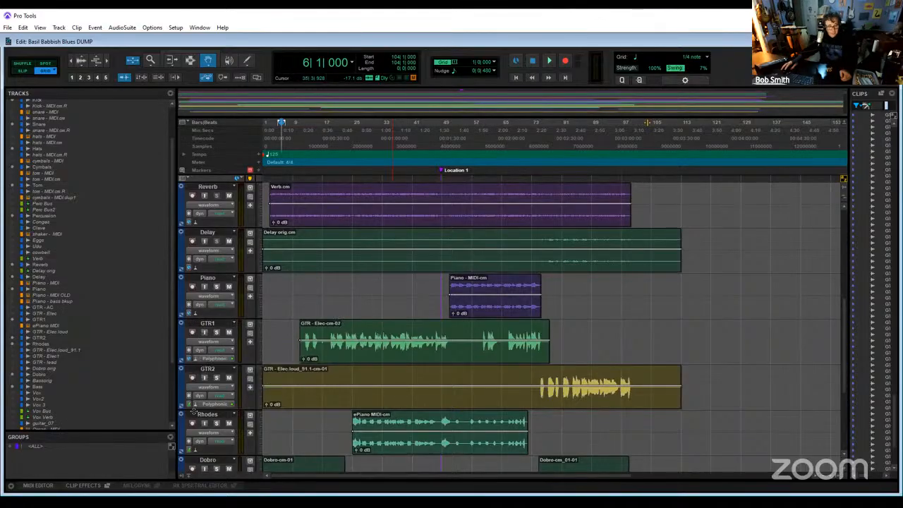
click(190, 405)
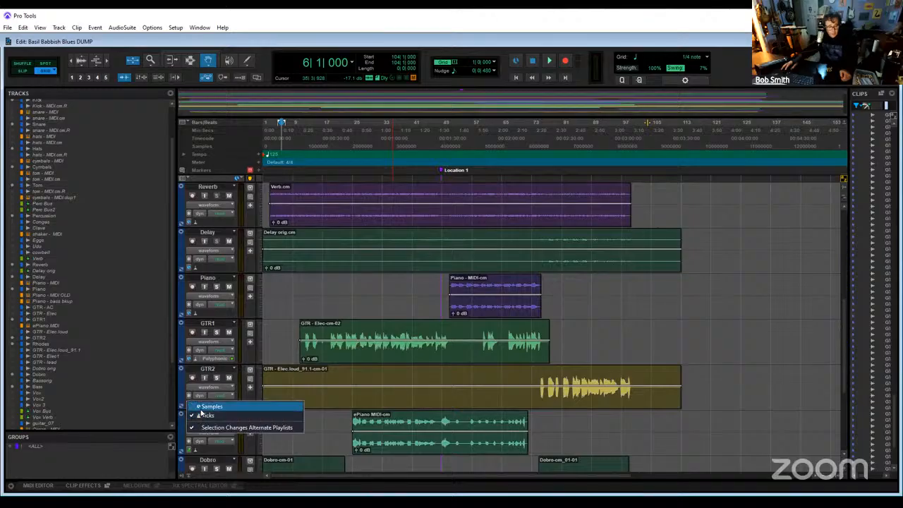
click(193, 408)
scroll(194, 392, down, 2)
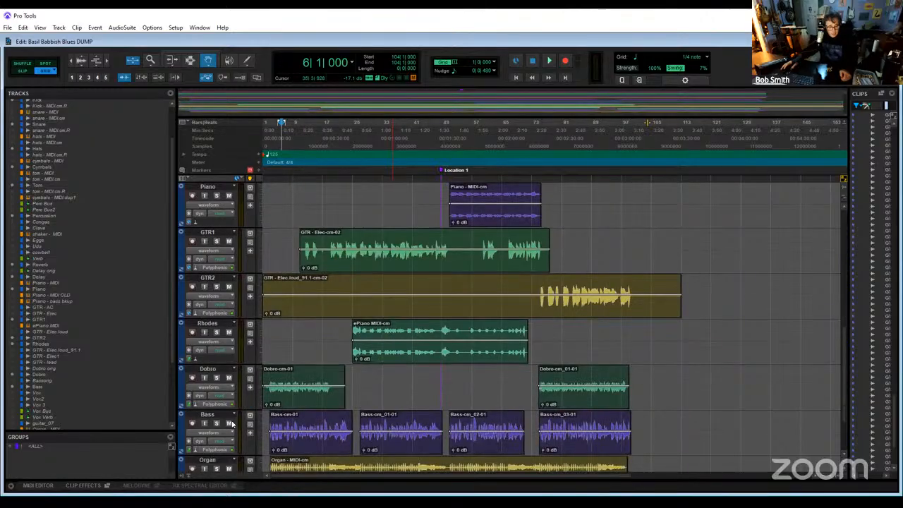
click(190, 360)
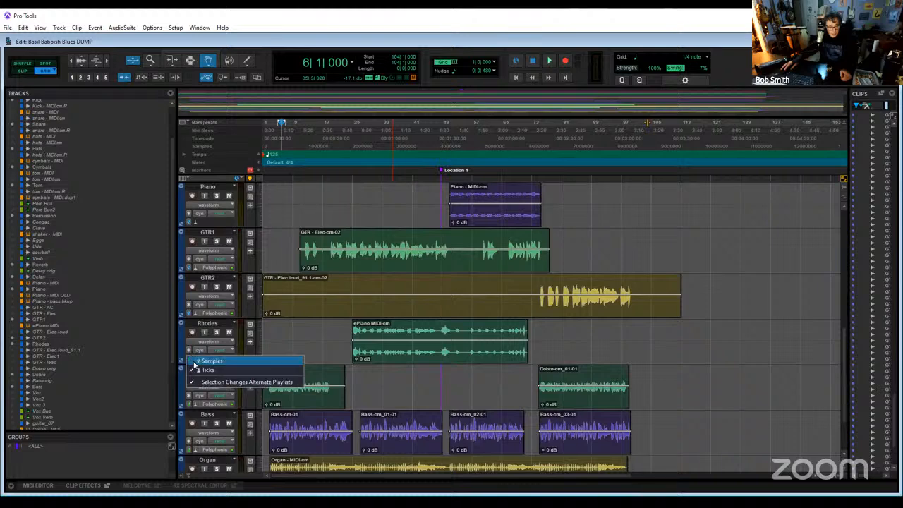
click(194, 363)
click(191, 404)
click(199, 408)
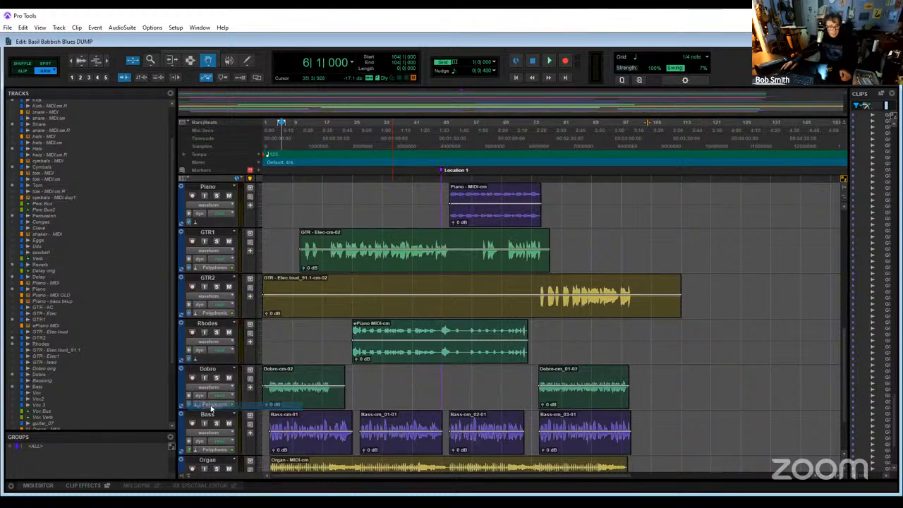
- Set the timebase of the Bass and Organ tracks to Samples
scroll(211, 407, down, 2)
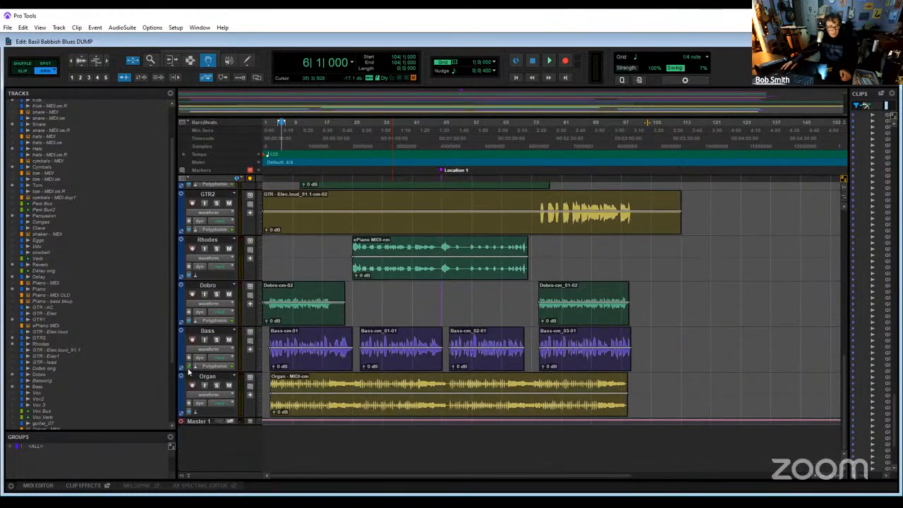
click(187, 366)
click(193, 373)
click(191, 413)
click(197, 415)
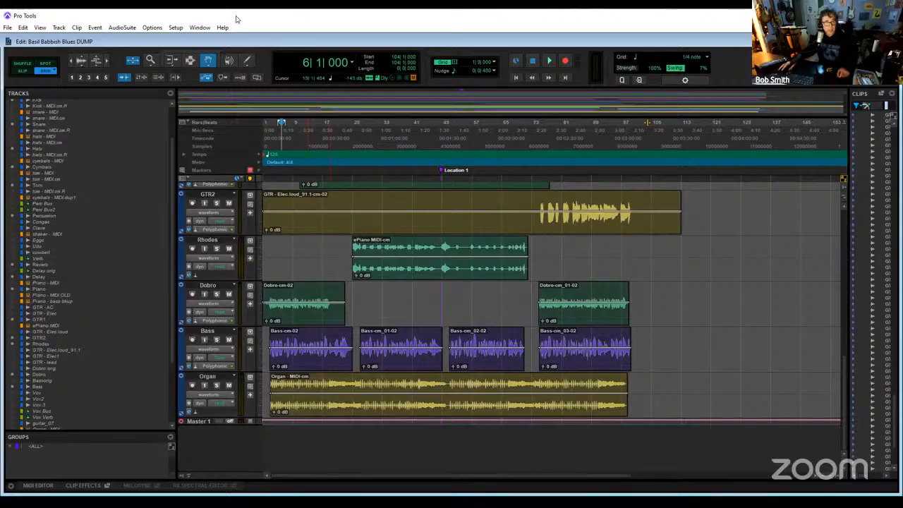
- Select the clips on all audio tracks from bar 1 to bar 113 and consolidate them into one full-length clip per track
click(191, 60)
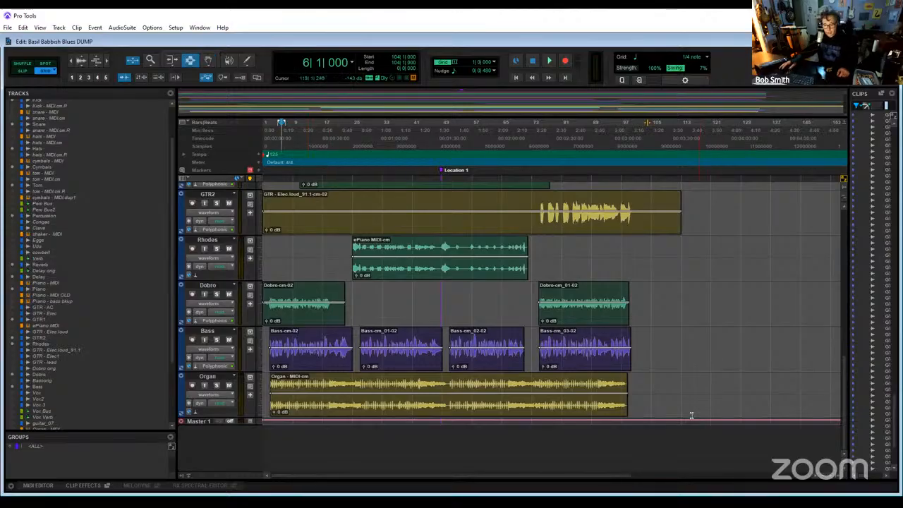
drag(683, 416, 46, 155)
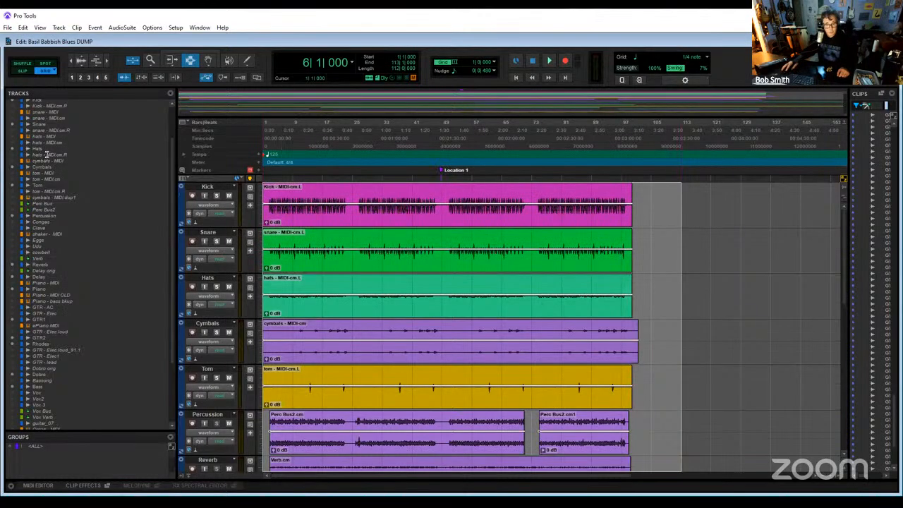
scroll(792, 393, down, 10)
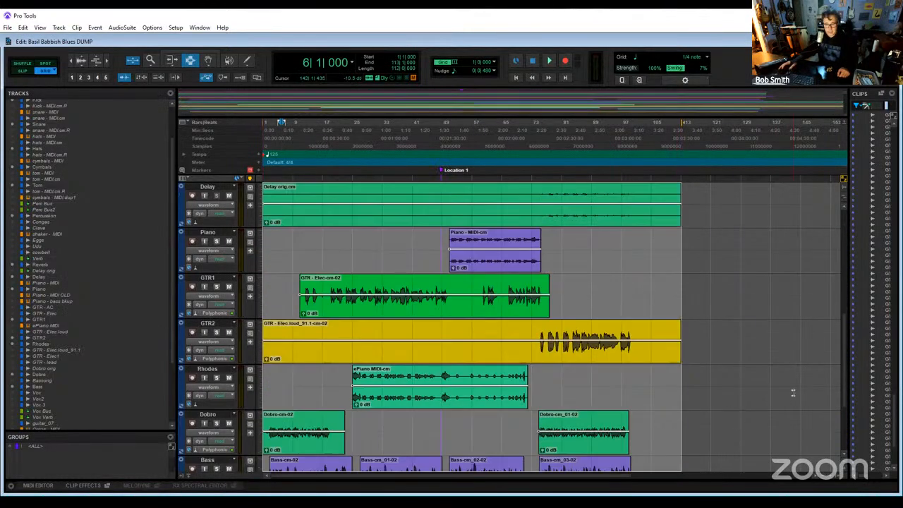
scroll(792, 392, down, 1)
scroll(792, 393, up, 2)
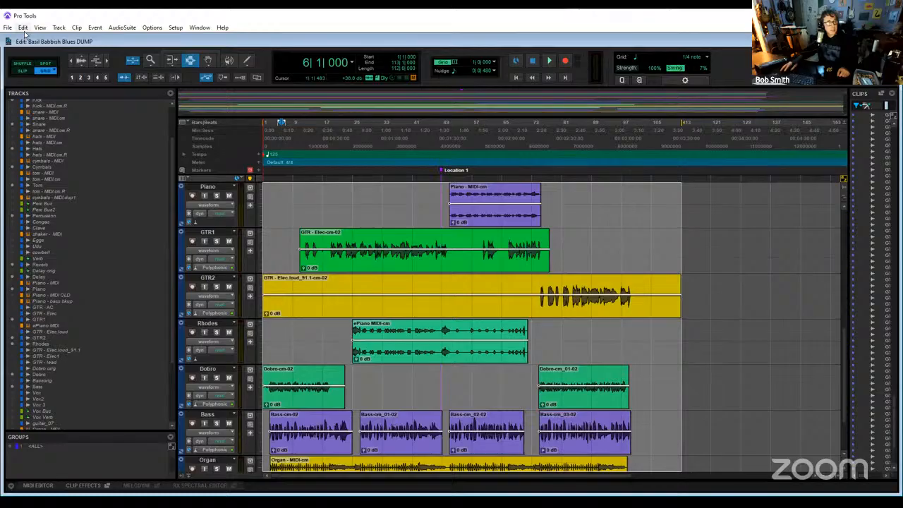
click(23, 29)
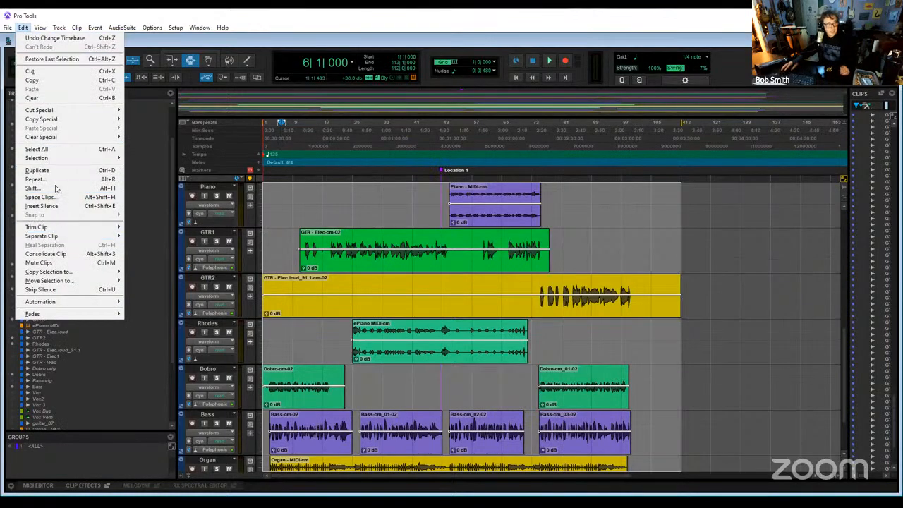
click(68, 257)
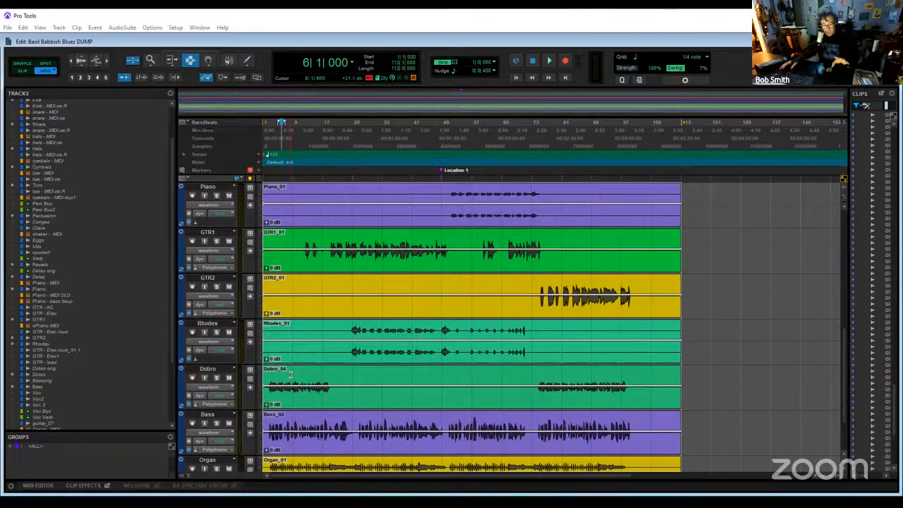
scroll(528, 282, down, 2)
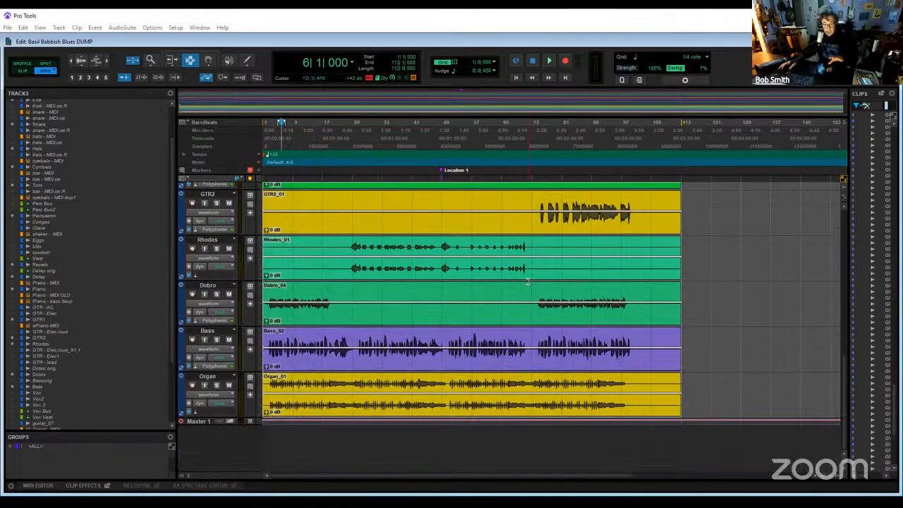
scroll(562, 282, up, 15)
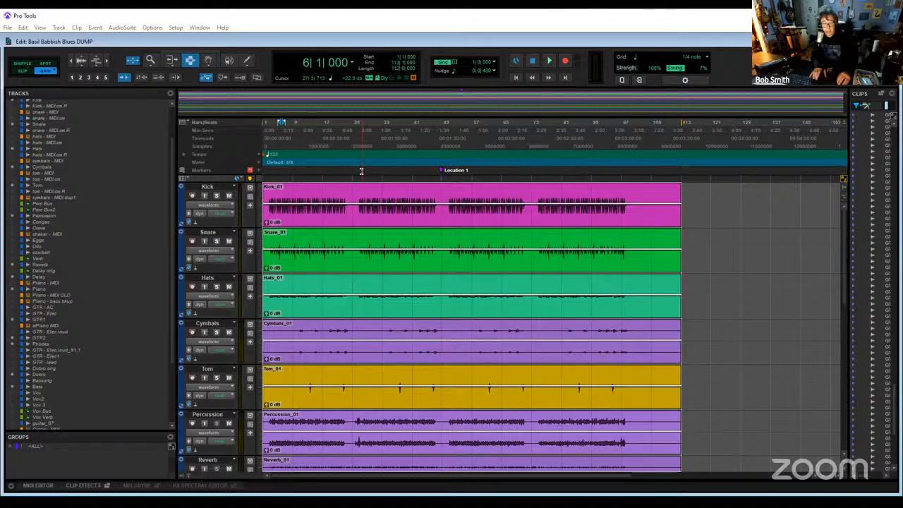
- Start exporting the selected clips as files and browse for the destination to My Drive on Google Drive (G:)
key(ctrl+shift+k)
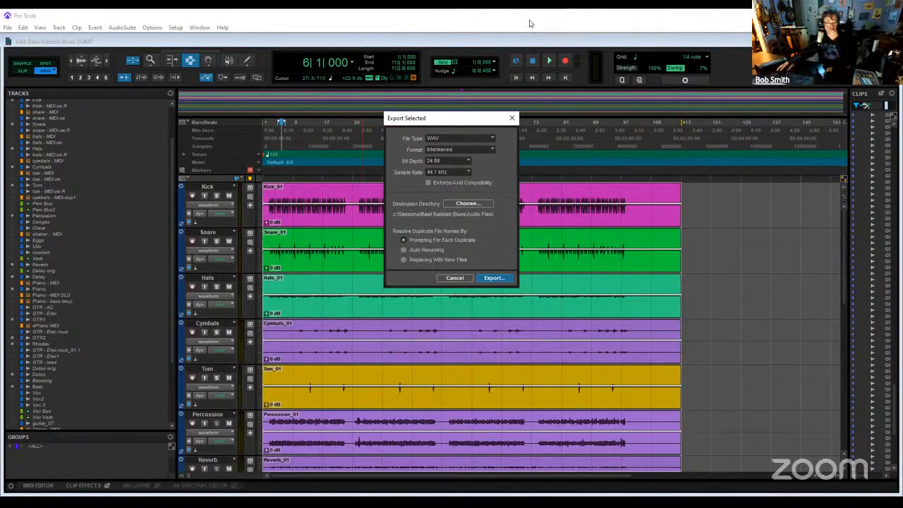
click(473, 204)
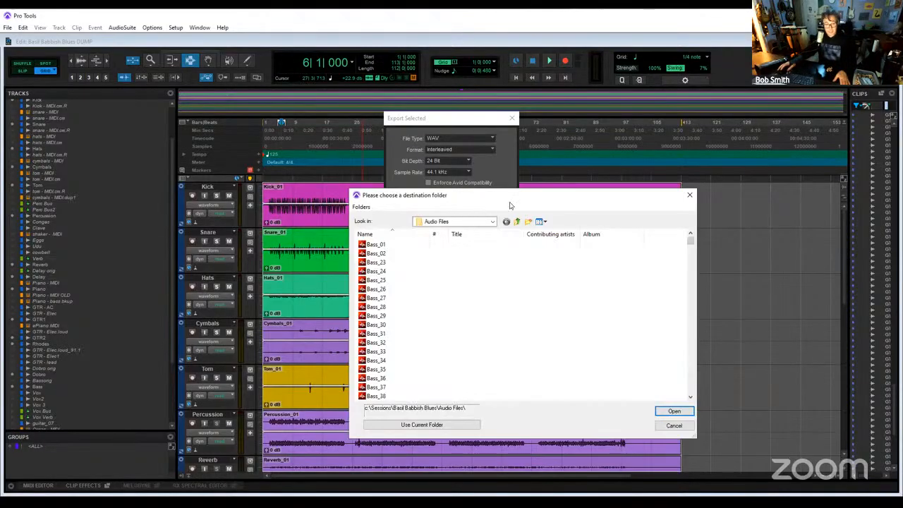
click(491, 222)
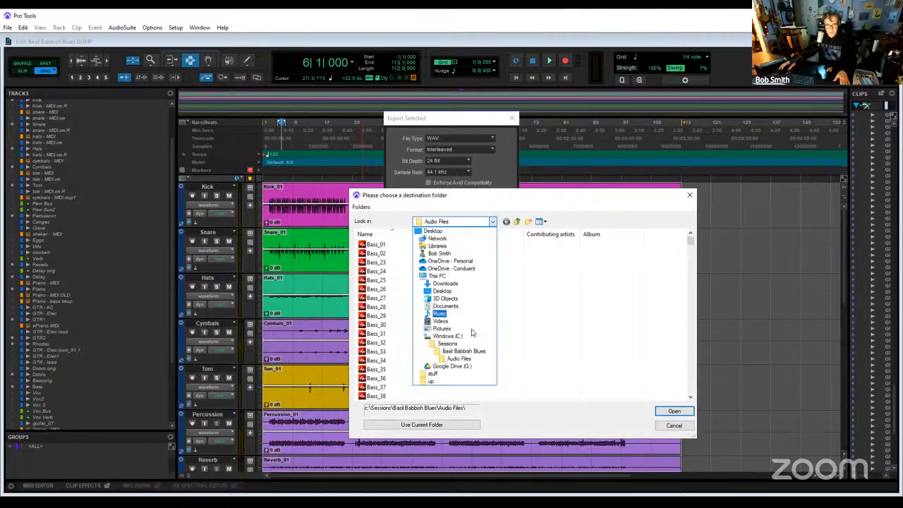
click(480, 366)
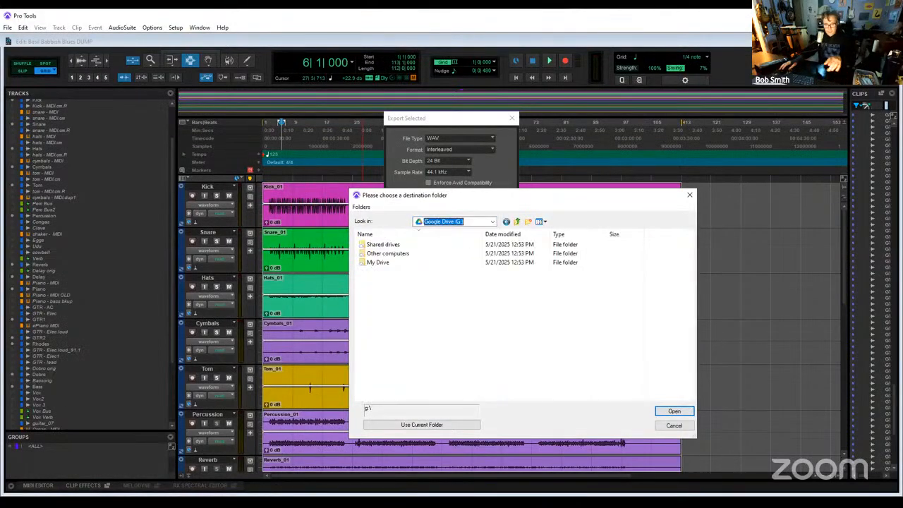
double_click(379, 263)
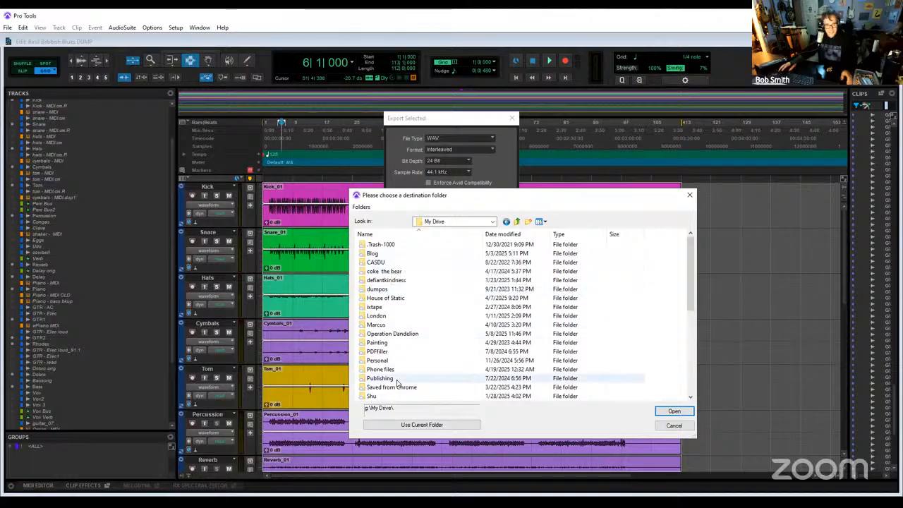
scroll(397, 383, down, 4)
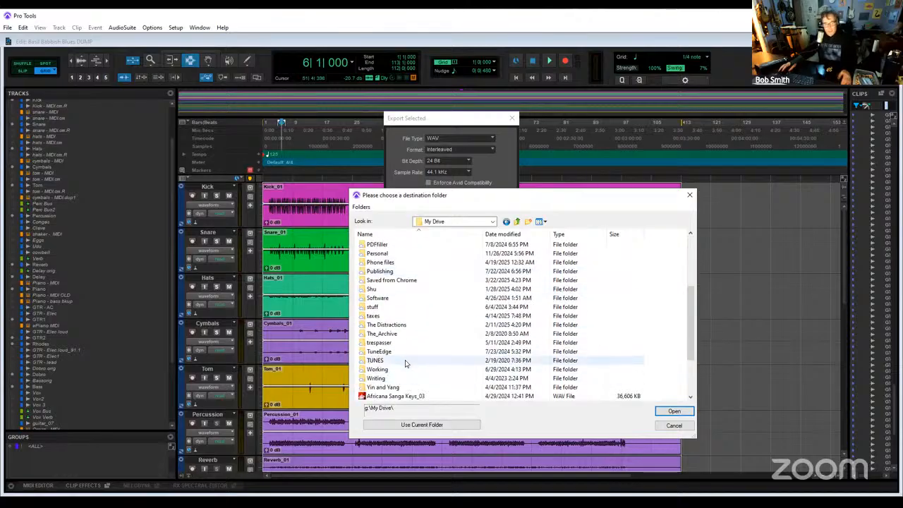
double_click(406, 364)
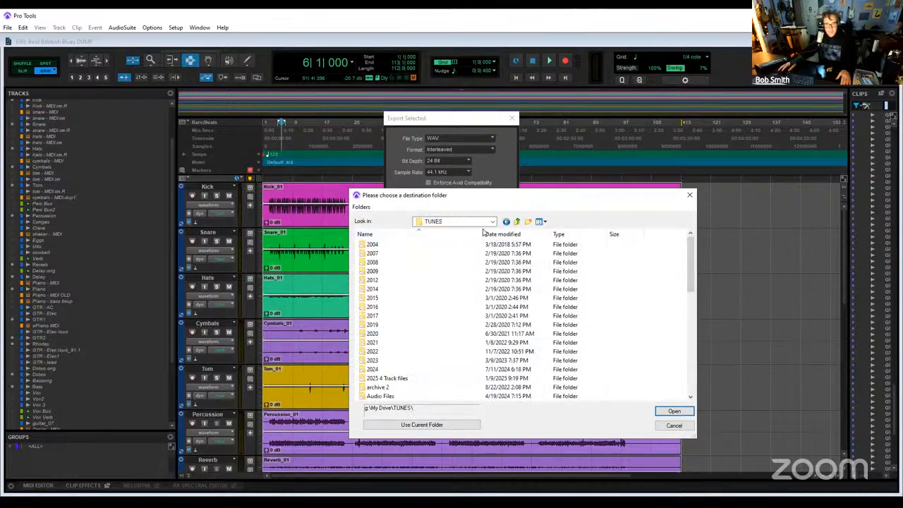
click(517, 223)
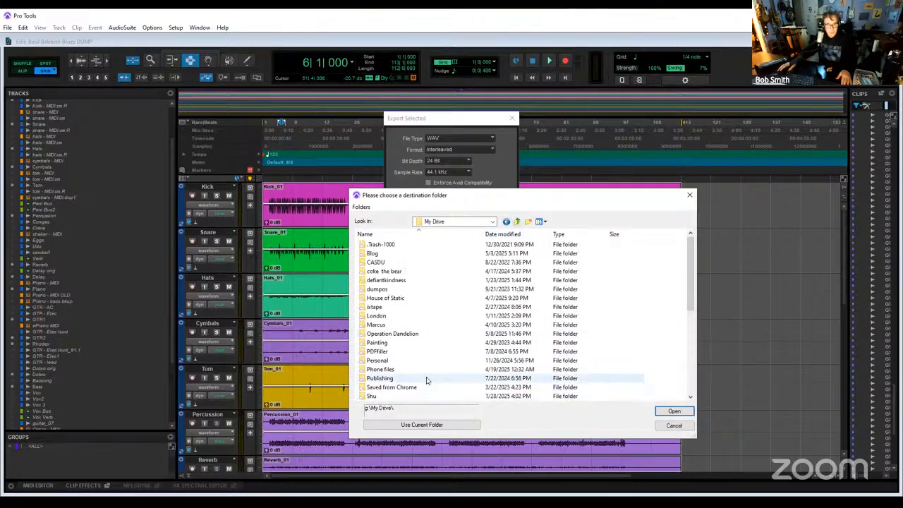
- Open the Blue Light After Party folder inside House of Static > The Static Dive as the destination's parent folder
double_click(424, 300)
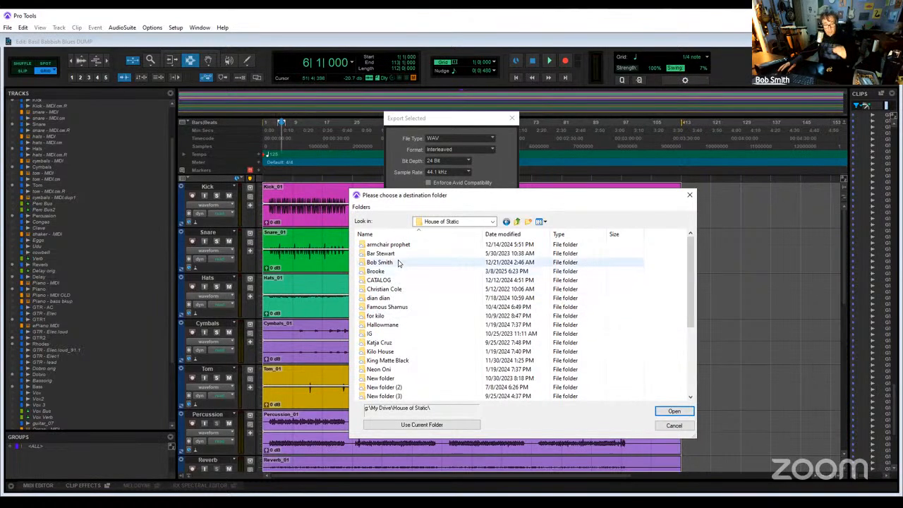
double_click(403, 353)
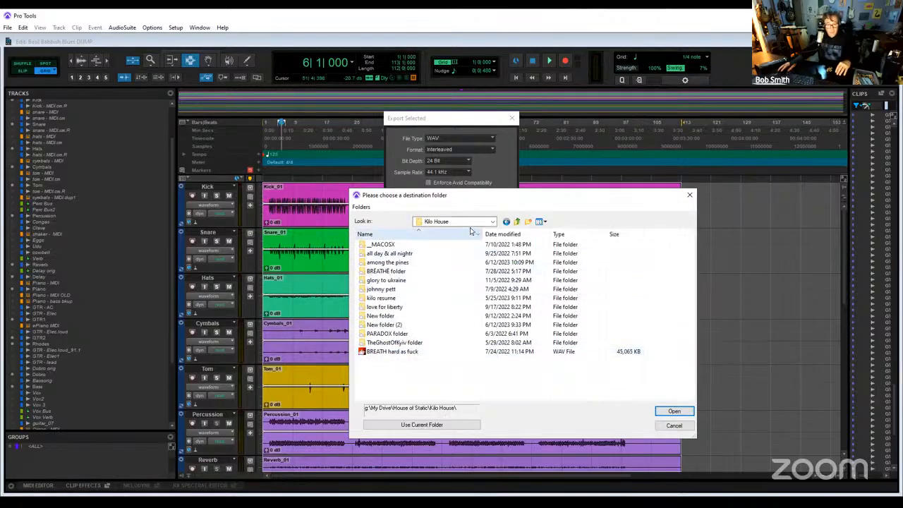
click(517, 221)
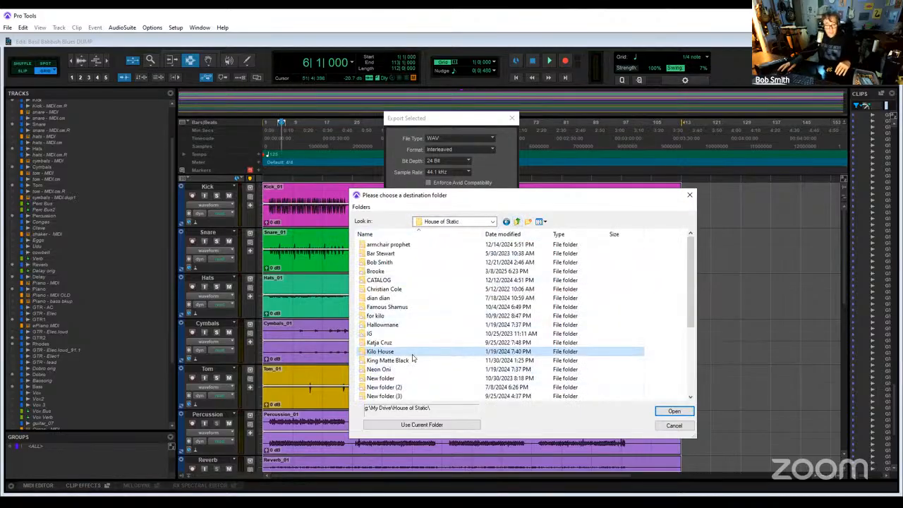
scroll(416, 374, down, 4)
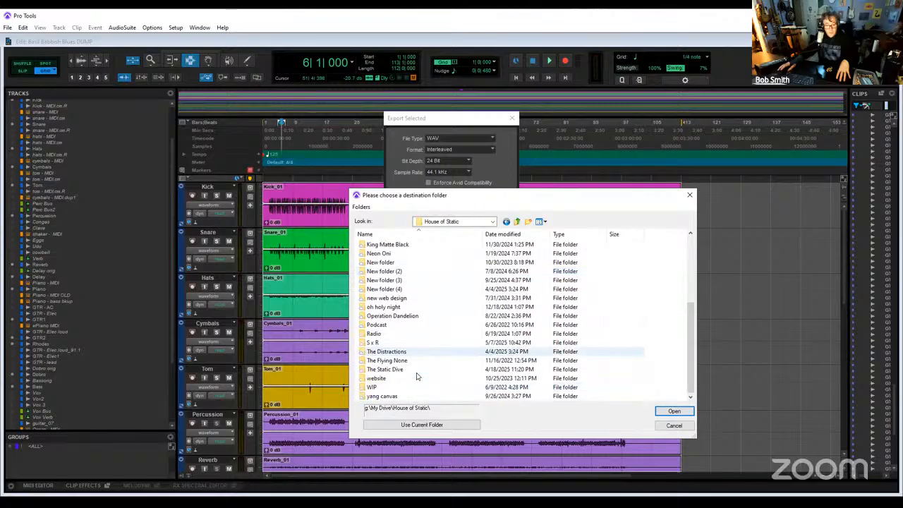
double_click(416, 369)
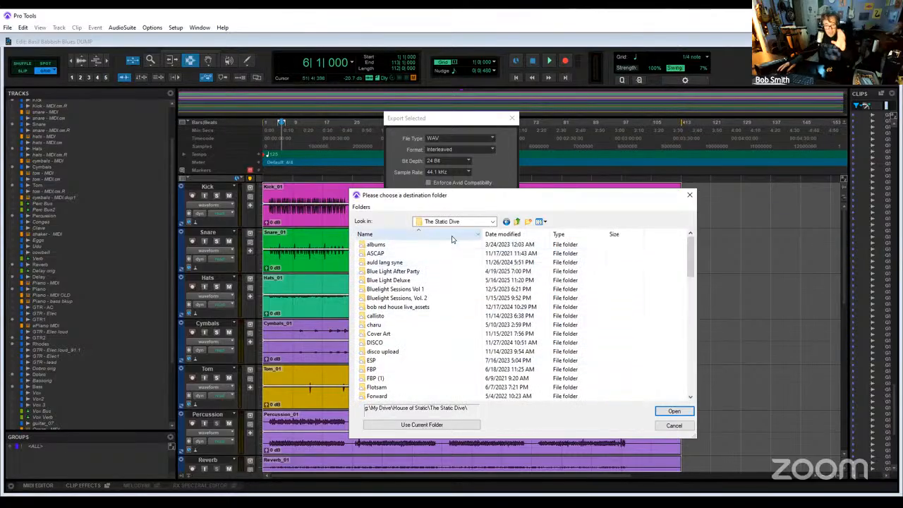
double_click(423, 272)
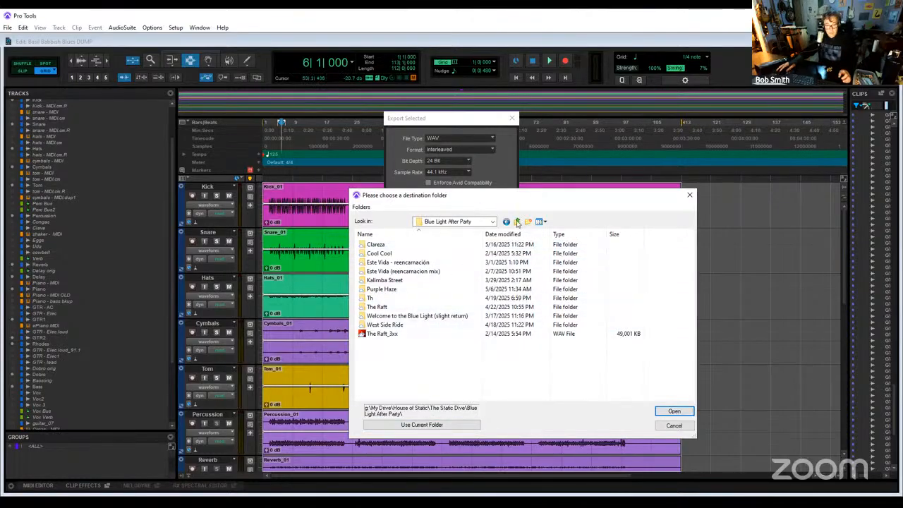
- Create a new folder named Basil Babbish Blues inside Blue Light After Party and open it
click(528, 221)
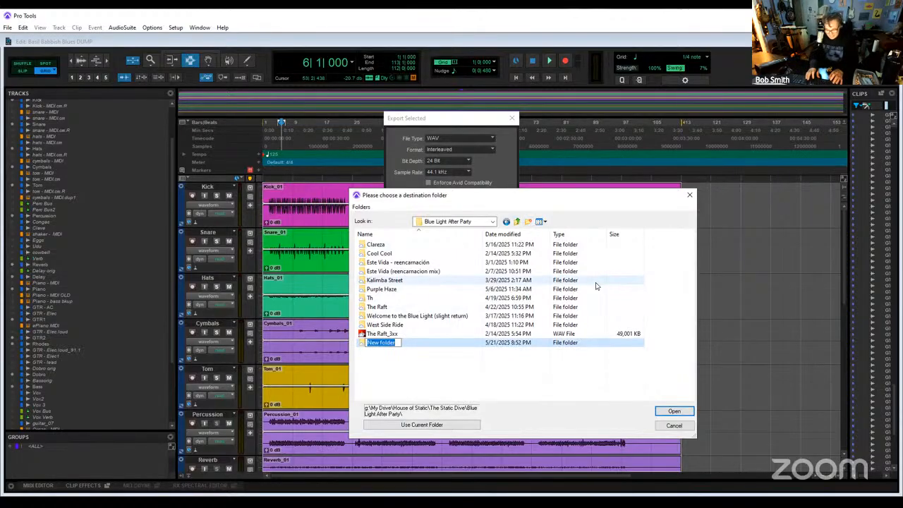
text(Basil)
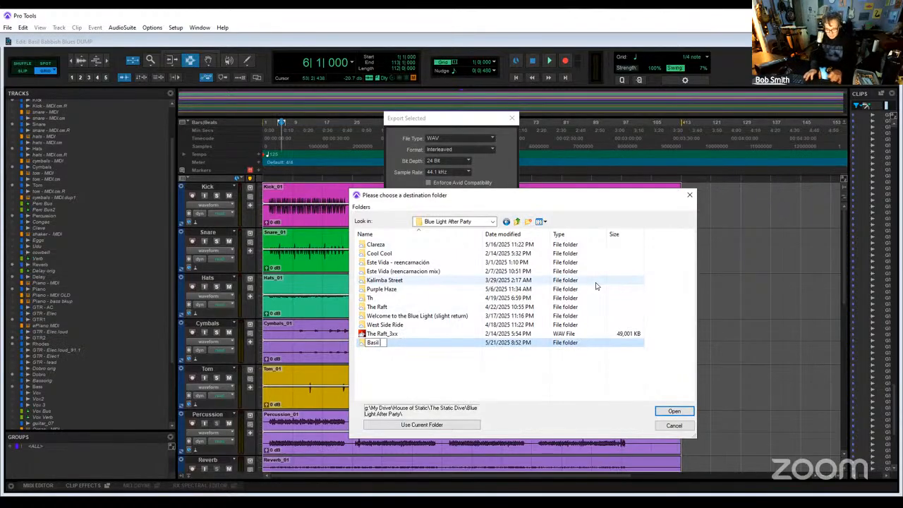
text( Babbis)
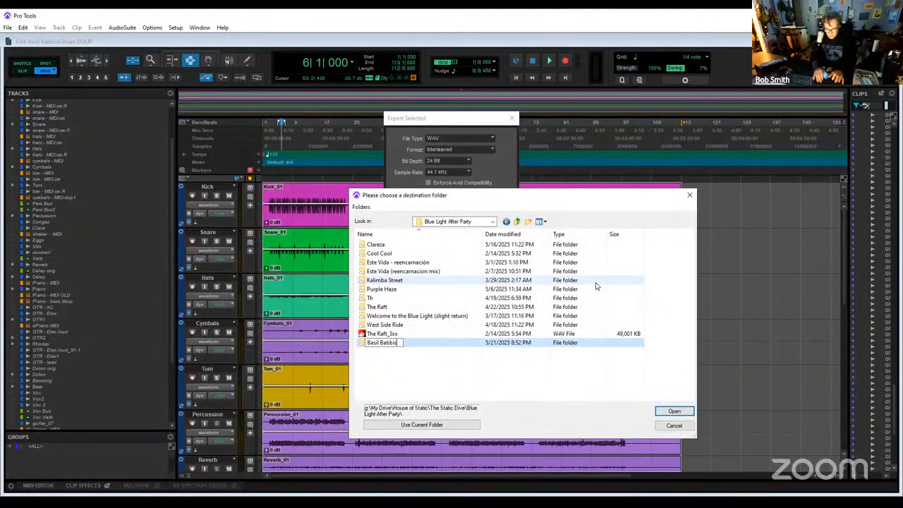
text(h Blues)
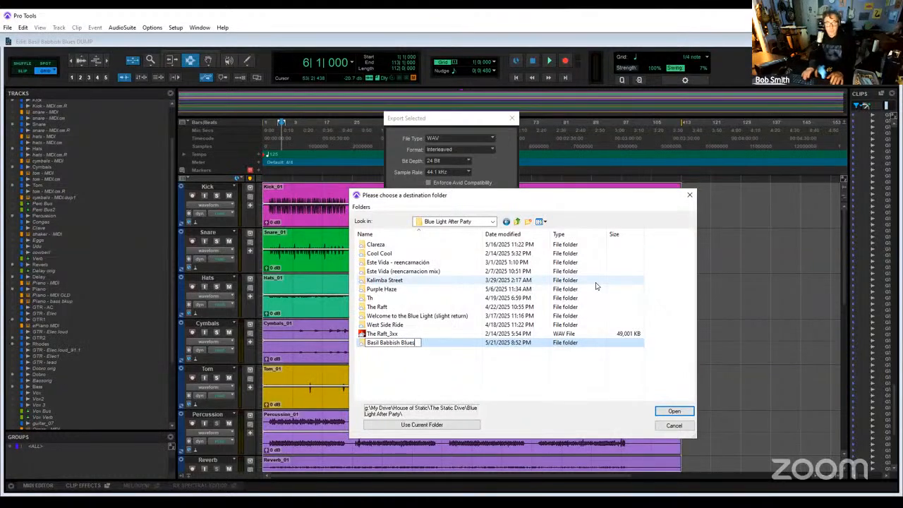
key(Return)
key(Return)
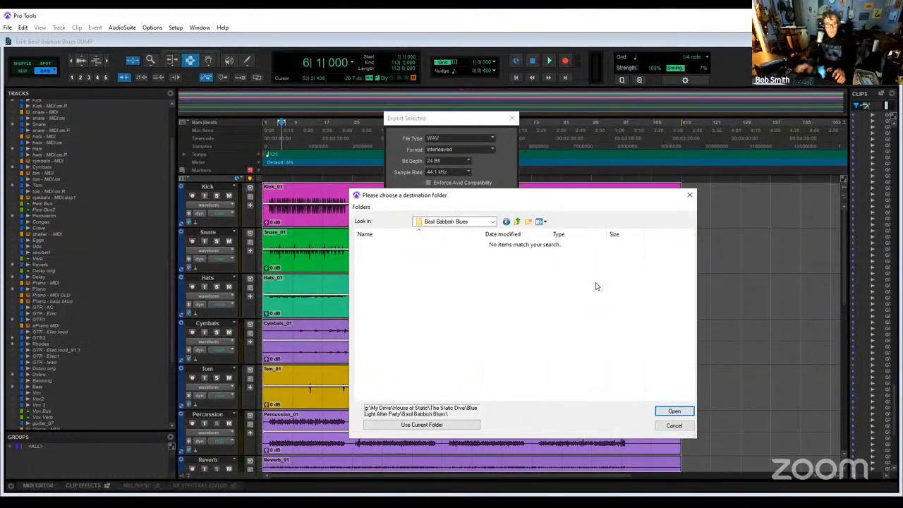
- Export the selected clips into a new STEMS subfolder inside the Basil Babbish Blues folder
click(529, 222)
text(STEMS)
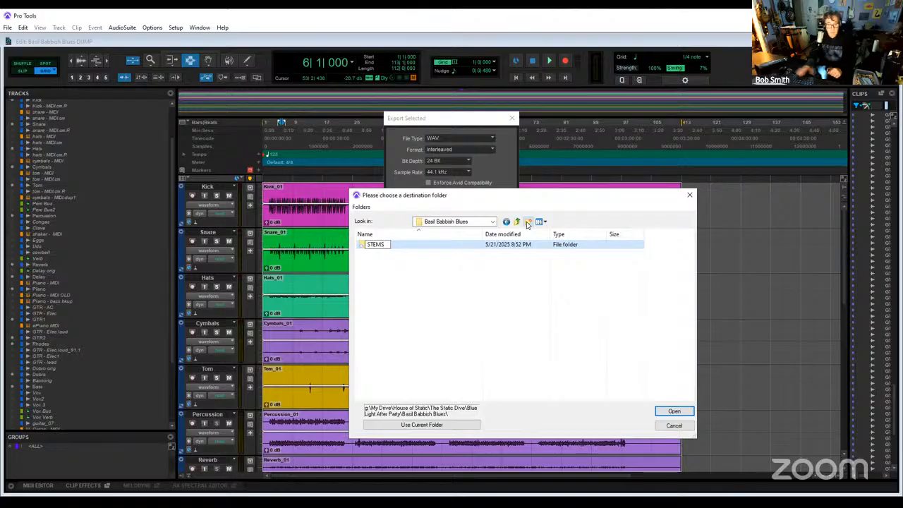
key(Return)
double_click(455, 247)
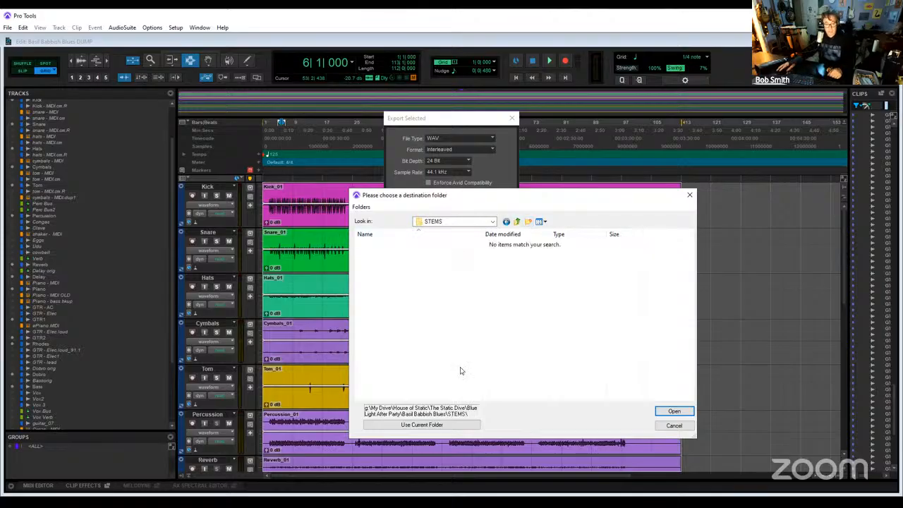
click(422, 425)
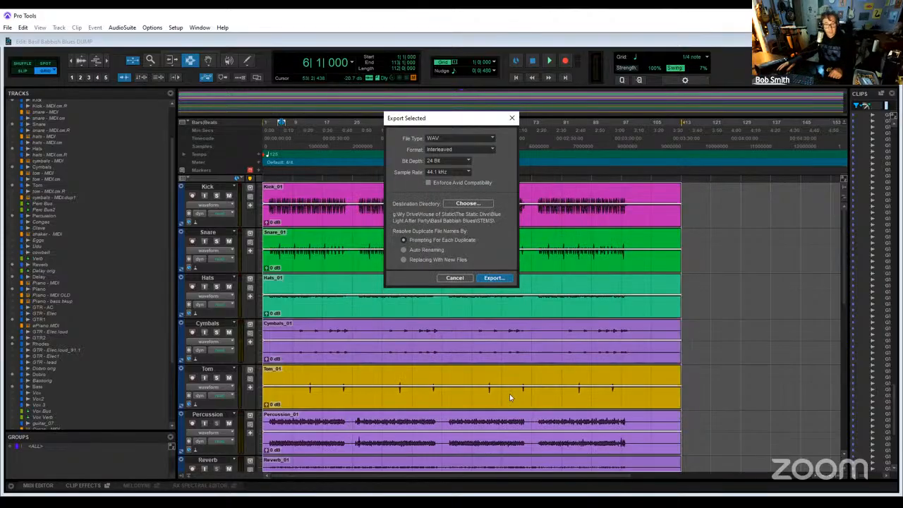
click(494, 279)
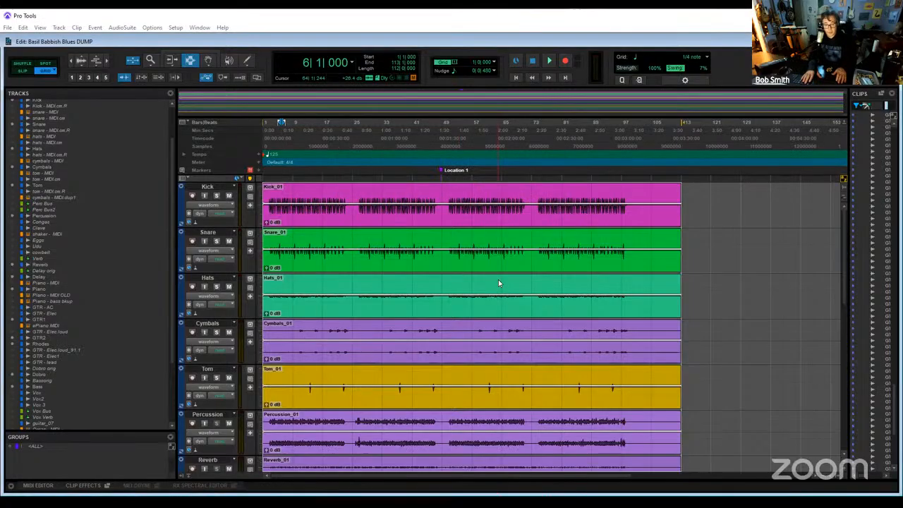
key(ctrl+equal)
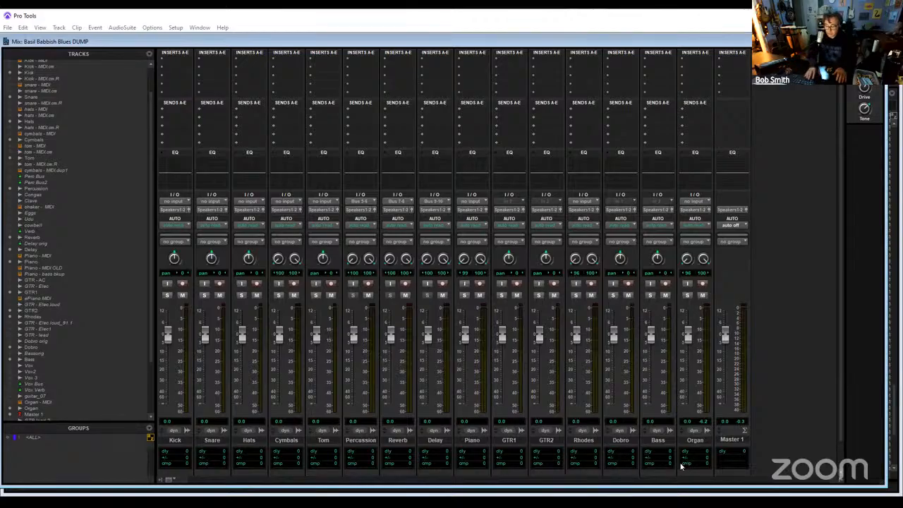
key(ctrl+equal)
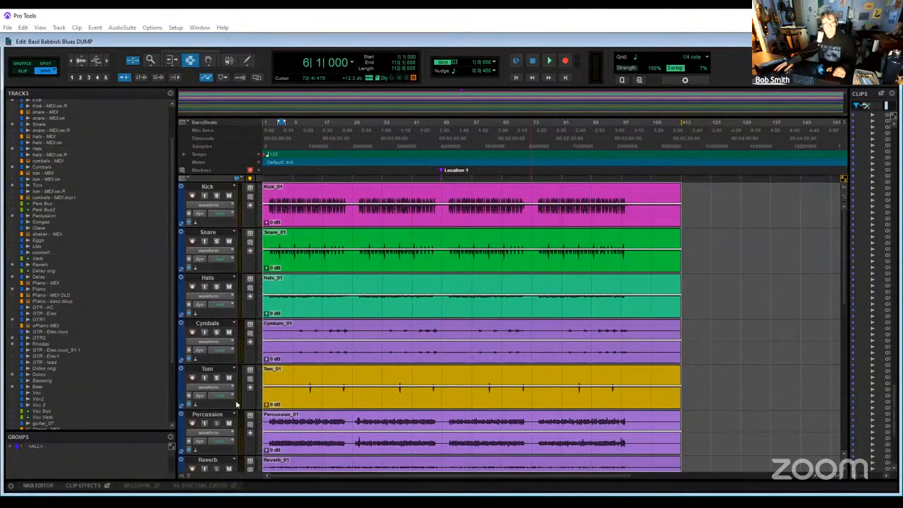
key(alt+Tab)
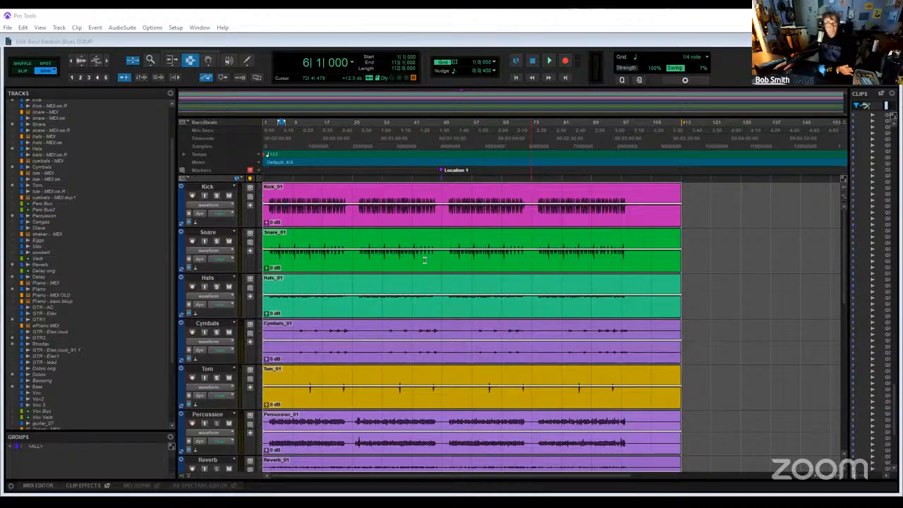
click(408, 234)
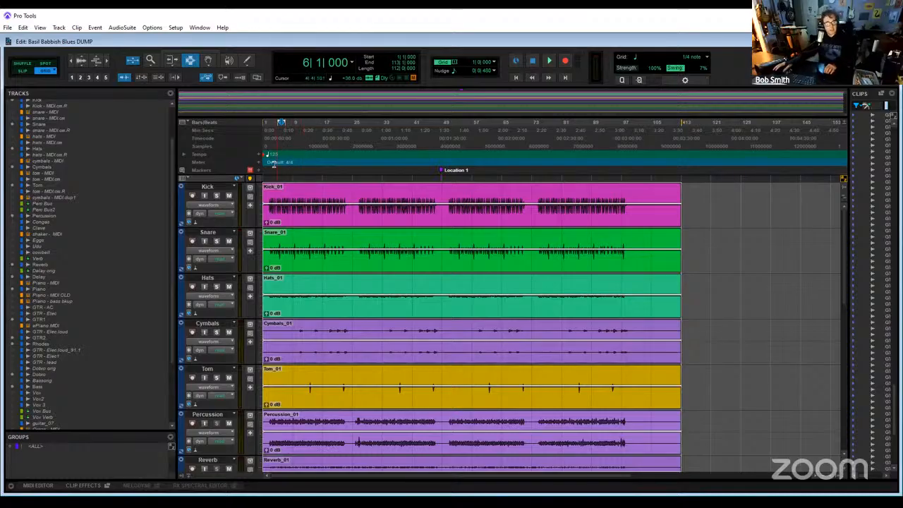
- Clear the clip selection with the cursor at the session start and save the session
click(286, 229)
key(shift+Return)
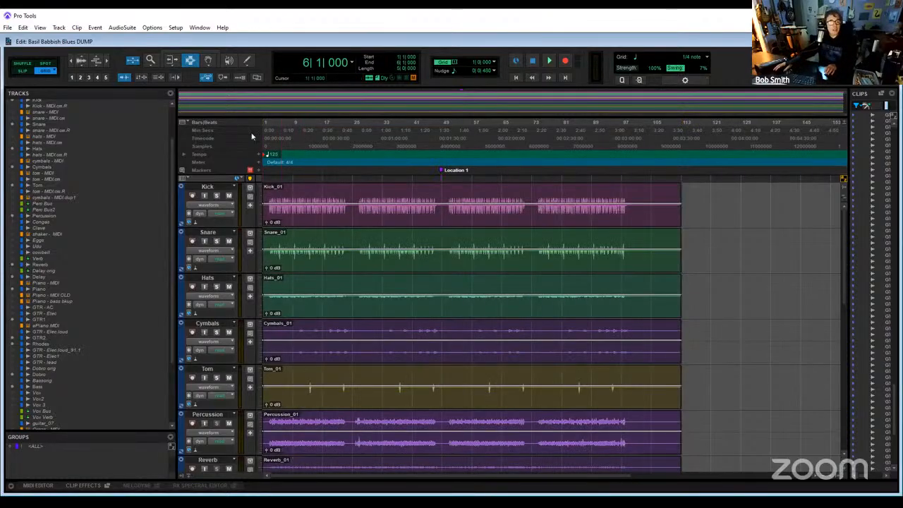
click(8, 28)
click(26, 86)
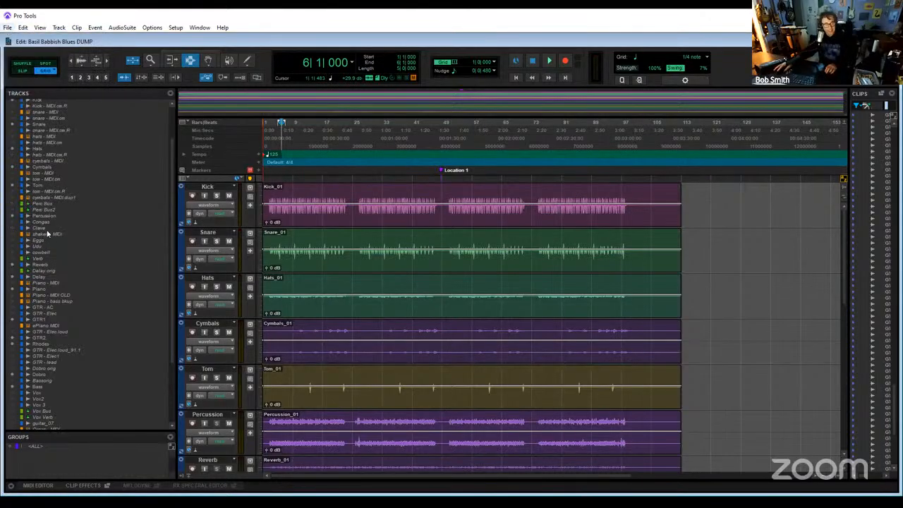
key(alt+f)
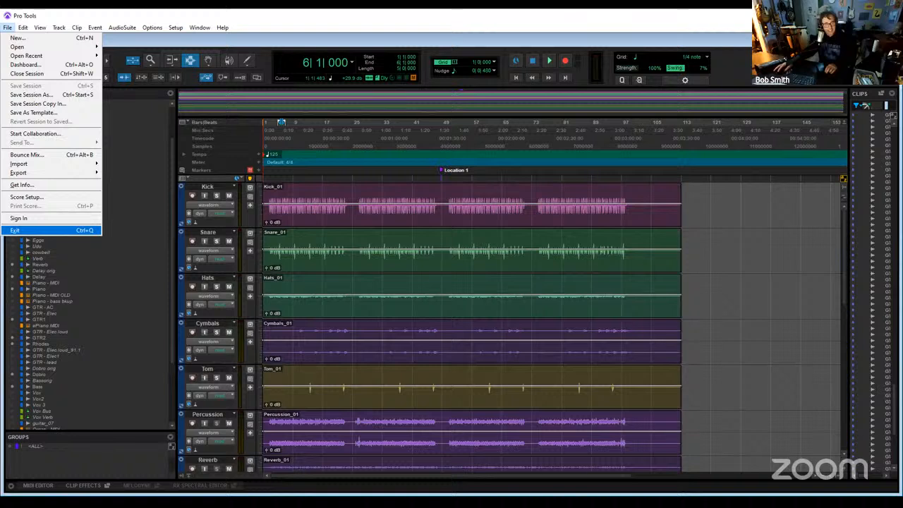
key(Escape)
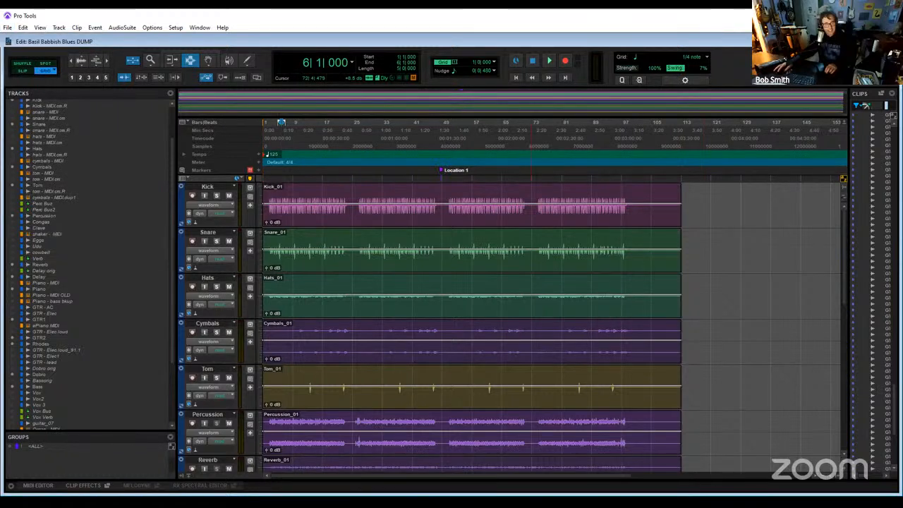